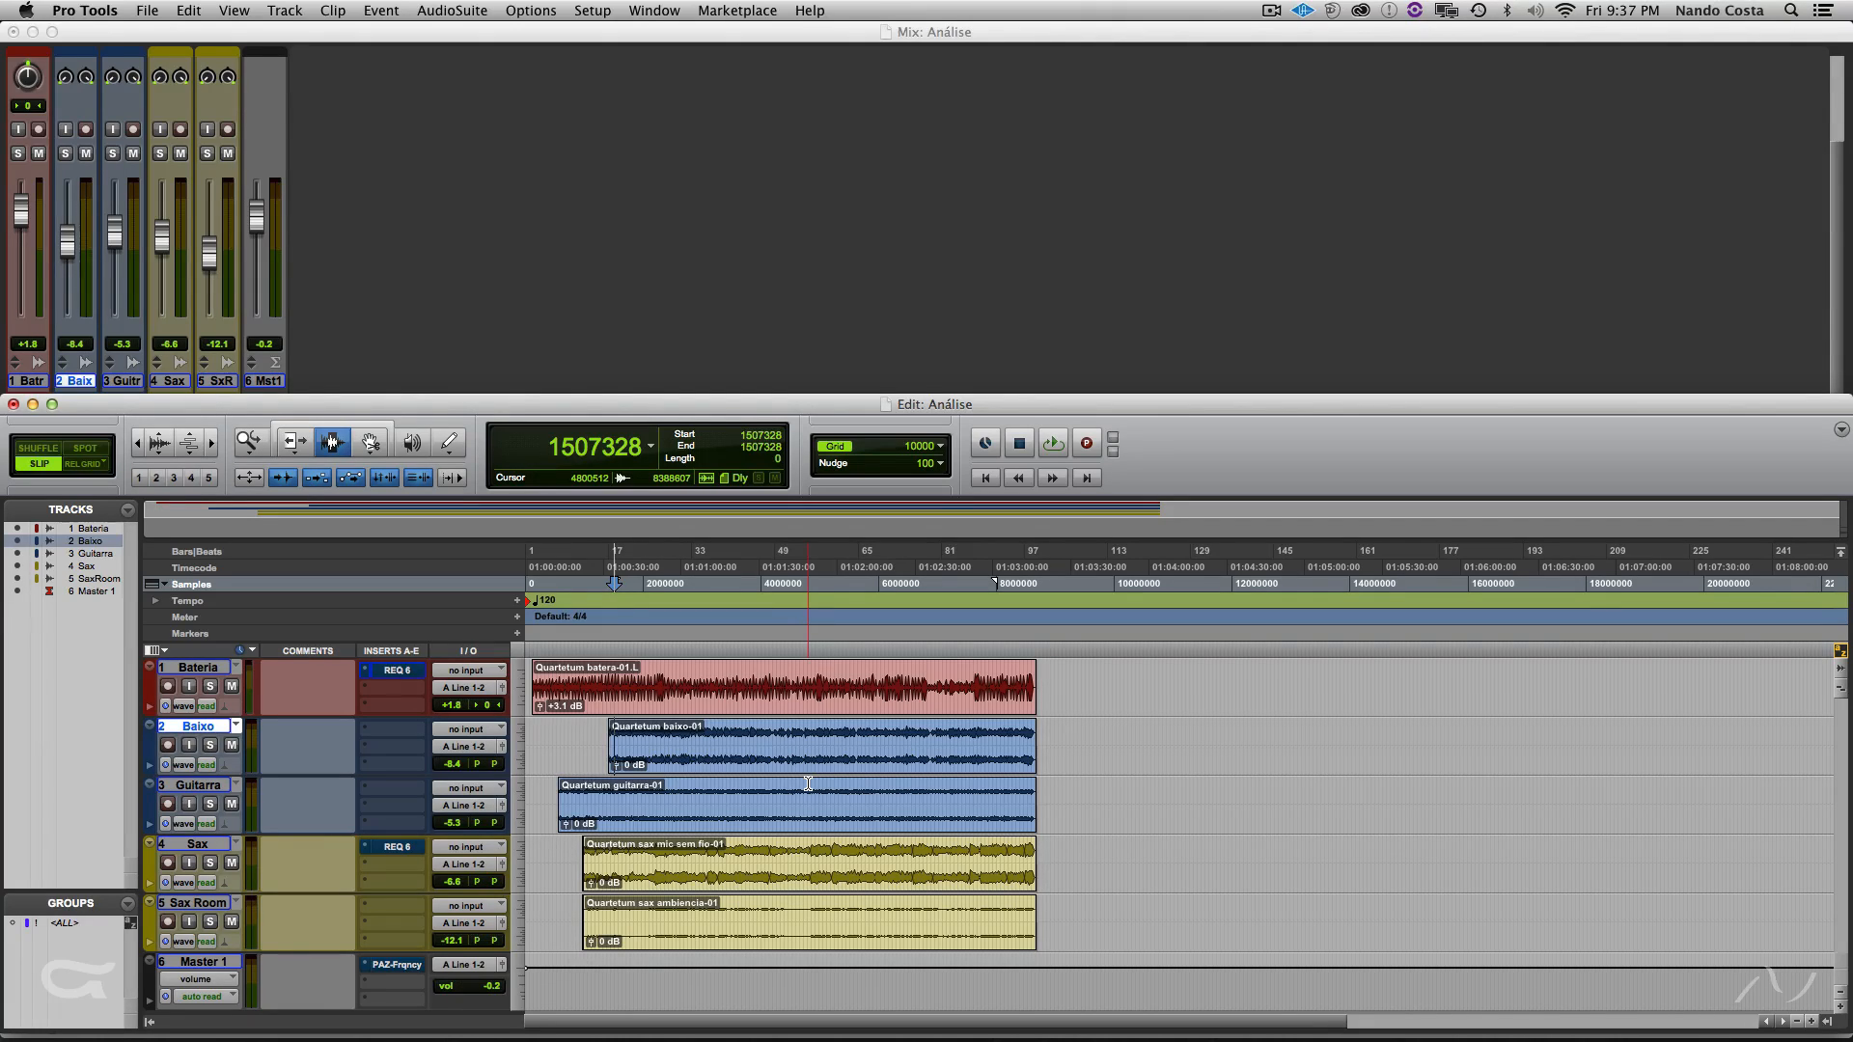
- Play the full mix from the beginning of the Bateria clip
{"action": "left_click", "coordinate": [530, 704]}
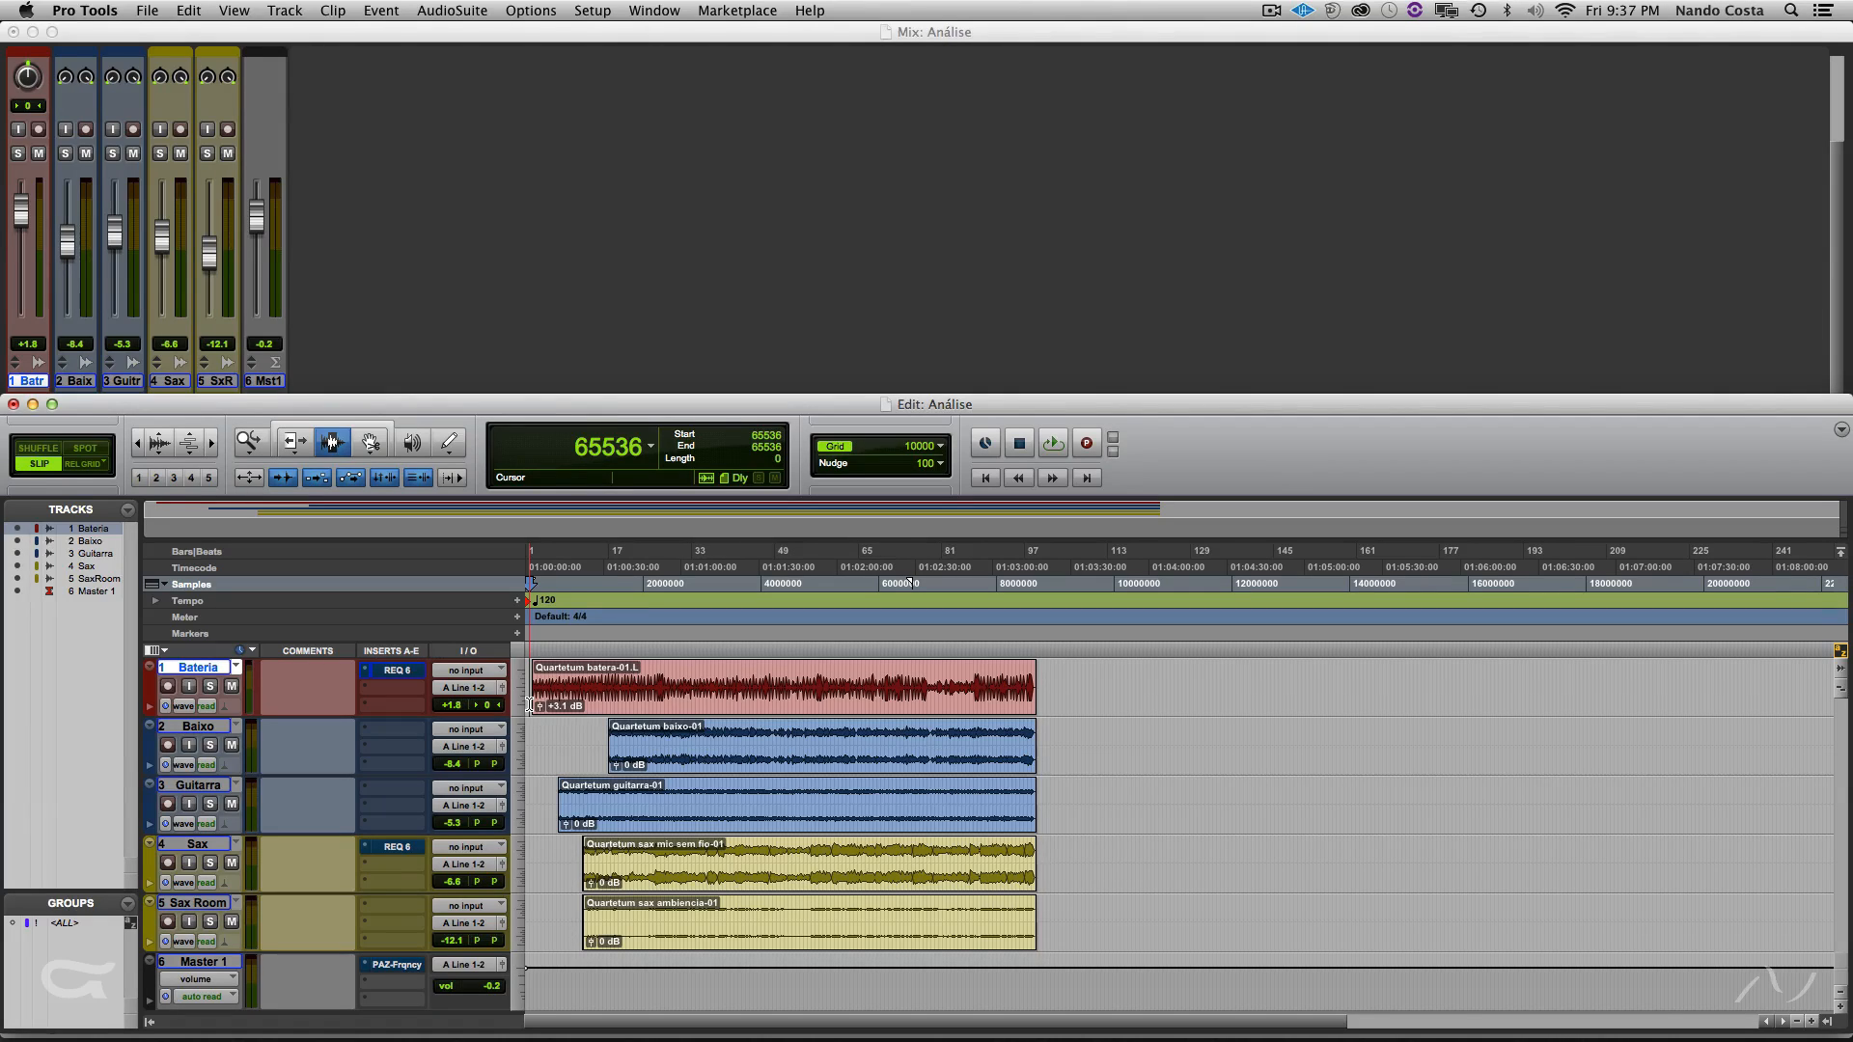
{"action": "key", "text": "space"}
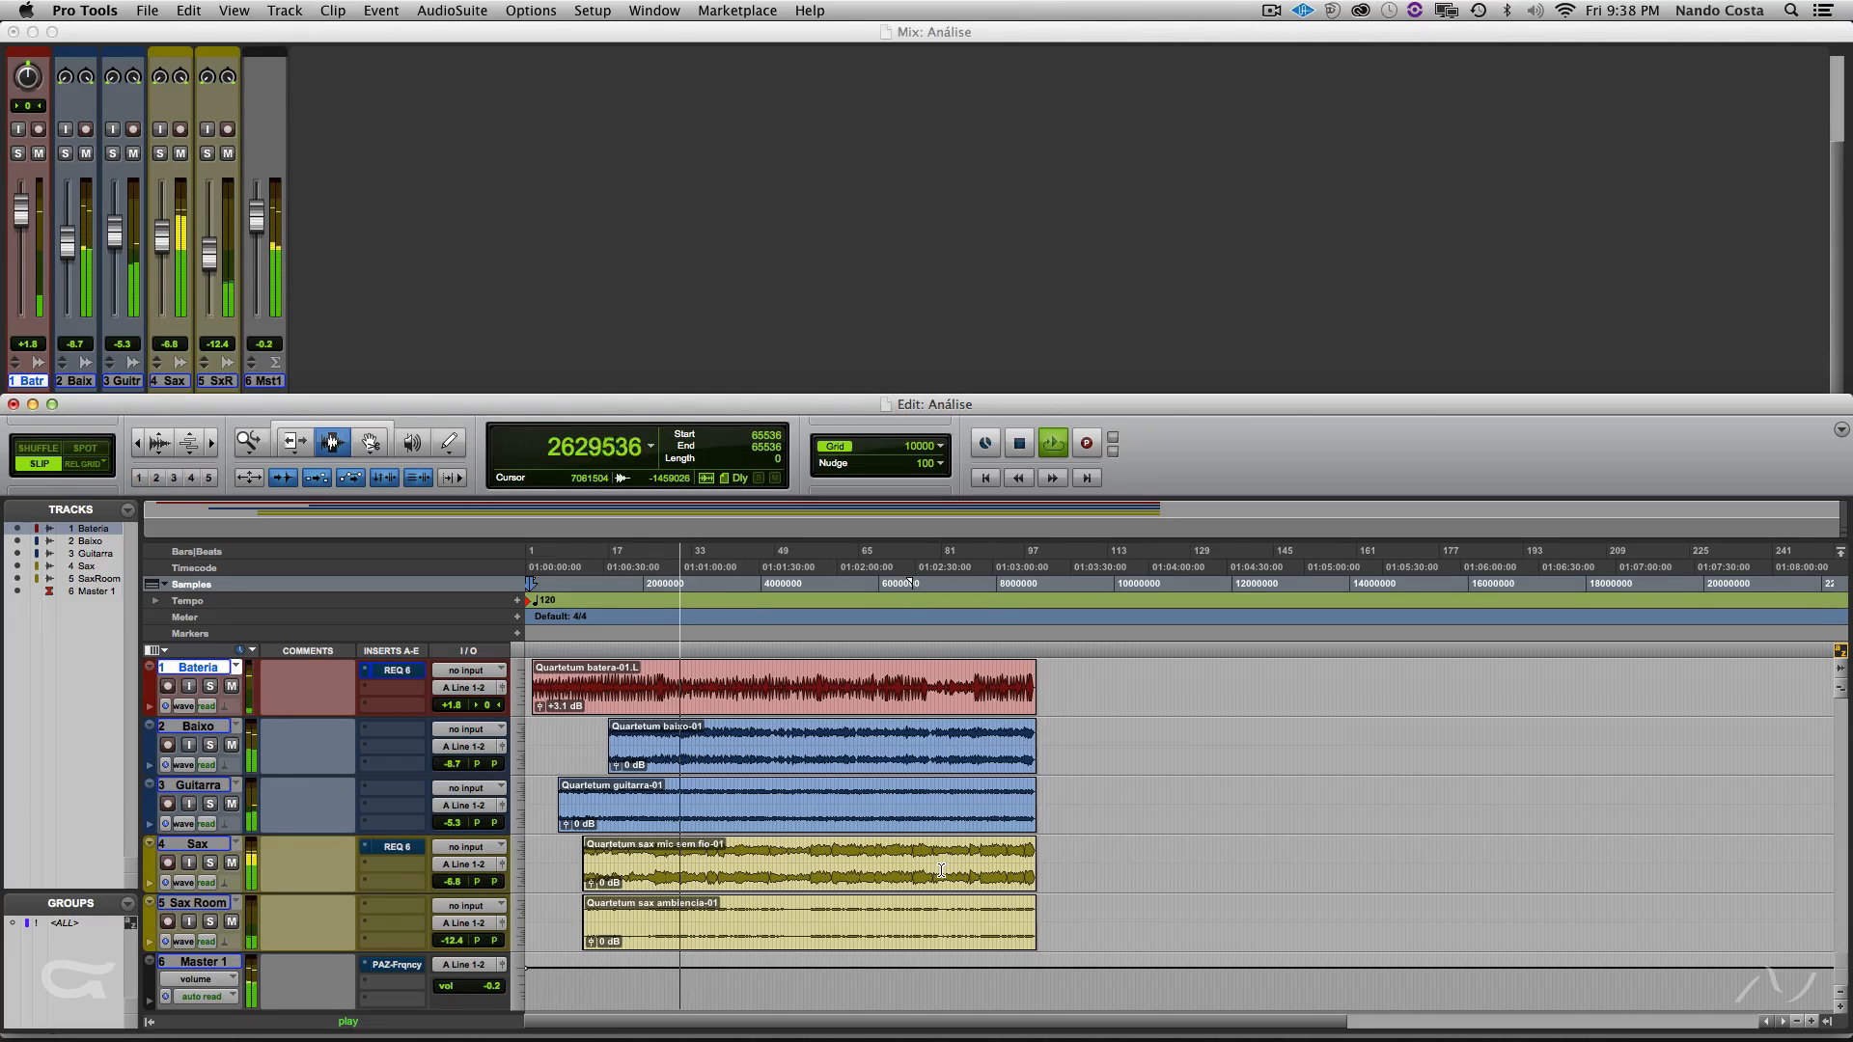
{"action": "key", "text": "space"}
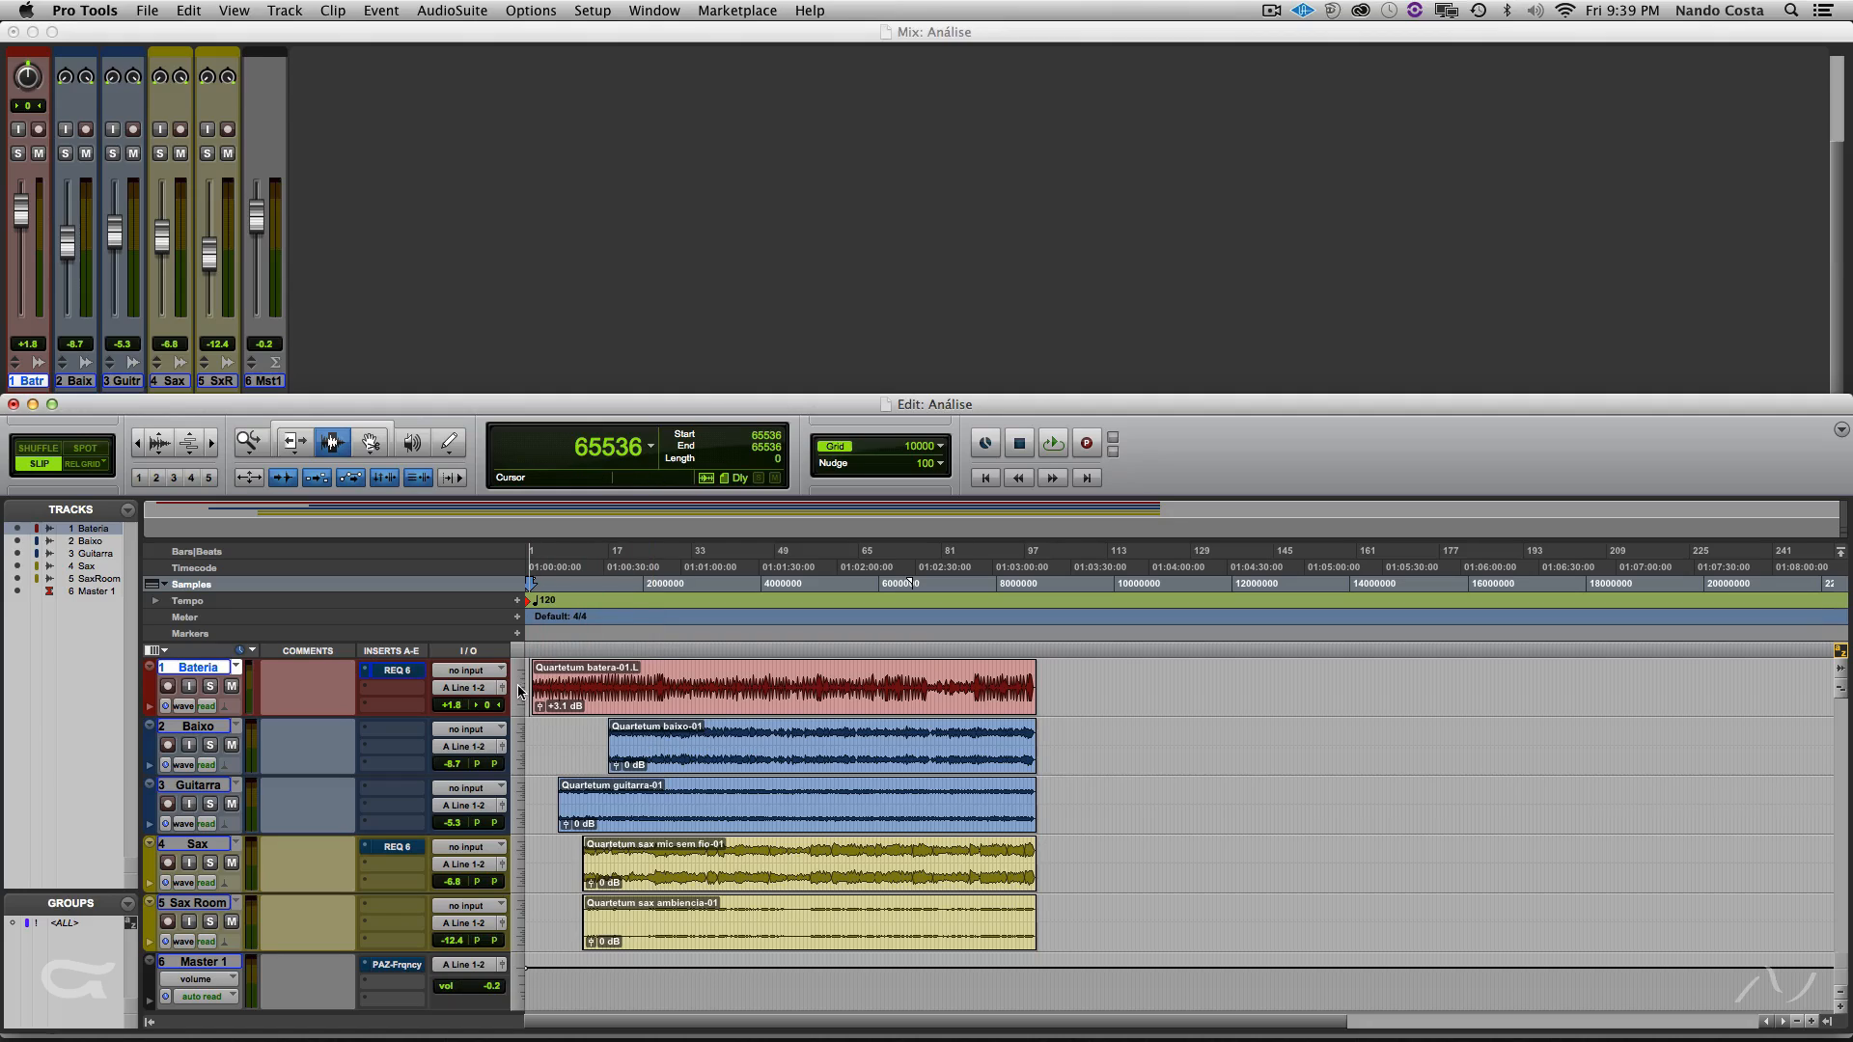
- Play the full mix from just before the guitar clip's entry
{"action": "left_click", "coordinate": [637, 689]}
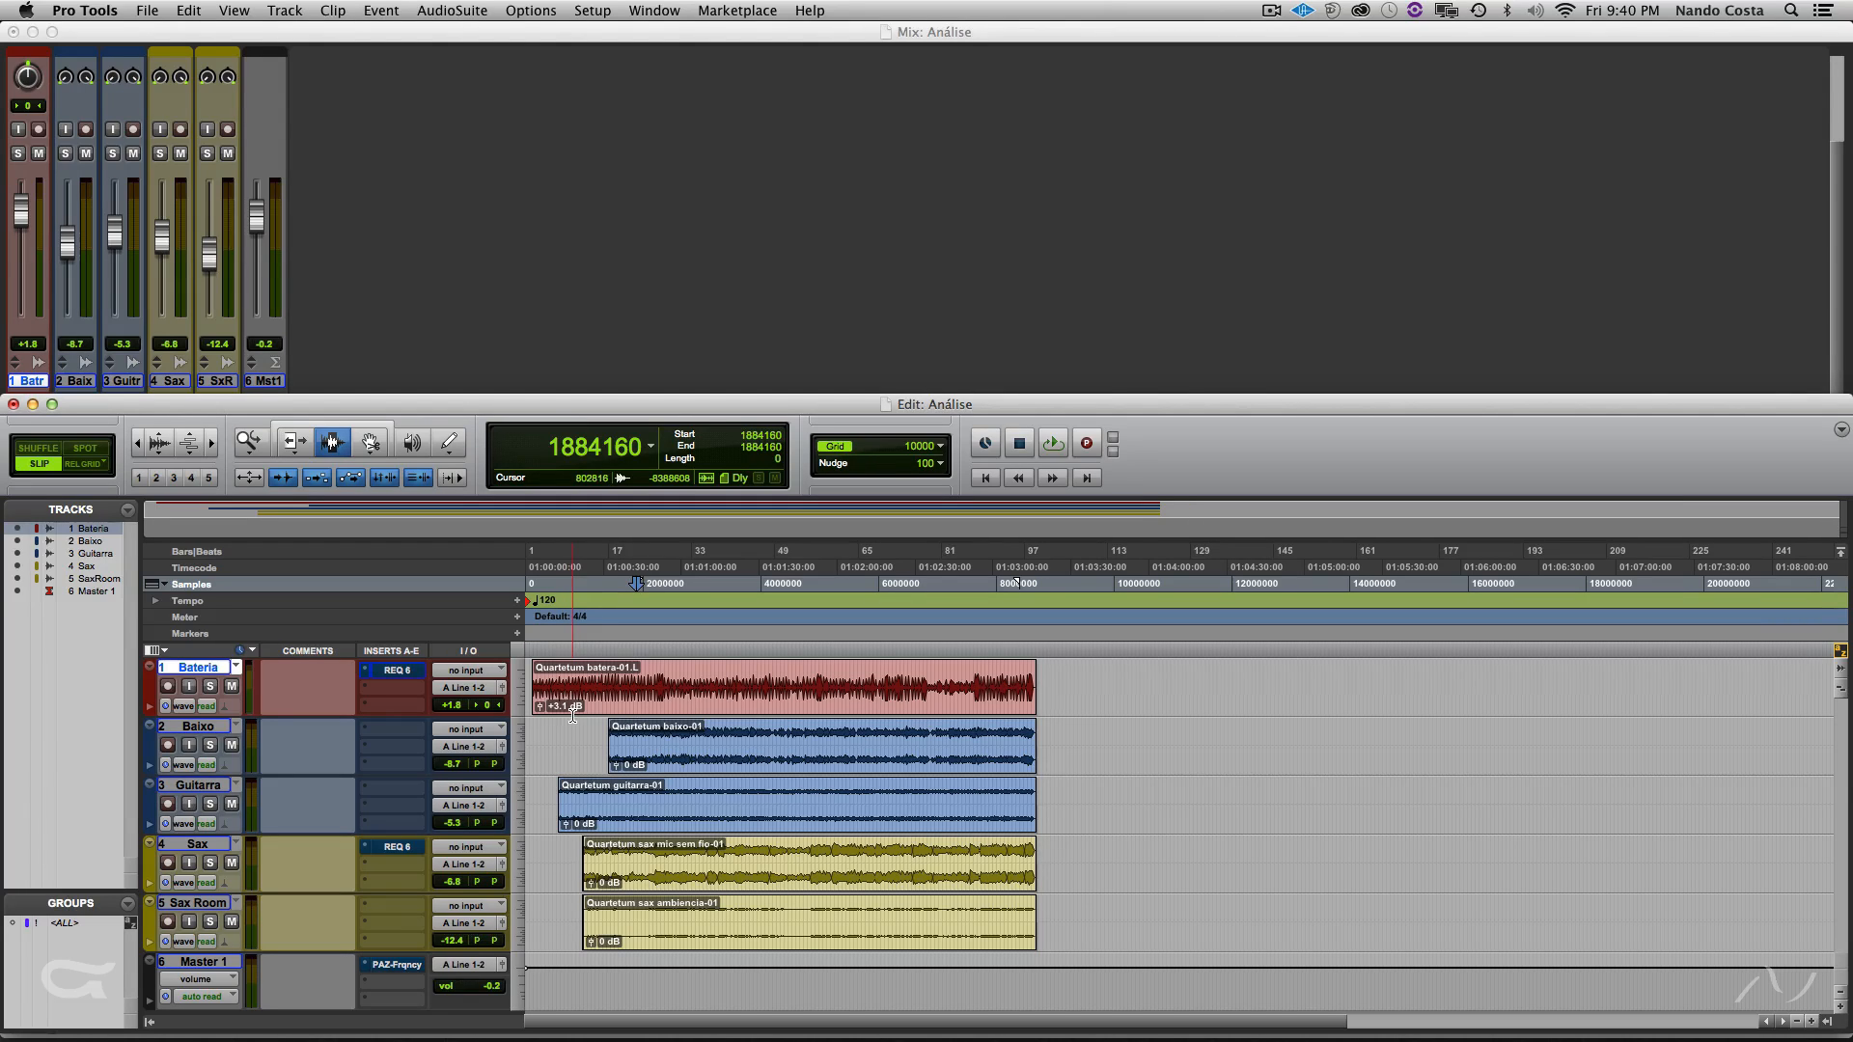
{"action": "left_click", "coordinate": [553, 772]}
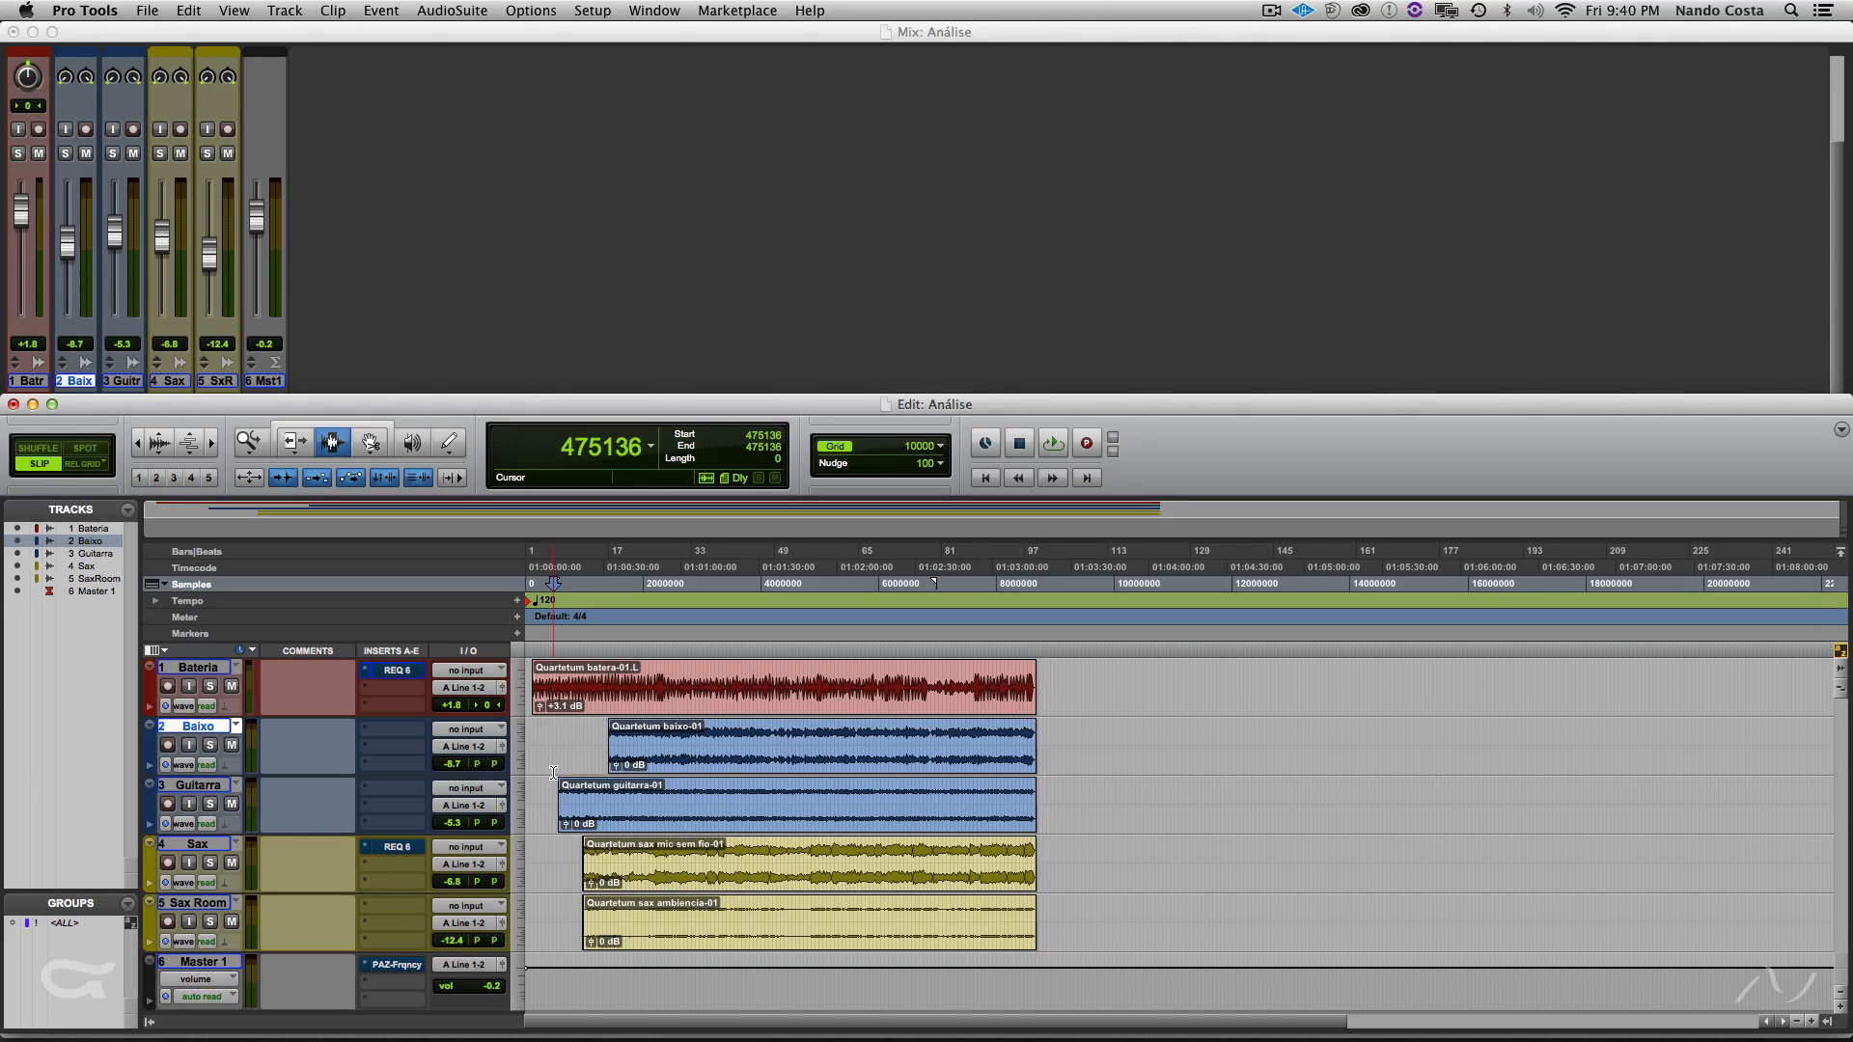
{"action": "key", "text": "space"}
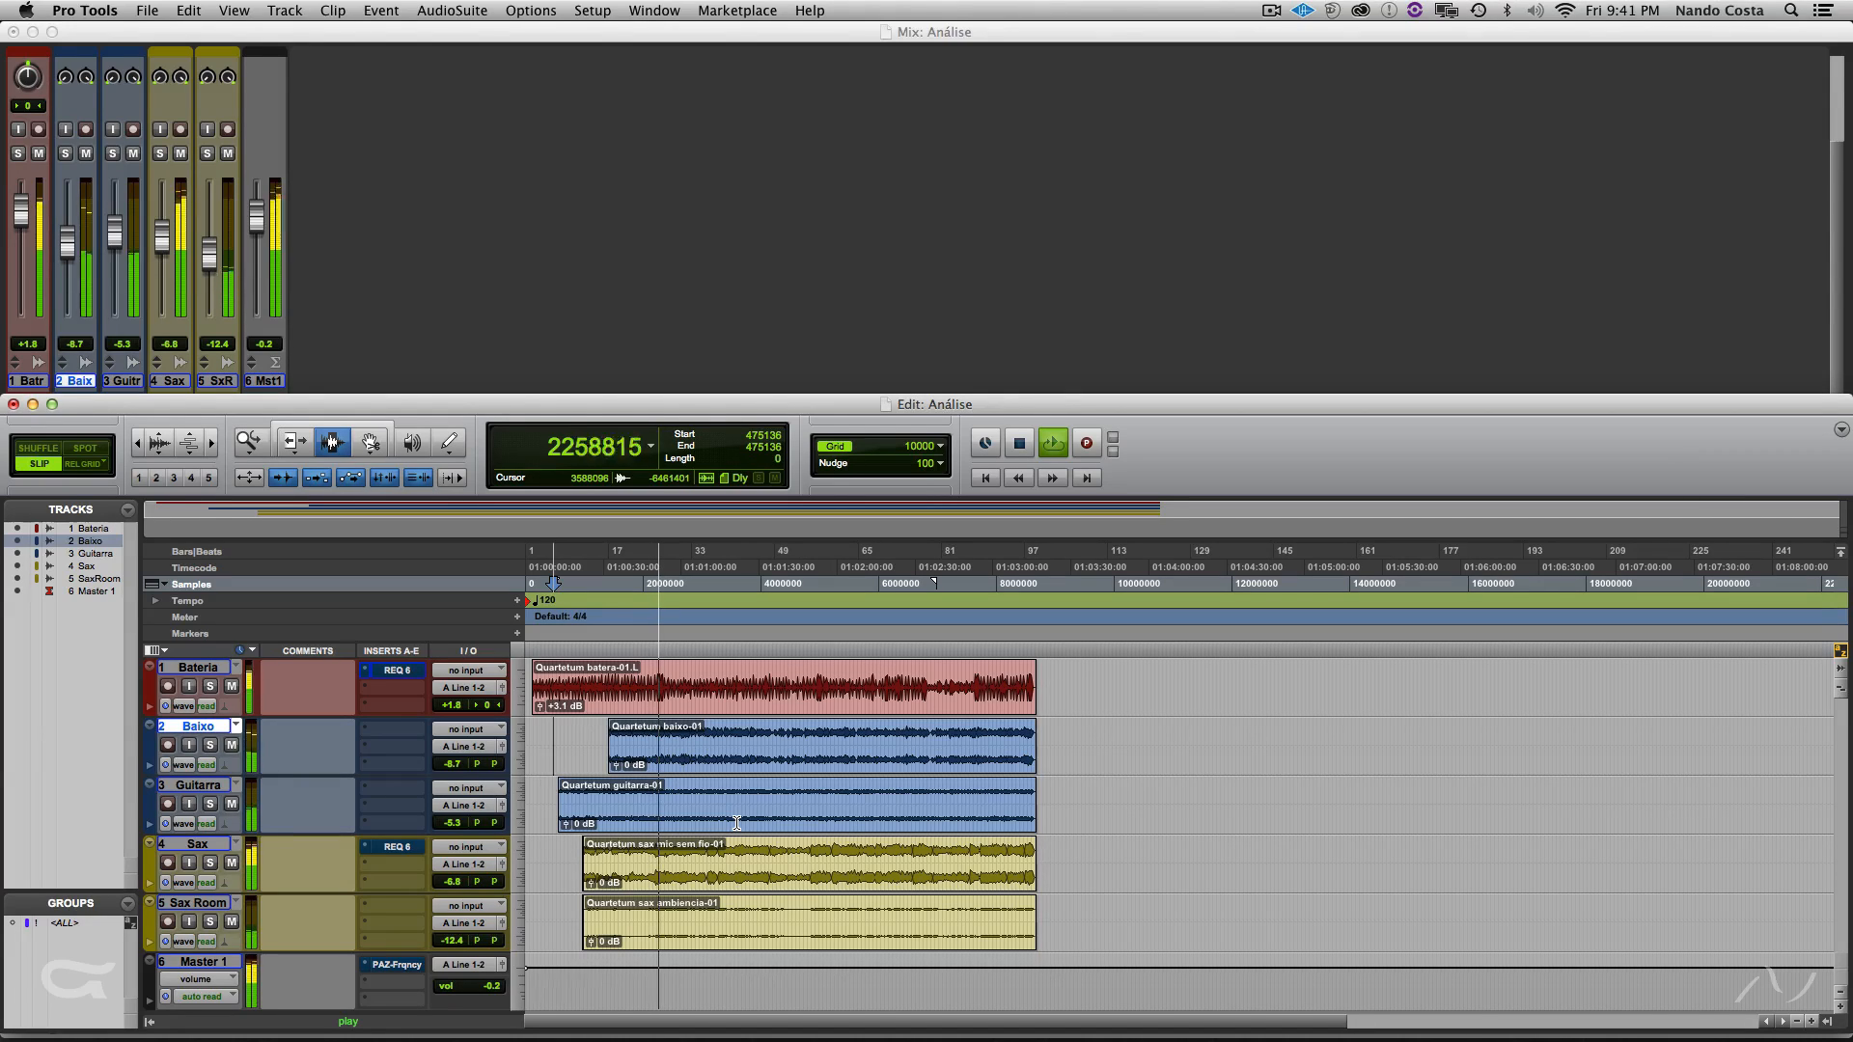
{"action": "key", "text": "space"}
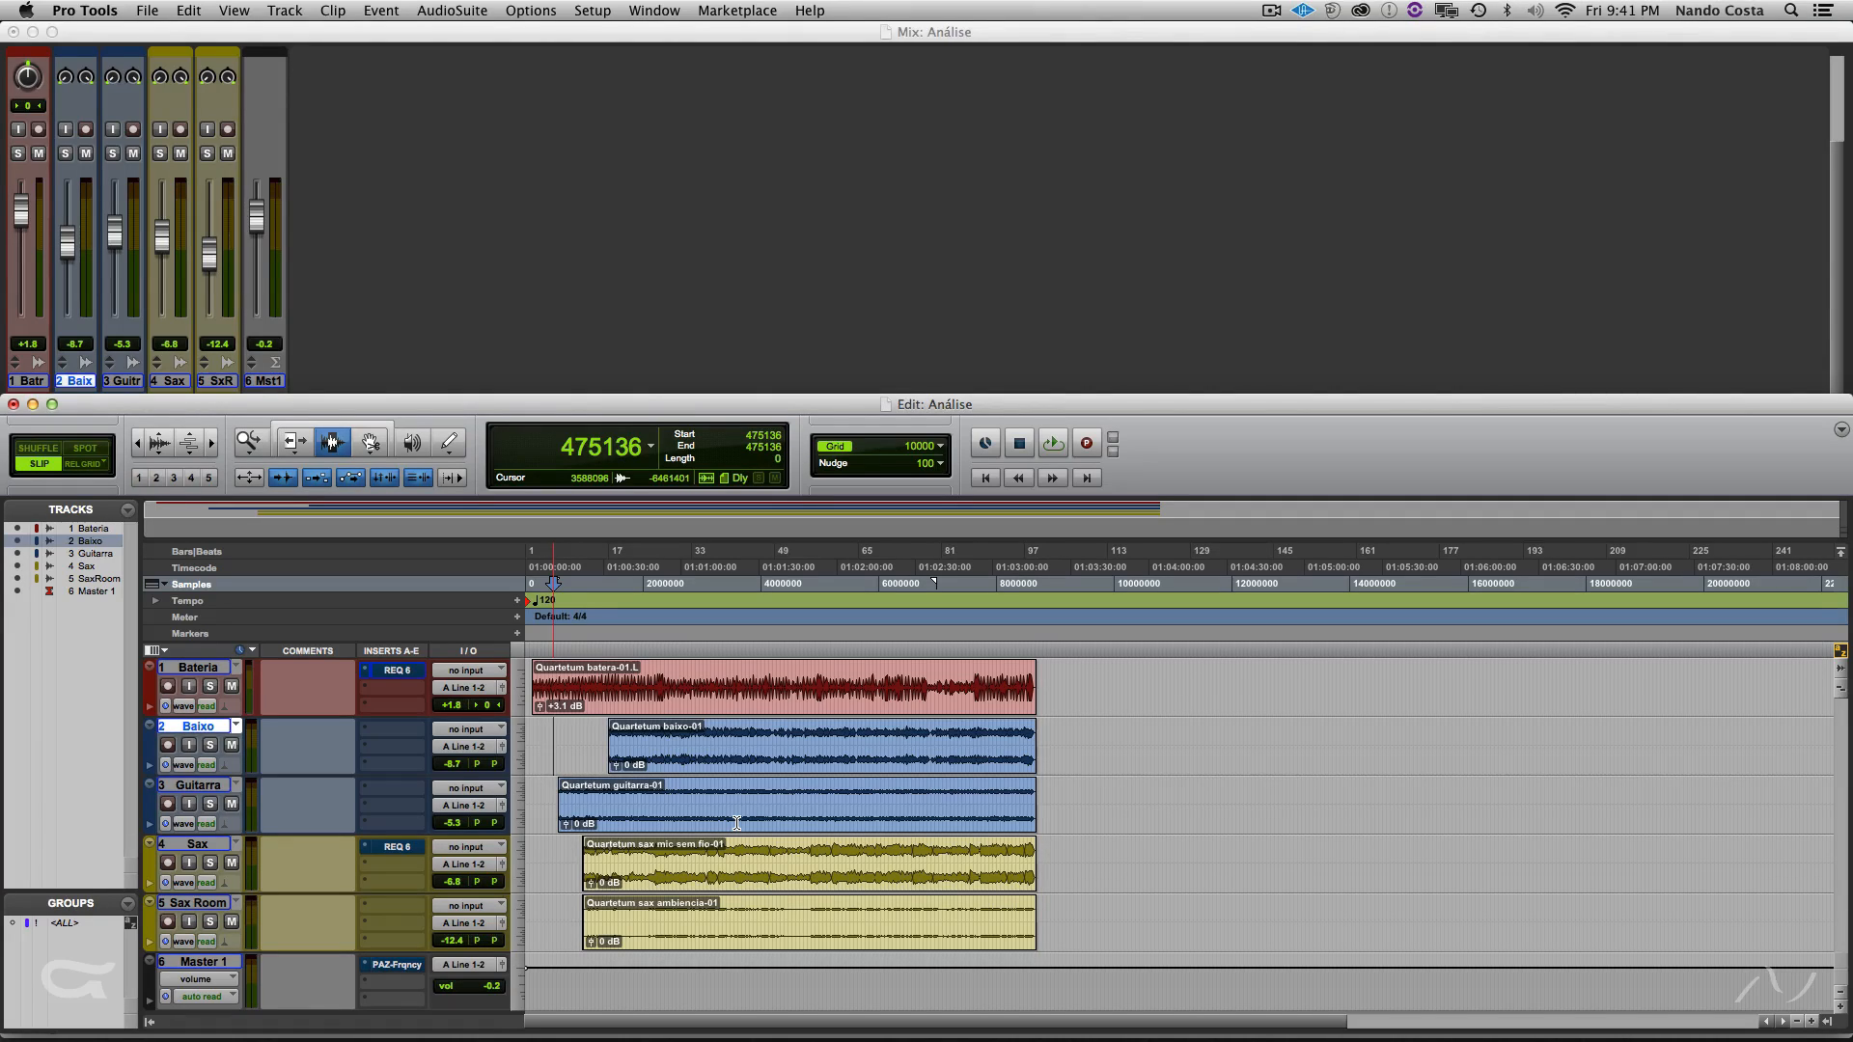
- Play the mix twice from the start of the Guitarra clip to hear how the guitar sits with the drums
{"action": "left_click", "coordinate": [559, 806]}
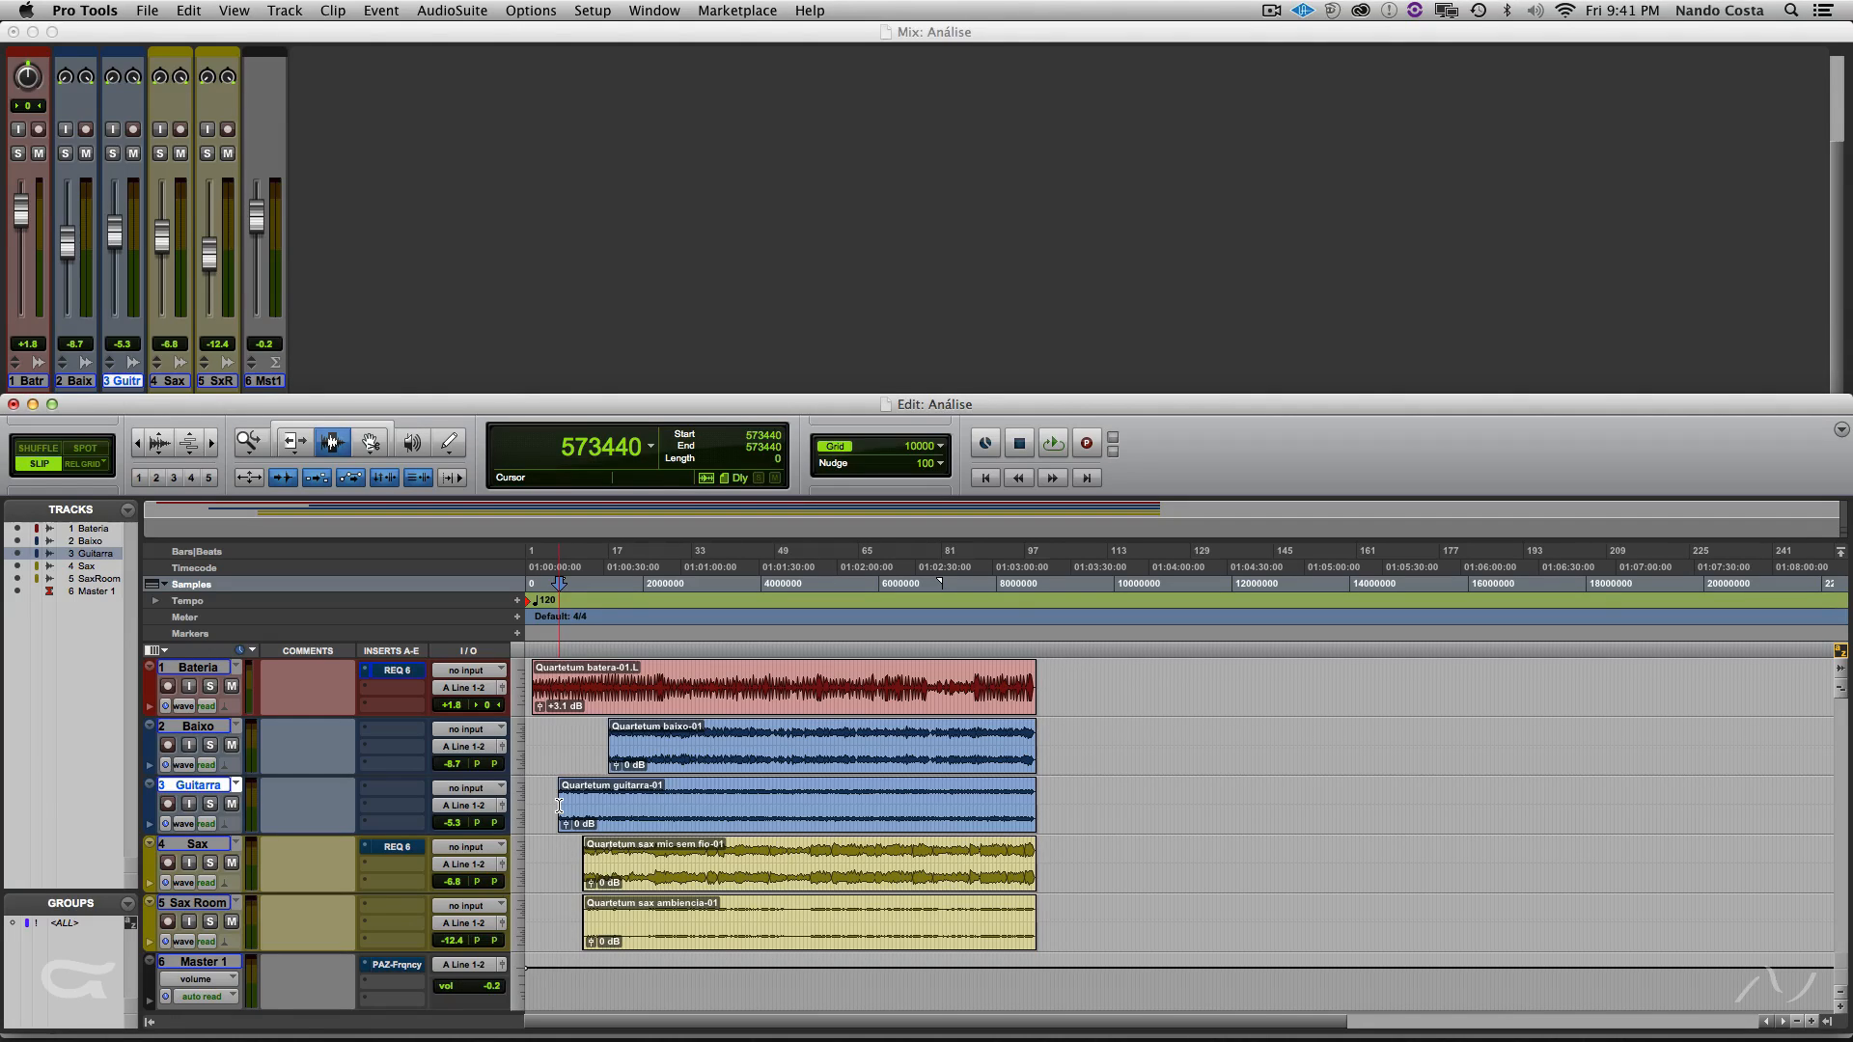
{"action": "key", "text": "space"}
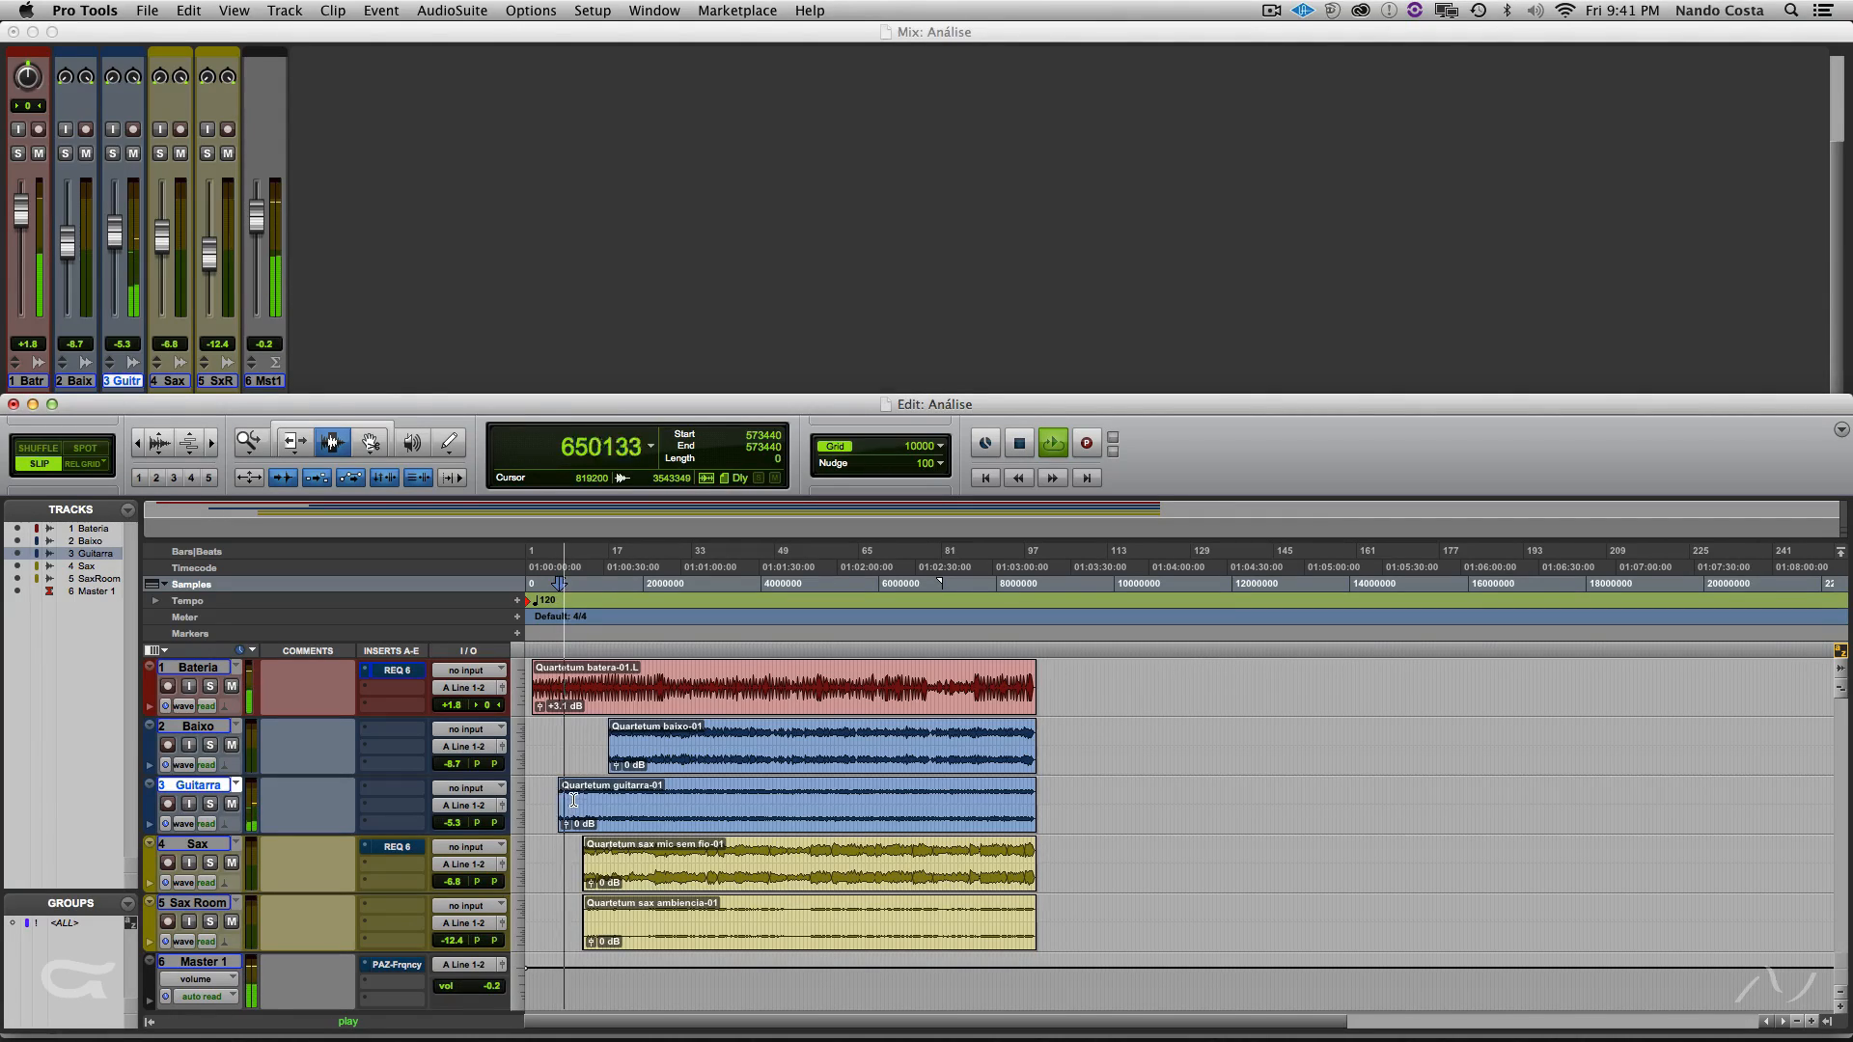
{"action": "key", "text": "space"}
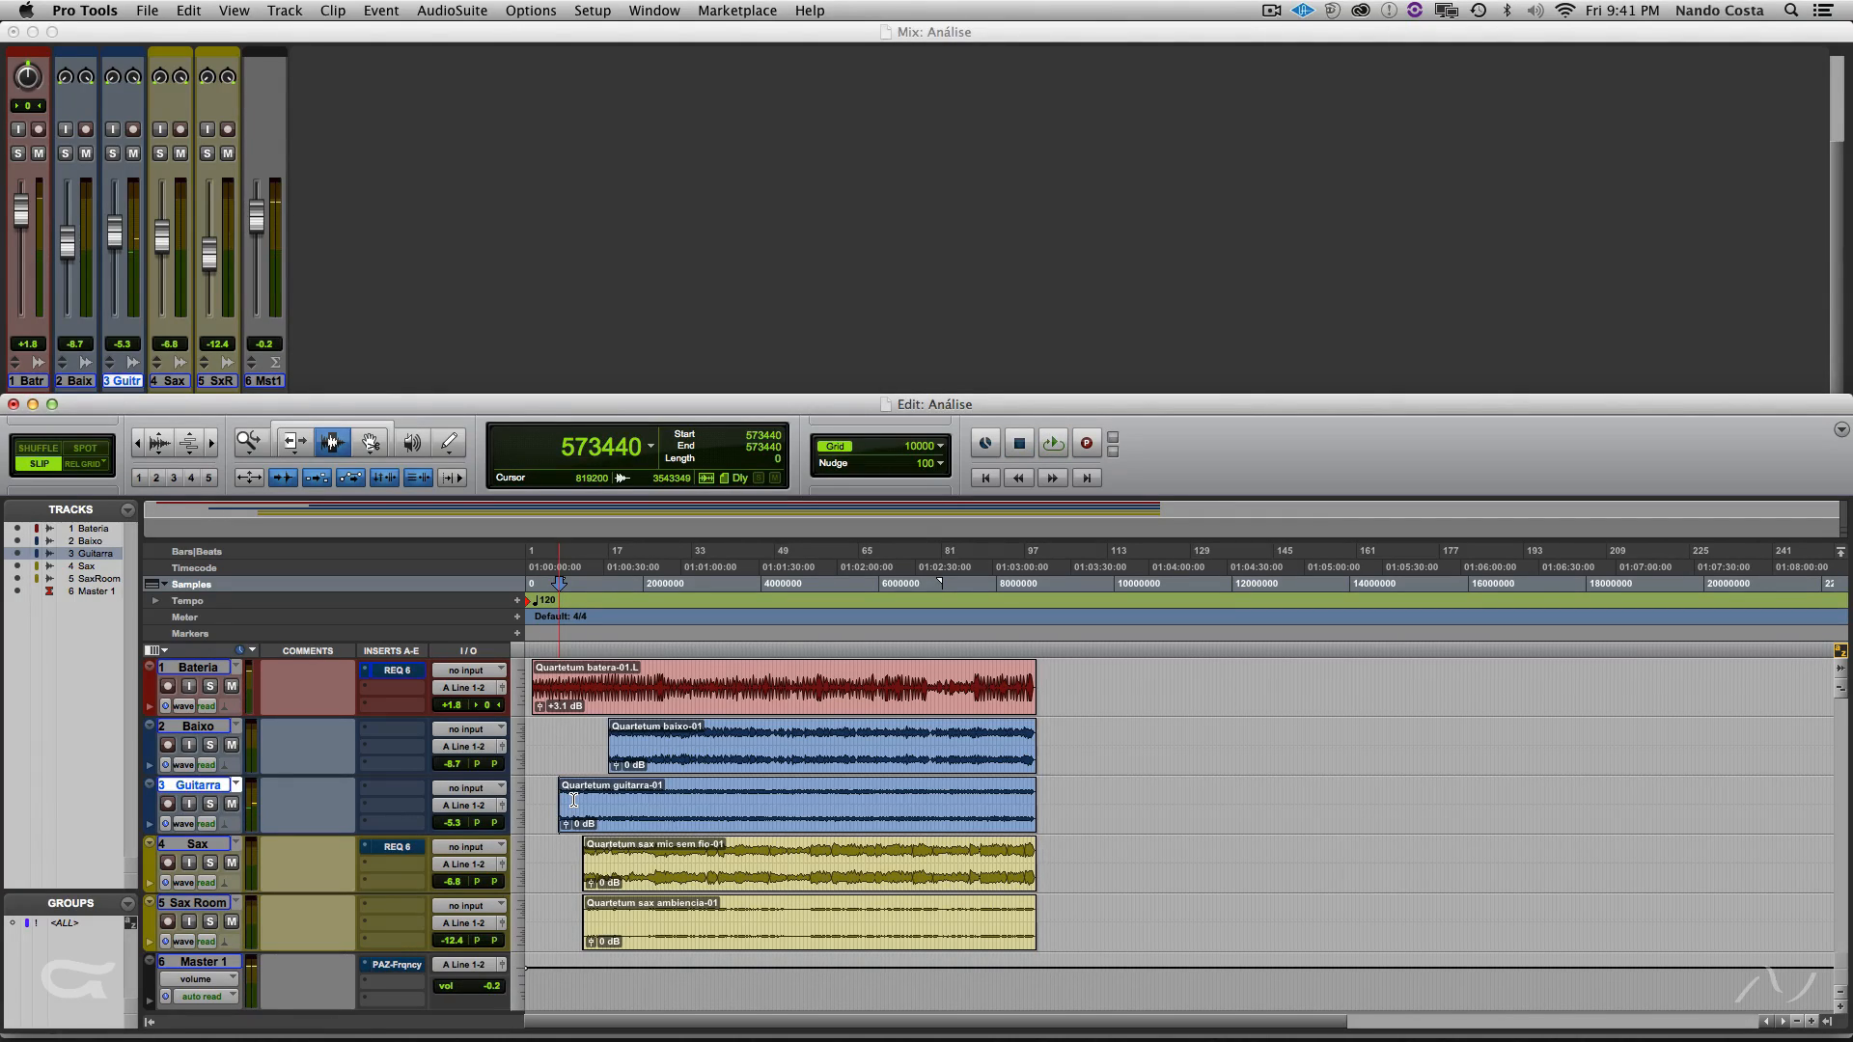
{"action": "key", "text": "space"}
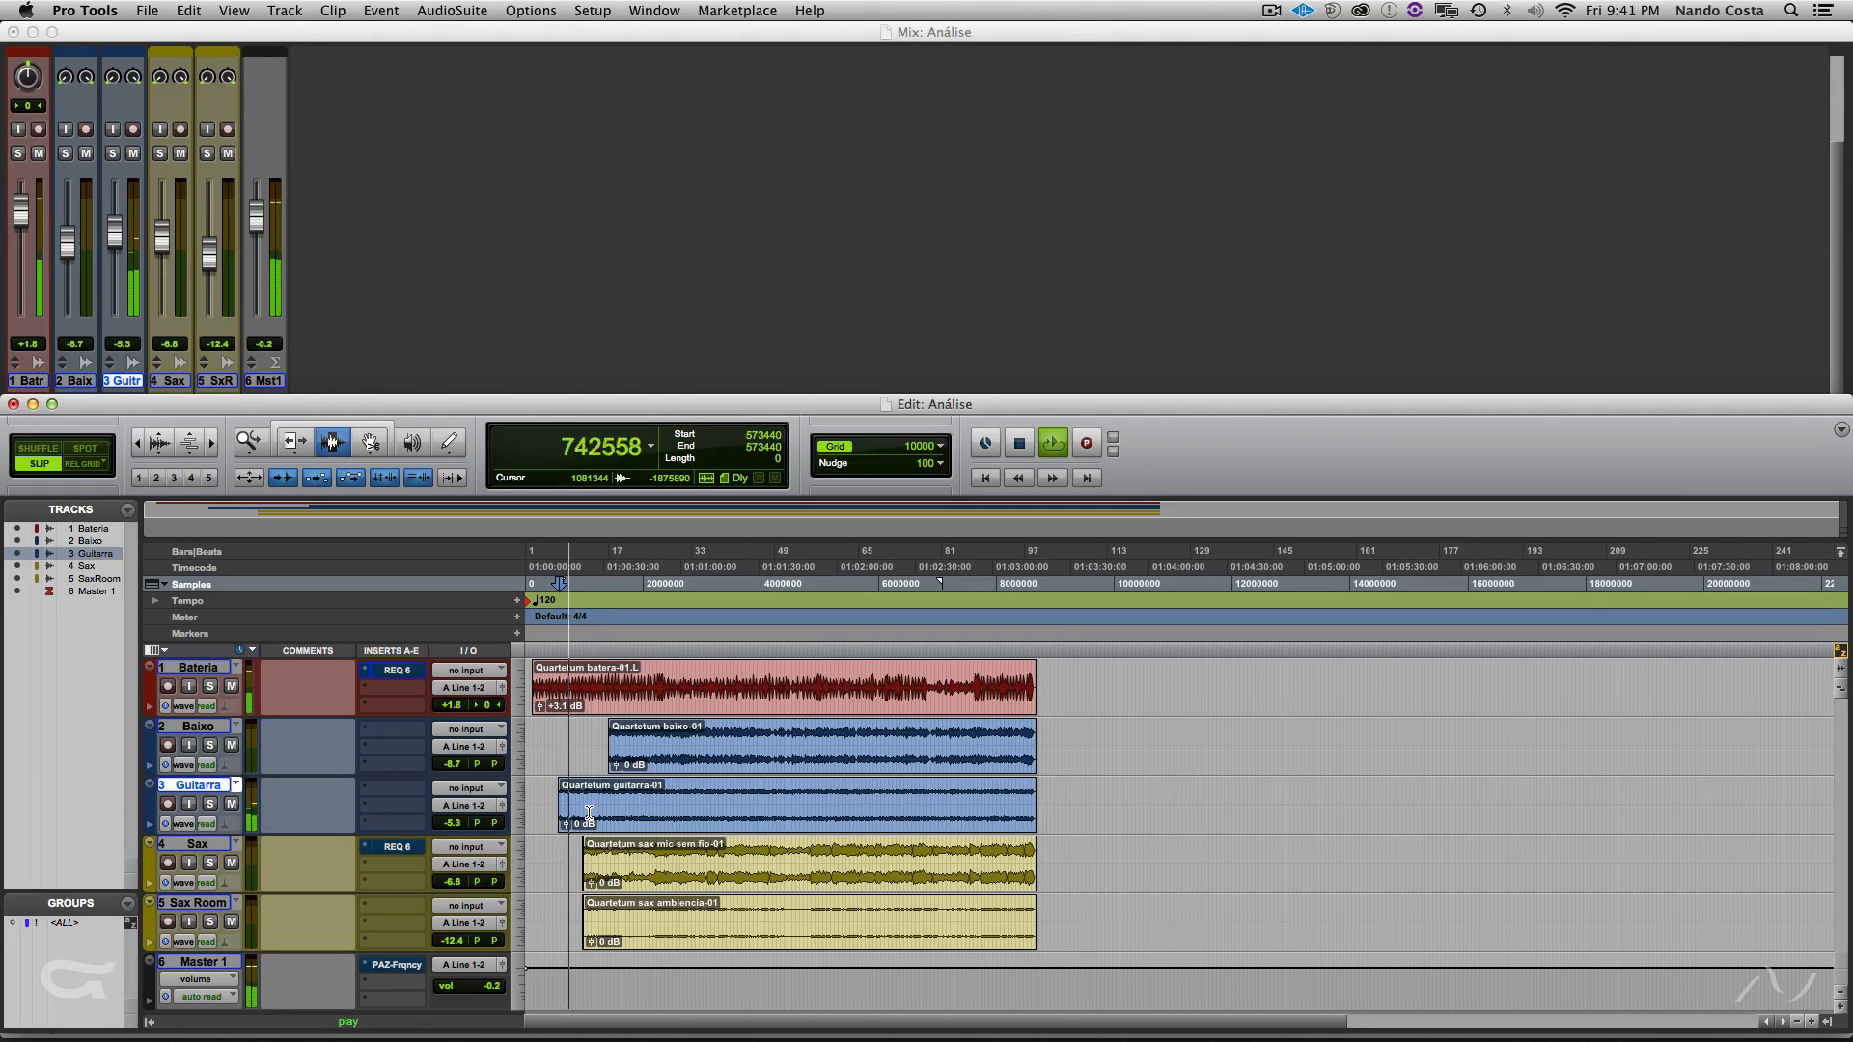
{"action": "key", "text": "space"}
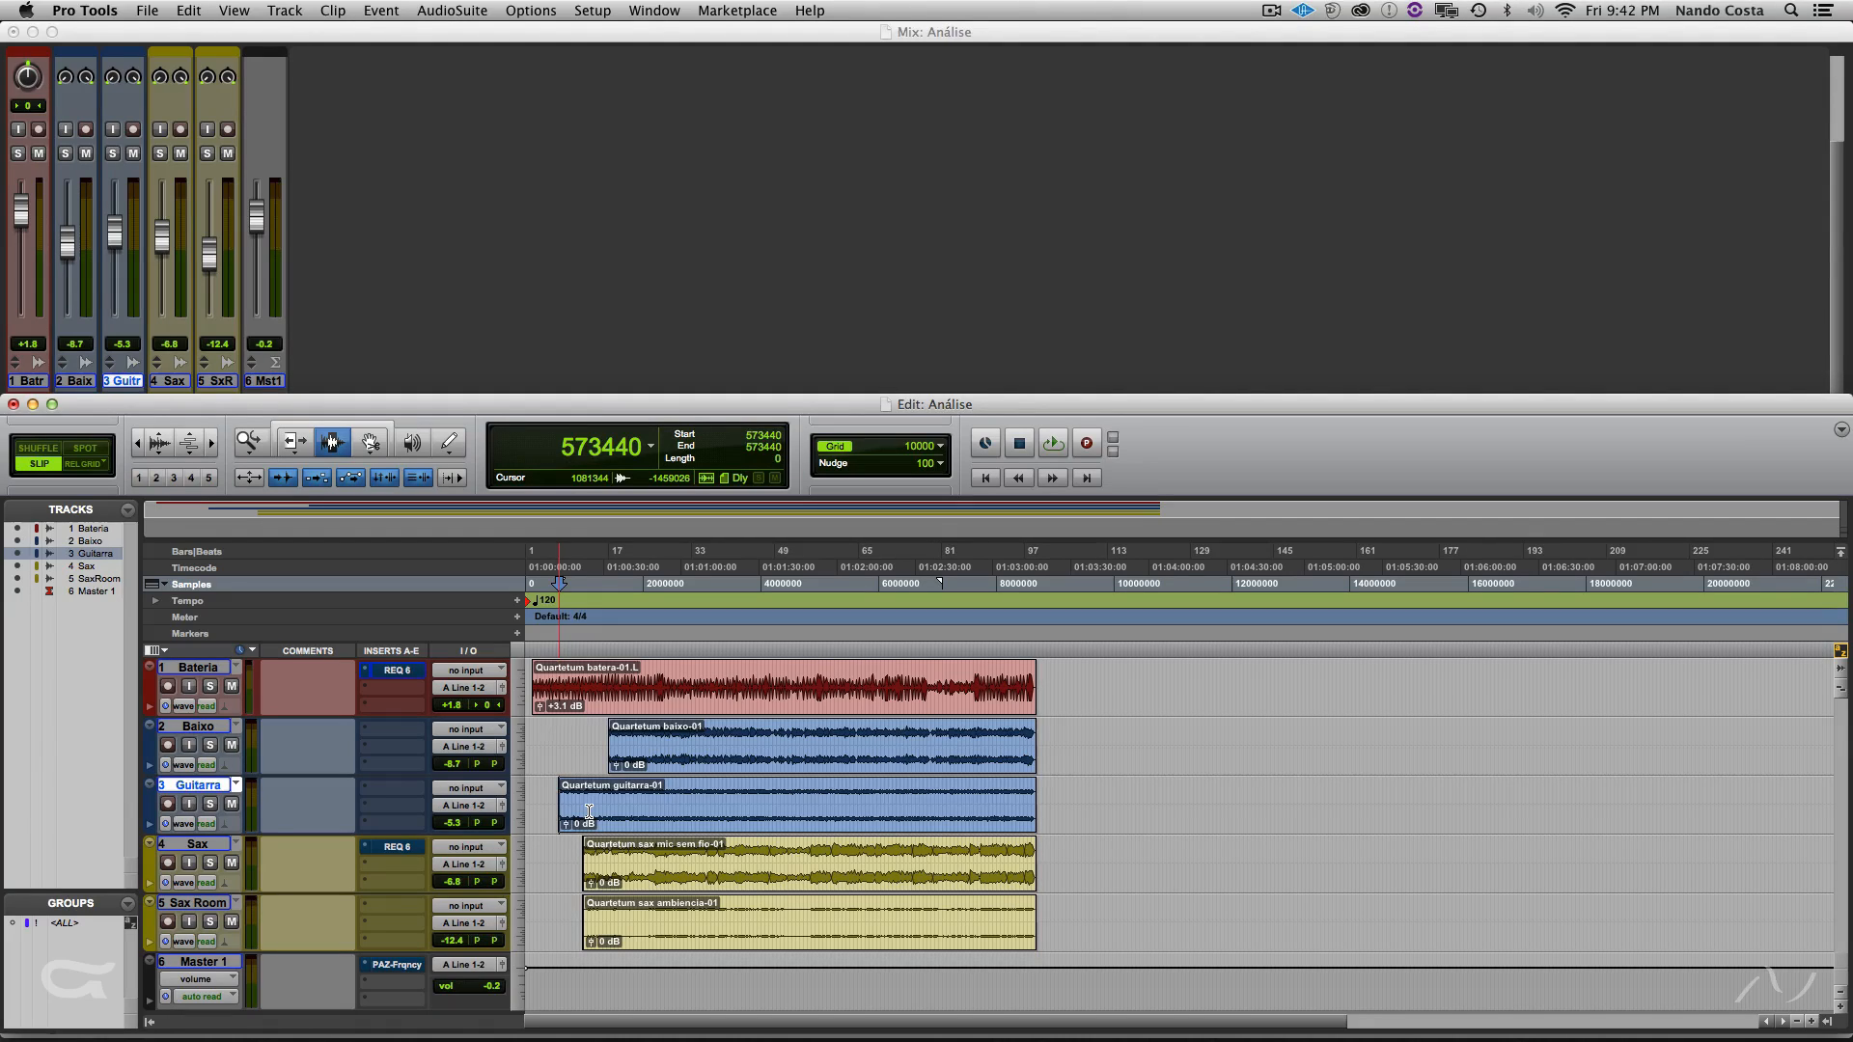
- Compare the Guitarra track soloed and unsoloed, playing both from the start of its clip
{"action": "key", "text": "shift+s"}
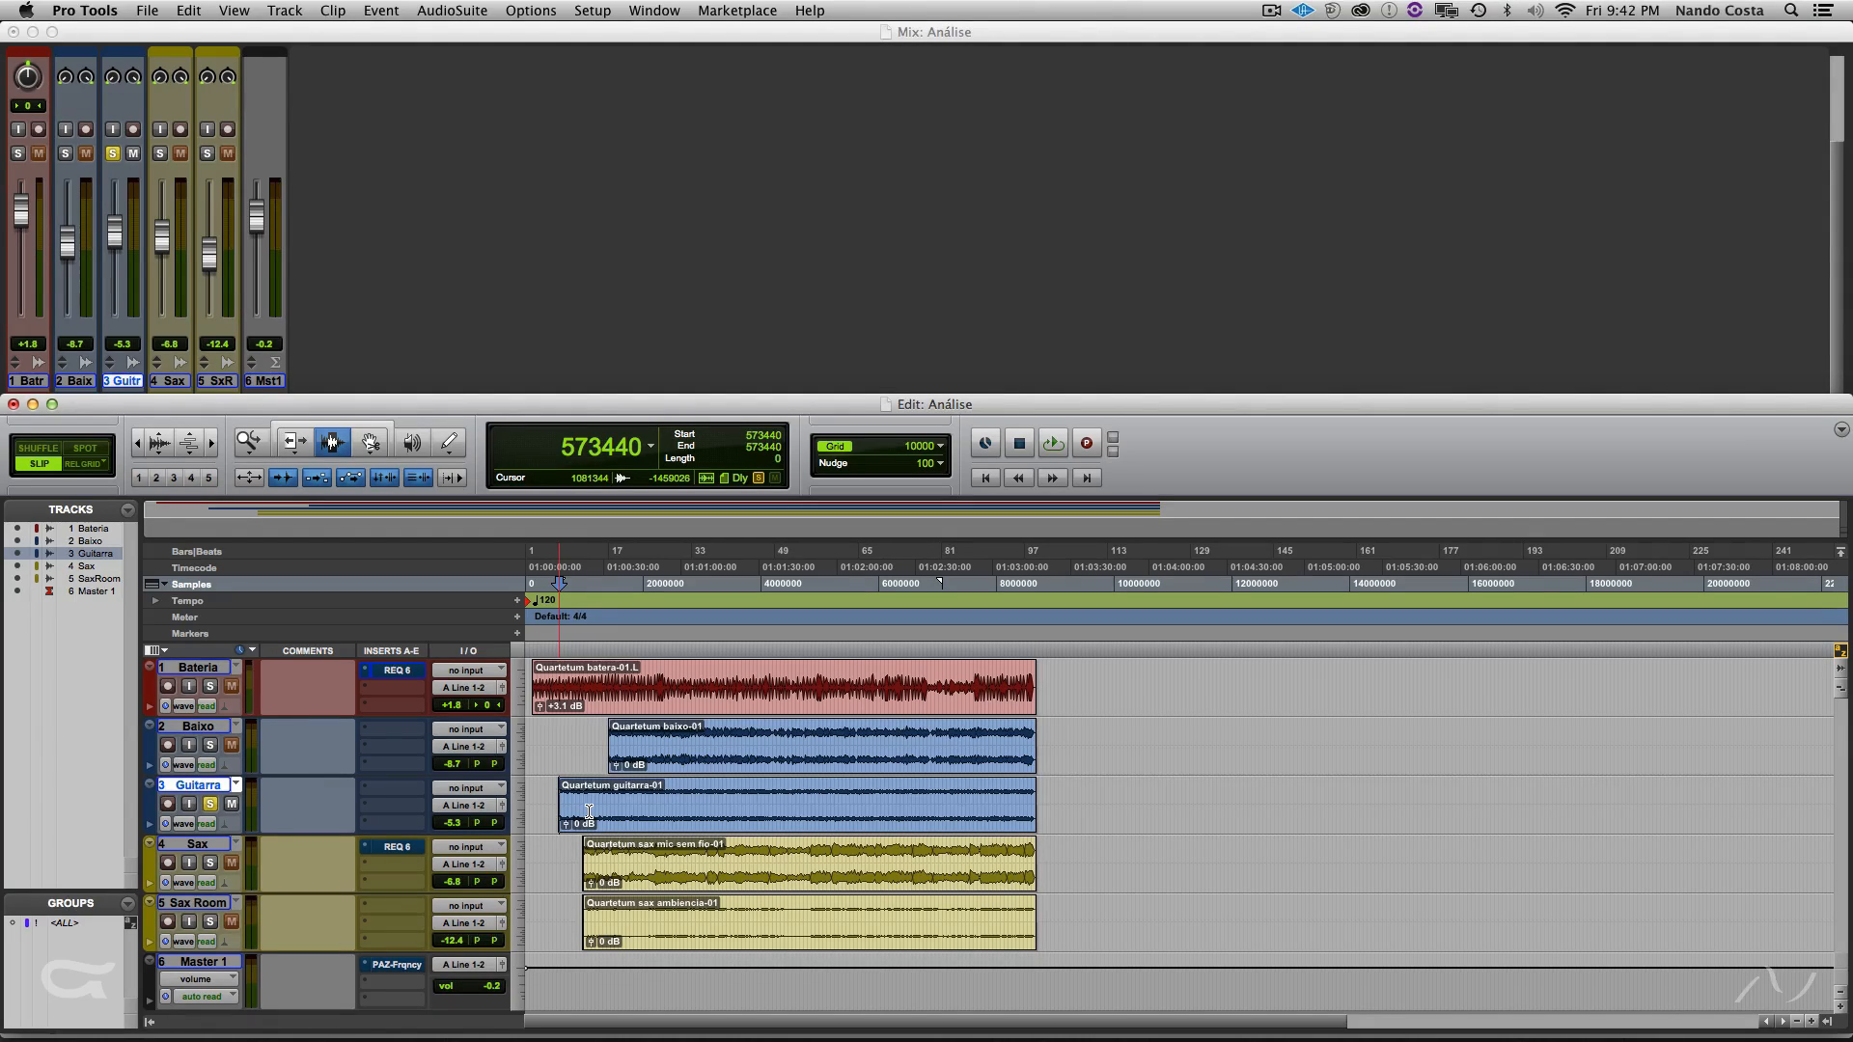
{"action": "key", "text": "space"}
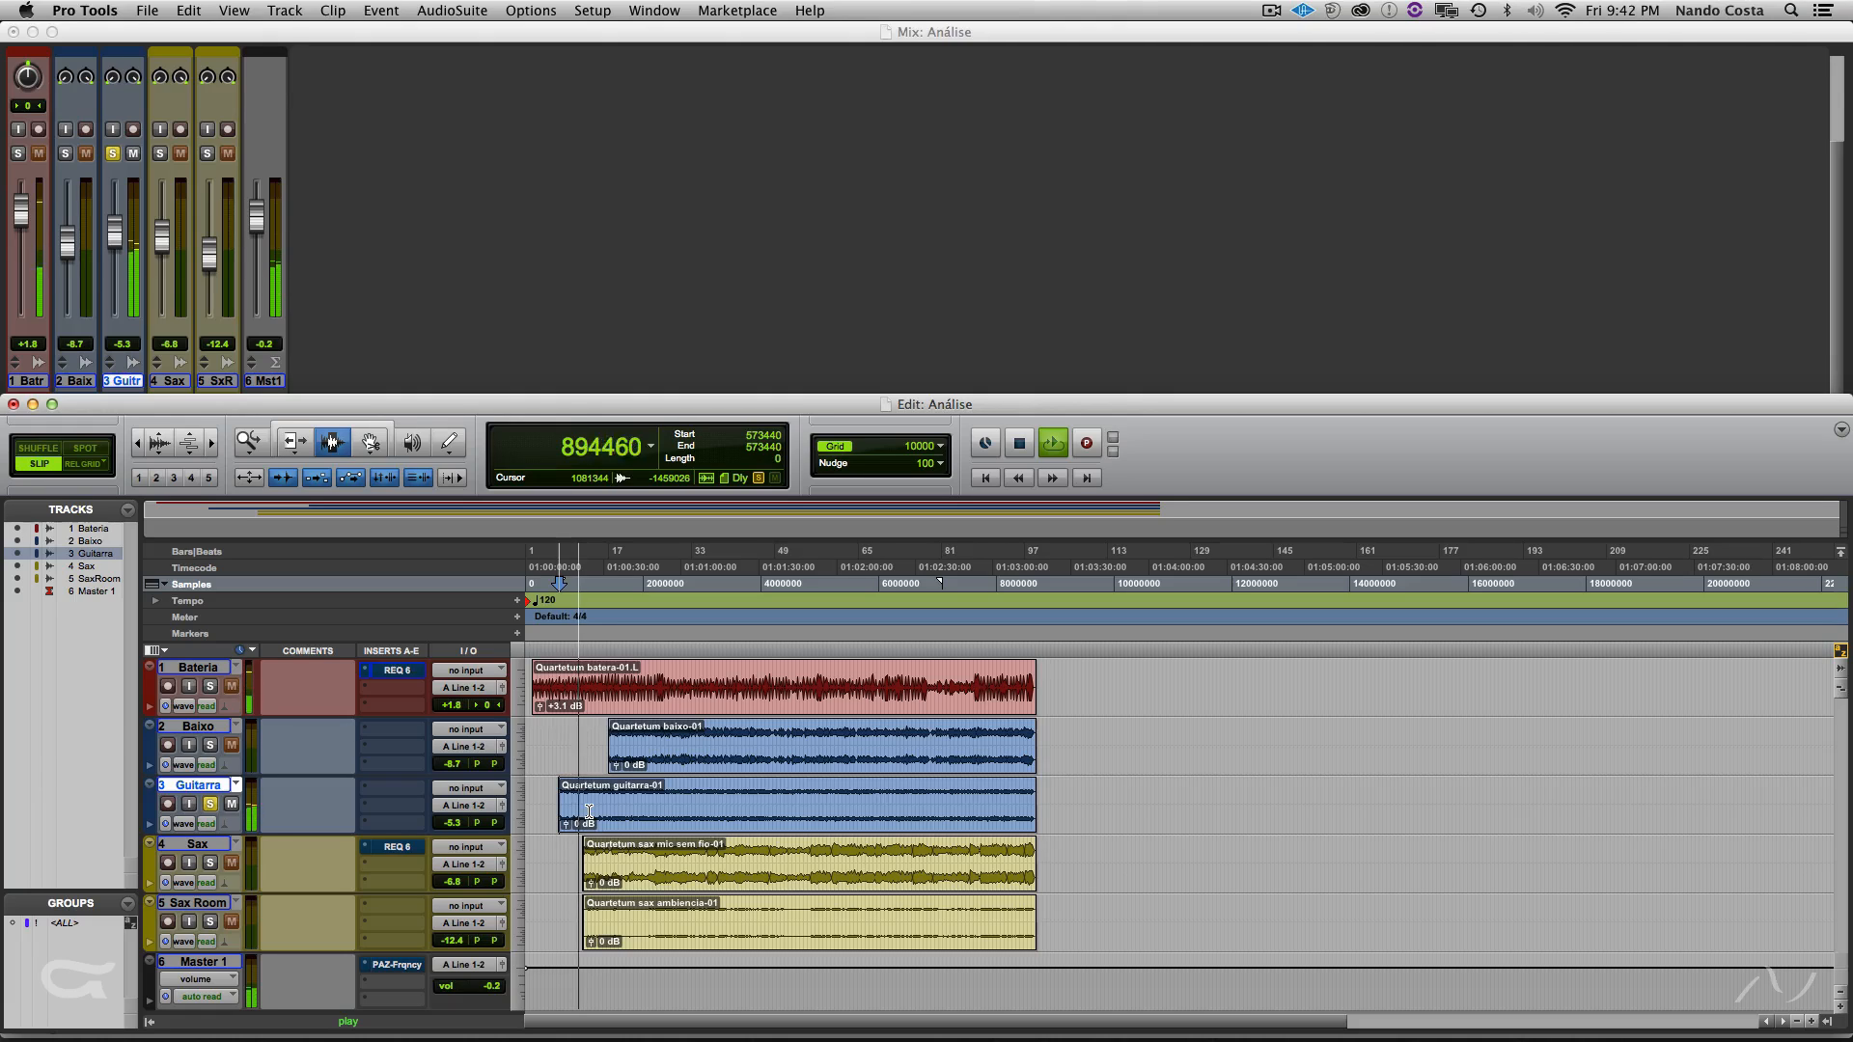
{"action": "key", "text": "space"}
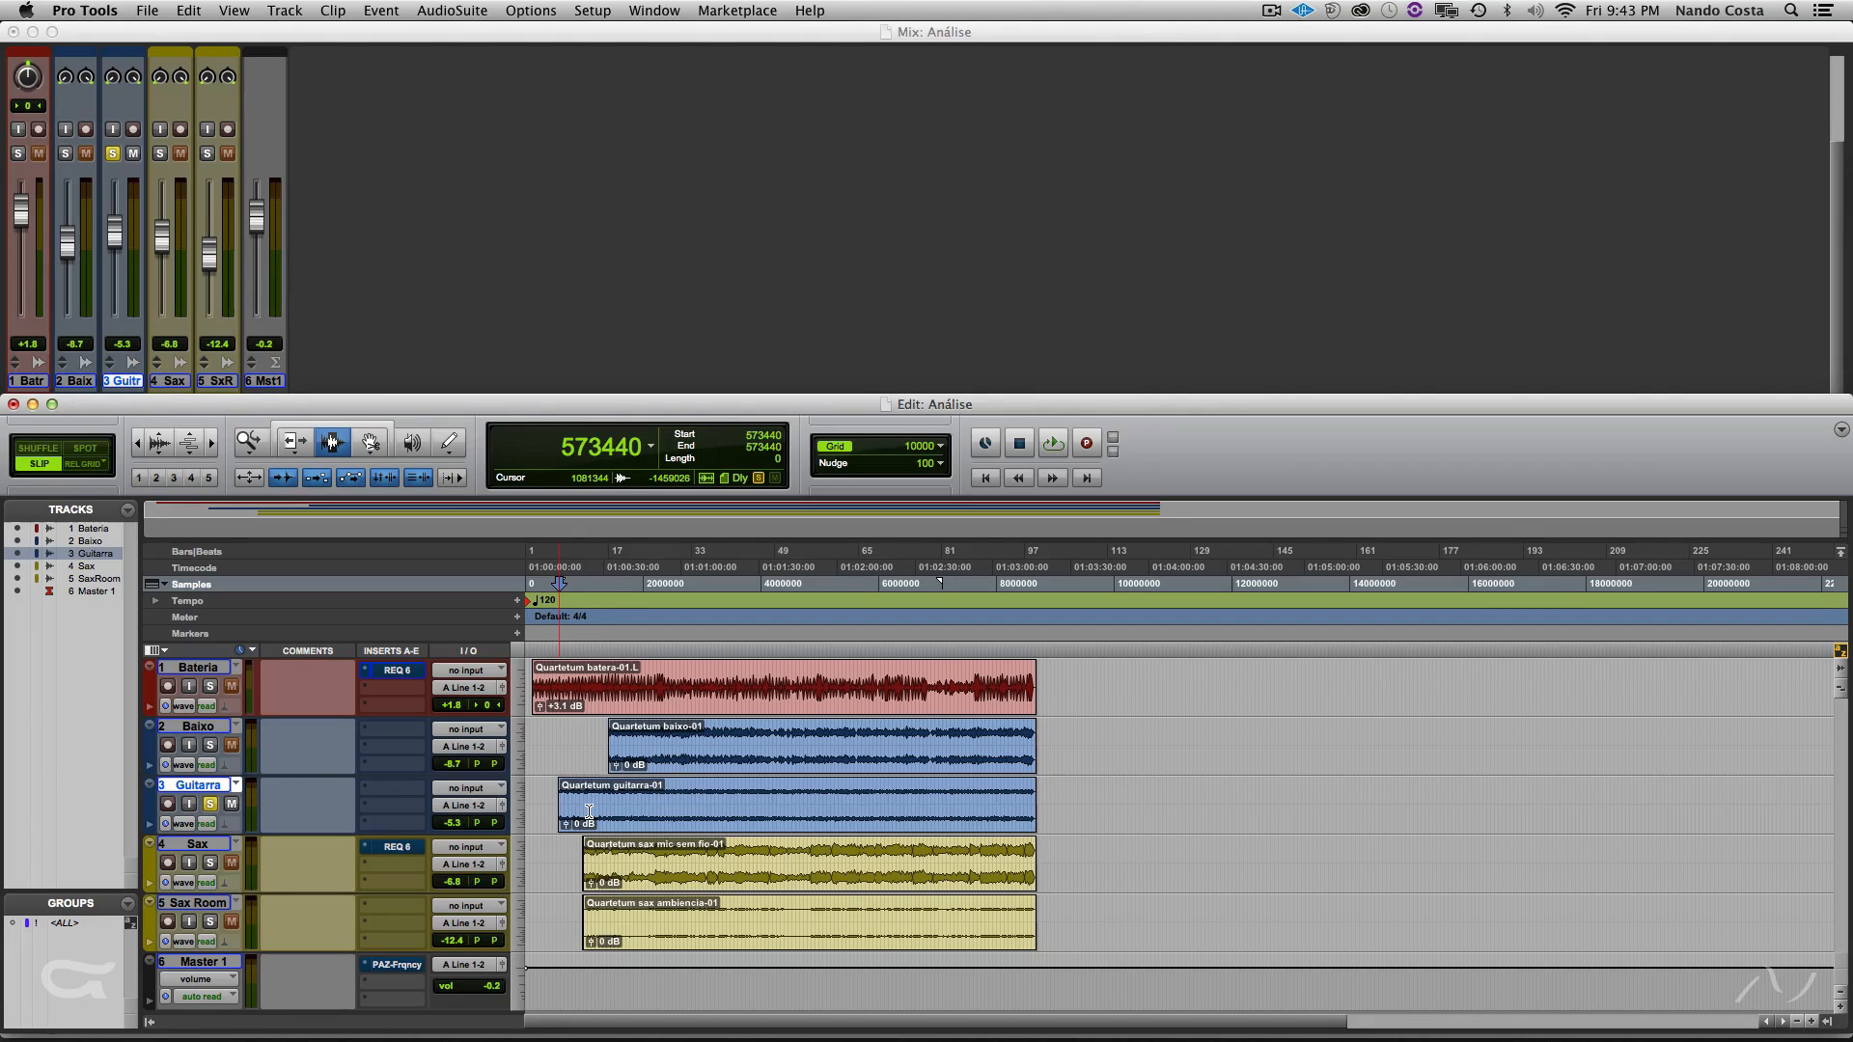
{"action": "key", "text": "shift+s"}
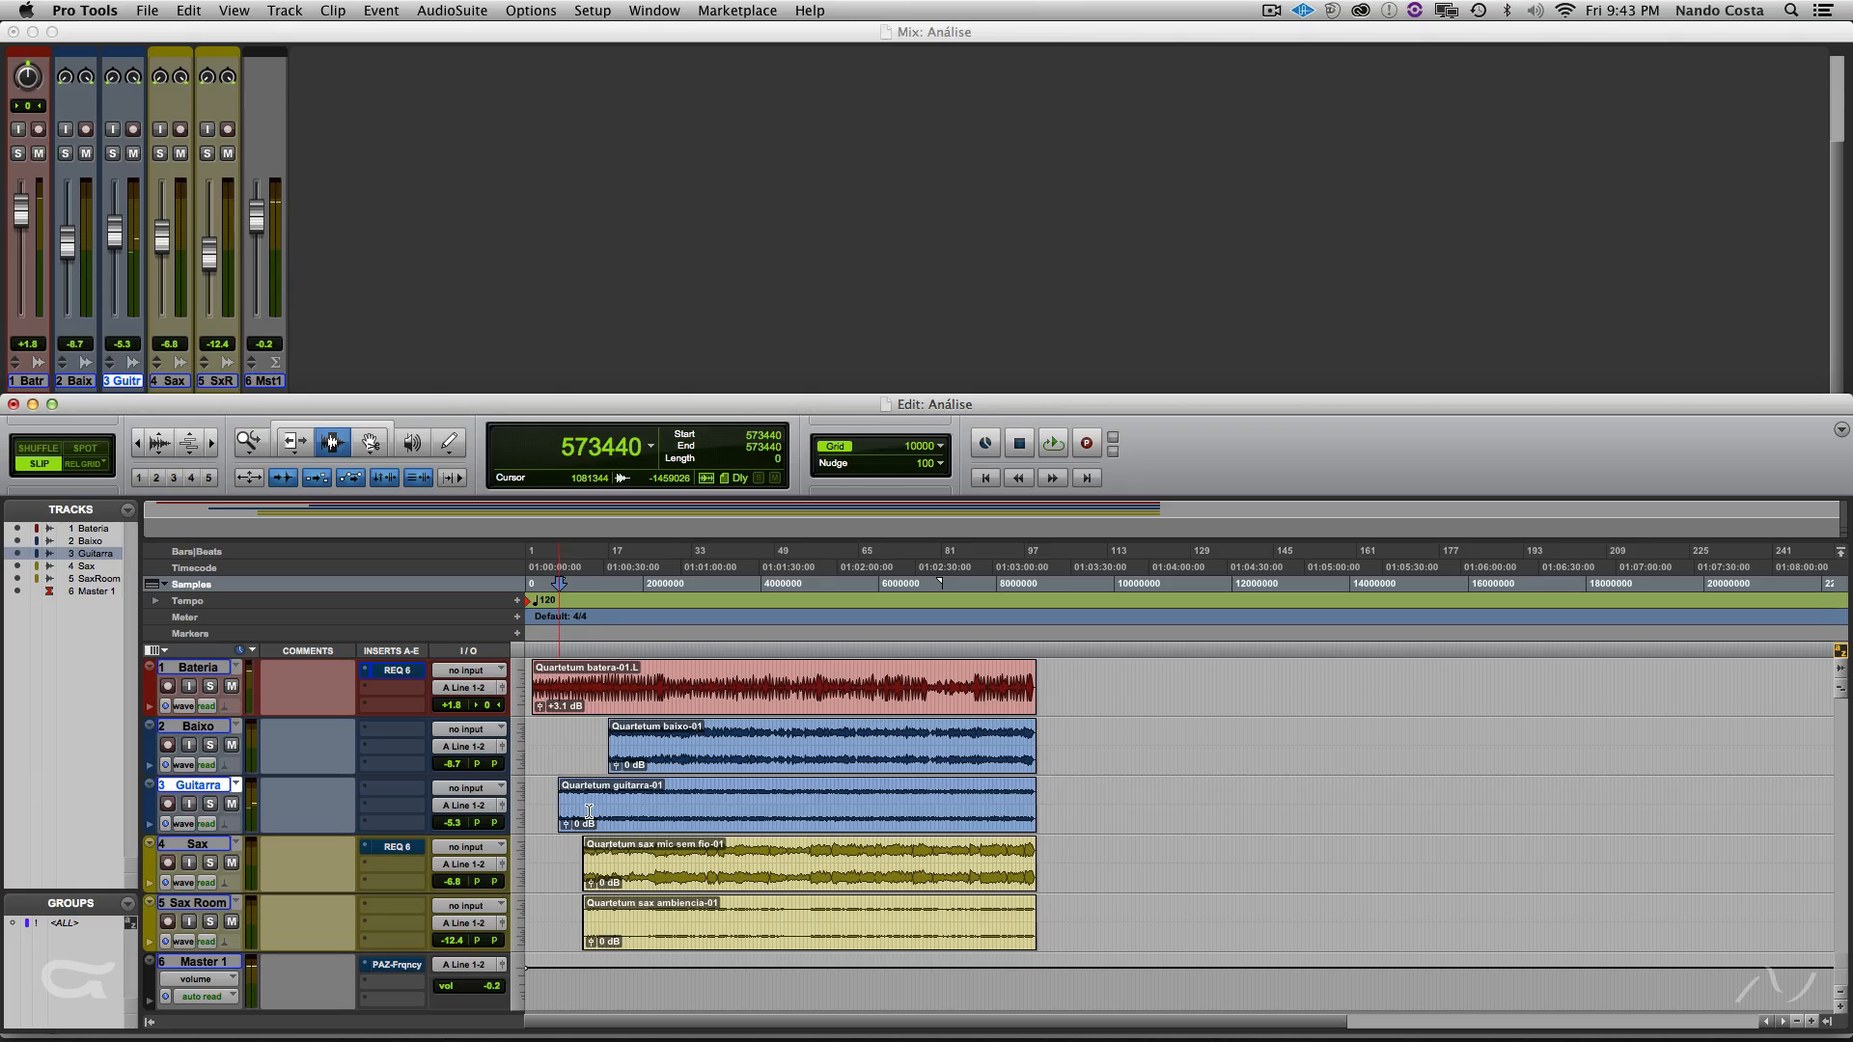
{"action": "key", "text": "space"}
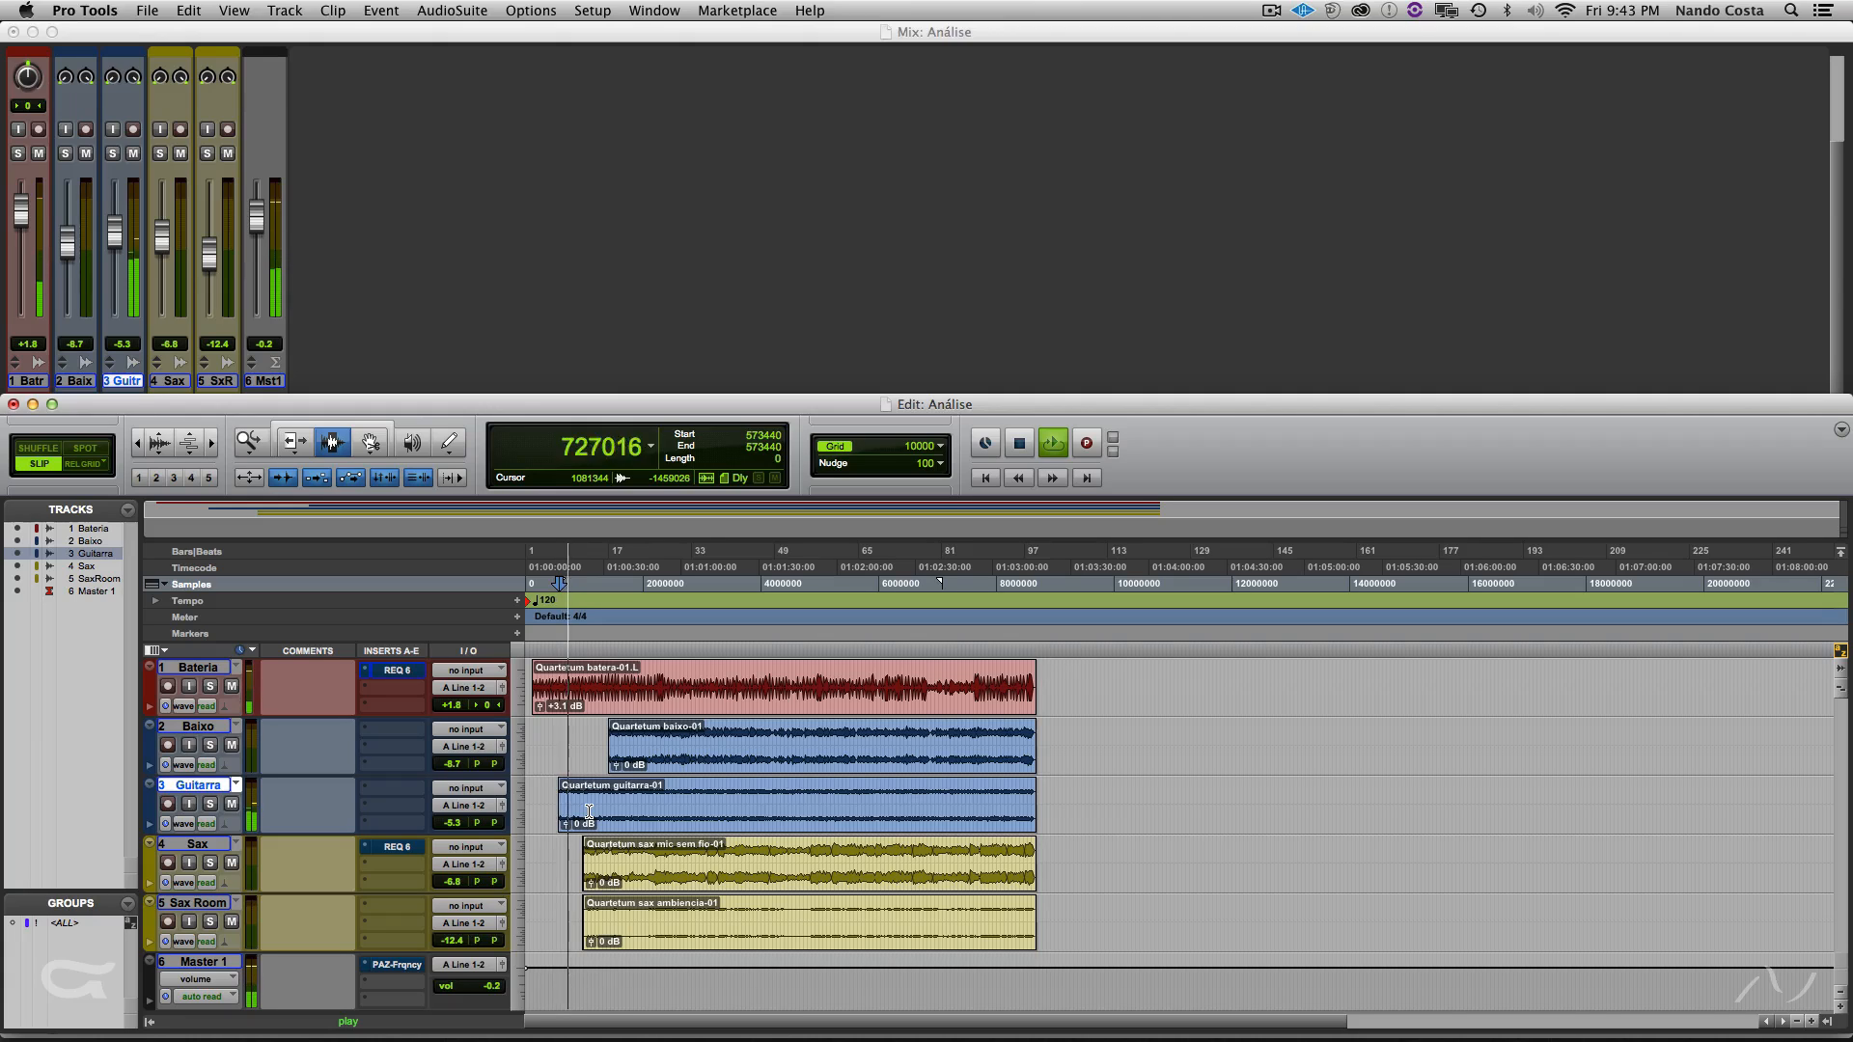
{"action": "key", "text": "space"}
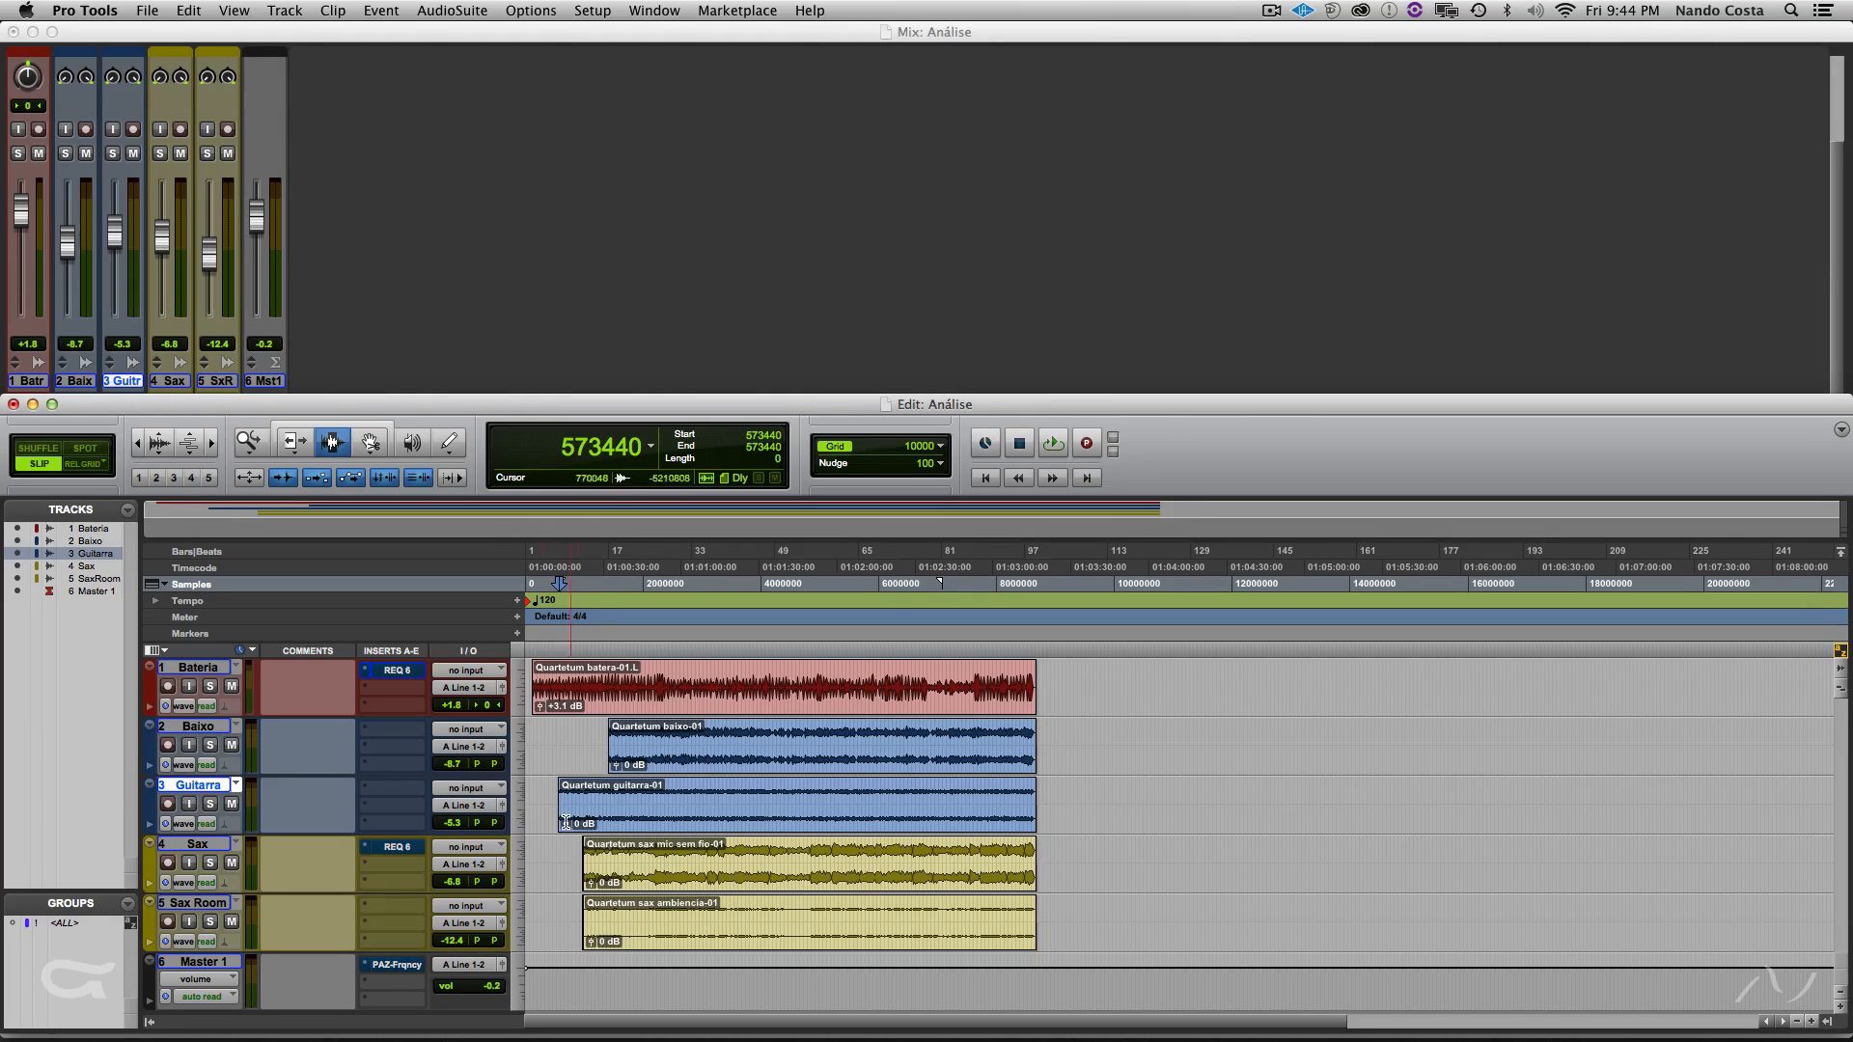
- Copy the Sax track's REQ 6 equalizer to the Guitarra track, reset it to flat and turn off its bypass
{"action": "left_click_drag", "start_coordinate": [401, 846], "coordinate": [405, 795]}
{"action": "left_click", "coordinate": [400, 788]}
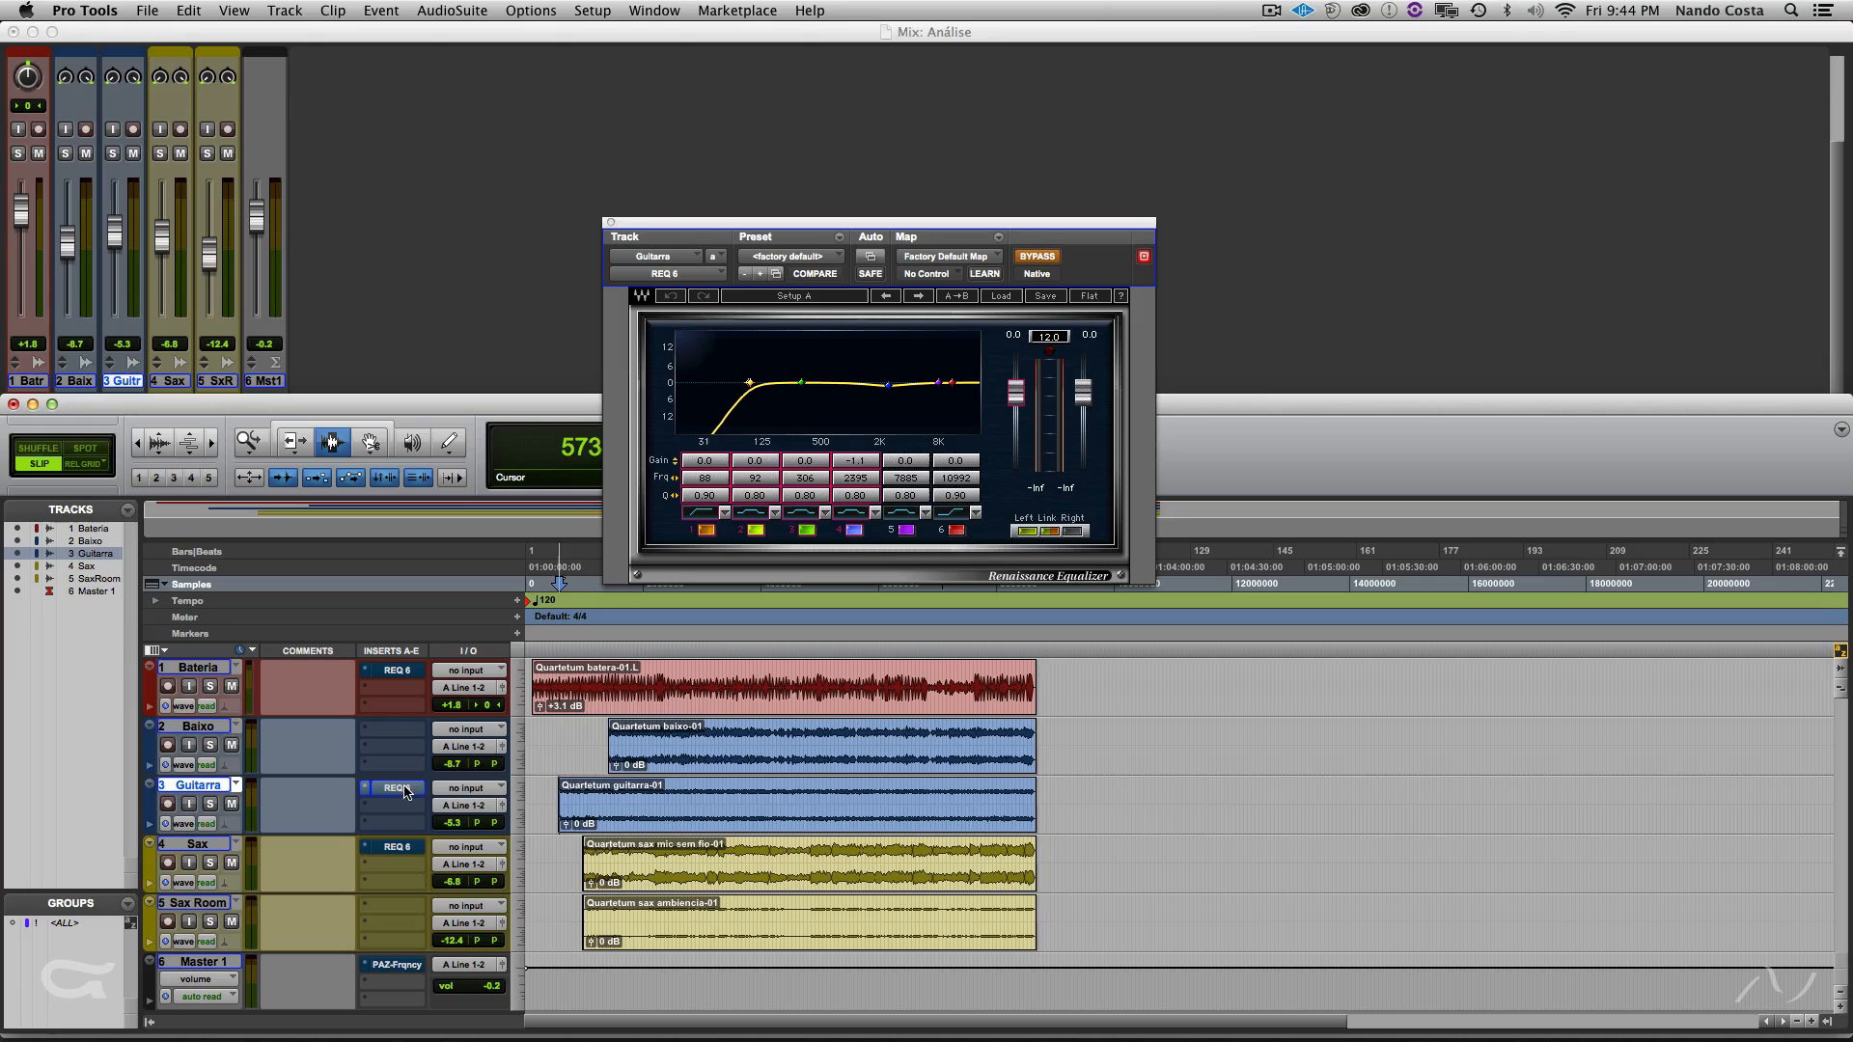
{"action": "left_click", "coordinate": [1089, 296]}
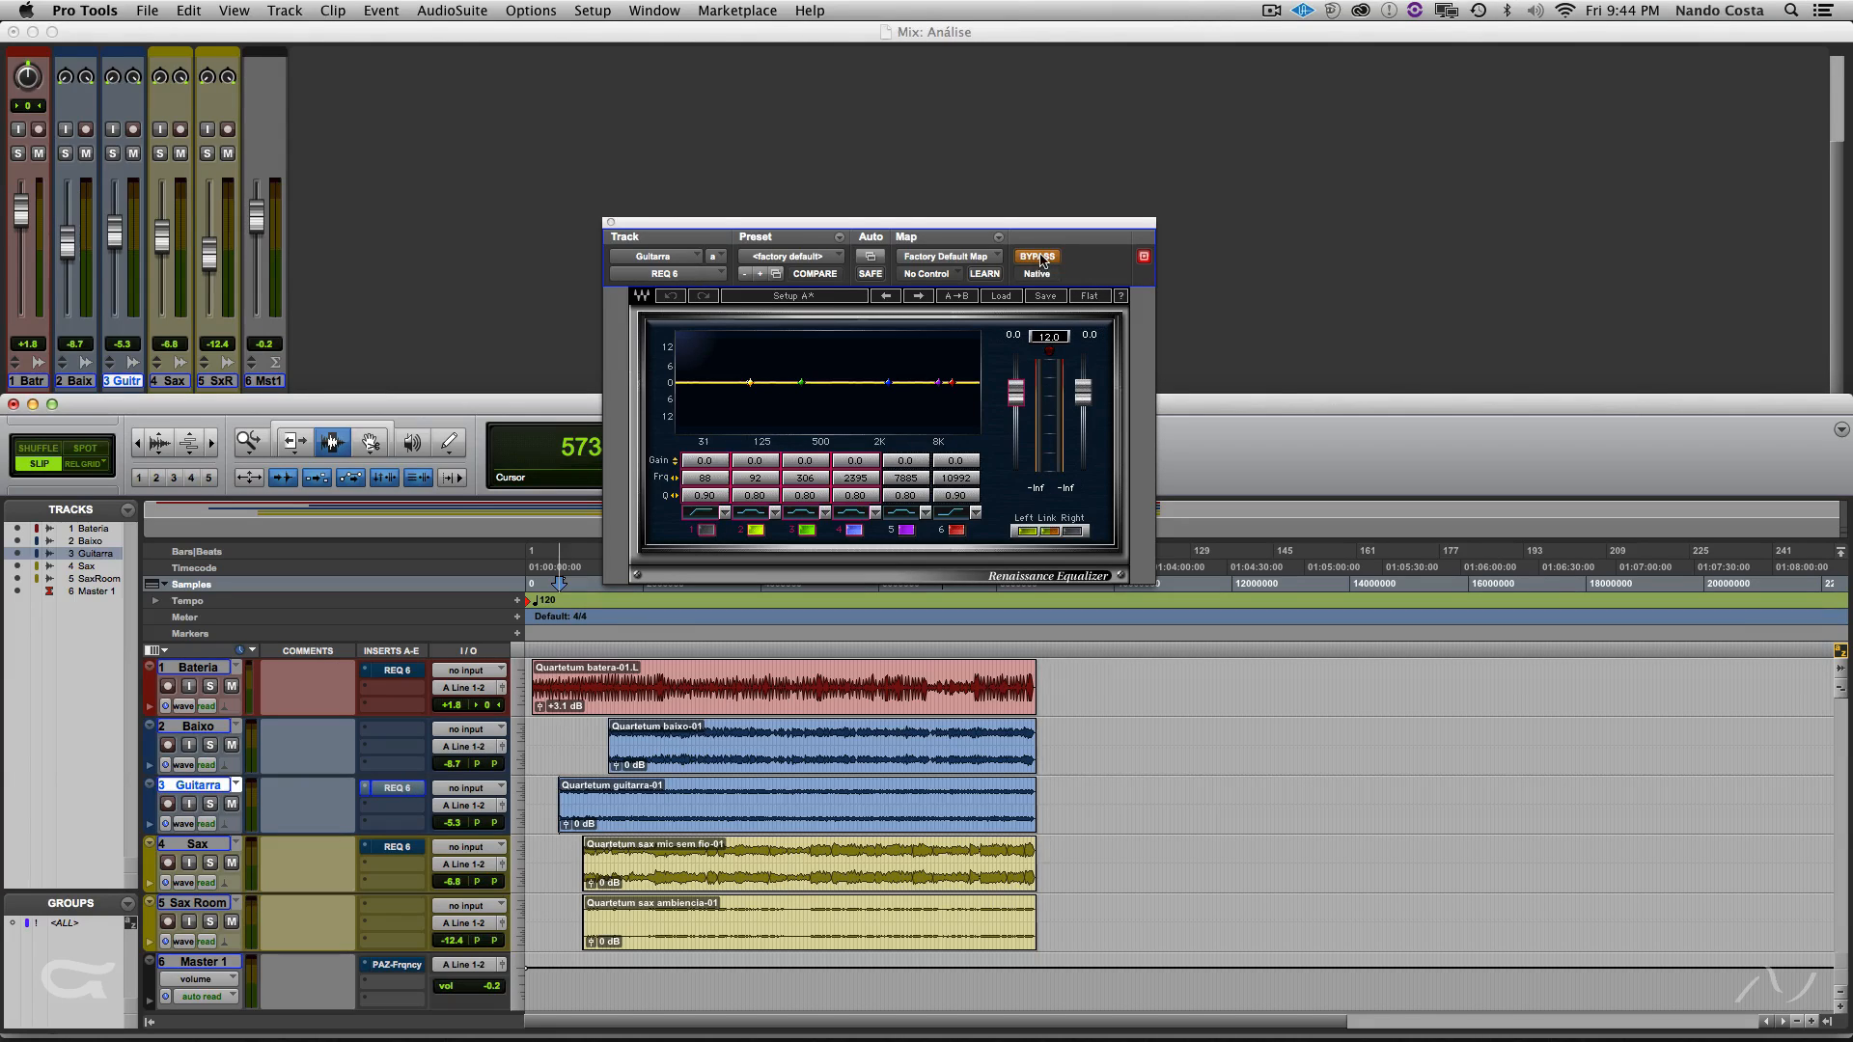
{"action": "left_click", "coordinate": [1037, 257]}
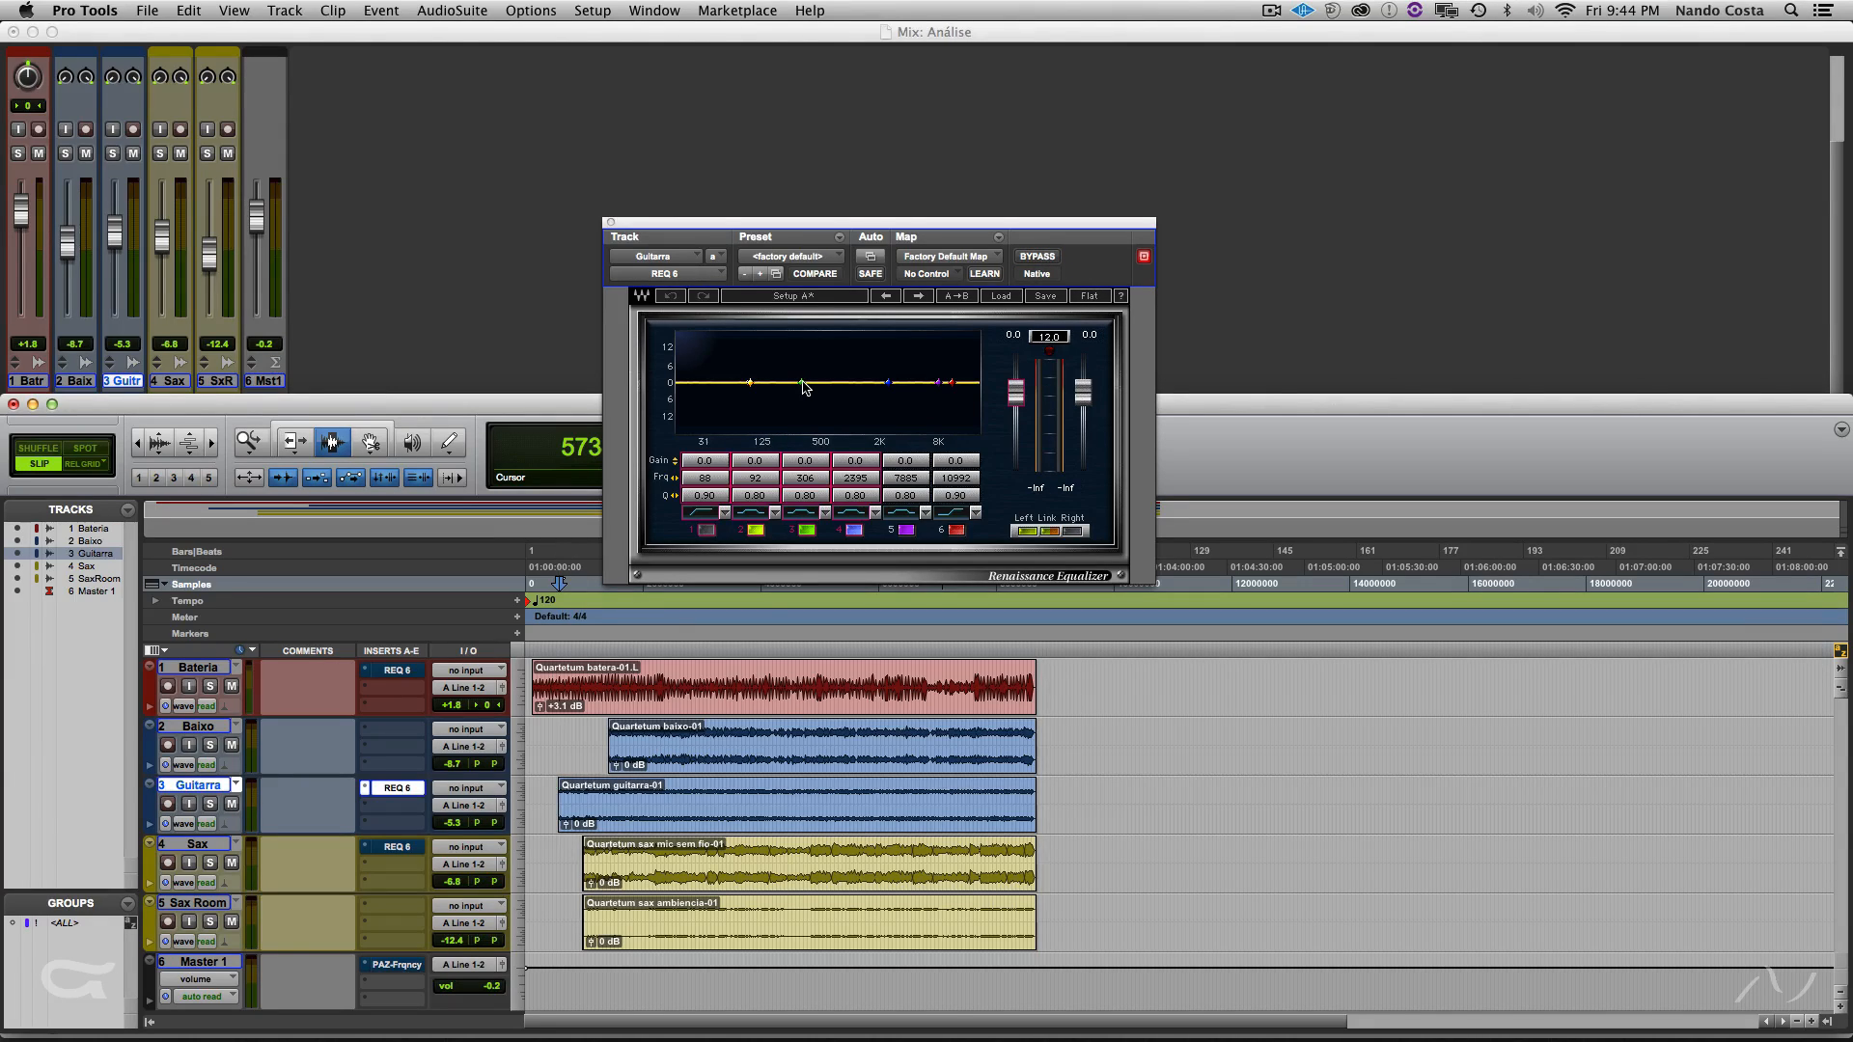
- Select the guitar intro across the Bateria, Baixo and Guitarra tracks, solo those tracks and play the selection
{"action": "left_click_drag", "start_coordinate": [562, 689], "coordinate": [600, 799]}
{"action": "key", "text": "shift+s"}
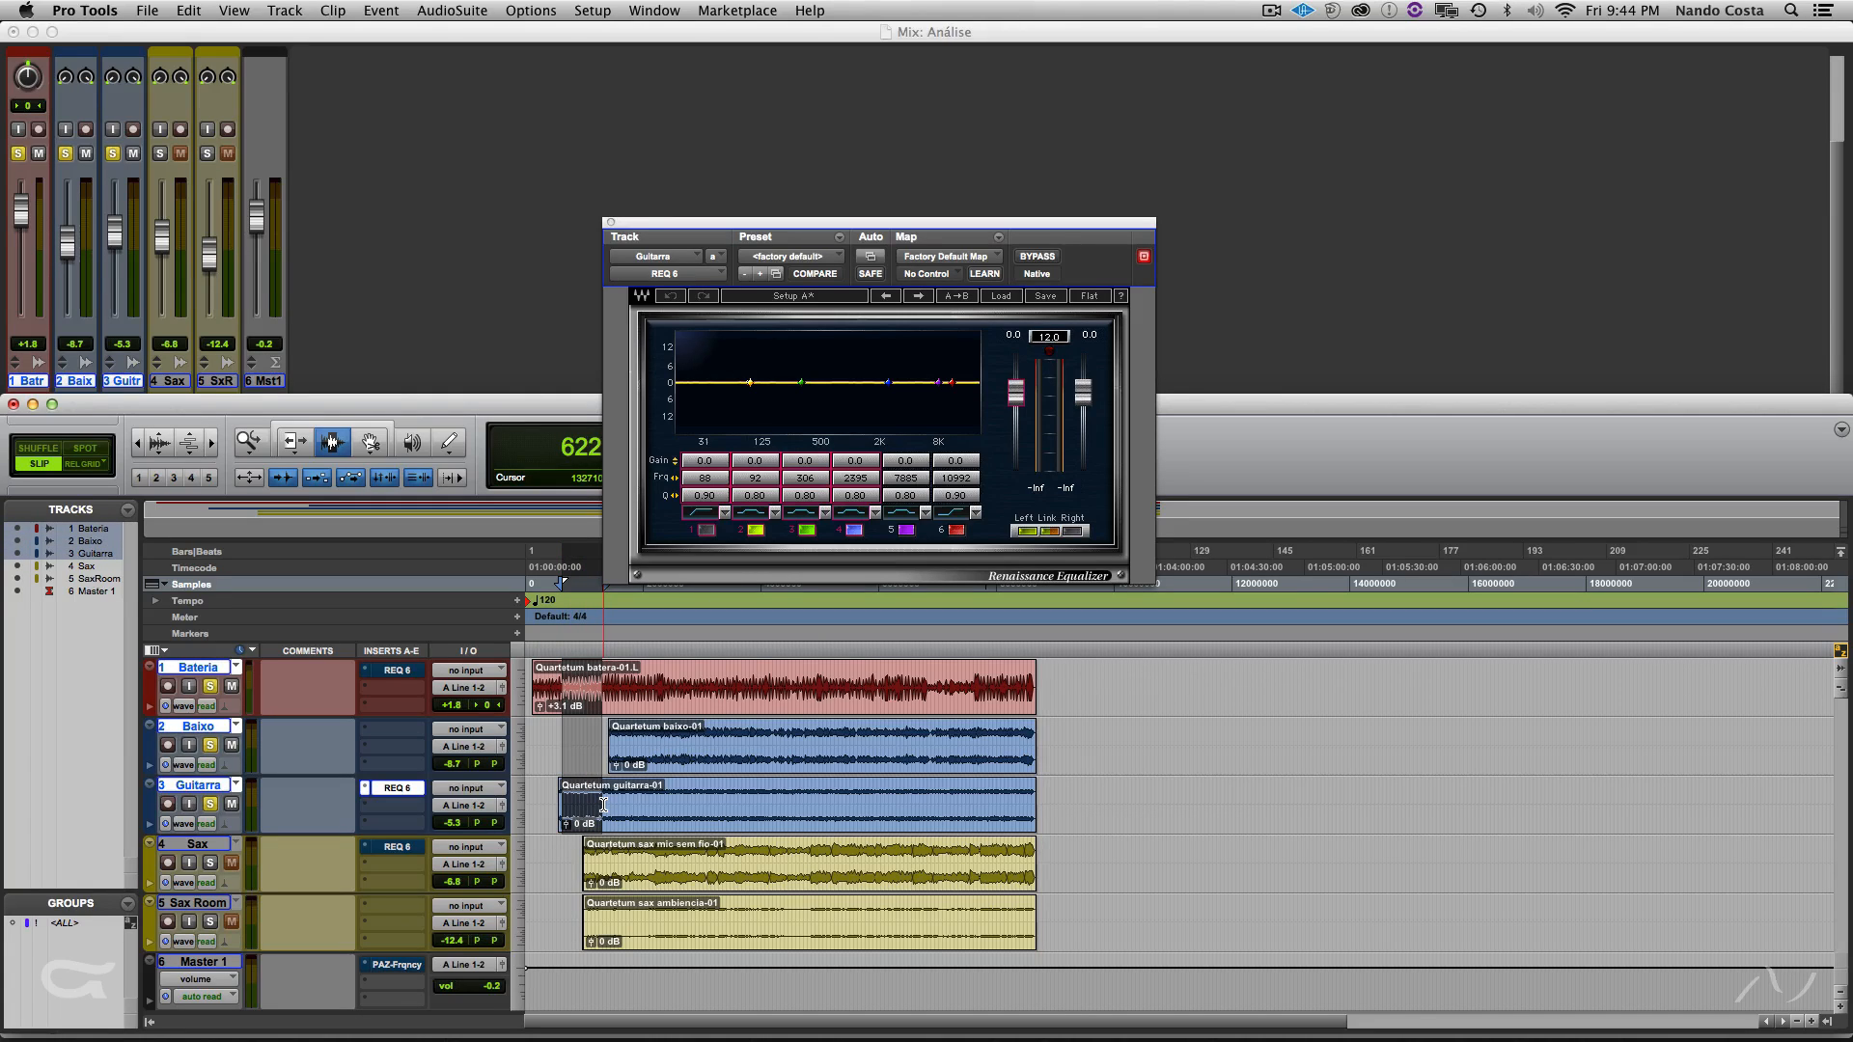
{"action": "key", "text": "space"}
- In the guitar equalizer's Setup A, cut band 3 by 1.9 dB at 308 Hz and enable band 1's low cut at 94 Hz
{"action": "left_click_drag", "start_coordinate": [802, 386], "coordinate": [804, 354]}
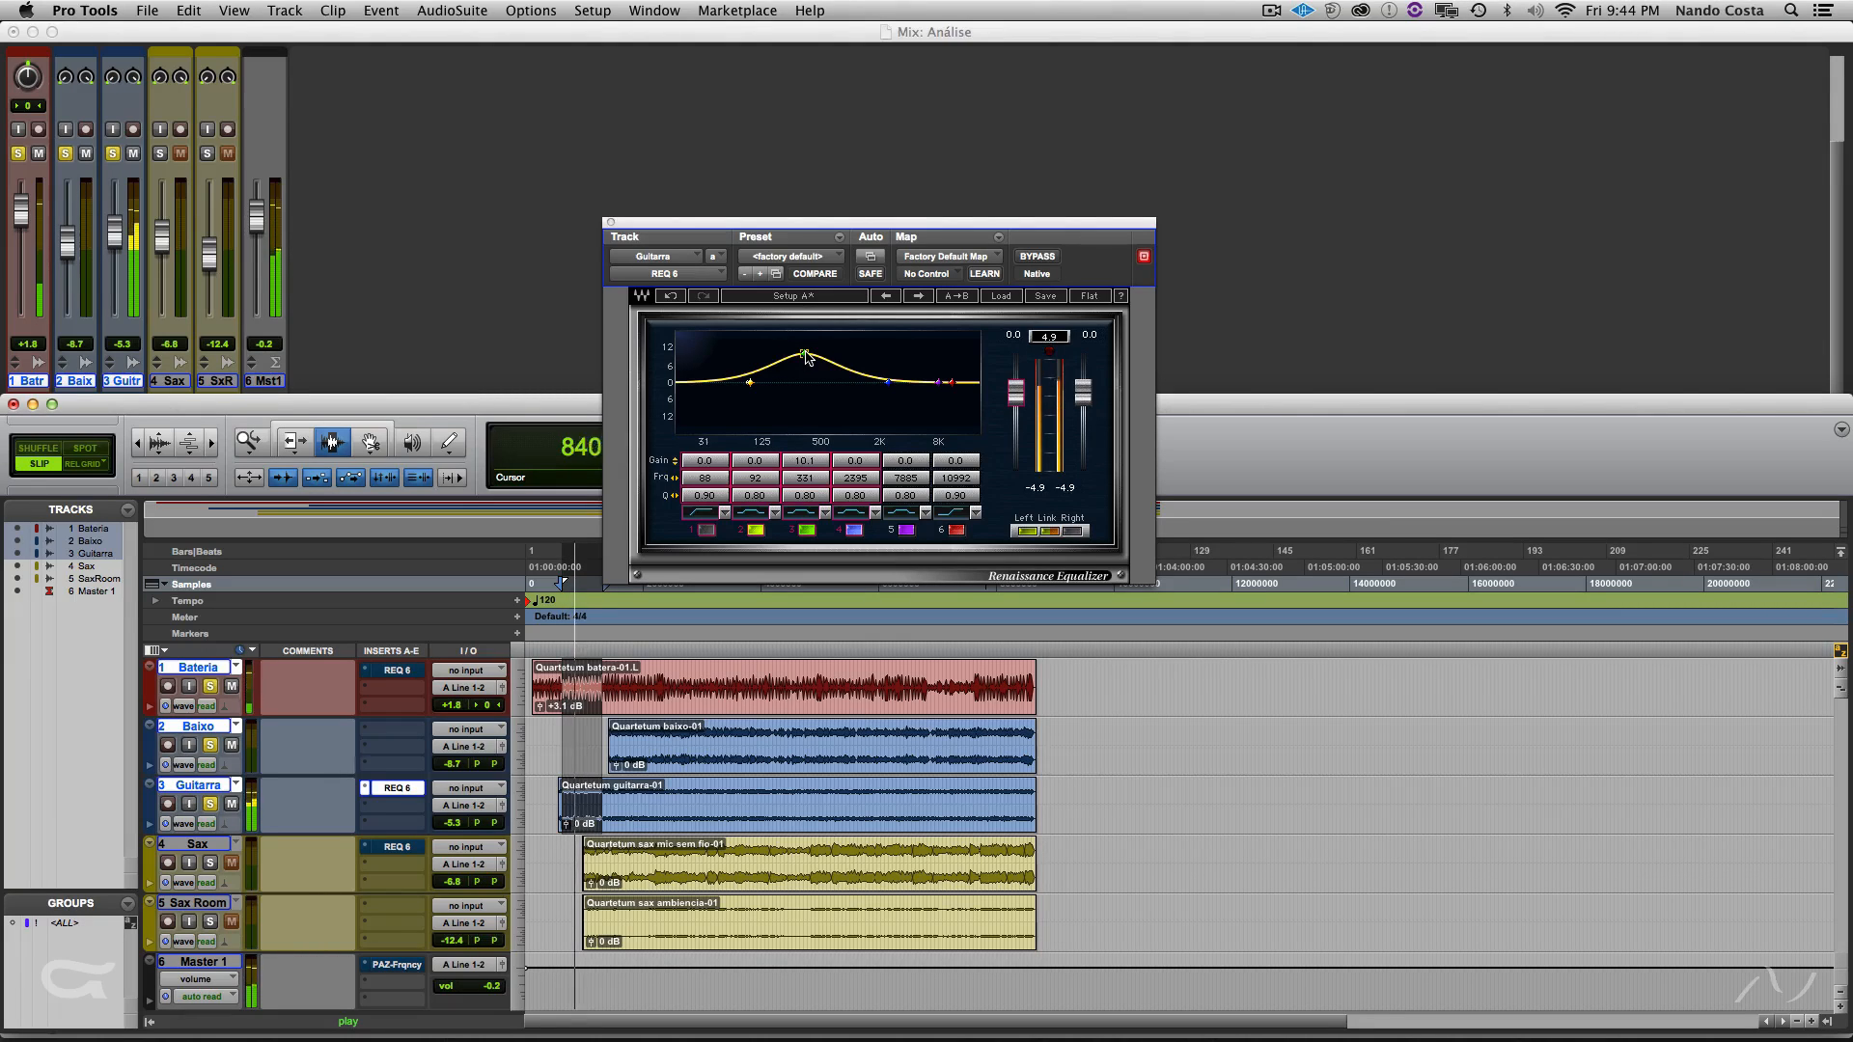
{"action": "left_click_drag", "start_coordinate": [807, 357], "coordinate": [804, 390]}
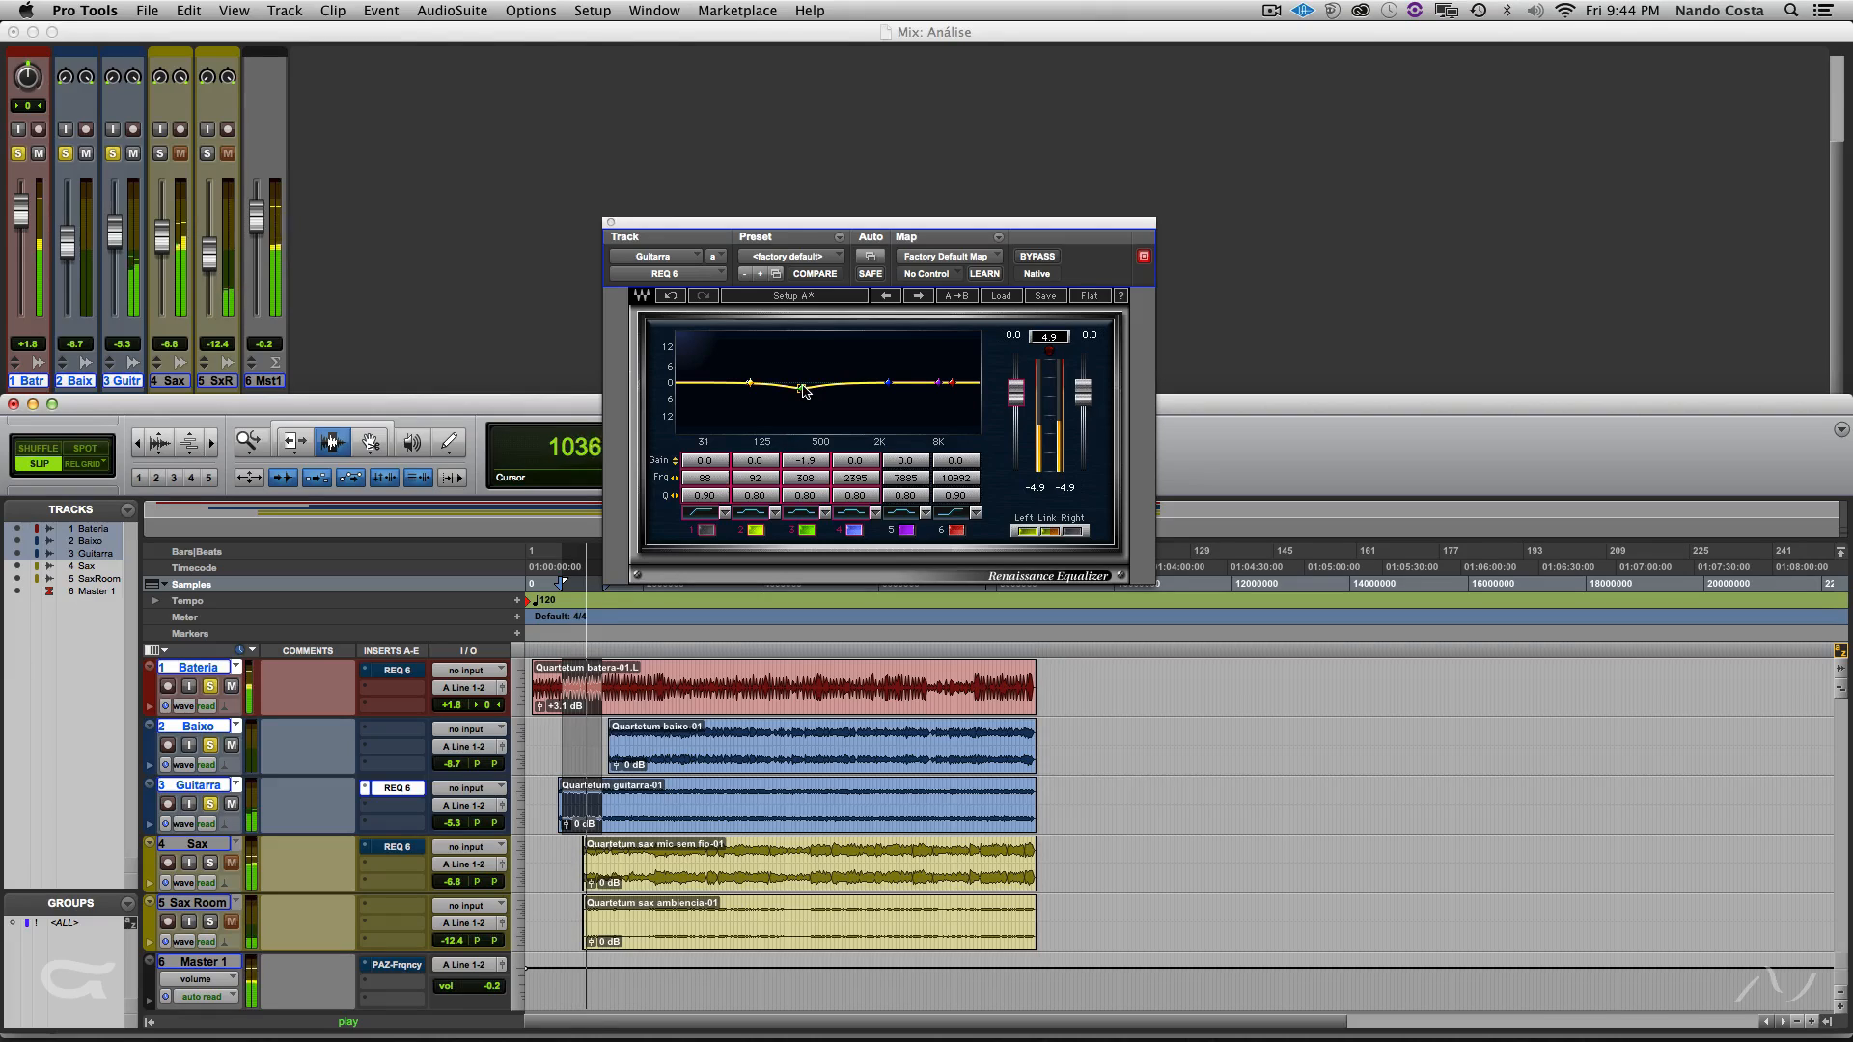
{"action": "left_click", "coordinate": [709, 533]}
{"action": "left_click_drag", "start_coordinate": [706, 479], "coordinate": [713, 479]}
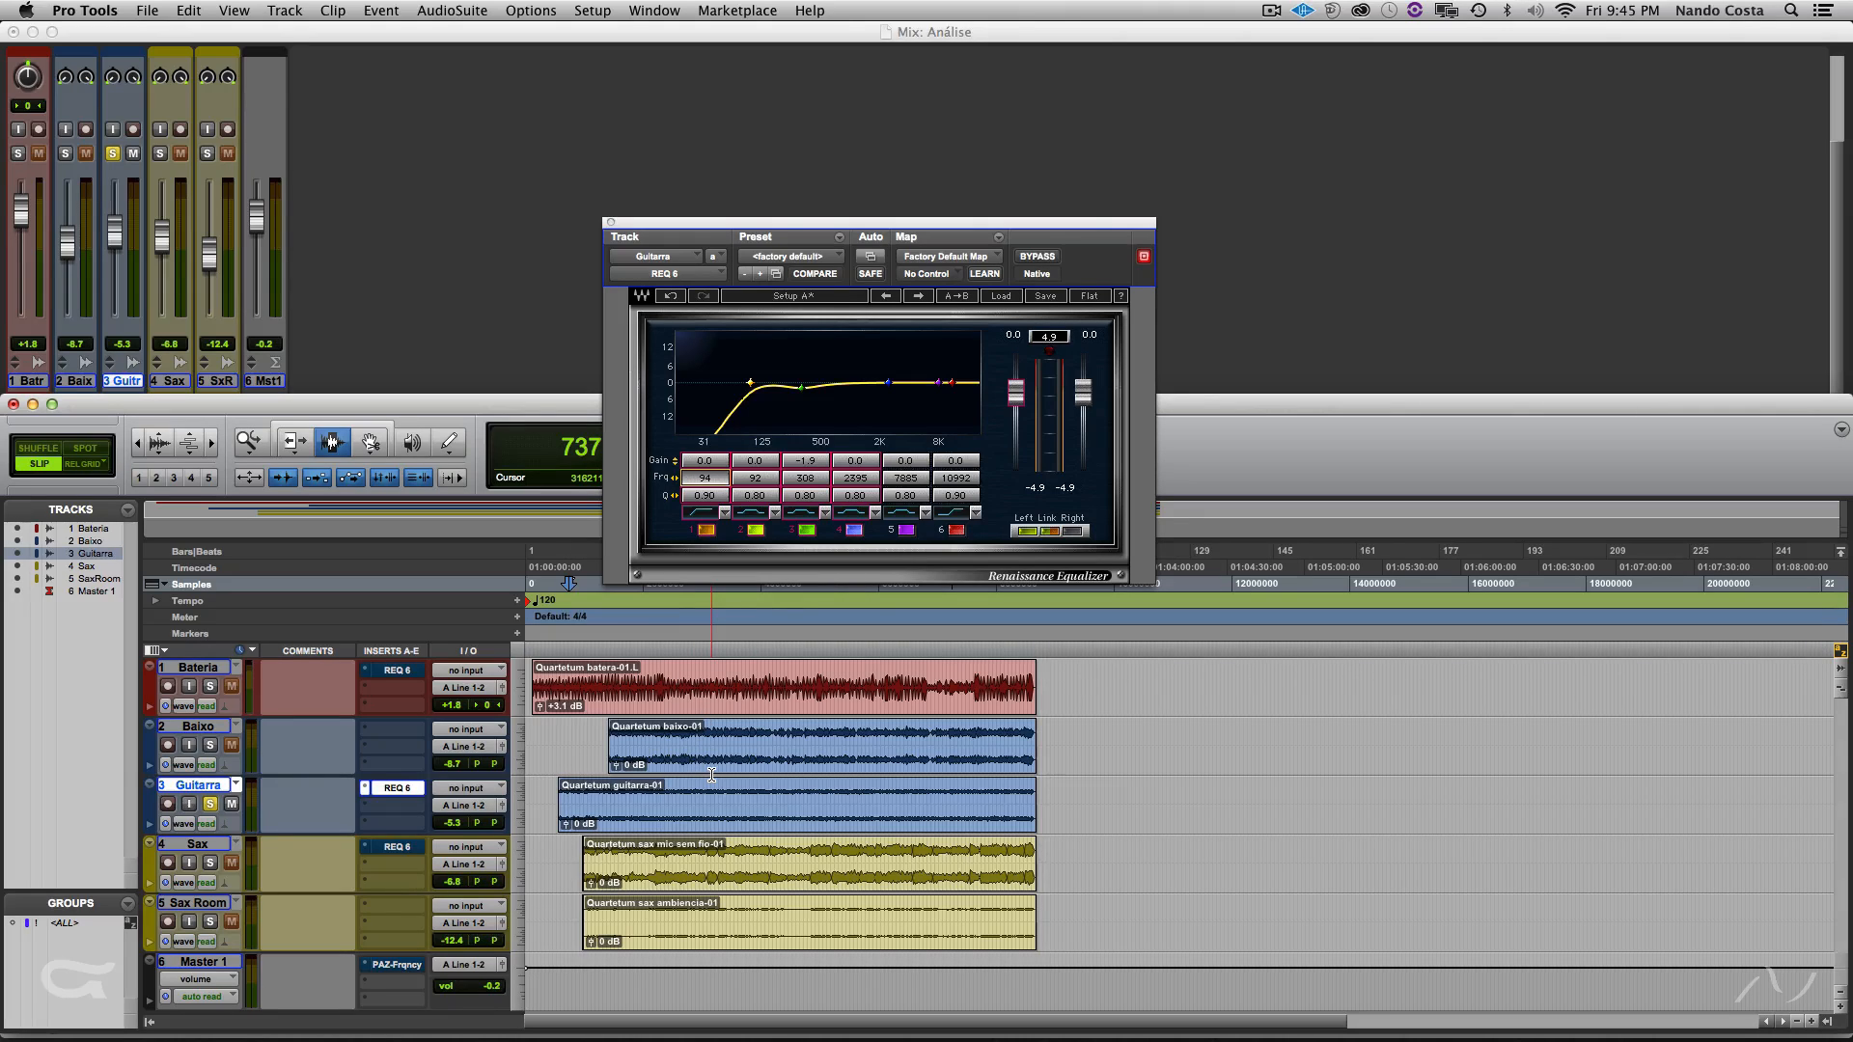
- Play the soloed guitar with Setup A, and switch its equalizer to Setup B
{"action": "key", "text": "space"}
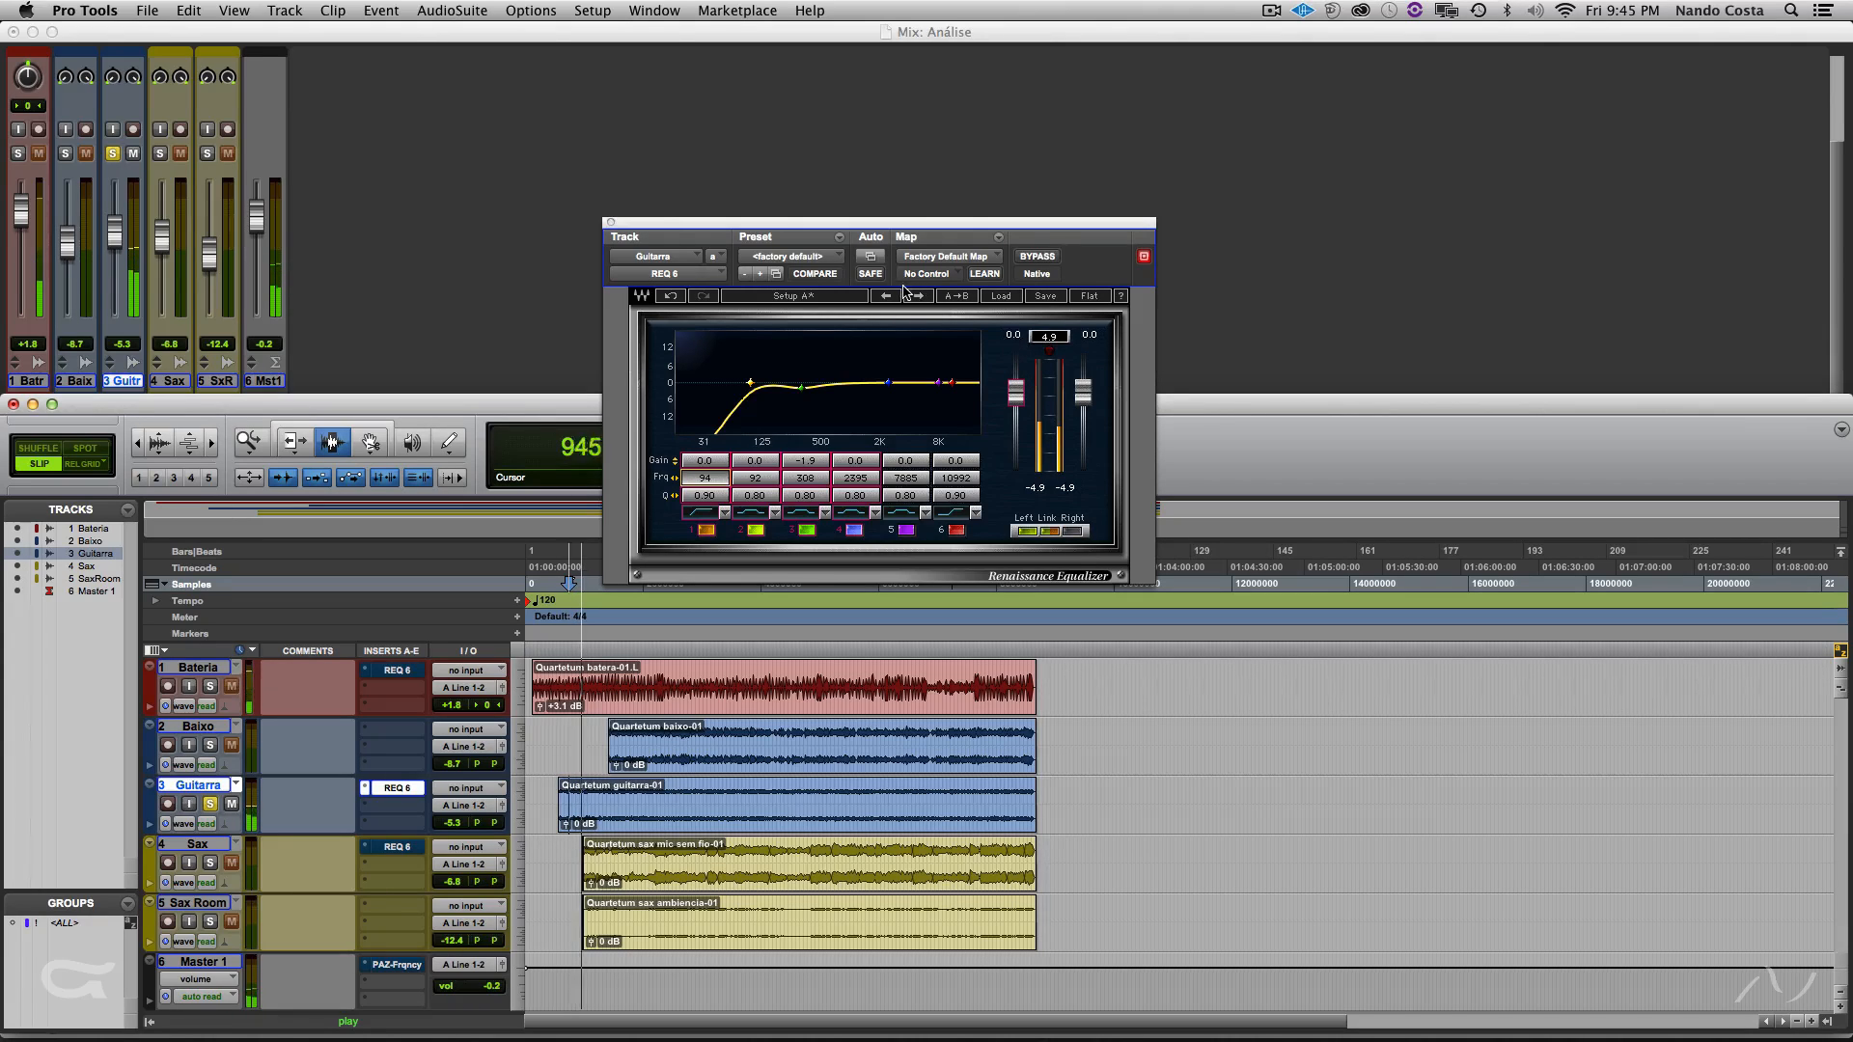
{"action": "key", "text": "space"}
{"action": "left_click", "coordinate": [825, 298]}
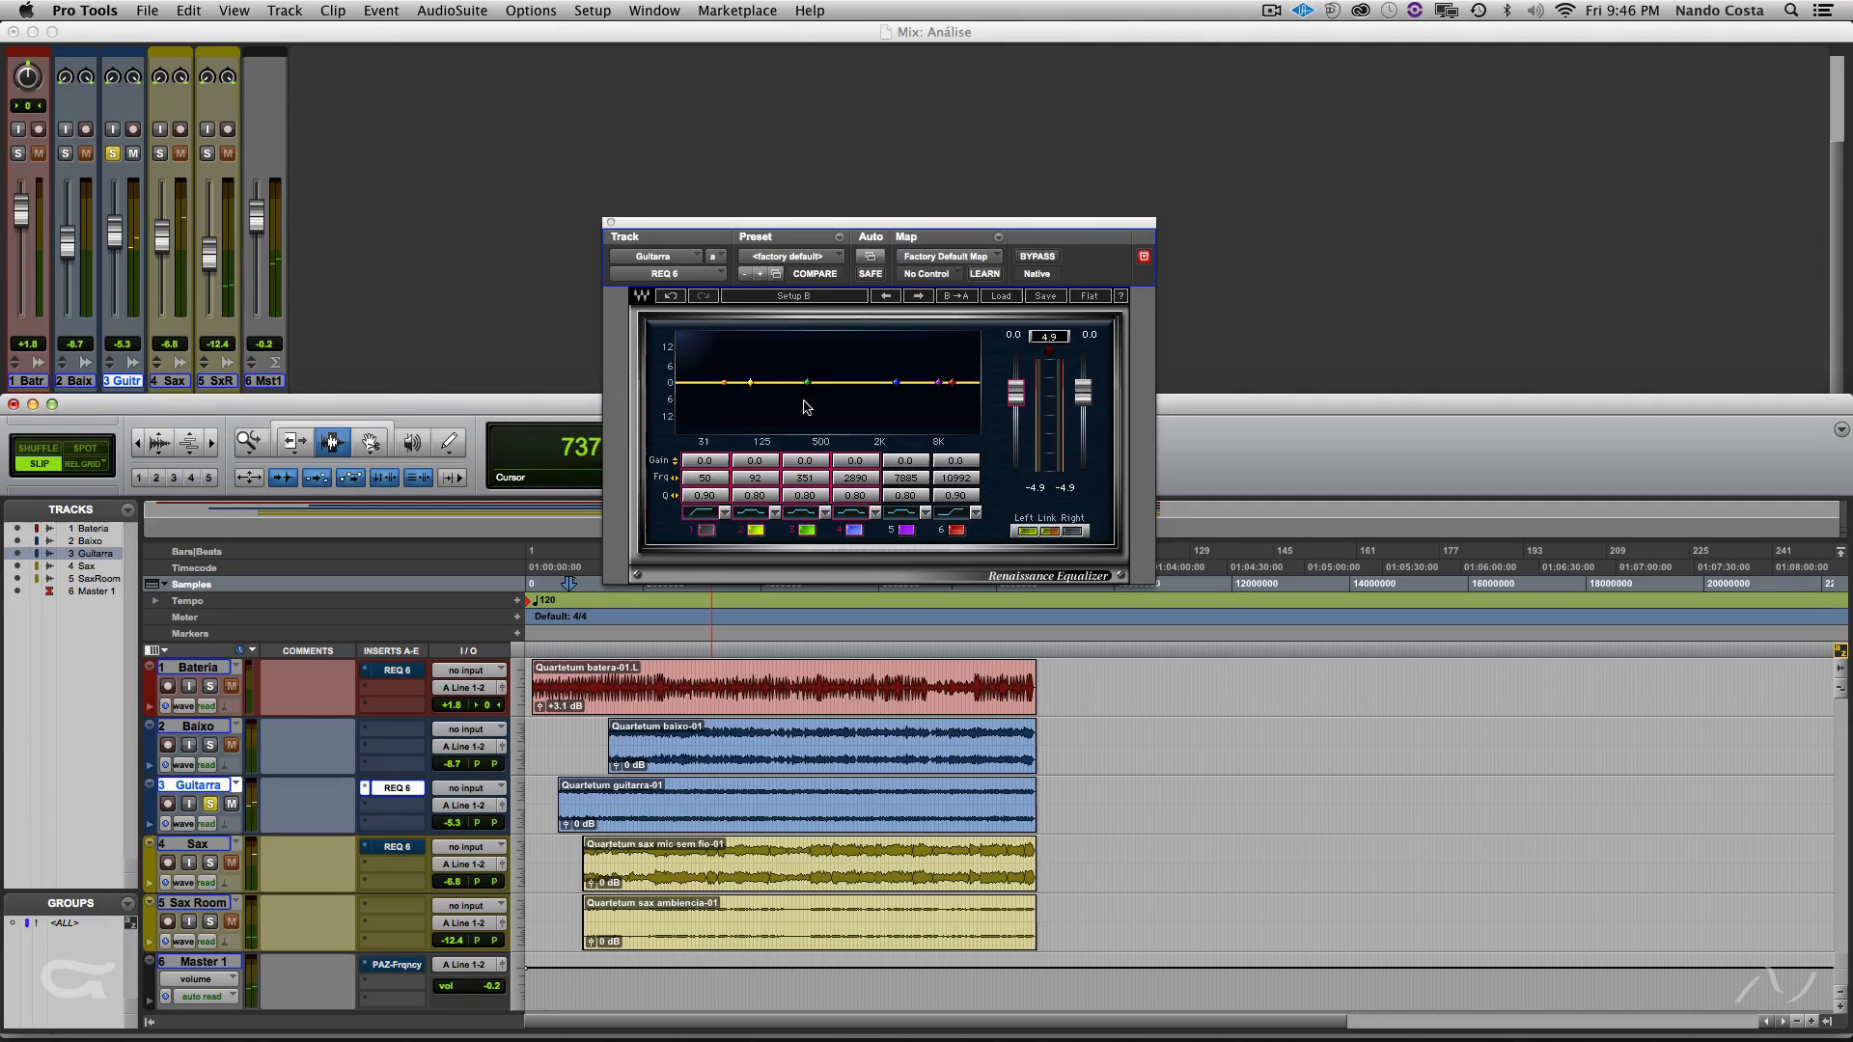
- During playback, cut Setup B's band 3 by 1.3 dB at 472 Hz and enable band 1's low cut at 57 Hz
{"action": "key", "text": "space"}
{"action": "left_click_drag", "start_coordinate": [807, 384], "coordinate": [819, 388]}
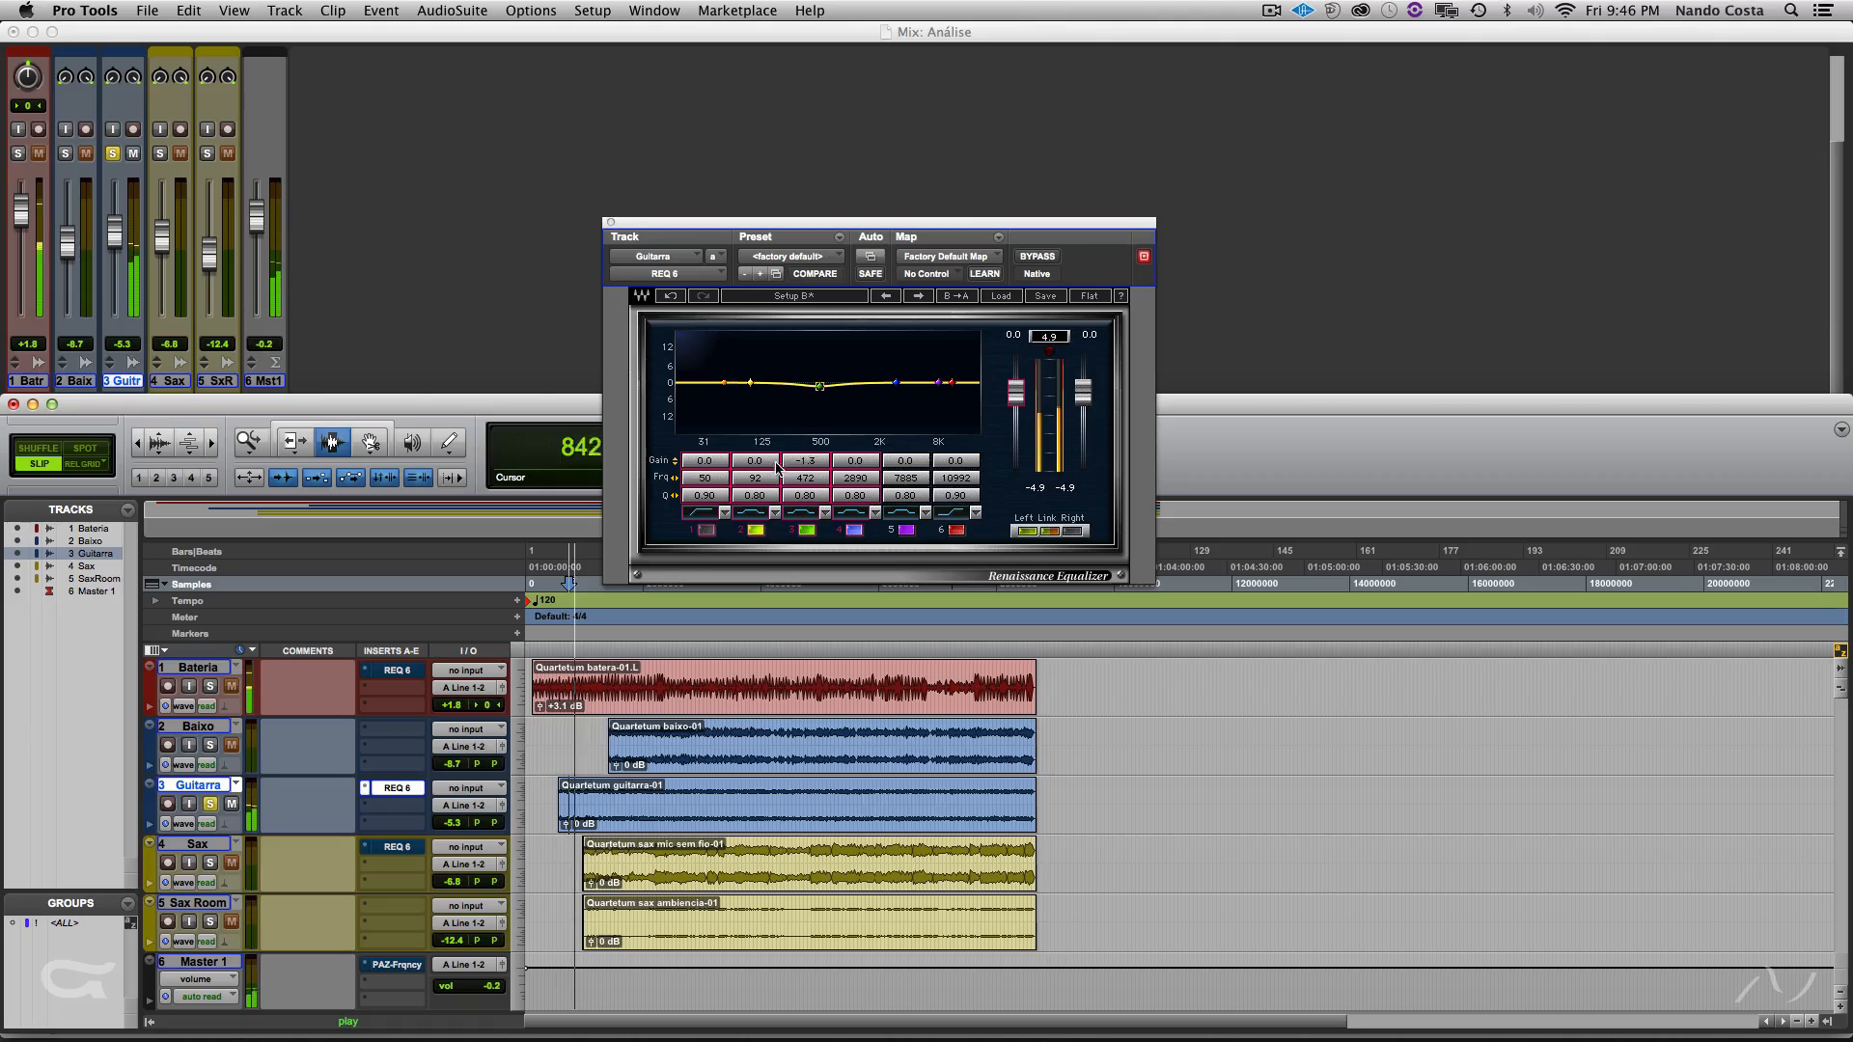
{"action": "left_click", "coordinate": [706, 530]}
{"action": "left_click_drag", "start_coordinate": [714, 483], "coordinate": [716, 473]}
- Boost Setup B's band 4 by 1.9 dB at 3244 Hz and enable band 6's high cut at 11730 Hz
{"action": "left_click_drag", "start_coordinate": [895, 386], "coordinate": [901, 377]}
{"action": "left_click", "coordinate": [957, 531]}
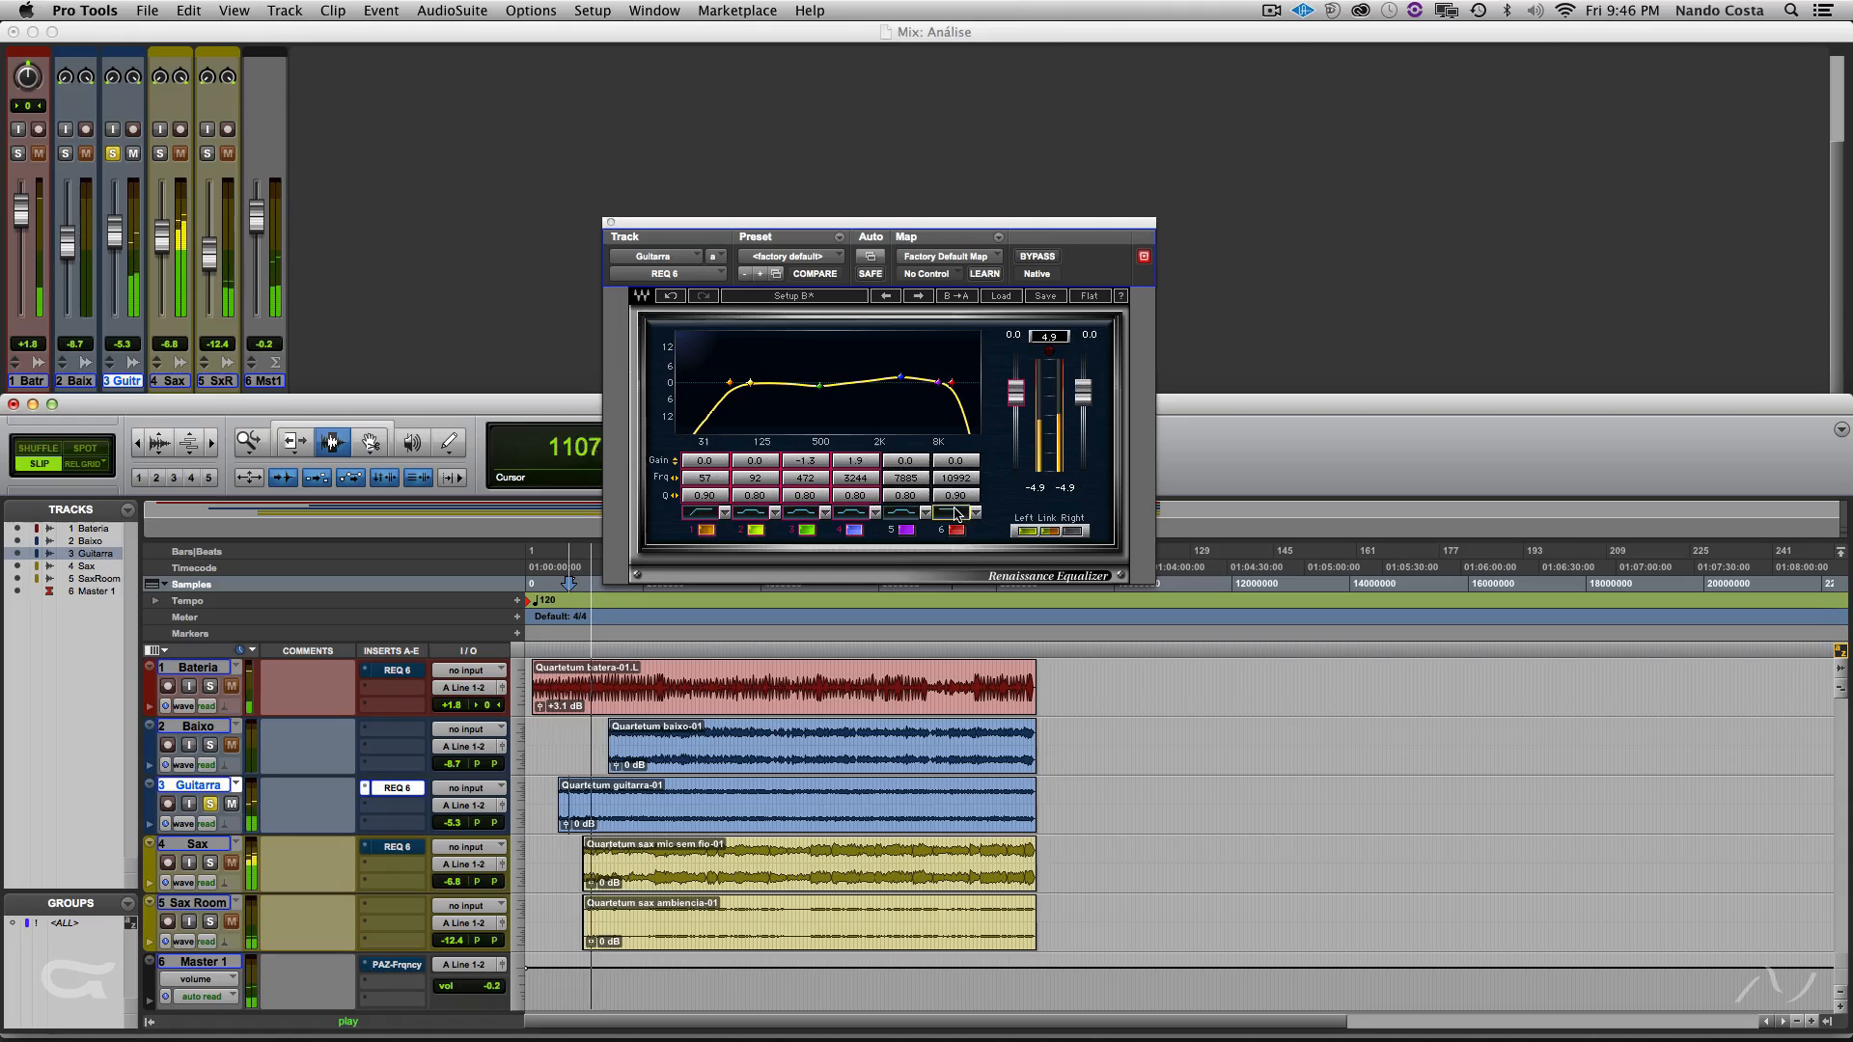
{"action": "left_click_drag", "start_coordinate": [968, 478], "coordinate": [966, 482]}
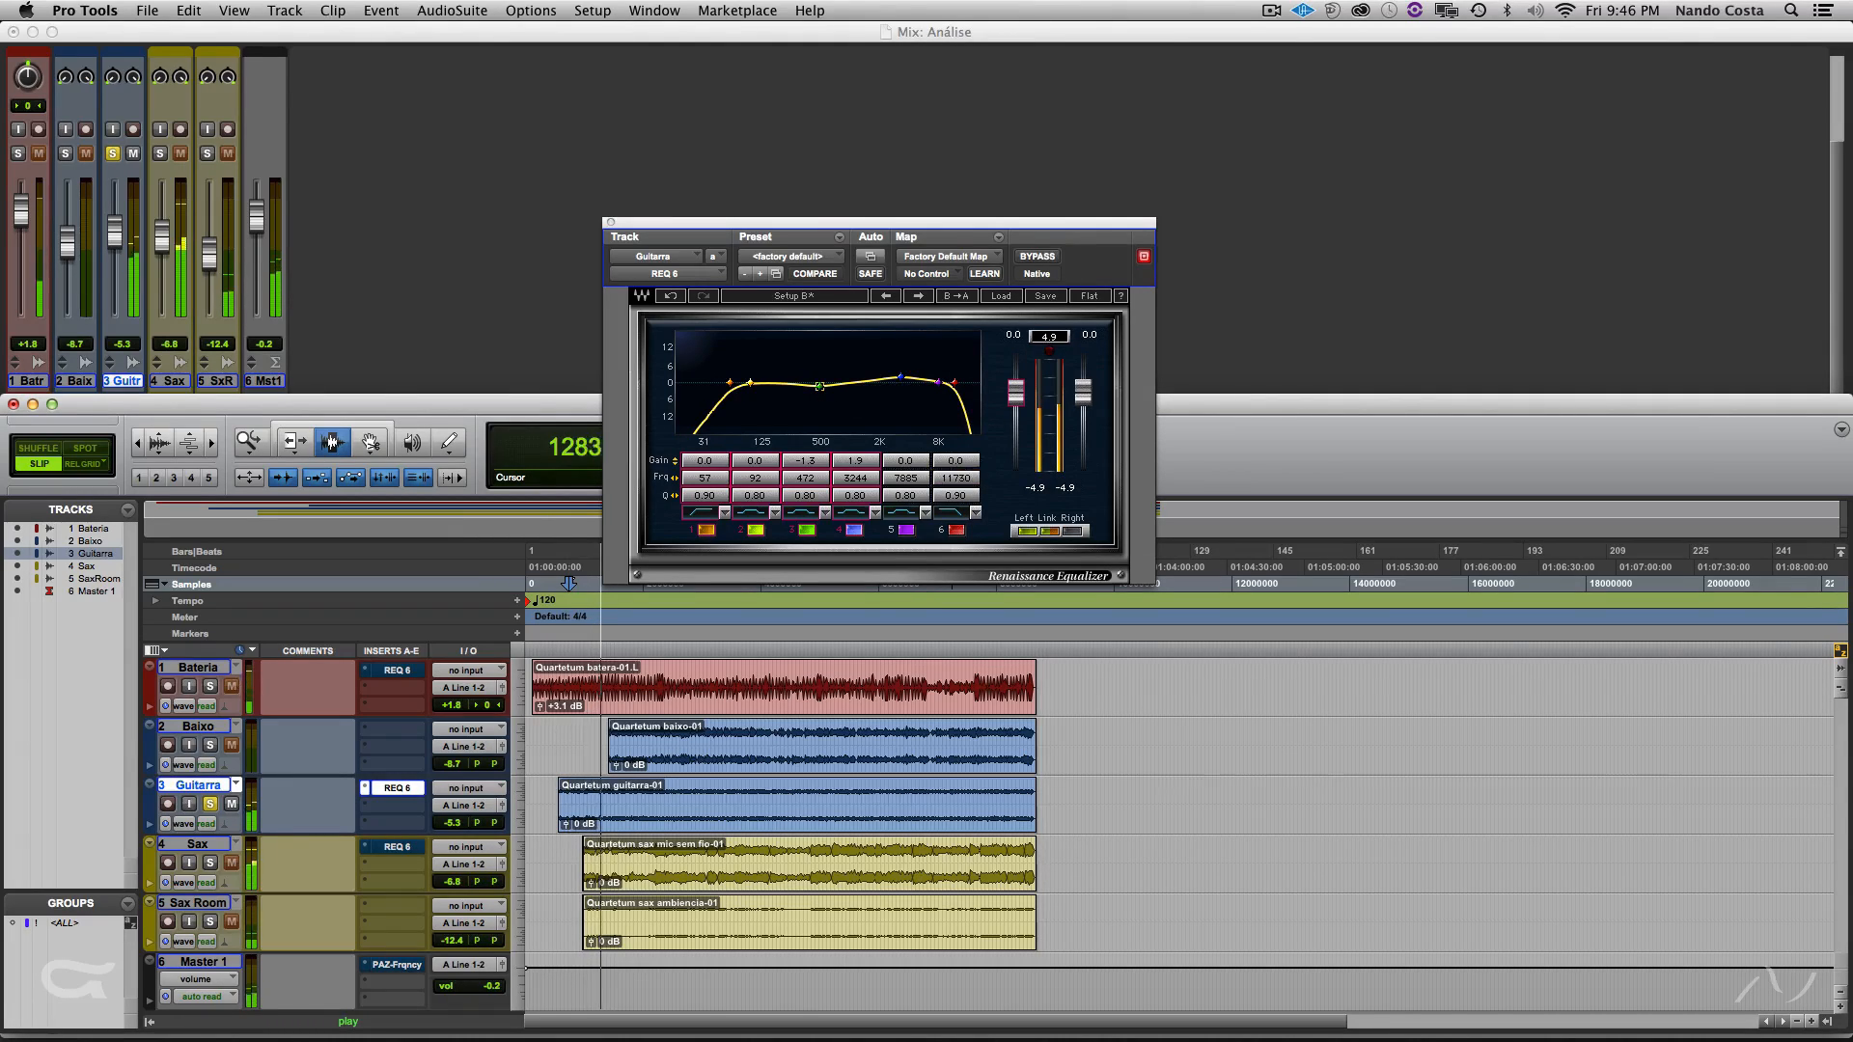
- Refine Setup B with band 2 at -0.8 dB and 371 Hz, band 1 at 62 Hz, and band 5 at 0.4 dB
{"action": "left_click_drag", "start_coordinate": [750, 383], "coordinate": [808, 390]}
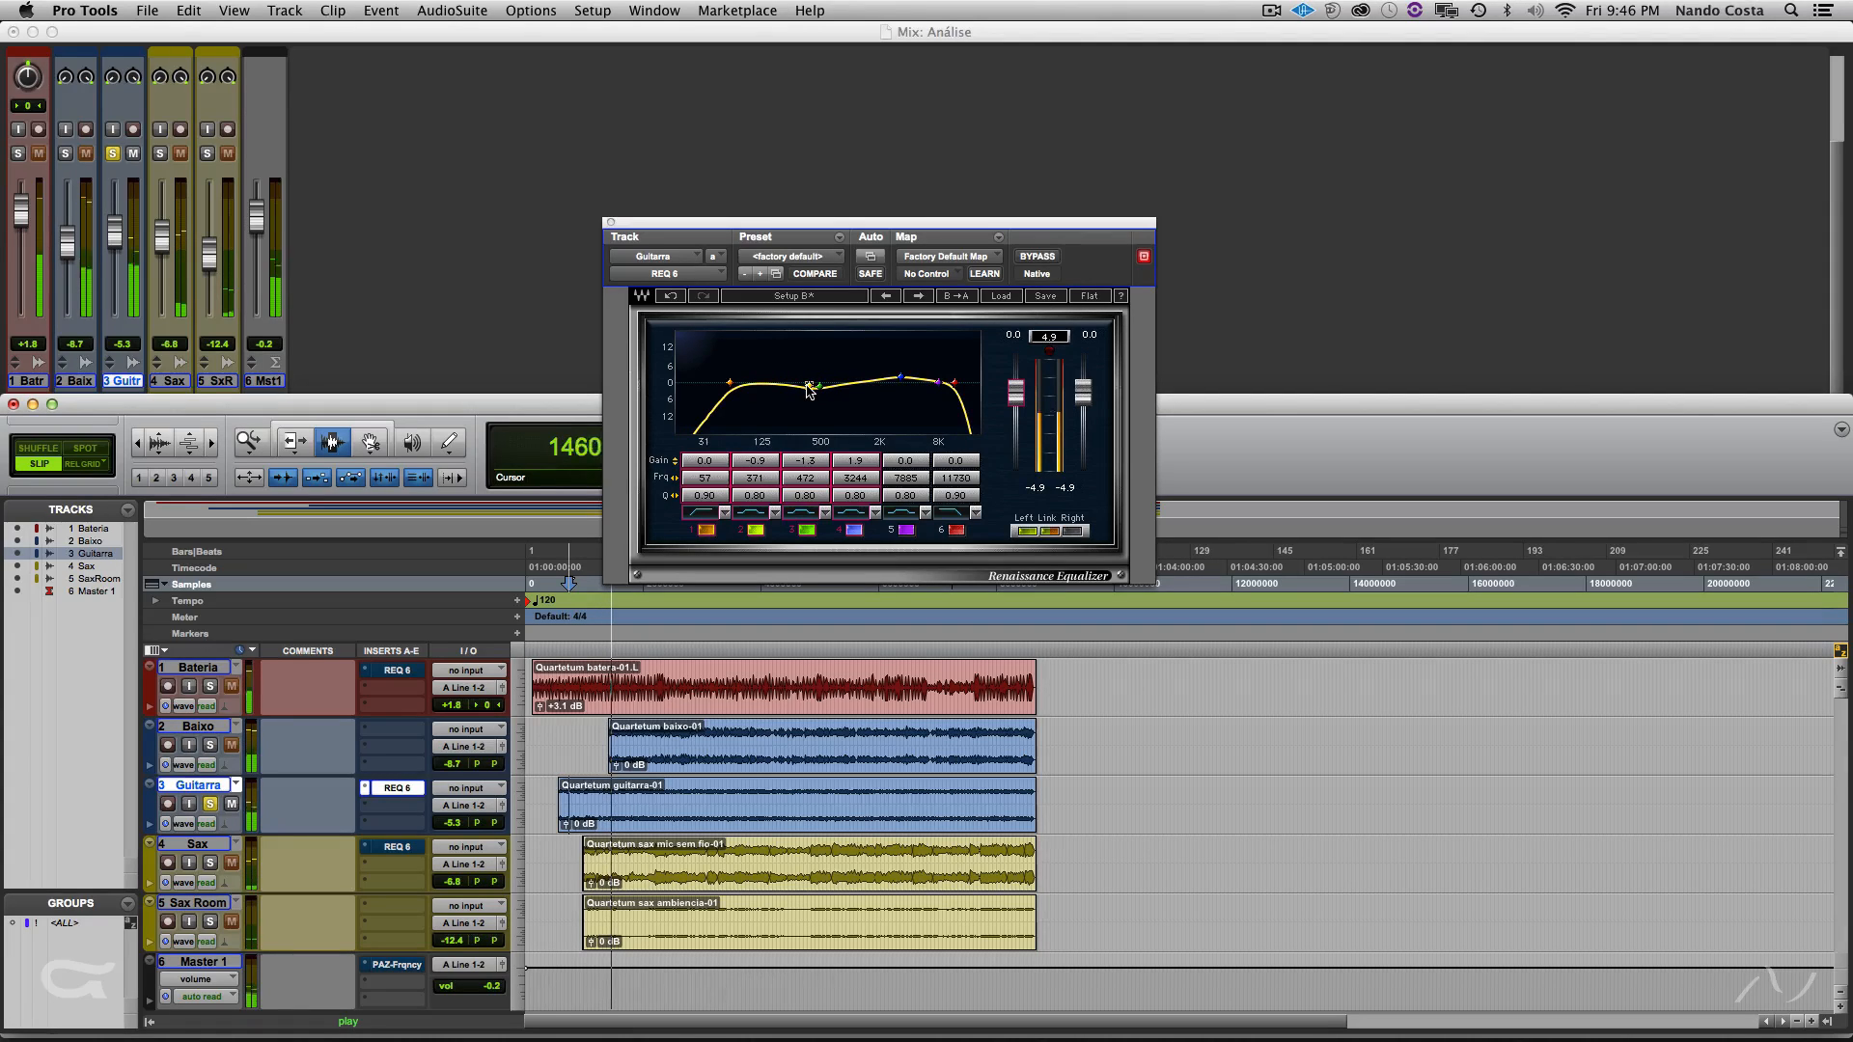
{"action": "left_click_drag", "start_coordinate": [938, 382], "coordinate": [939, 381]}
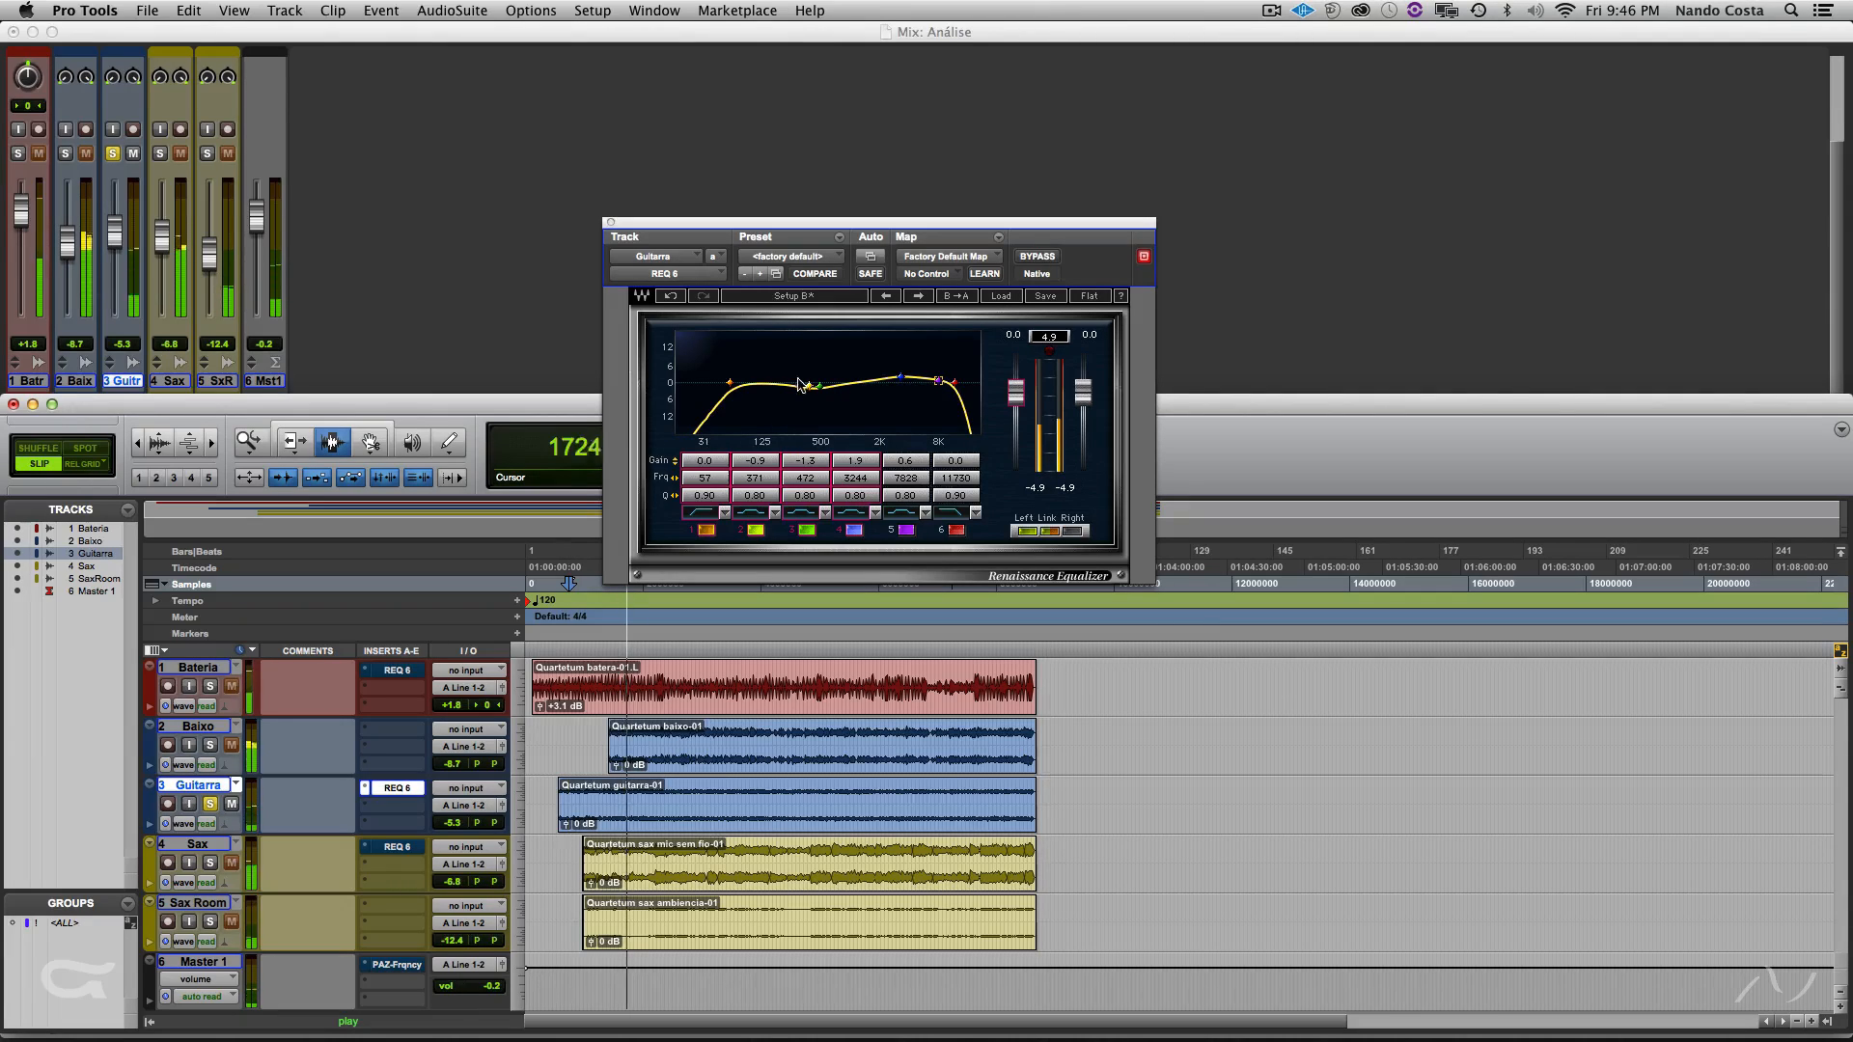
{"action": "left_click_drag", "start_coordinate": [810, 387], "coordinate": [733, 386]}
{"action": "left_click_drag", "start_coordinate": [938, 381], "coordinate": [938, 383]}
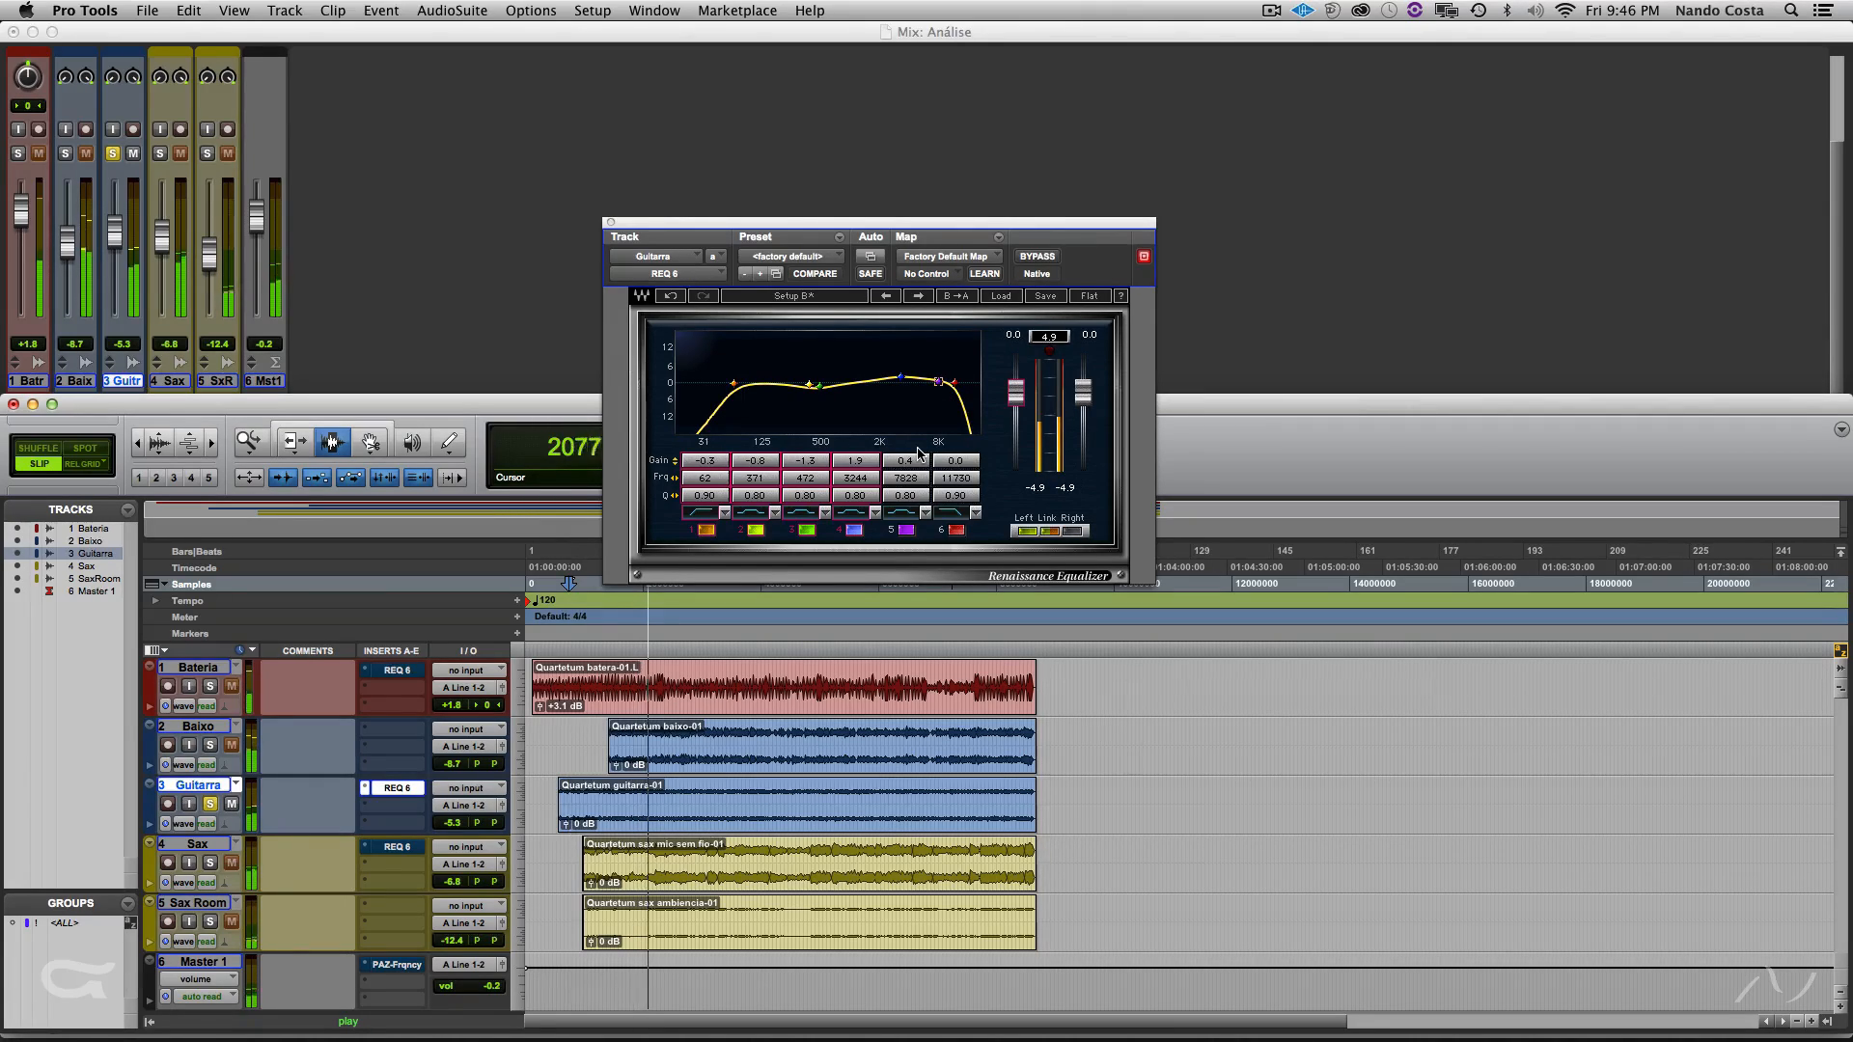
- Stop playback and switch the guitar's equalizer back to Setup A
{"action": "key", "text": "space"}
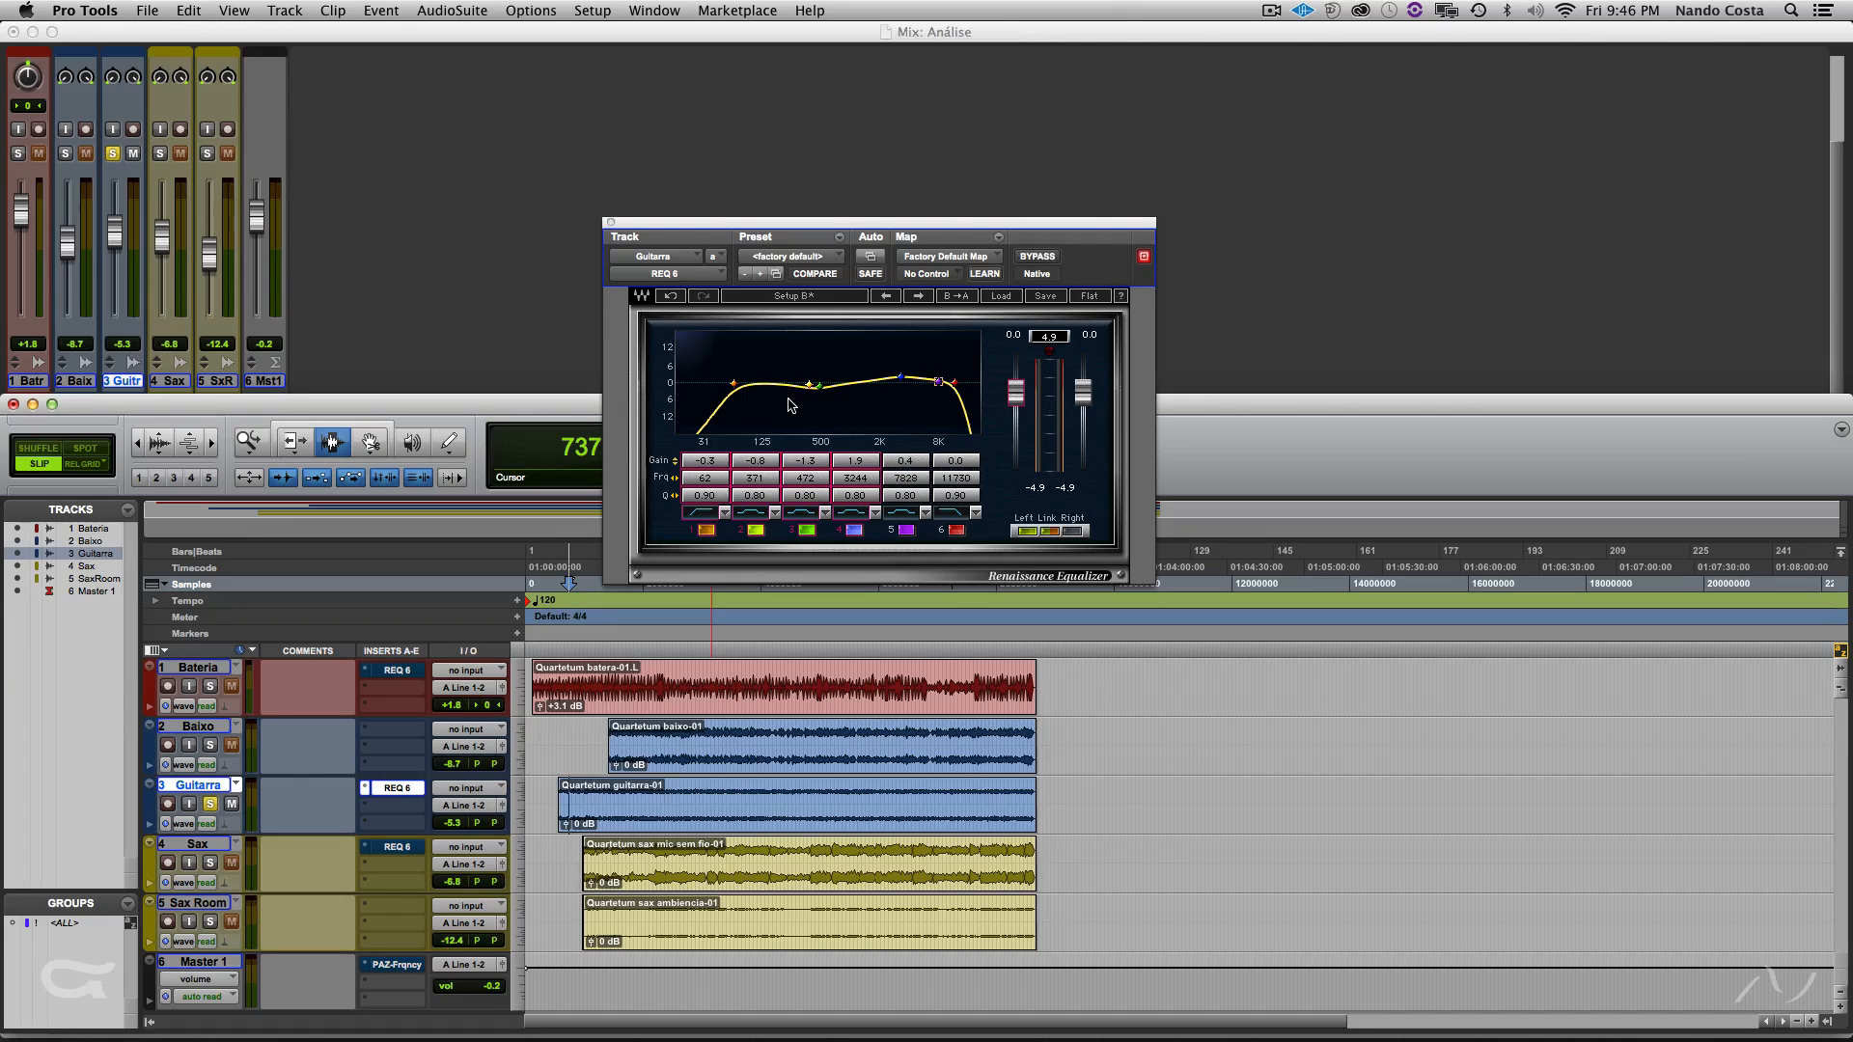
{"action": "left_click", "coordinate": [811, 296]}
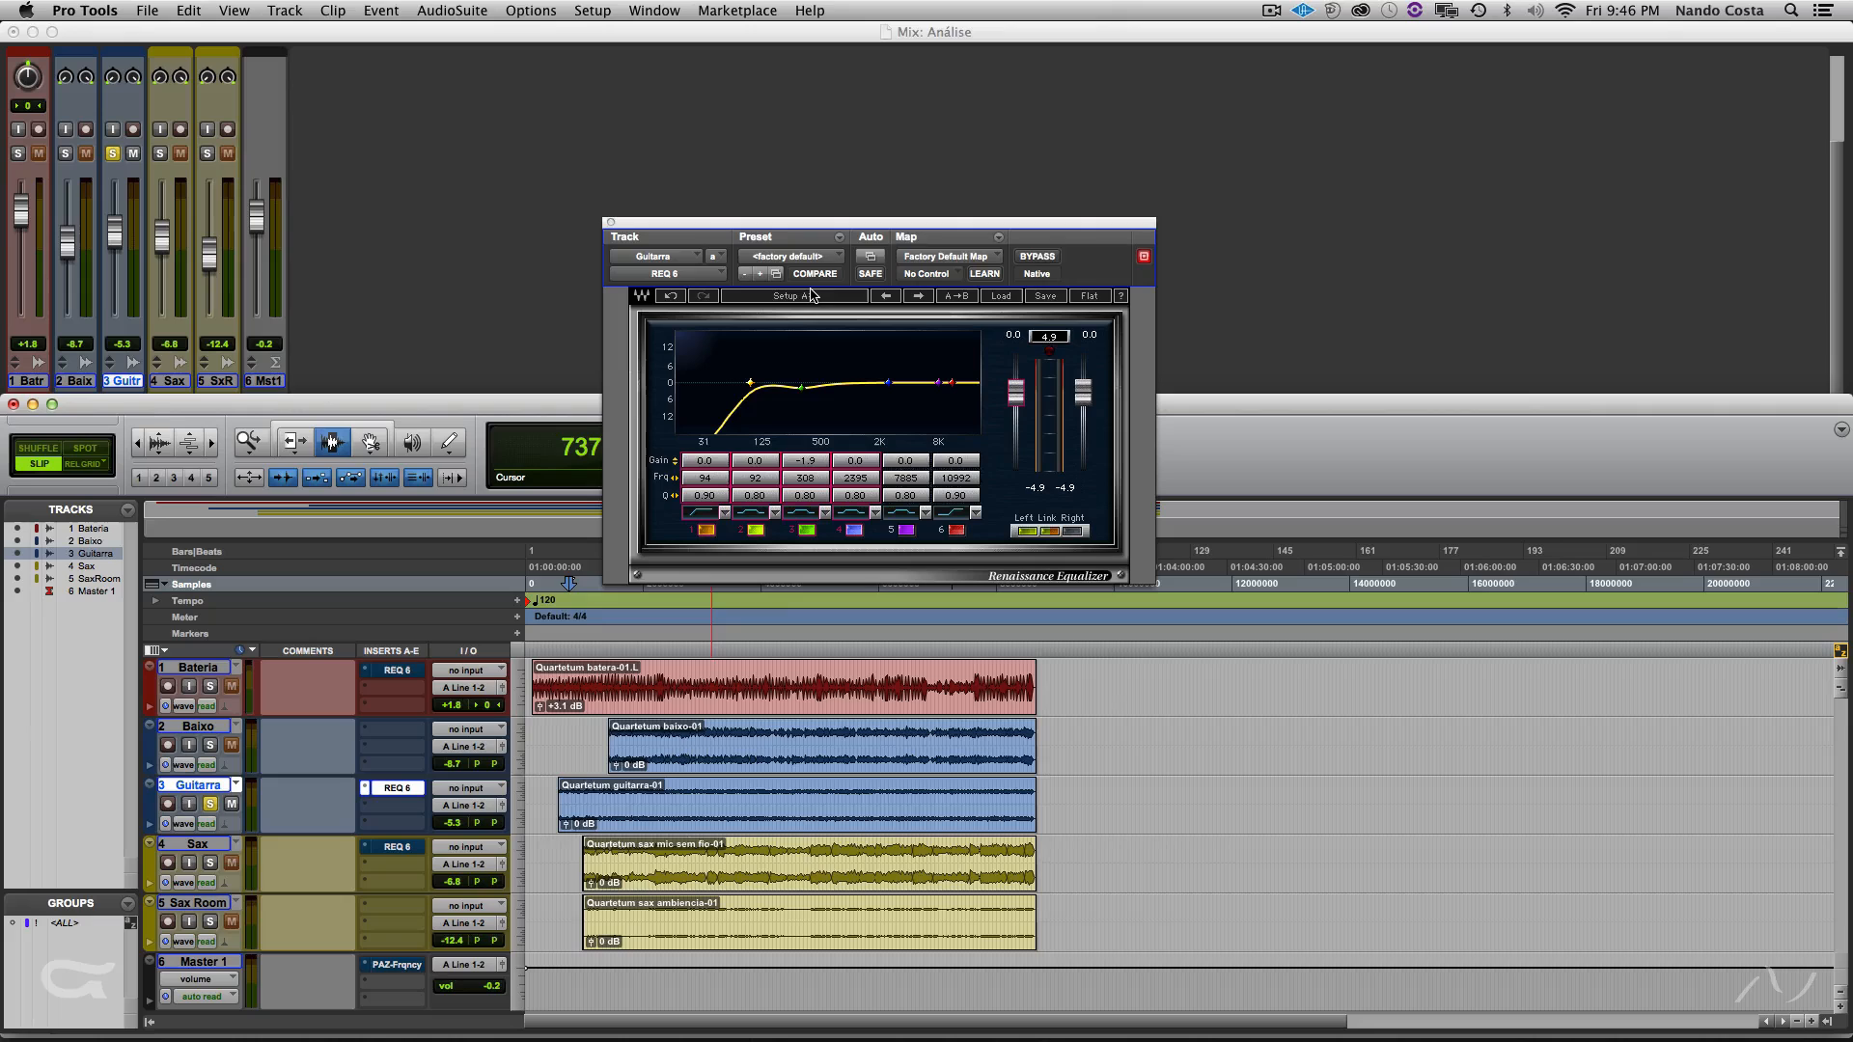
- Unsolo the guitar and audition the intro of the full mix with the guitar's Setup A equalization
{"action": "left_click", "coordinate": [210, 804]}
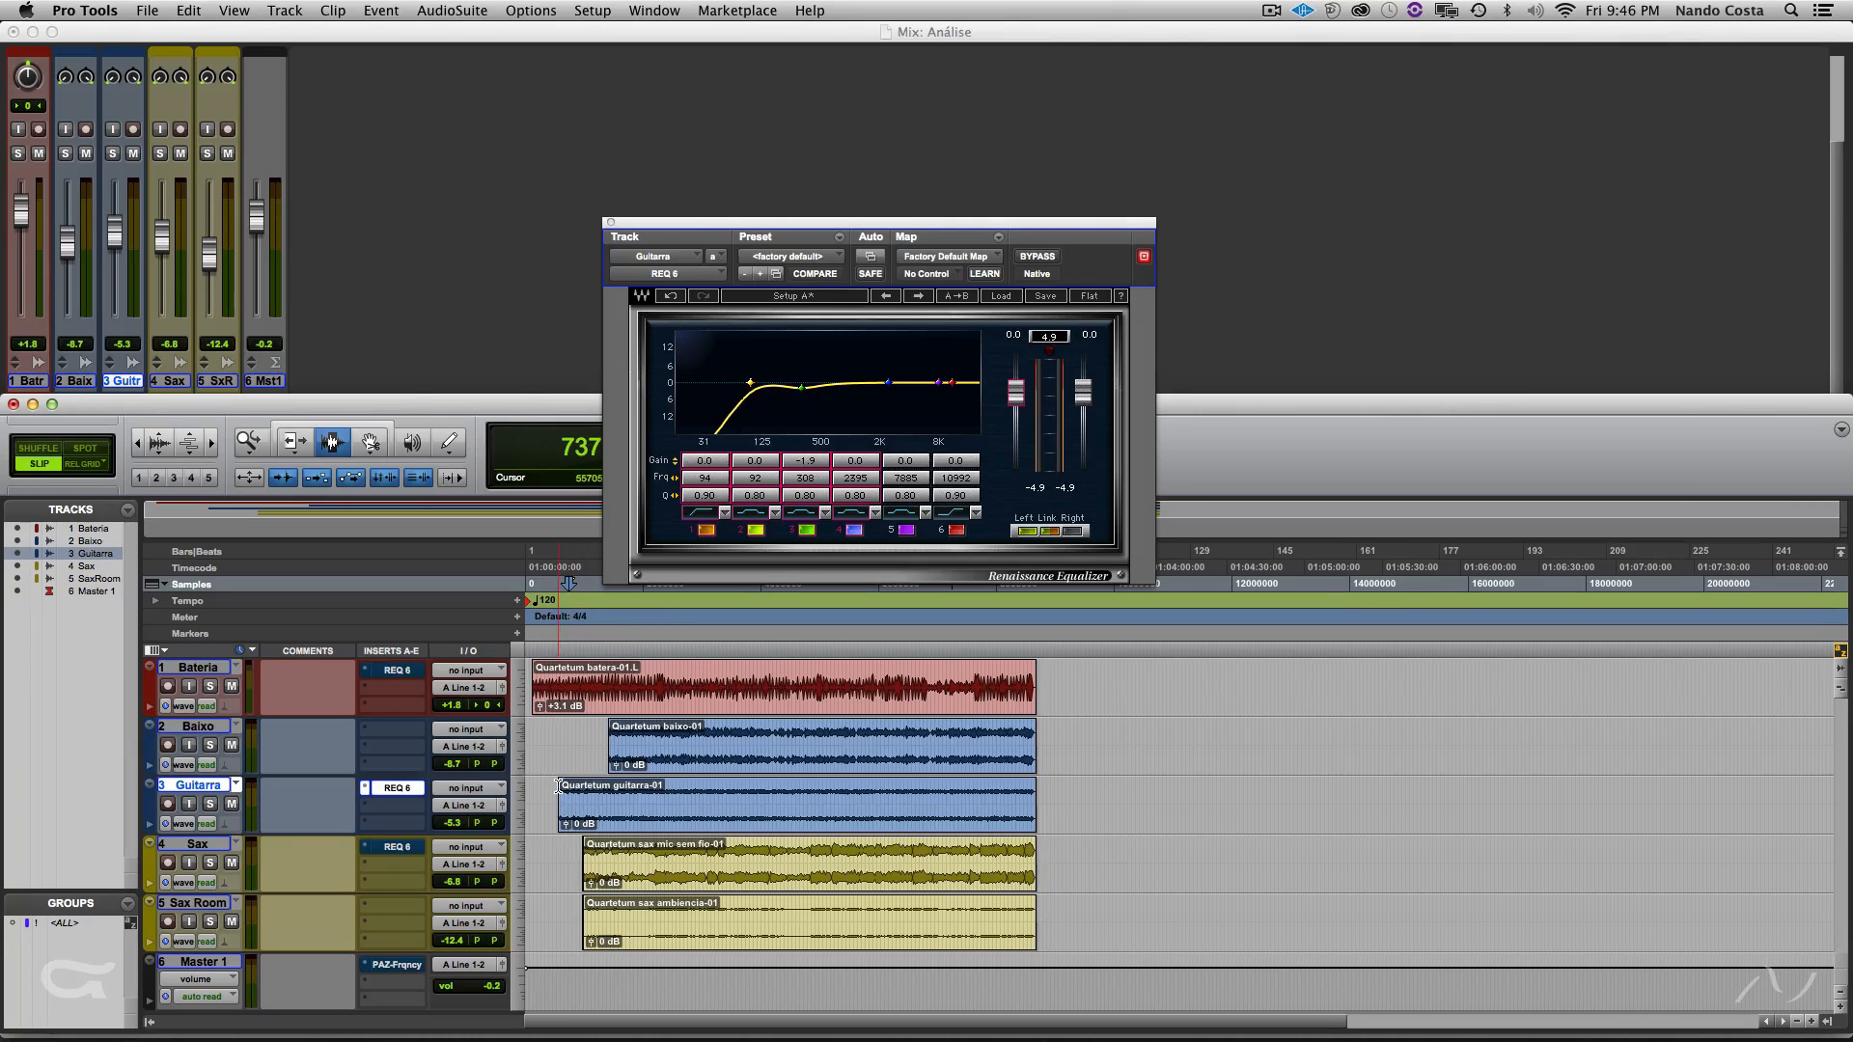
{"action": "left_click_drag", "start_coordinate": [563, 801], "coordinate": [606, 655]}
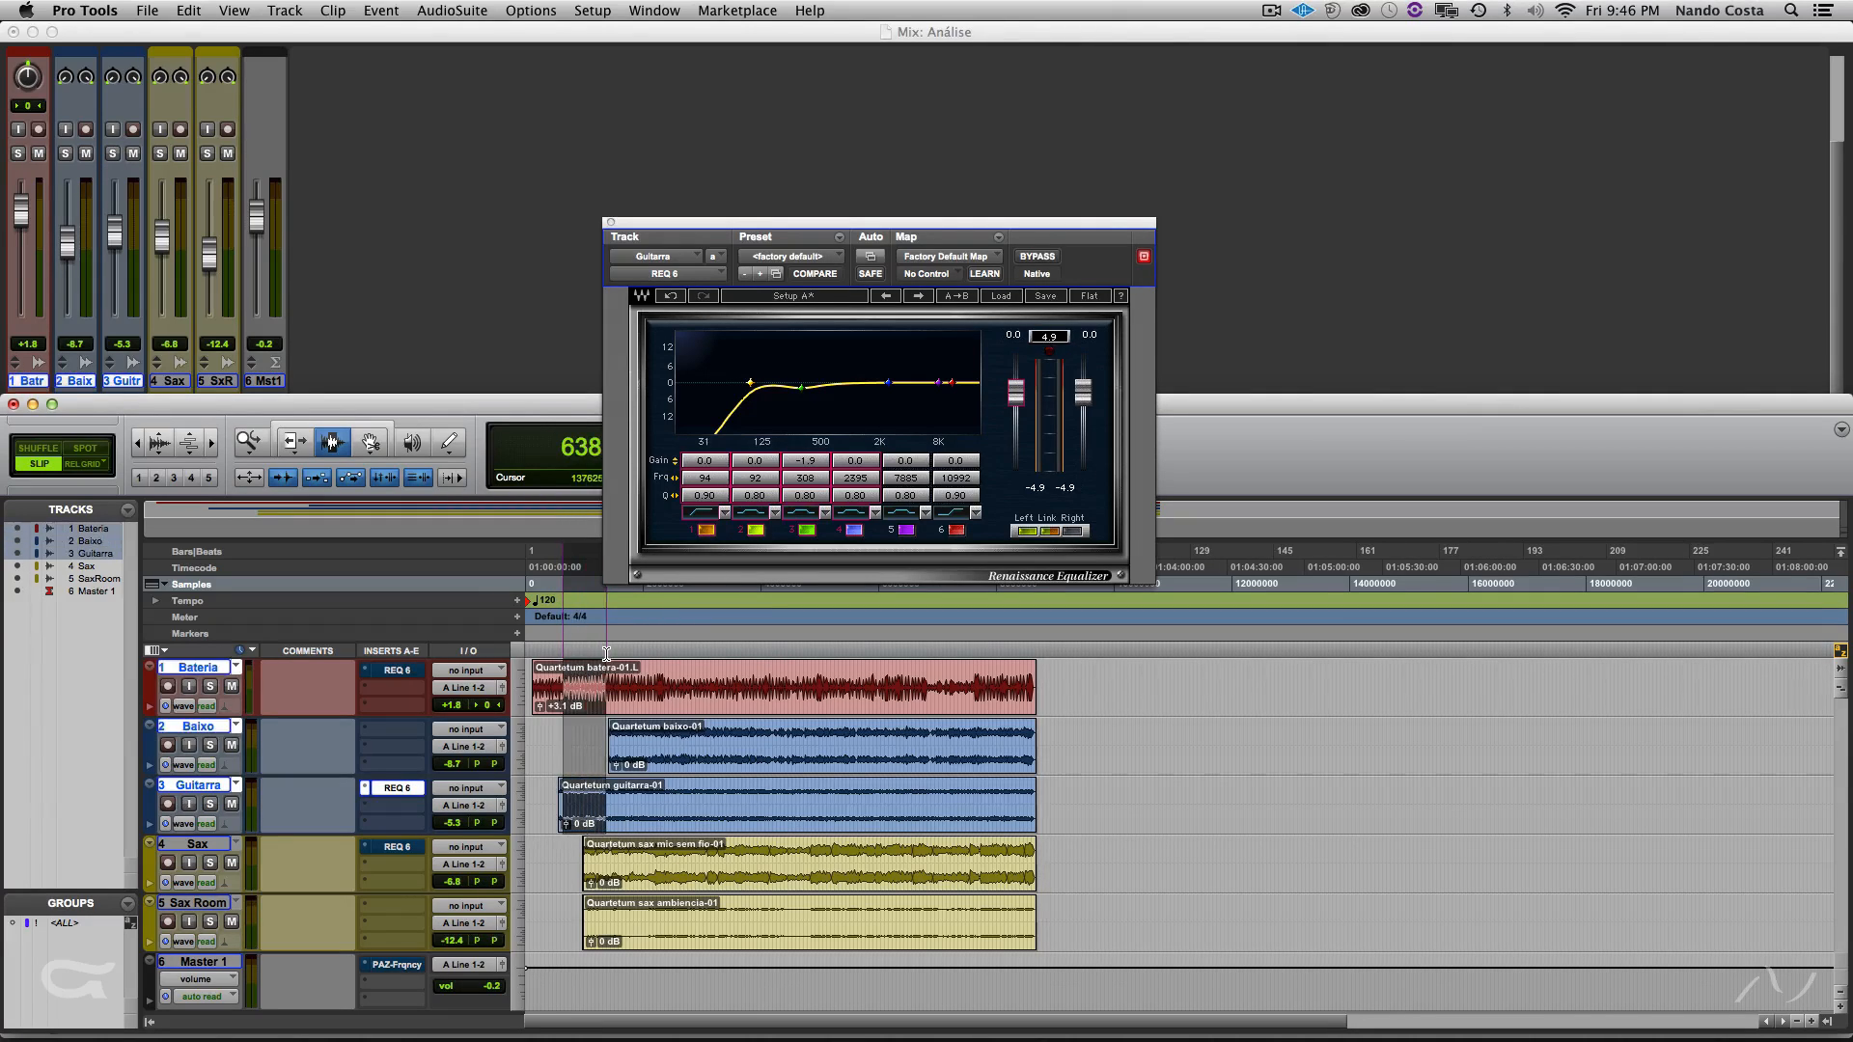
{"action": "key", "text": "space"}
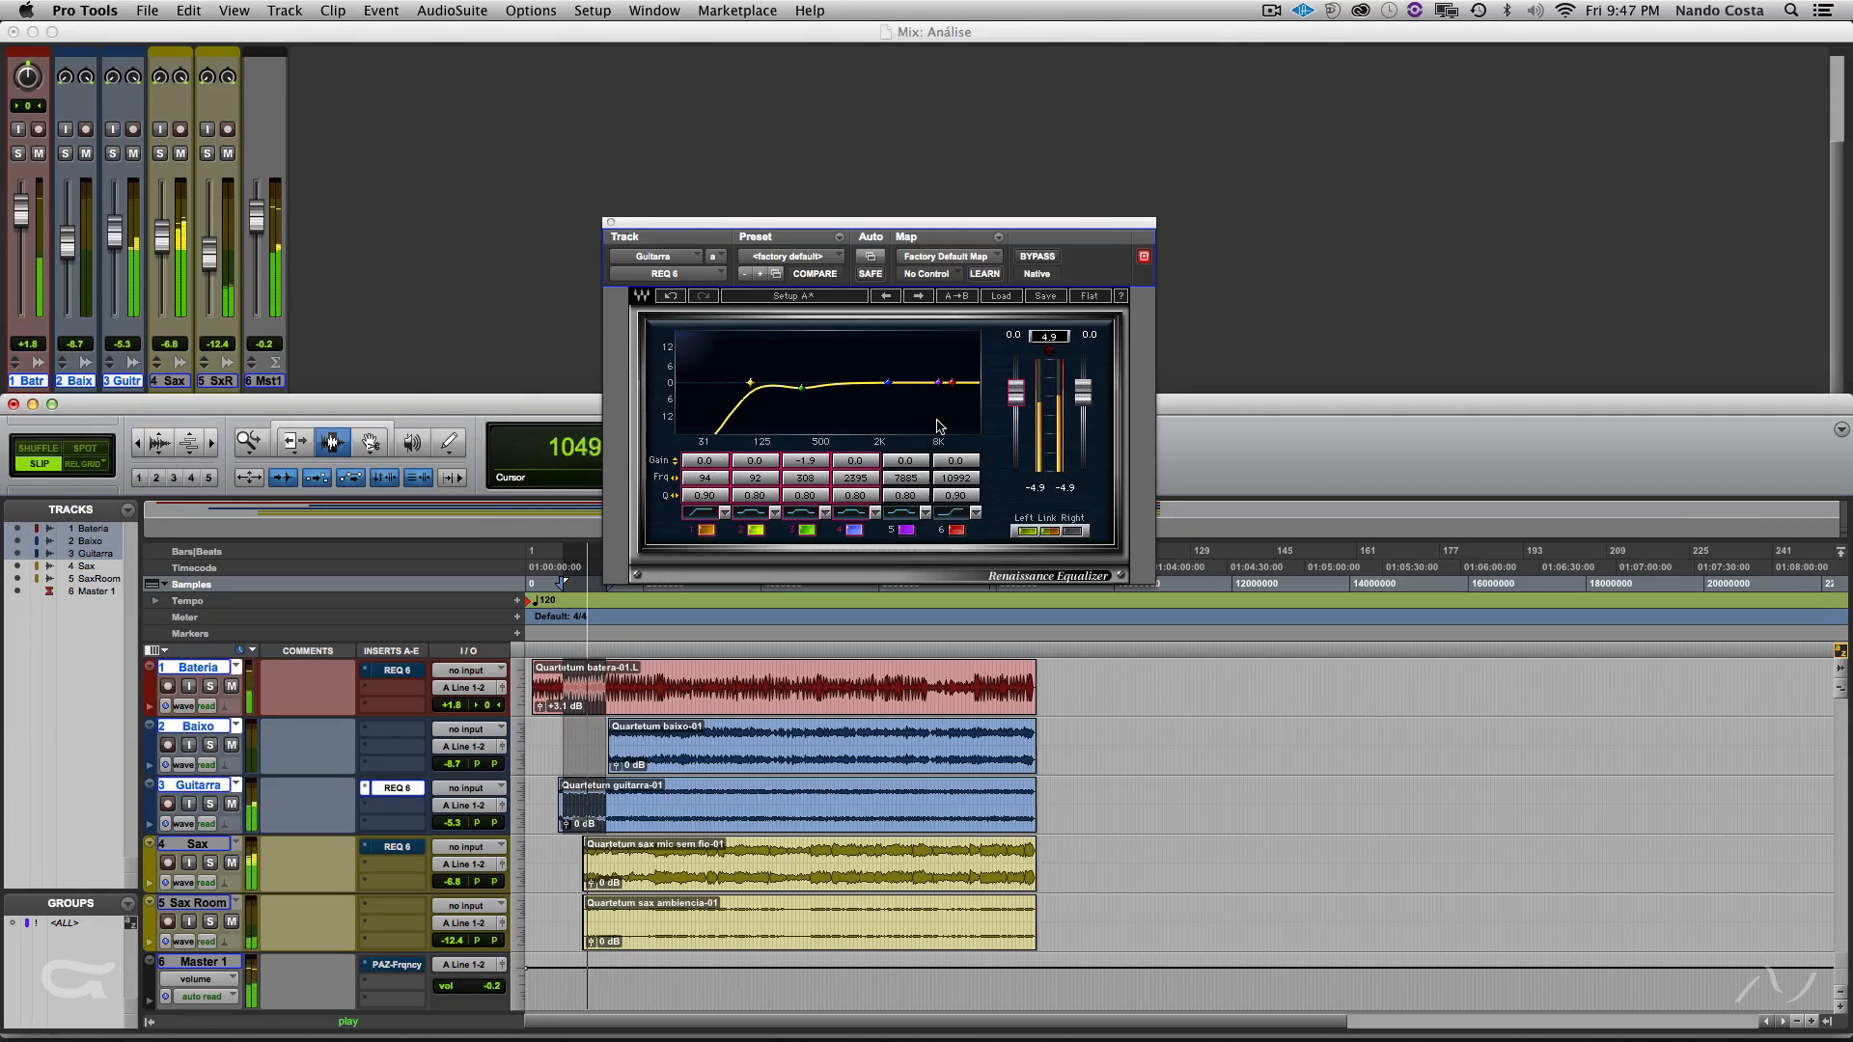
{"action": "key", "text": "space"}
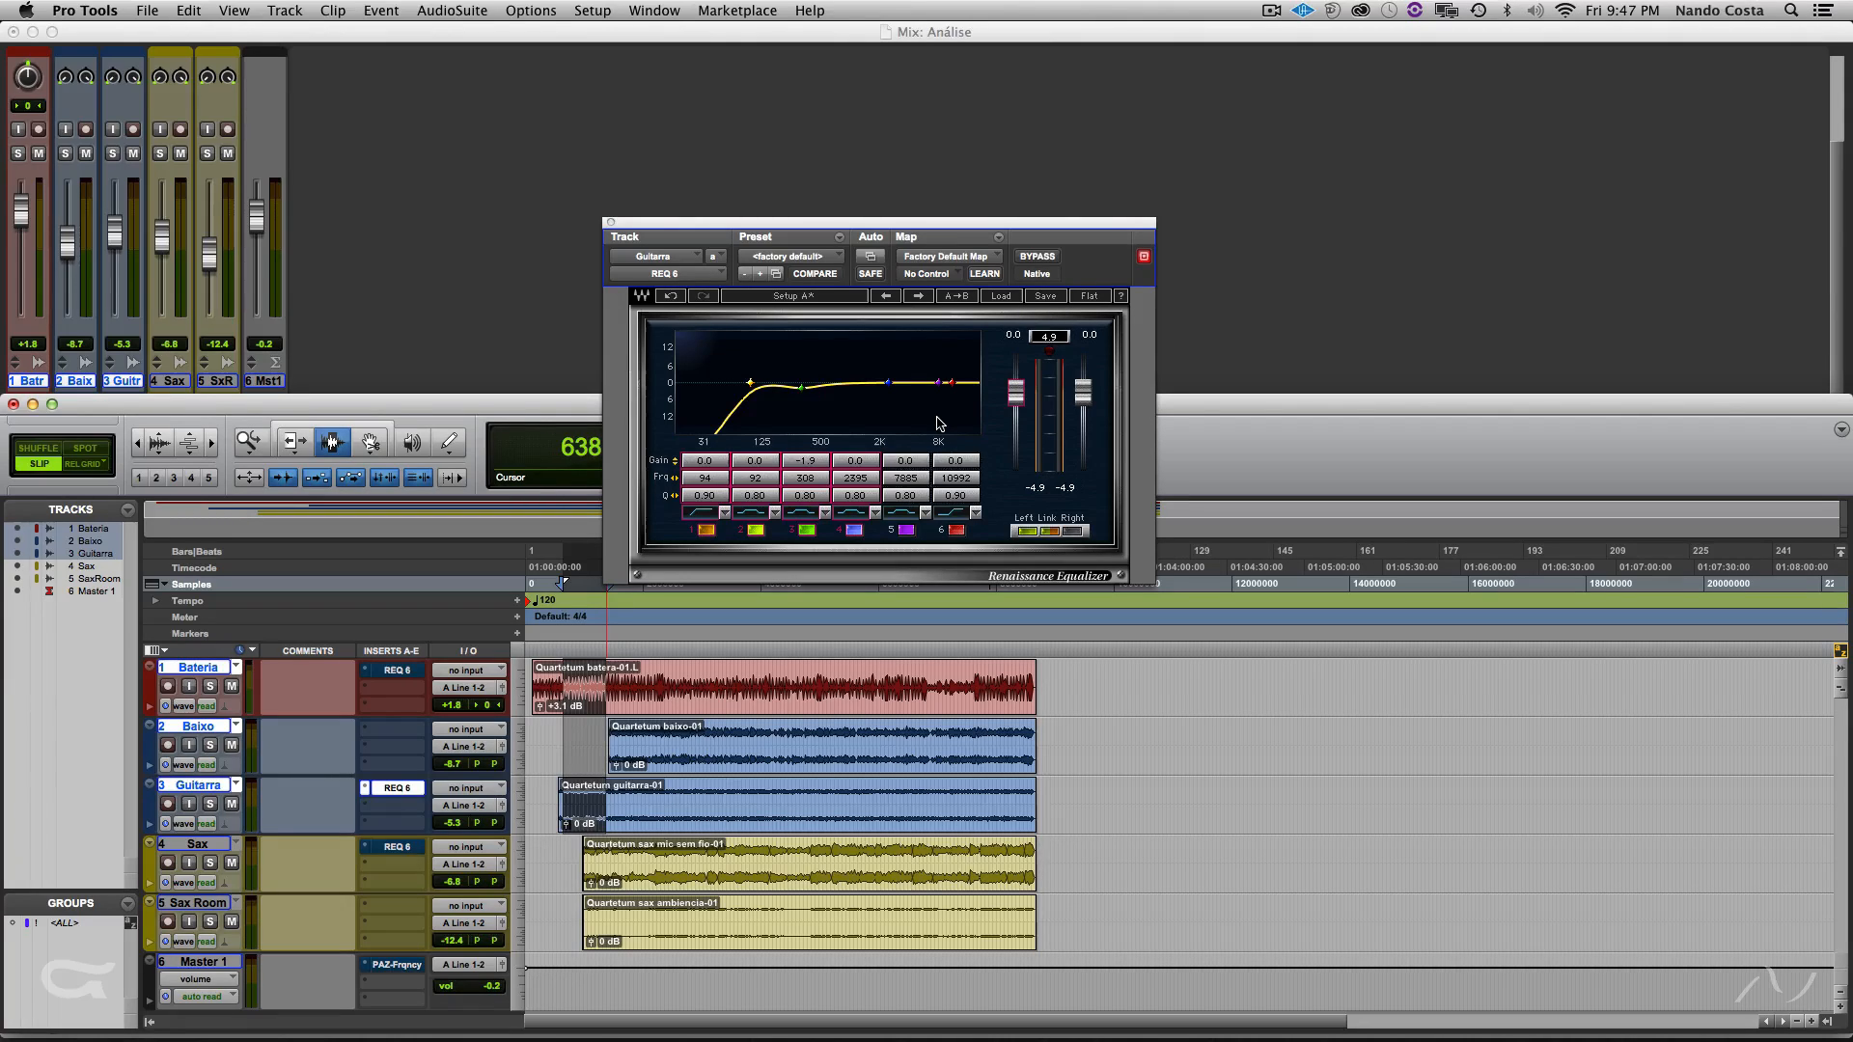
- Audition the guitar's Setup B in the mix and return its equalizer to Setup A
{"action": "left_click", "coordinate": [826, 299]}
{"action": "key", "text": "space"}
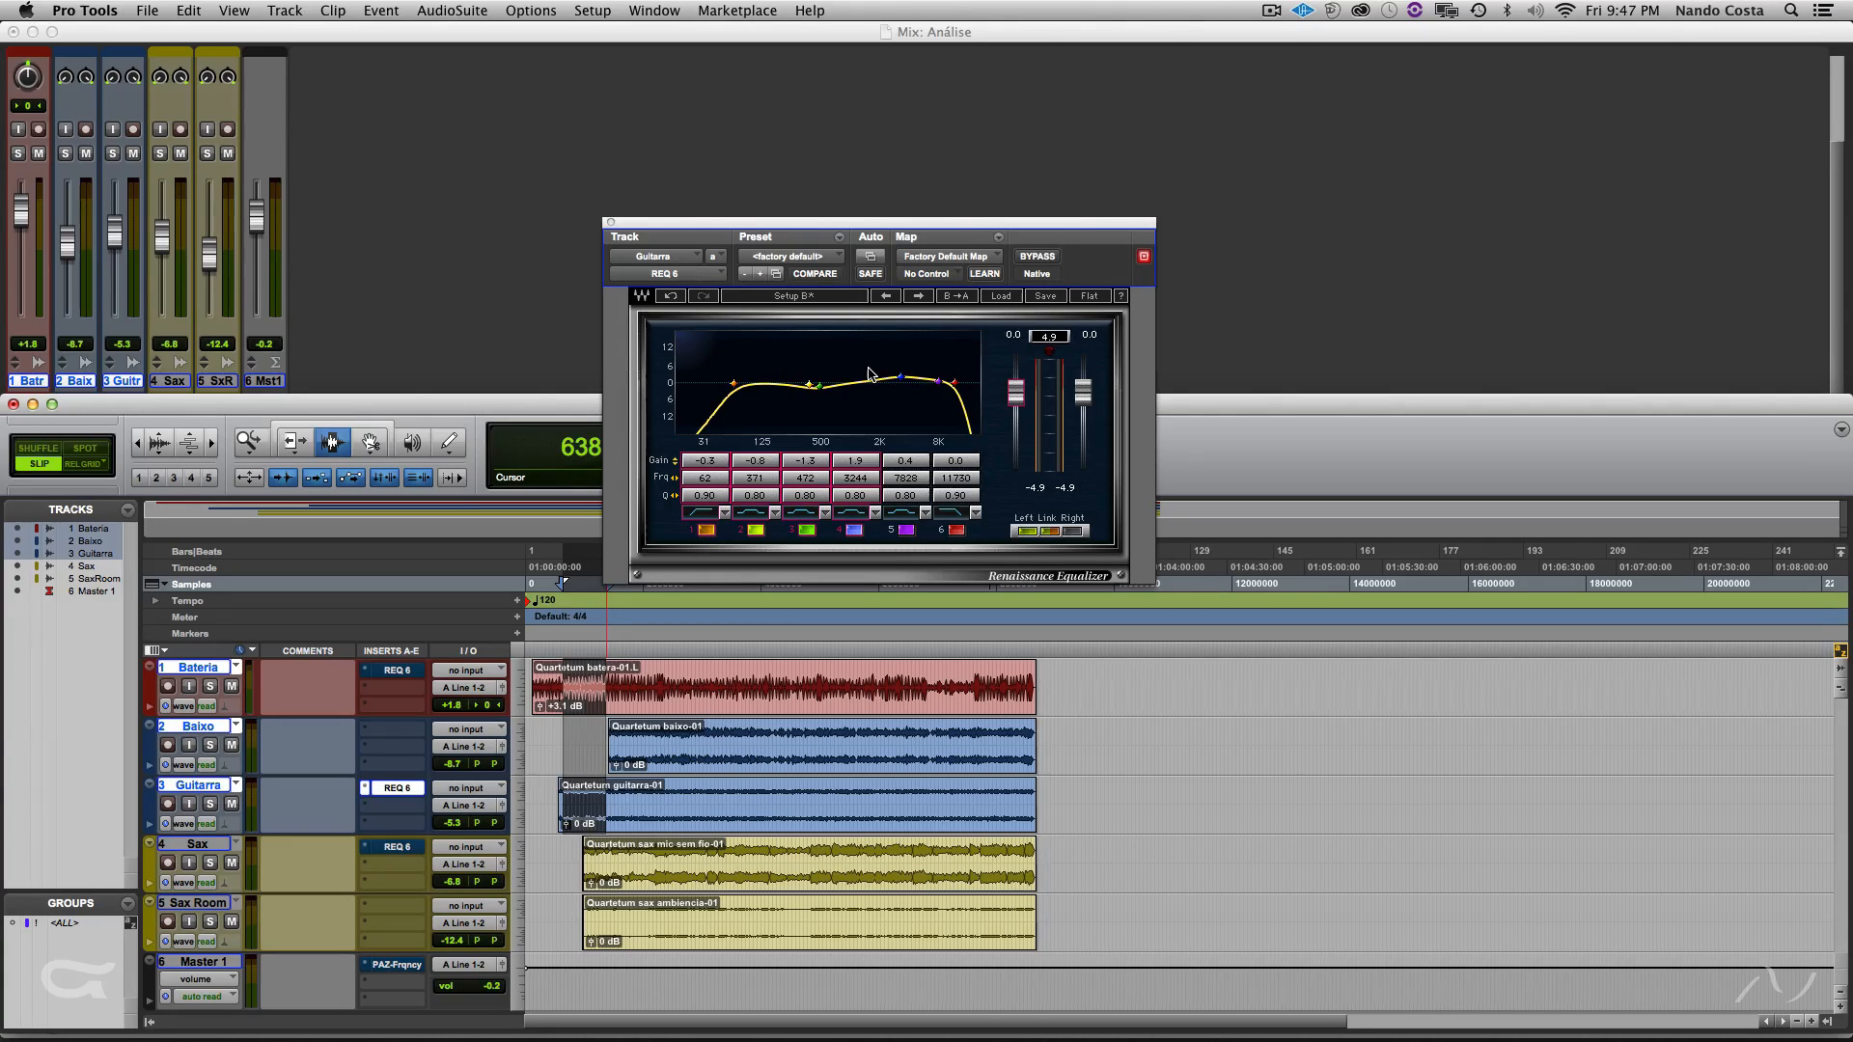
{"action": "left_click", "coordinate": [596, 876]}
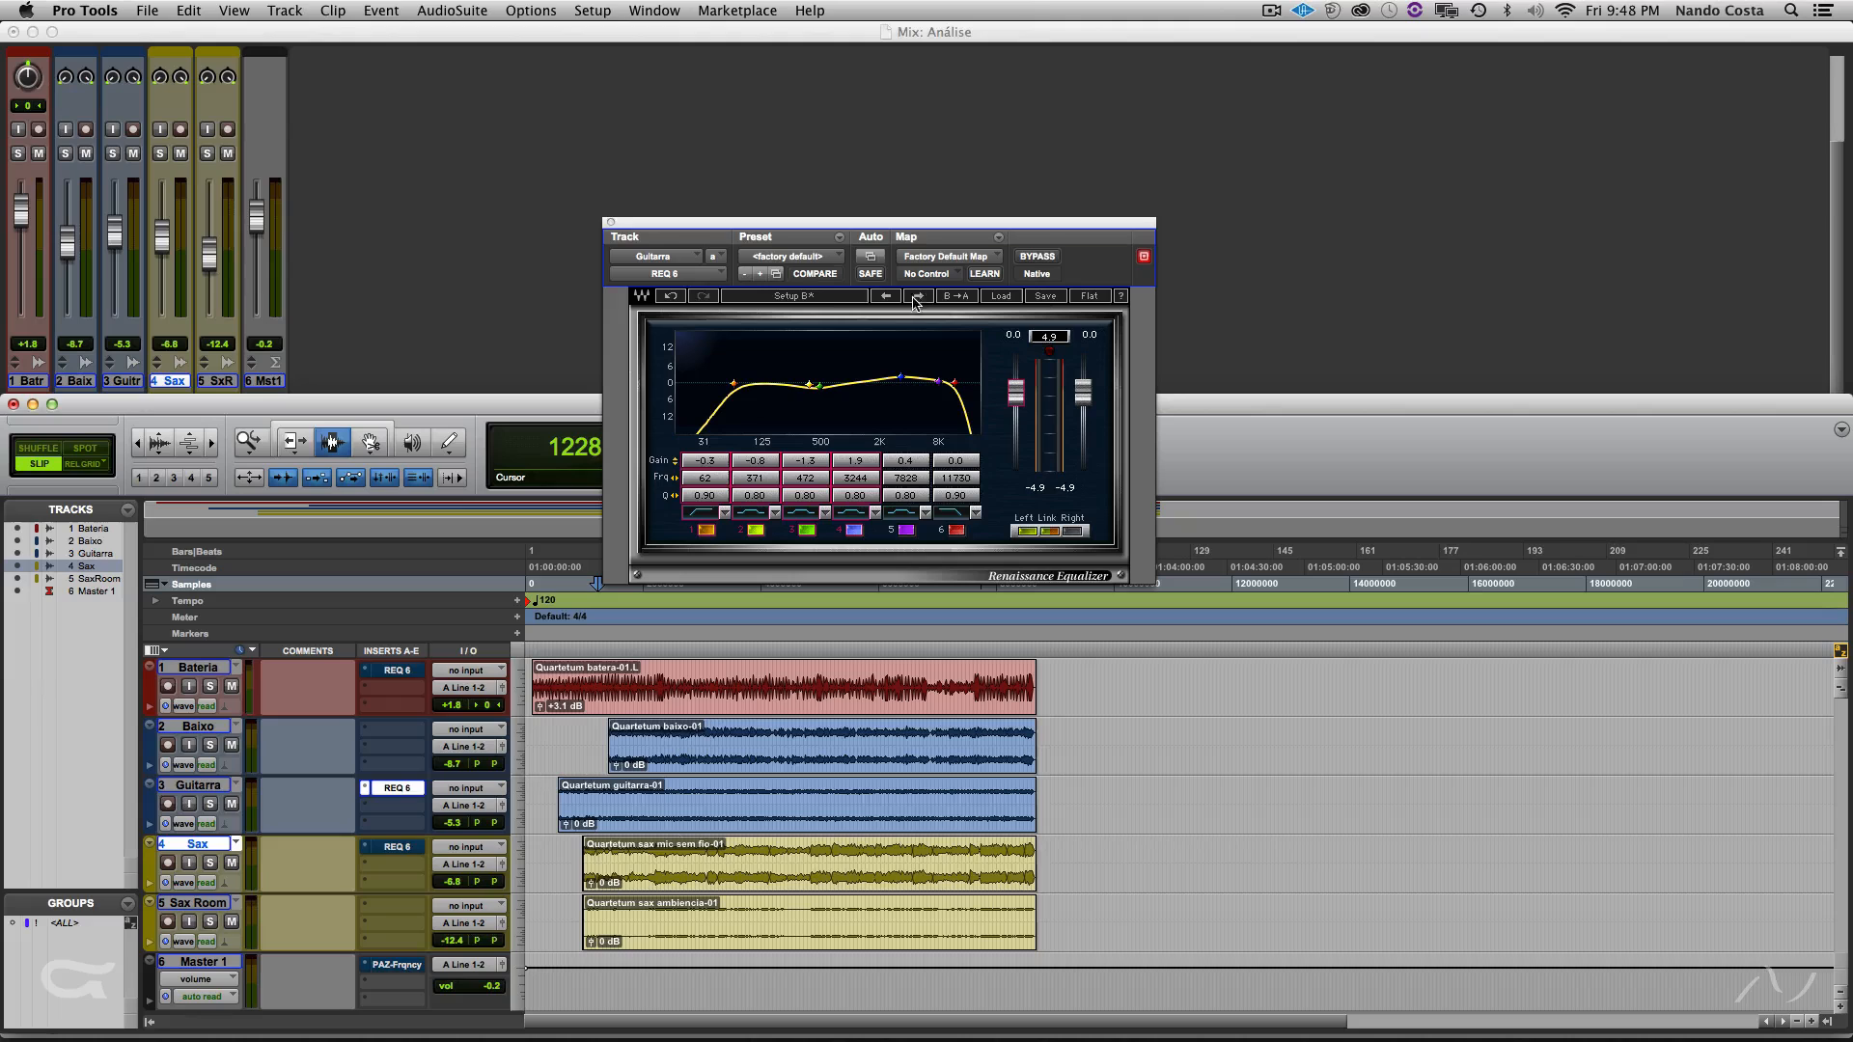
{"action": "left_click", "coordinate": [795, 296]}
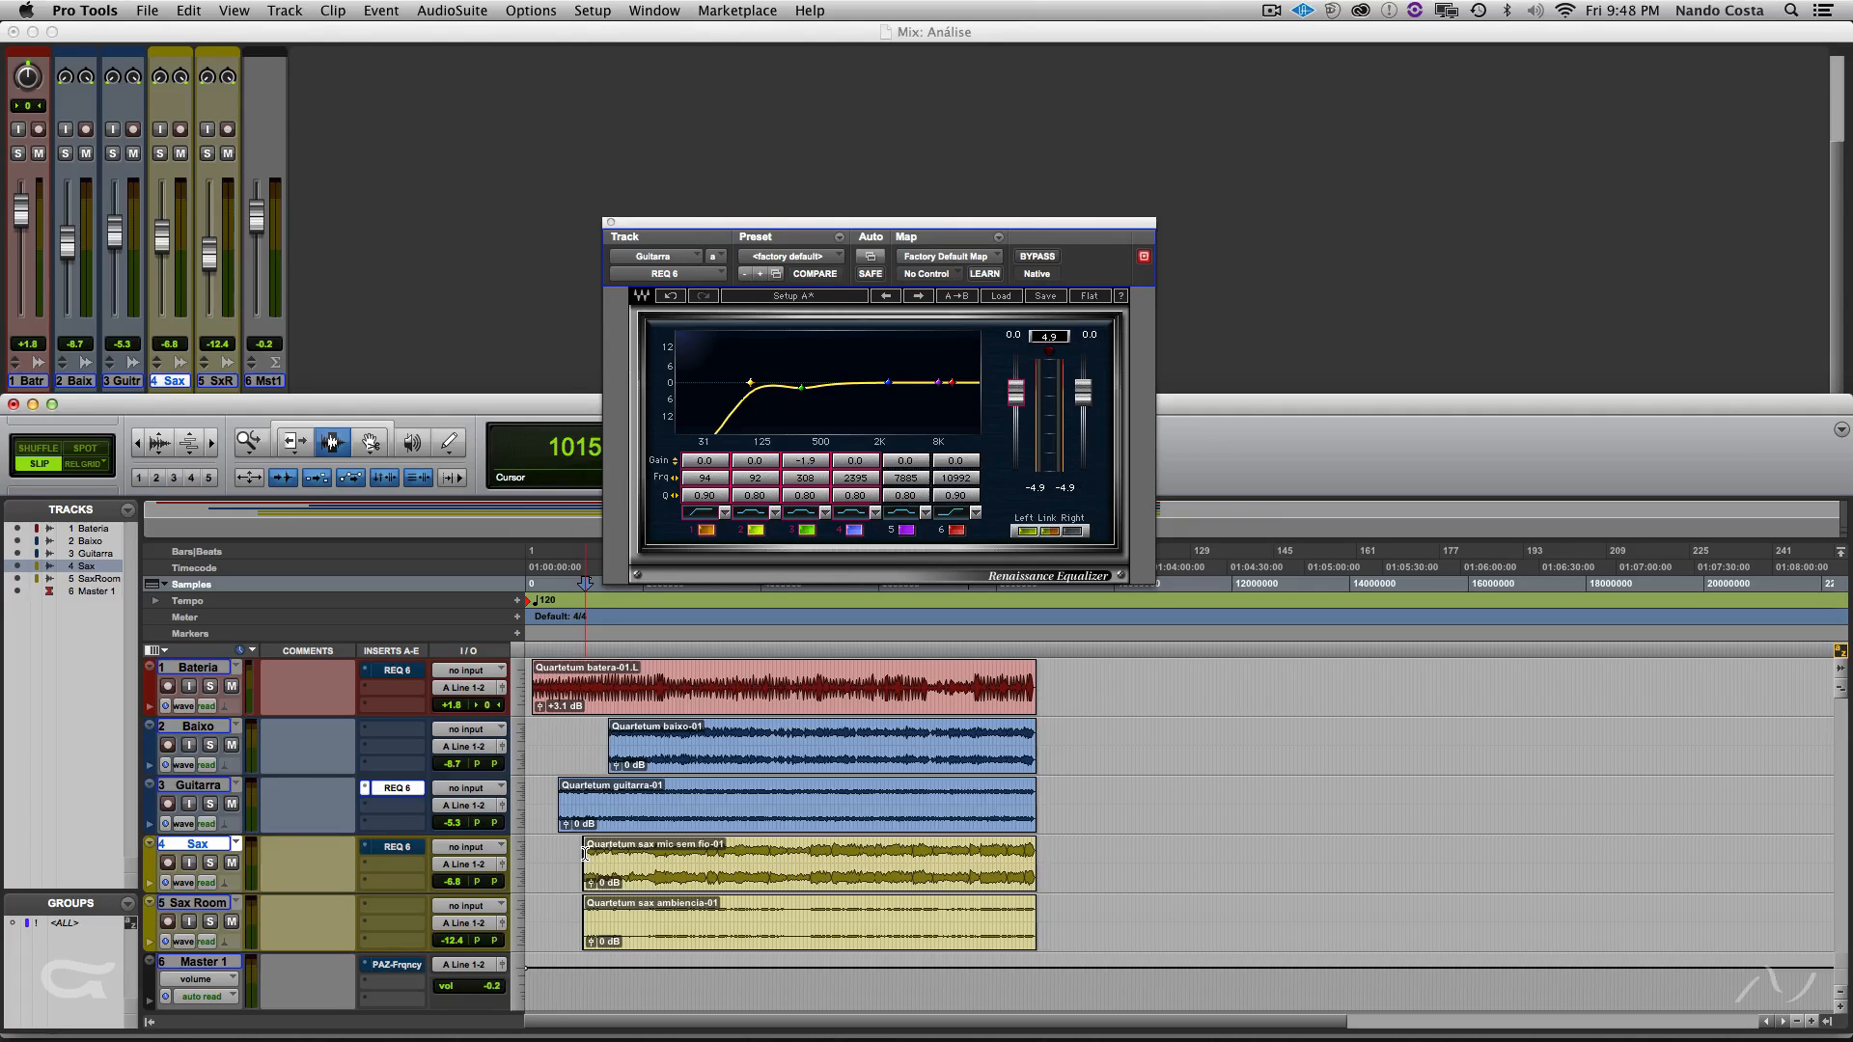
- While playing from just before the Sax entry, reset the Sax track's REQ 6 to flat and take it out of bypass
{"action": "key", "text": "space"}
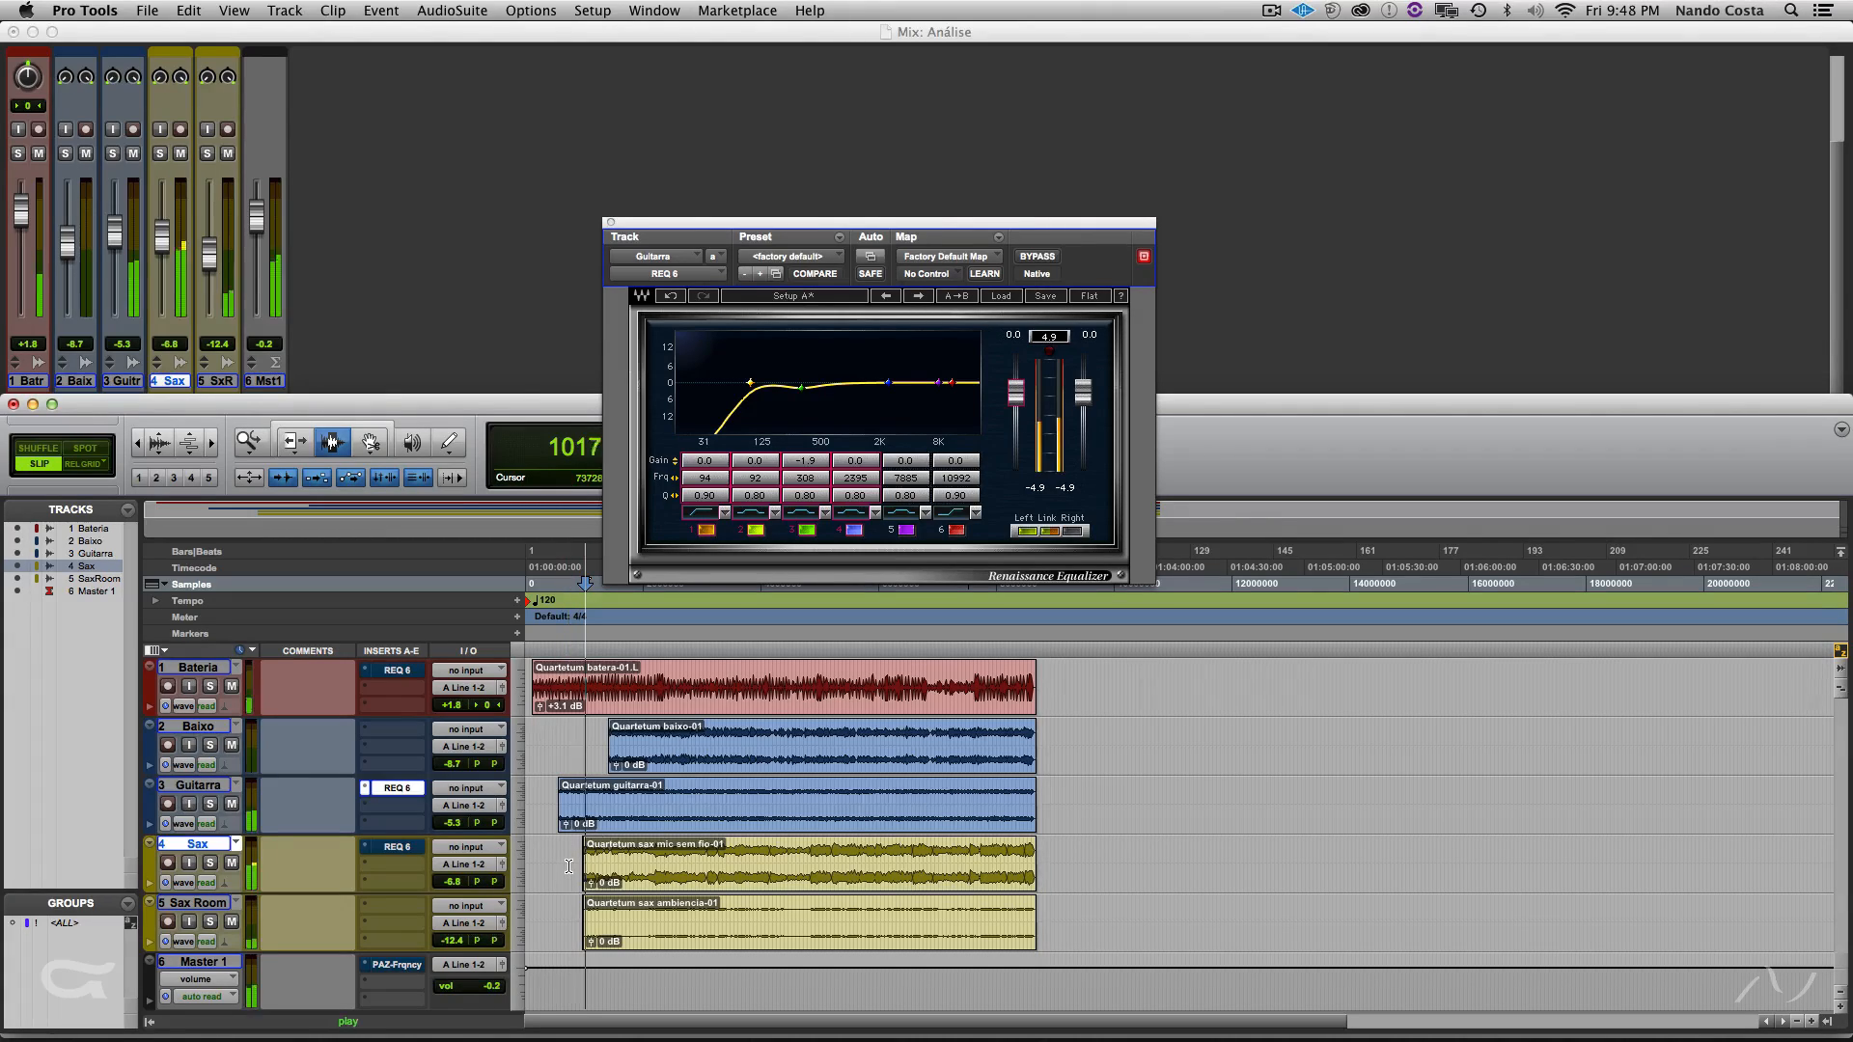
{"action": "left_click", "coordinate": [395, 850]}
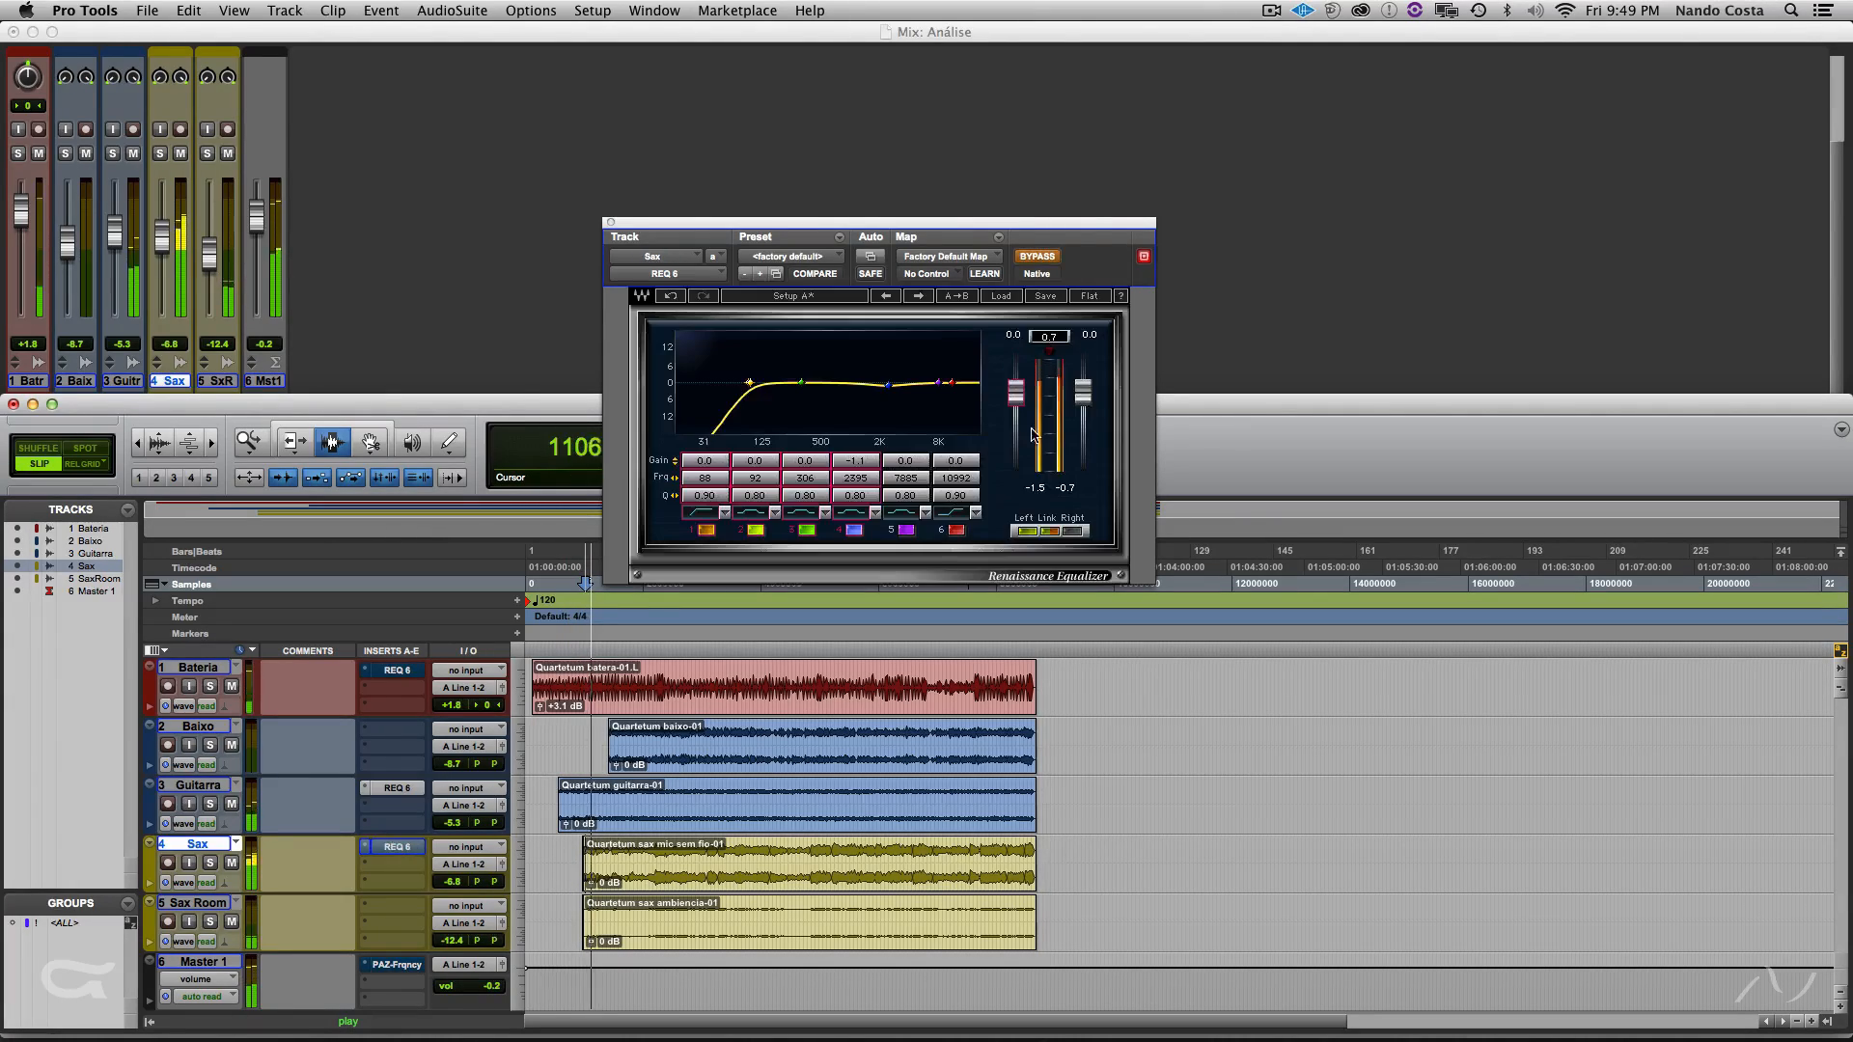
{"action": "left_click", "coordinate": [1088, 297]}
{"action": "left_click", "coordinate": [1037, 257]}
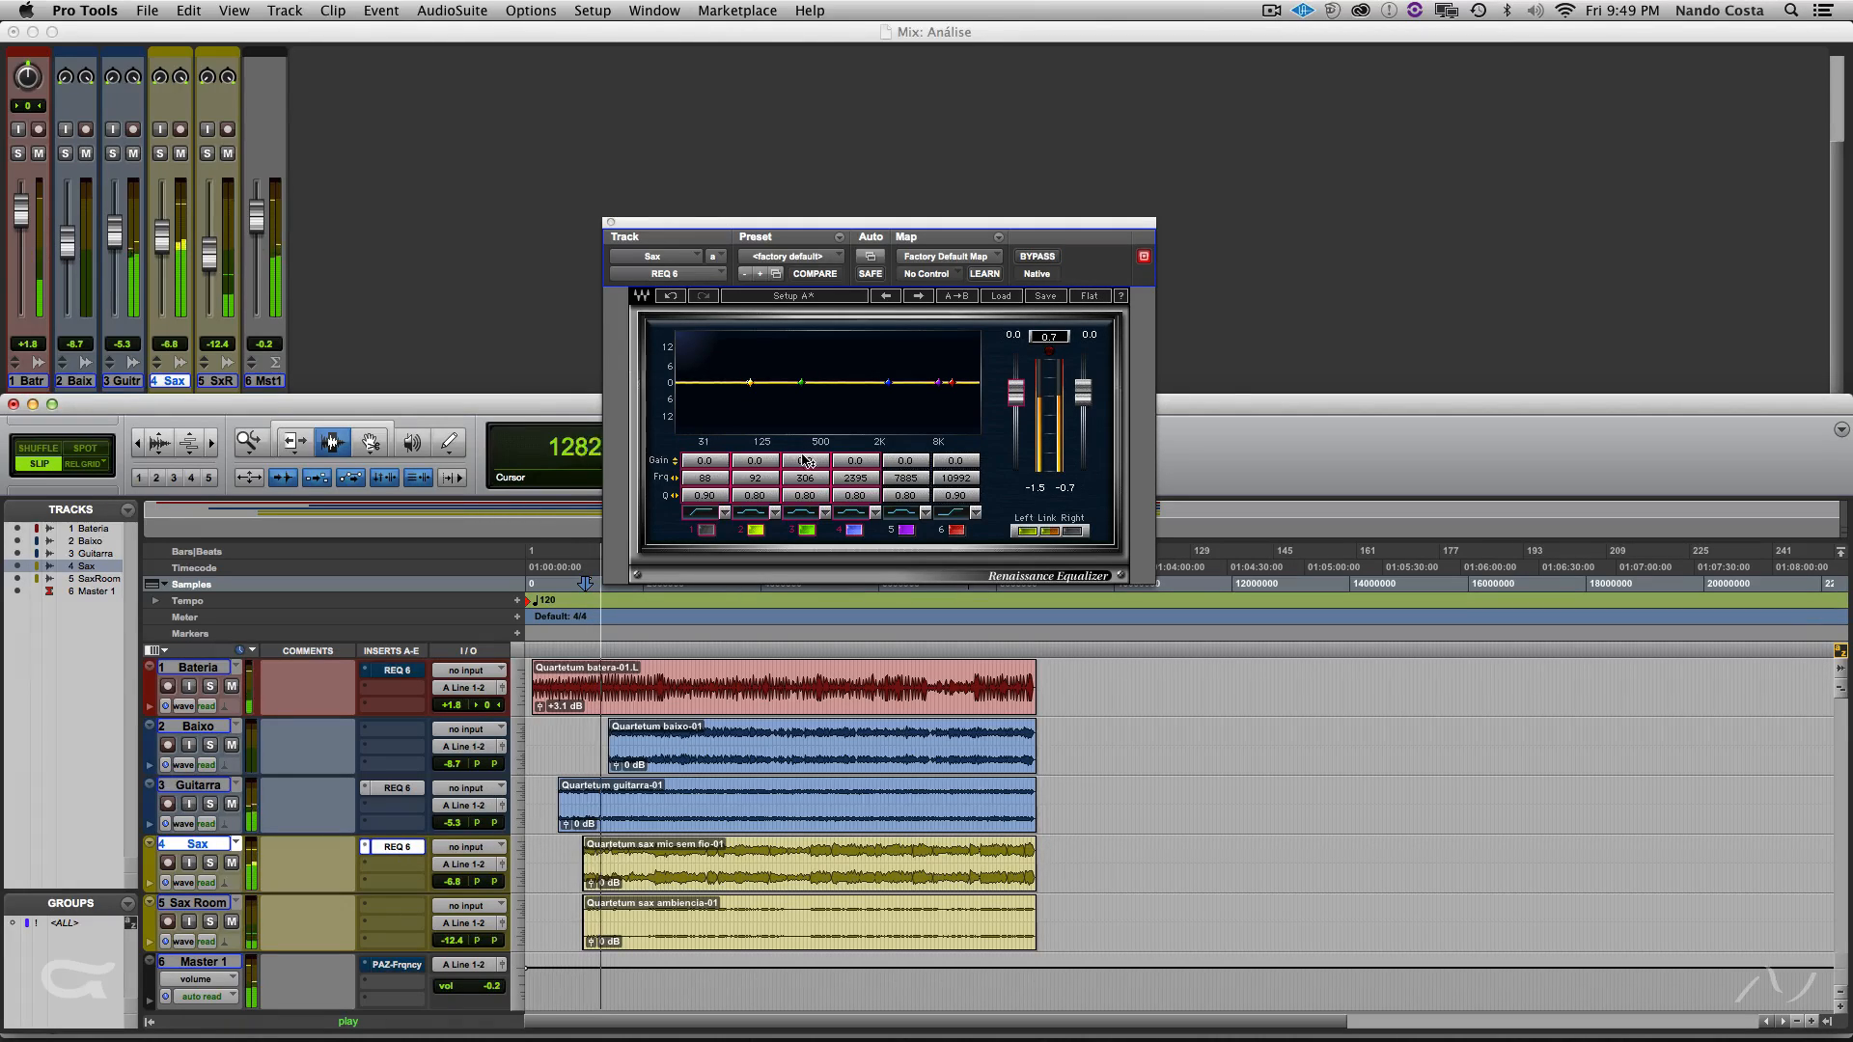
{"action": "key", "text": "space"}
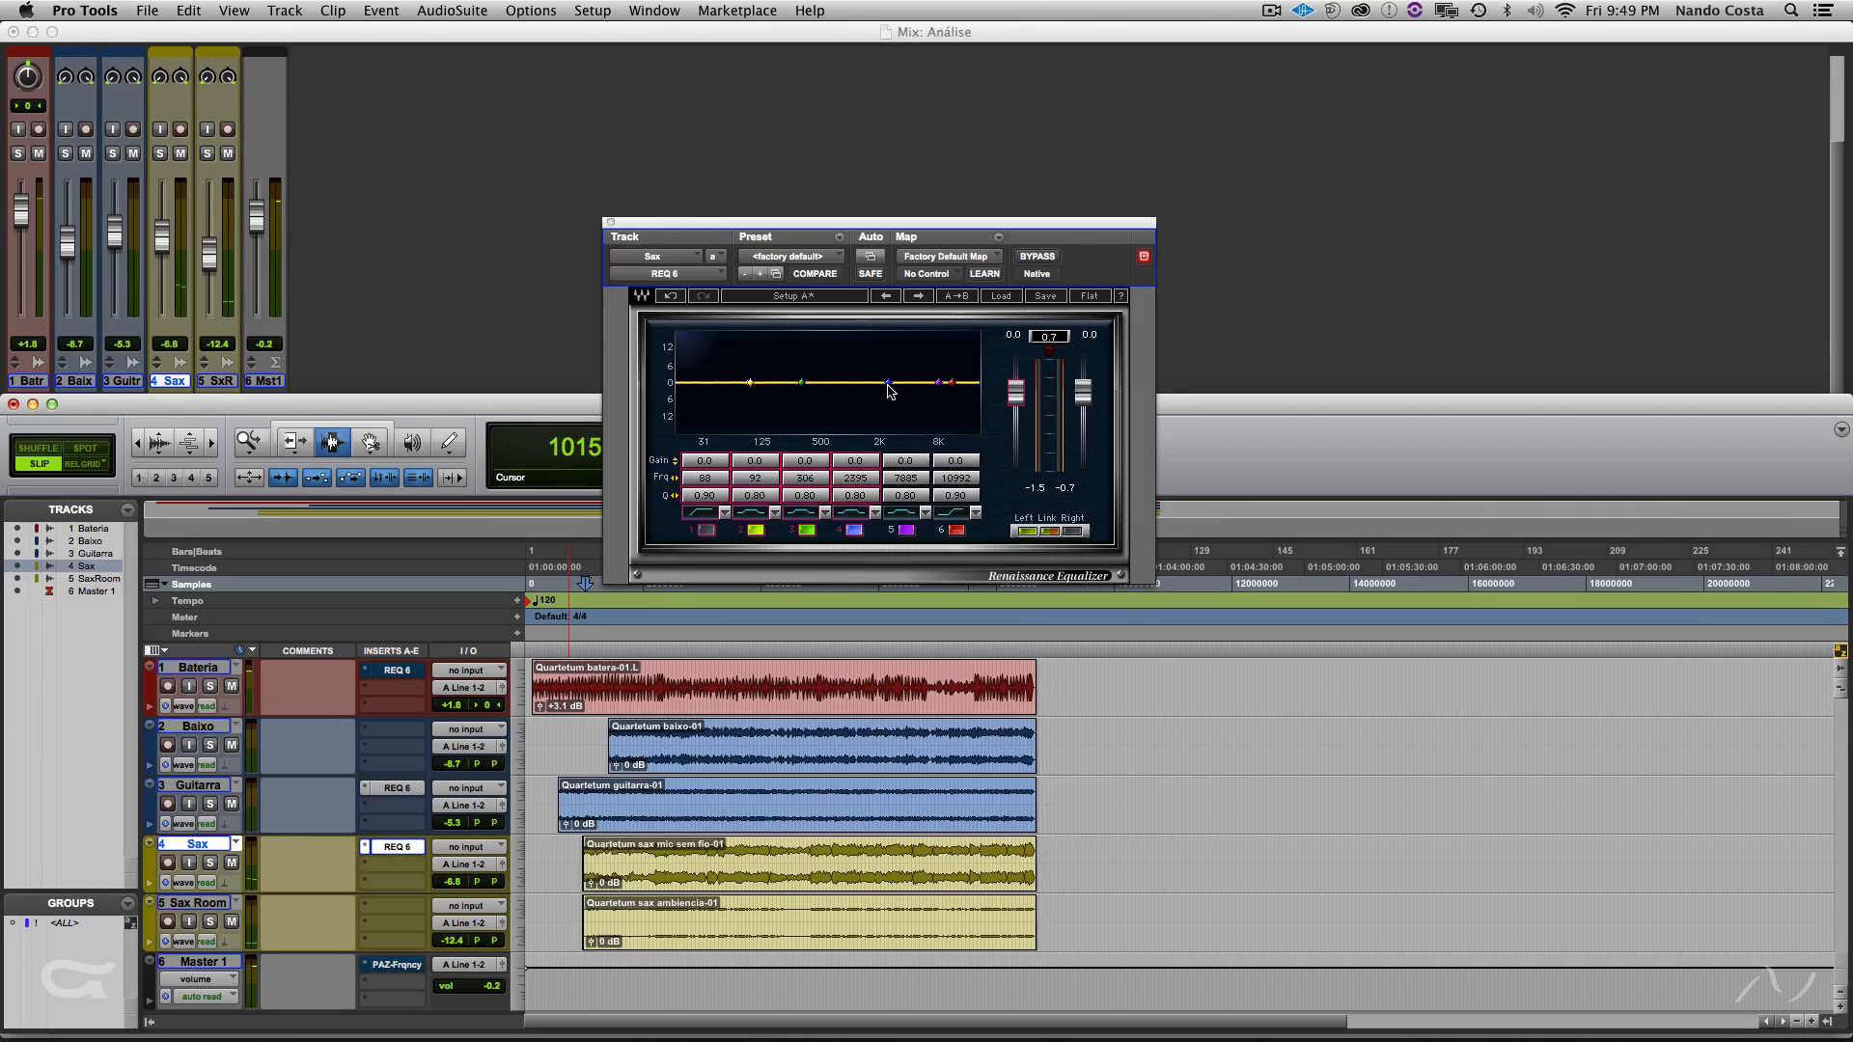
- During playback, cut the Sax equalizer's band 4 by 1.1 dB at 2828 Hz and enable band 1's low cut at 92 Hz
{"action": "key", "text": "space"}
{"action": "left_click_drag", "start_coordinate": [889, 384], "coordinate": [895, 386]}
{"action": "left_click", "coordinate": [706, 530]}
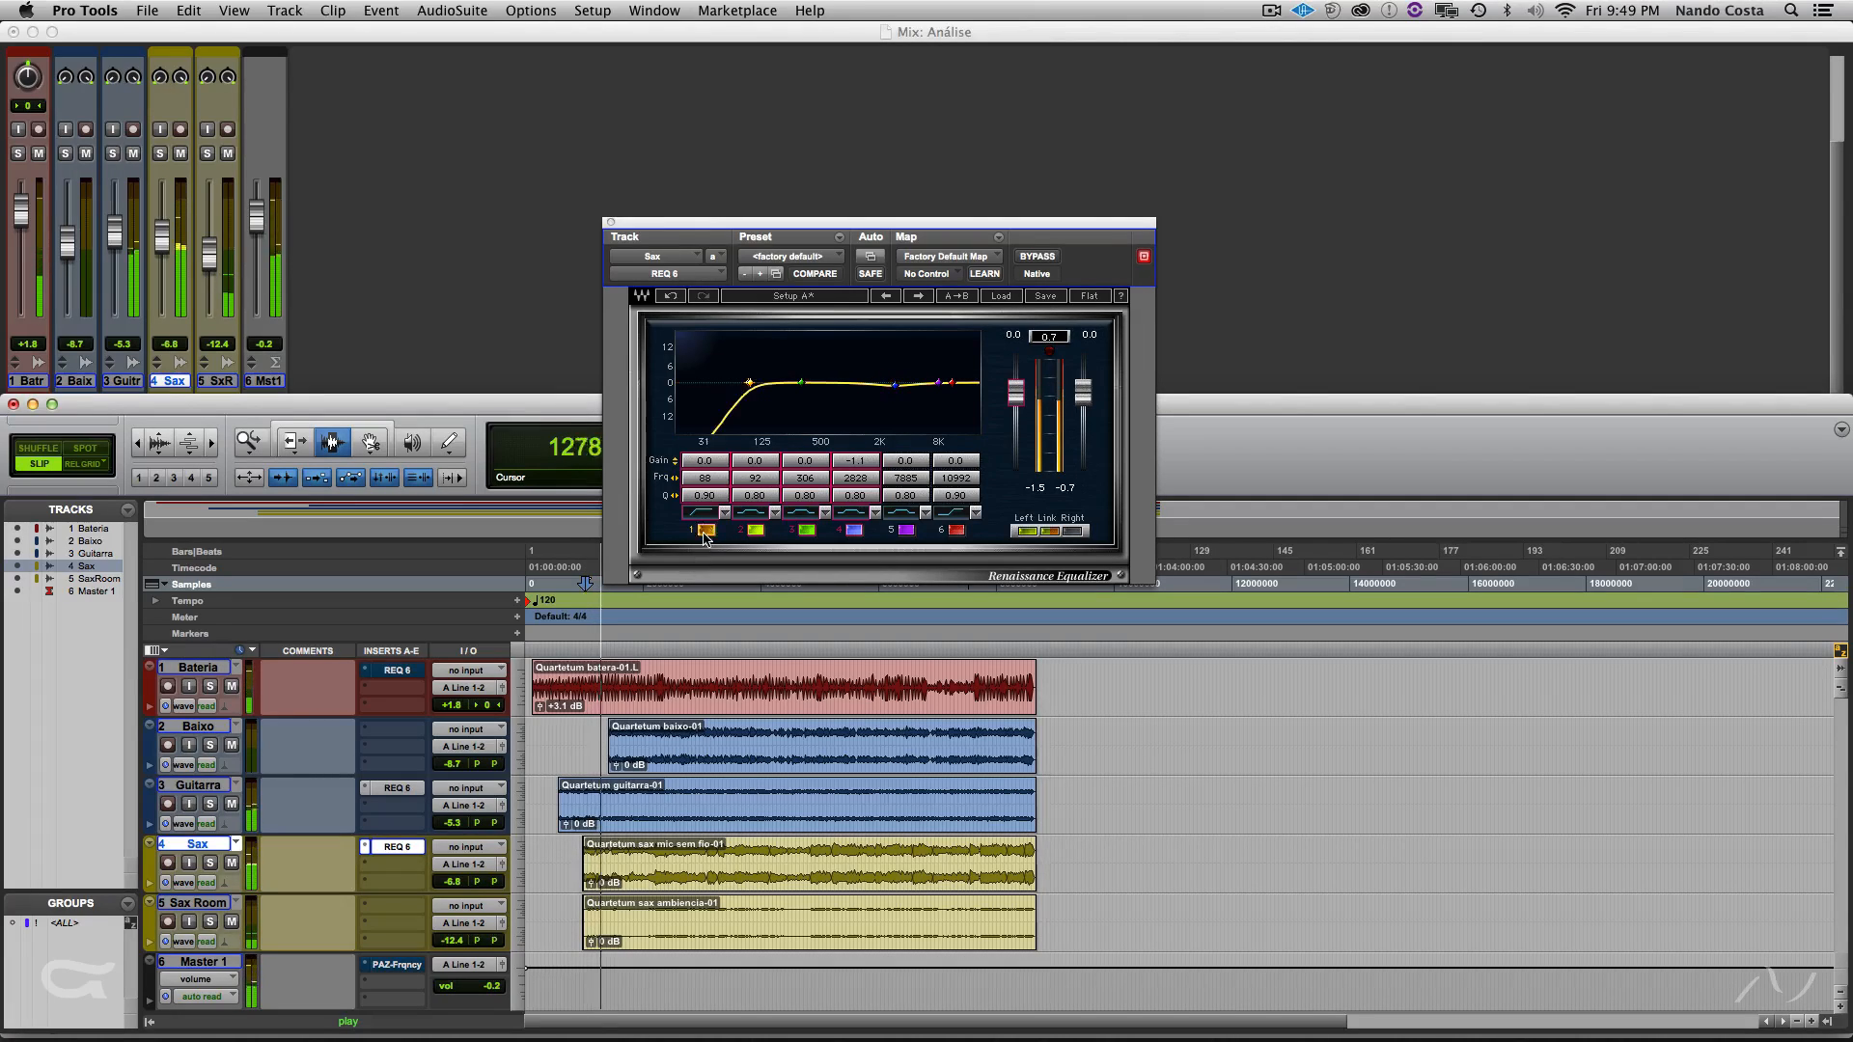
{"action": "left_click_drag", "start_coordinate": [704, 478], "coordinate": [705, 473]}
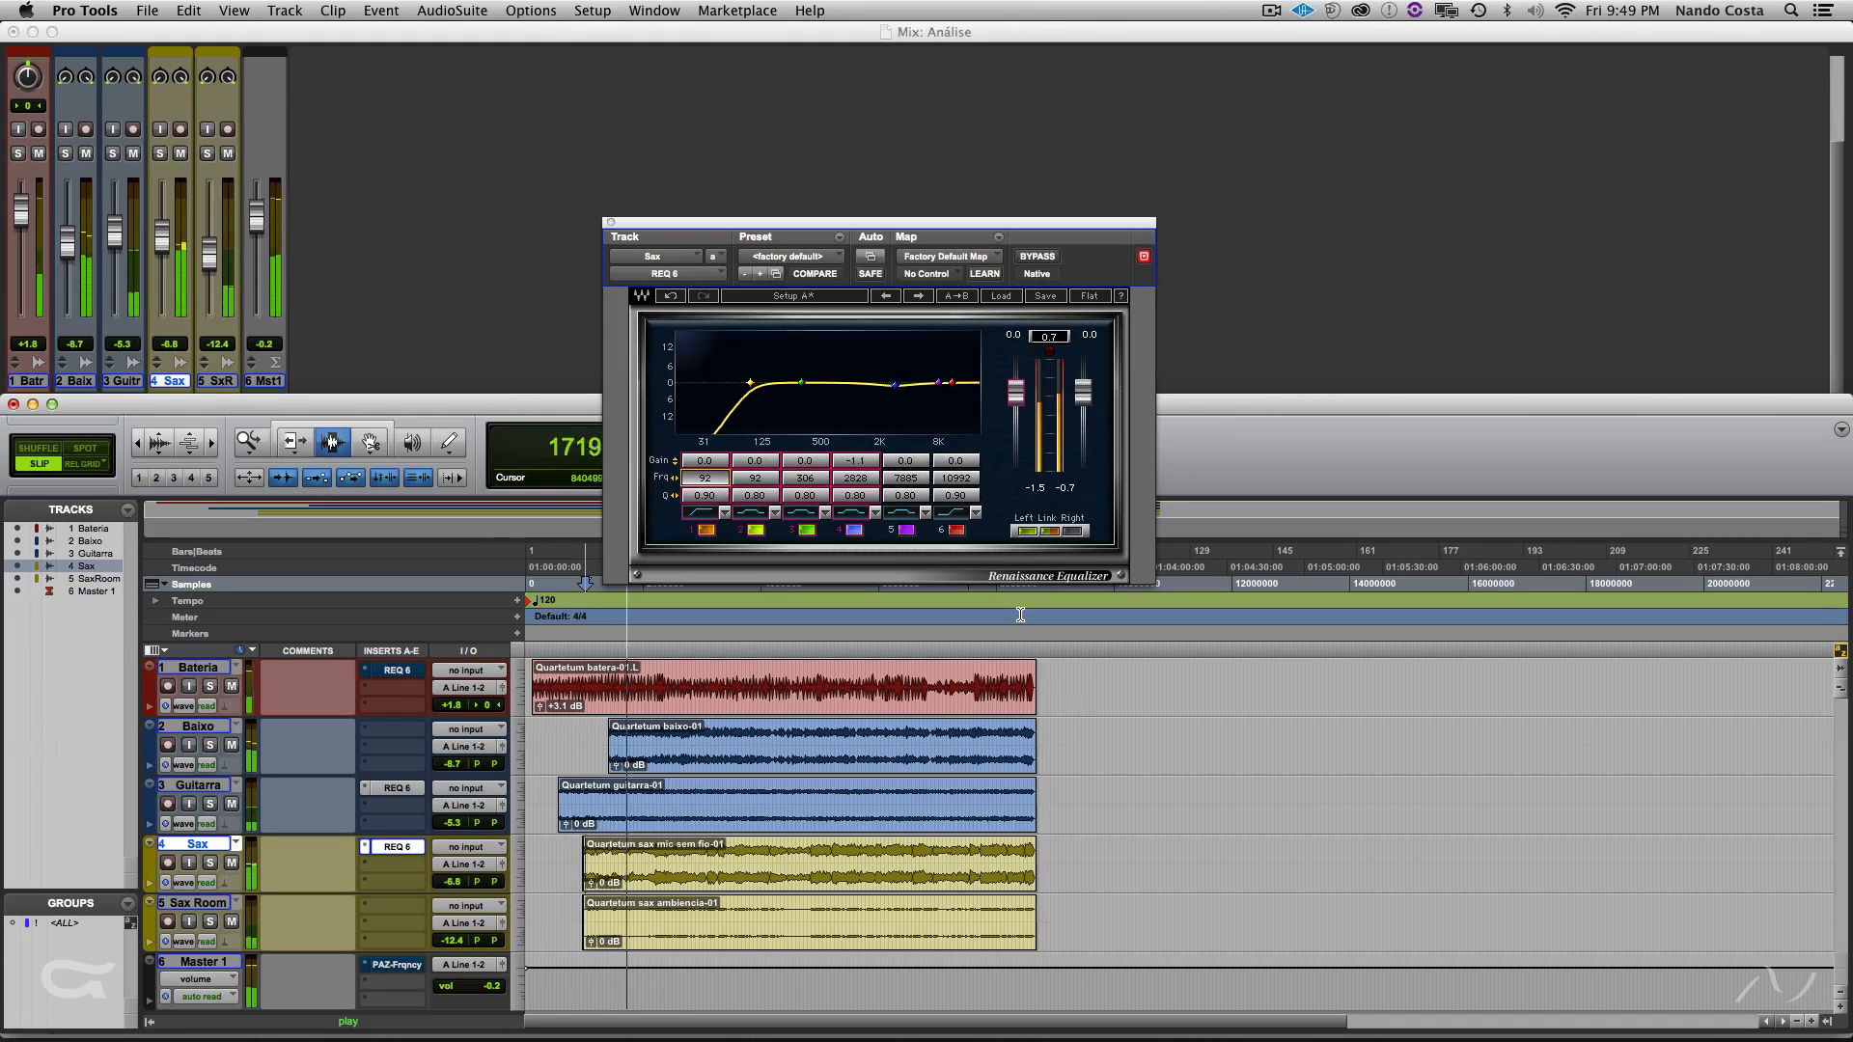
- Compare the mix with the Sax equalizer bypassed and active
{"action": "left_click", "coordinate": [1035, 255]}
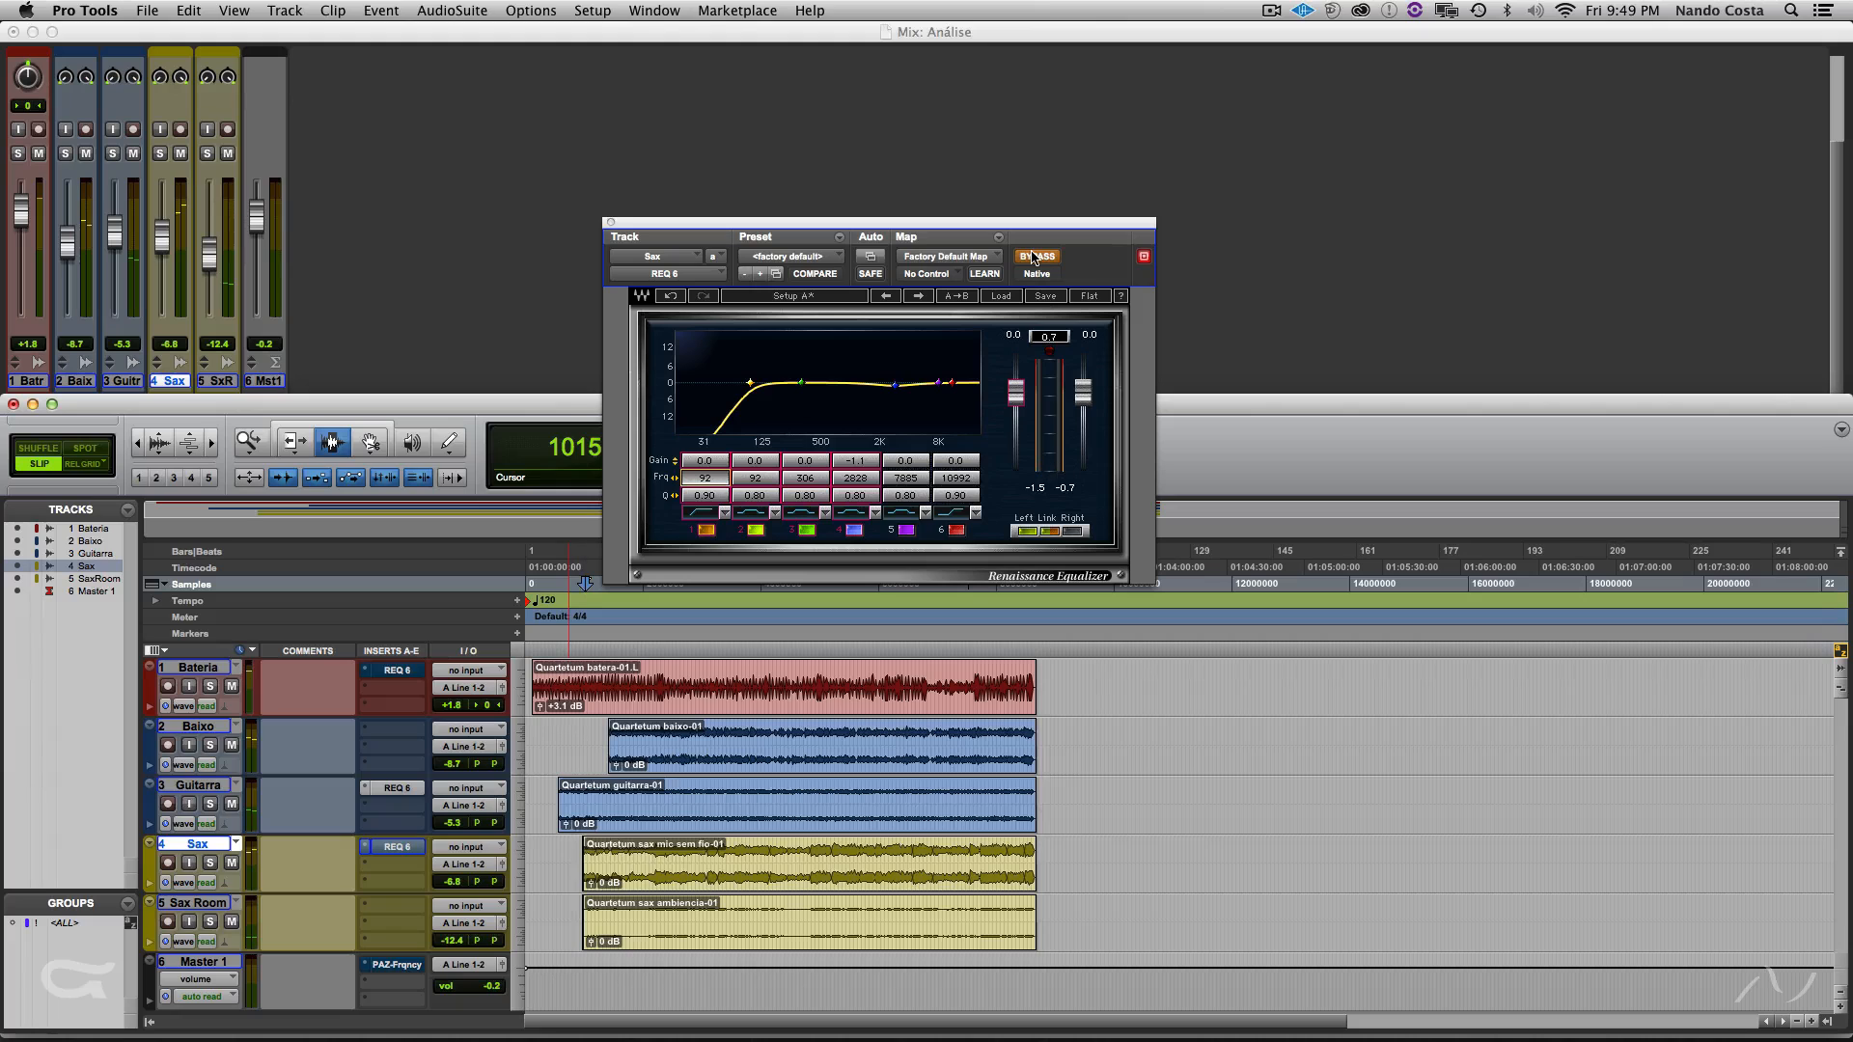
{"action": "key", "text": "space"}
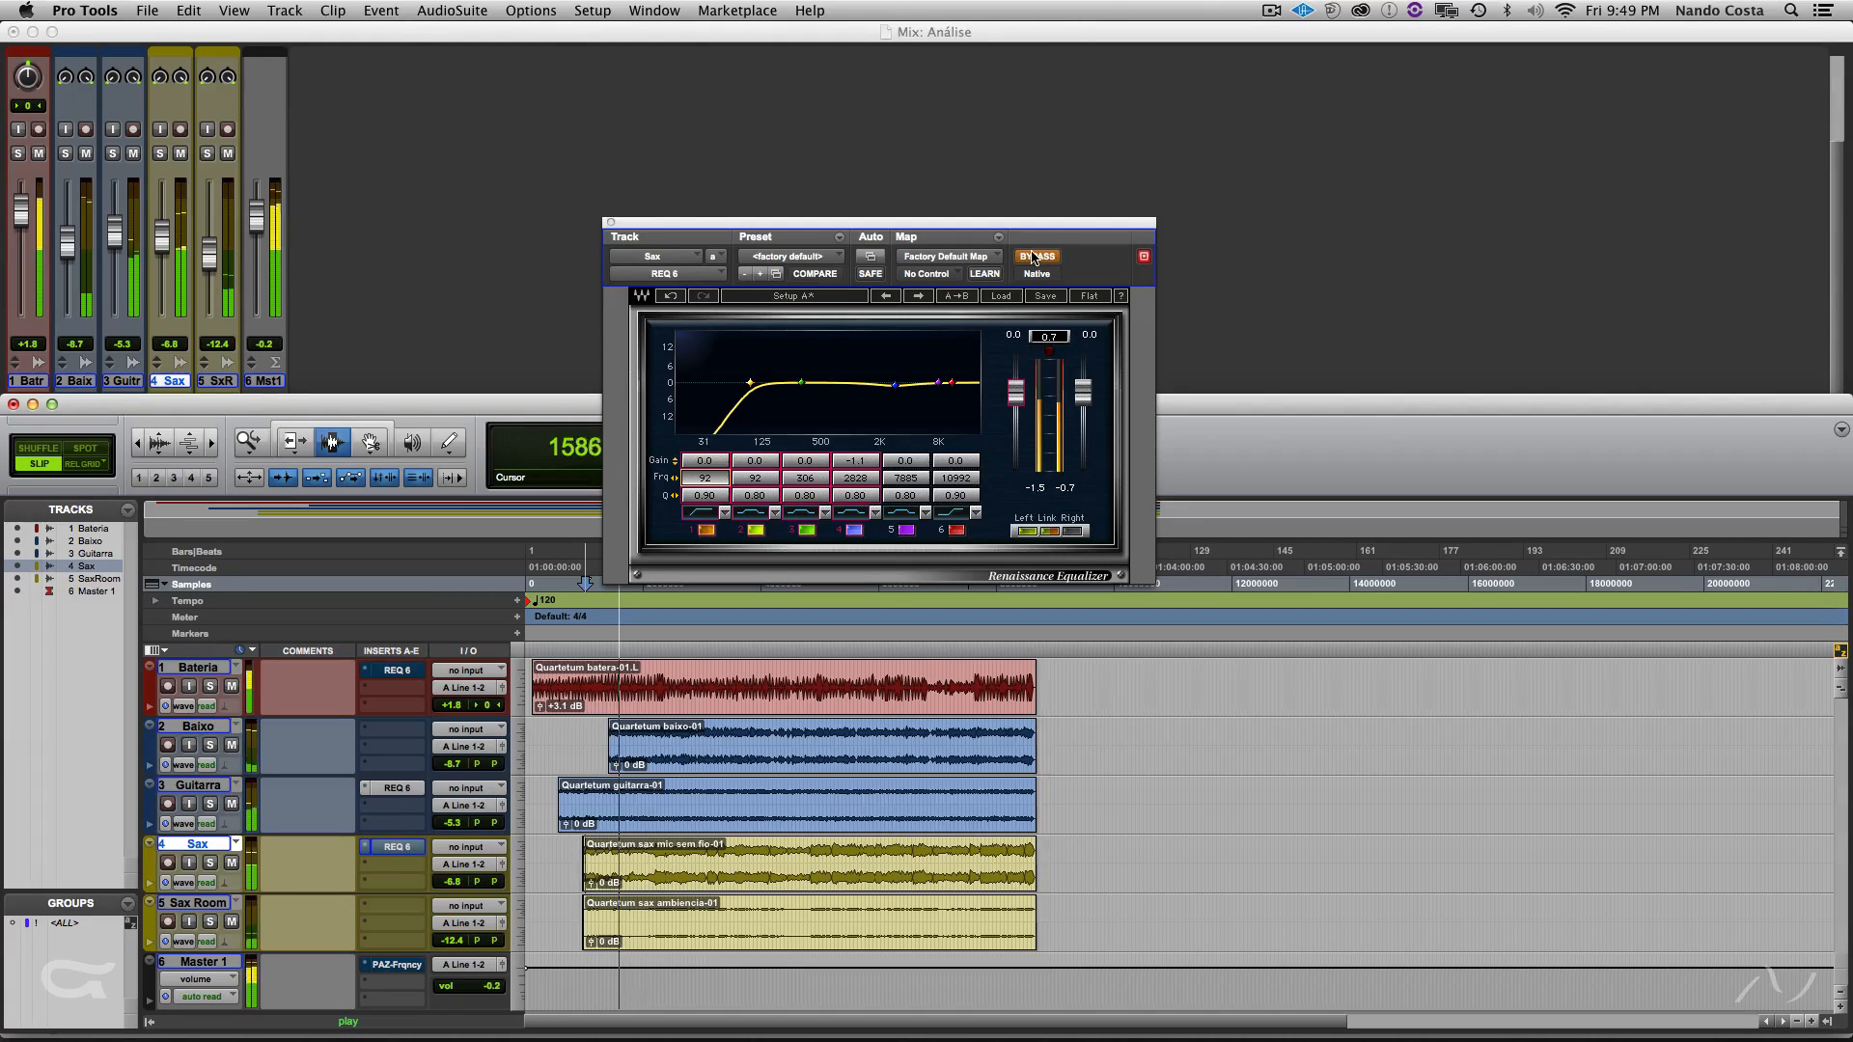
{"action": "left_click", "coordinate": [1033, 257]}
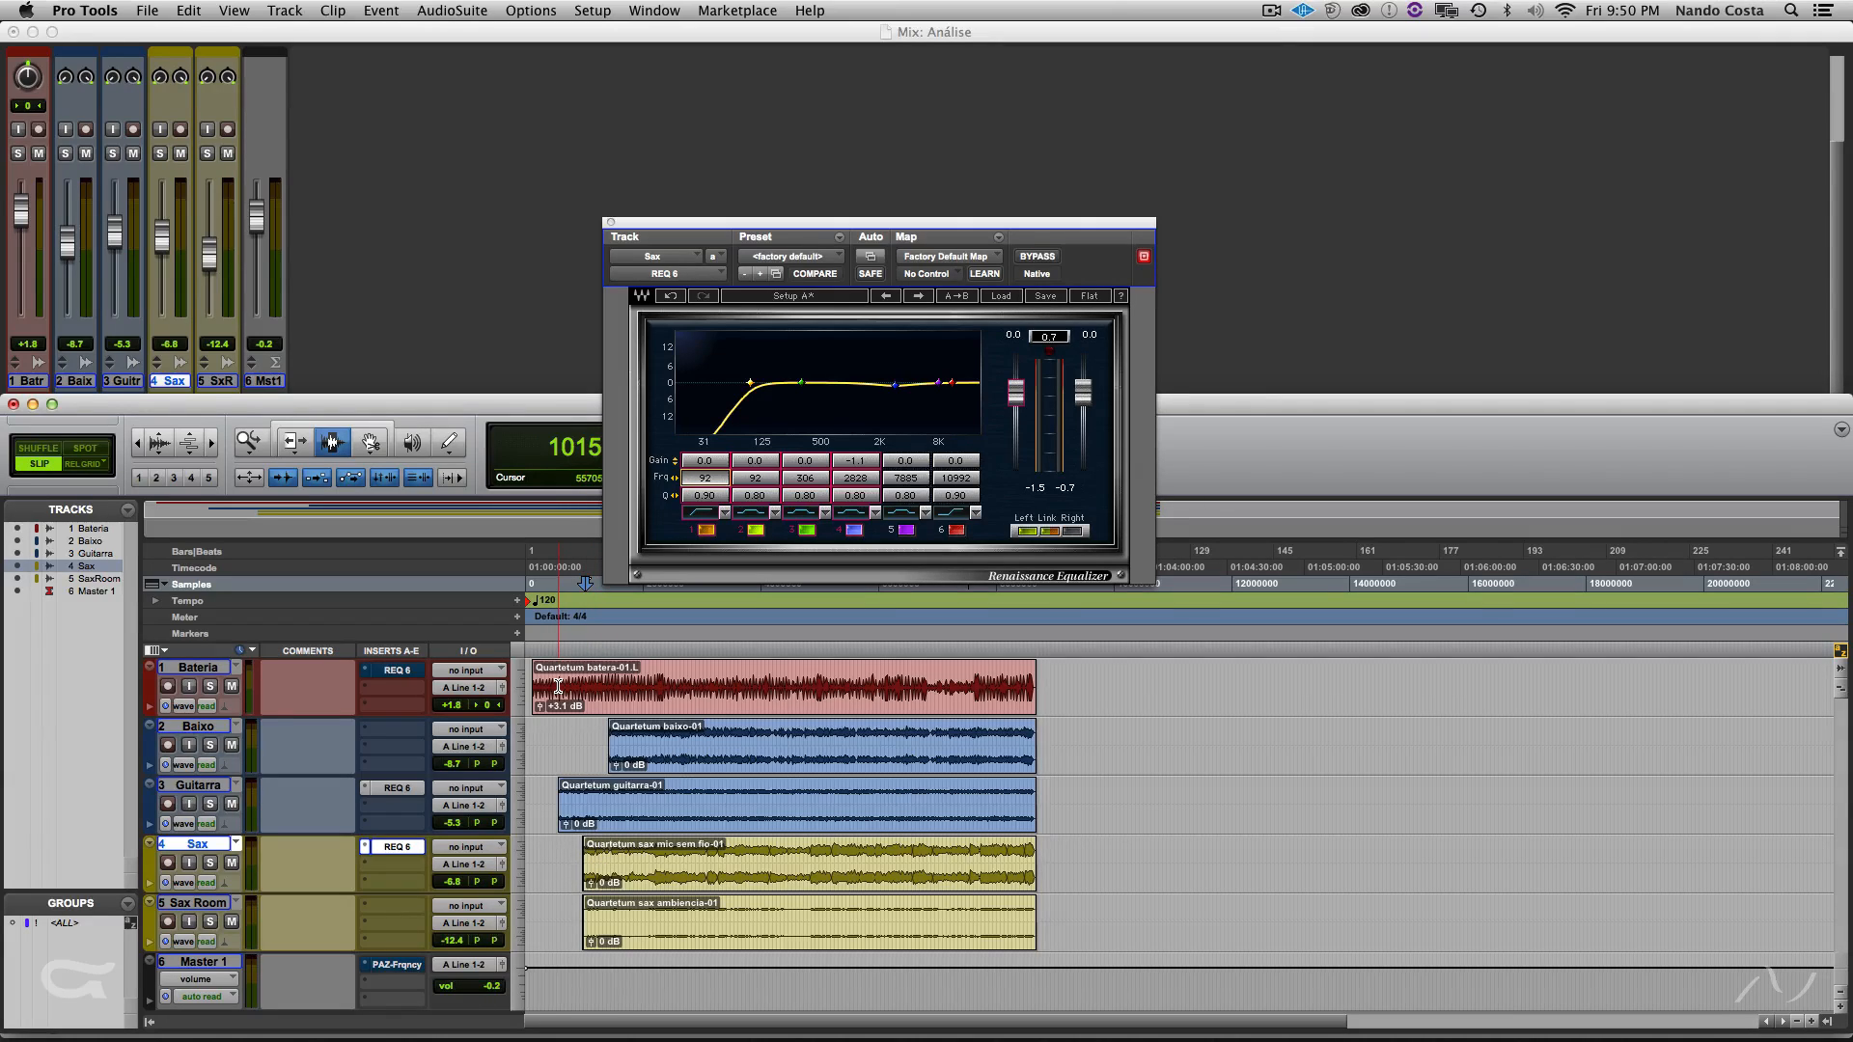
- Compare the mix with the Sax equalizer's band 1 low cut disabled and enabled, leaving it enabled
{"action": "left_click", "coordinate": [706, 530]}
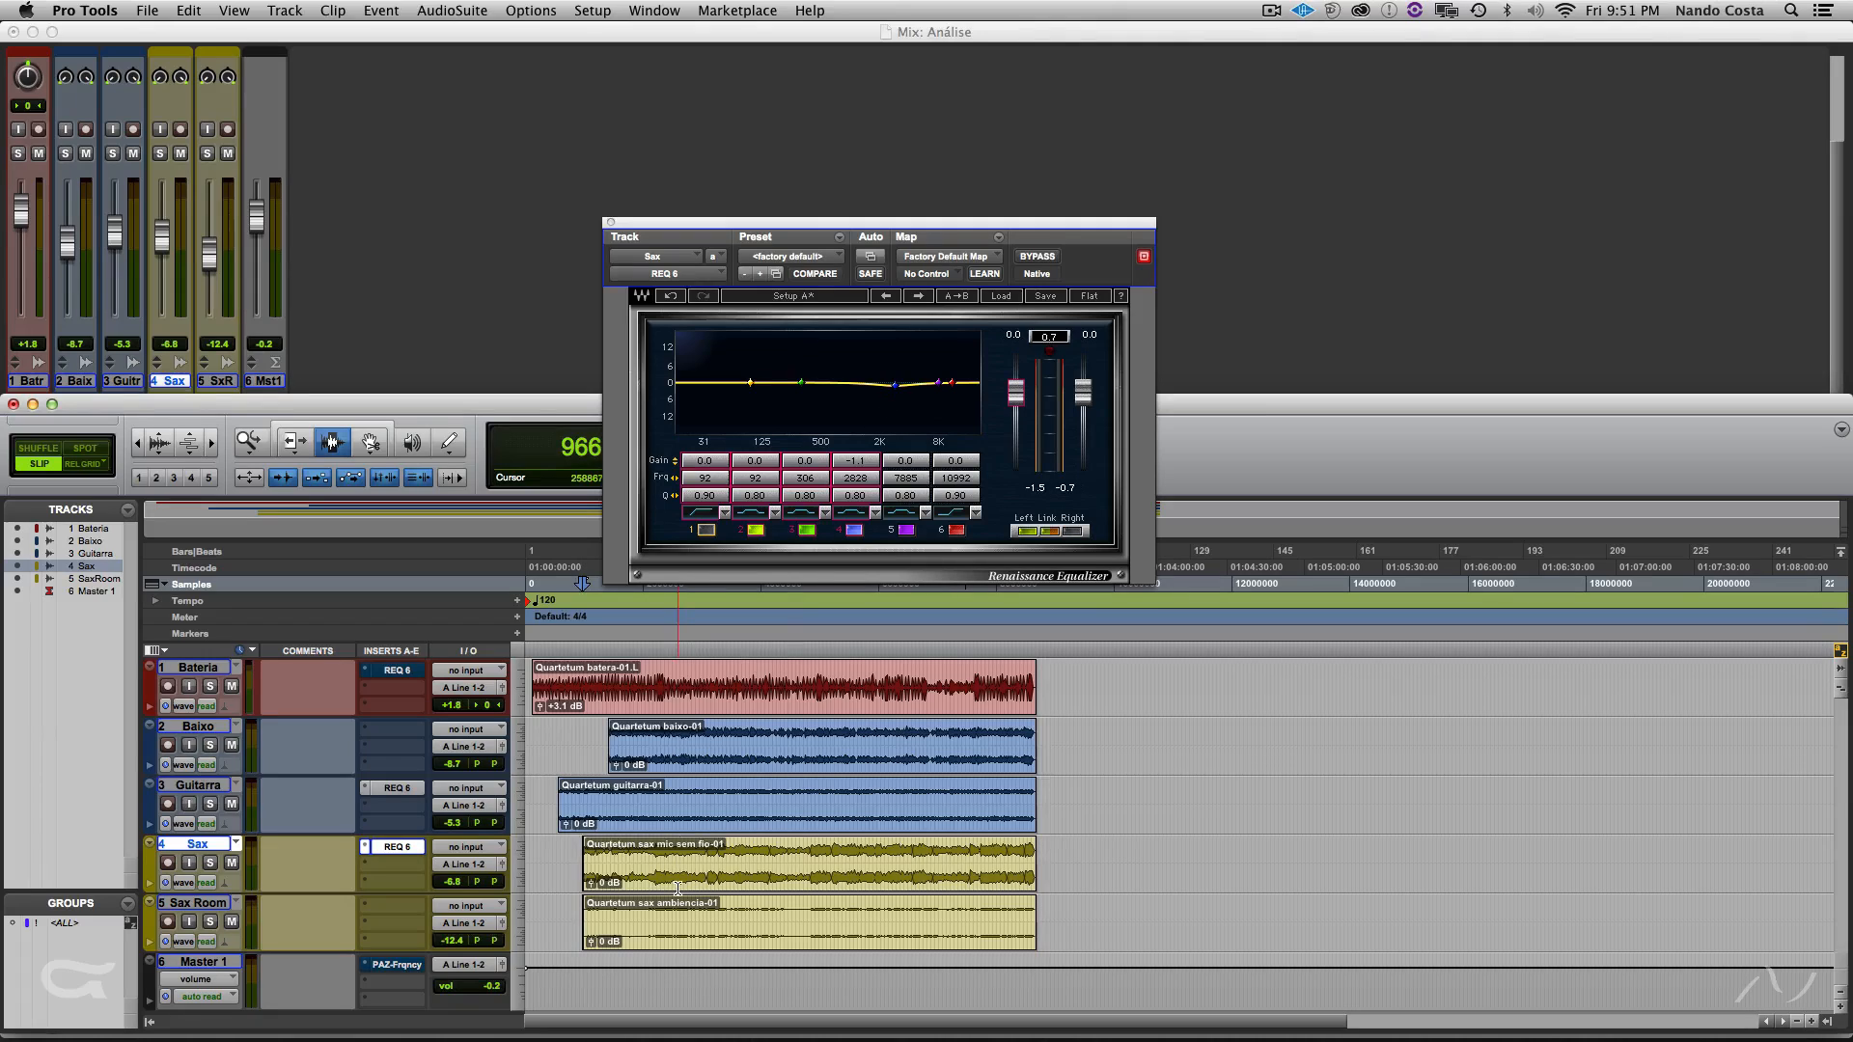
{"action": "key", "text": "space"}
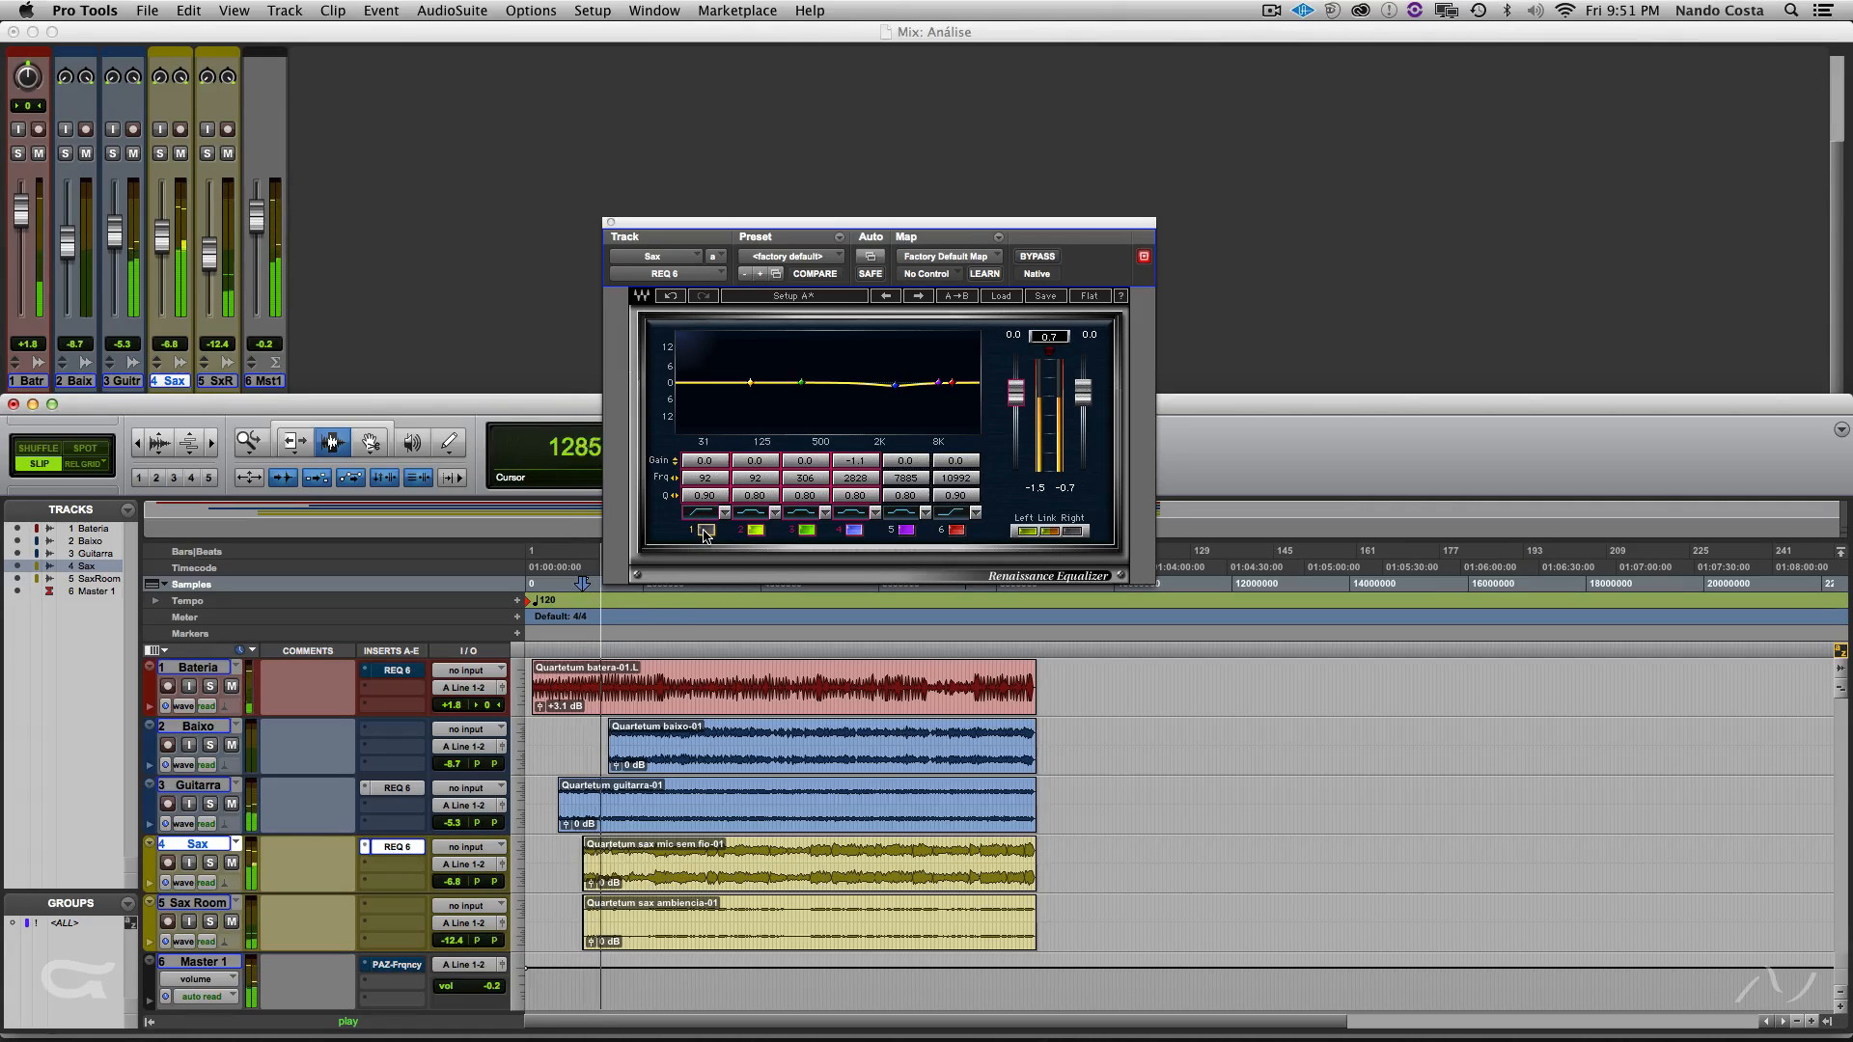
{"action": "key", "text": "space"}
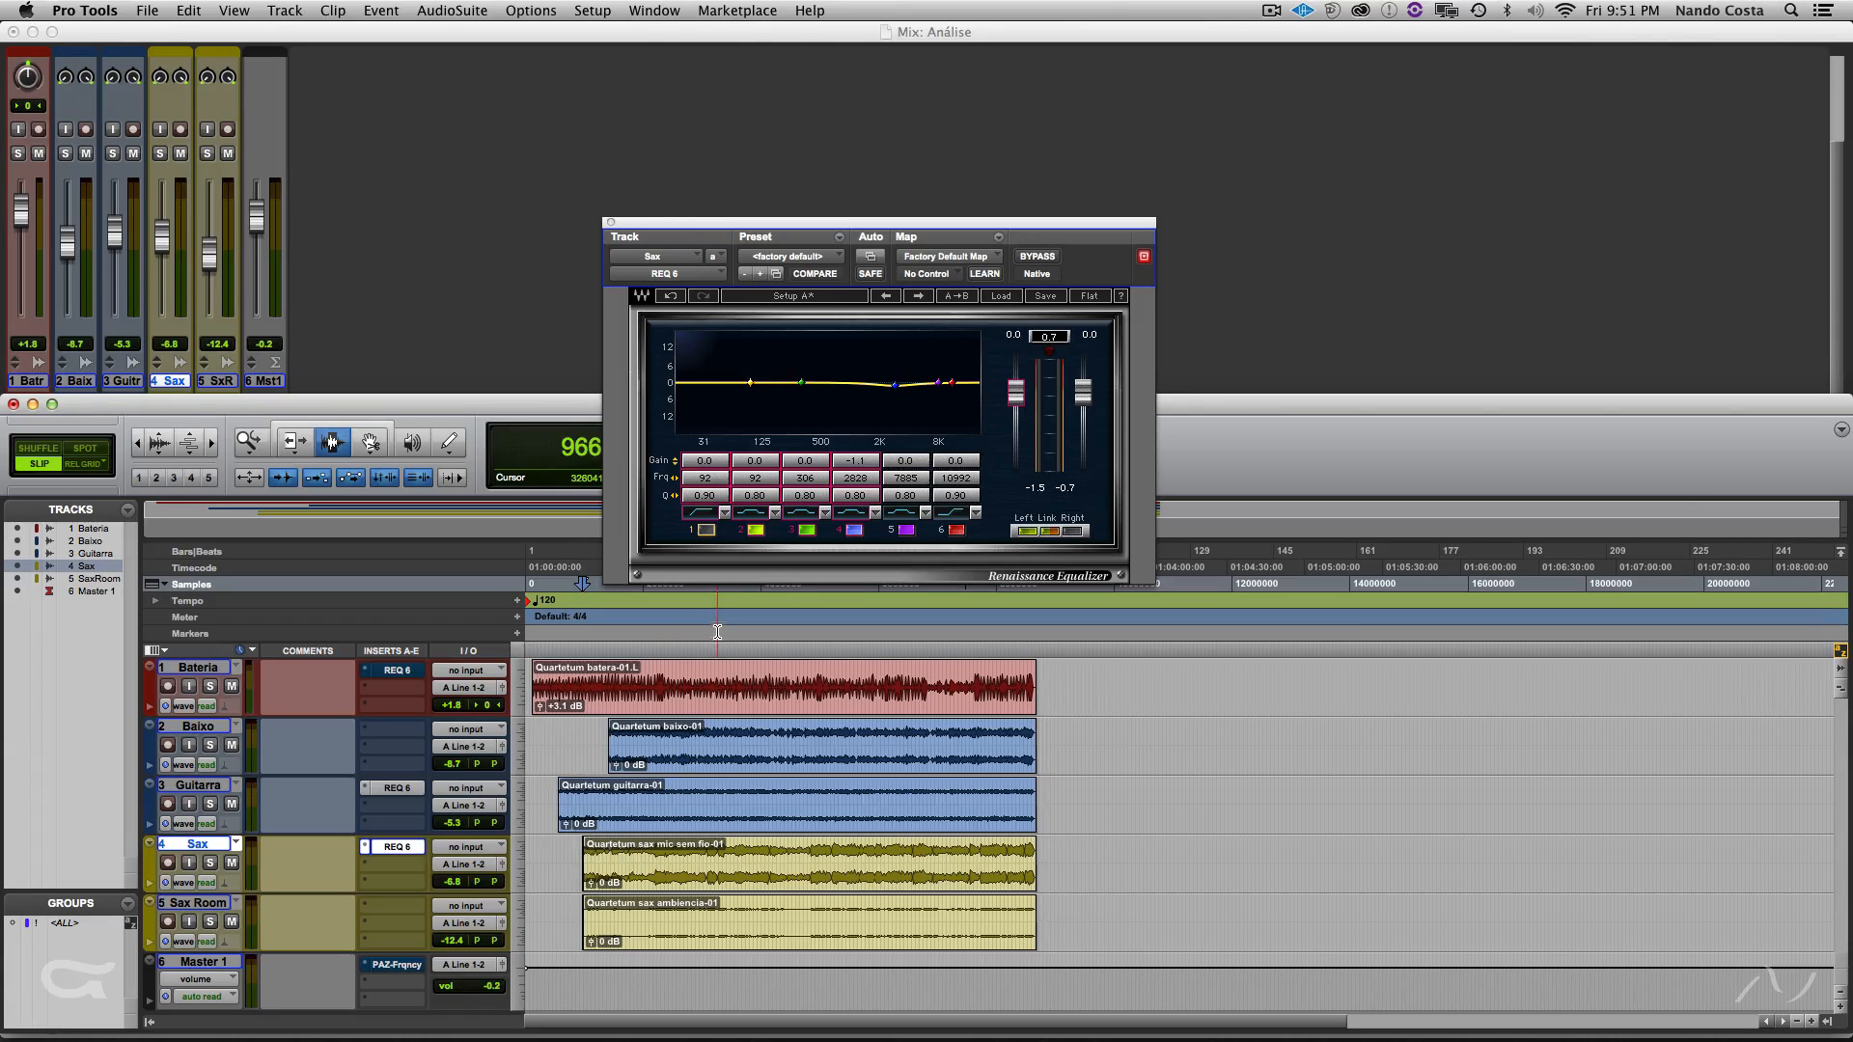
{"action": "left_click", "coordinate": [705, 530]}
{"action": "key", "text": "space"}
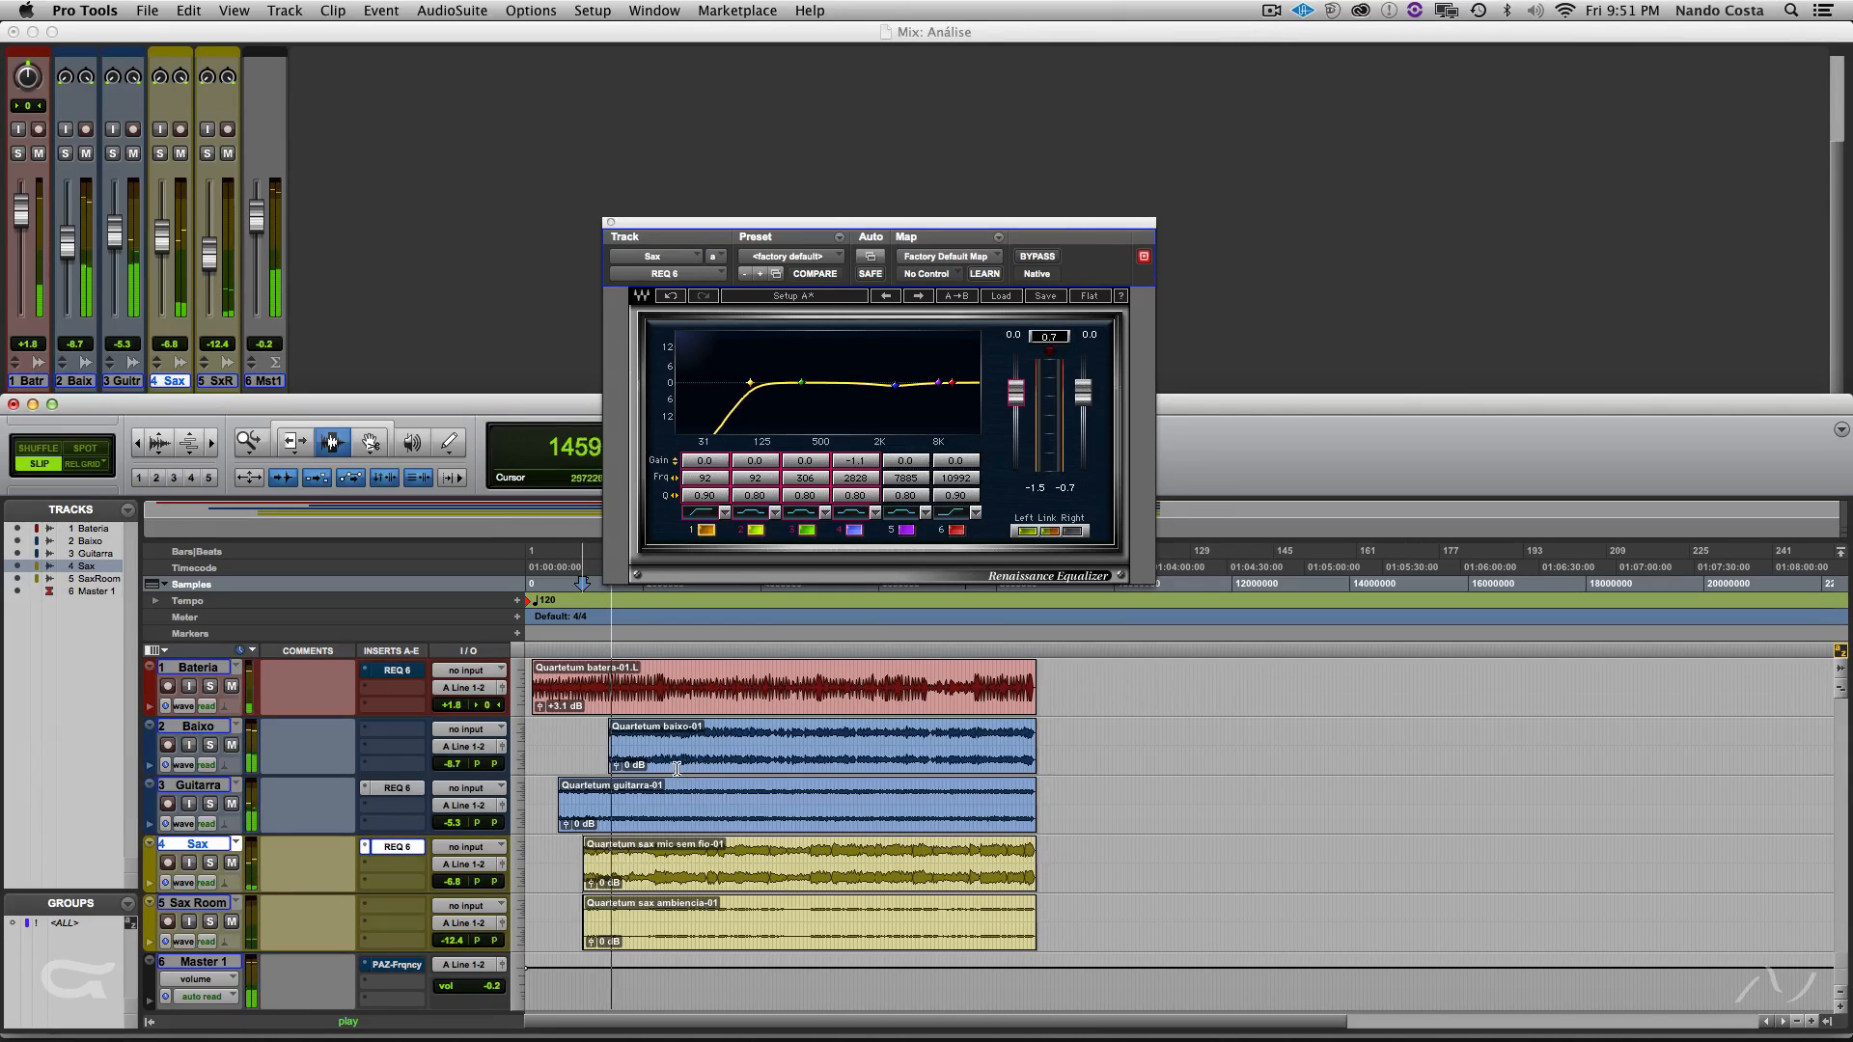
{"action": "key", "text": "space"}
- Put an REQ 6 set to flat on the Baixo track and play the mix from the bass entry
{"action": "left_click", "coordinate": [610, 739]}
{"action": "left_click", "coordinate": [606, 732]}
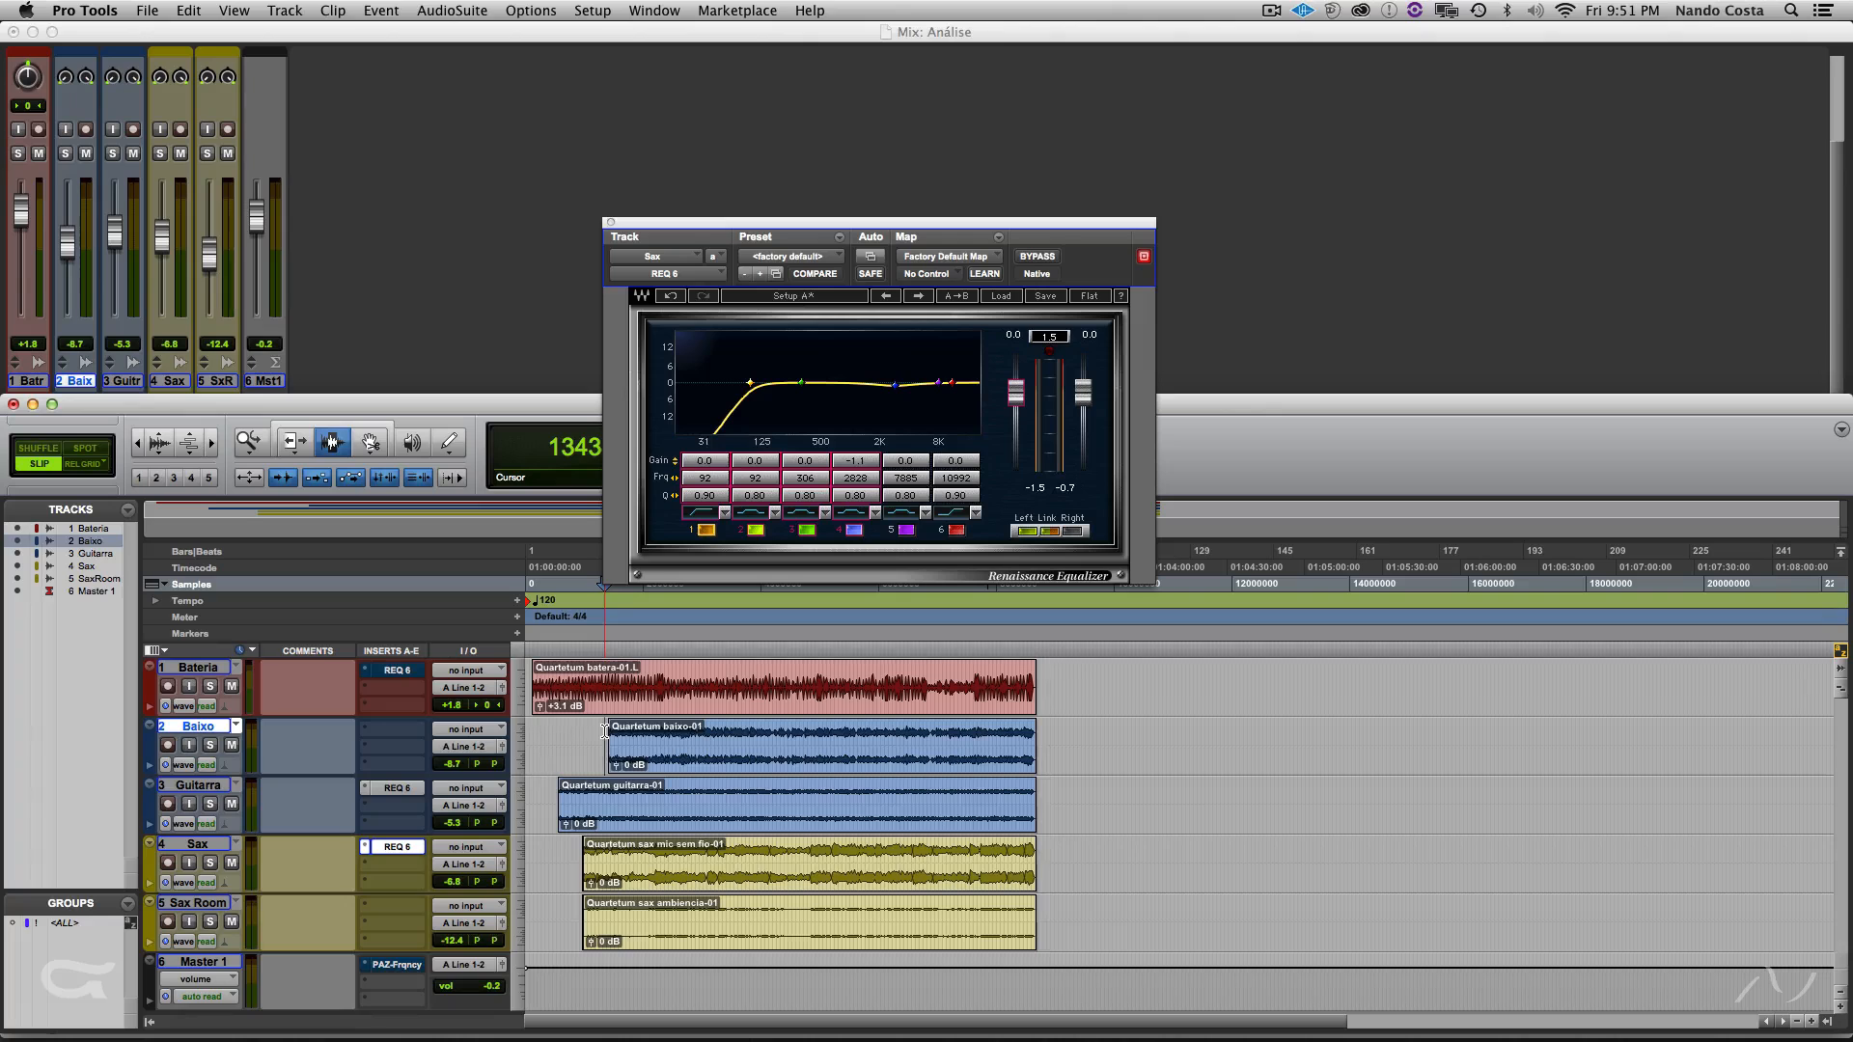
{"action": "key", "text": "space"}
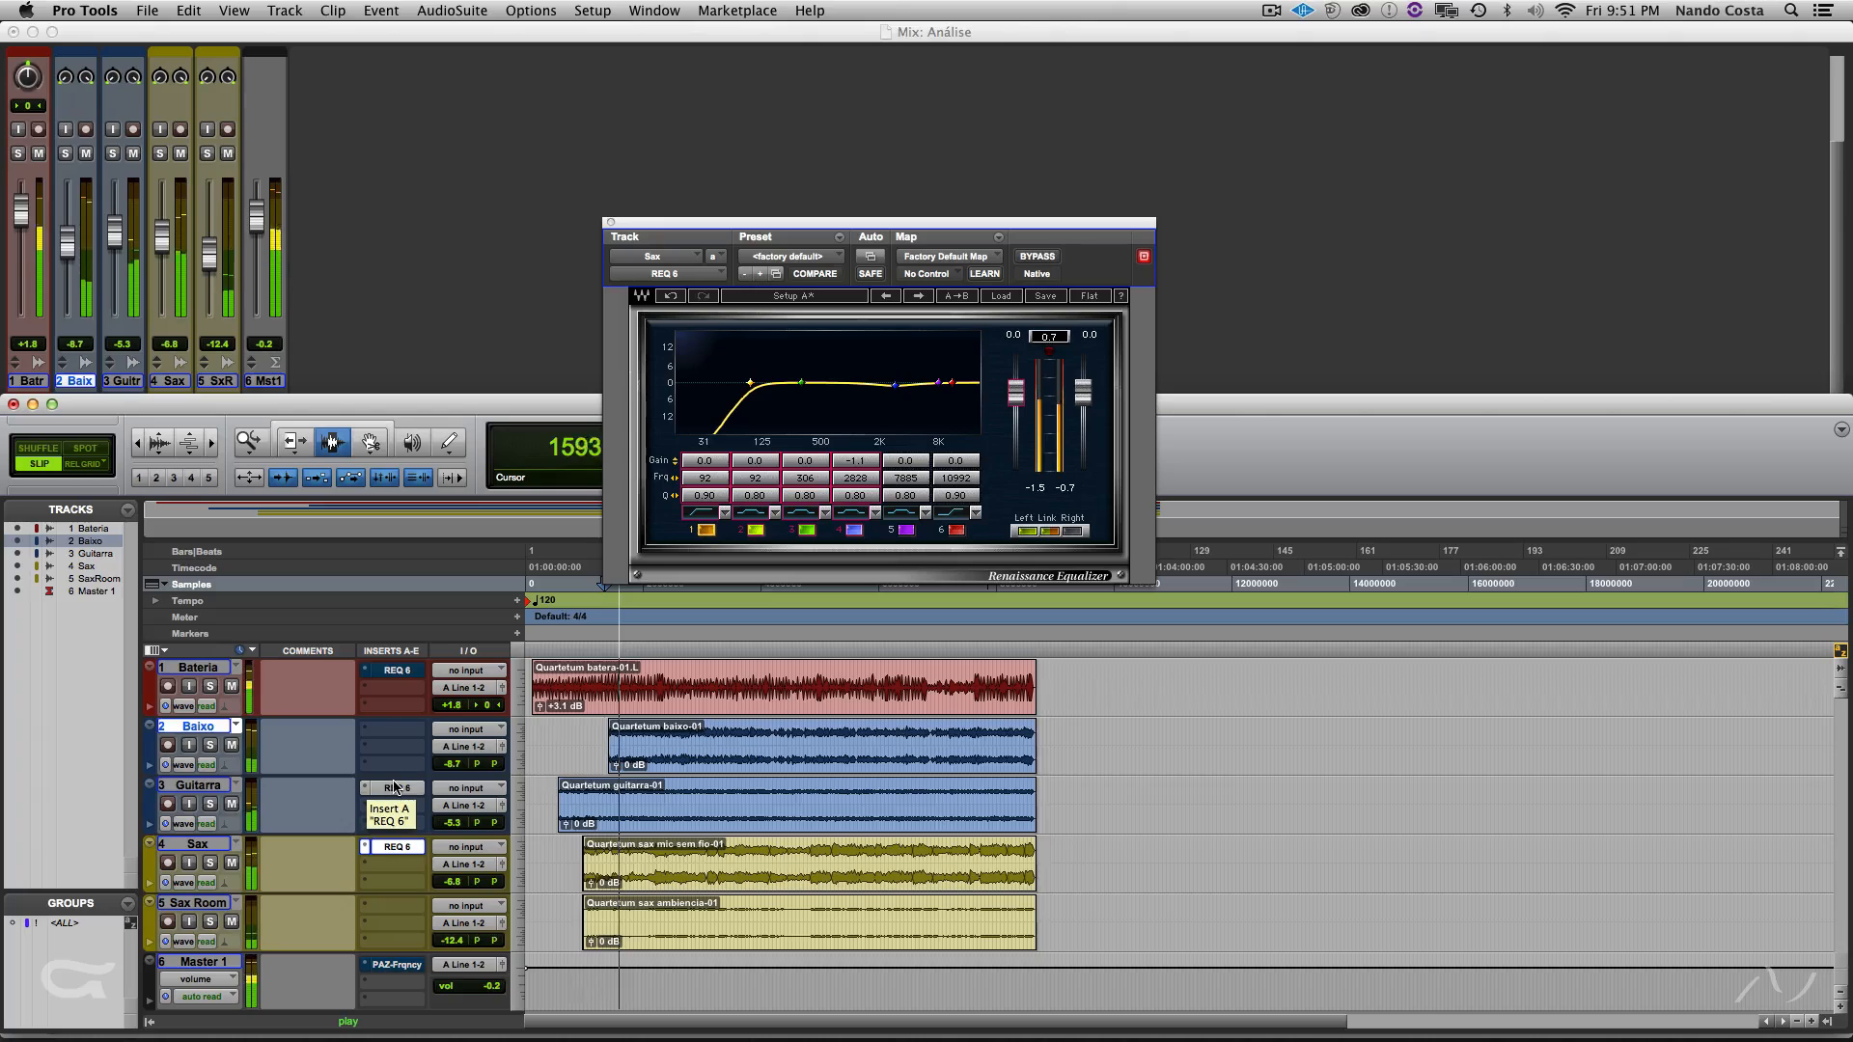
{"action": "key", "text": "space"}
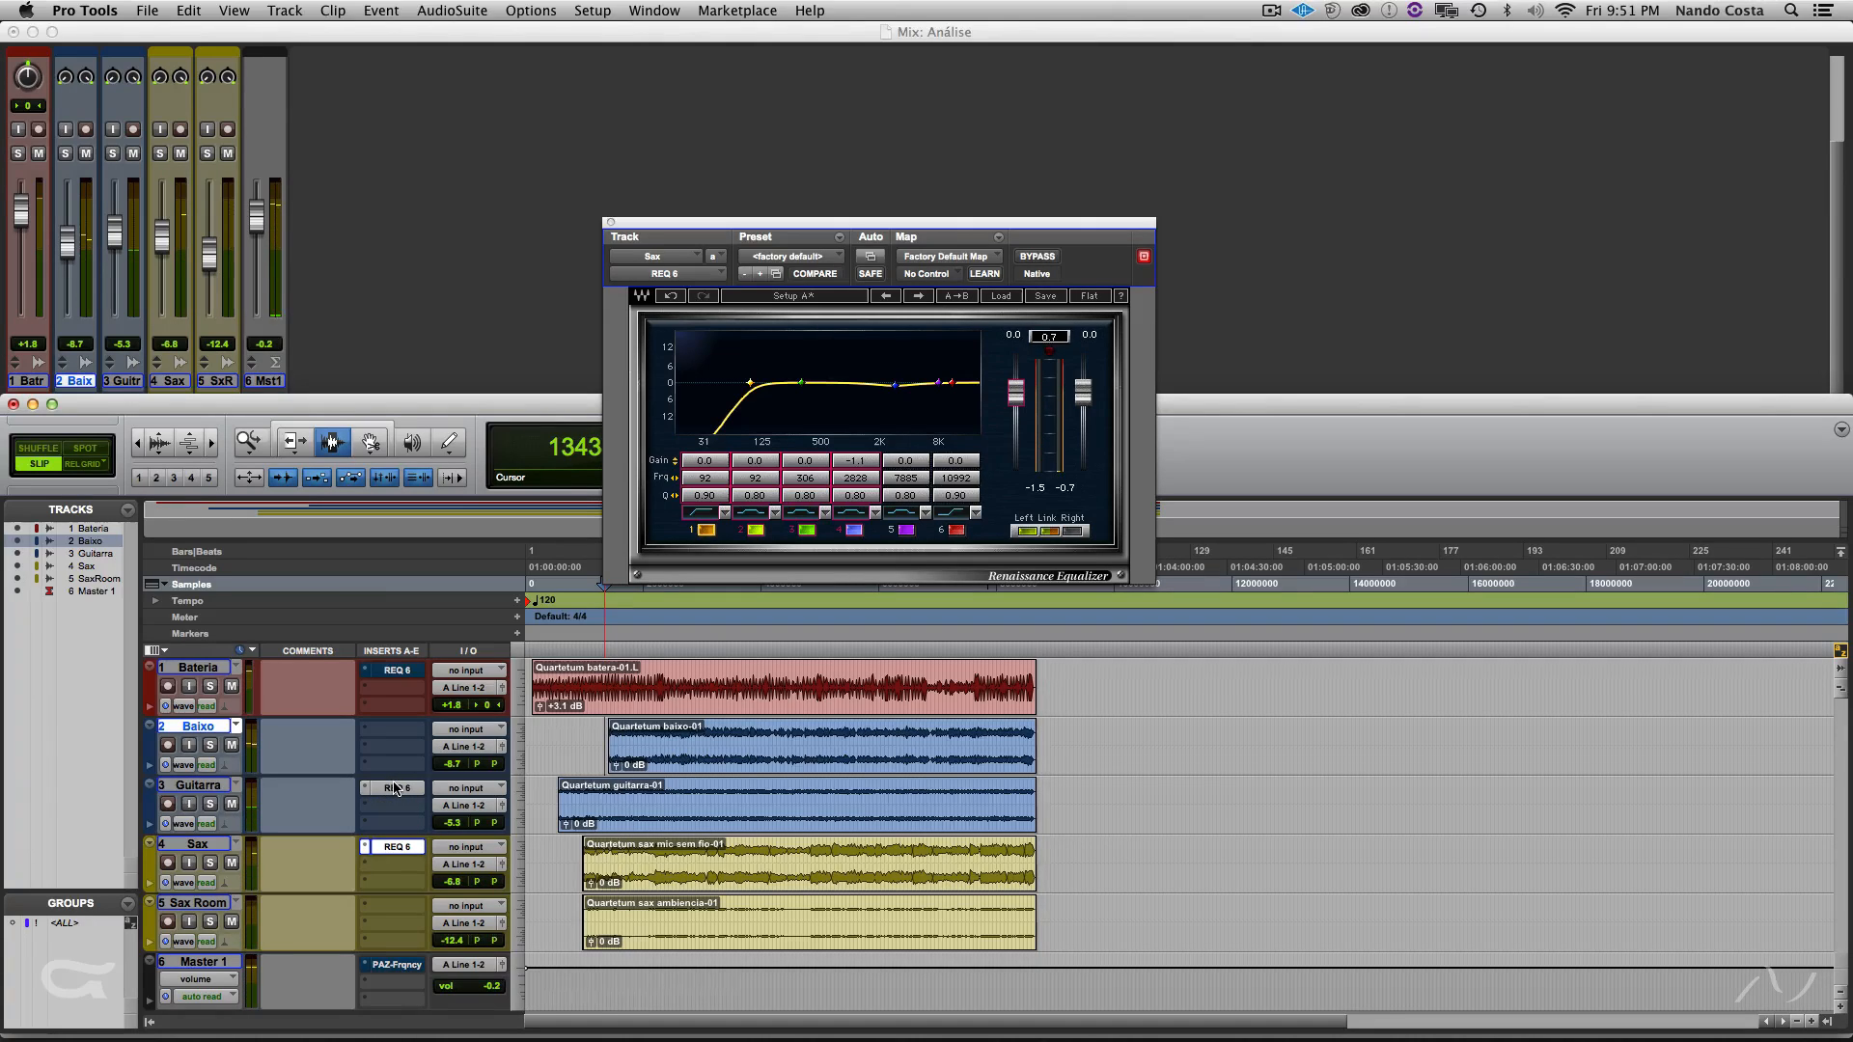
{"action": "left_click_drag", "start_coordinate": [396, 787], "coordinate": [396, 729]}
{"action": "left_click", "coordinate": [1103, 301]}
{"action": "key", "text": "space"}
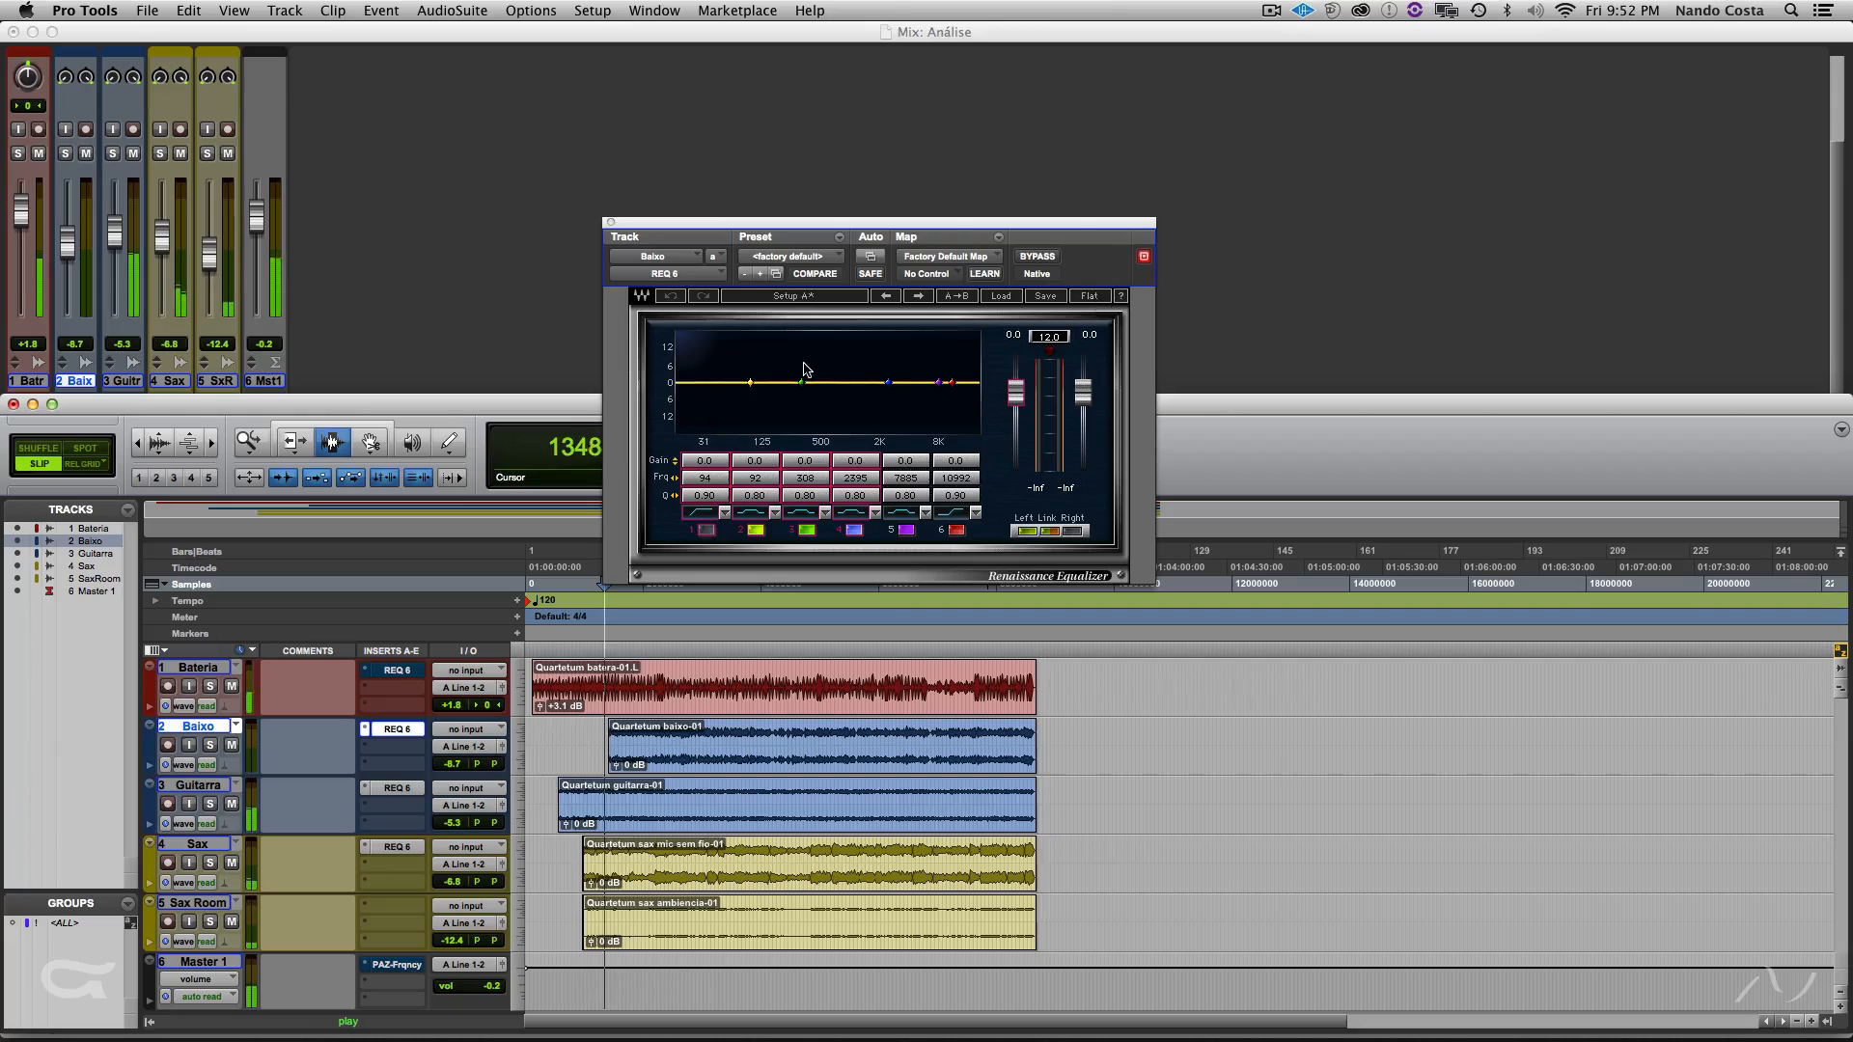
- Cut the Baixo equalizer's band 3 by 1.0 dB at 248 Hz and enable band 1's low cut at 36 Hz
{"action": "mouse_move", "coordinate": [802, 384]}
{"action": "left_mouse_down"}
{"action": "mouse_move", "coordinate": [793, 356]}
{"action": "mouse_move", "coordinate": [792, 385]}
{"action": "left_mouse_up"}
{"action": "left_click", "coordinate": [707, 530]}
{"action": "mouse_move", "coordinate": [706, 480]}
{"action": "left_mouse_down"}
{"action": "mouse_move", "coordinate": [669, 480]}
{"action": "mouse_move", "coordinate": [704, 480]}
{"action": "left_mouse_up"}
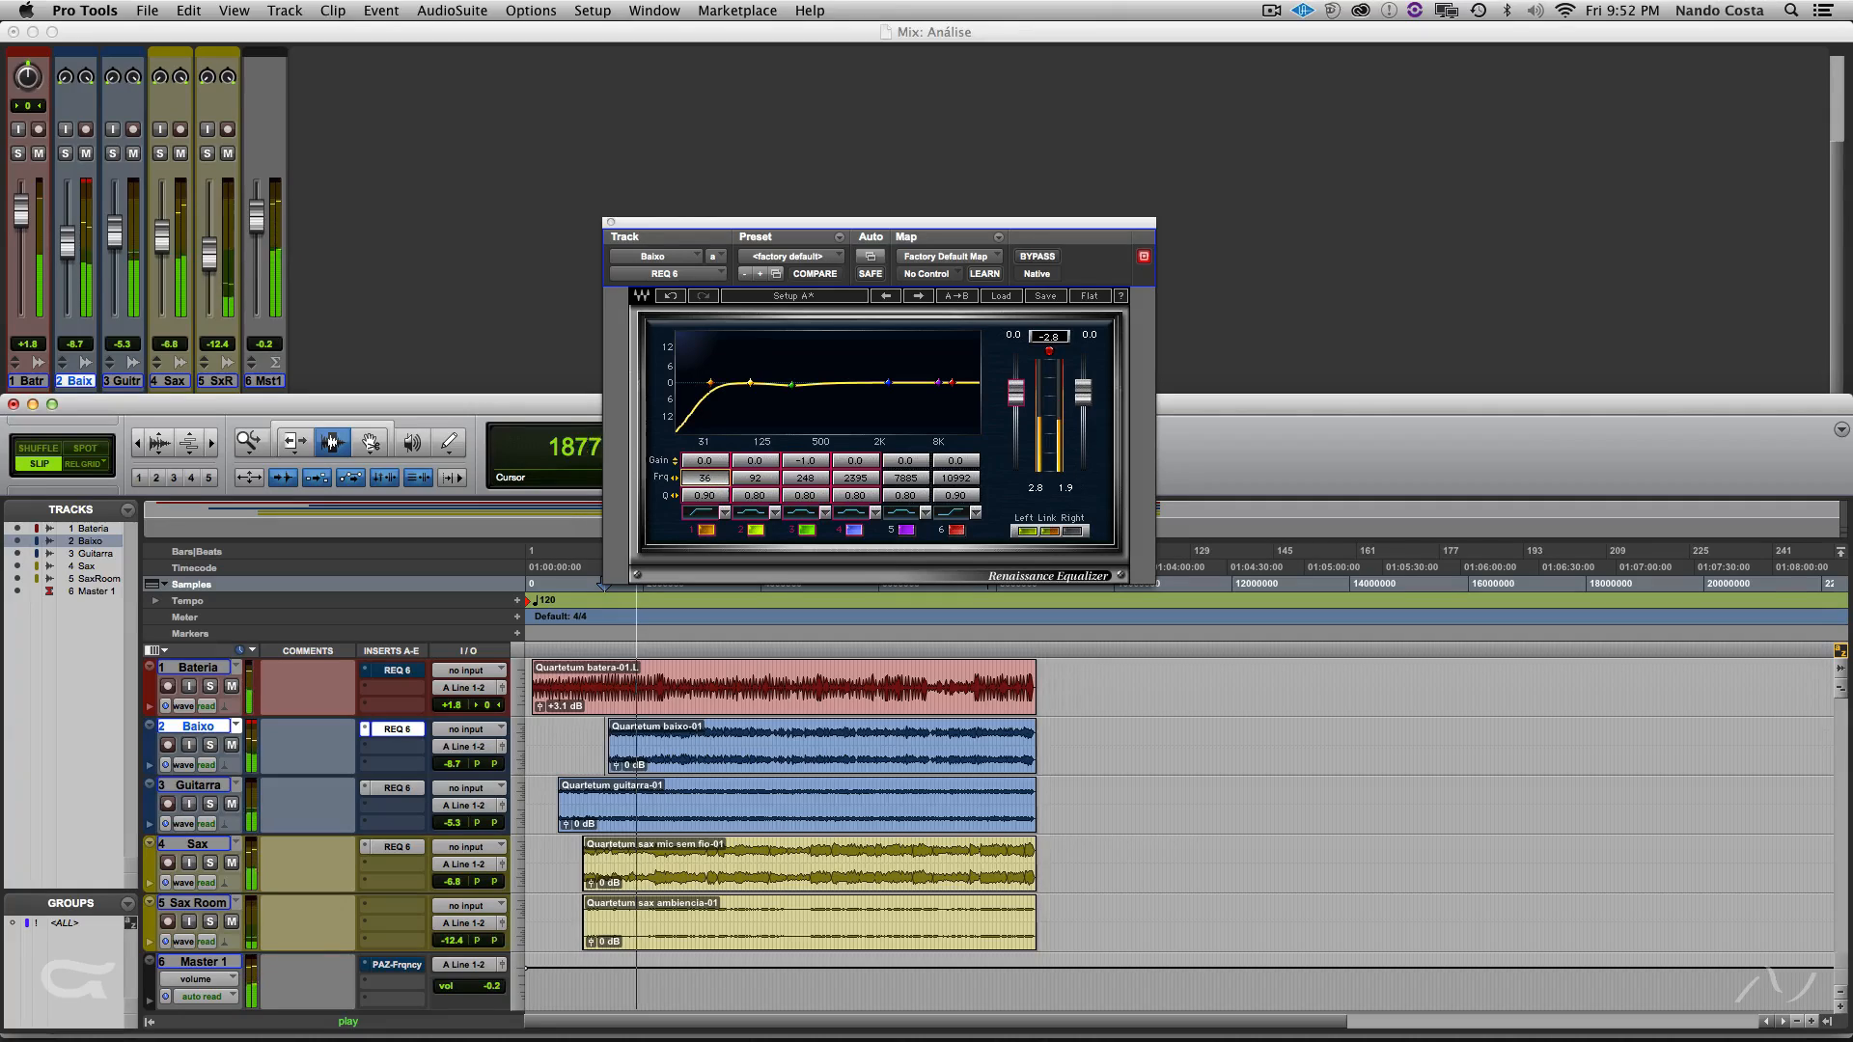
- Enable band 6's high cut at 12161 Hz on the Baixo equalizer, and try a 1.3 dB cut on band 3 before undoing it
{"action": "left_click", "coordinate": [950, 513]}
{"action": "left_click_drag", "start_coordinate": [956, 479], "coordinate": [960, 483]}
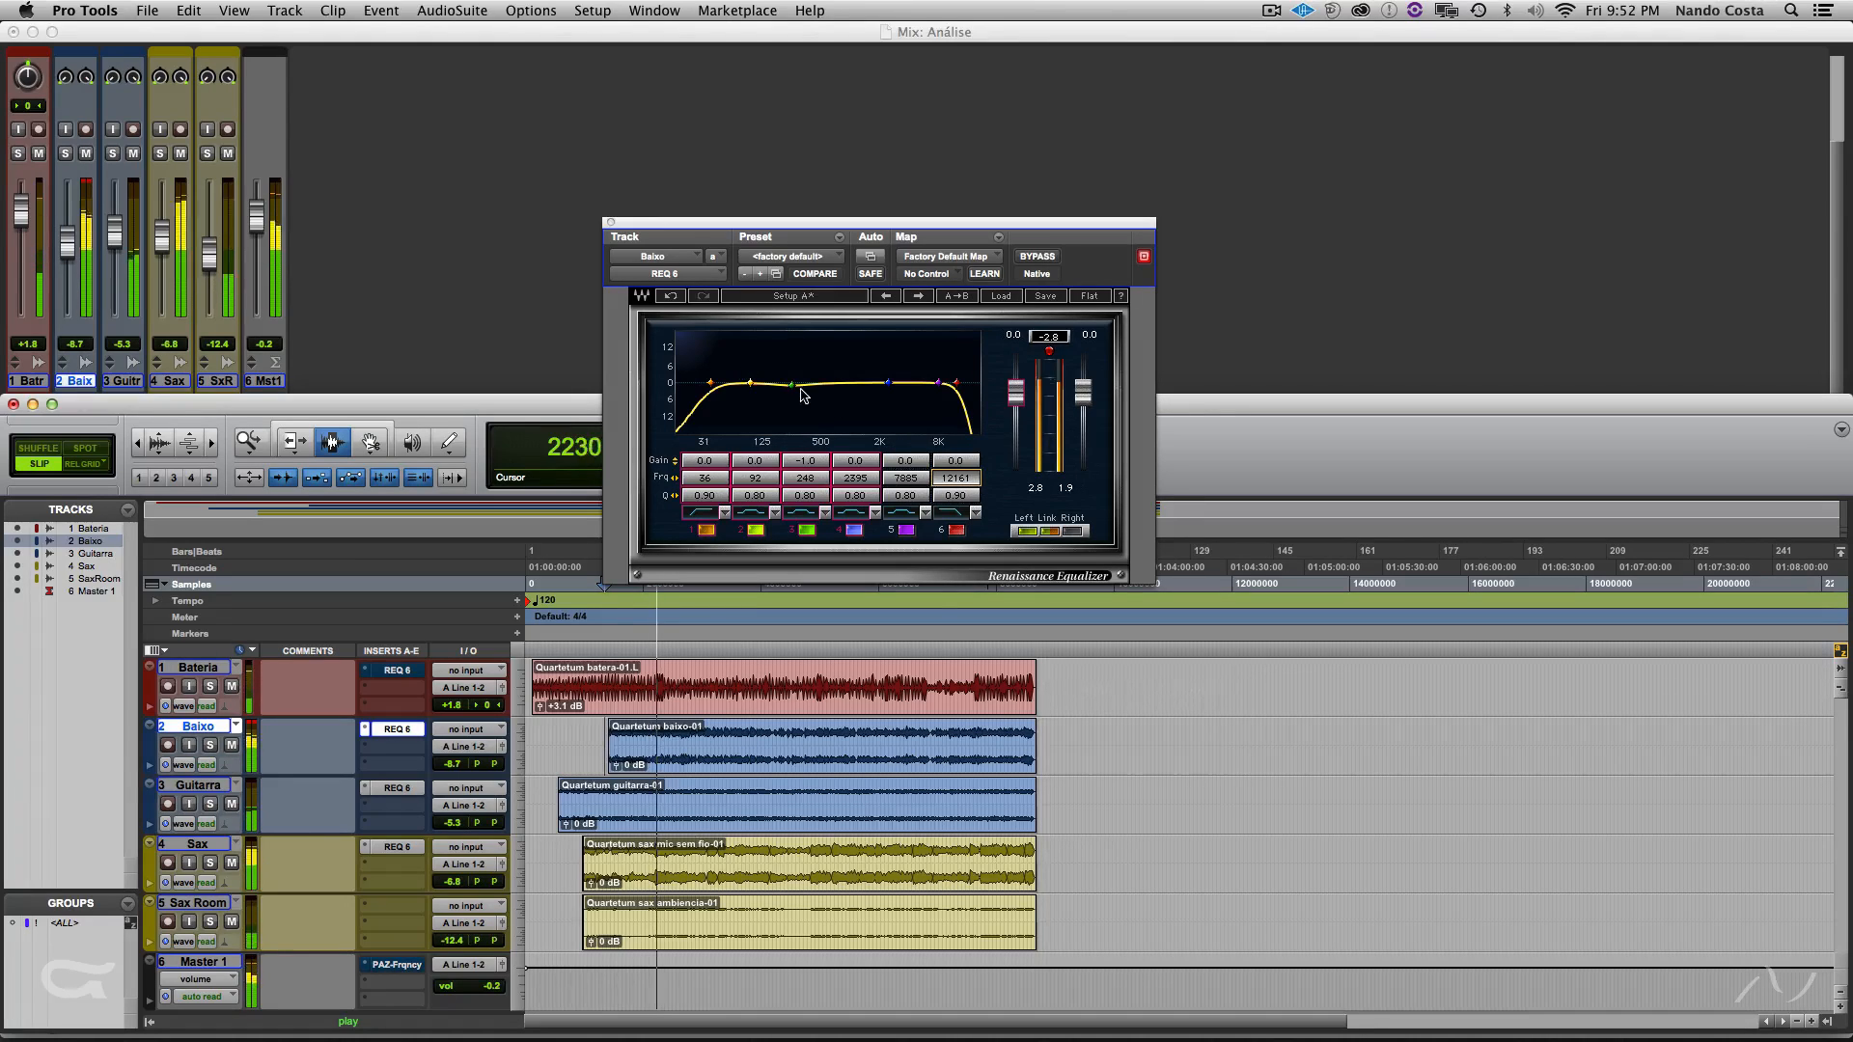
{"action": "left_click_drag", "start_coordinate": [788, 387], "coordinate": [787, 389]}
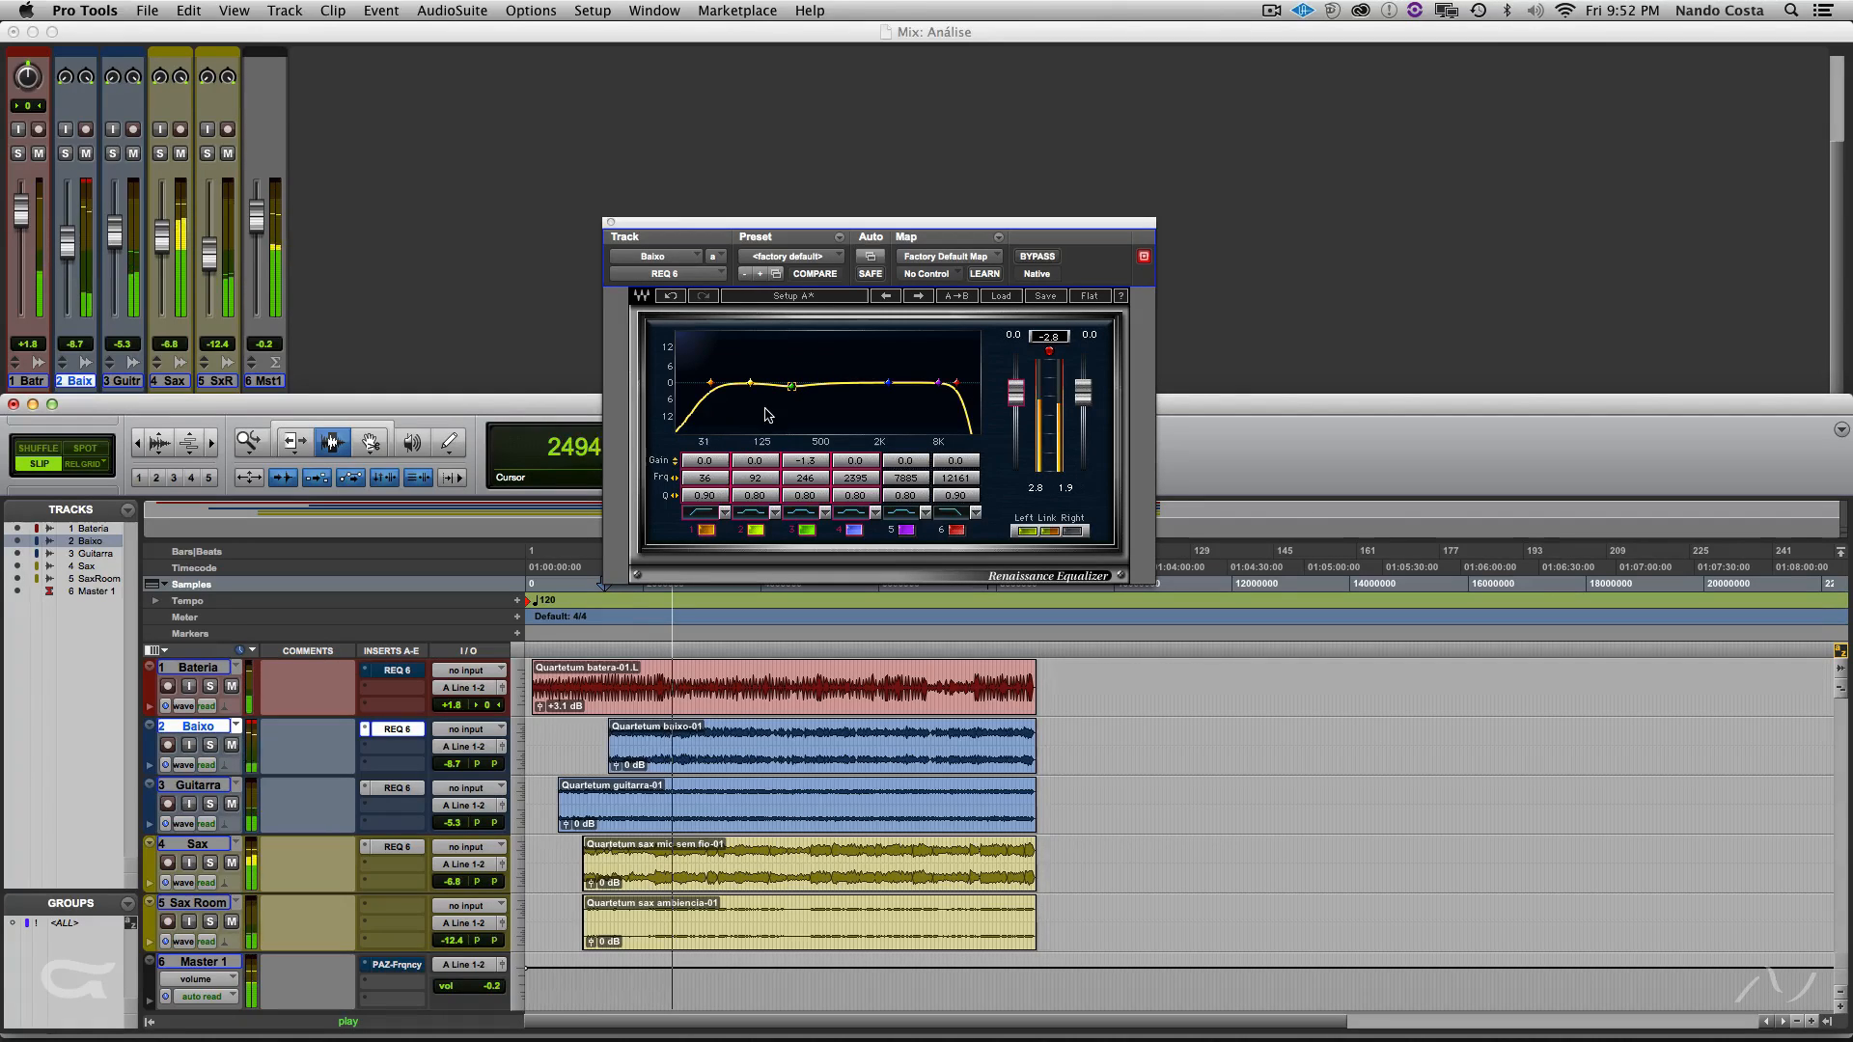
{"action": "left_click", "coordinate": [668, 296]}
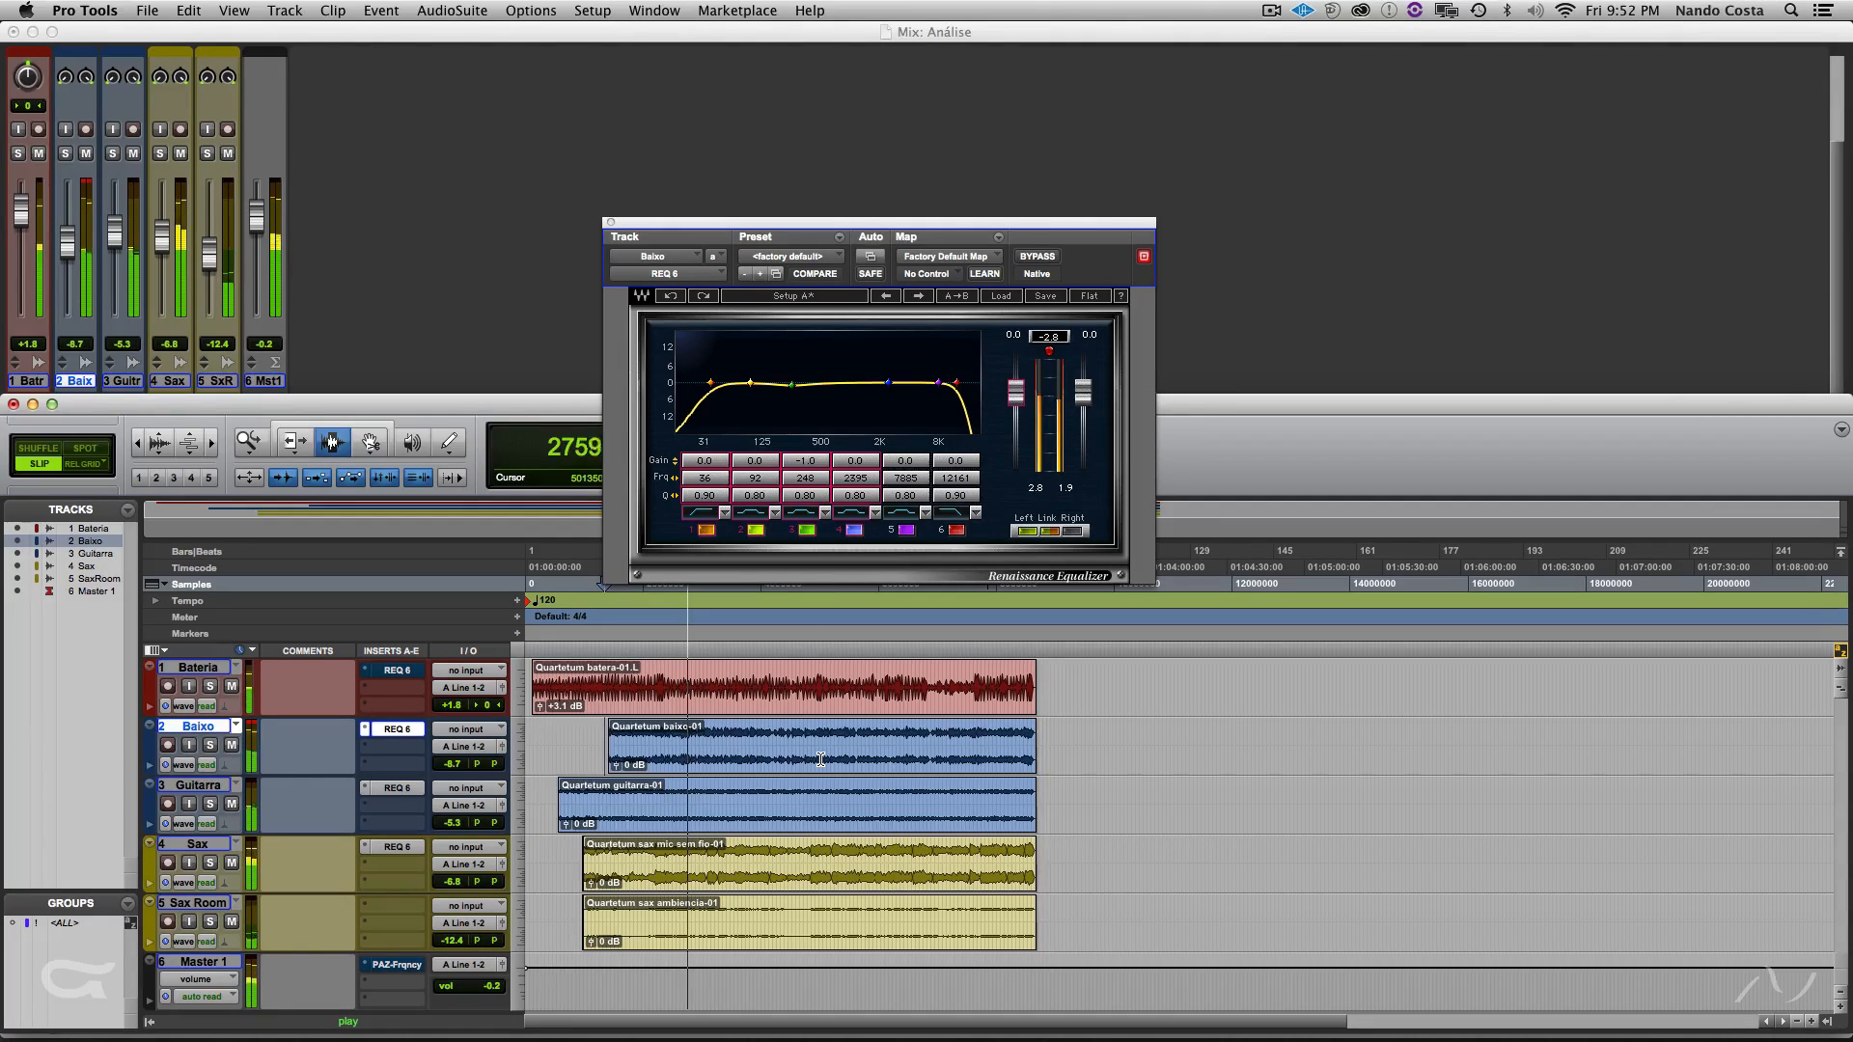
- Stop playback and review the guitar's equalizer settings against the Baixo equalizer's
{"action": "key", "text": "space"}
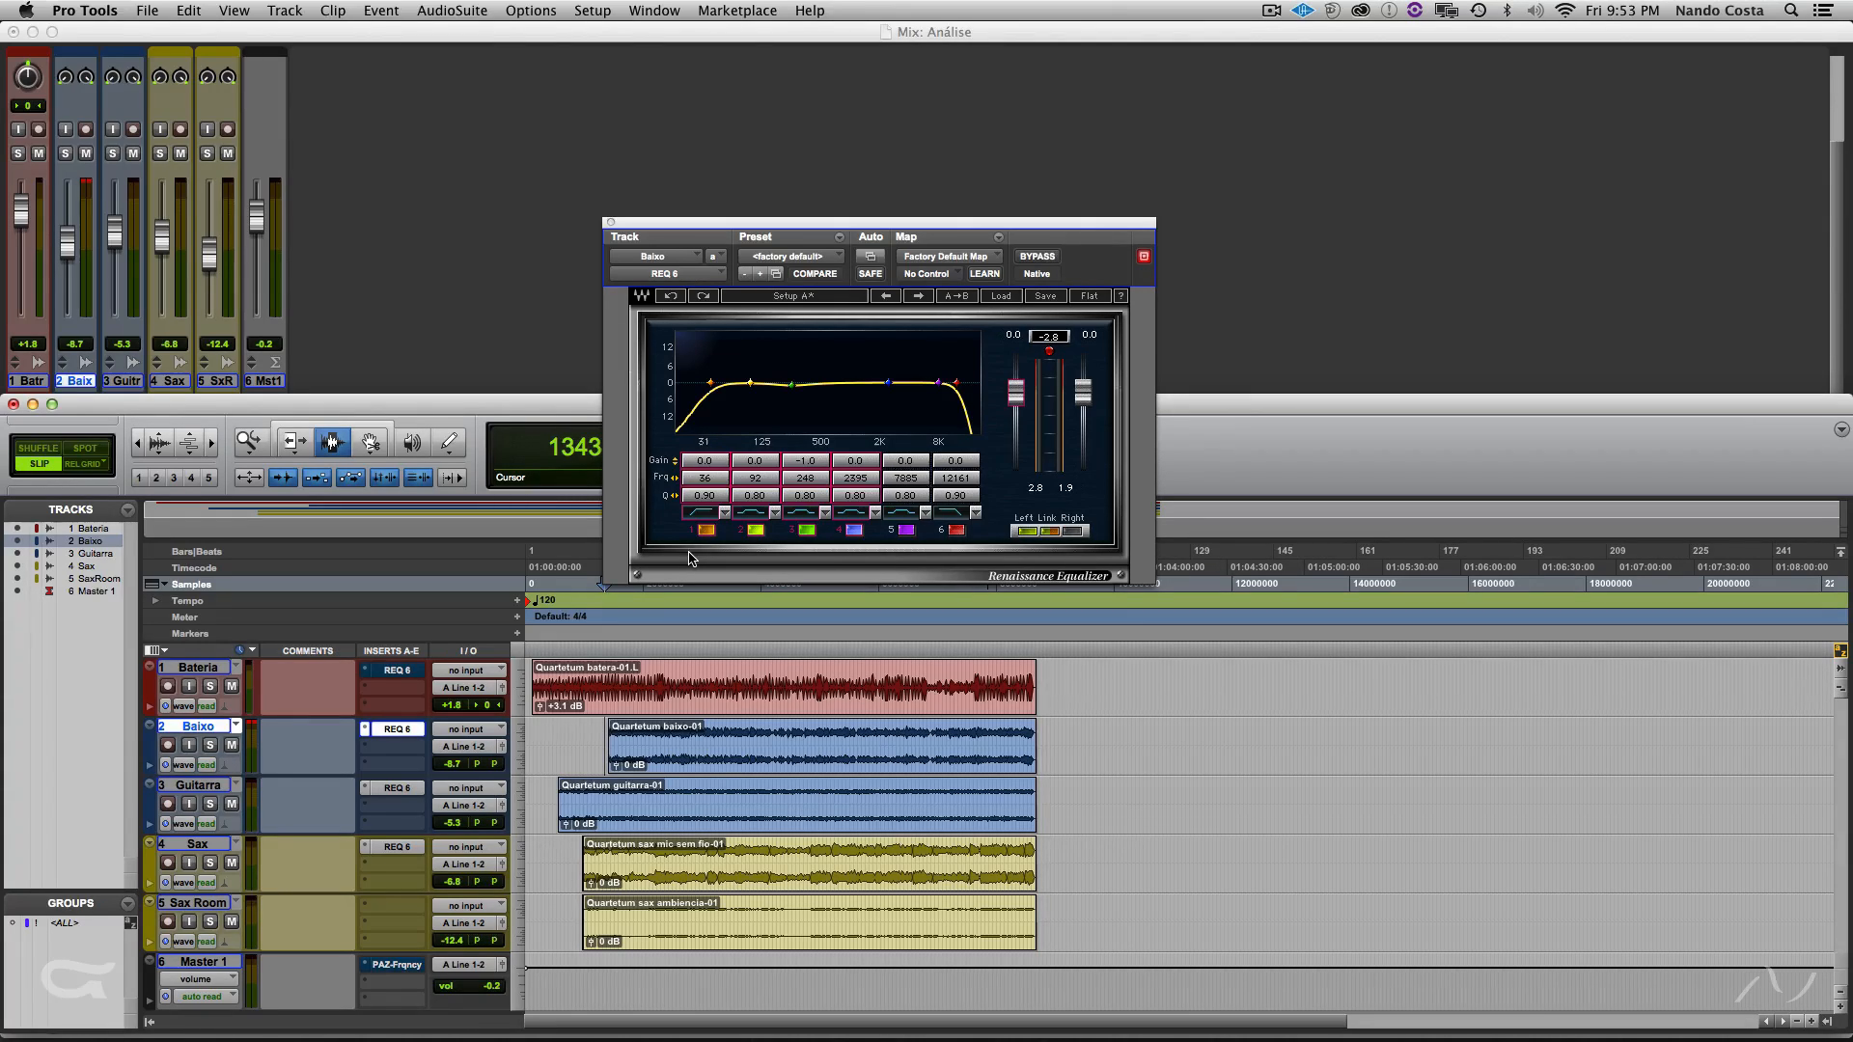
{"action": "left_click", "coordinate": [398, 790]}
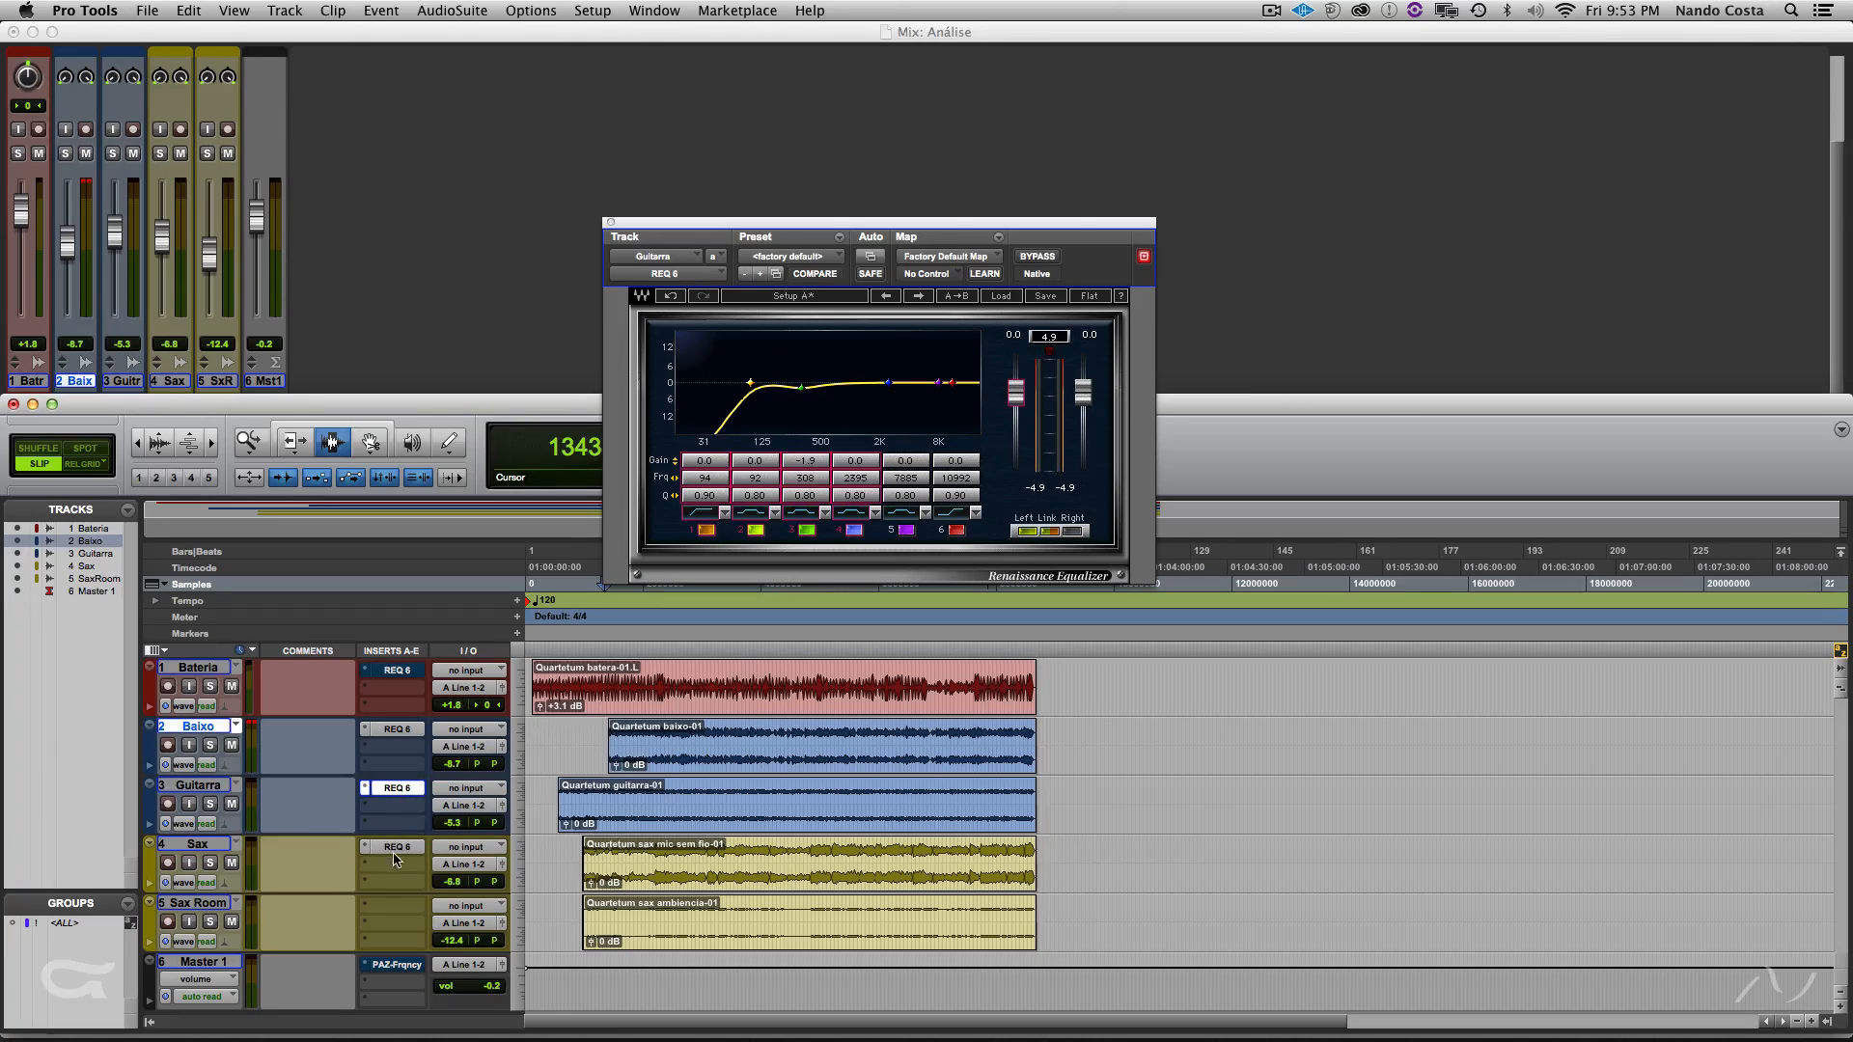
{"action": "left_click", "coordinate": [399, 731]}
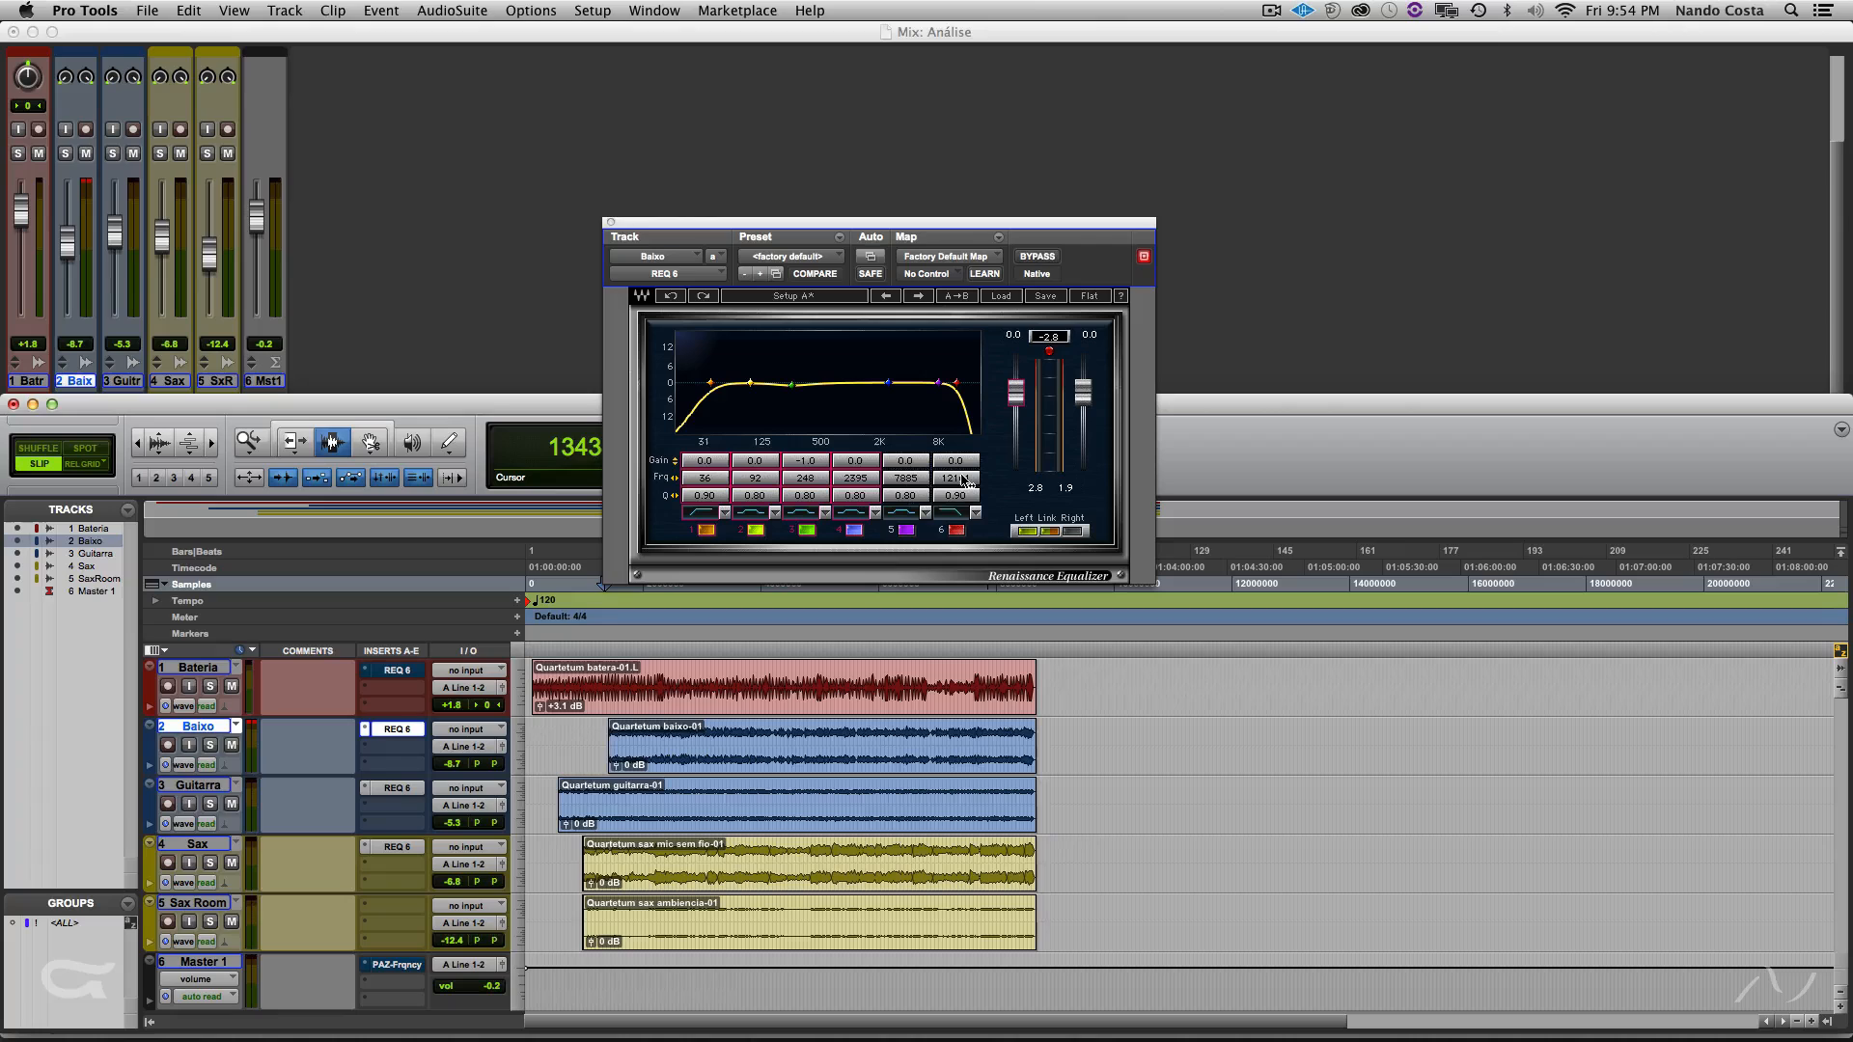
- Try lowering the Baixo equalizer's band 6 high cut to 1520 Hz during playback, and undo the change
{"action": "key", "text": "space"}
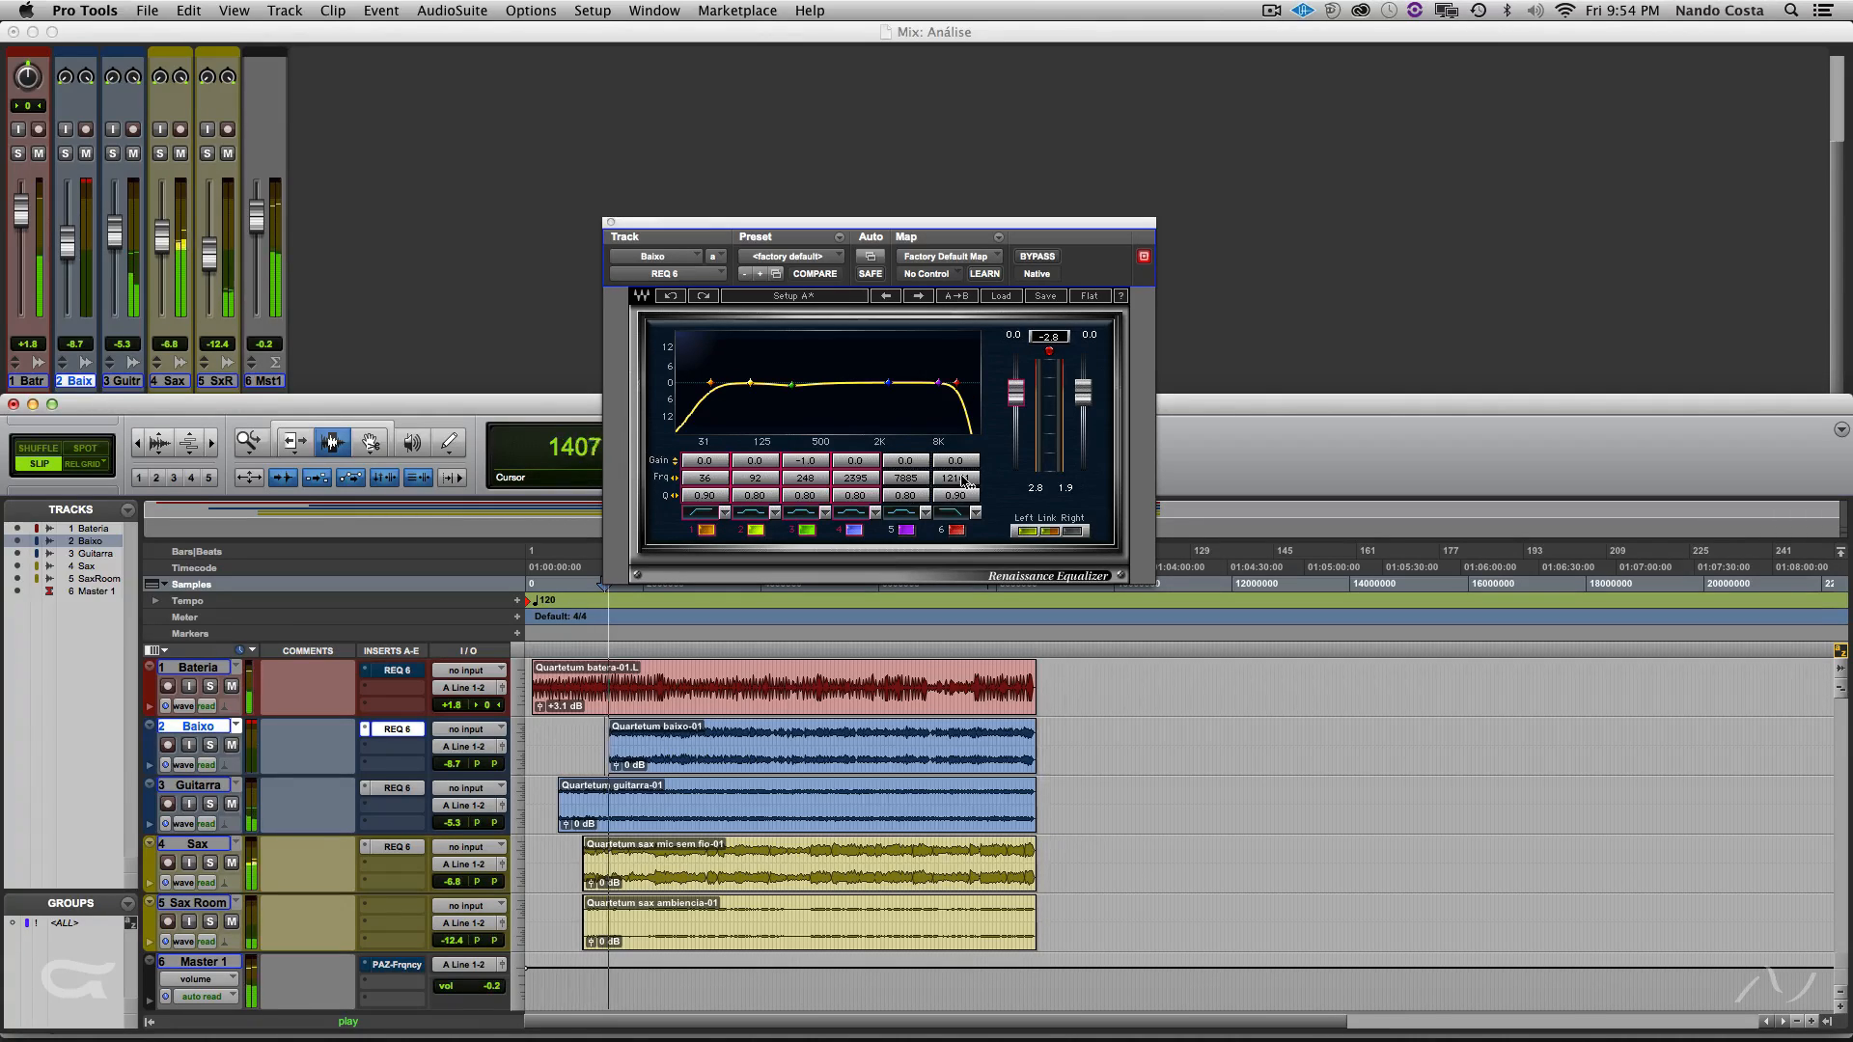
{"action": "left_click_drag", "start_coordinate": [963, 477], "coordinate": [883, 477]}
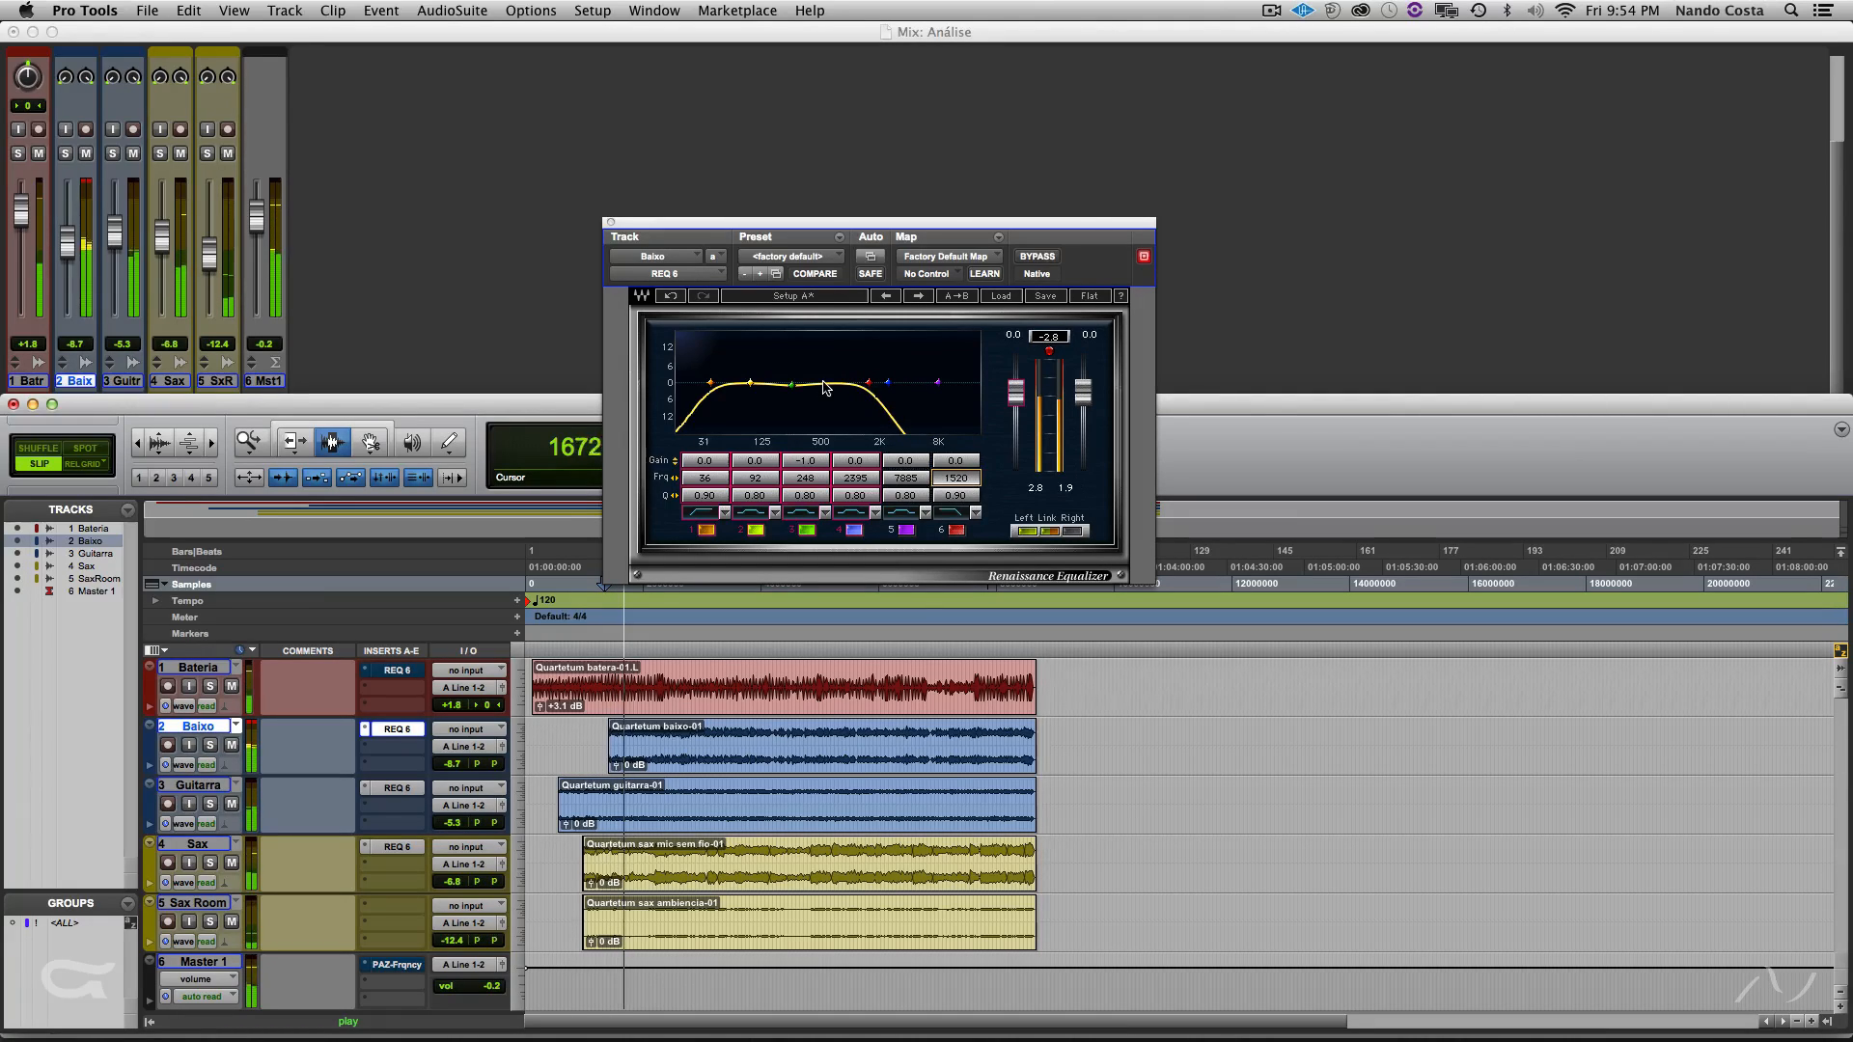
{"action": "key", "text": "space"}
{"action": "left_click", "coordinate": [670, 296]}
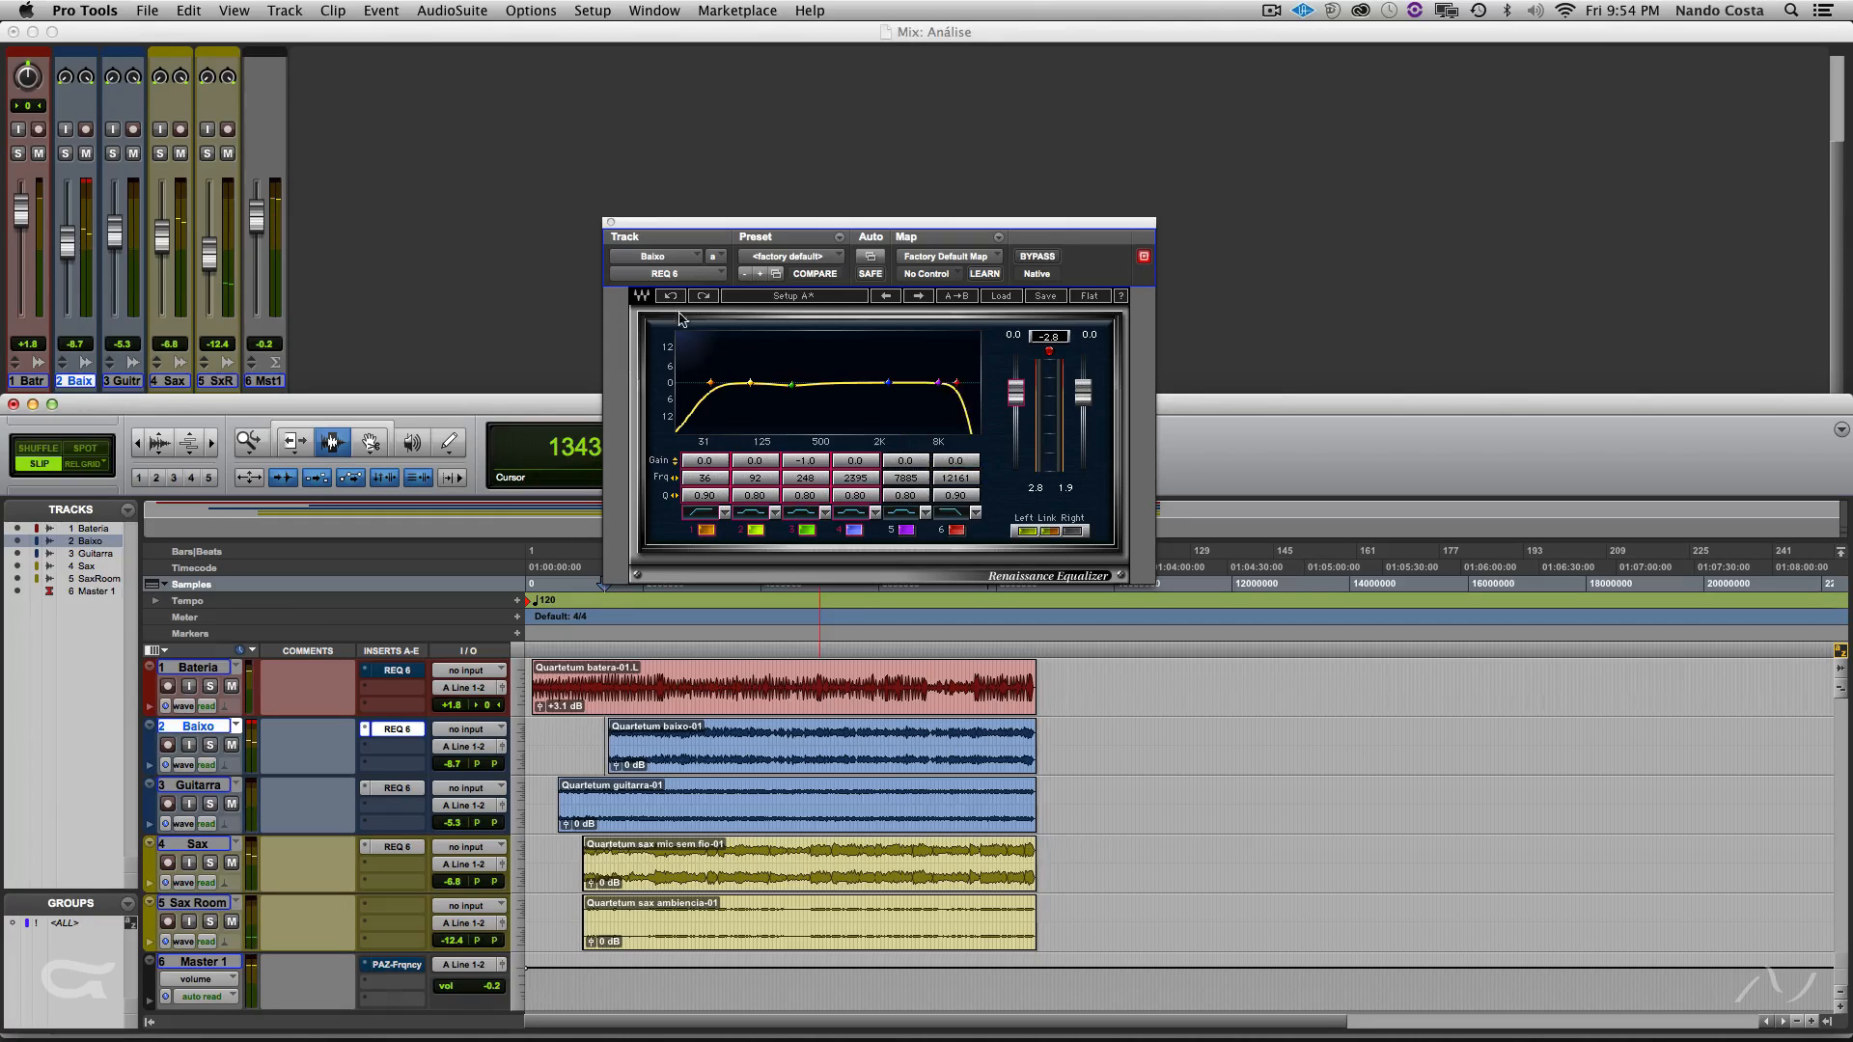
- Try lowering the Baixo equalizer's band 6 high cut to 811 Hz while playing from the bass entry, and undo the change
{"action": "left_click", "coordinate": [615, 734]}
{"action": "key", "text": "space"}
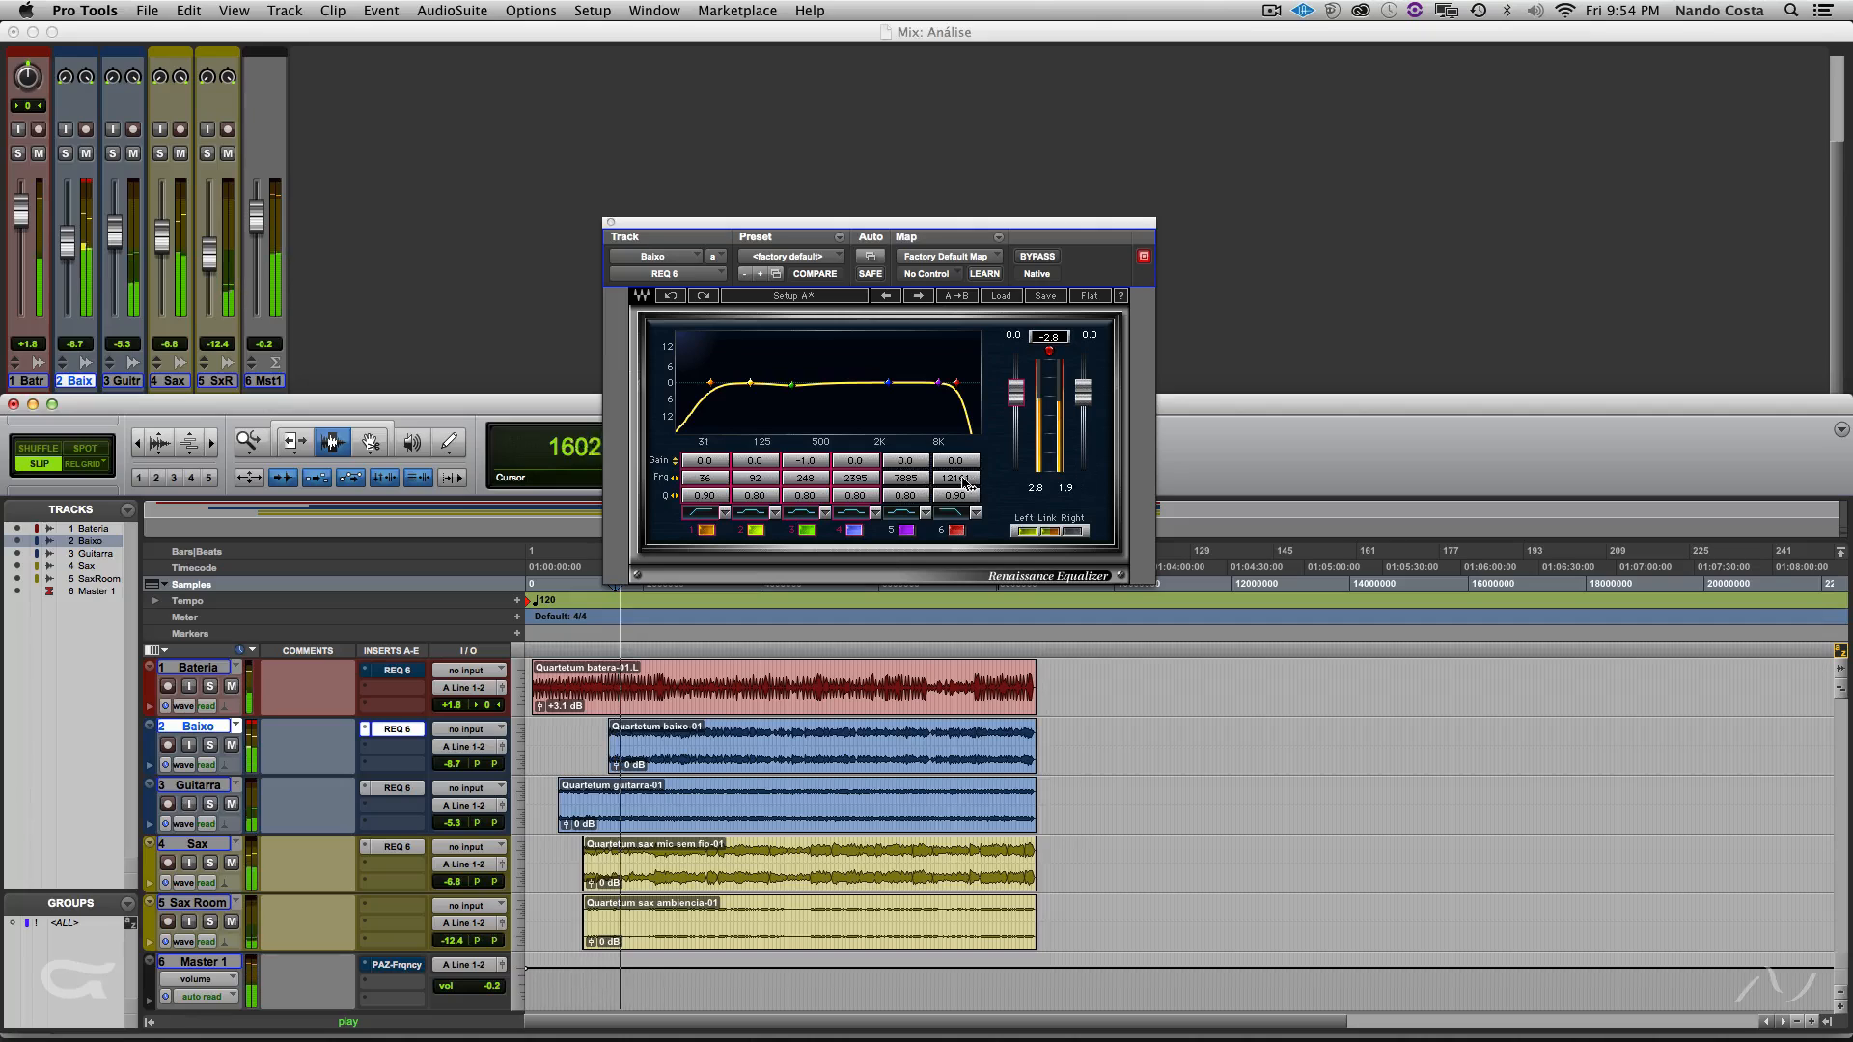
{"action": "scroll", "coordinate": [965, 483], "scroll_direction": "down", "scroll_amount": 5}
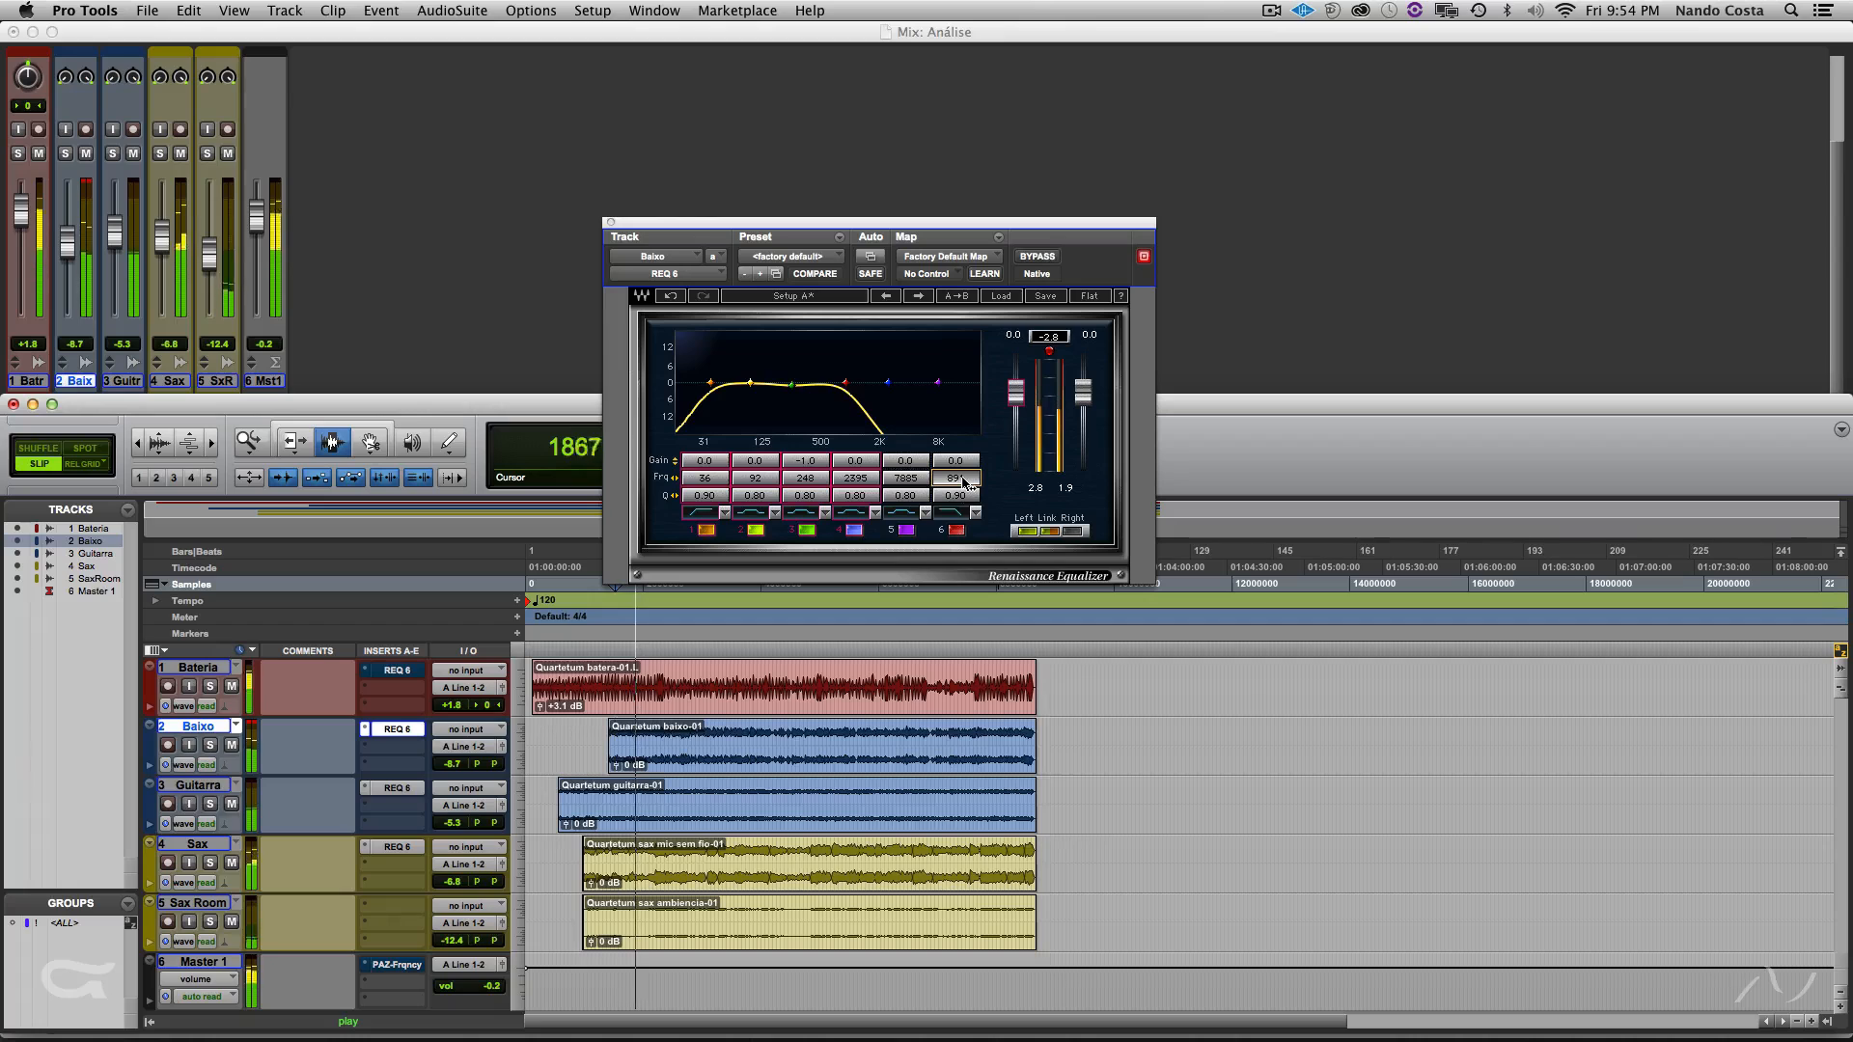
{"action": "left_click", "coordinate": [668, 297]}
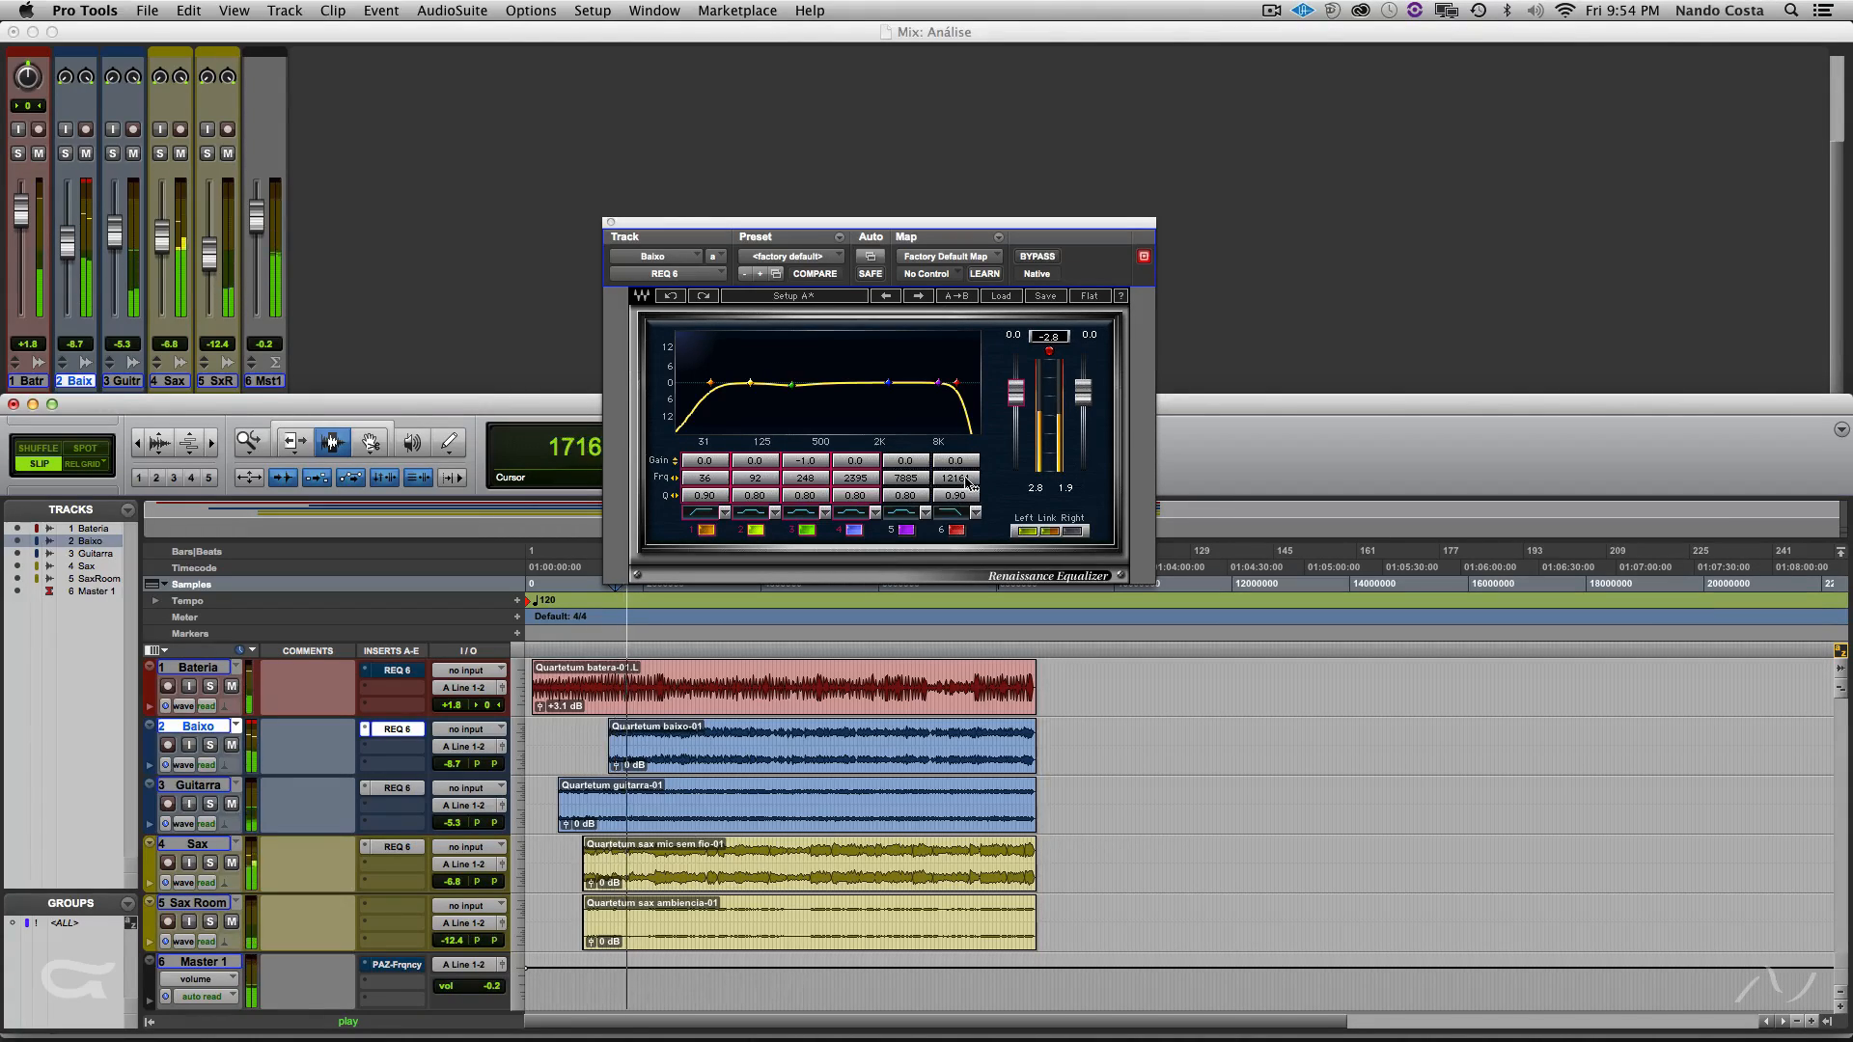
{"action": "left_click_drag", "start_coordinate": [959, 480], "coordinate": [850, 480]}
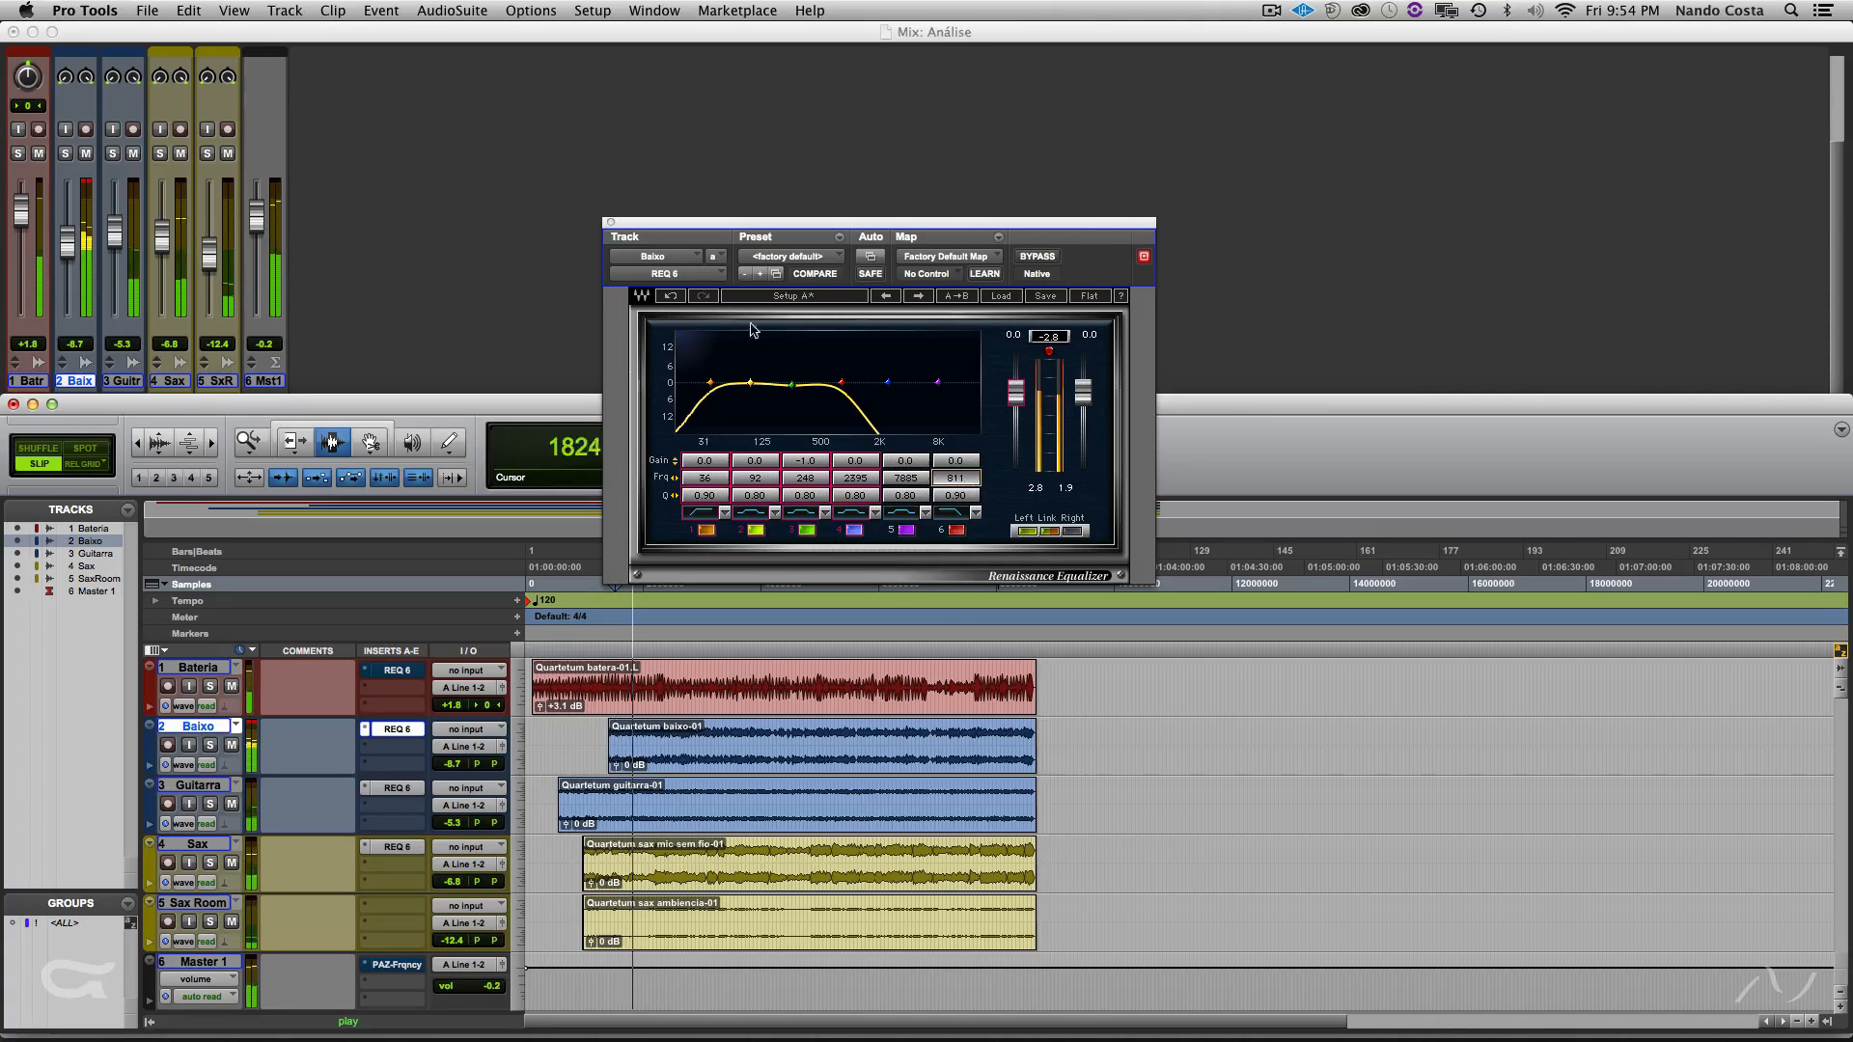
{"action": "key", "text": "space"}
{"action": "left_click", "coordinate": [668, 298]}
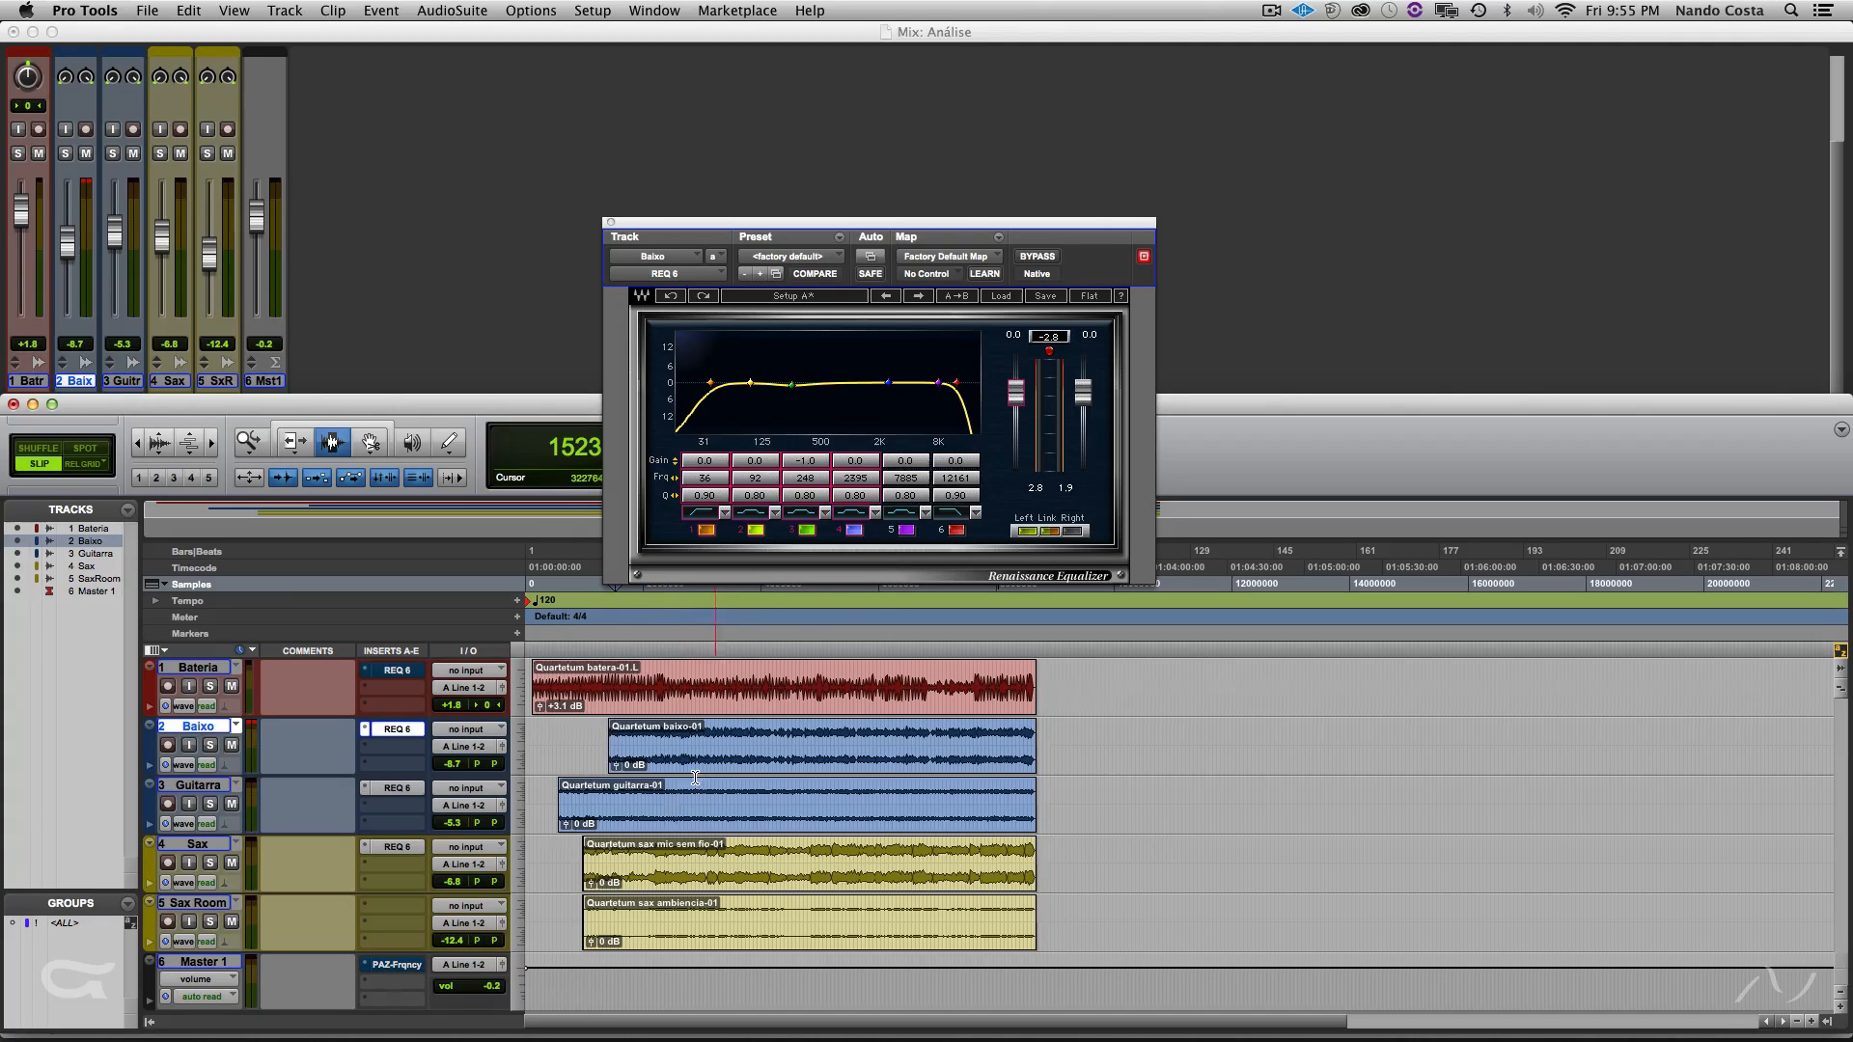
- Bypass the REQ 6 equalizers on Baixo, Guitarra and Sax together, and play the mix from just after the bass entry
{"action": "left_click_drag", "start_coordinate": [608, 734], "coordinate": [697, 867]}
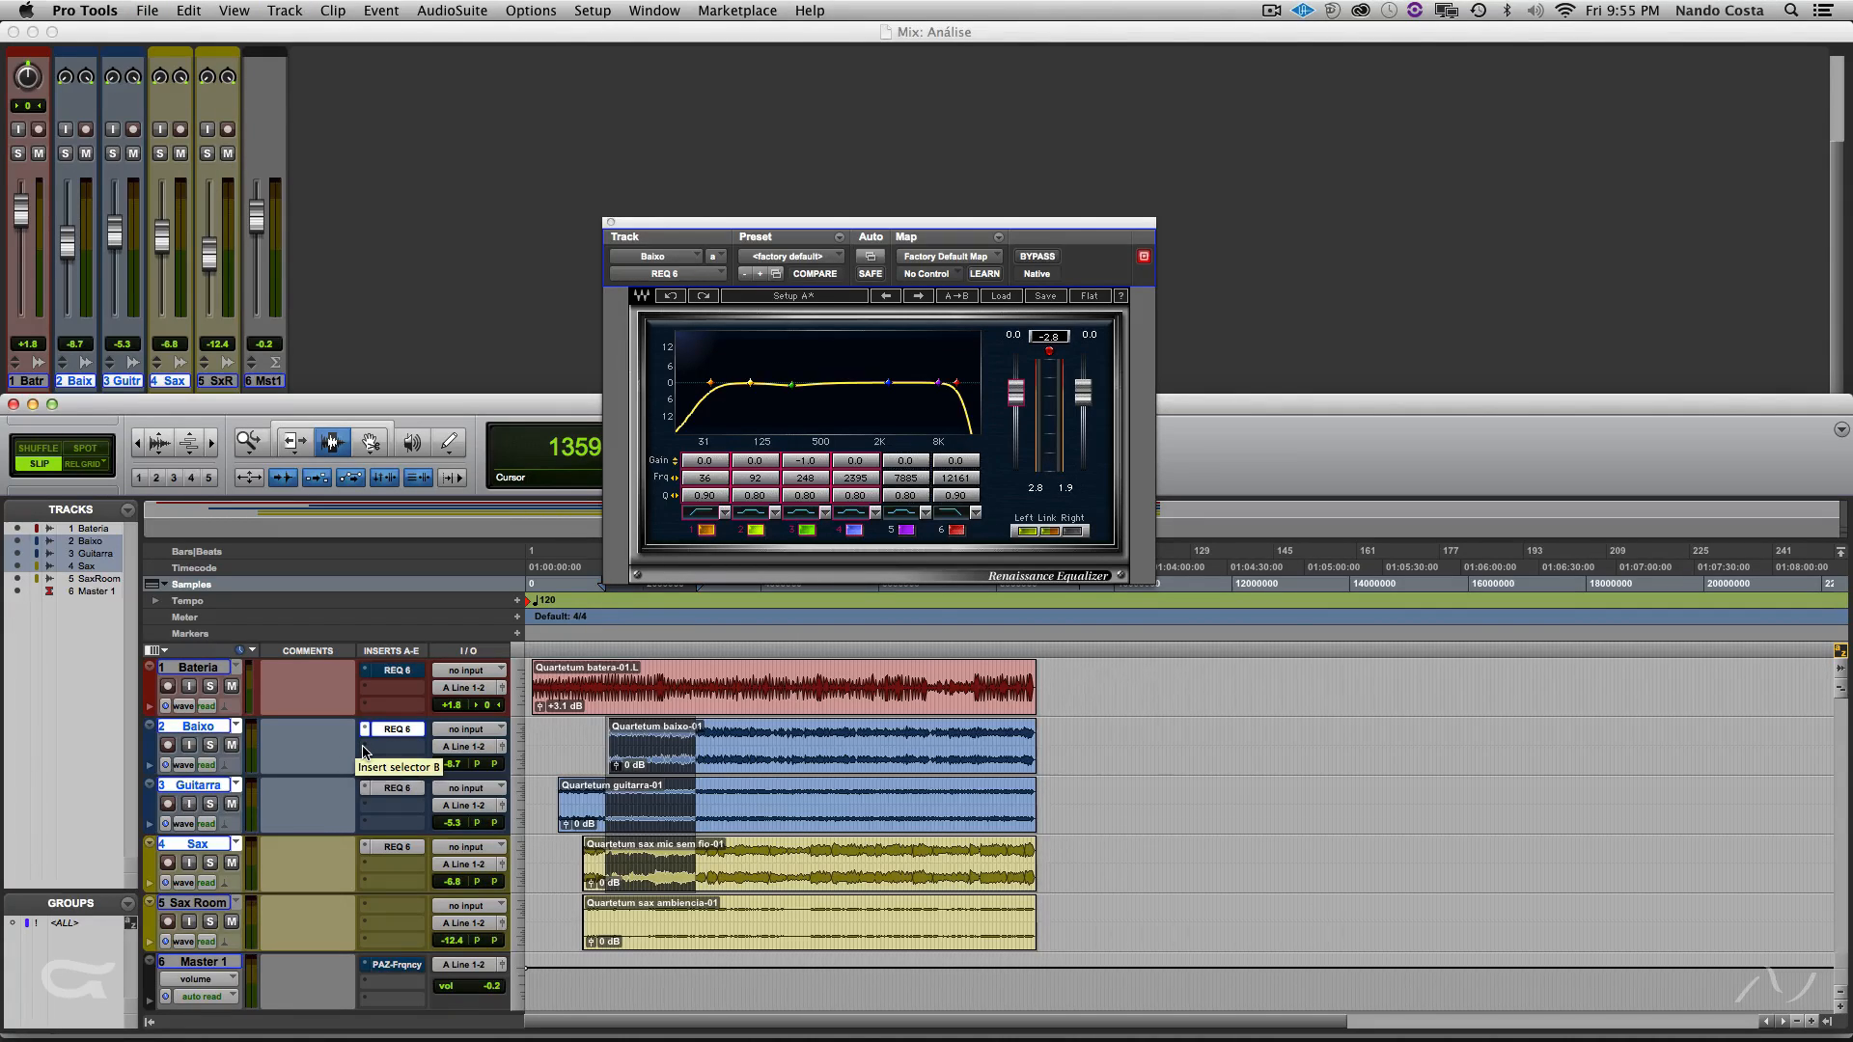
{"action": "left_click", "coordinate": [407, 793], "text": "alt+super"}
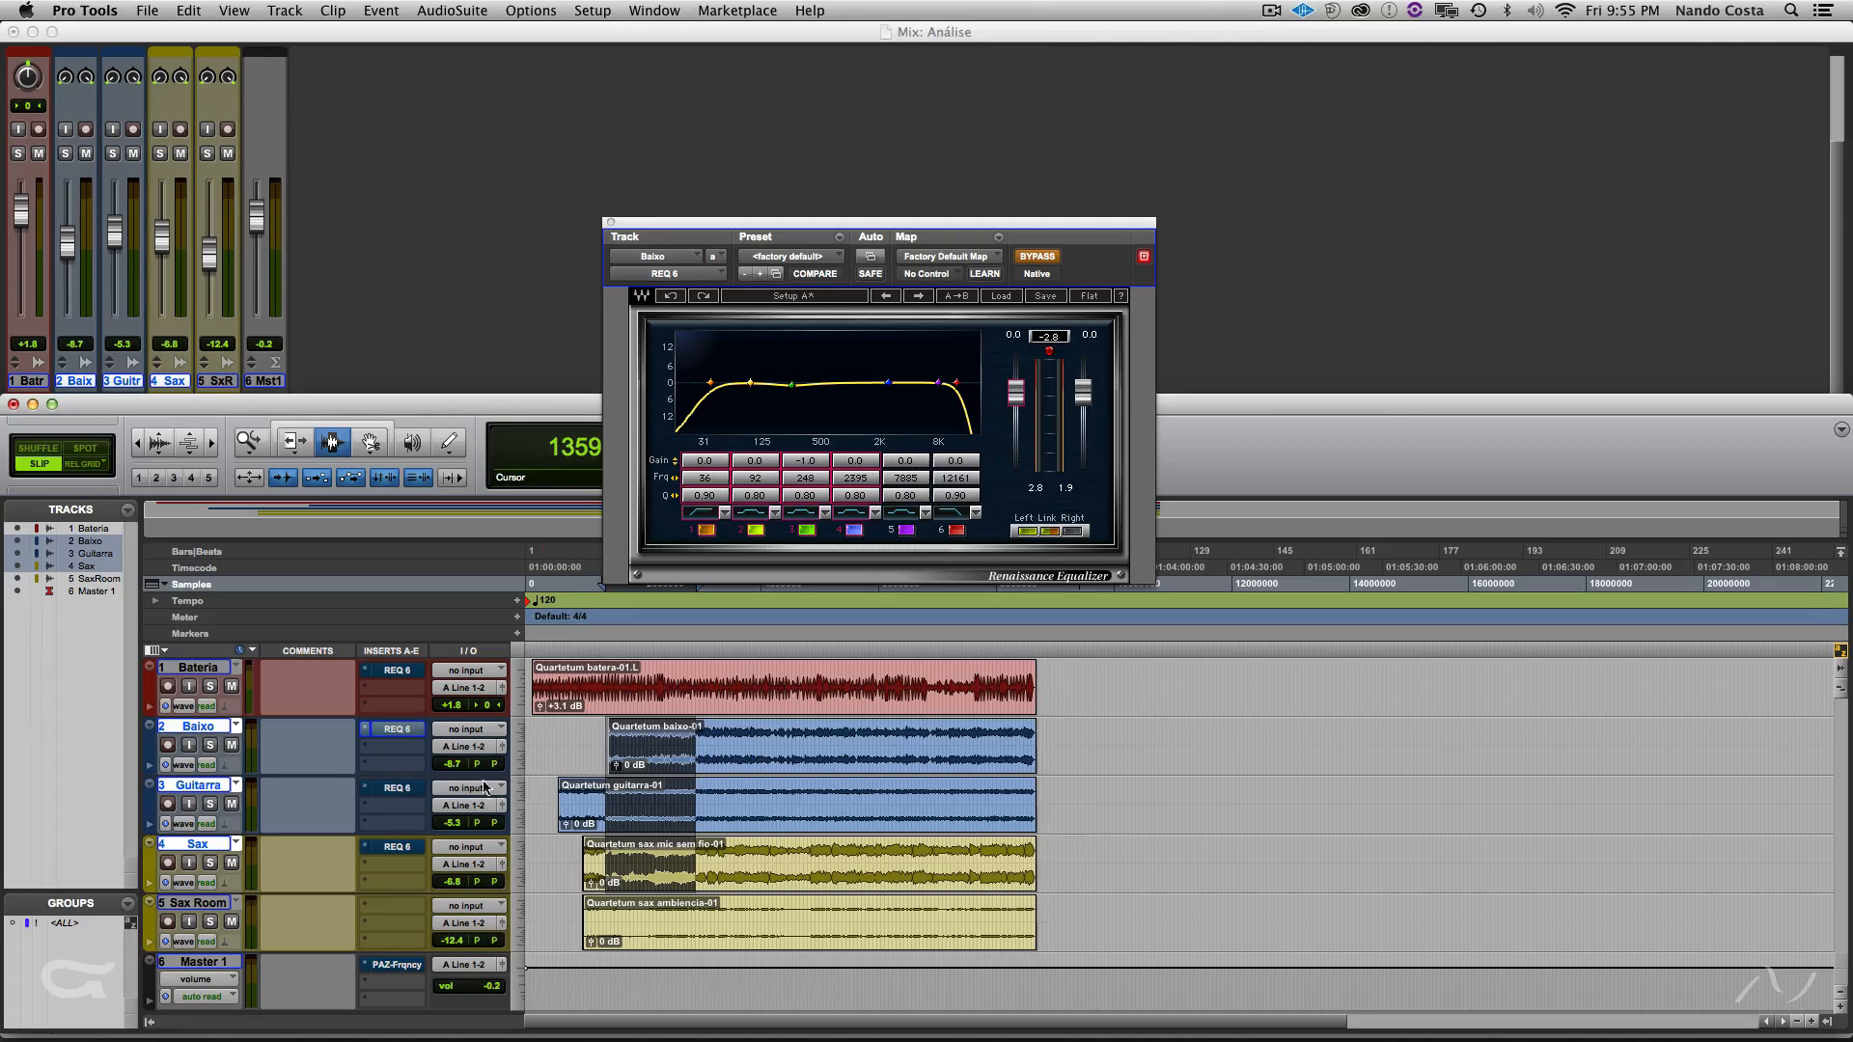
{"action": "left_click", "coordinate": [617, 731]}
{"action": "key", "text": "space"}
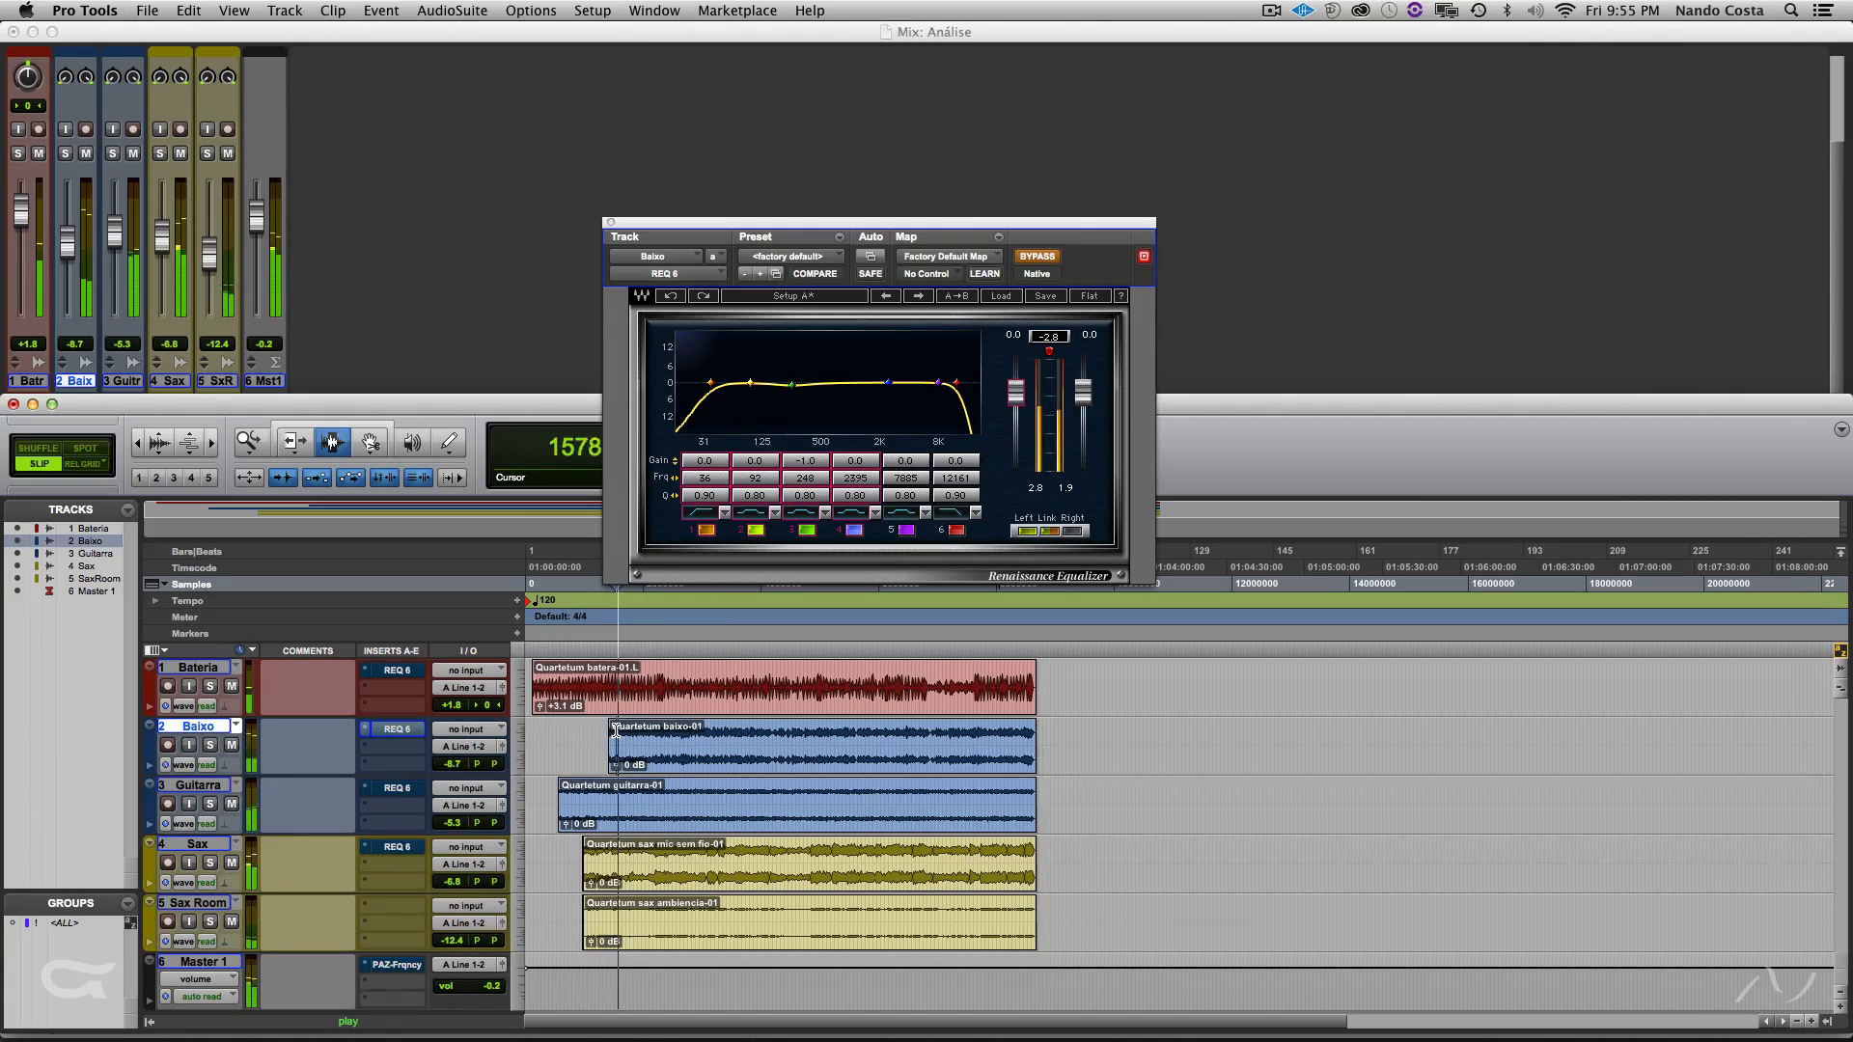
- Reselect a range across Baixo, Guitarra and Sax, reactivate their equalizers, and play the mix to compare it with the bypassed version
{"action": "left_click_drag", "start_coordinate": [617, 731], "coordinate": [792, 919]}
{"action": "left_click_drag", "start_coordinate": [717, 753], "coordinate": [617, 871]}
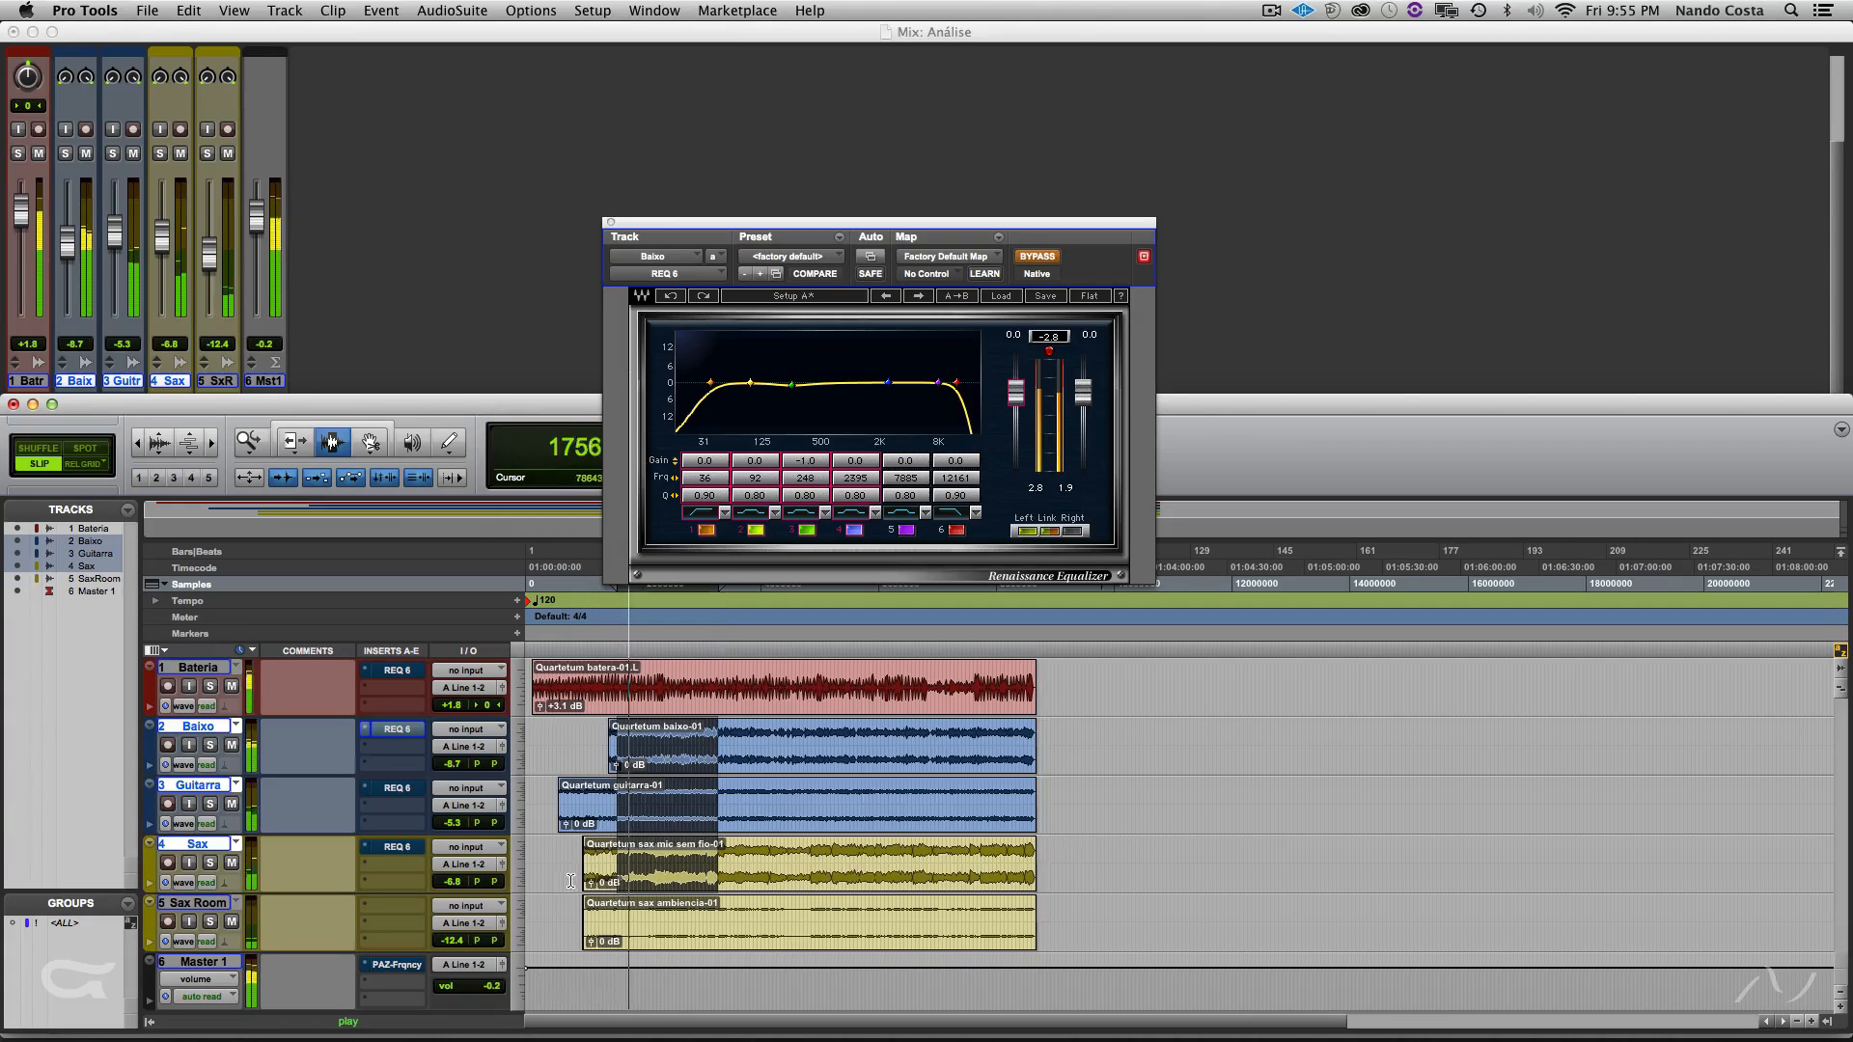
{"action": "key", "text": "space"}
{"action": "left_click", "coordinate": [401, 734], "text": "alt+shift+super"}
{"action": "key", "text": "space"}
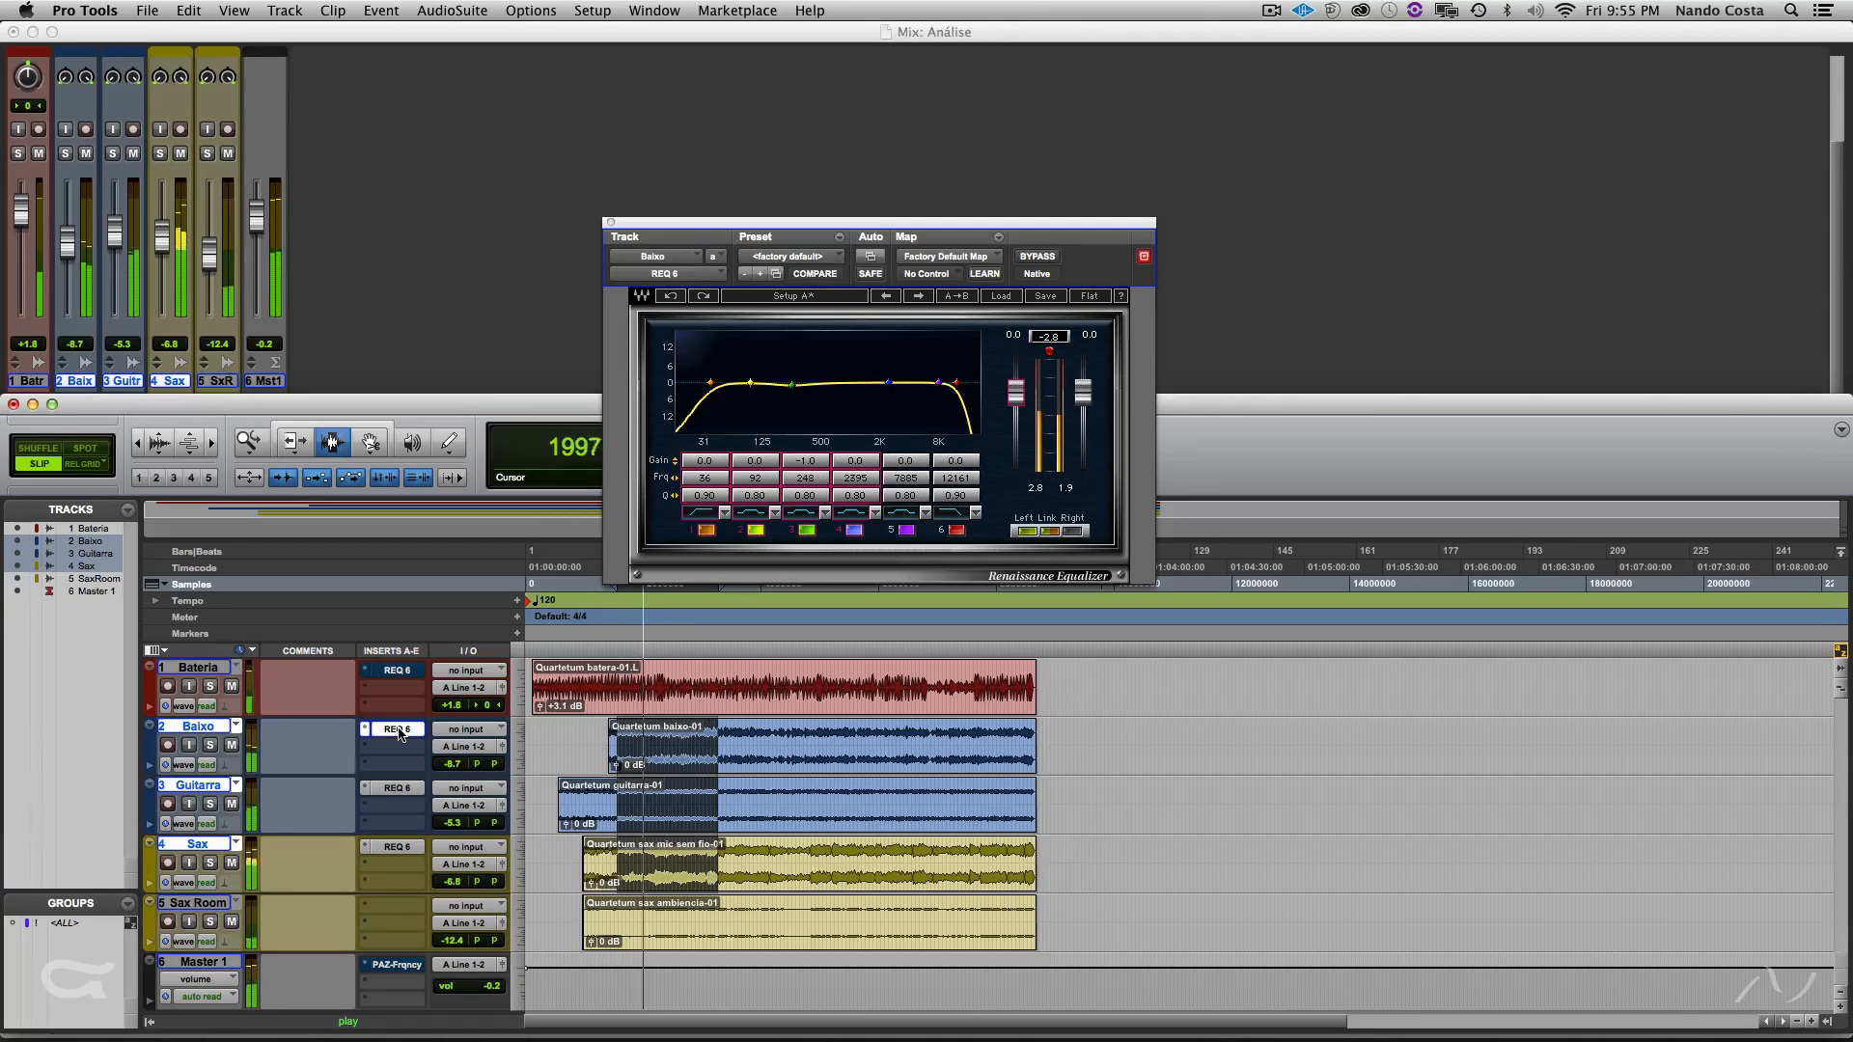
{"action": "key", "text": "space"}
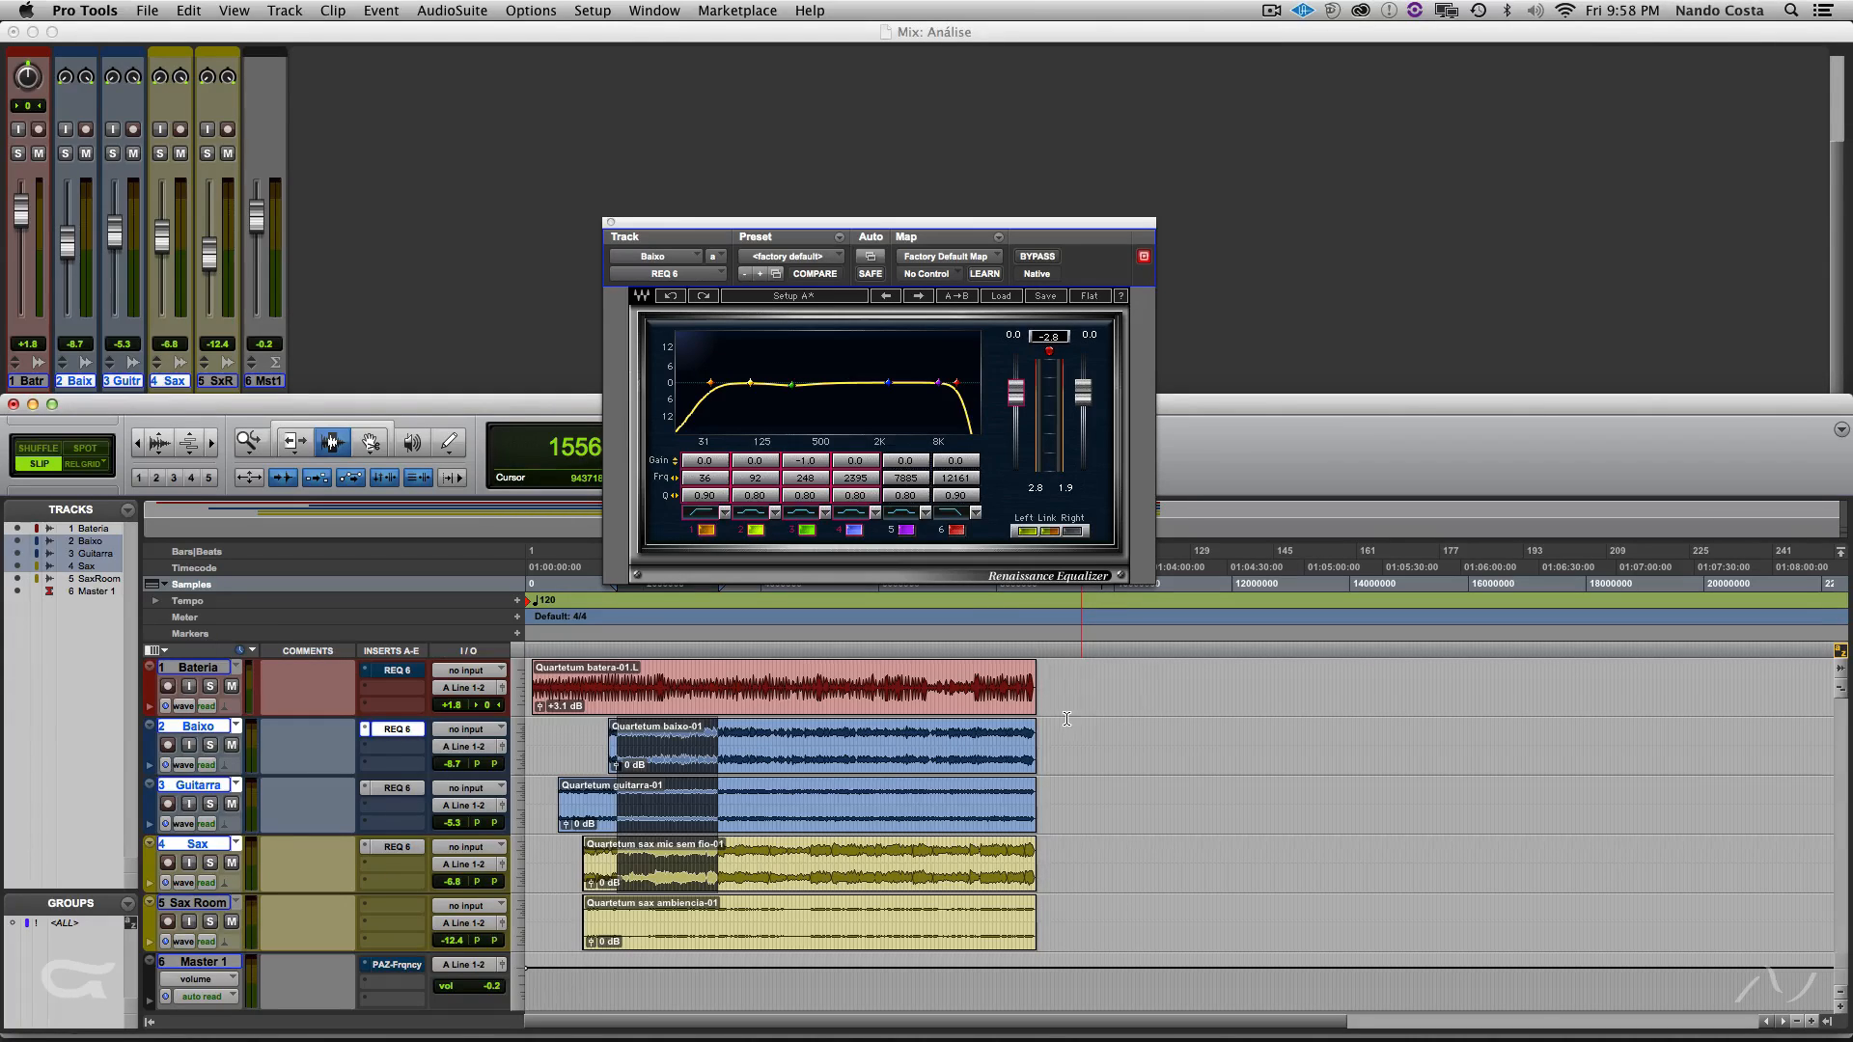
- Close the Baixo equalizer, bypass REQ 6 on Baixo, Guitarra and Sax, and open Master 1's PAZ Frequency analyzer clear of the tracks
{"action": "left_click", "coordinate": [611, 223]}
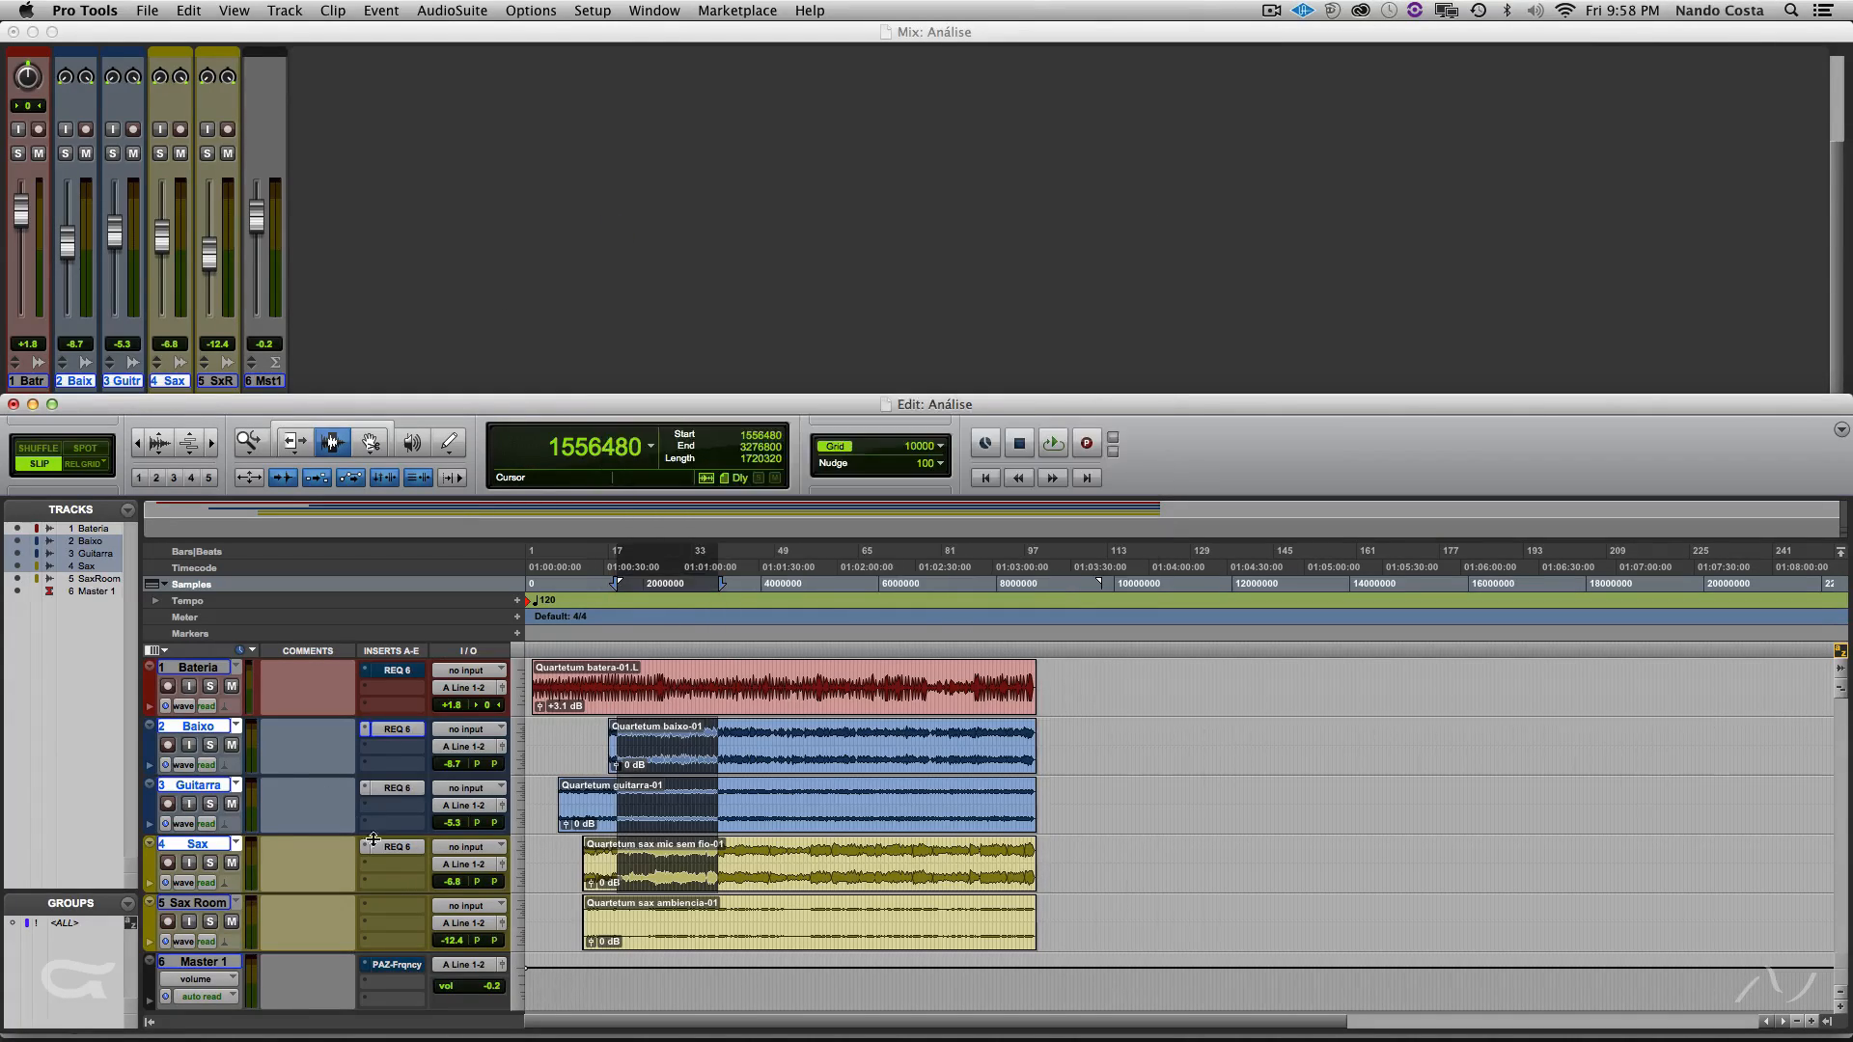
{"action": "left_click", "coordinate": [403, 729], "text": "alt+shift+super"}
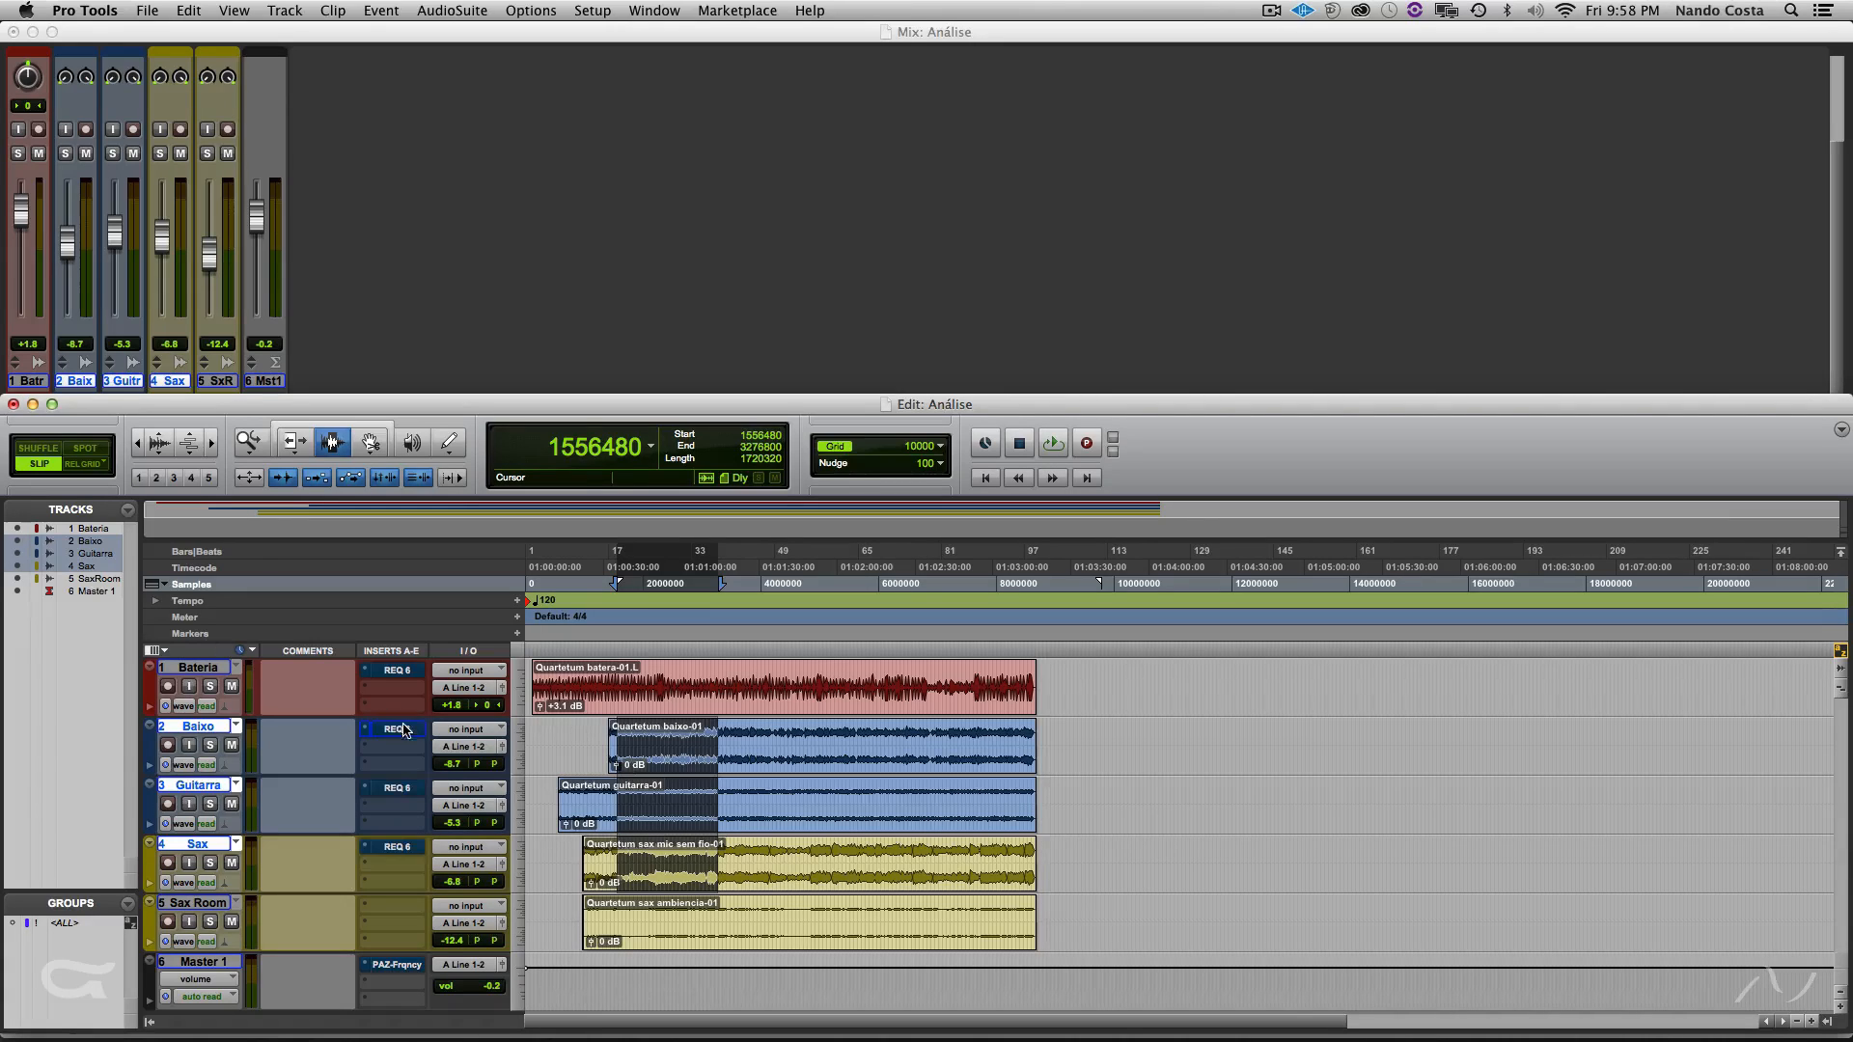
{"action": "left_click", "coordinate": [397, 965]}
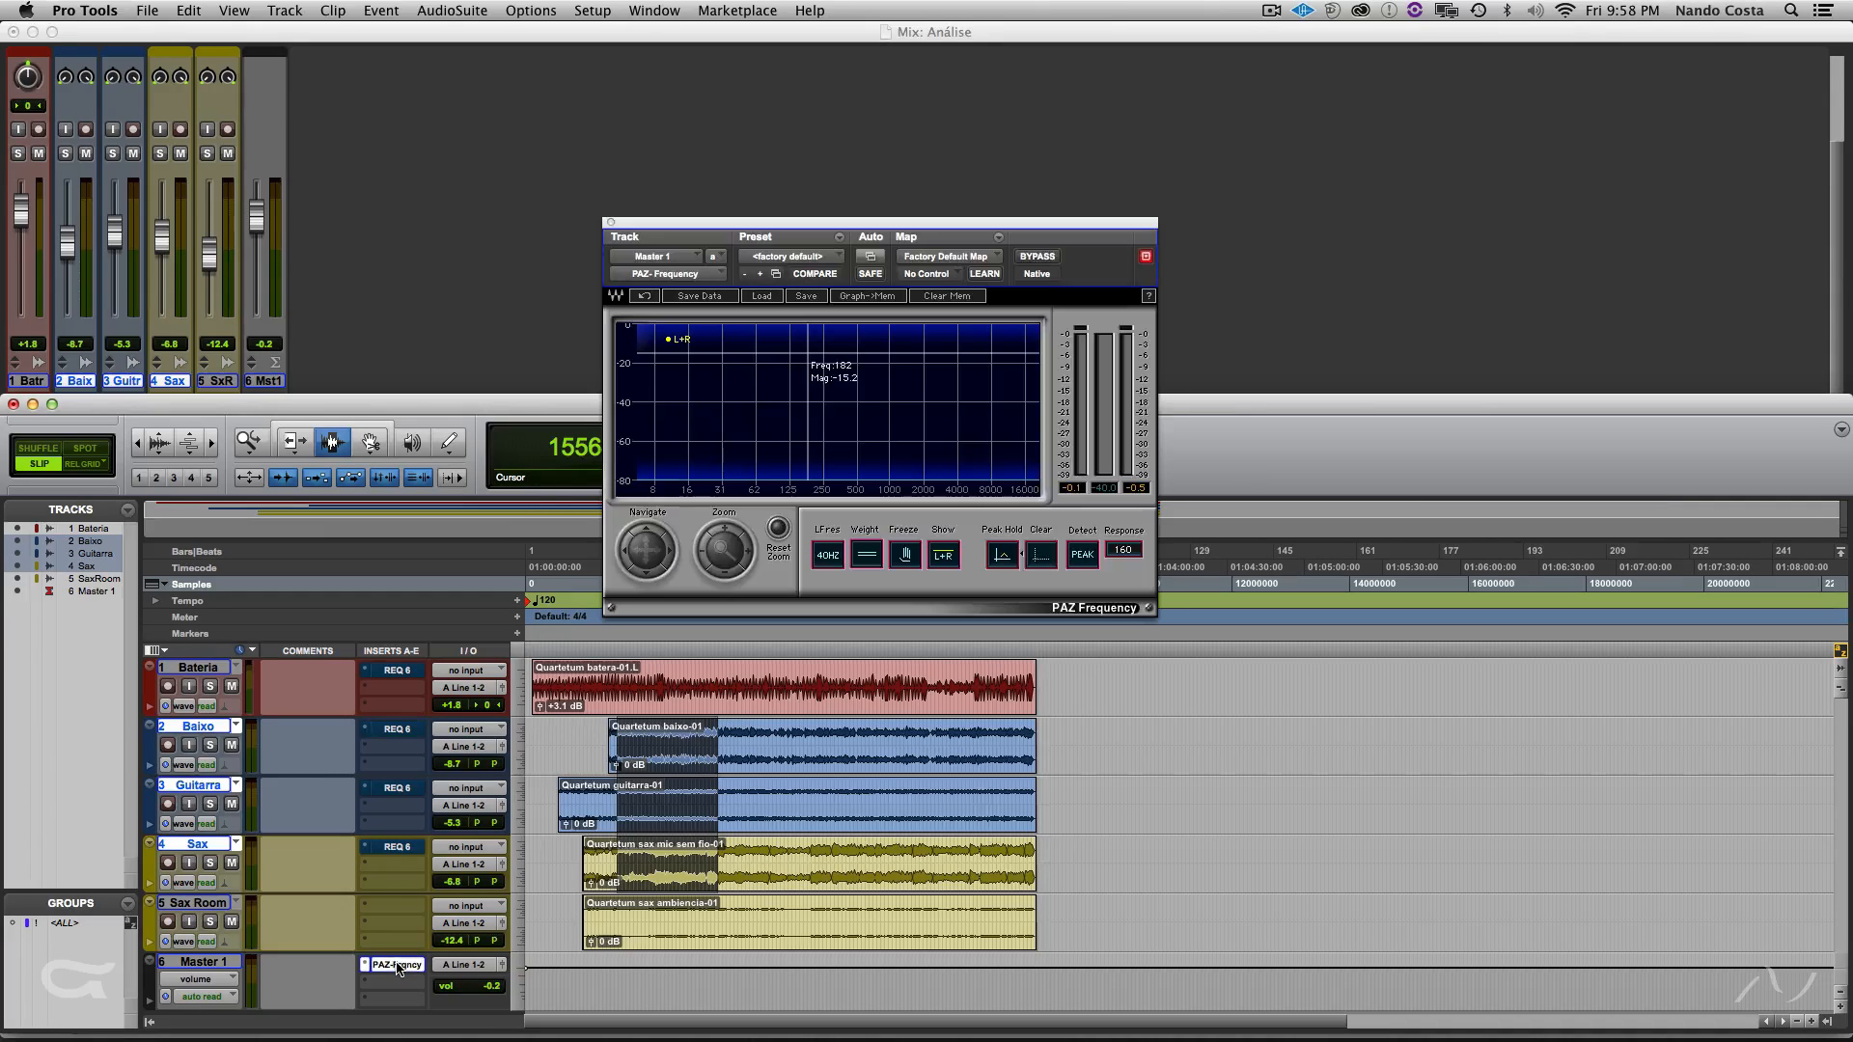
{"action": "left_click_drag", "start_coordinate": [959, 224], "coordinate": [1544, 61]}
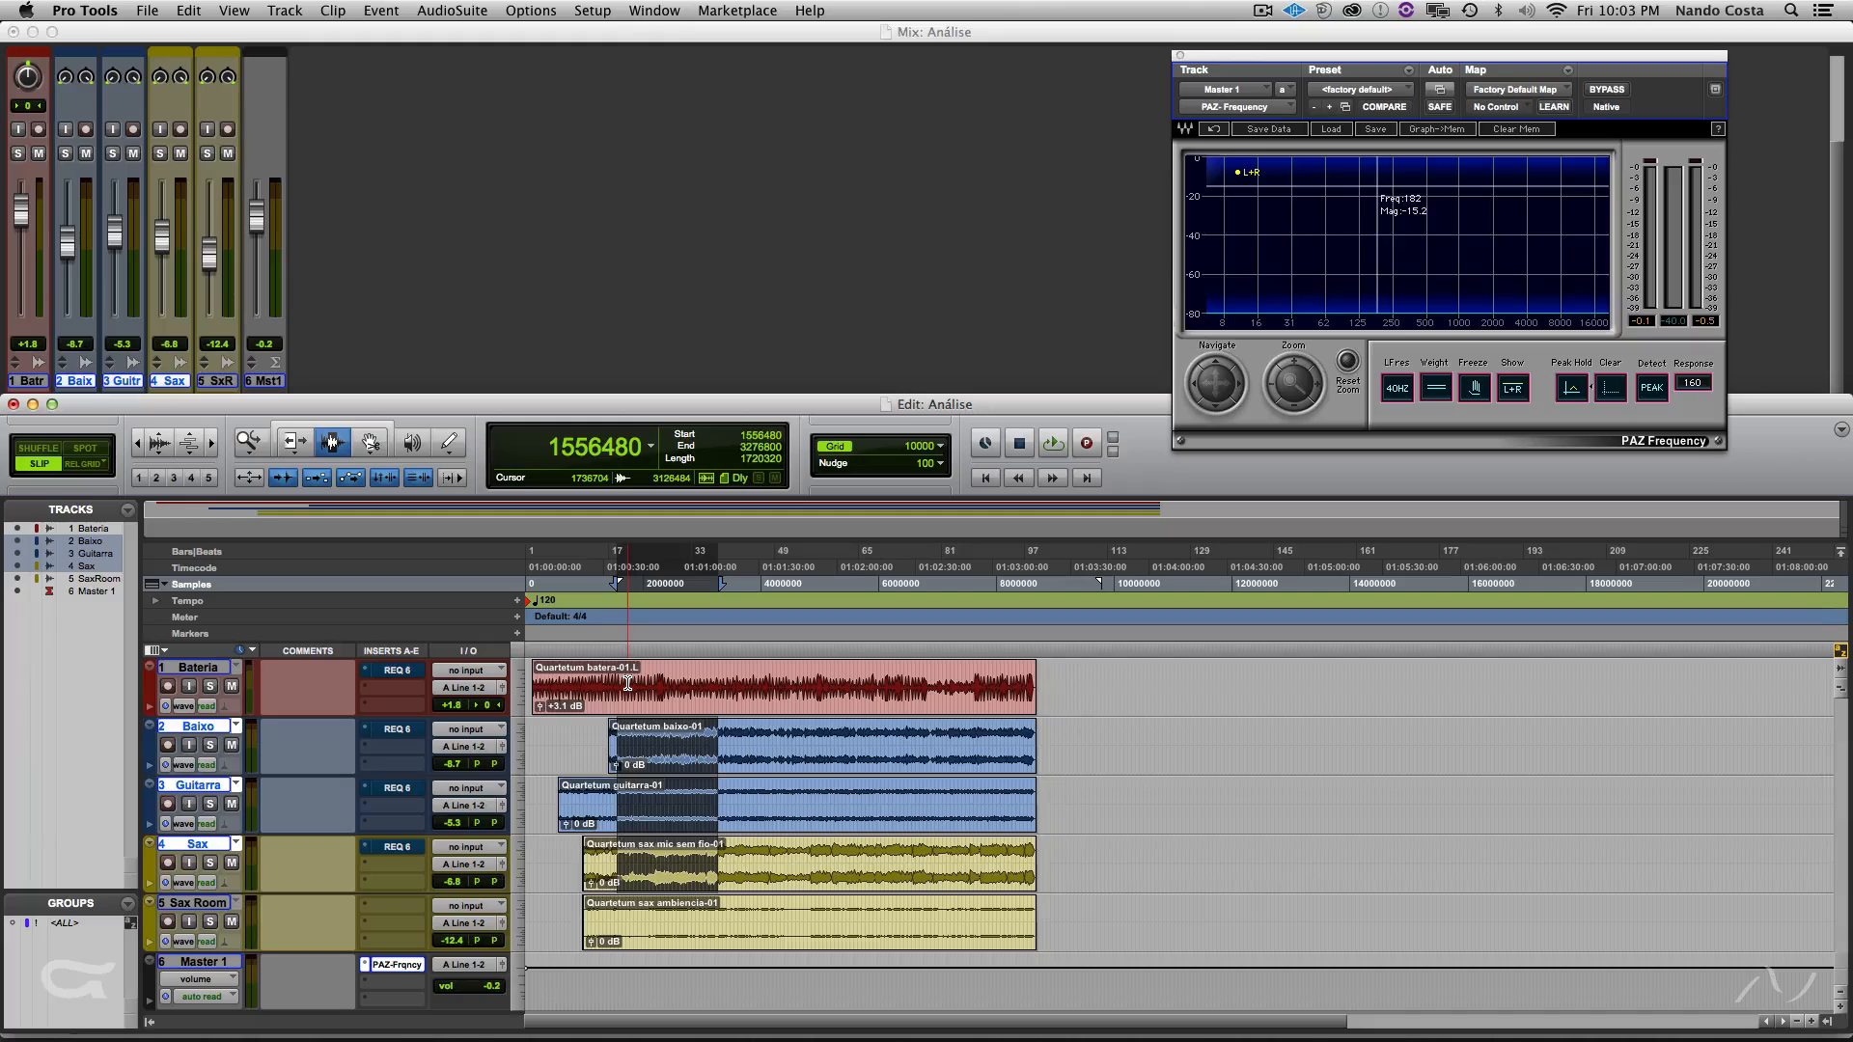
- Select samples 1671168 to 3244032 across all five audio tracks, and play them to examine the mix spectrum in PAZ Frequency
{"action": "left_click_drag", "start_coordinate": [623, 685], "coordinate": [716, 922]}
{"action": "key", "text": "space"}
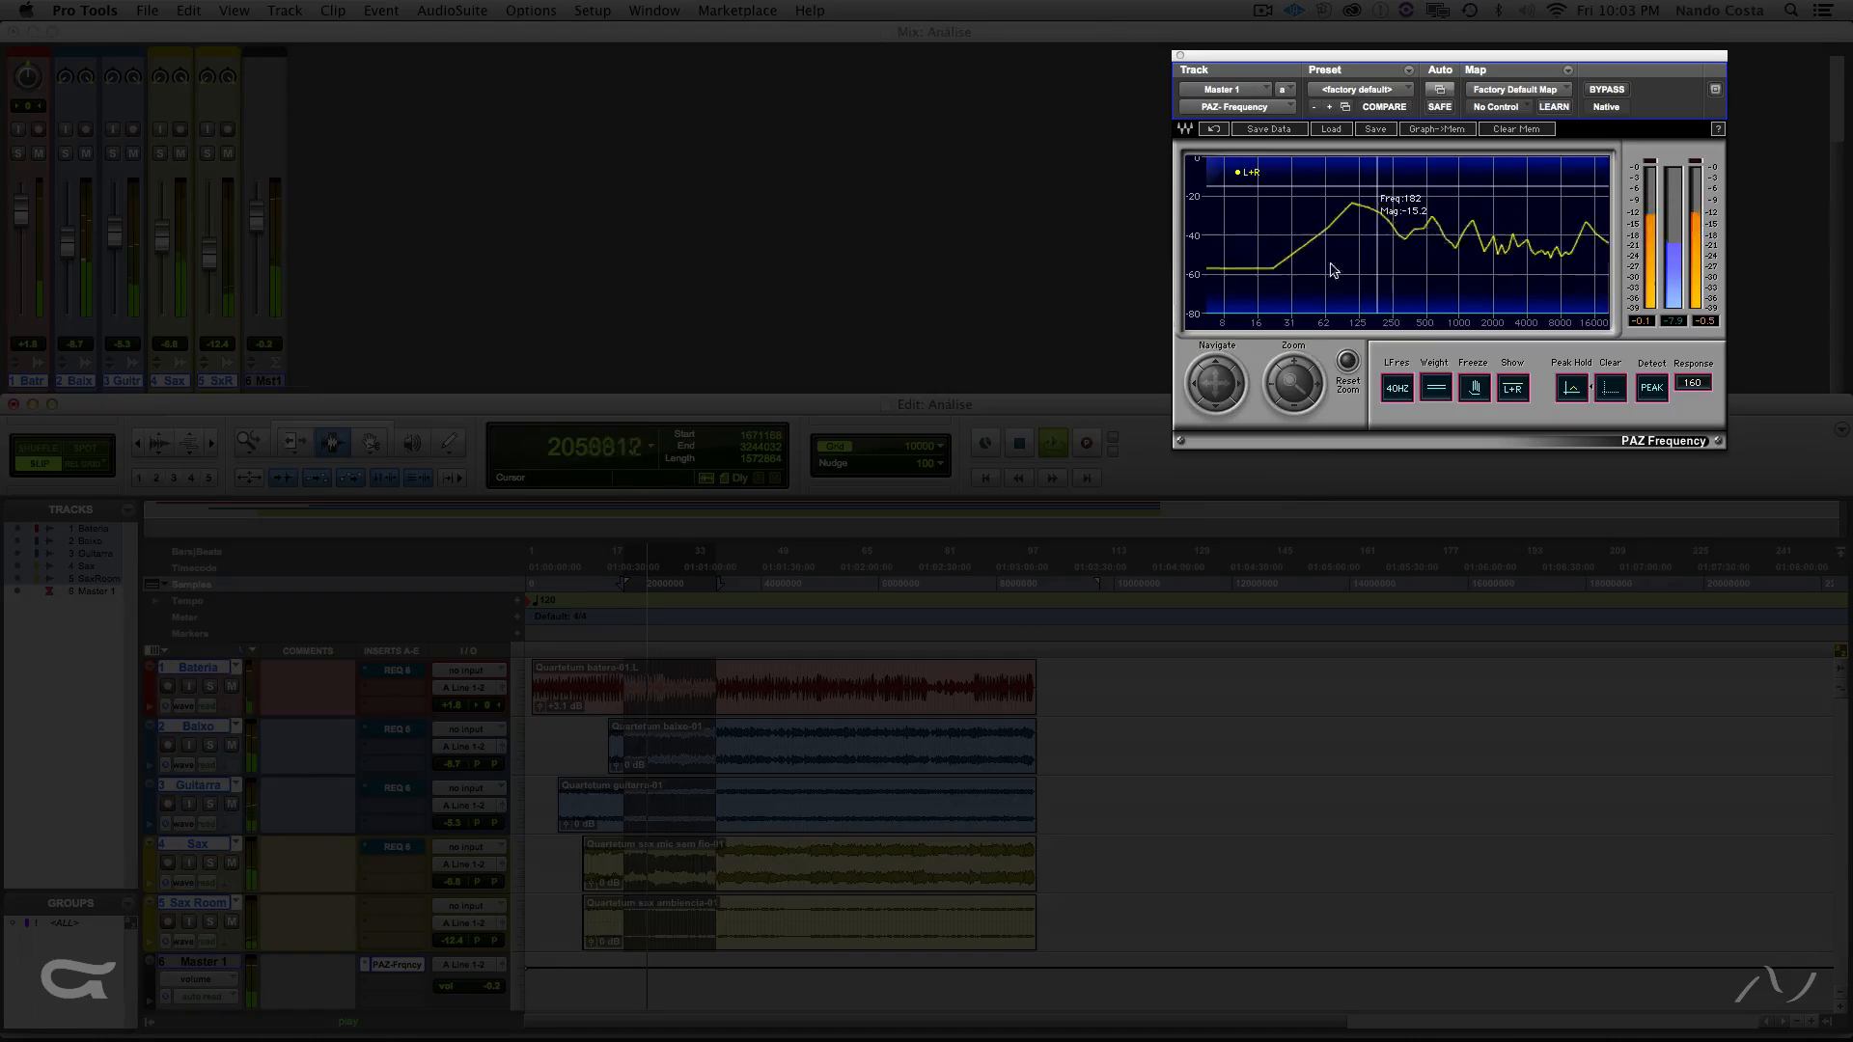
{"action": "key", "text": "space"}
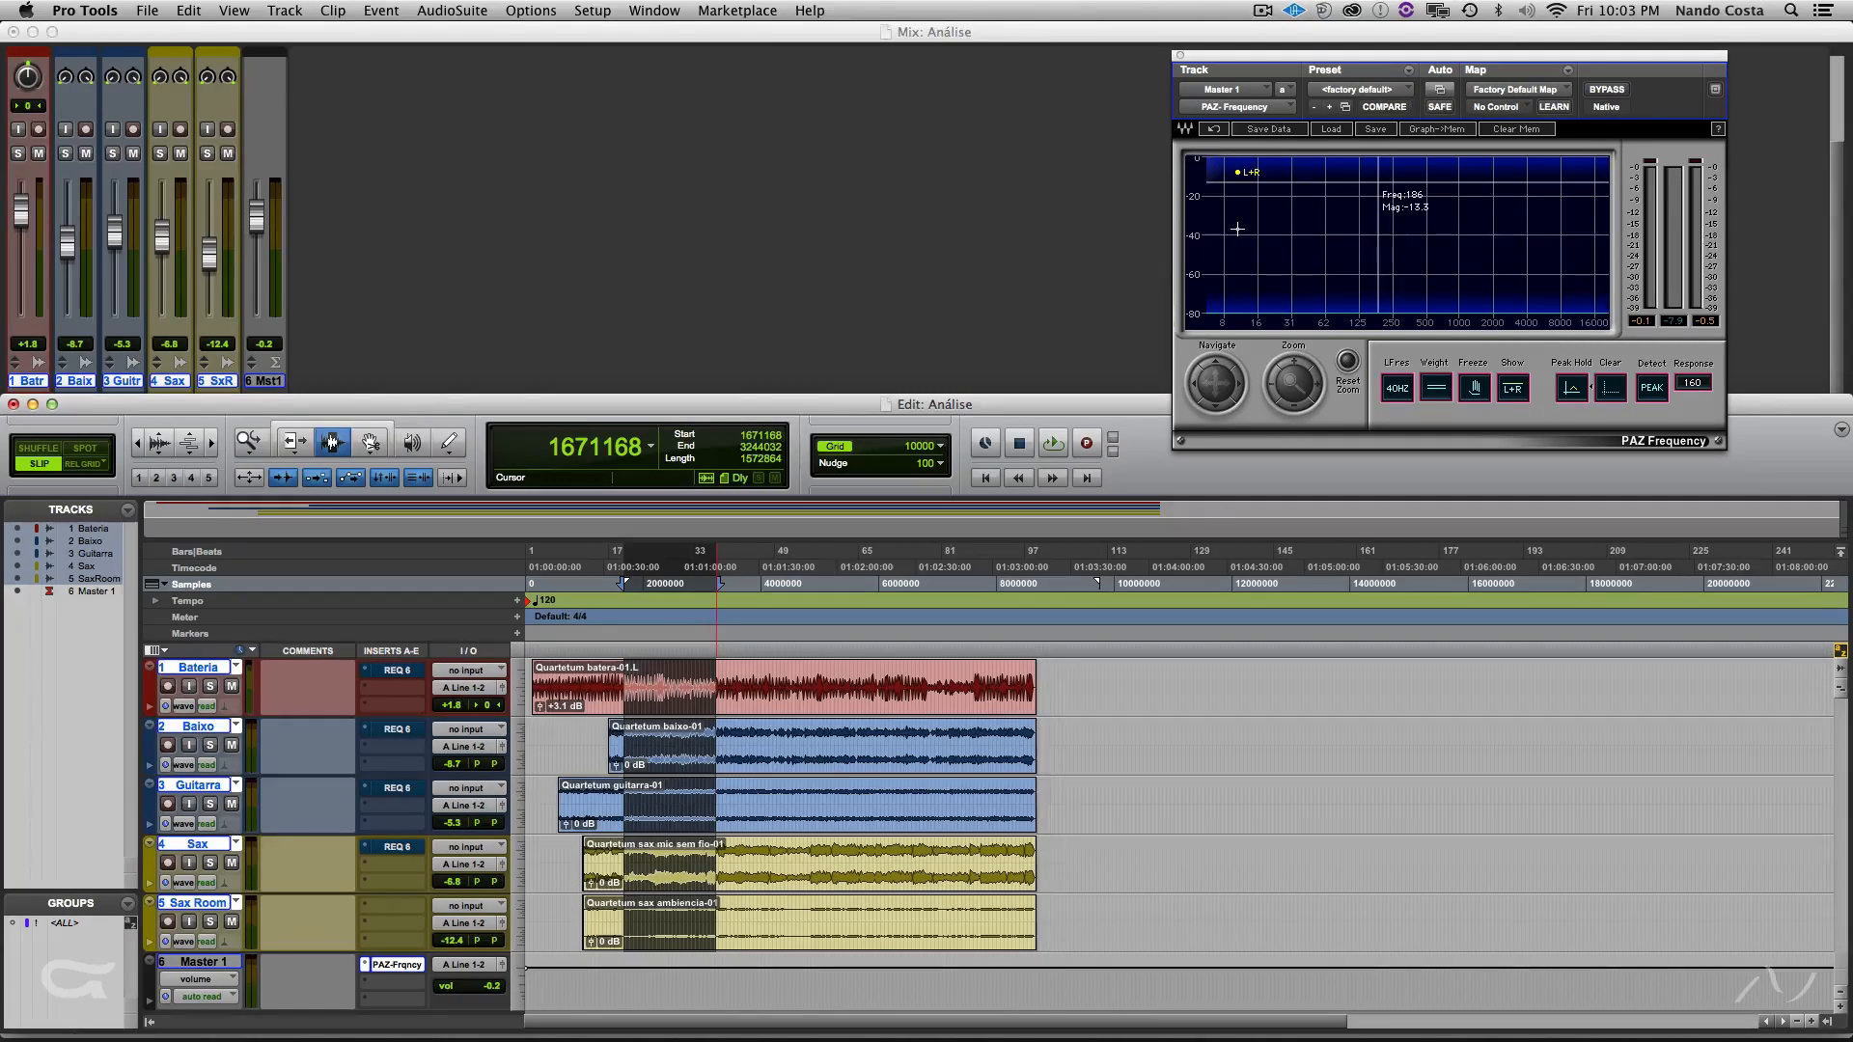
{"action": "key", "text": "space"}
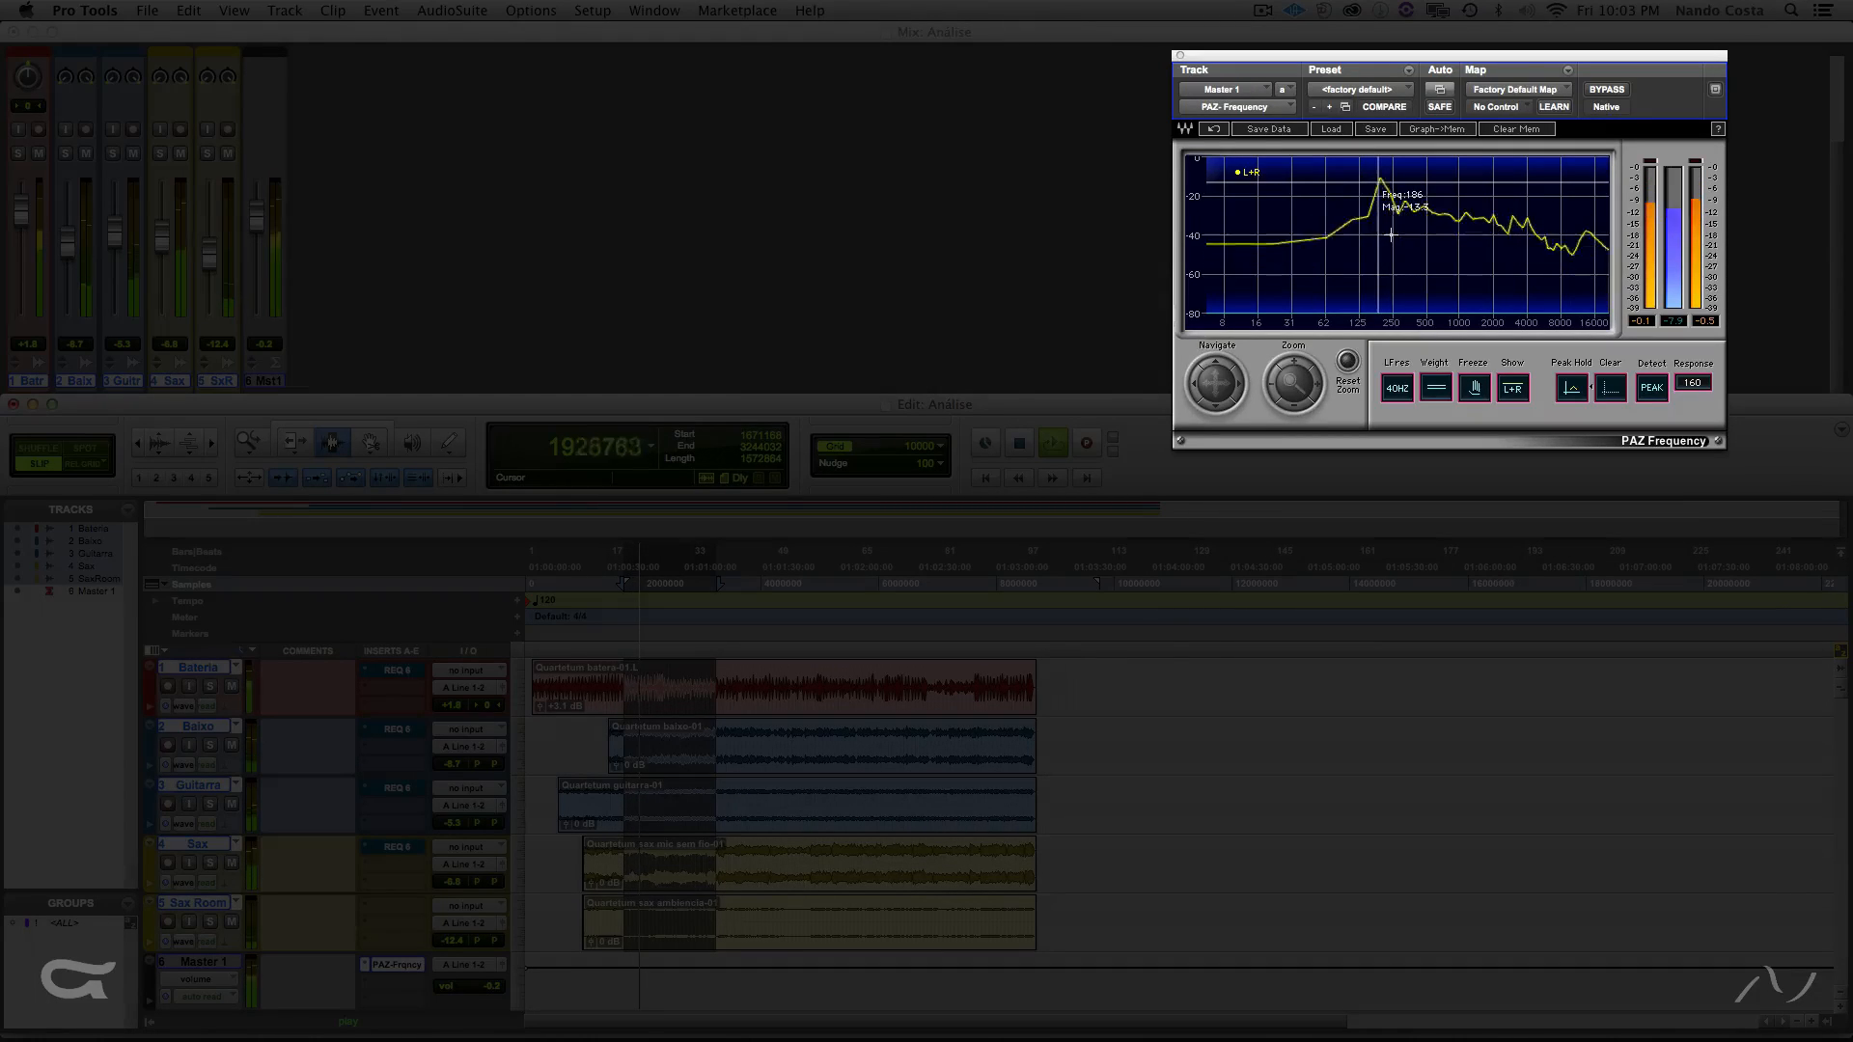
{"action": "key", "text": "space"}
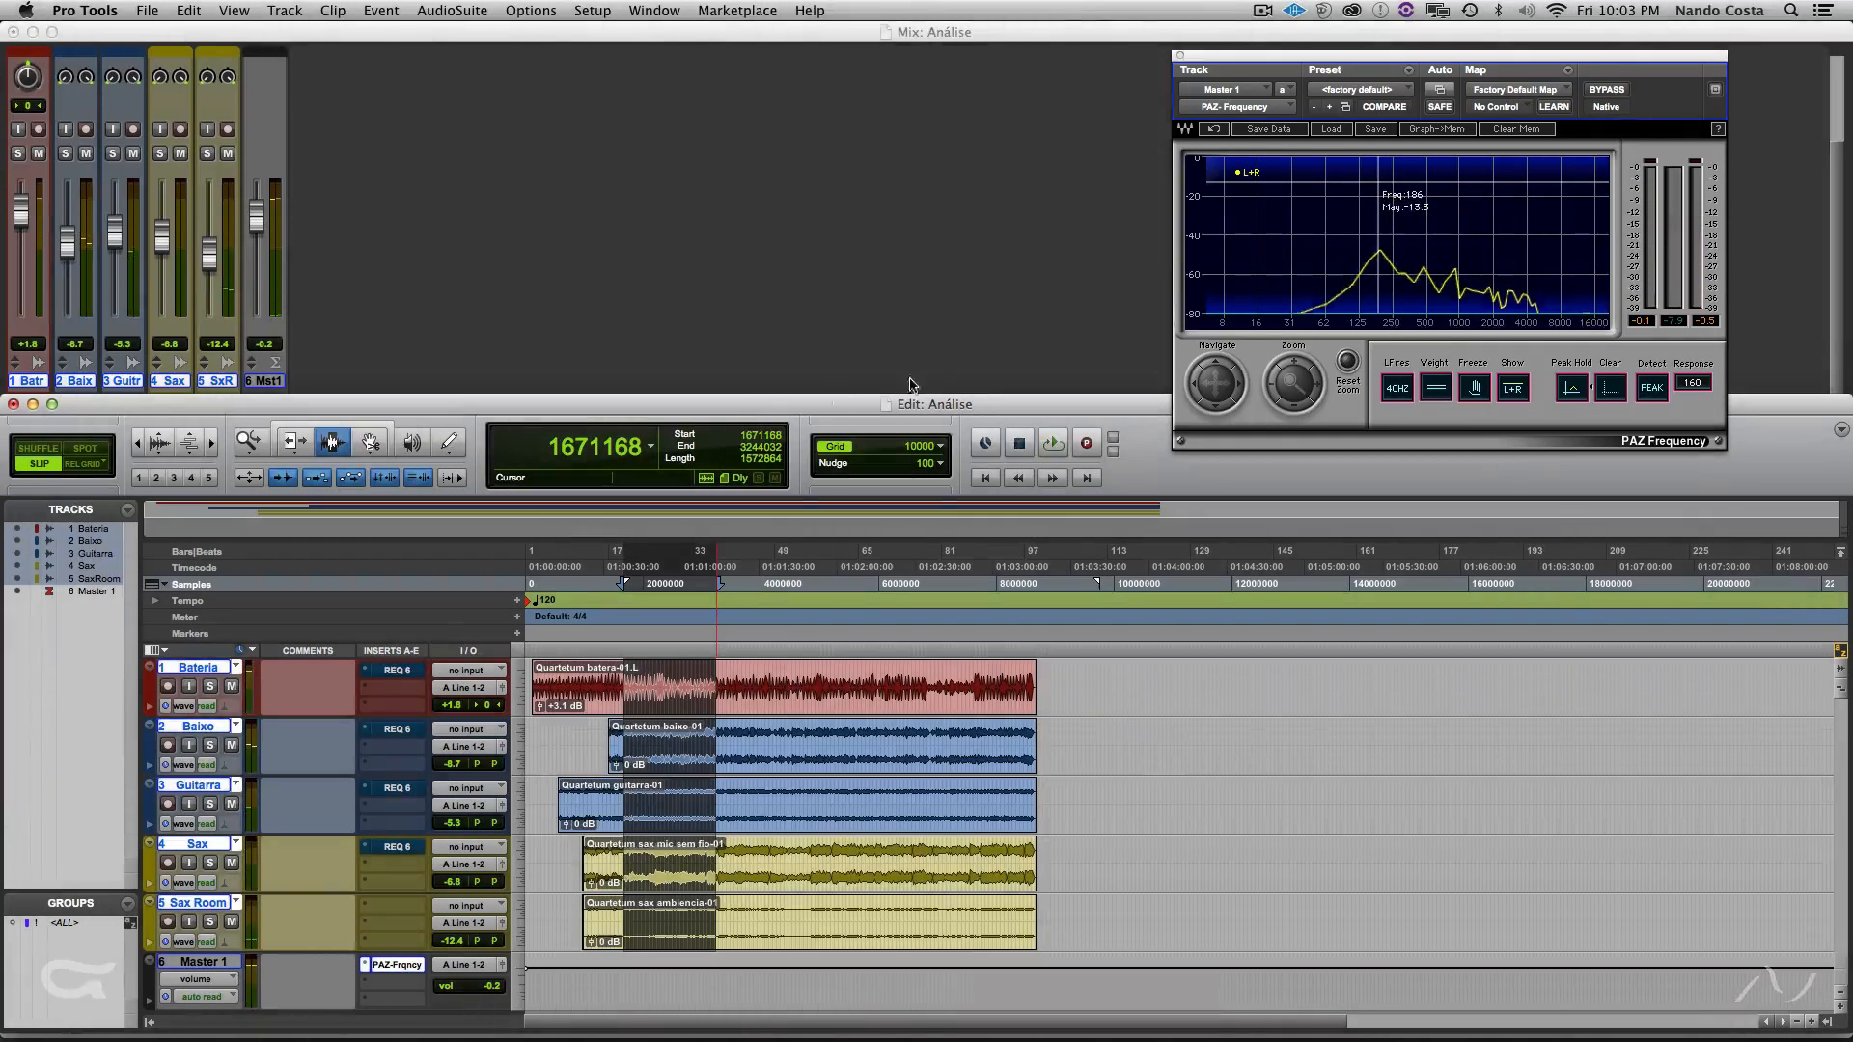
- Open Bateria's REQ 6 beside the analyzer and cut its band 3 by 2.6 dB at 191 Hz during playback
{"action": "left_click", "coordinate": [409, 671]}
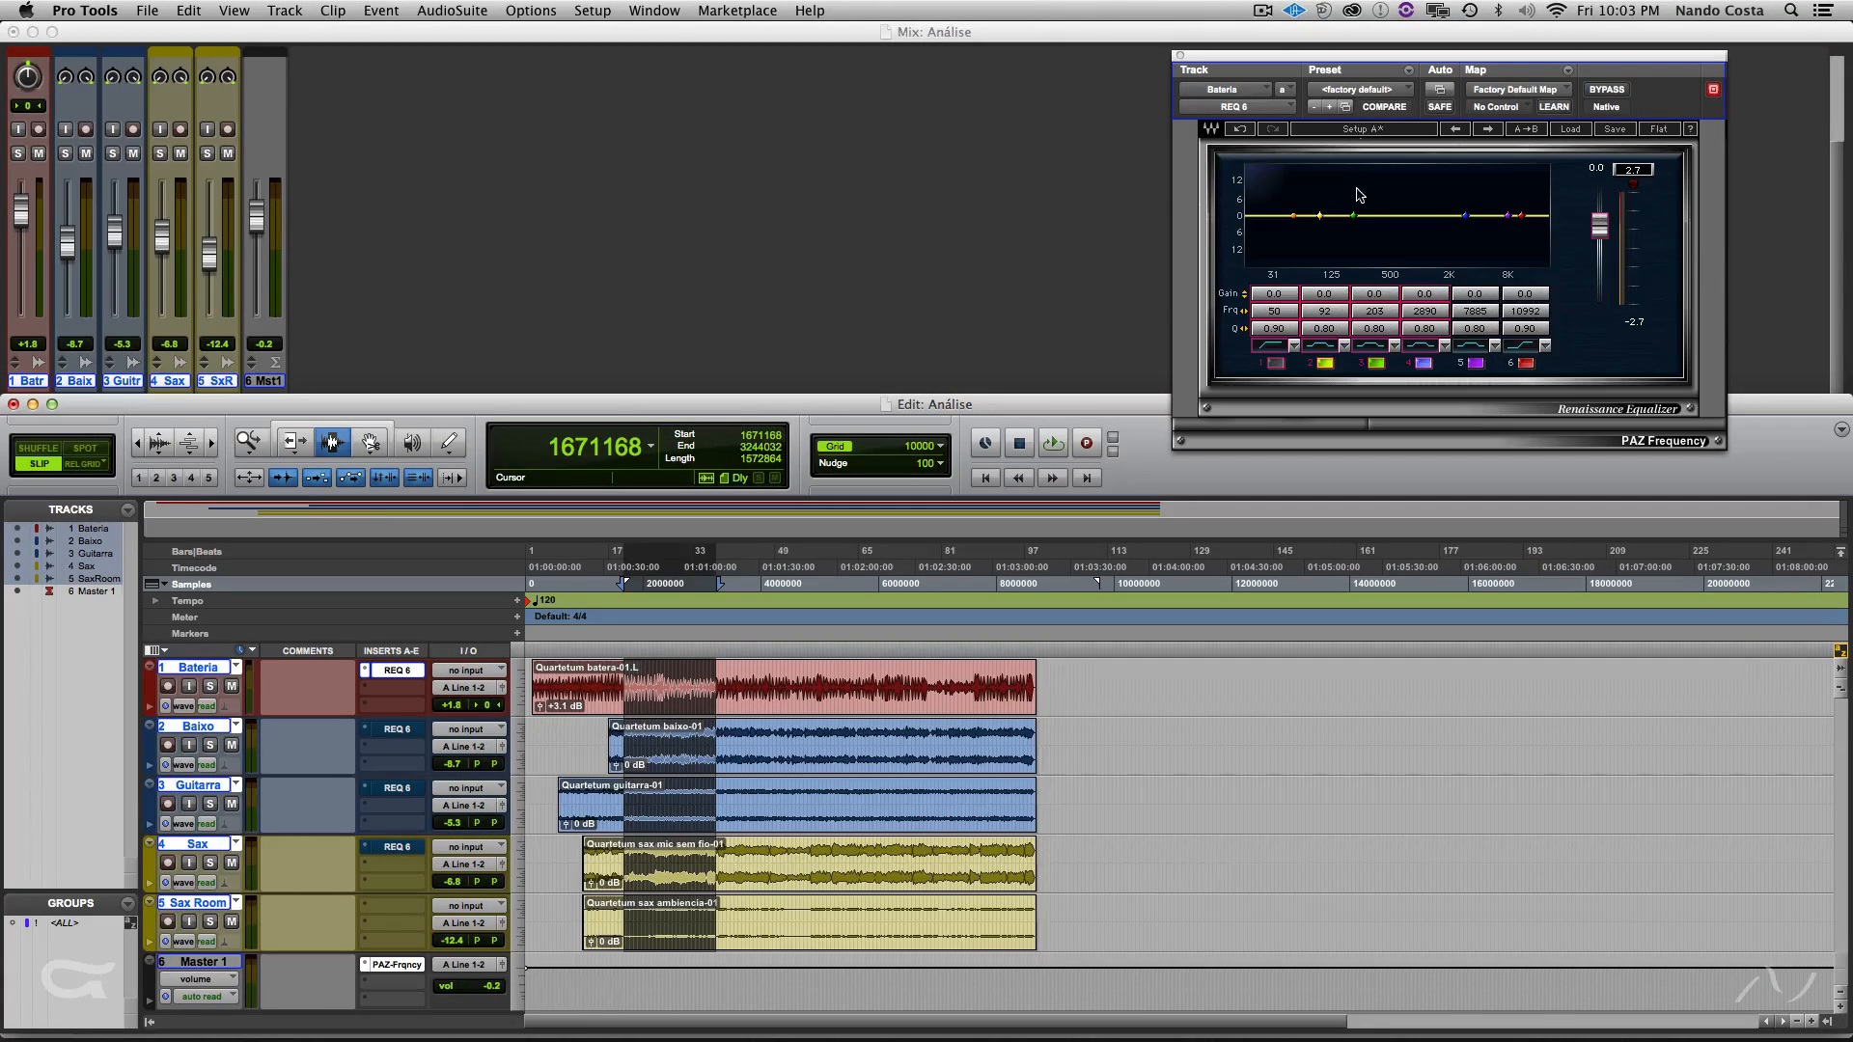
{"action": "left_click_drag", "start_coordinate": [1365, 55], "coordinate": [659, 49]}
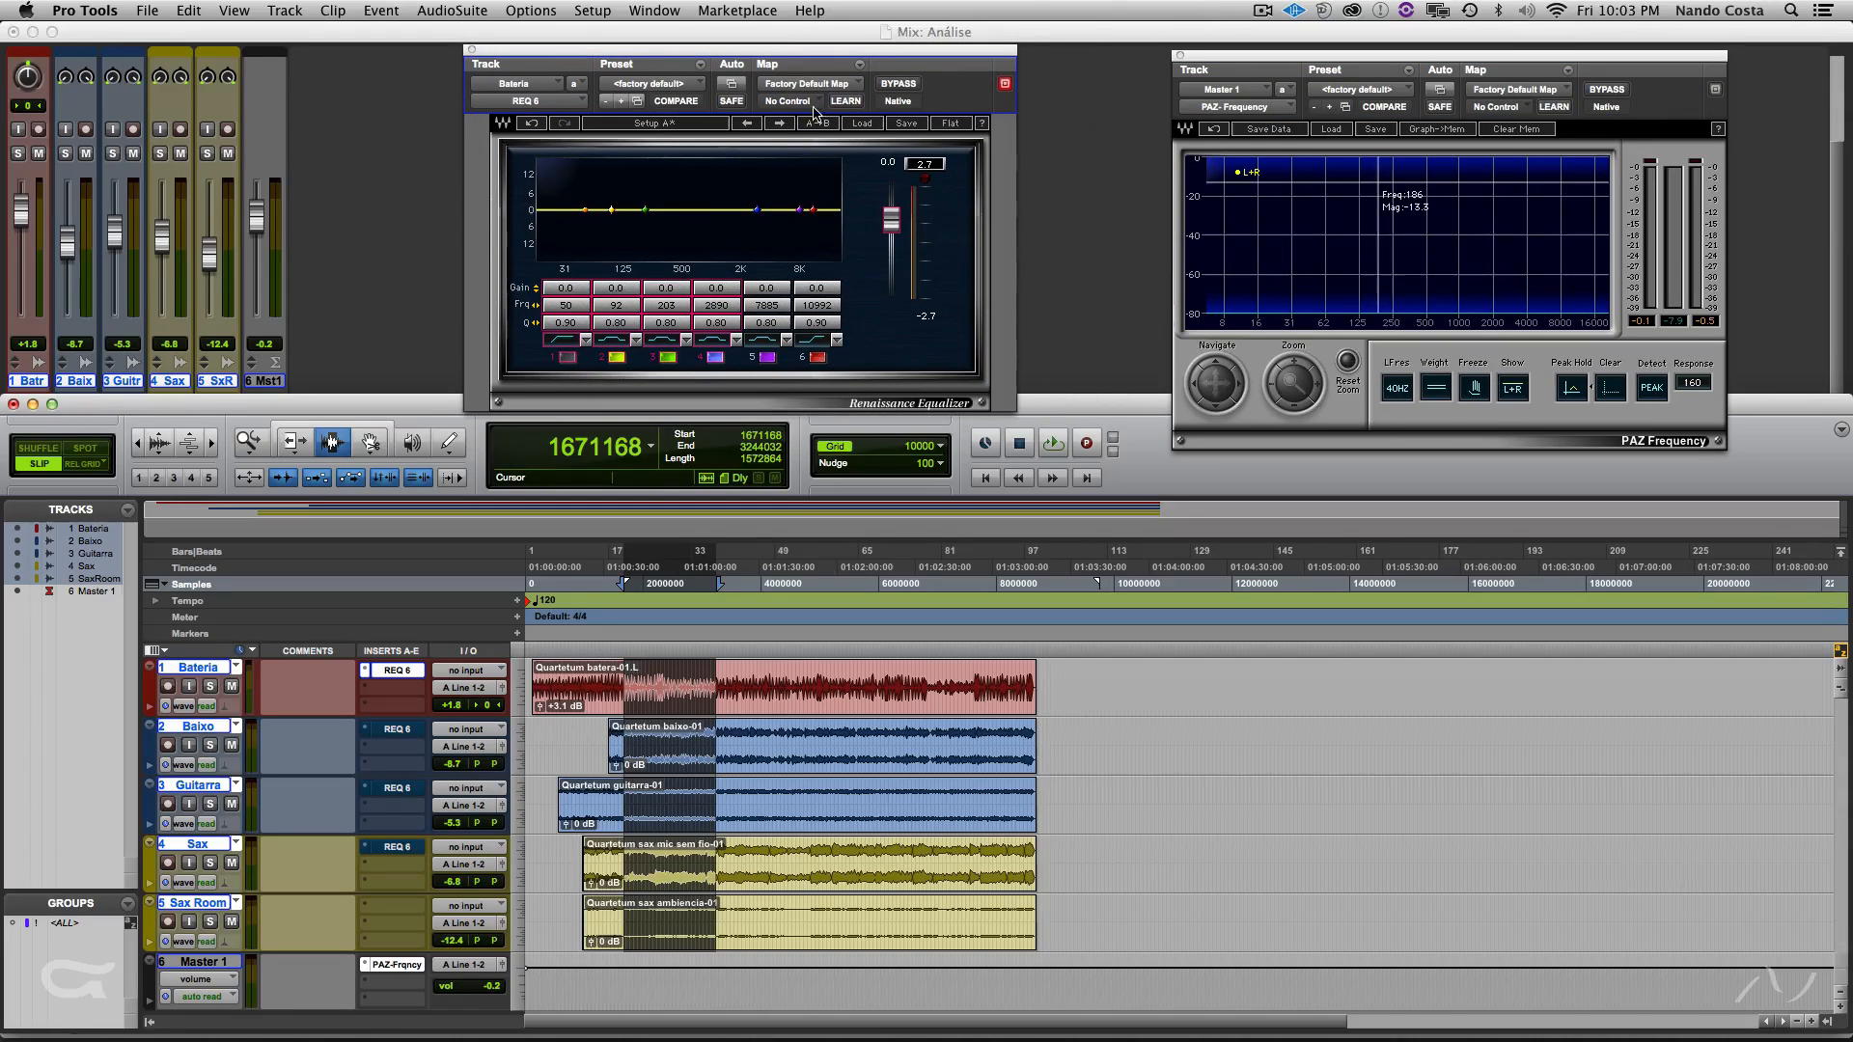
{"action": "key", "text": "space"}
{"action": "mouse_move", "coordinate": [646, 216]}
{"action": "left_mouse_down"}
{"action": "mouse_move", "coordinate": [644, 174]}
{"action": "mouse_move", "coordinate": [642, 216]}
{"action": "left_mouse_up"}
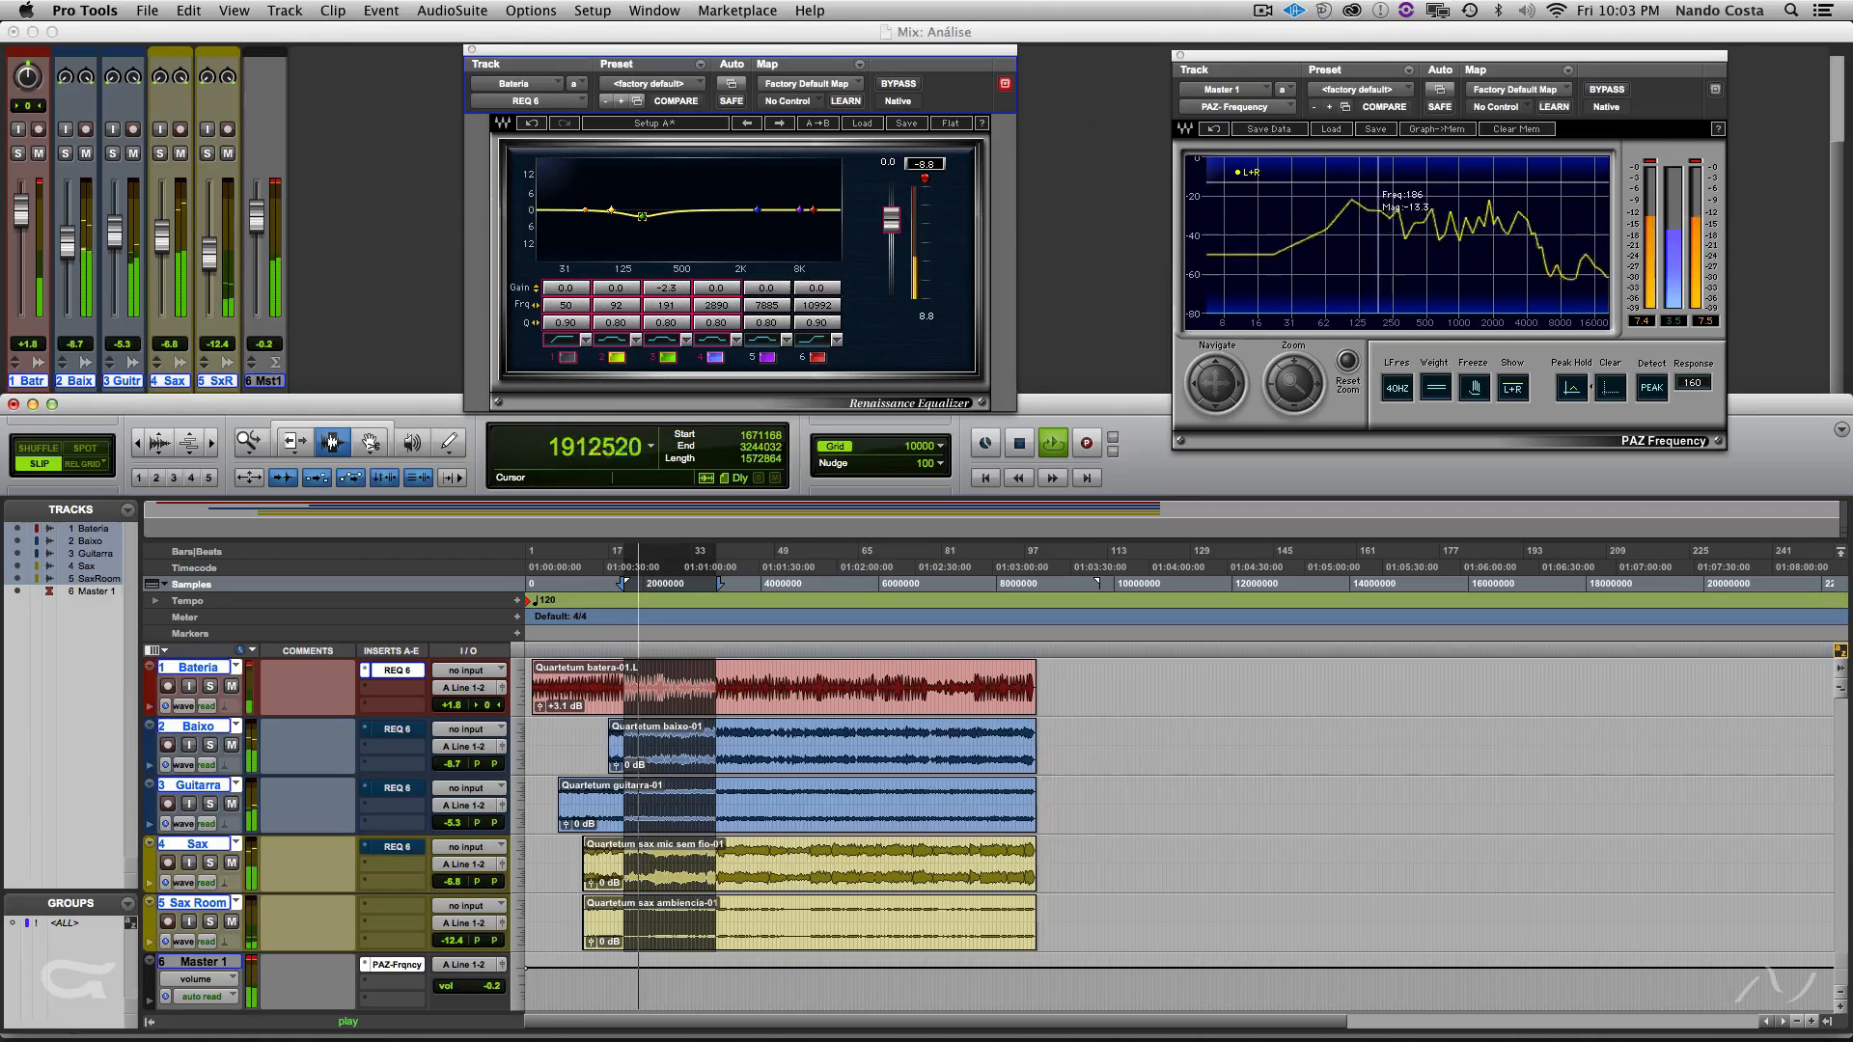
{"action": "left_click_drag", "start_coordinate": [666, 322], "coordinate": [672, 322]}
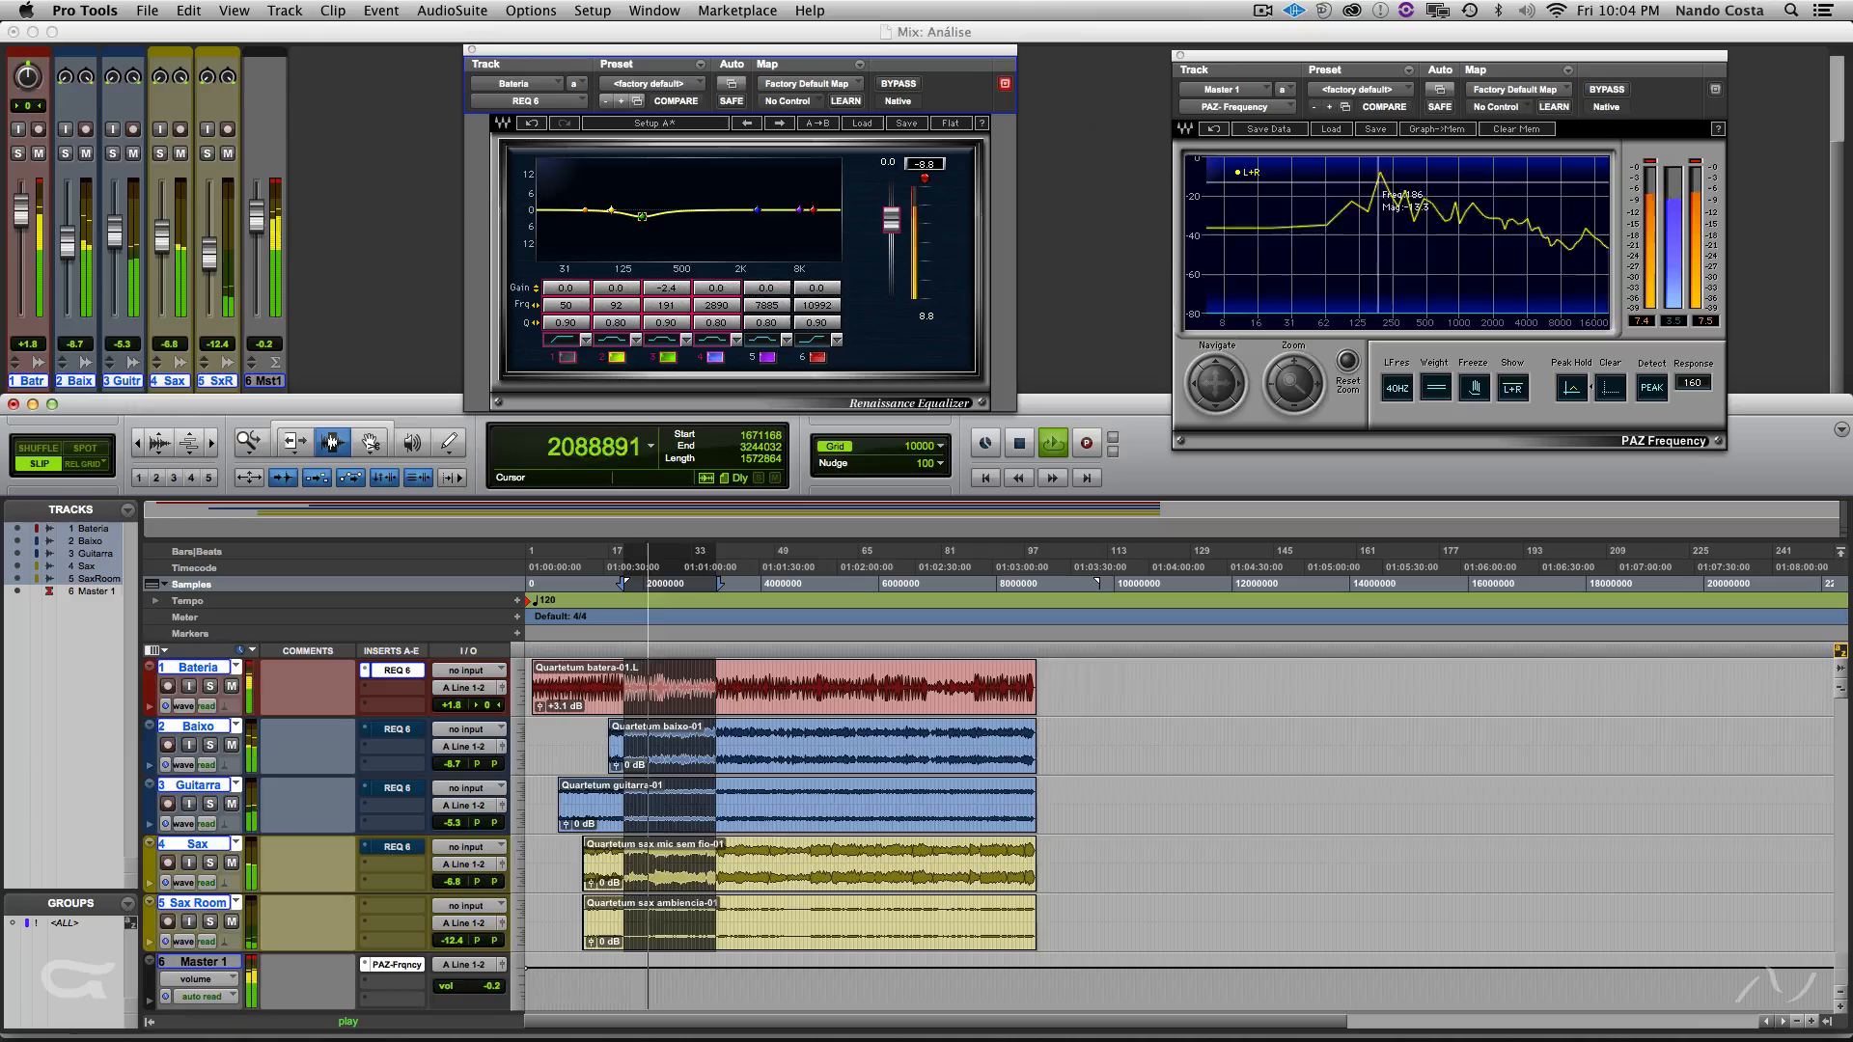
{"action": "left_click_drag", "start_coordinate": [641, 216], "coordinate": [644, 224]}
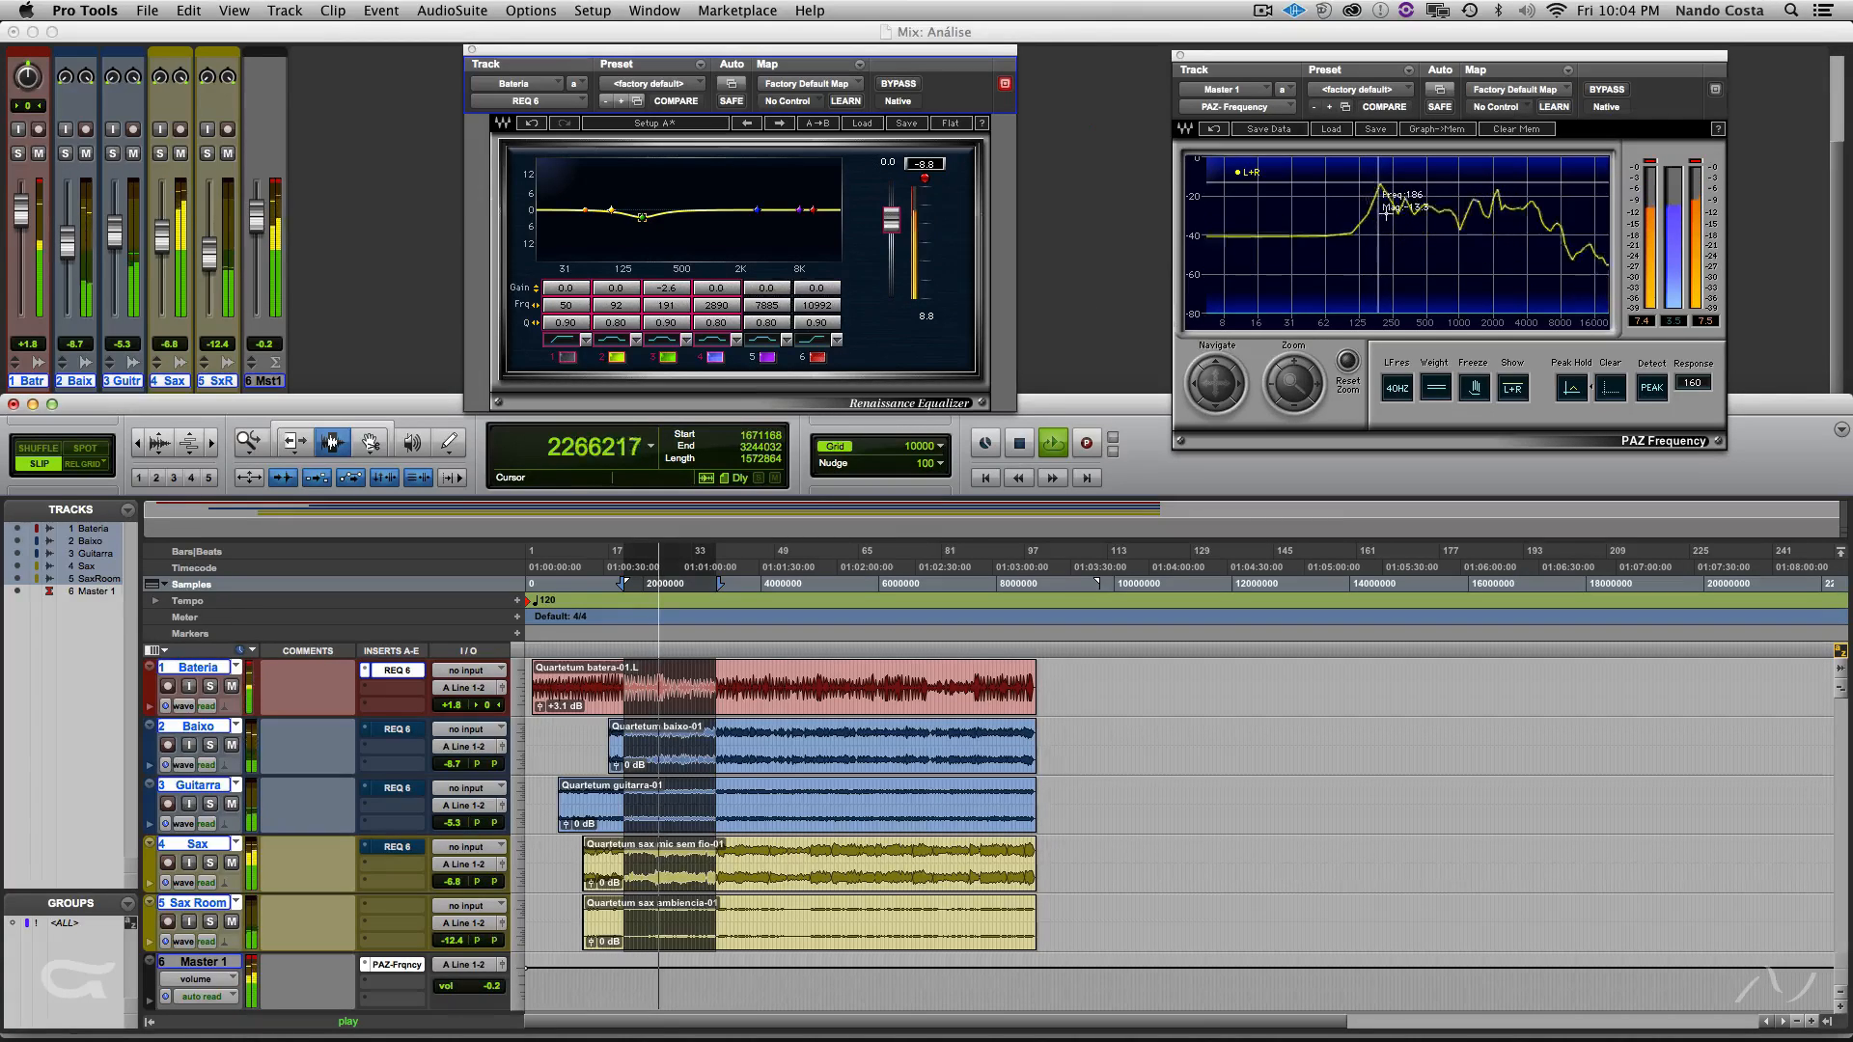
- Replay the selected passage to check the master spectrum with the Bateria equalizer's band 3 cut, and stop playback
{"action": "key", "text": "space"}
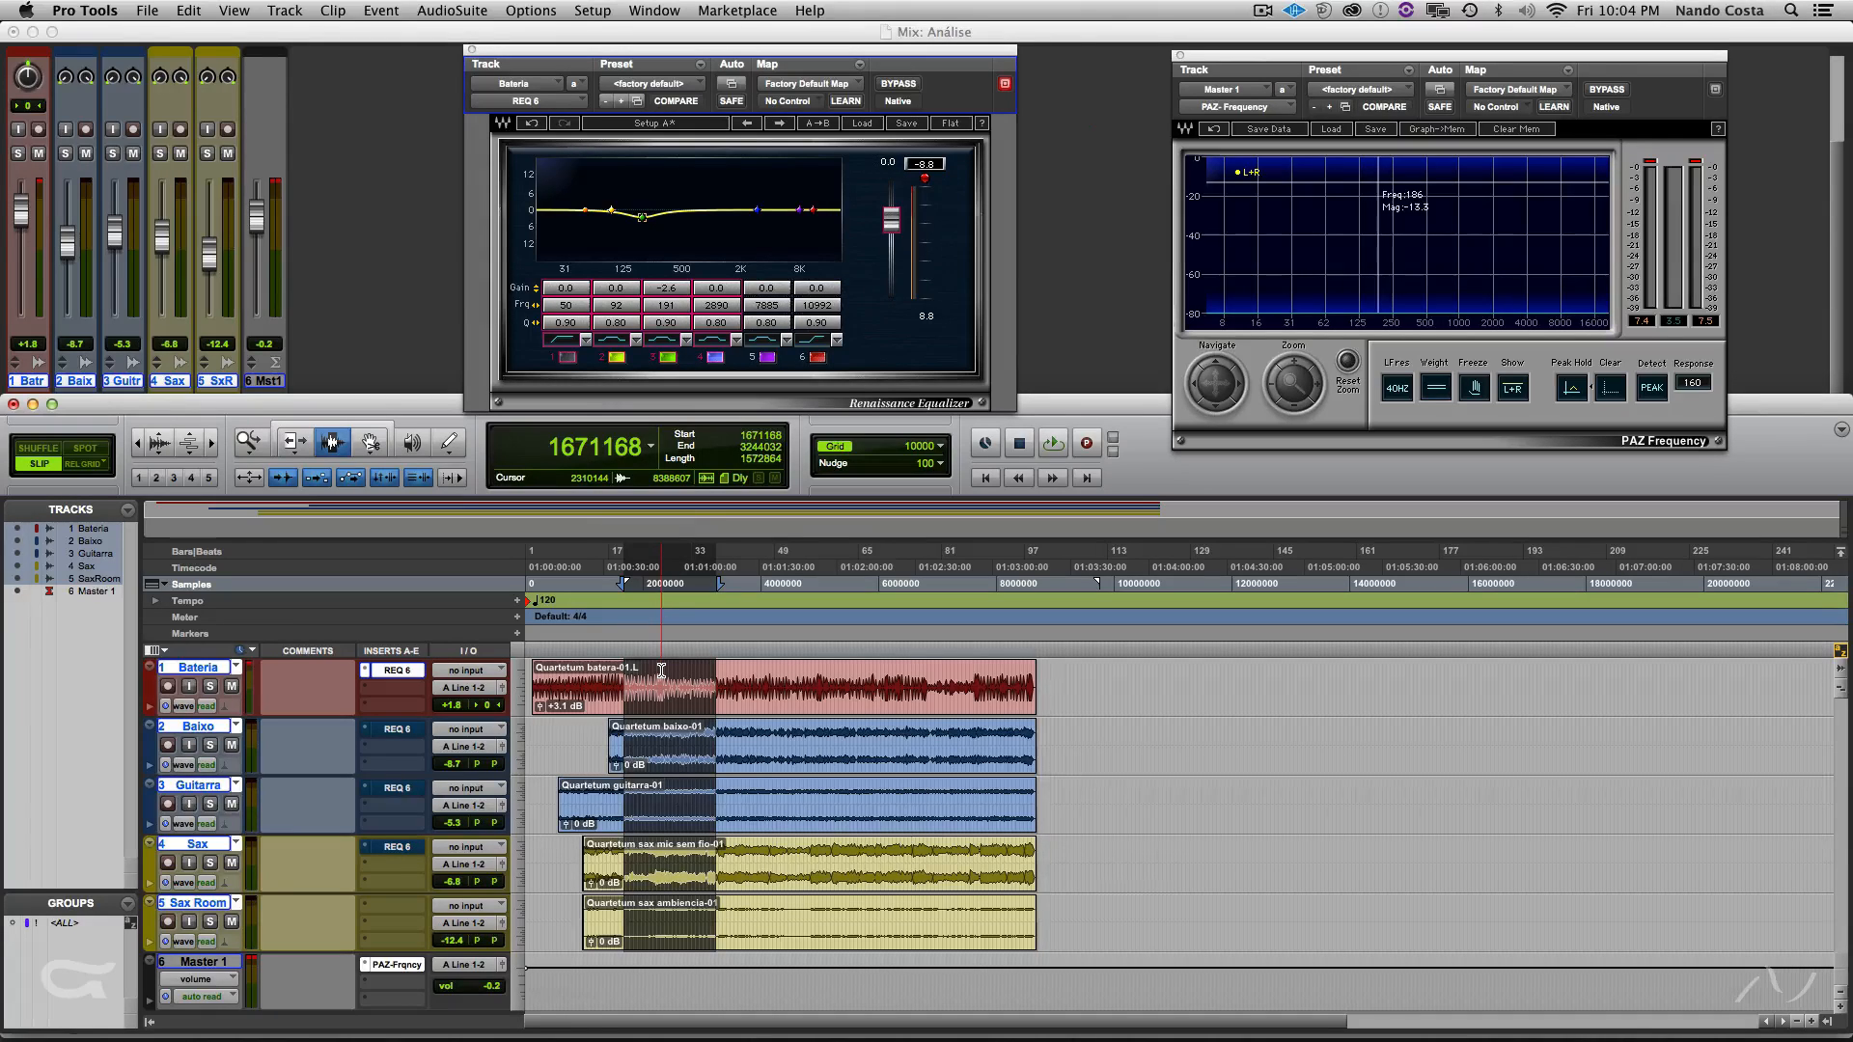
{"action": "key", "text": "space"}
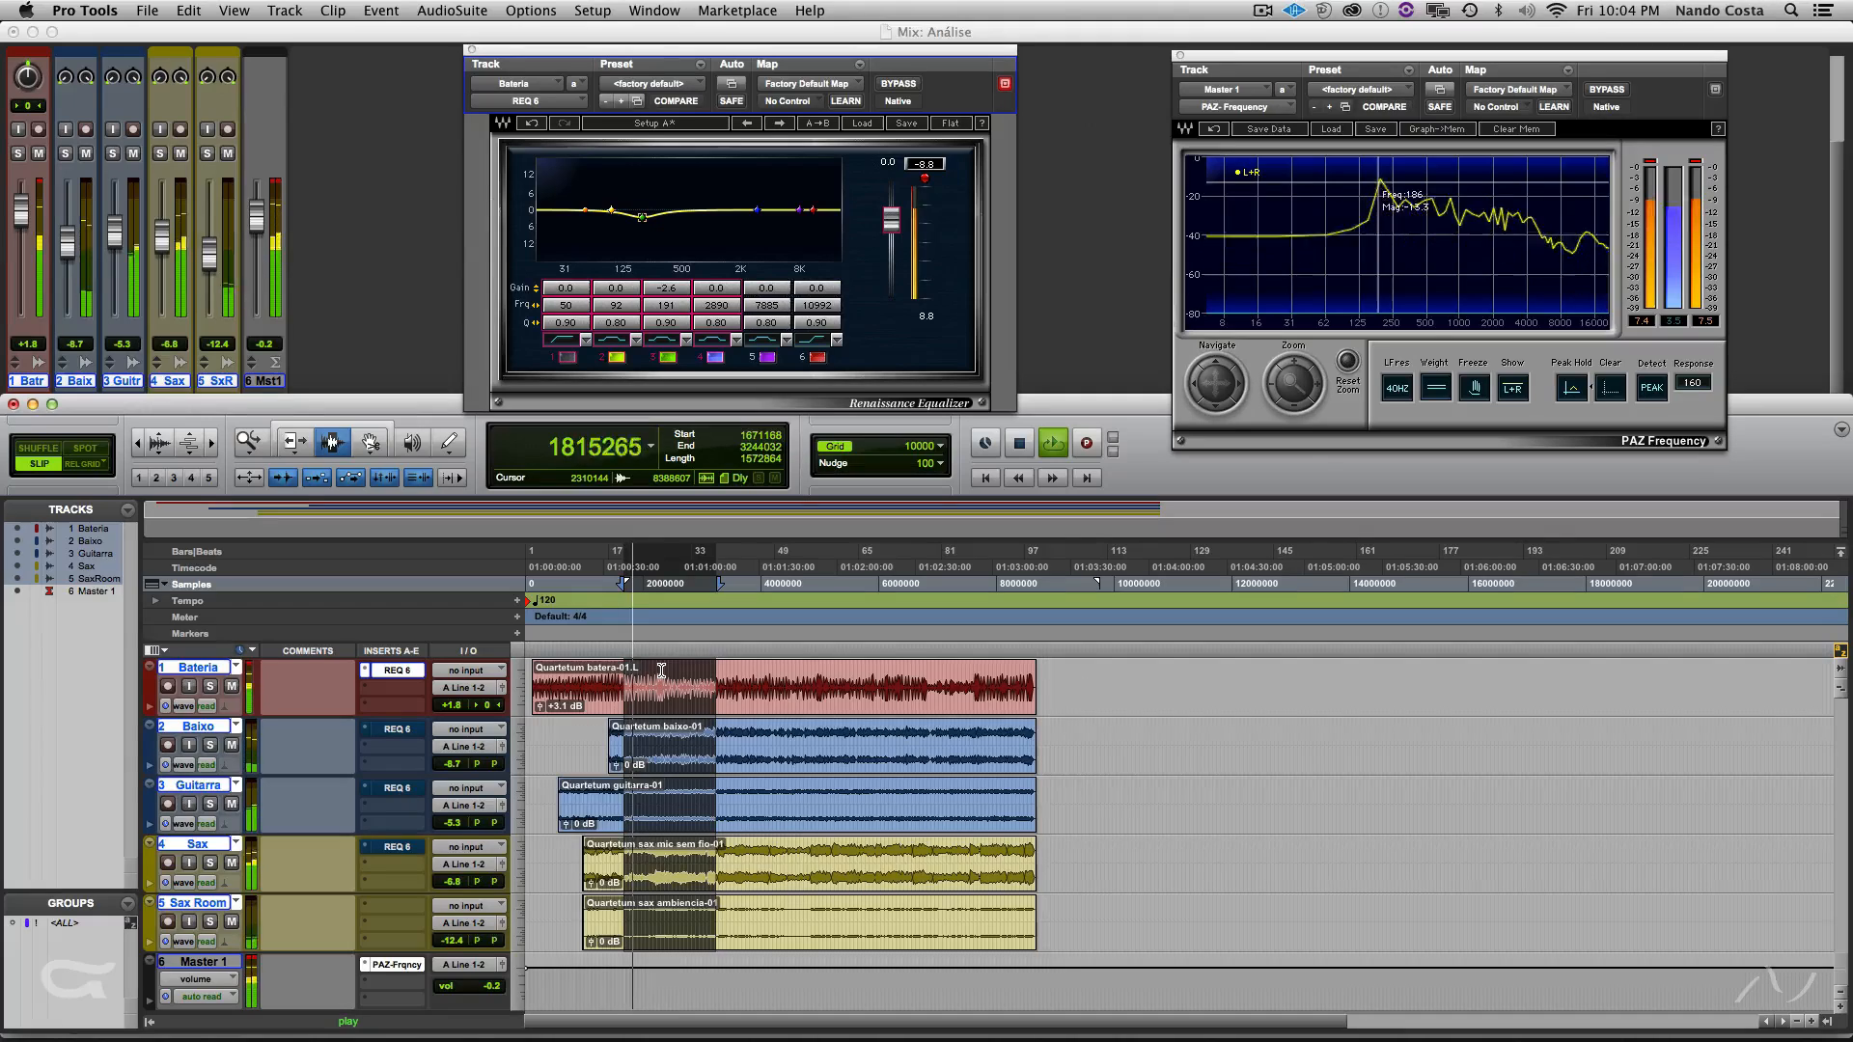
{"action": "left_click", "coordinate": [1019, 443]}
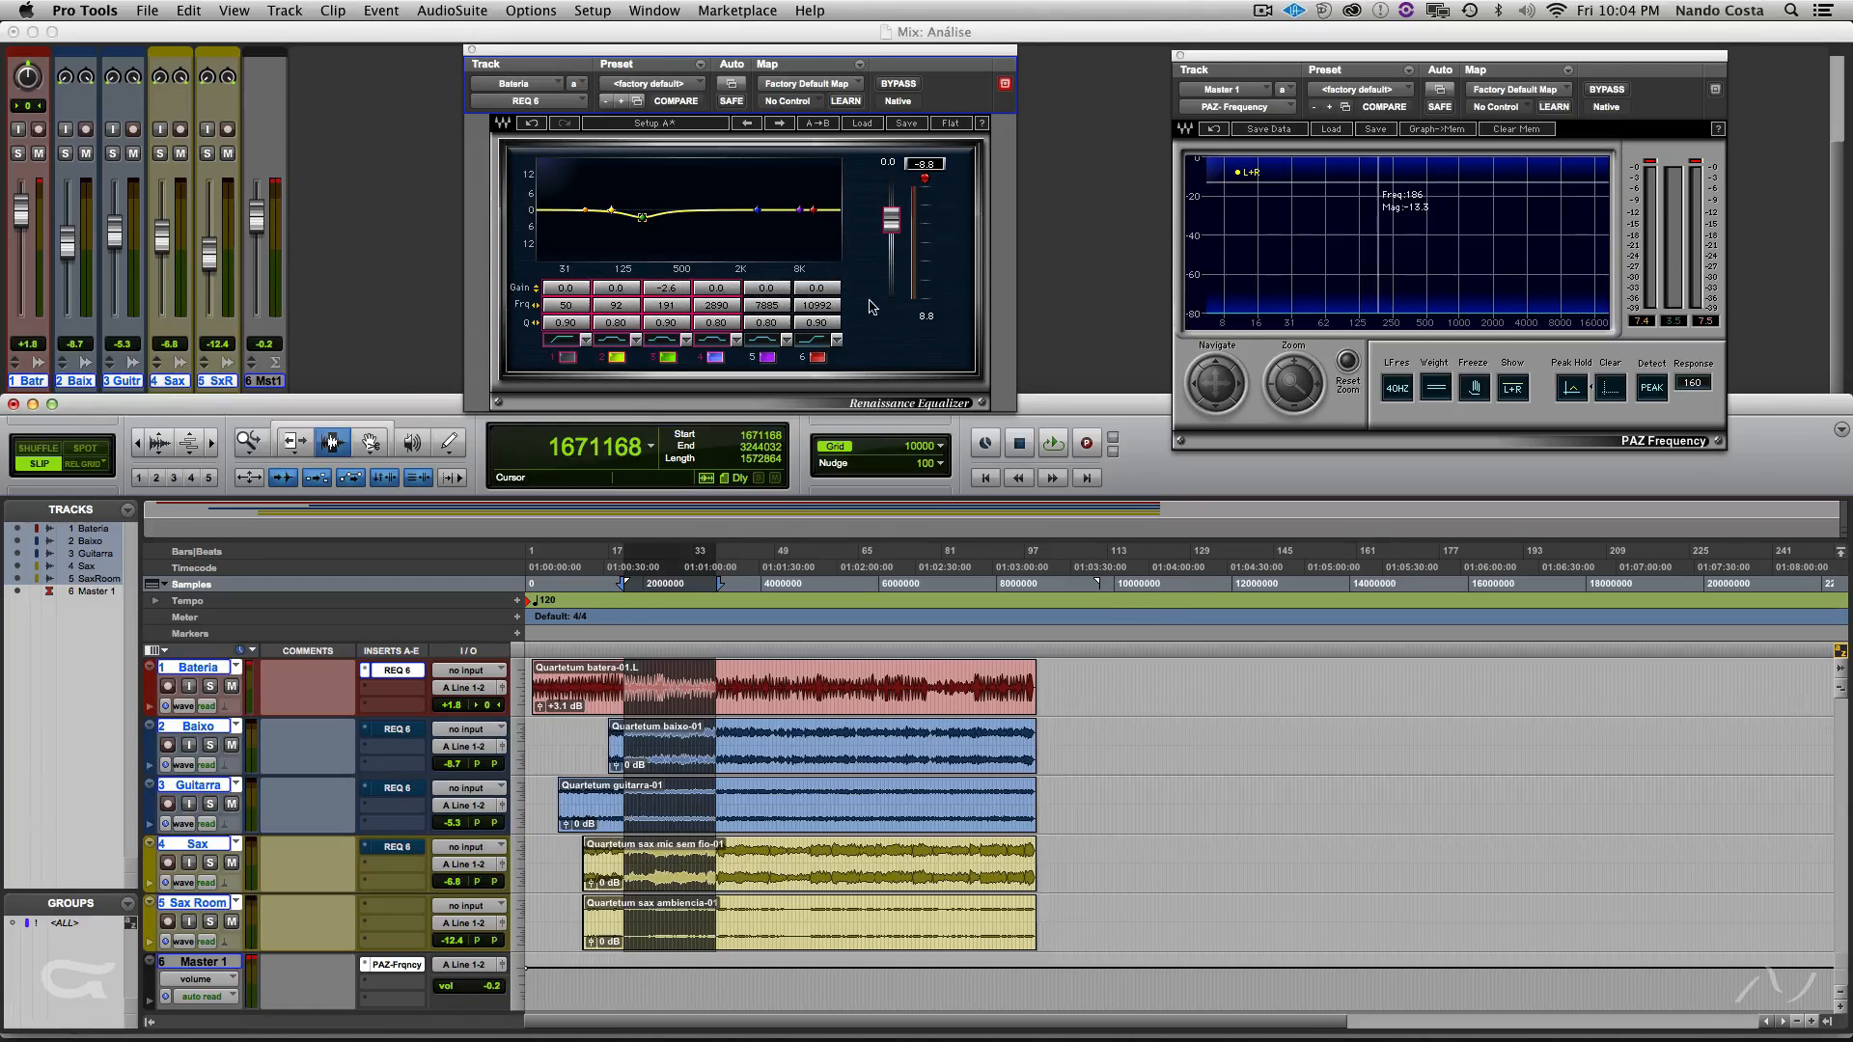
- Deepen the Bateria equalizer's band 3 cut to 11.6 dB at 154 Hz, and play the passage to check the spectrum
{"action": "left_click", "coordinate": [615, 358]}
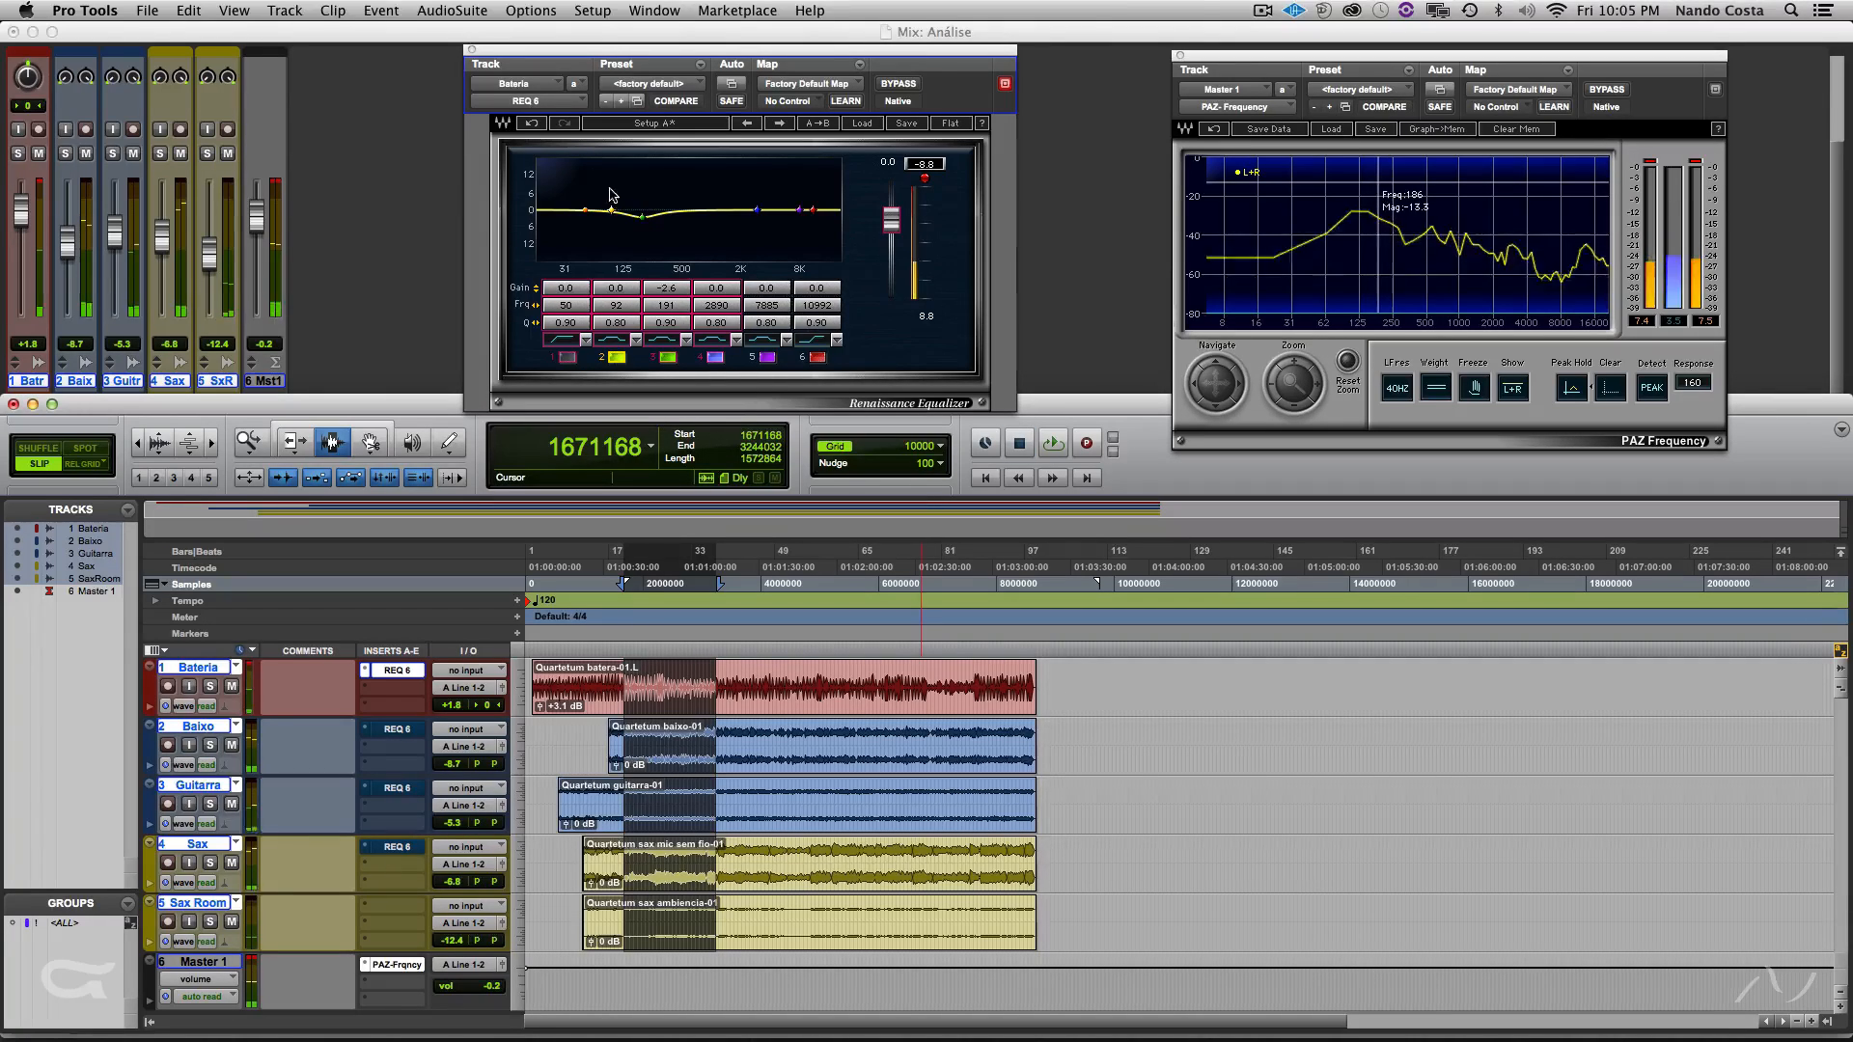
{"action": "left_click_drag", "start_coordinate": [645, 224], "coordinate": [635, 249]}
{"action": "key", "text": "space"}
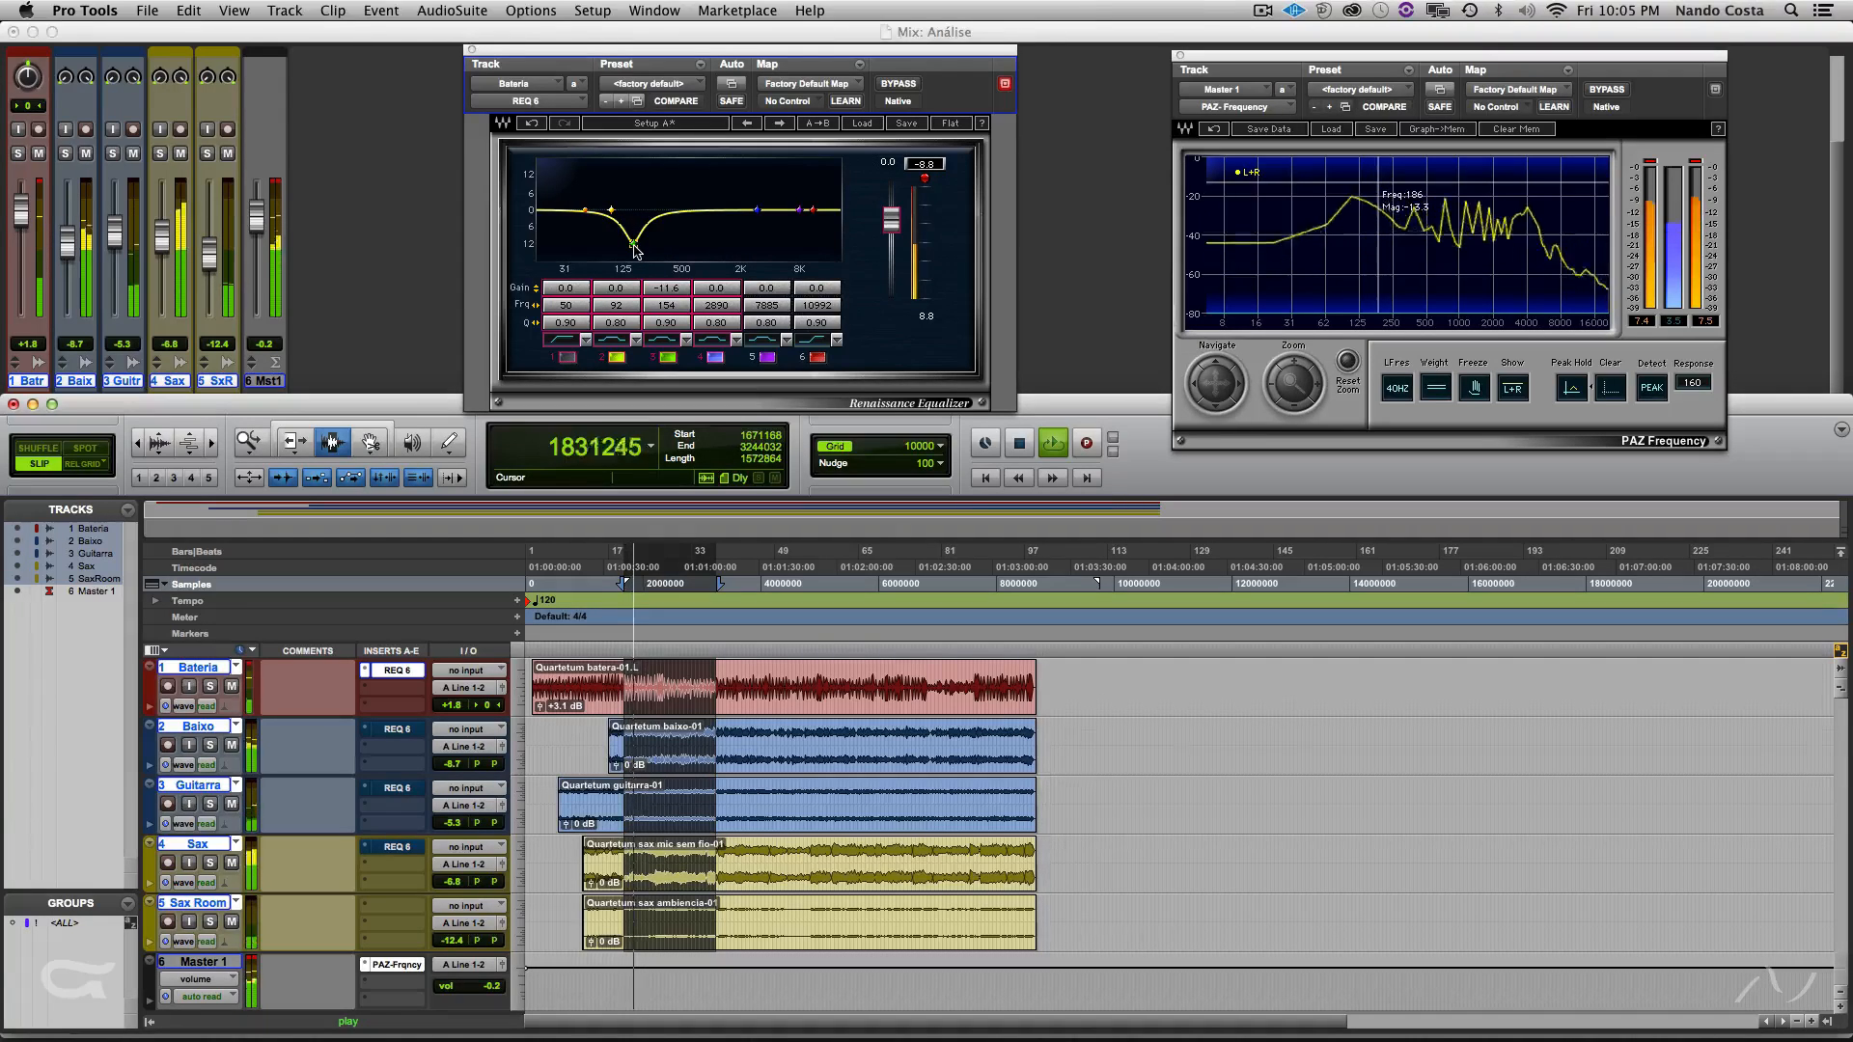
{"action": "key", "text": "space"}
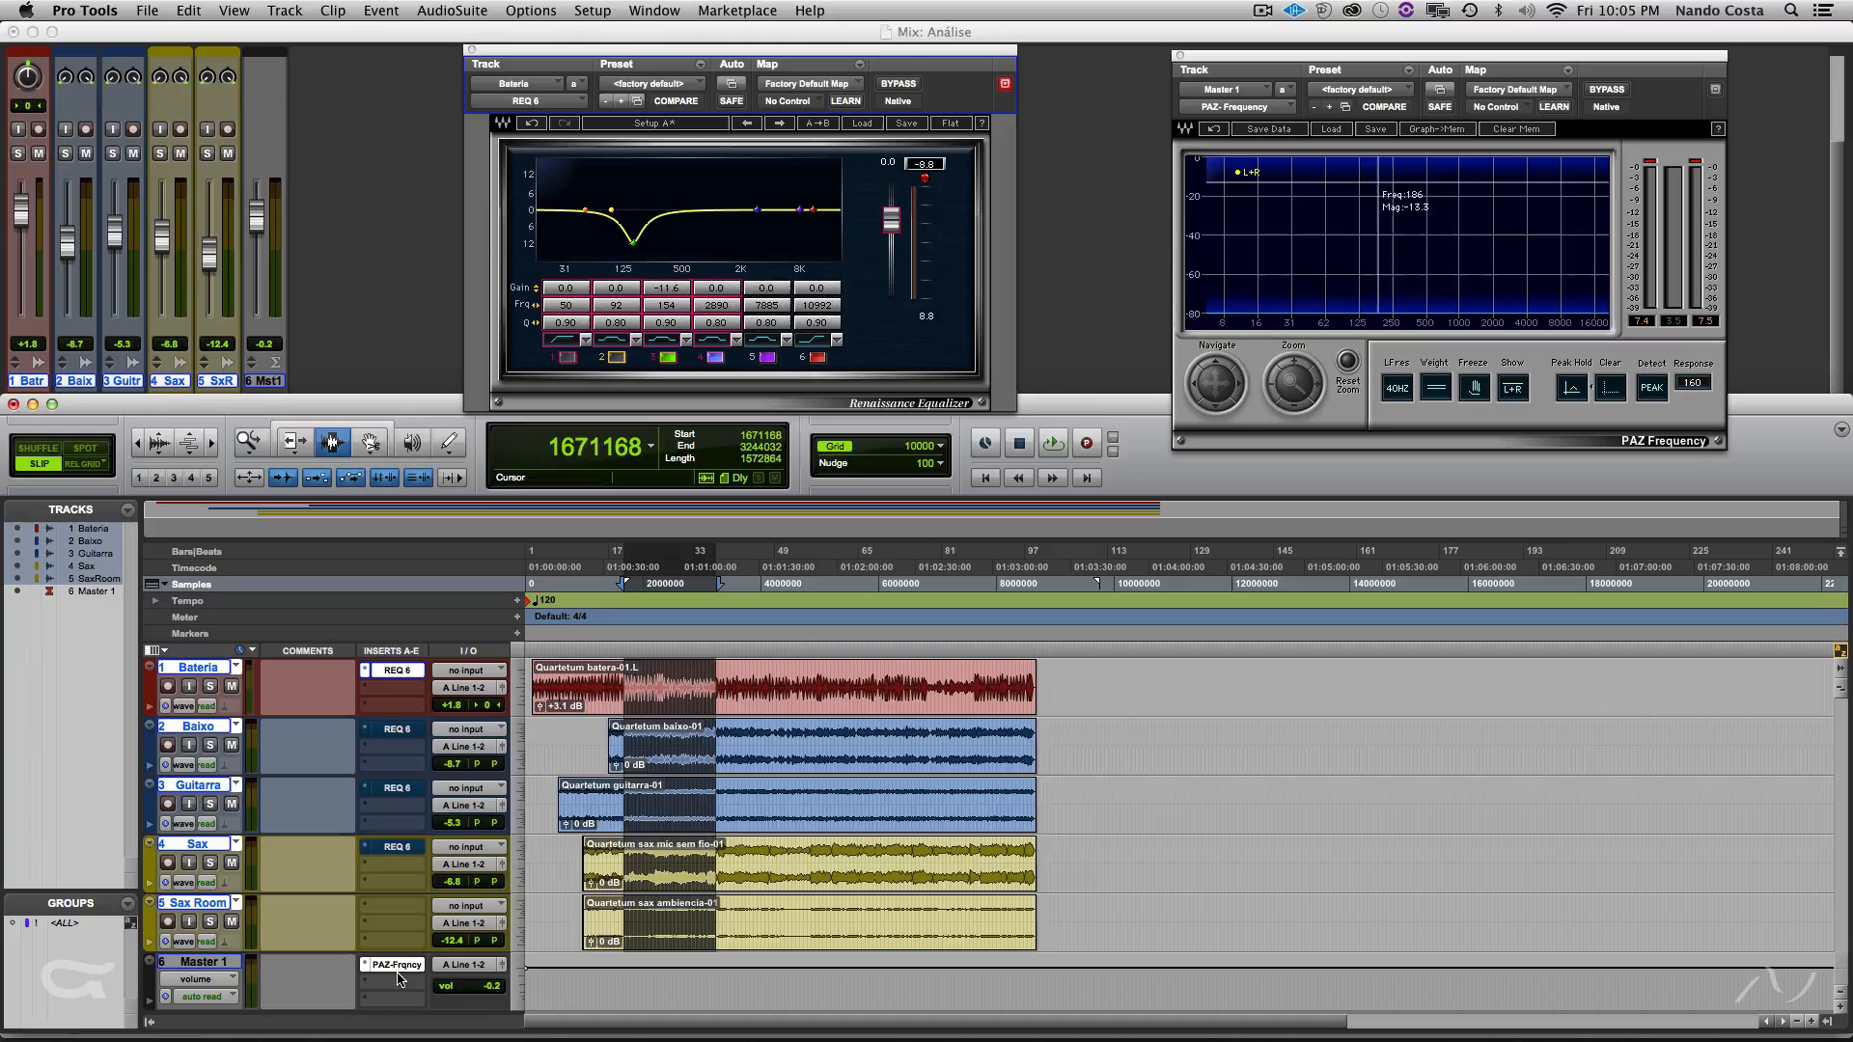
- Copy Master 1's PAZ Frequency analyzer to the Sax track's second insert, and play from sample 1556480 to examine the sax spectrum
{"action": "left_click_drag", "start_coordinate": [394, 970], "coordinate": [405, 865]}
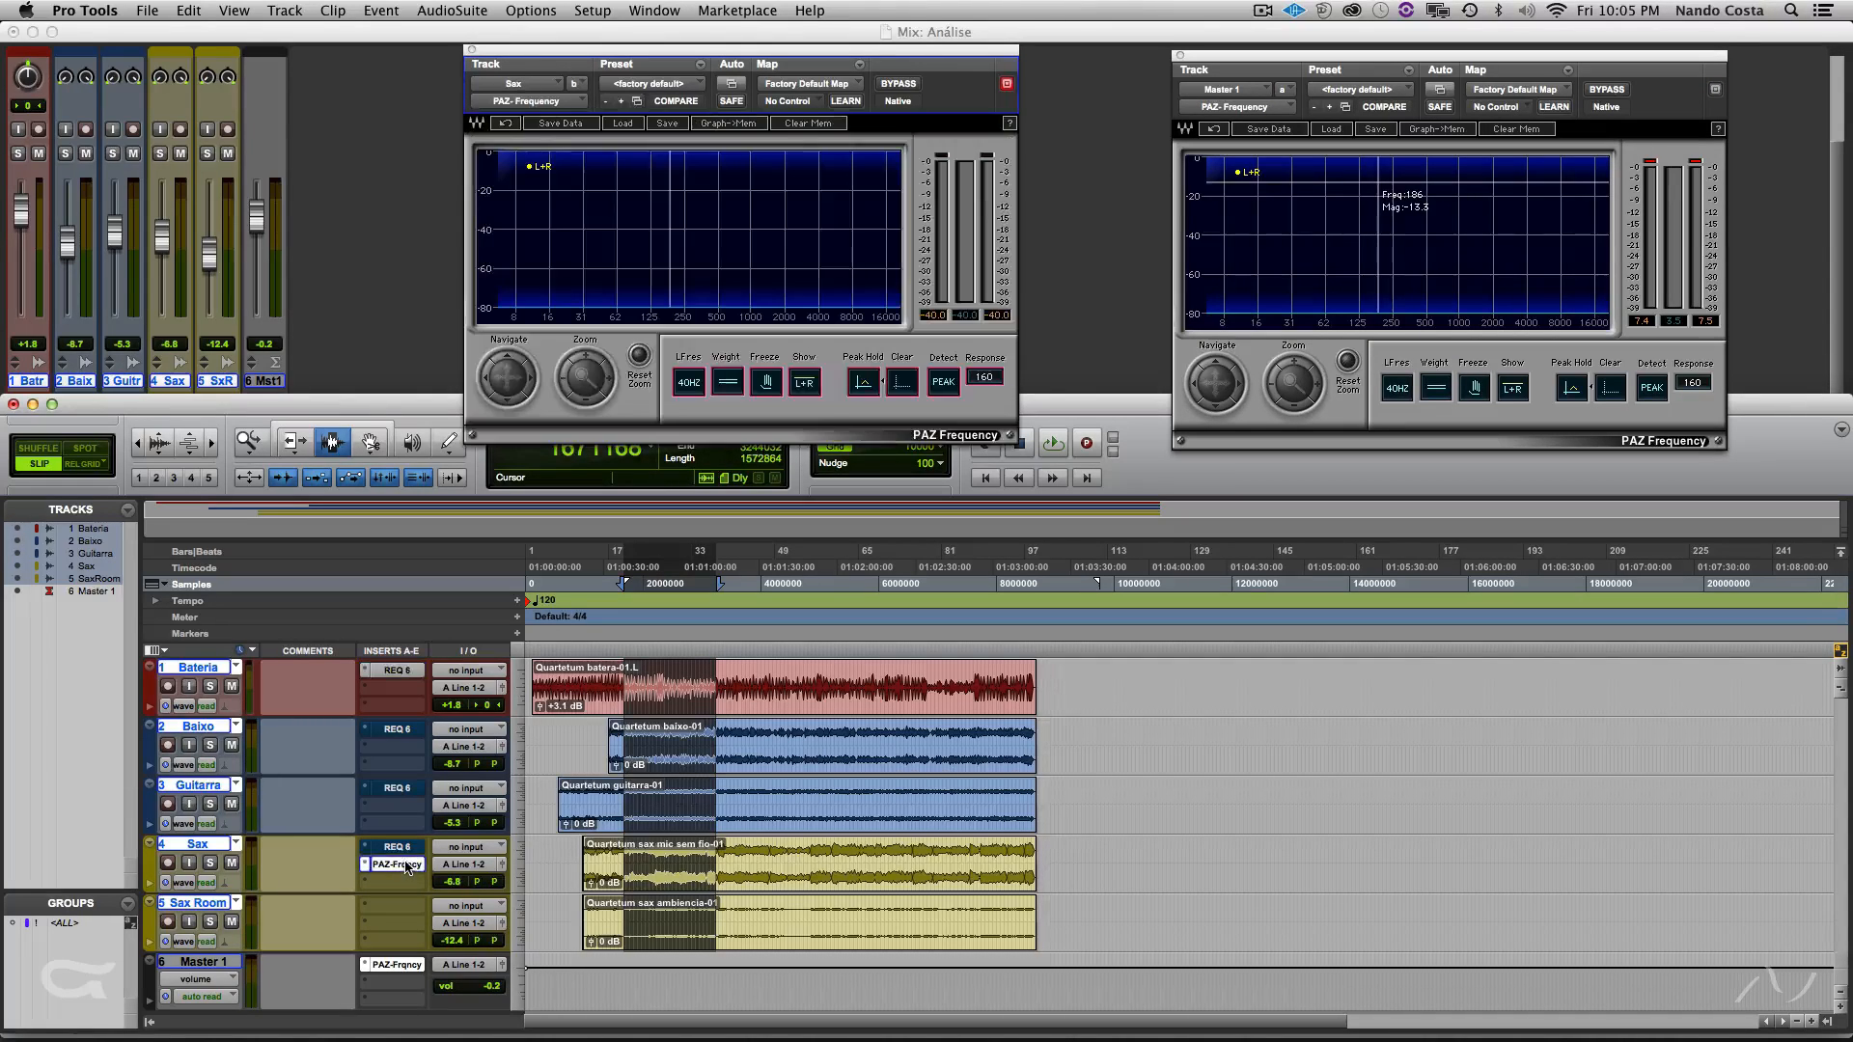
{"action": "mouse_move", "coordinate": [968, 48]}
{"action": "left_mouse_down"}
{"action": "mouse_move", "coordinate": [1767, 42]}
{"action": "mouse_move", "coordinate": [1730, 49]}
{"action": "left_mouse_up"}
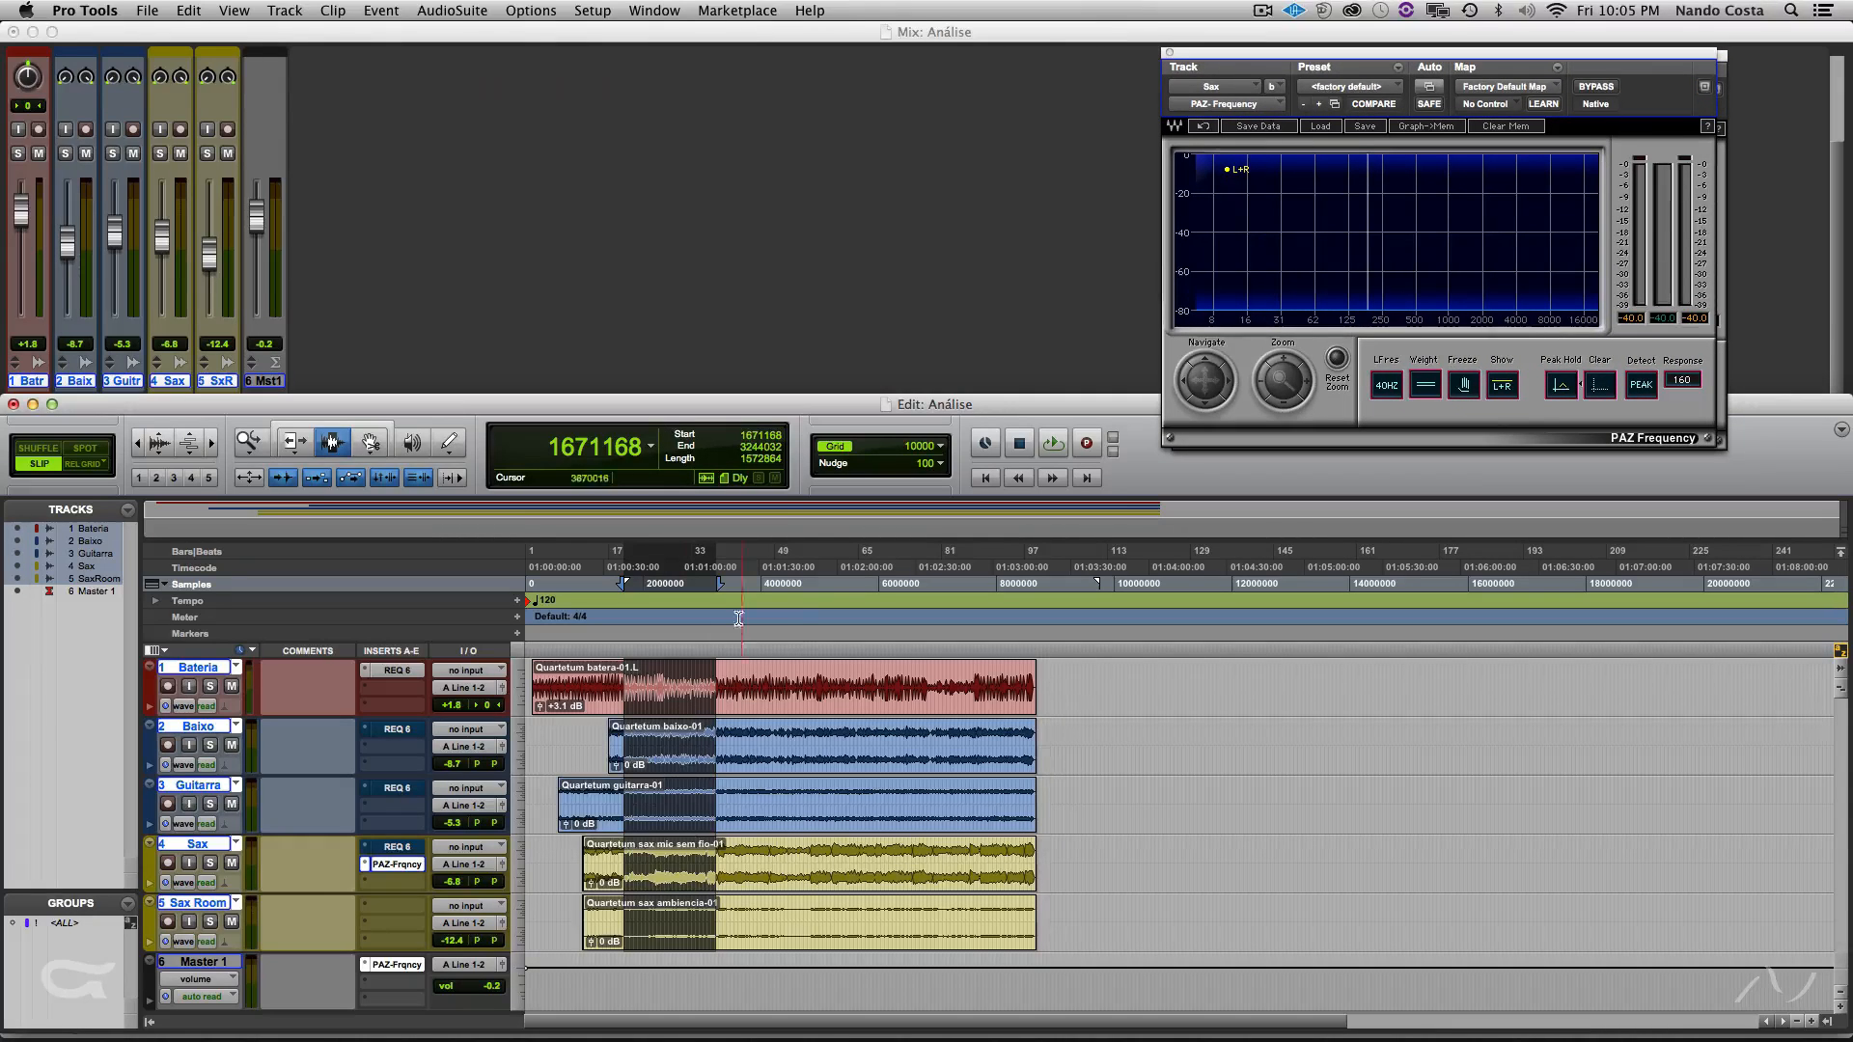
{"action": "left_click", "coordinate": [617, 864]}
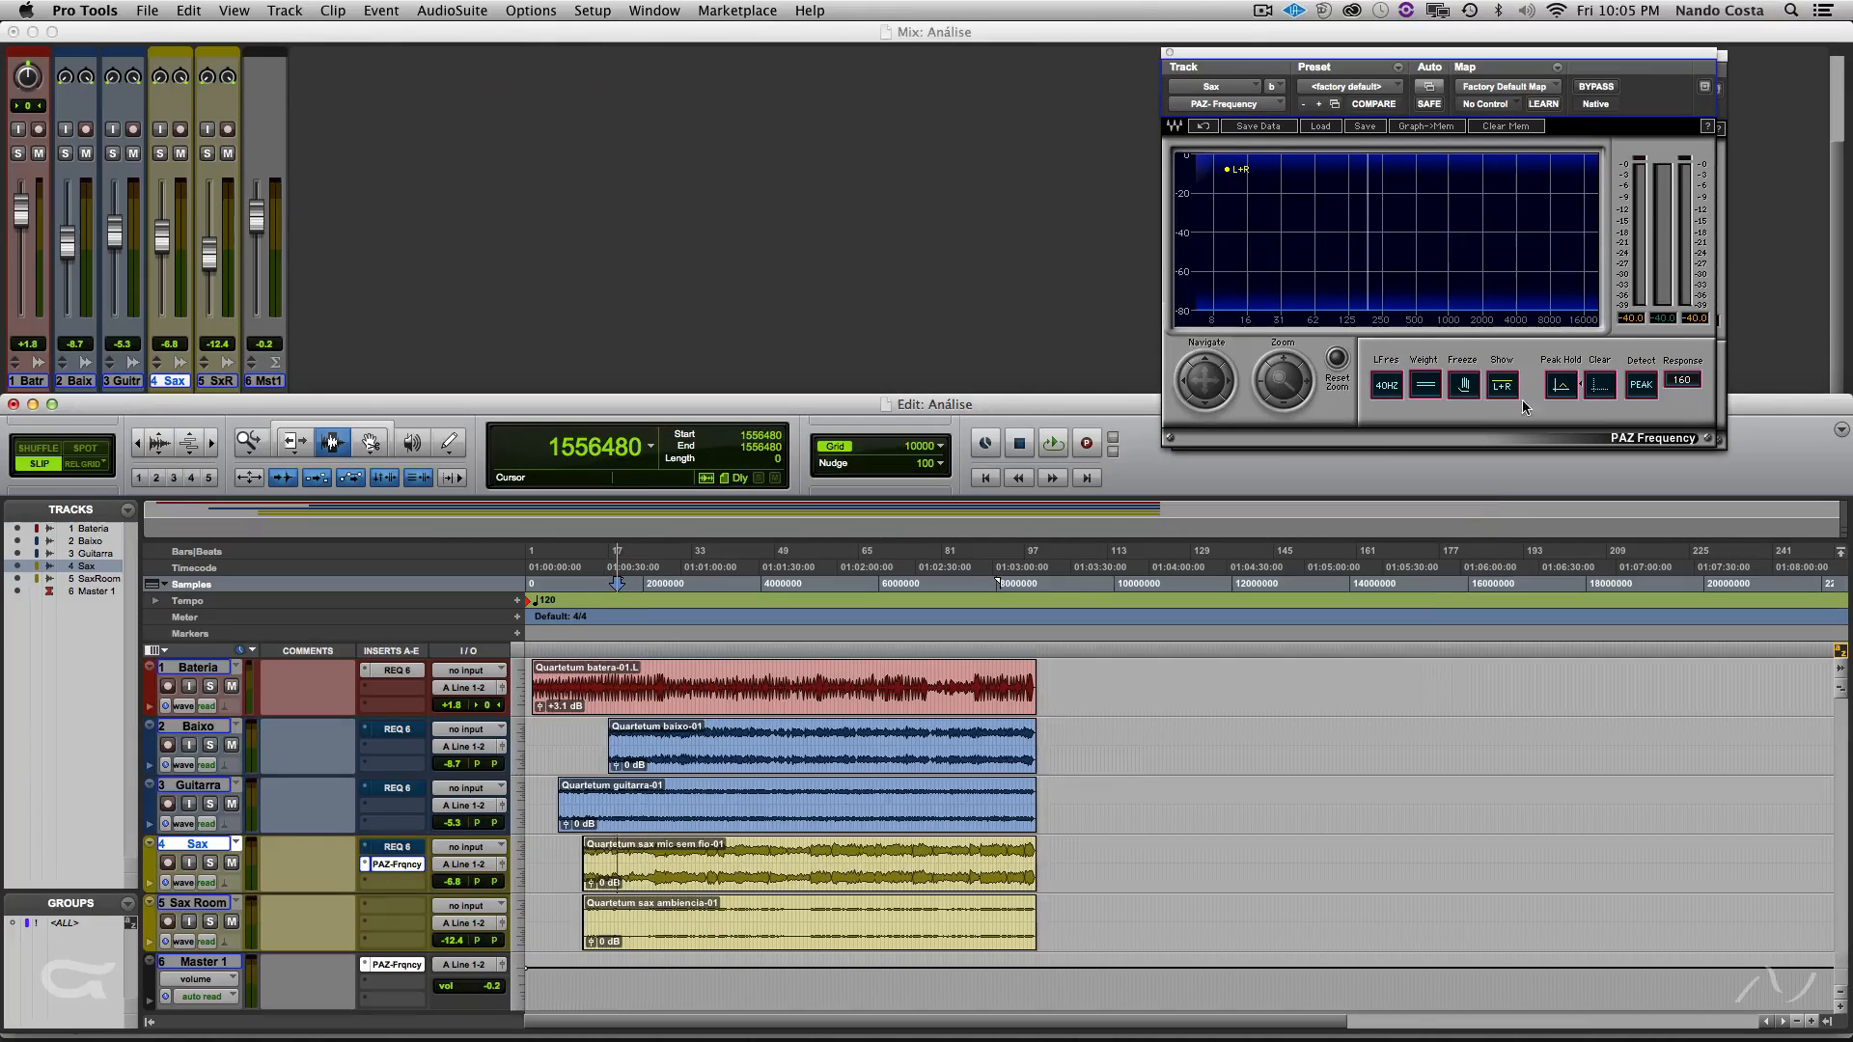
{"action": "key", "text": "space"}
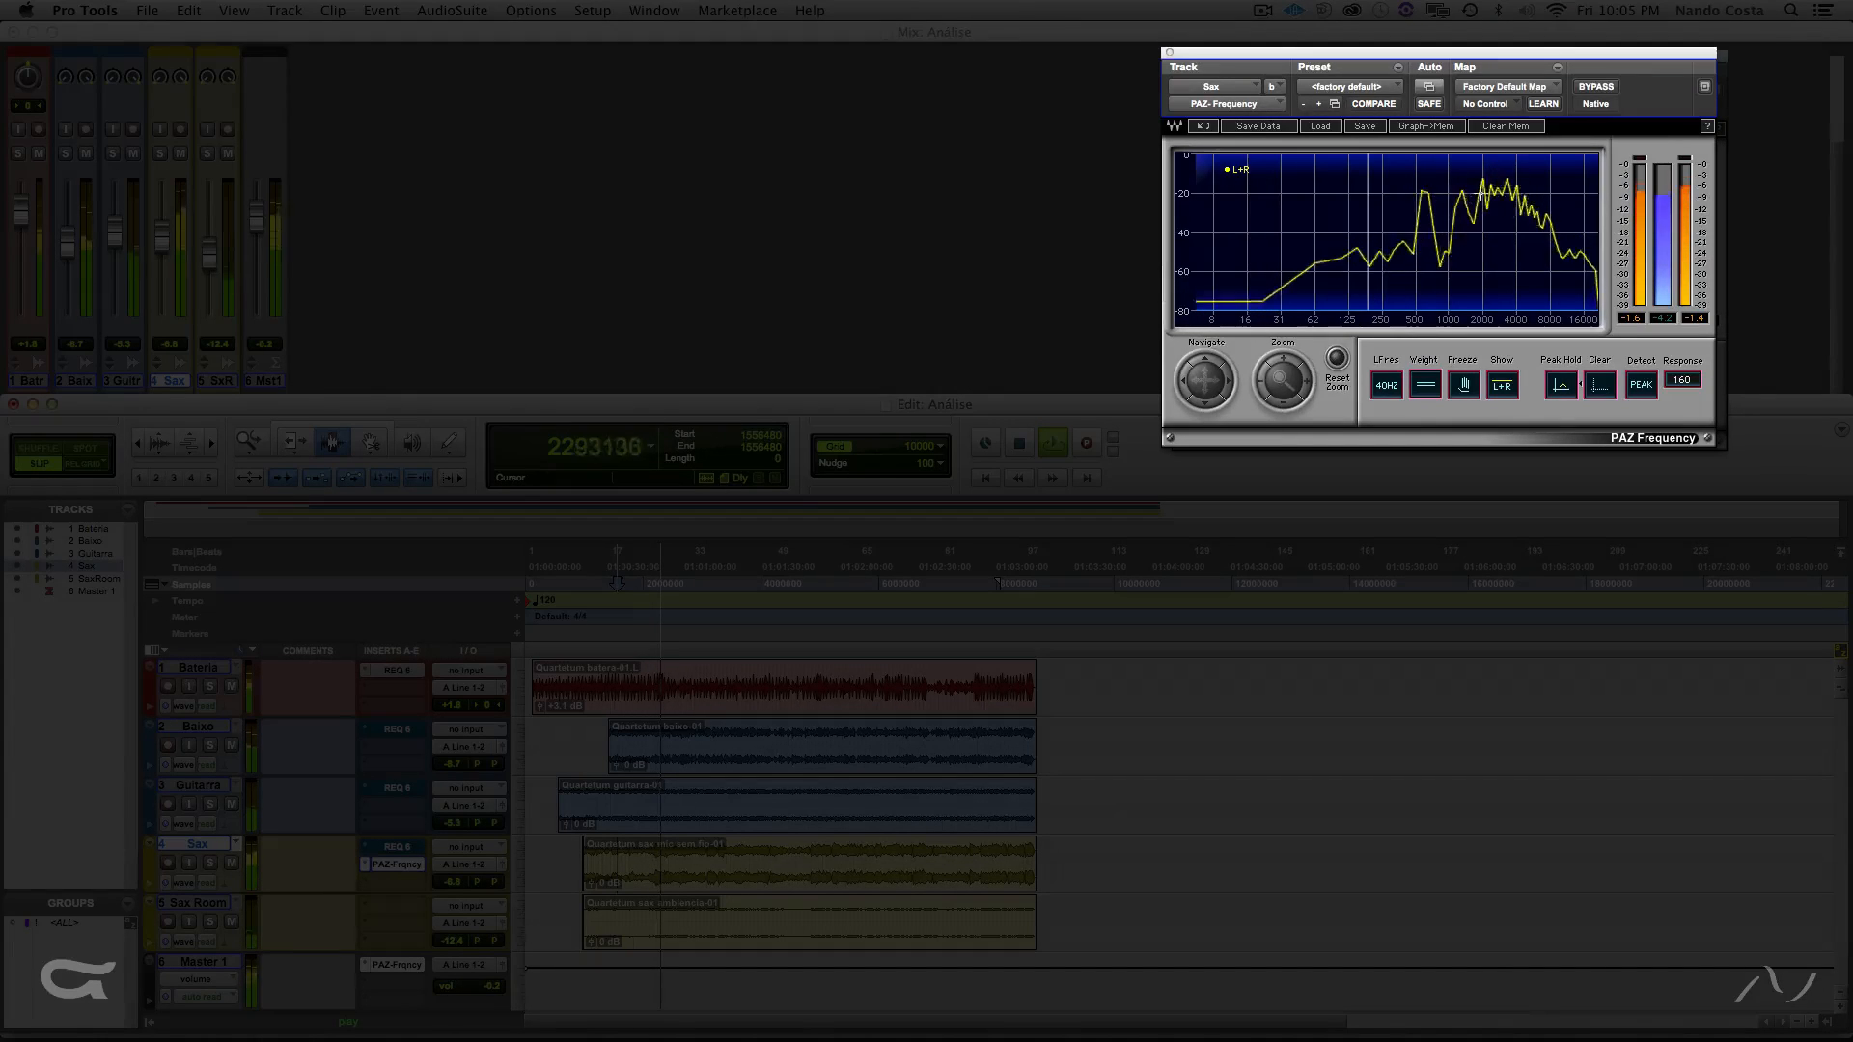
{"action": "key", "text": "space"}
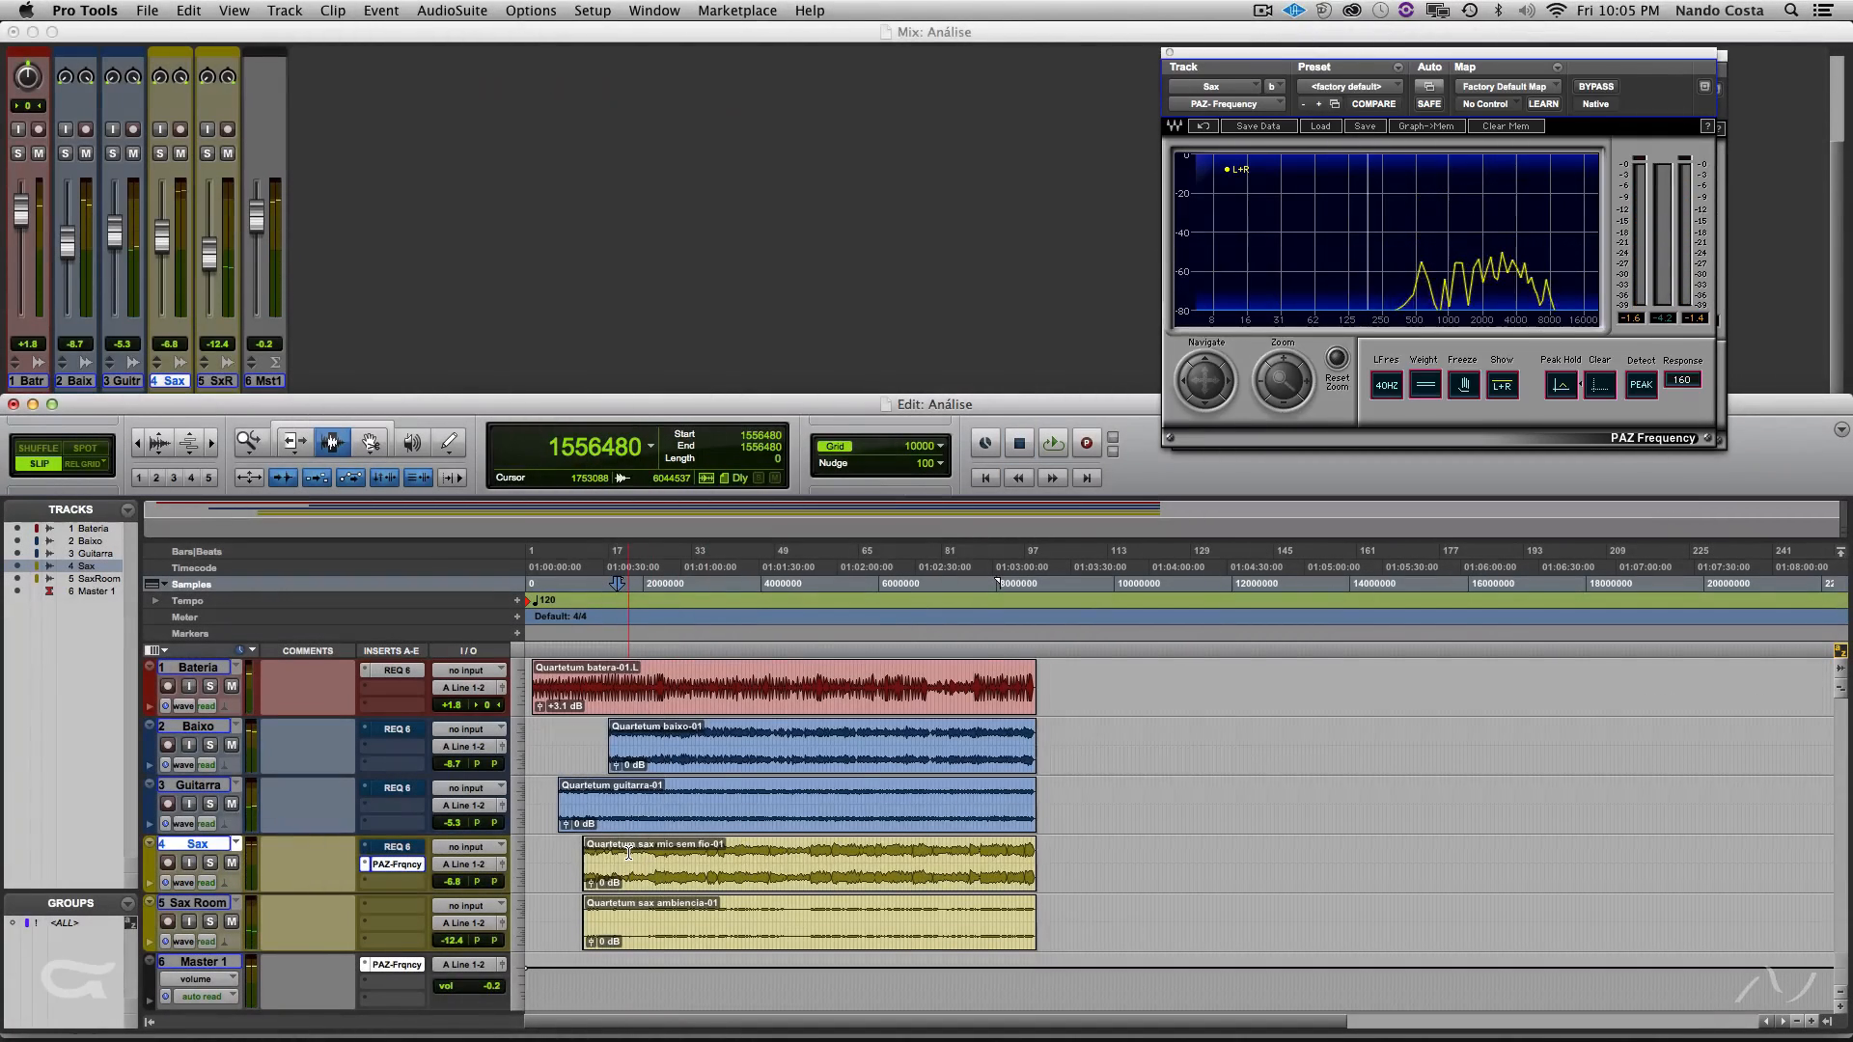
- Flatten the Sax track's REQ 6, place its window beside the analyzer, and cut band 4 by 1.8 dB at 1985 Hz during playback
{"action": "left_click", "coordinate": [397, 847]}
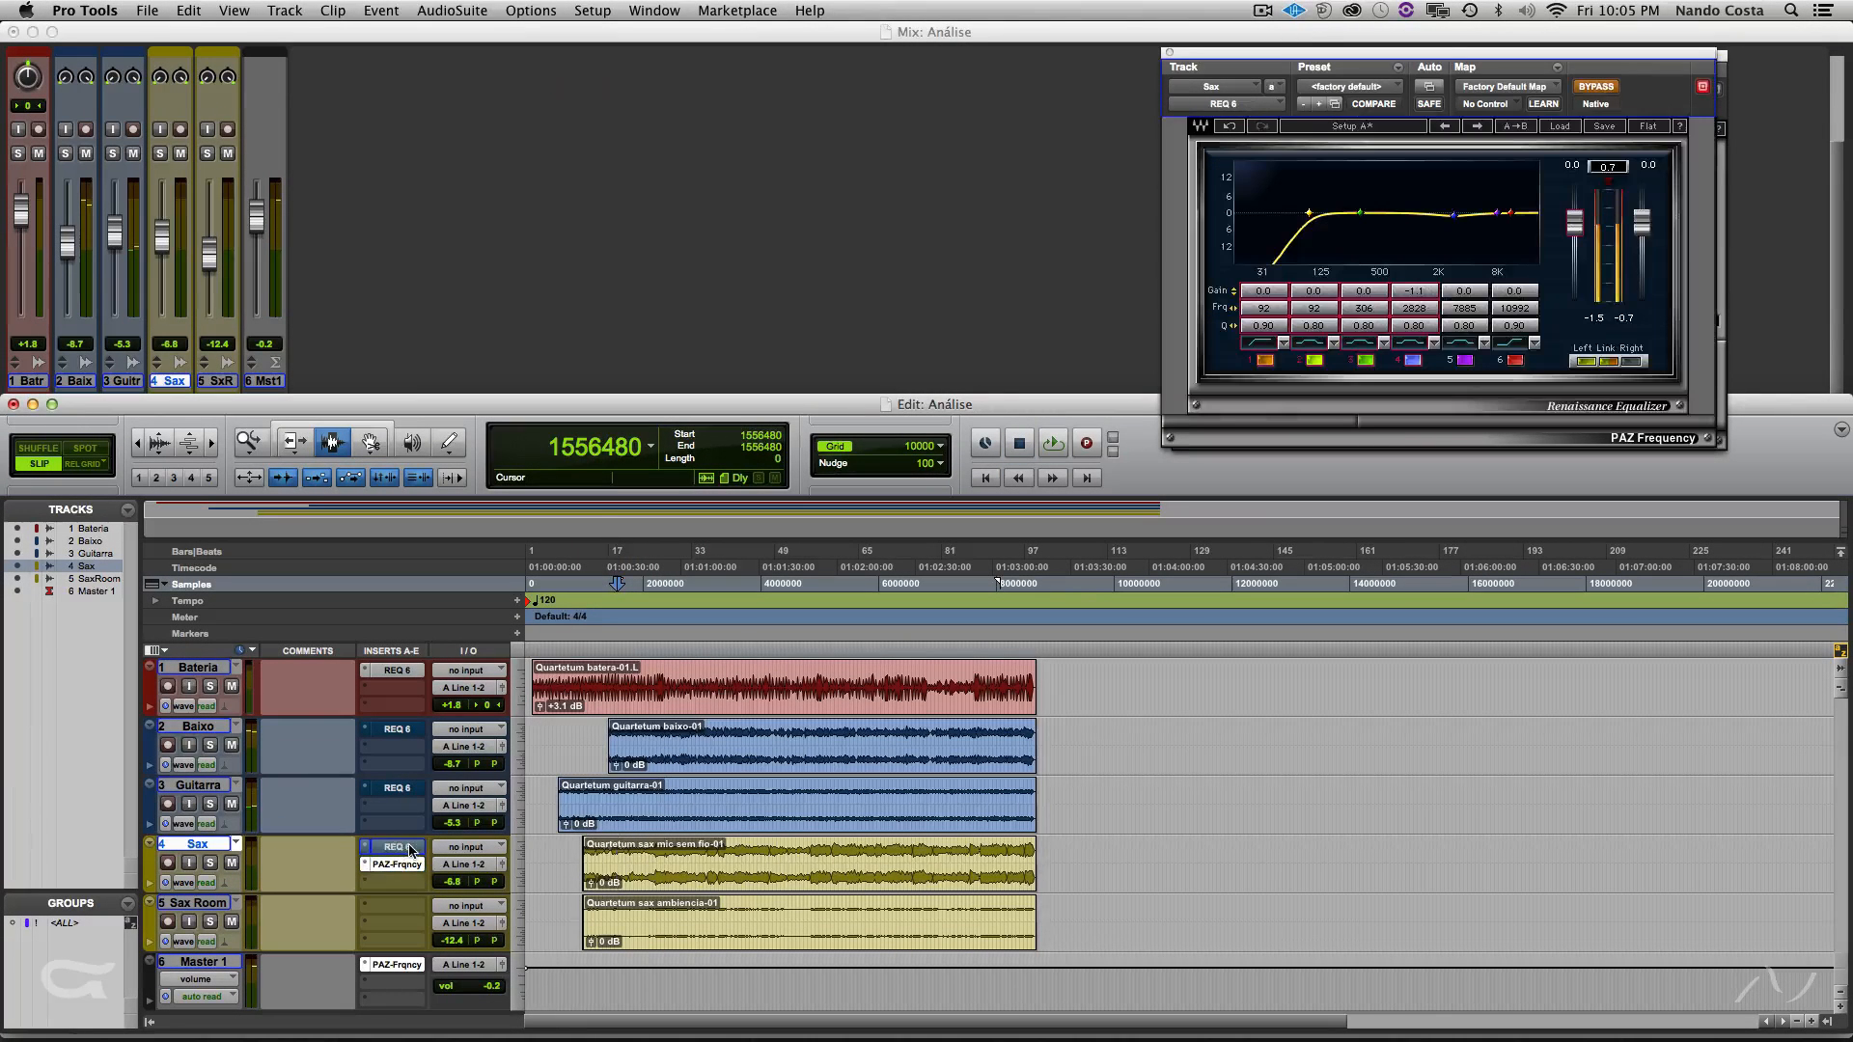
{"action": "left_click", "coordinate": [1648, 126]}
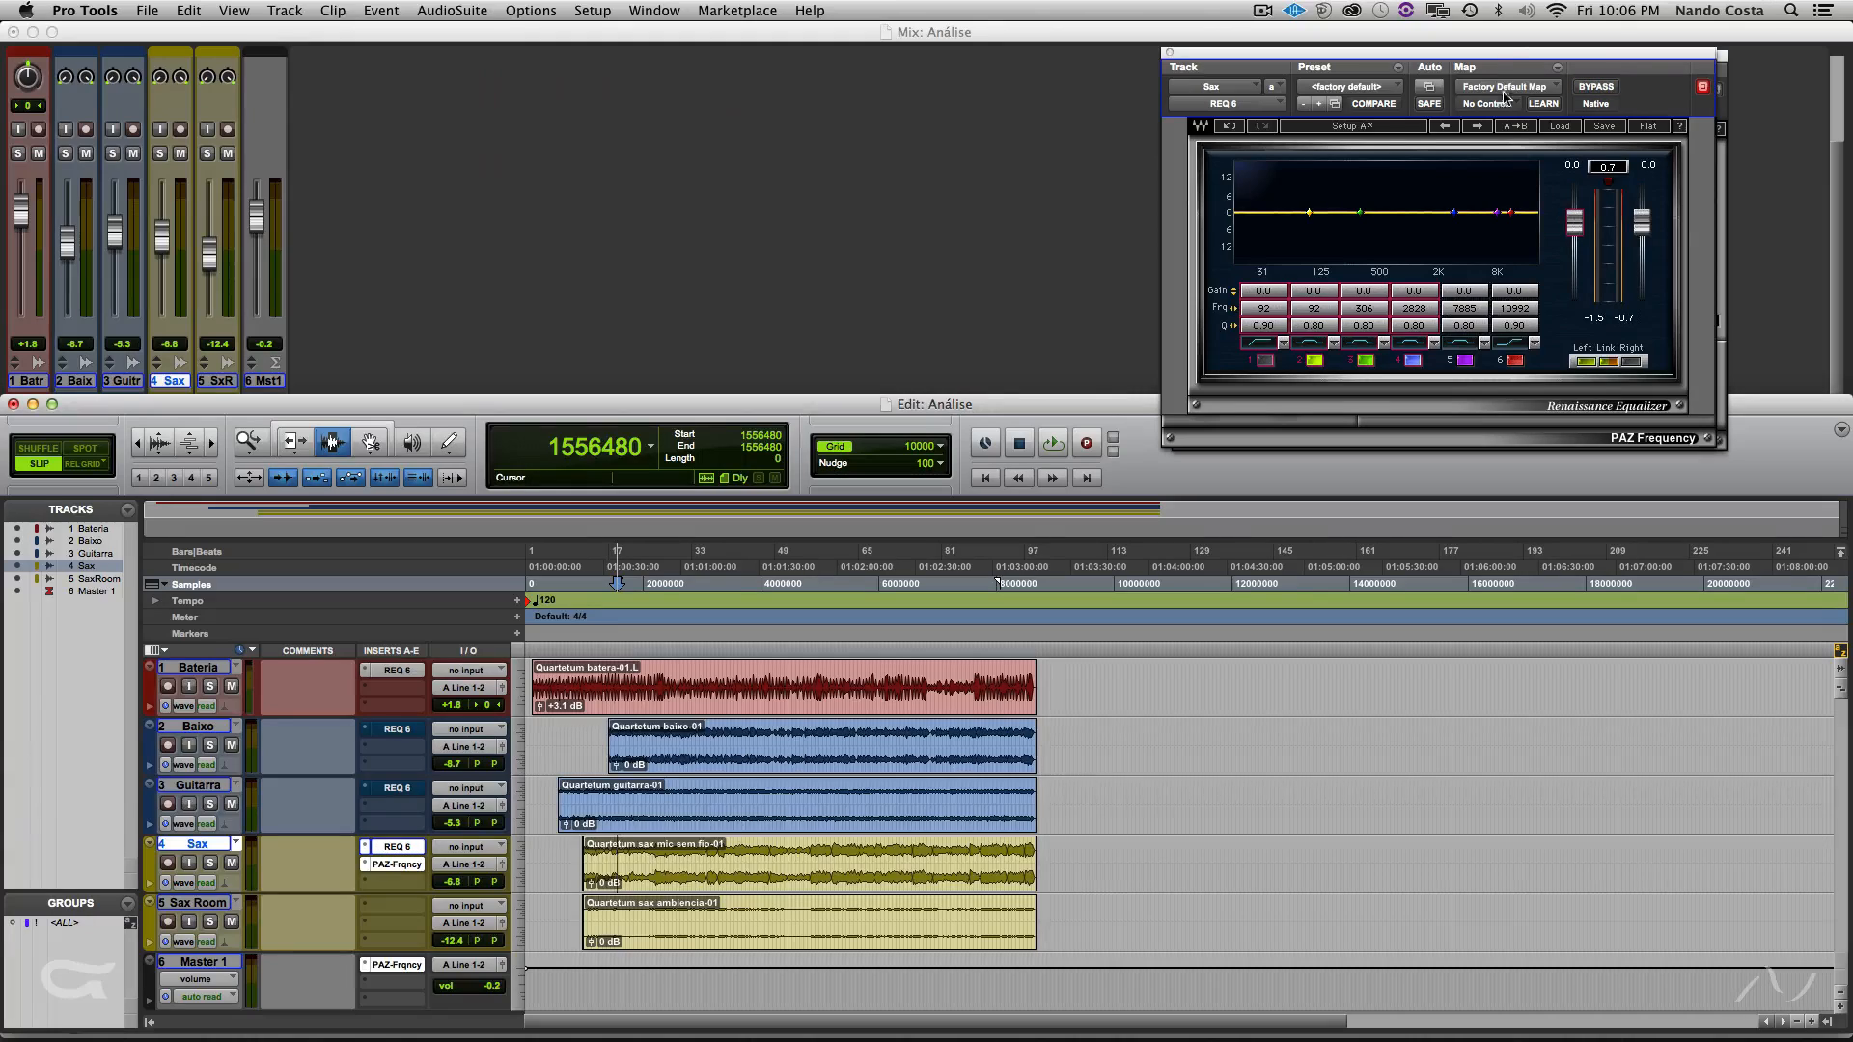
{"action": "left_click_drag", "start_coordinate": [1469, 57], "coordinate": [782, 55]}
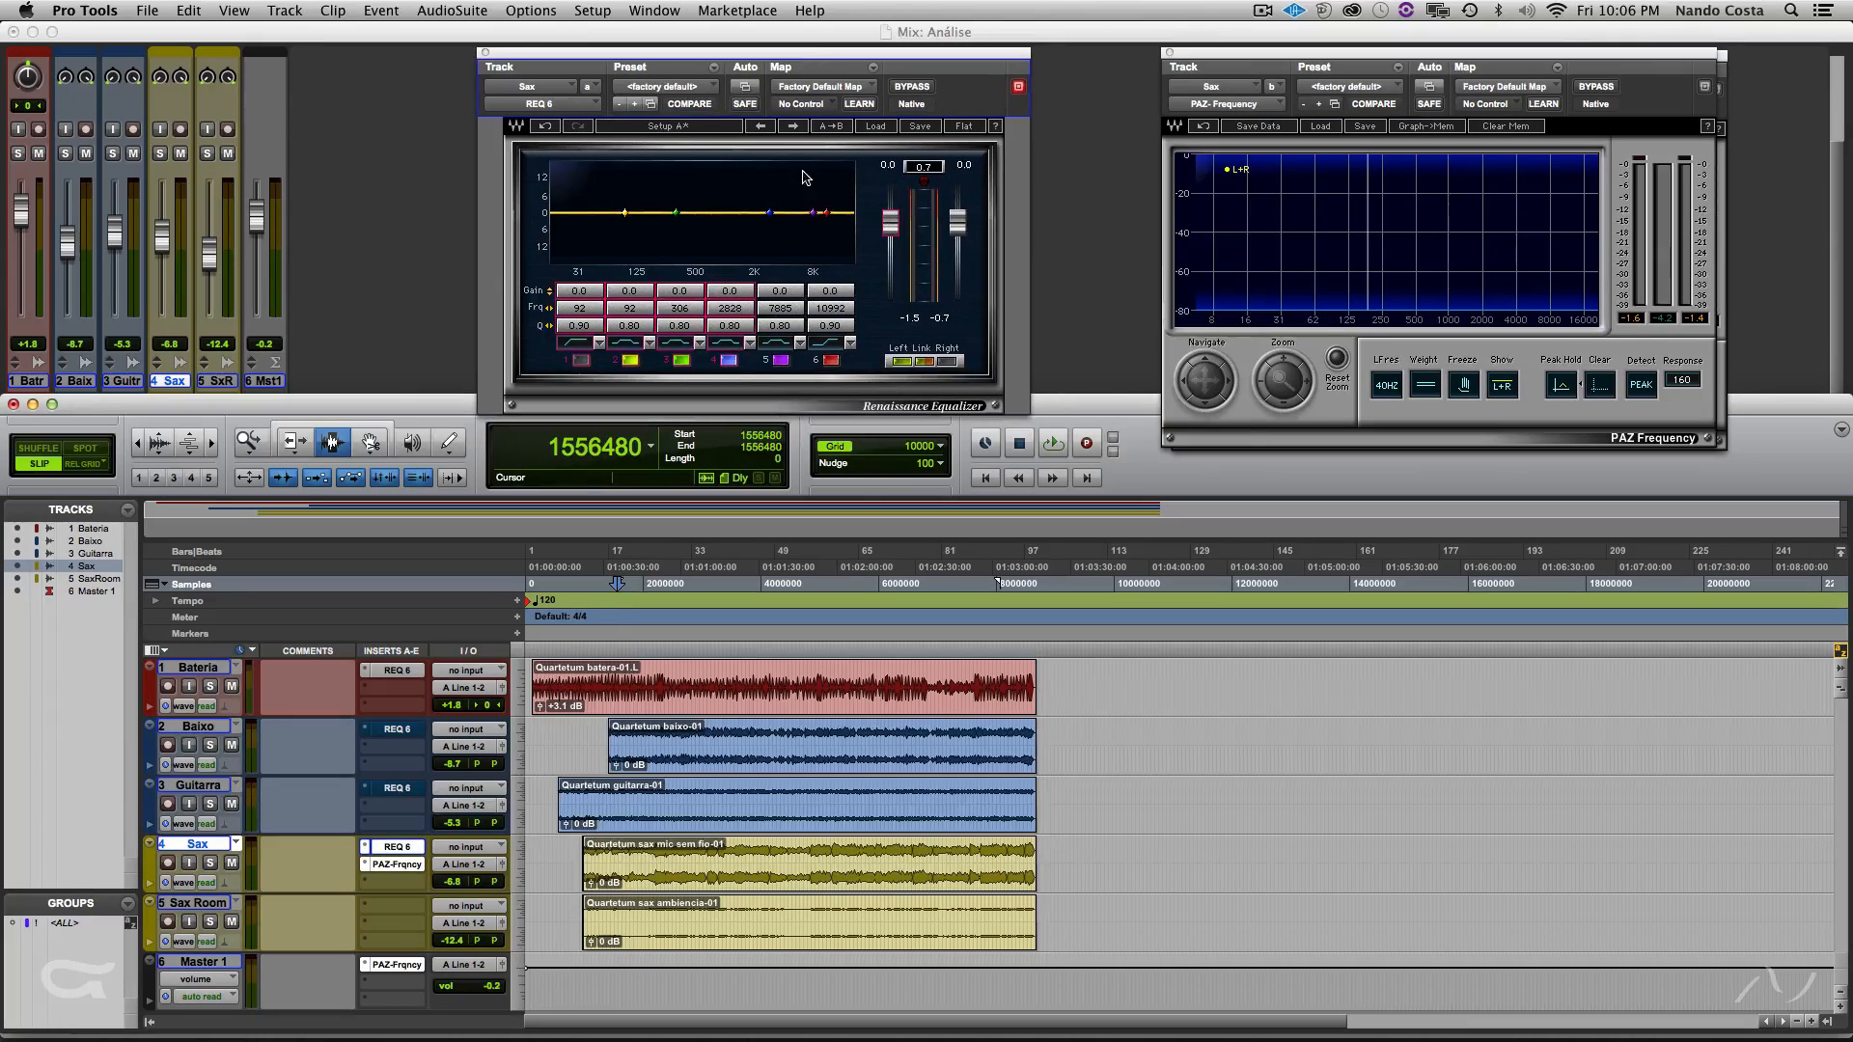
{"action": "key", "text": "space"}
{"action": "left_click_drag", "start_coordinate": [767, 212], "coordinate": [755, 218]}
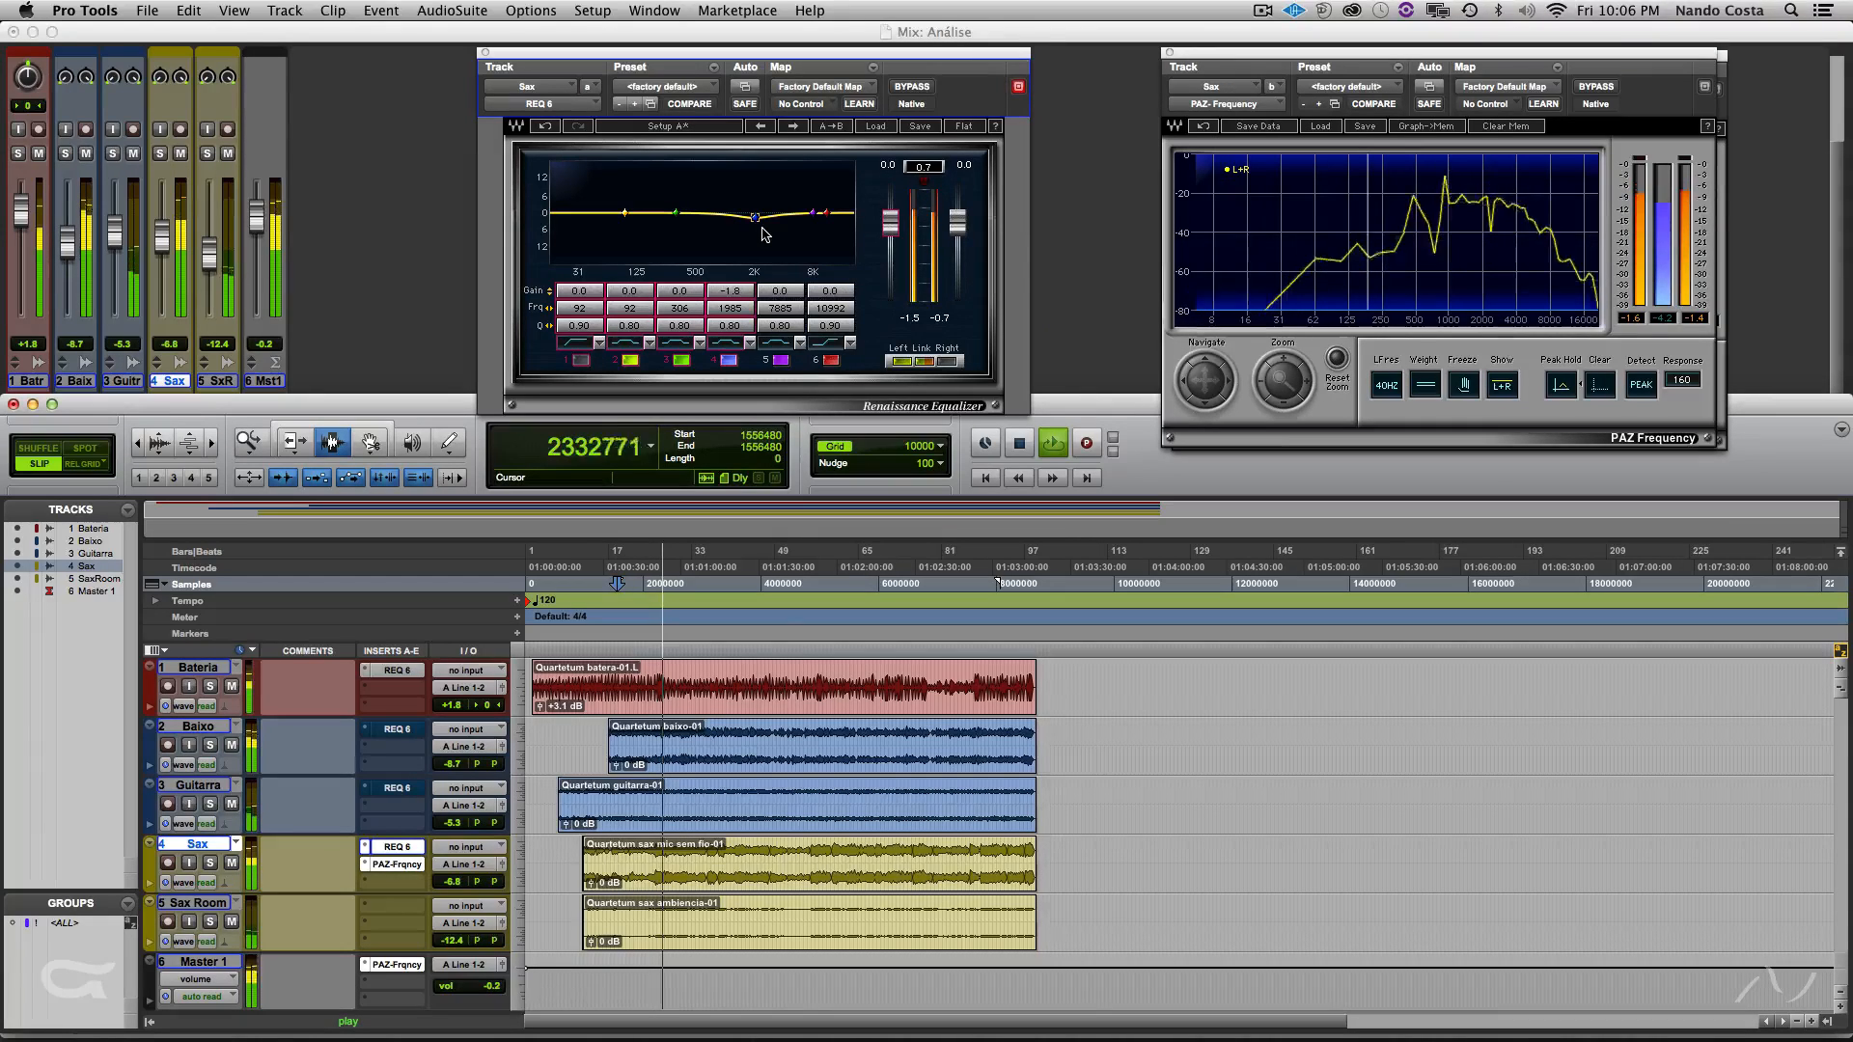
{"action": "key", "text": "space"}
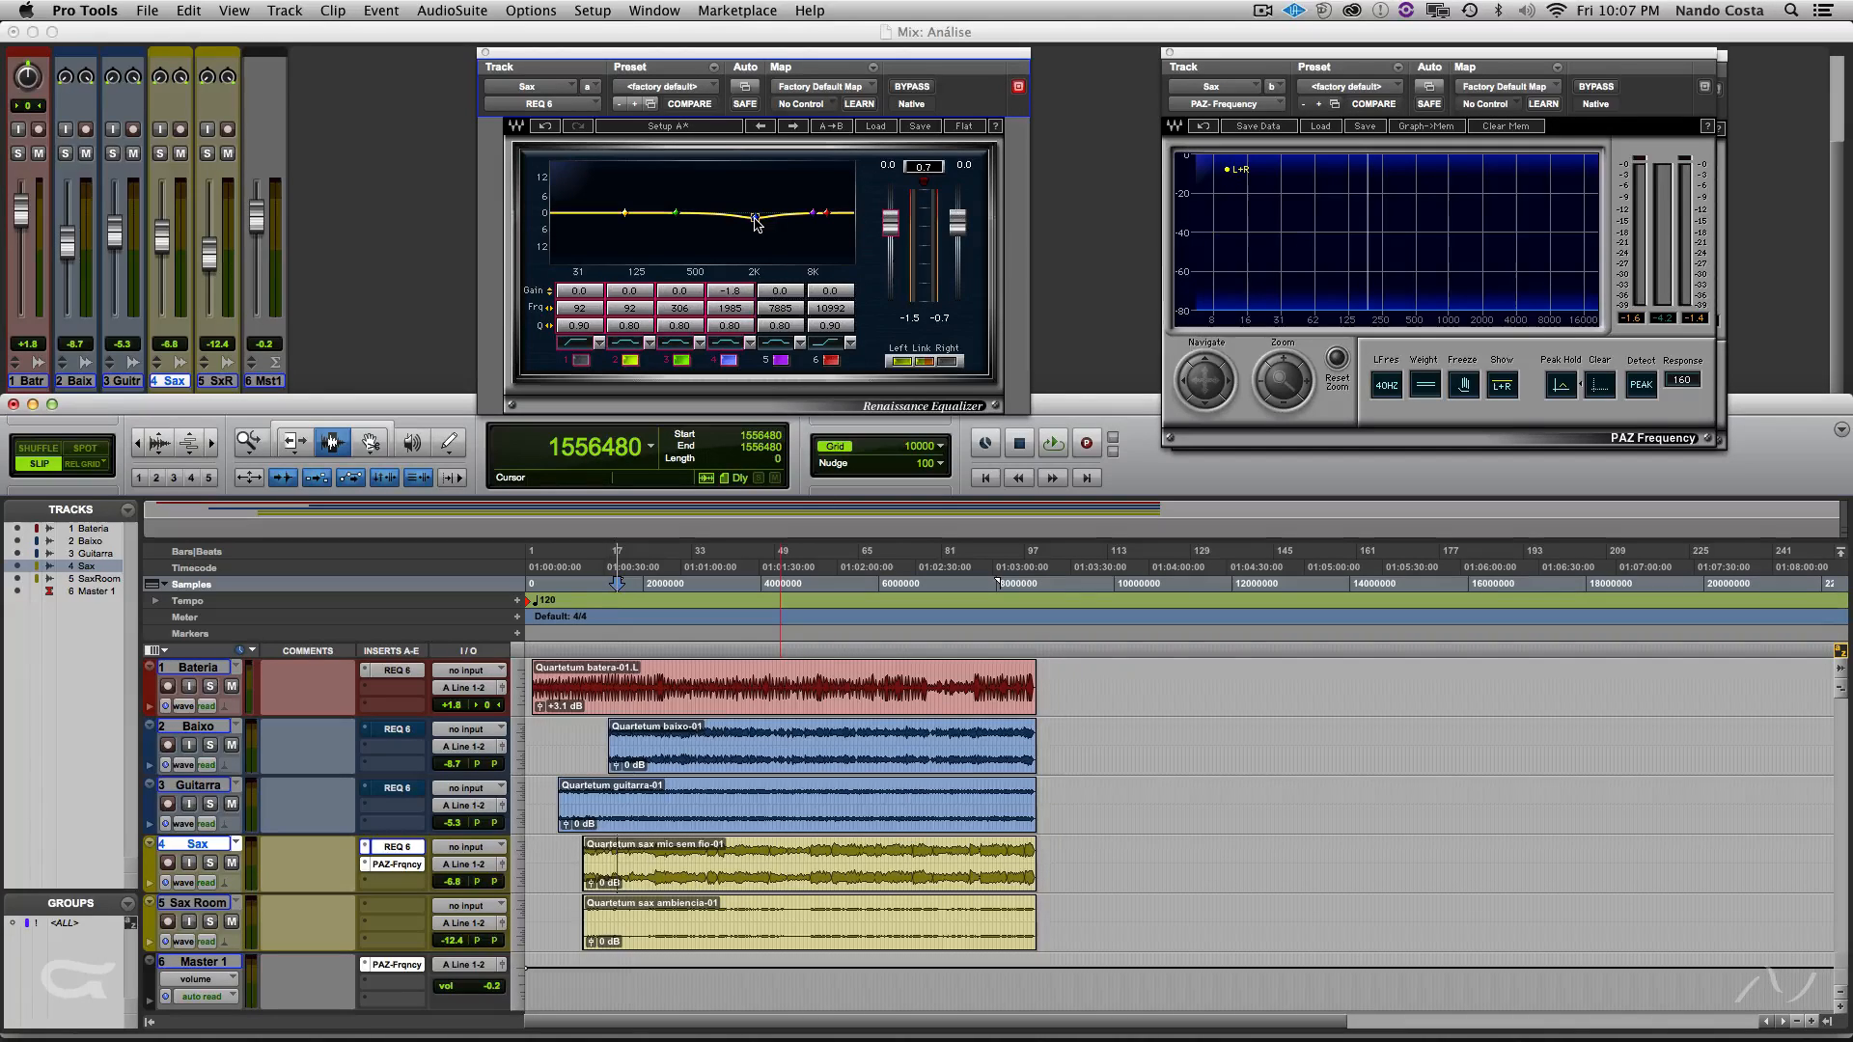
- Shift the Sax equalizer's band 4 to a 1.4 dB cut at 3221 Hz during playback, and remove the track's PAZ Frequency insert
{"action": "key", "text": "space"}
{"action": "mouse_move", "coordinate": [755, 218]}
{"action": "left_mouse_down"}
{"action": "mouse_move", "coordinate": [777, 198]}
{"action": "mouse_move", "coordinate": [776, 216]}
{"action": "left_mouse_up"}
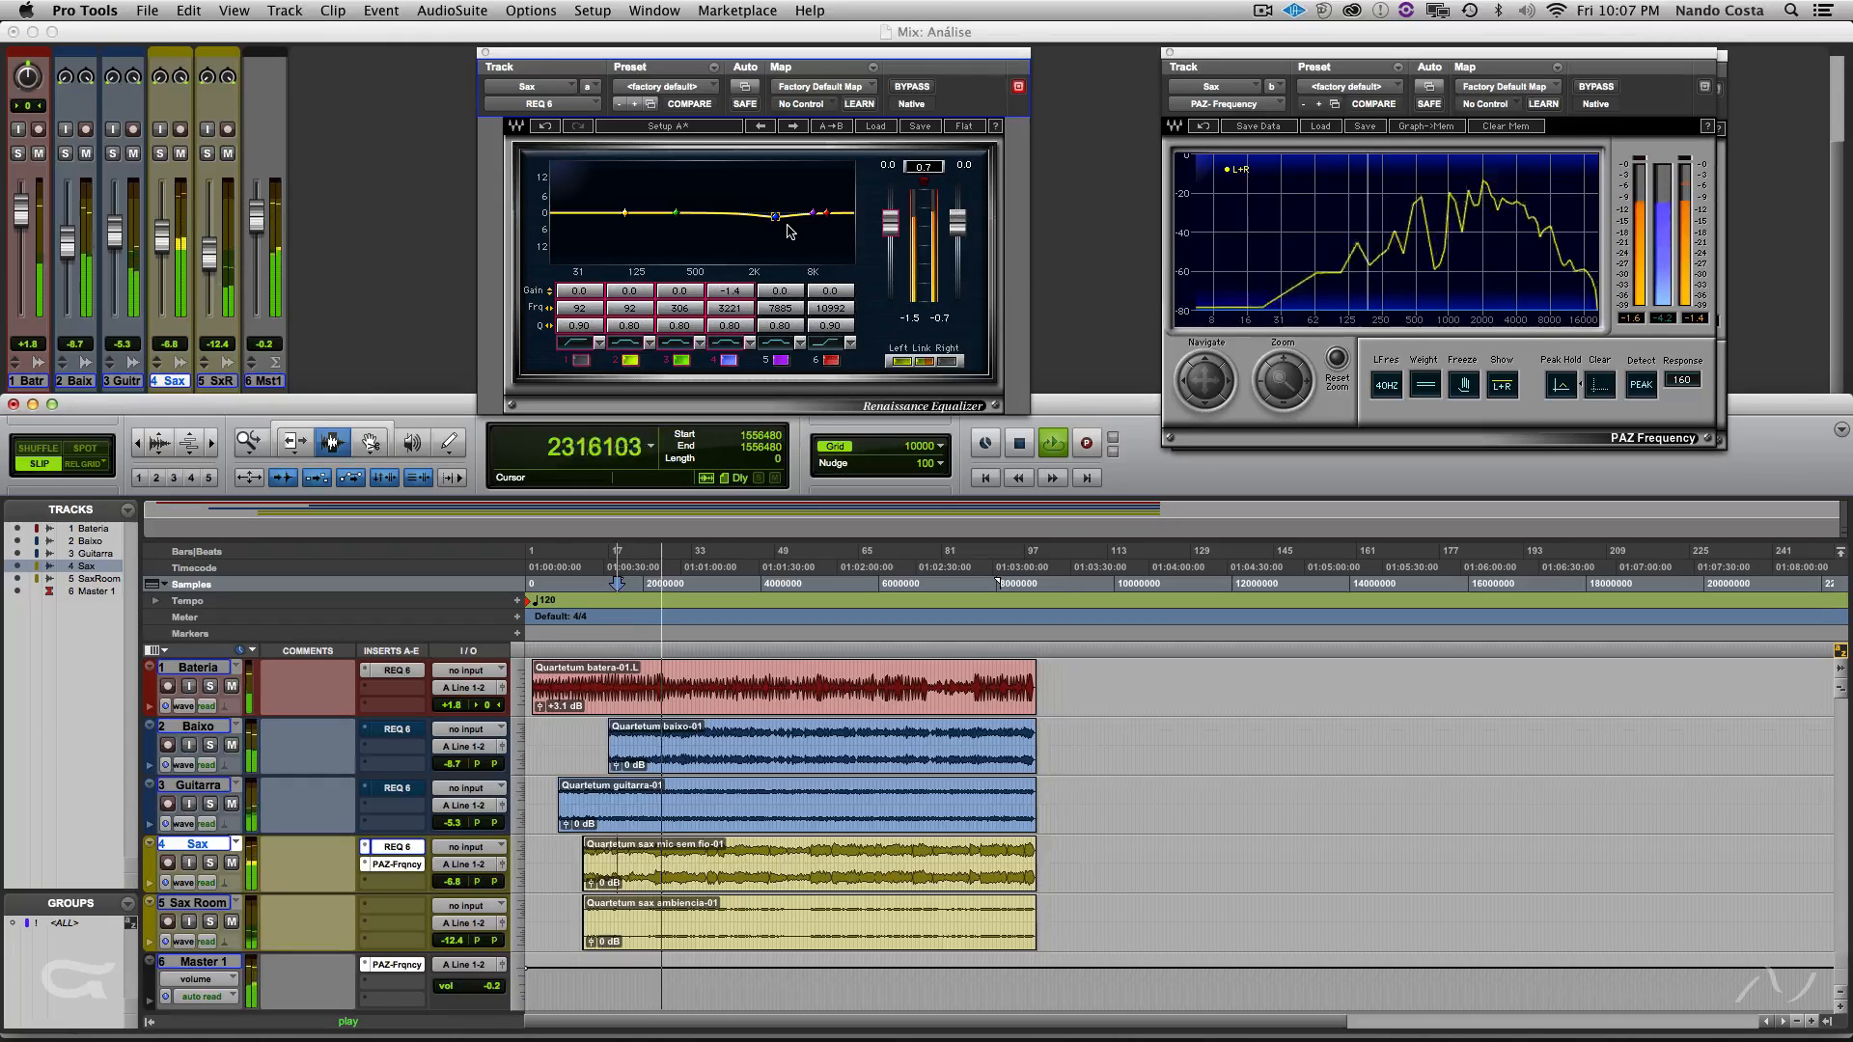
{"action": "key", "text": "space"}
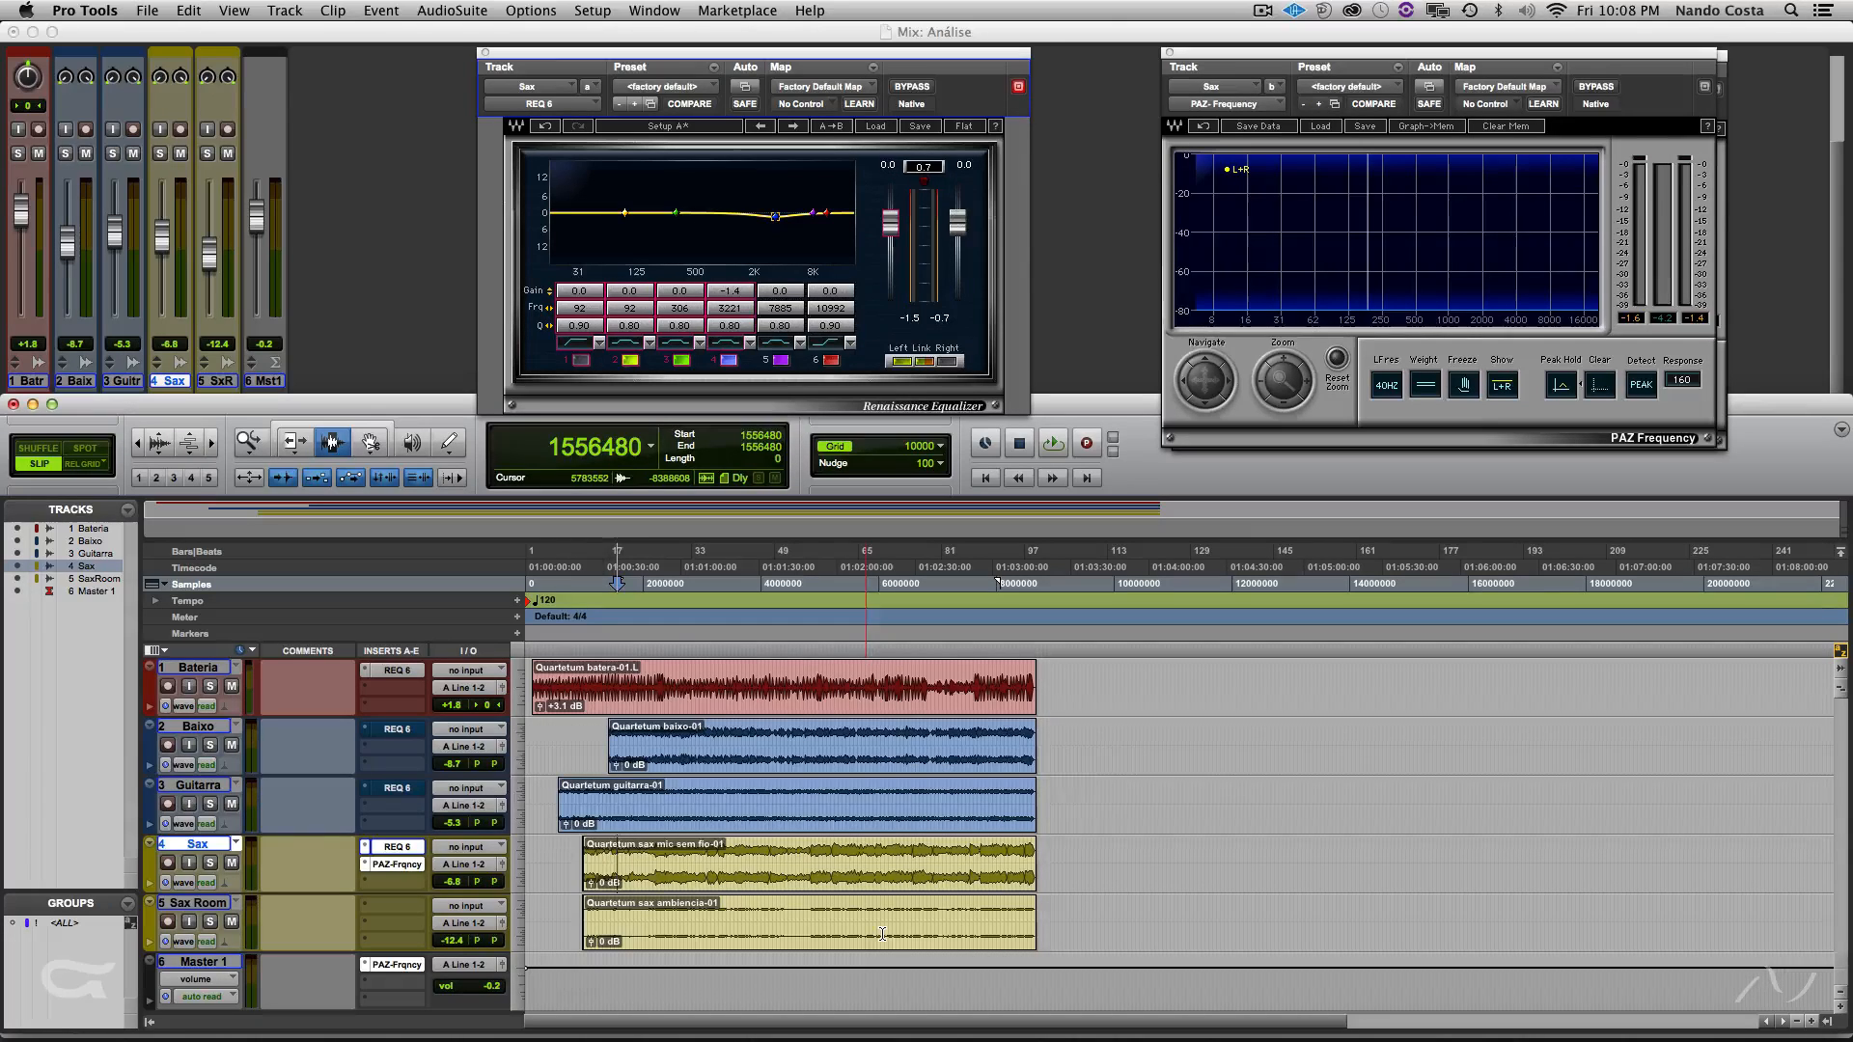
{"action": "left_click", "coordinate": [365, 865]}
{"action": "left_click", "coordinate": [432, 865]}
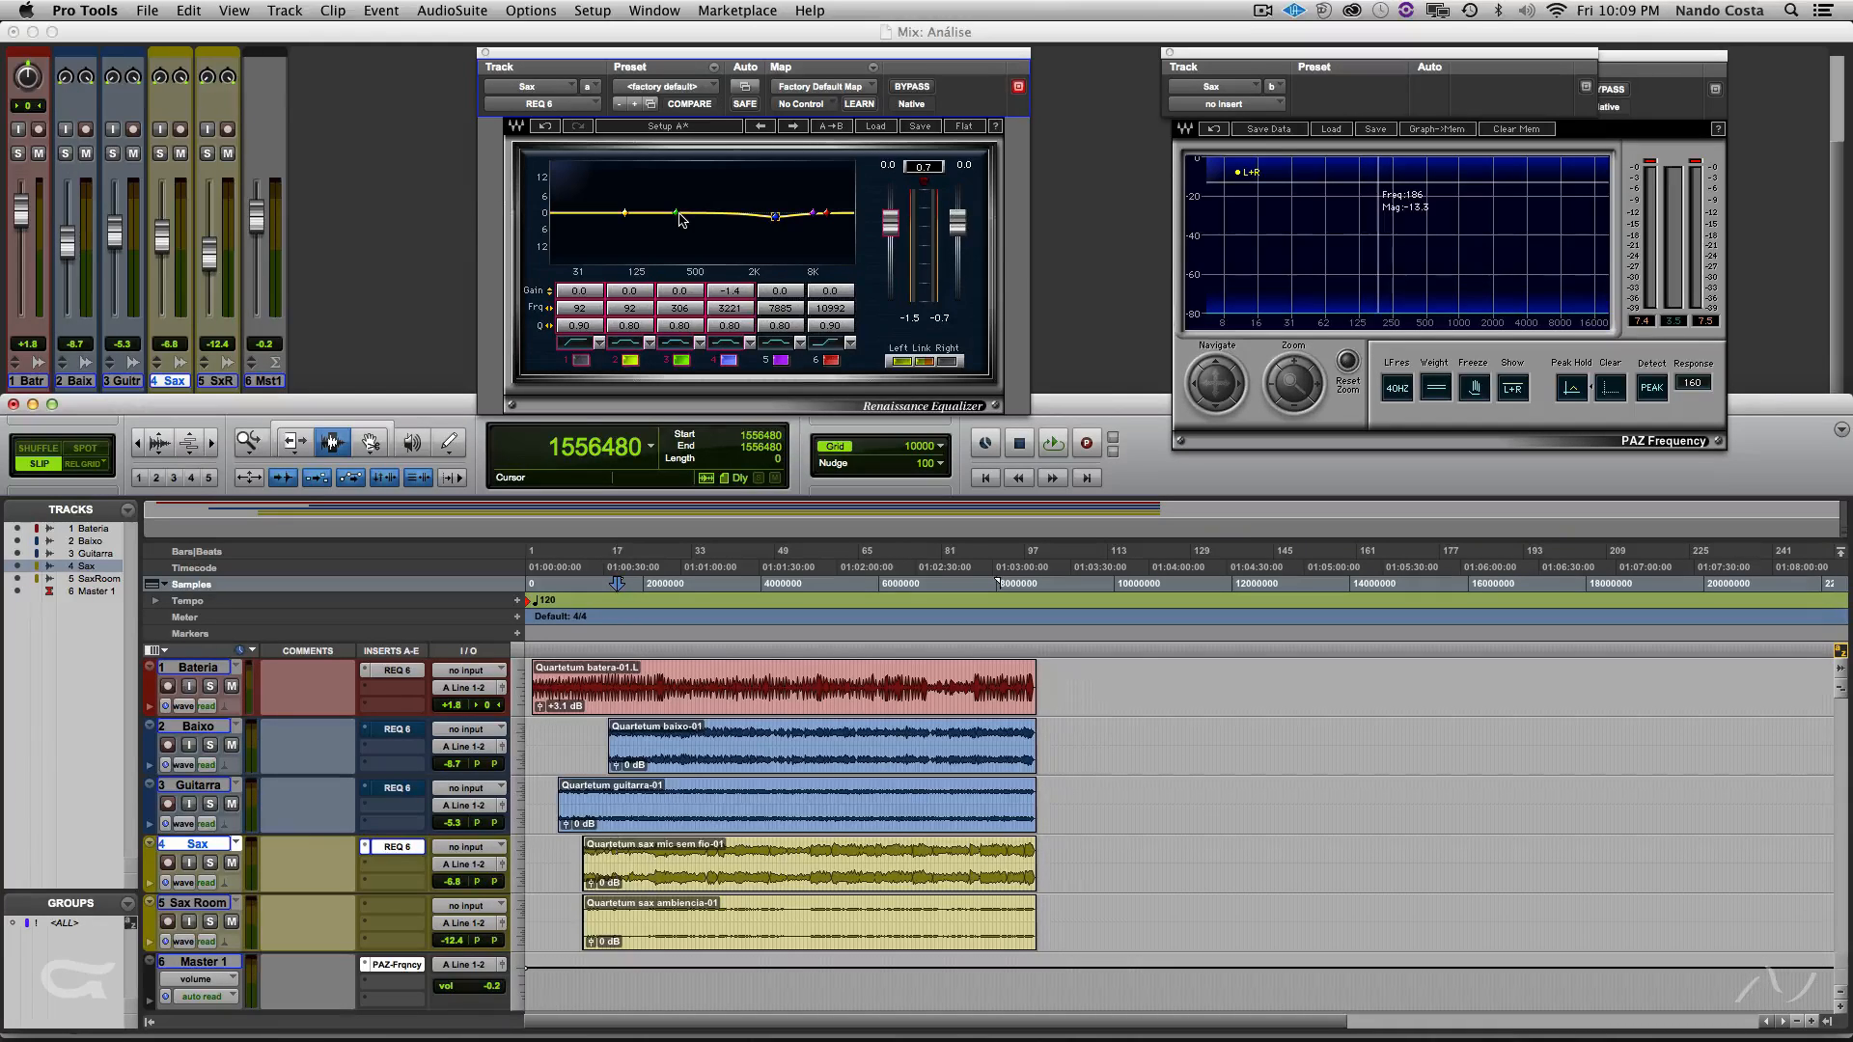
- Lower the Sax equalizer's band 3 to 248 Hz and set its gain to -3 dB
{"action": "mouse_move", "coordinate": [675, 213]}
{"action": "left_mouse_down"}
{"action": "mouse_move", "coordinate": [674, 184]}
{"action": "mouse_move", "coordinate": [695, 193]}
{"action": "mouse_move", "coordinate": [637, 188]}
{"action": "mouse_move", "coordinate": [714, 186]}
{"action": "mouse_move", "coordinate": [642, 185]}
{"action": "mouse_move", "coordinate": [668, 180]}
{"action": "mouse_move", "coordinate": [667, 220]}
{"action": "left_mouse_up"}
{"action": "left_click", "coordinate": [682, 293]}
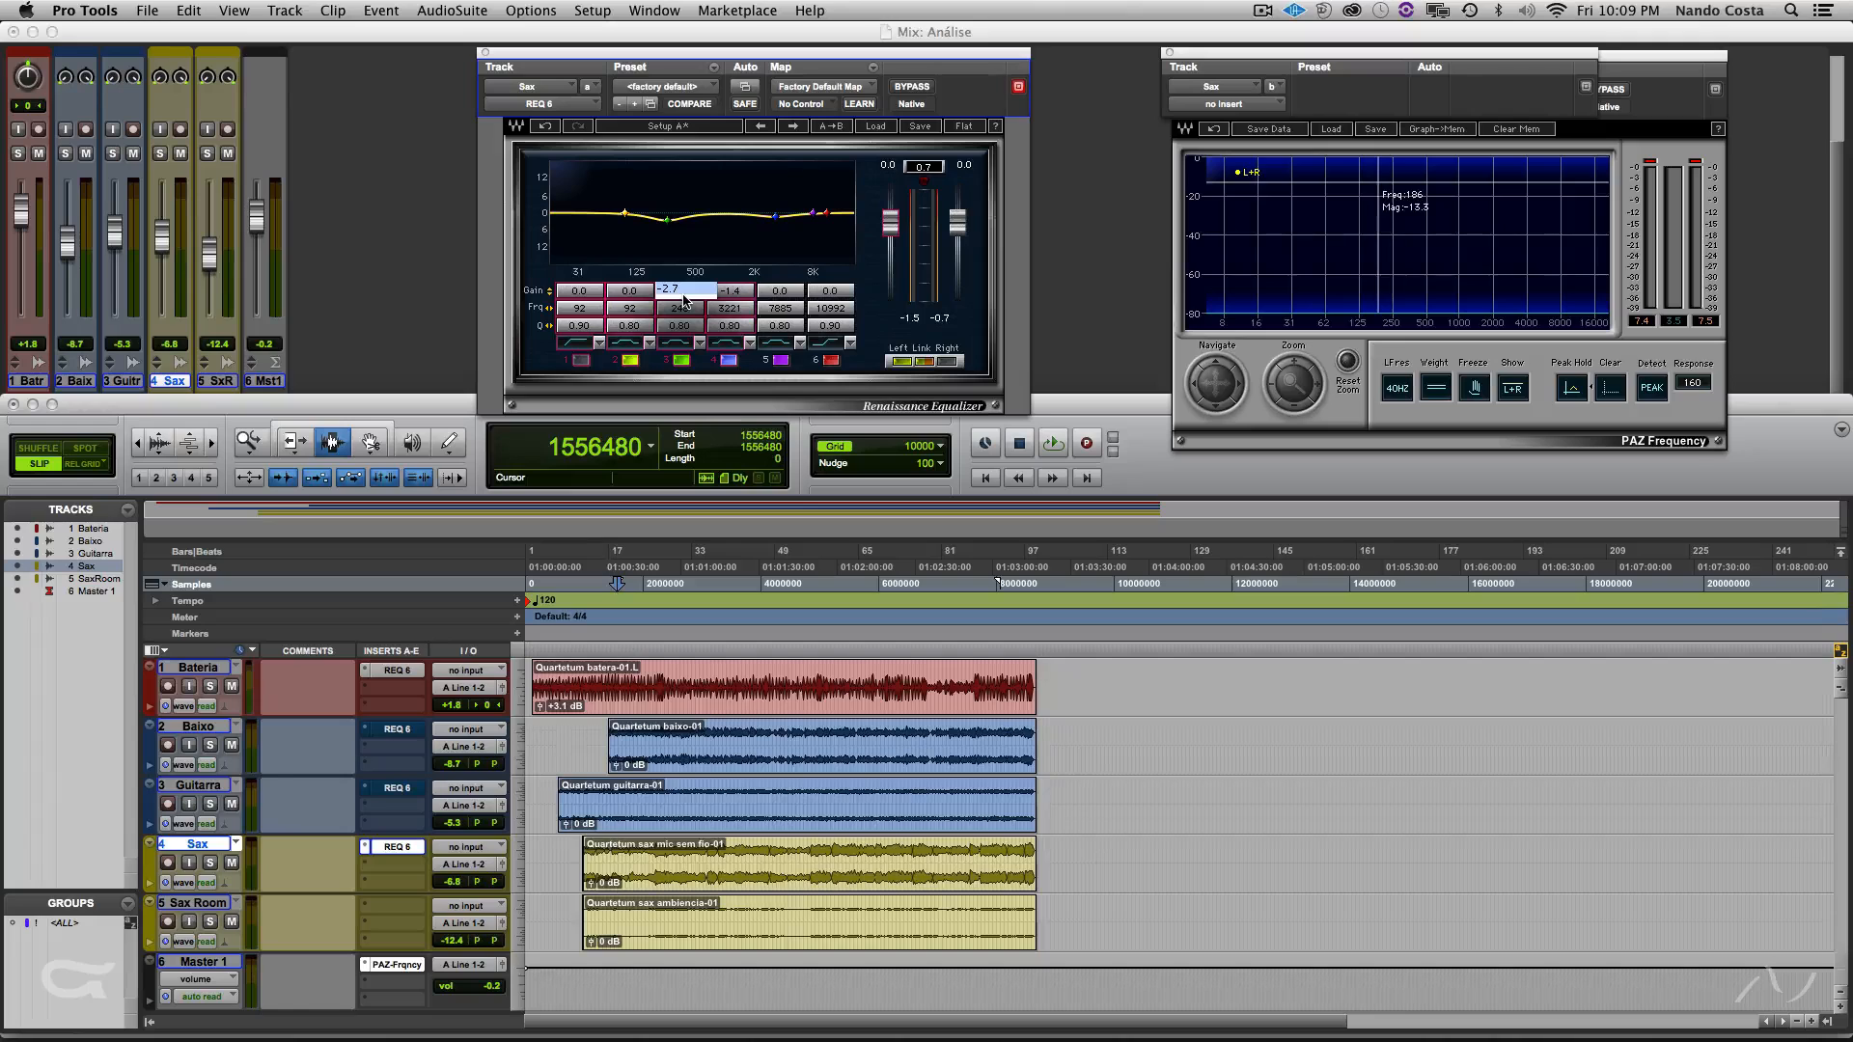
{"action": "type", "text": "-3"}
{"action": "key", "text": "Return"}
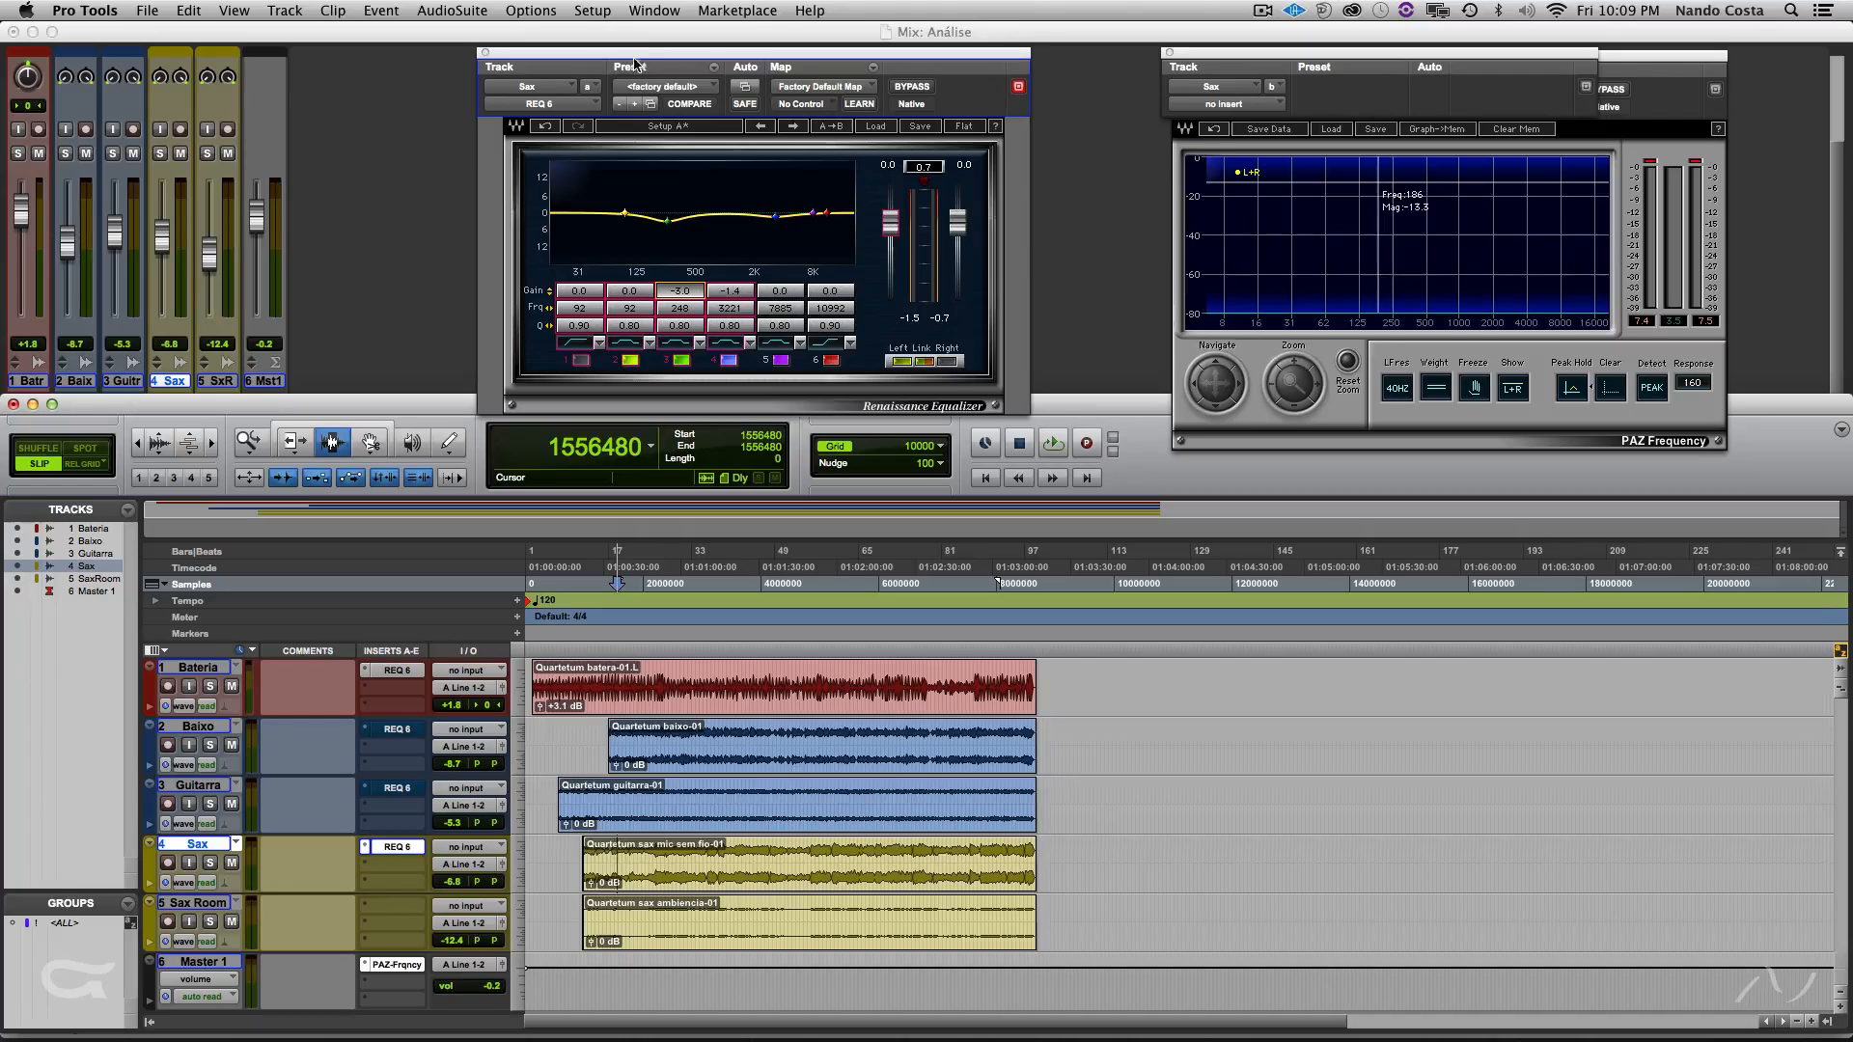
- Reduce the Sax equalizer's band 3 cut to 1.7 dB and set the band's frequency to 100 Hz
{"action": "mouse_move", "coordinate": [667, 221]}
{"action": "left_mouse_down"}
{"action": "mouse_move", "coordinate": [666, 188]}
{"action": "mouse_move", "coordinate": [667, 220]}
{"action": "left_mouse_up"}
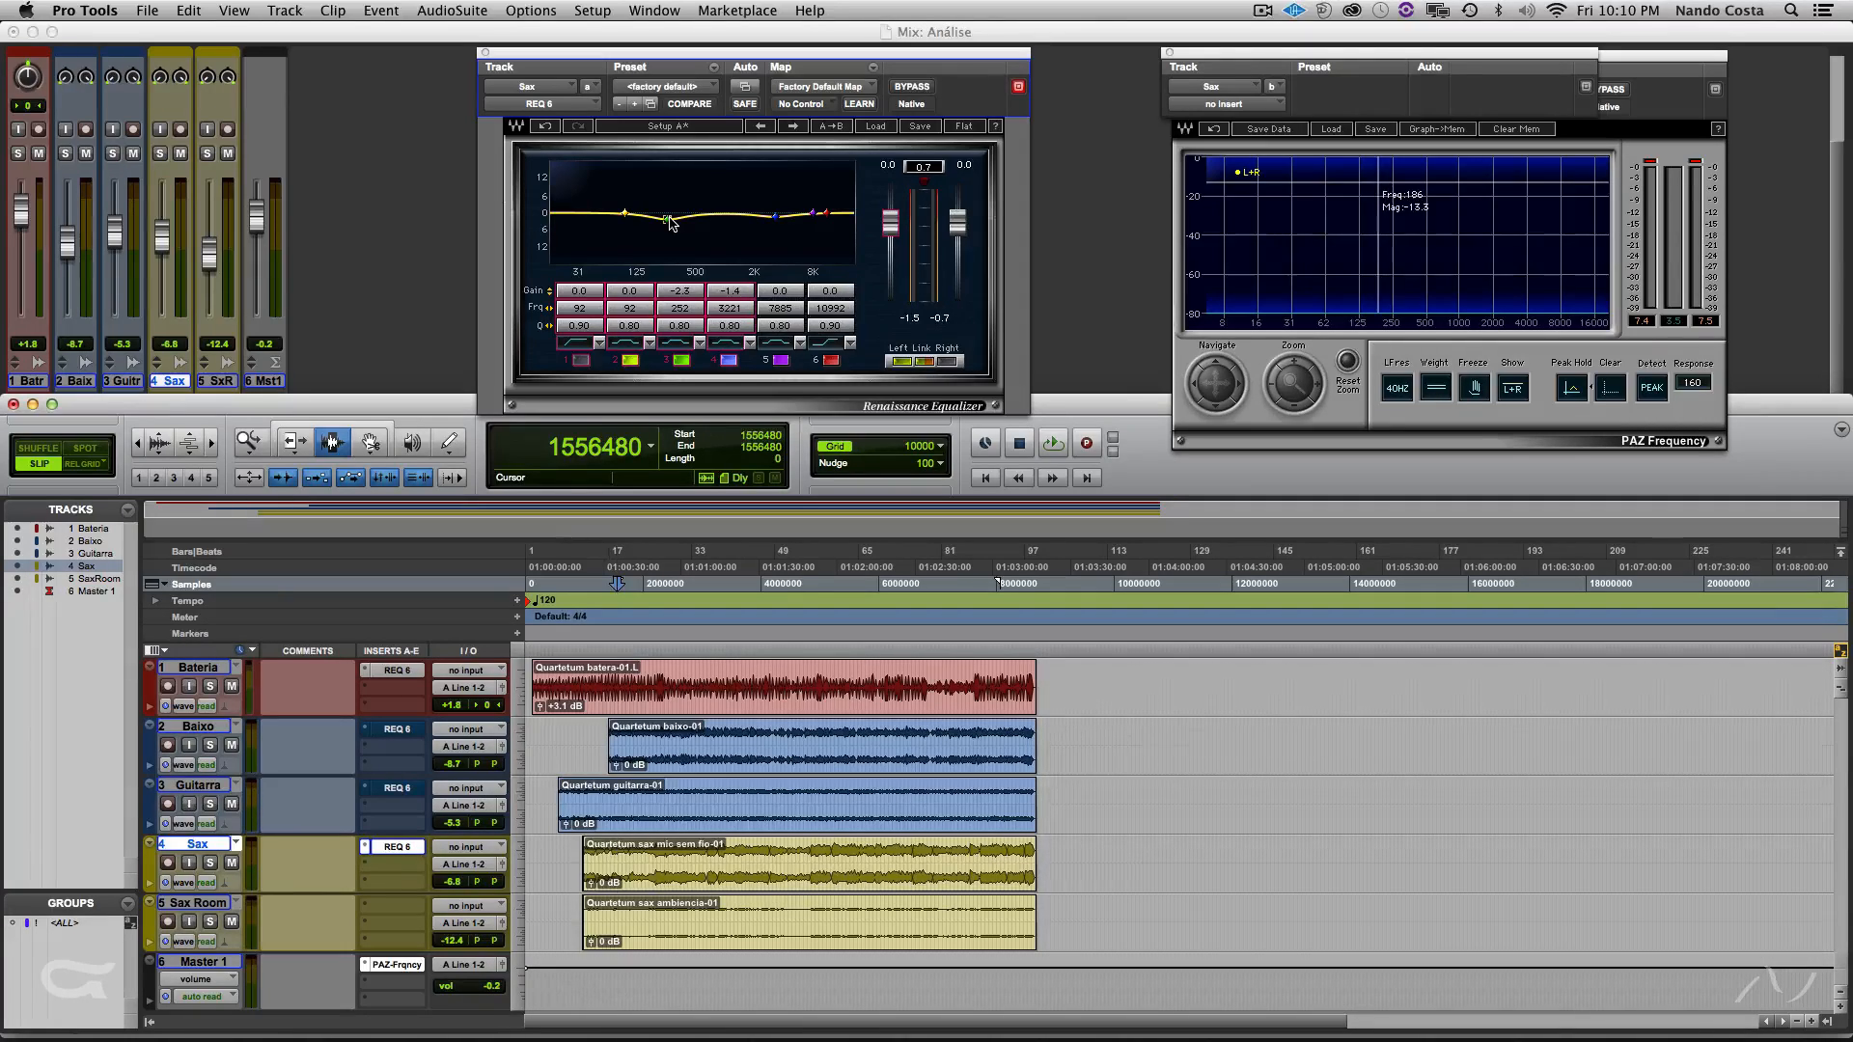
{"action": "mouse_move", "coordinate": [673, 224]}
{"action": "left_mouse_down"}
{"action": "mouse_move", "coordinate": [664, 186]}
{"action": "mouse_move", "coordinate": [665, 218]}
{"action": "left_mouse_up"}
{"action": "mouse_move", "coordinate": [666, 220]}
{"action": "left_mouse_down"}
{"action": "mouse_move", "coordinate": [661, 191]}
{"action": "mouse_move", "coordinate": [657, 218]}
{"action": "left_mouse_up"}
{"action": "left_click", "coordinate": [681, 307]}
{"action": "type", "text": "10"}
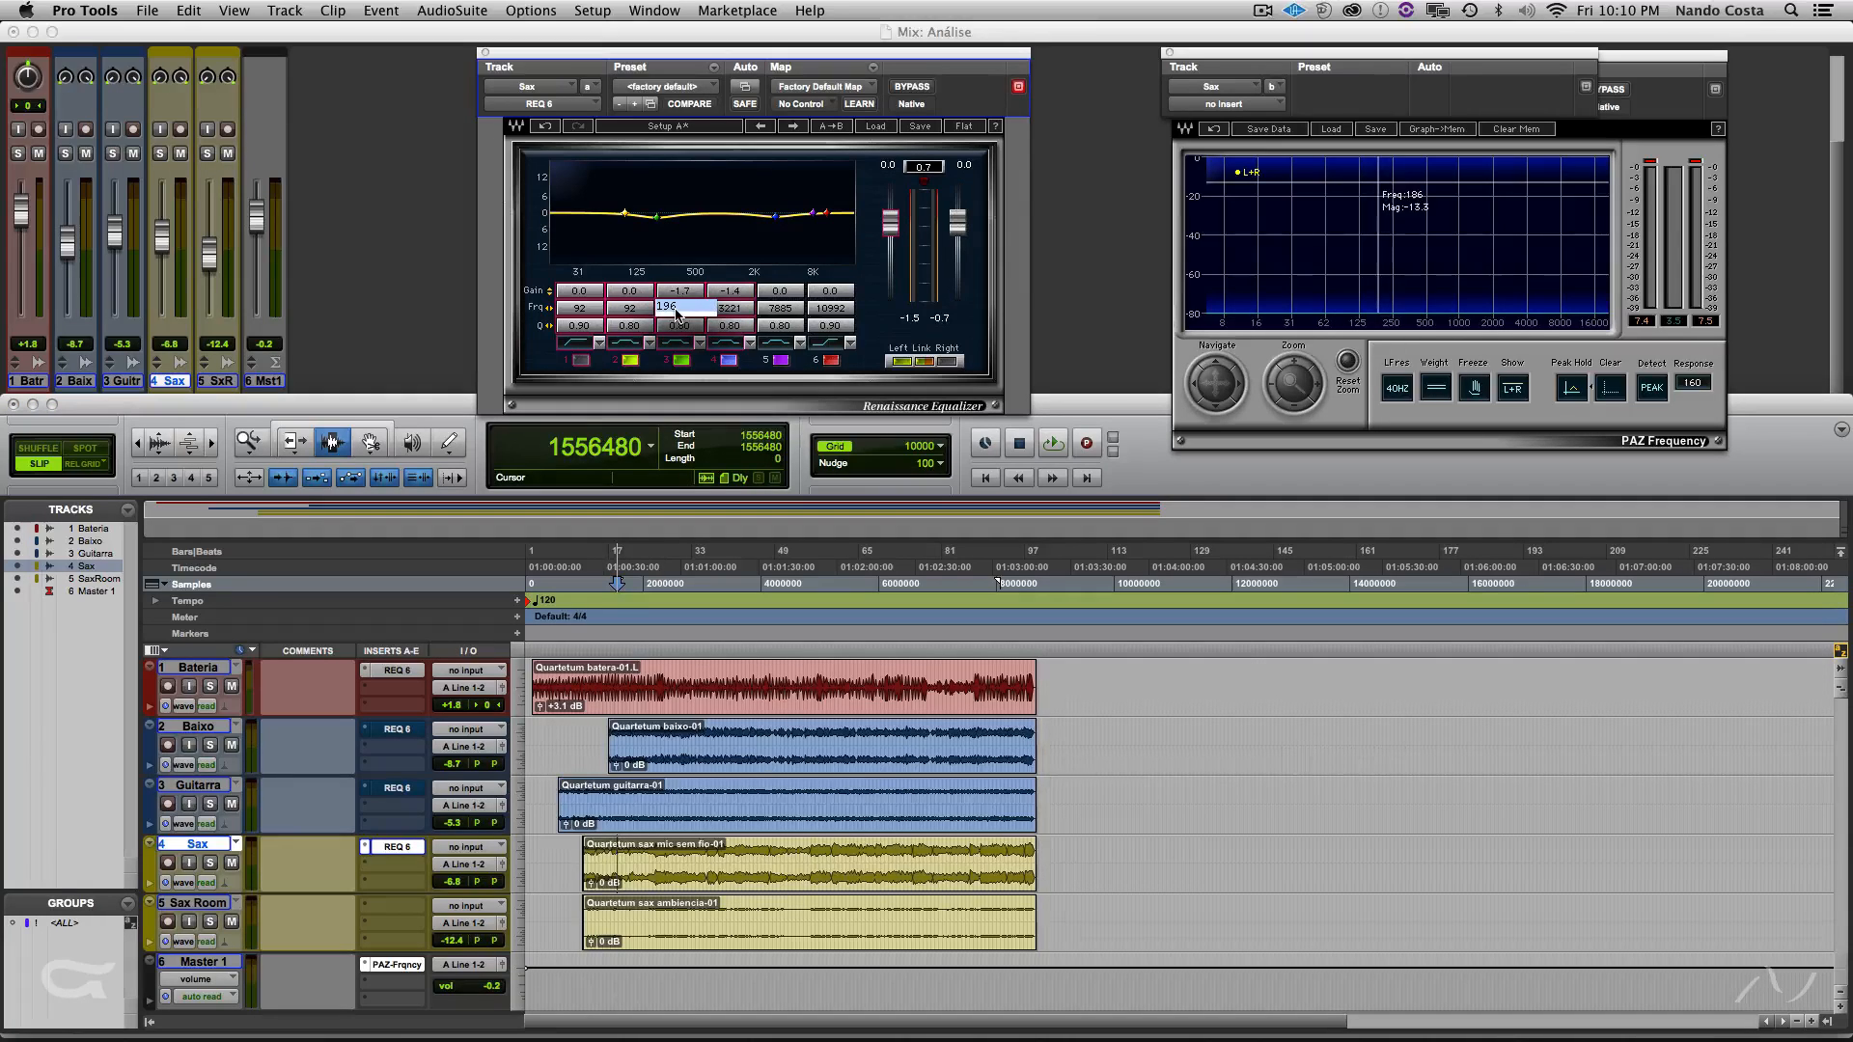
{"action": "type", "text": "0"}
{"action": "key", "text": "Return"}
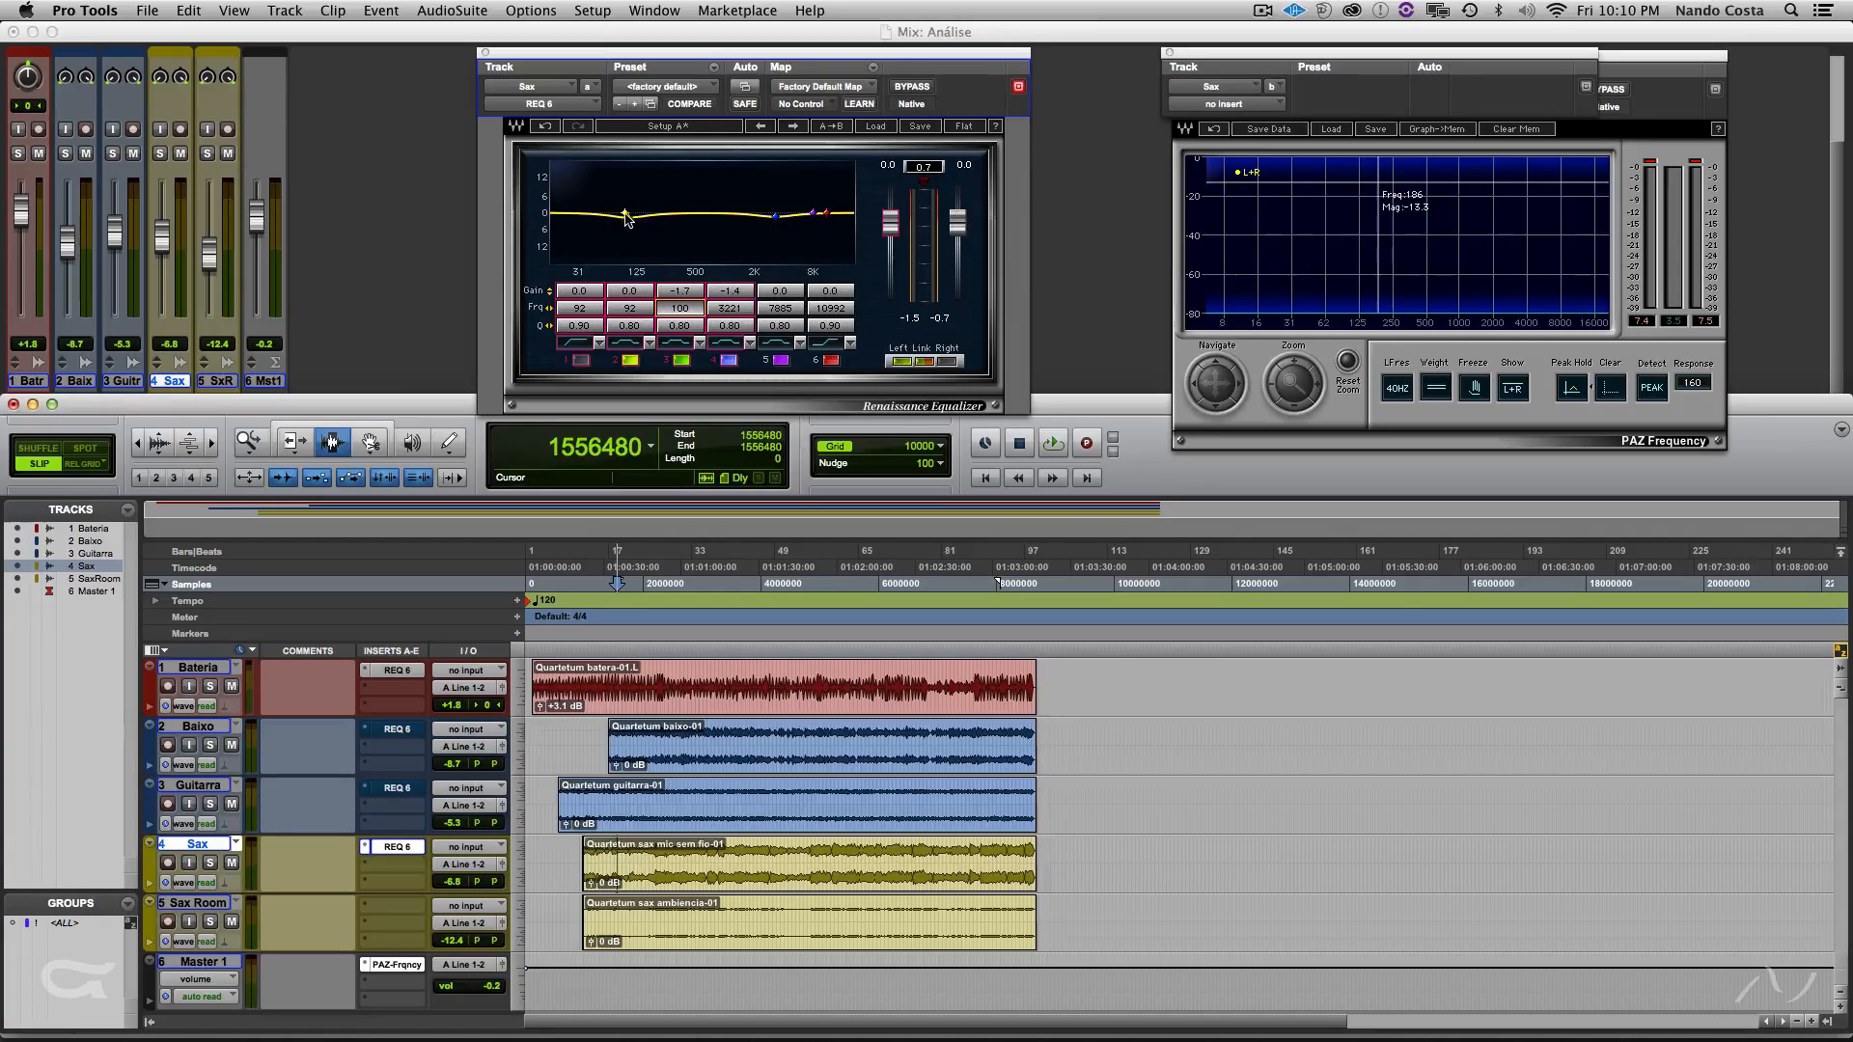
- Bring the Sax equalizer's band 3 back to 0 dB gain, and bypass the track's REQ 6
{"action": "left_click_drag", "start_coordinate": [627, 218], "coordinate": [679, 212]}
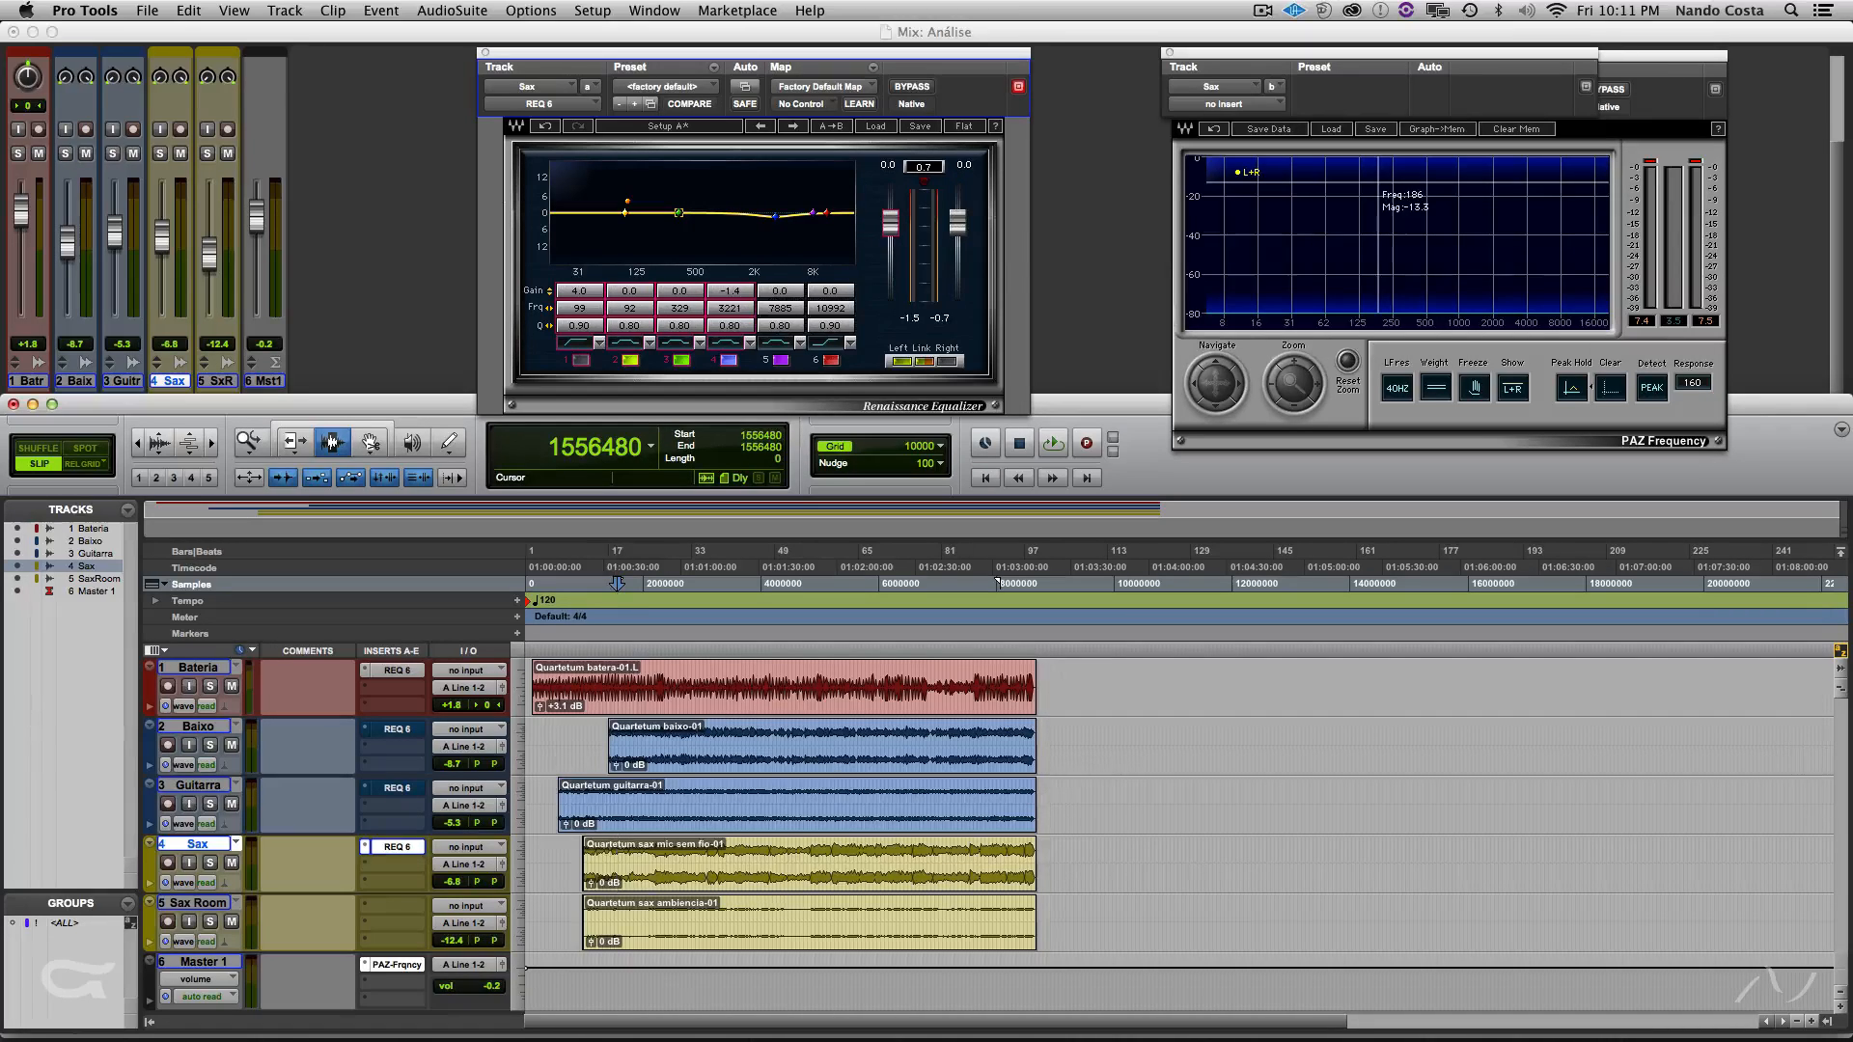
{"action": "left_click_drag", "start_coordinate": [680, 212], "coordinate": [675, 209]}
{"action": "double_click", "coordinate": [675, 210]}
{"action": "left_click", "coordinate": [395, 849], "text": "super"}
- Insert a stereo Channel Strip in the Guitarra track's second insert slot and move its window clear of the tracks
{"action": "left_click", "coordinate": [403, 813]}
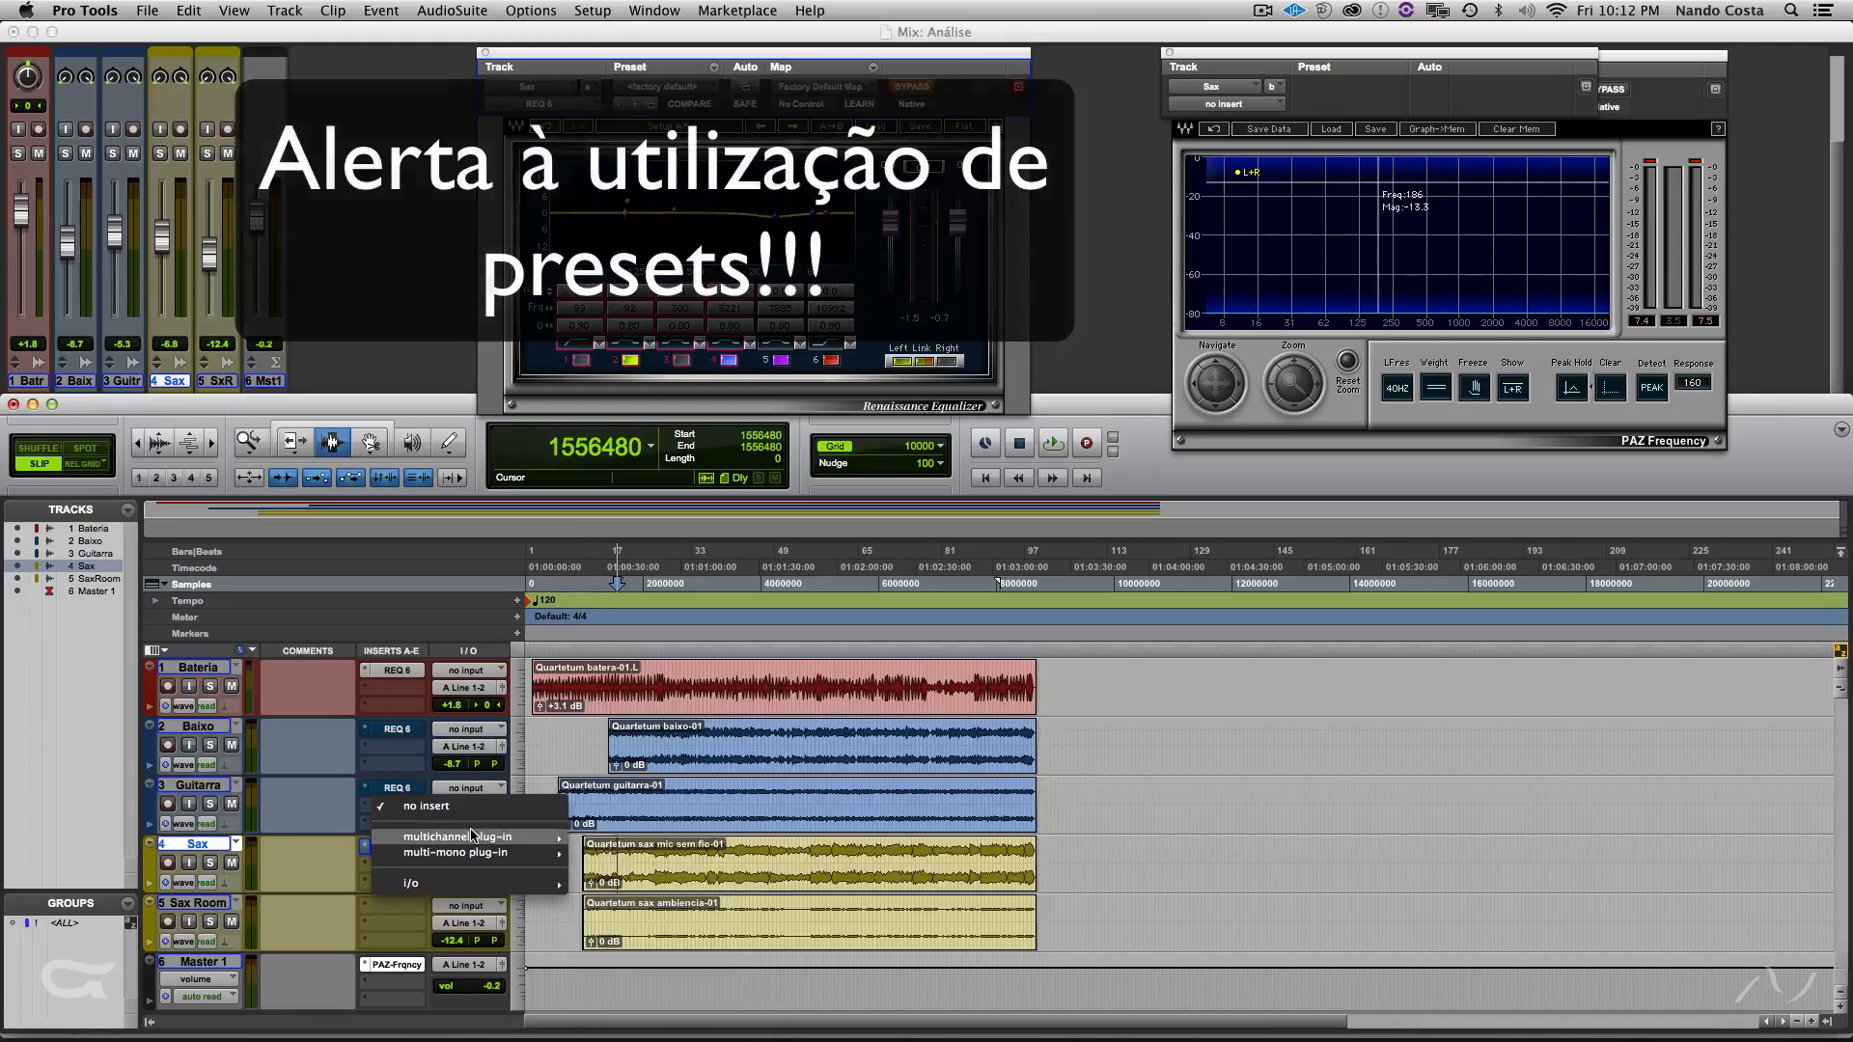
{"action": "mouse_move", "coordinate": [475, 836]}
{"action": "mouse_move", "coordinate": [618, 807]}
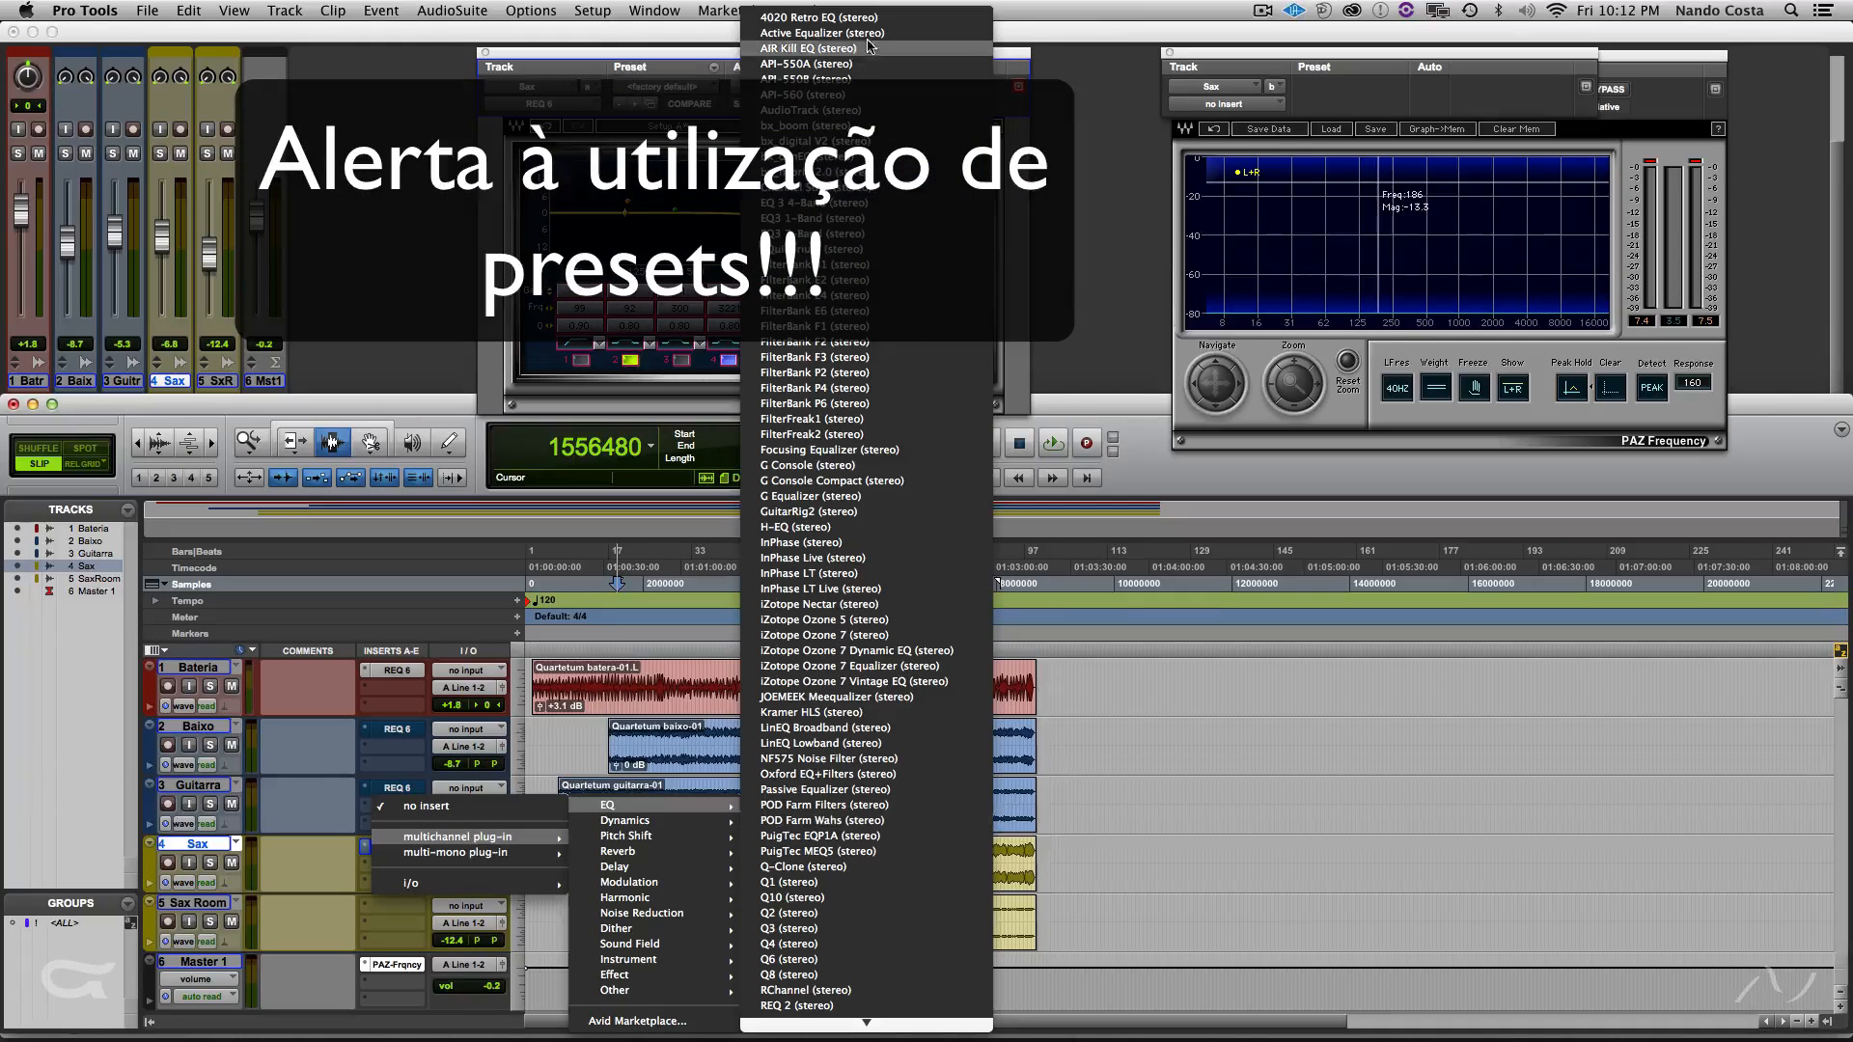
{"action": "left_click", "coordinate": [777, 189]}
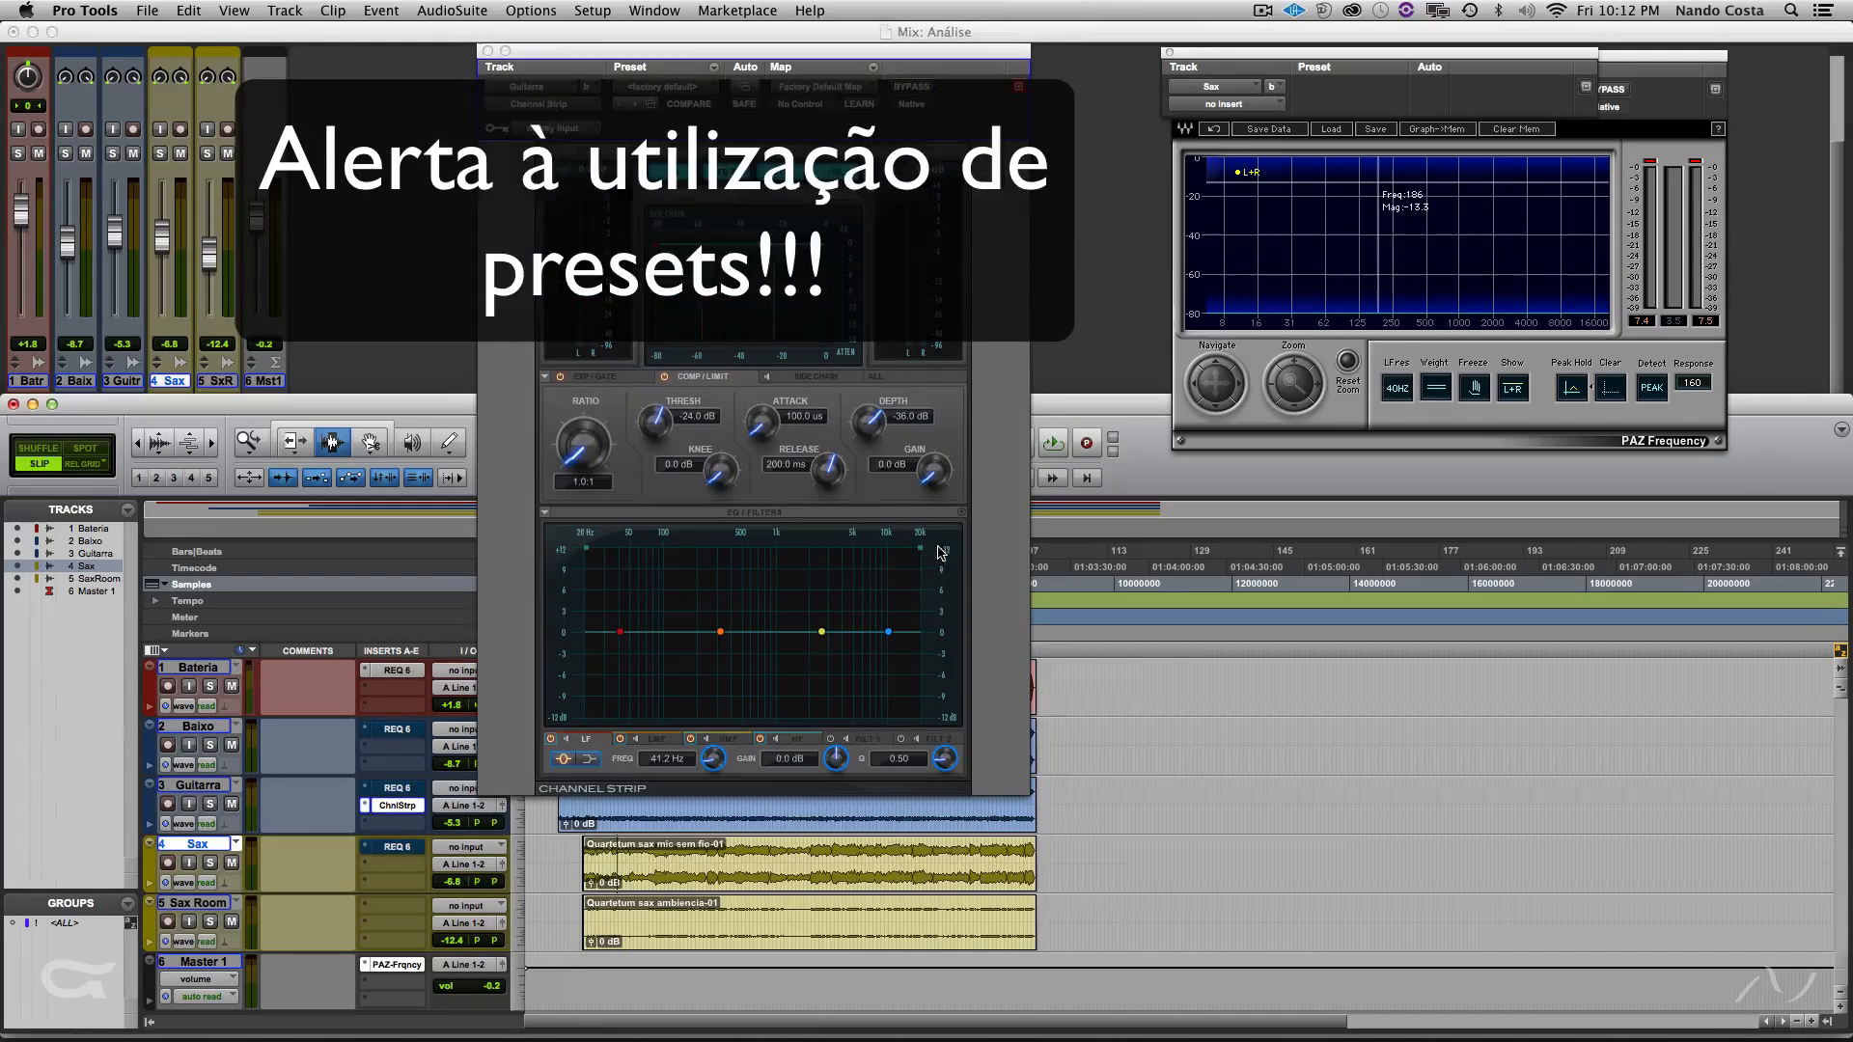
{"action": "left_click_drag", "start_coordinate": [763, 55], "coordinate": [1210, 75]}
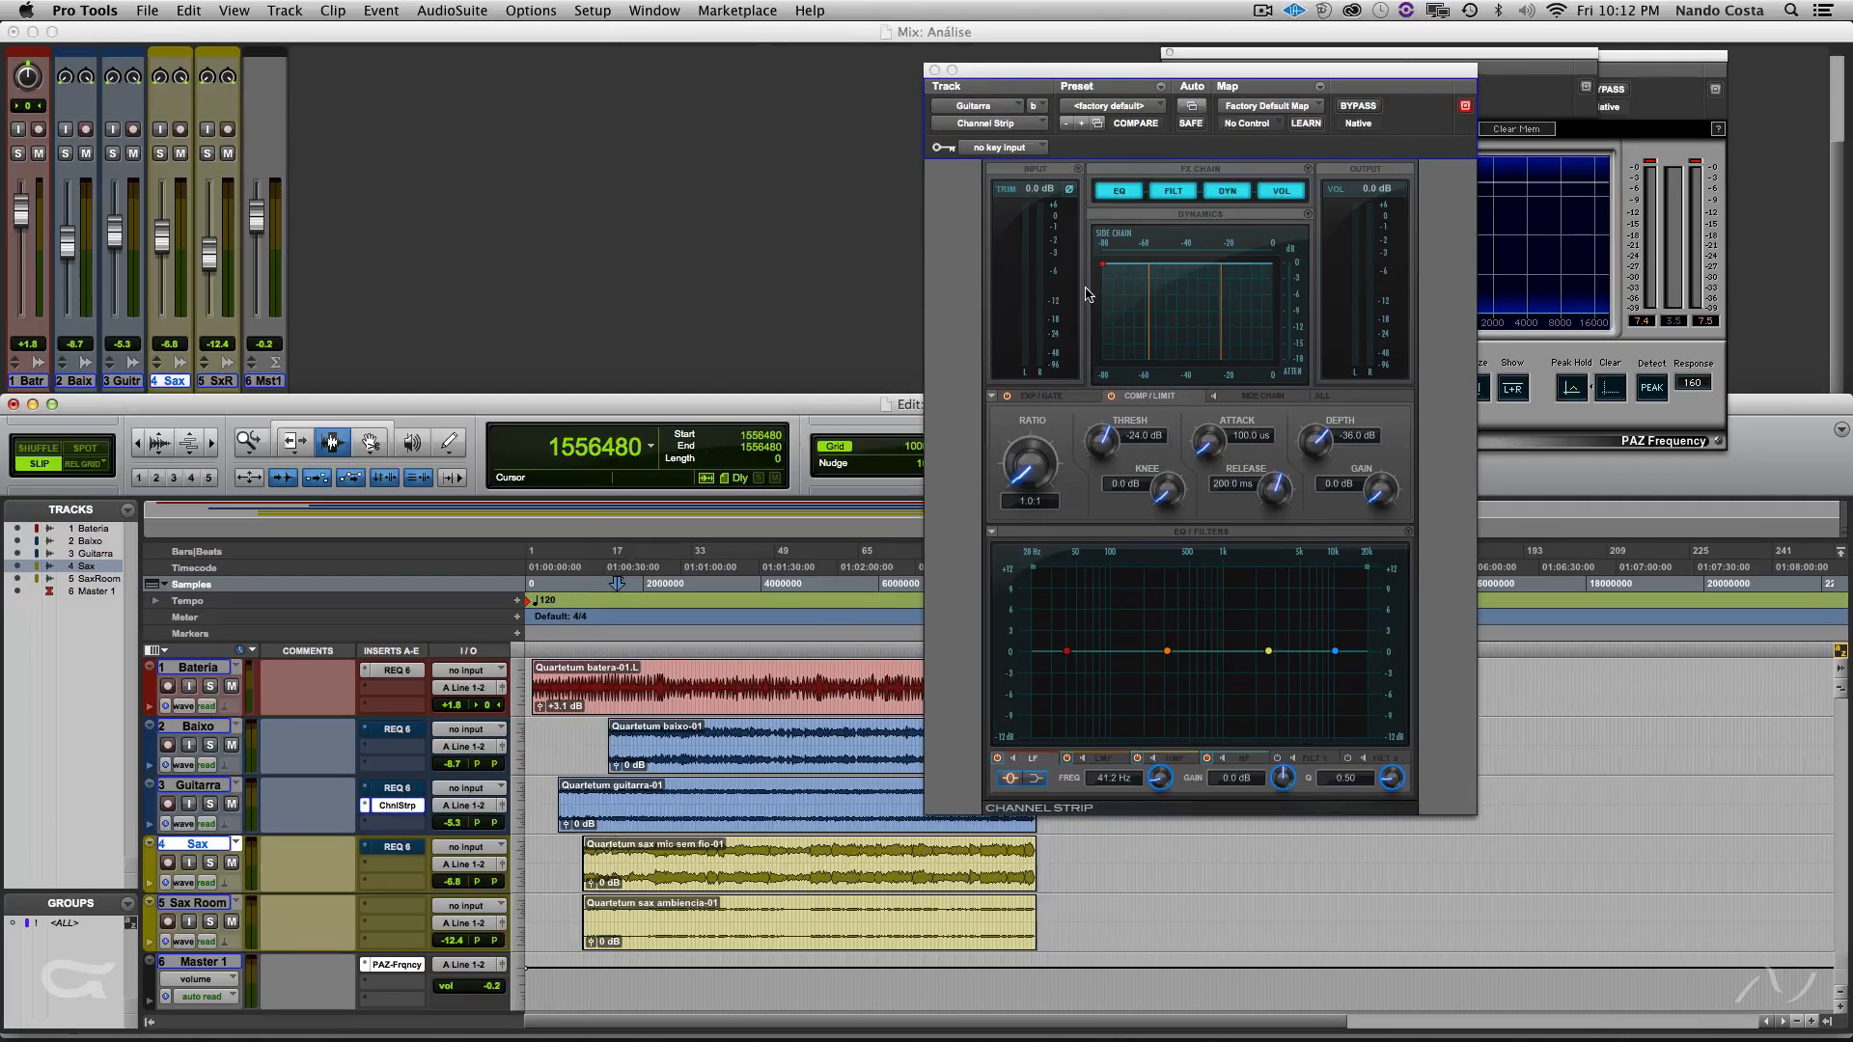
- Set the playback start to sample 589824, load the Elec Guitar preset in Guitarra's Channel Strip, and disable its compressor/limiter
{"action": "left_click", "coordinate": [561, 793]}
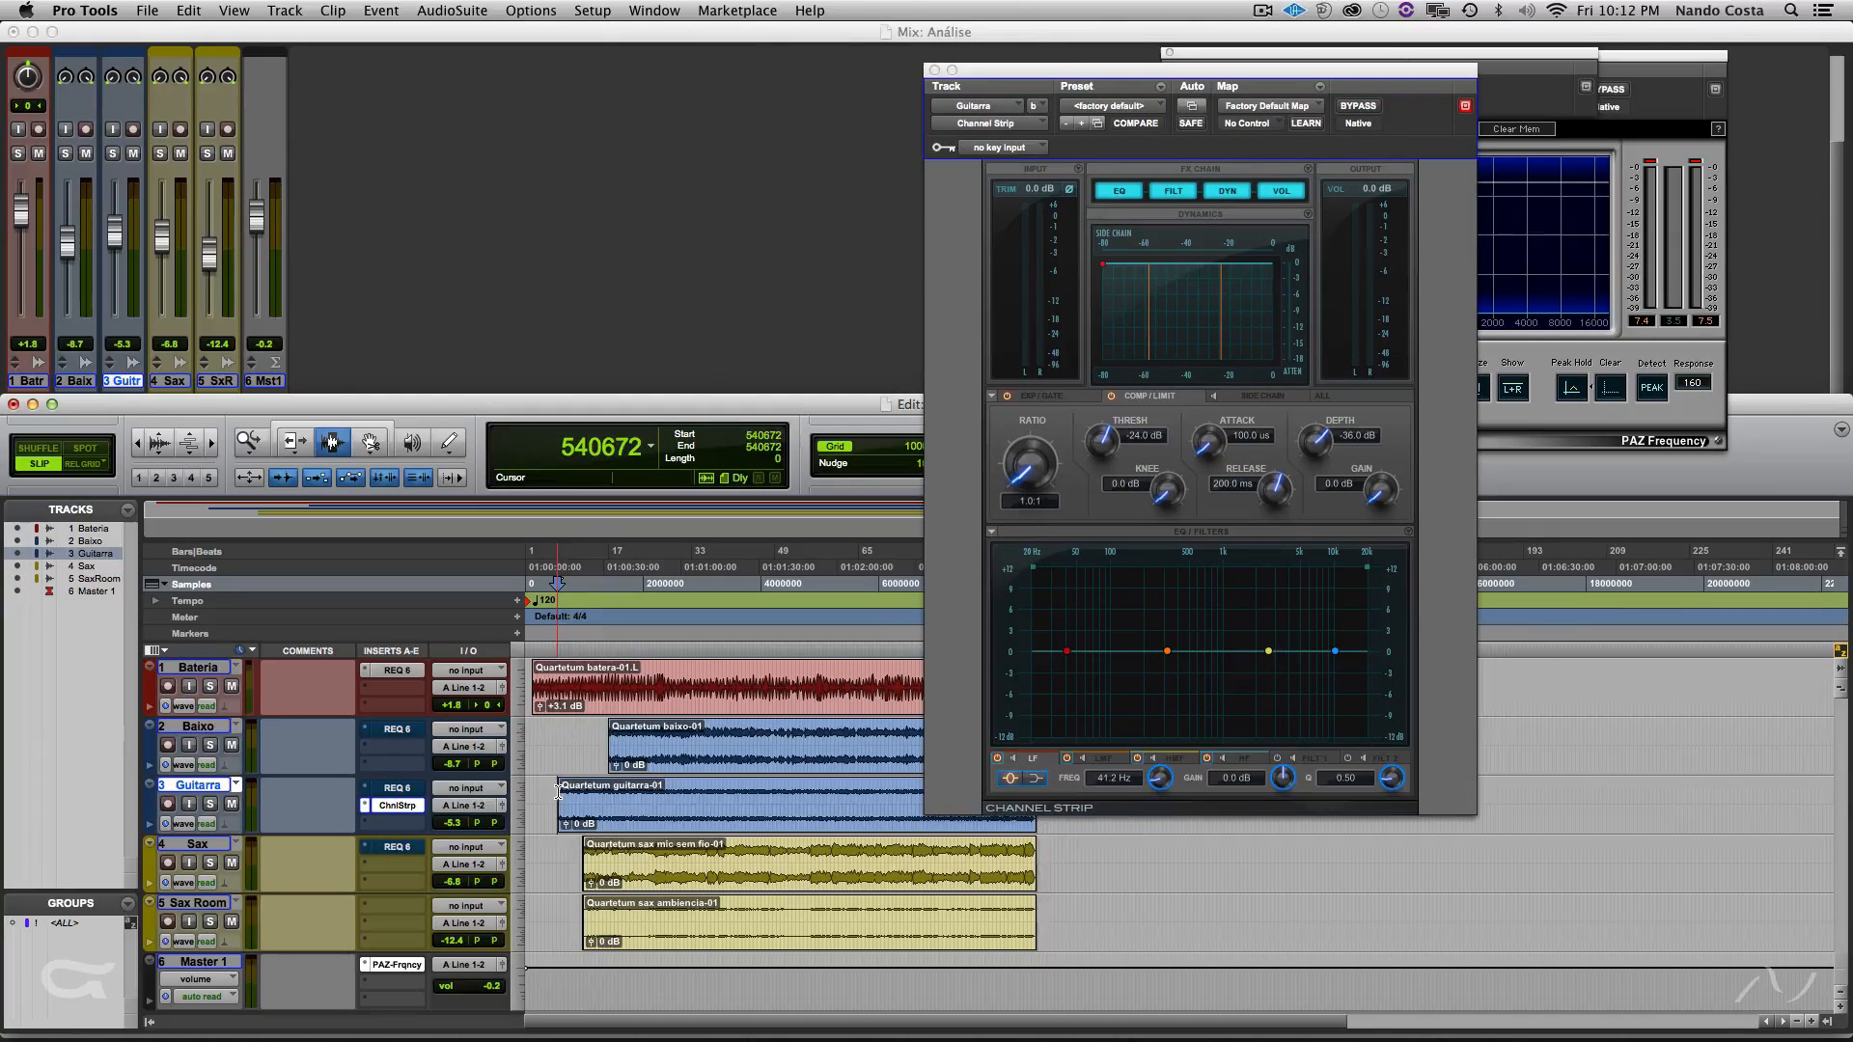
{"action": "left_click", "coordinate": [560, 793]}
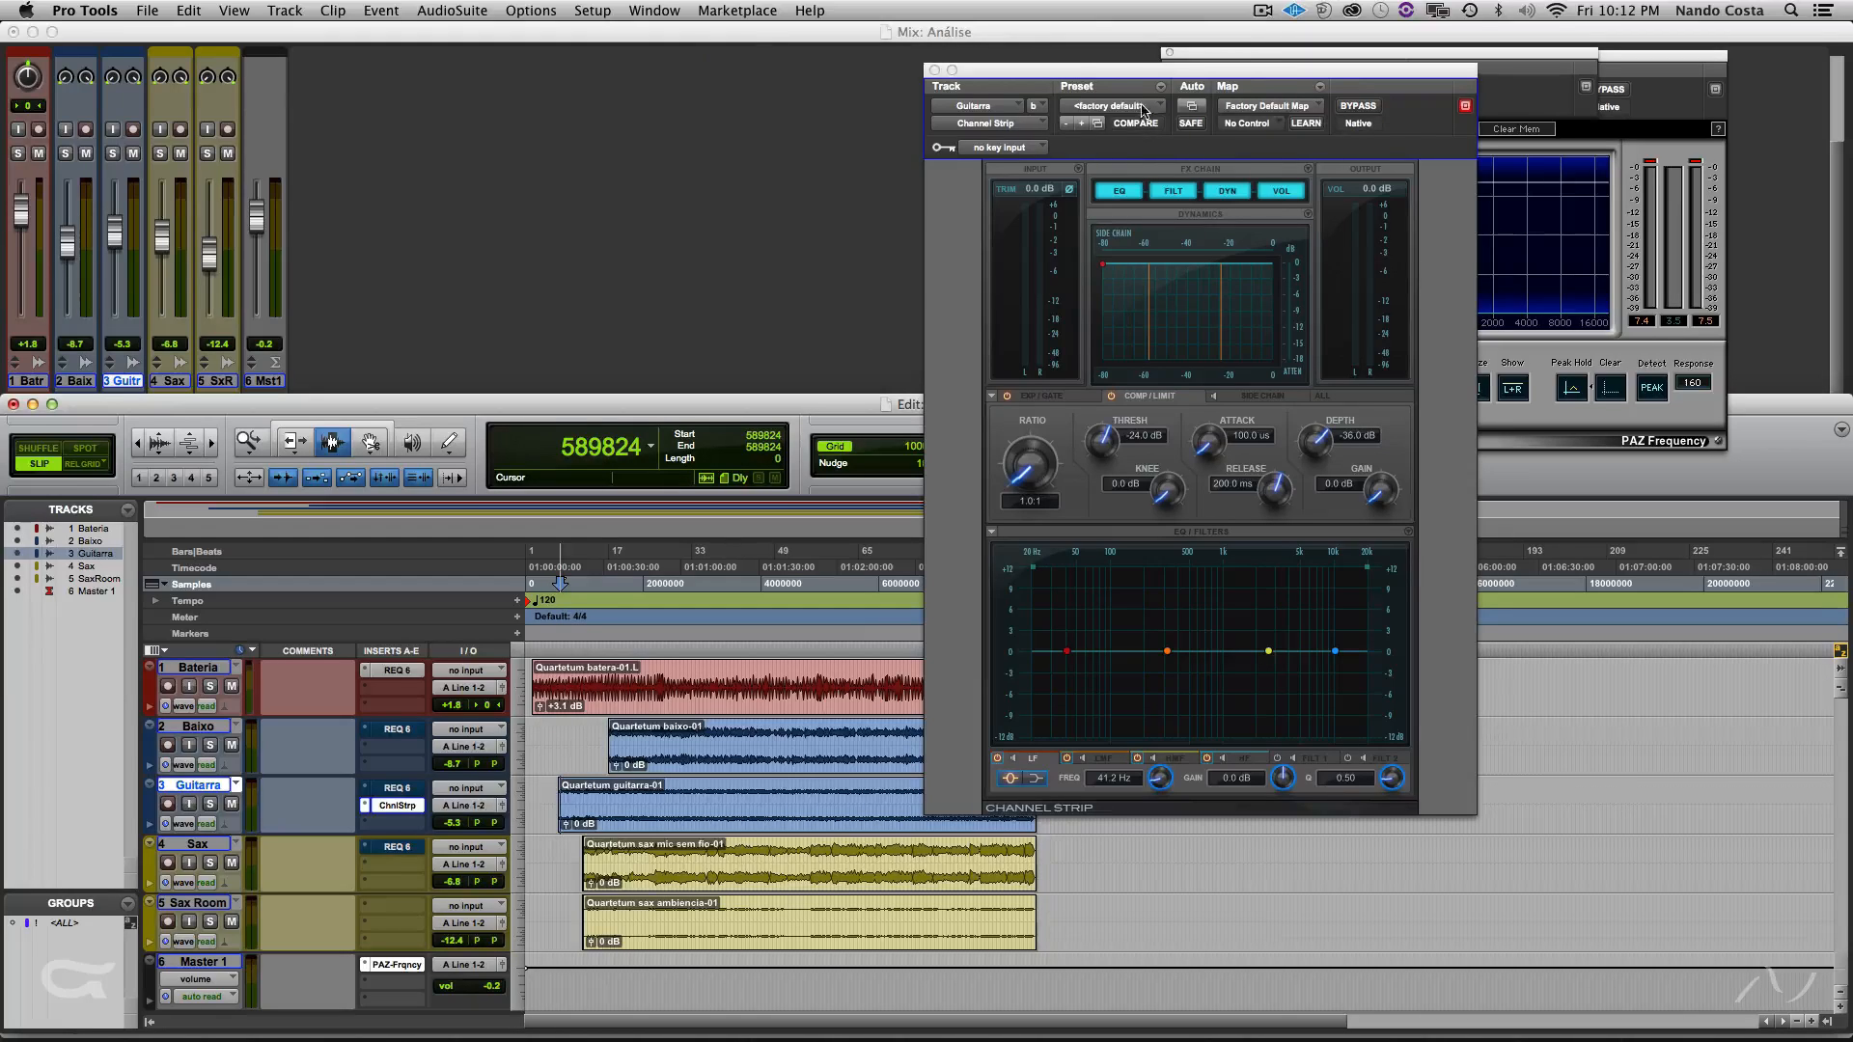
{"action": "left_click", "coordinate": [1141, 107]}
{"action": "scroll", "coordinate": [1142, 106], "scroll_direction": "up", "scroll_amount": 8}
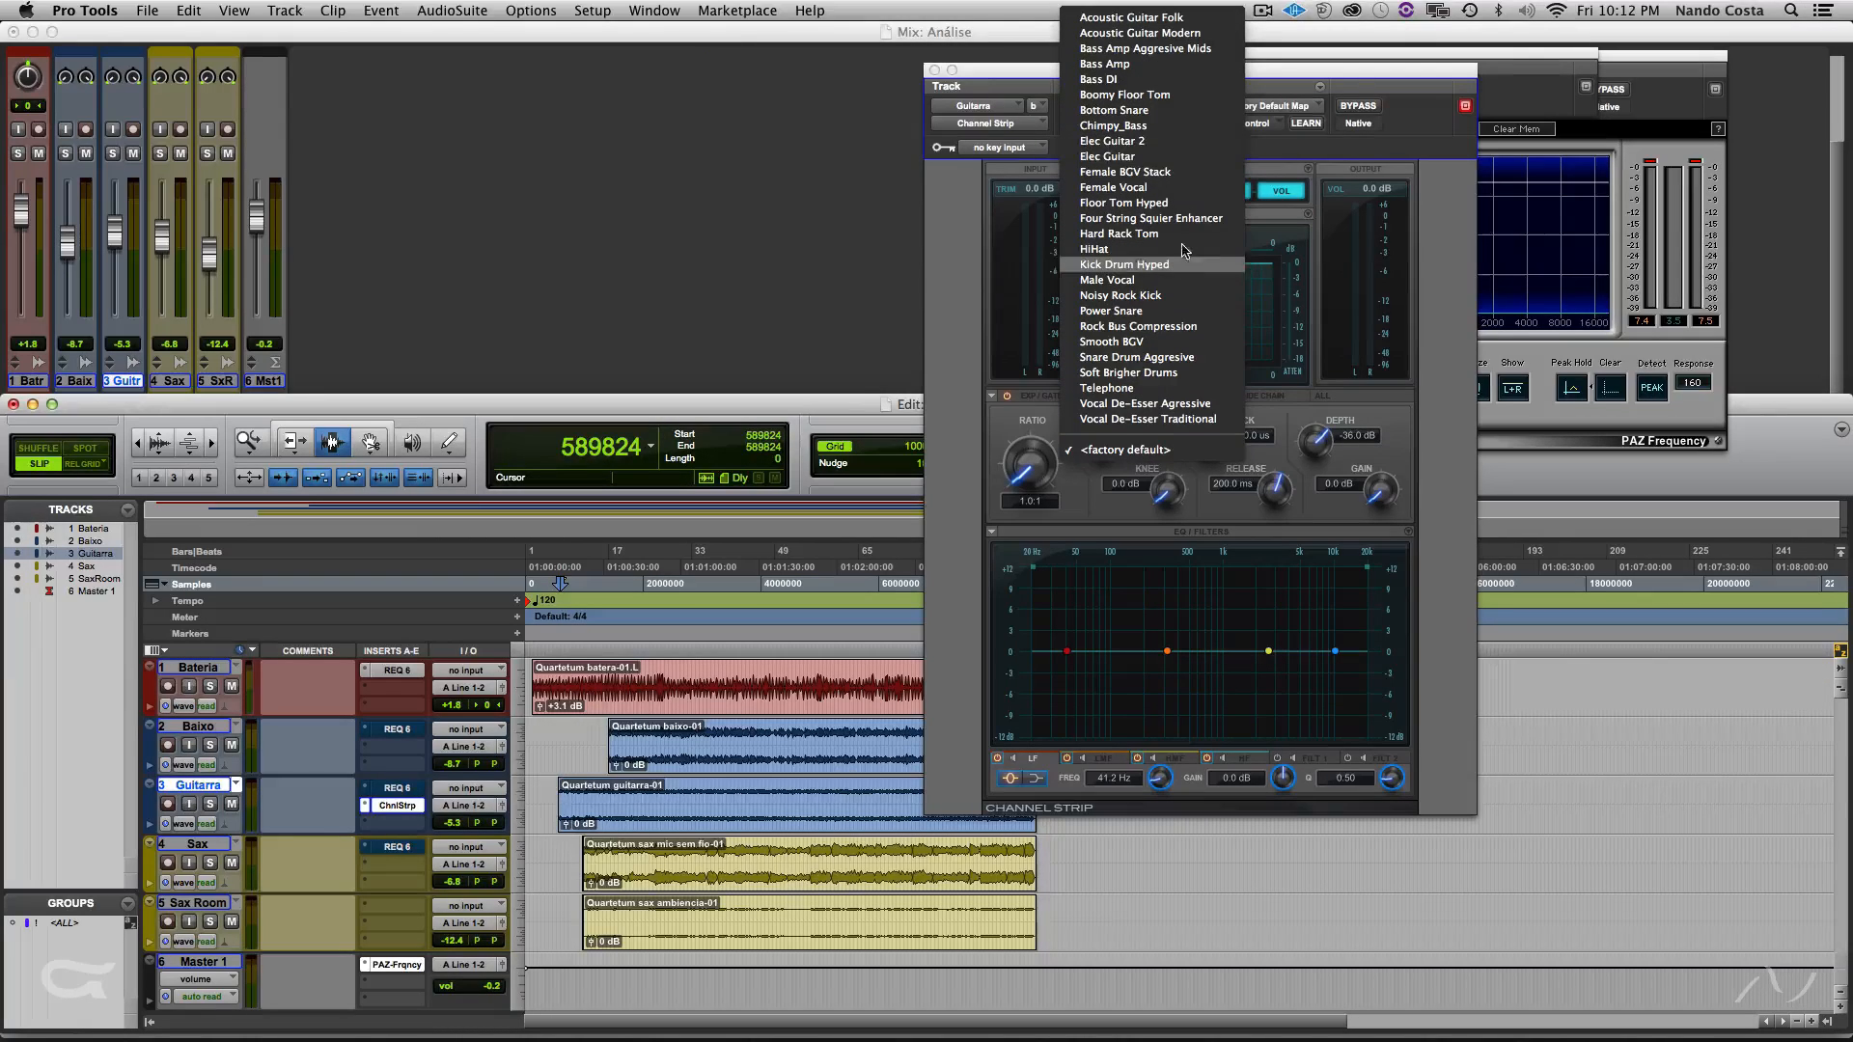
{"action": "left_click", "coordinate": [1187, 157]}
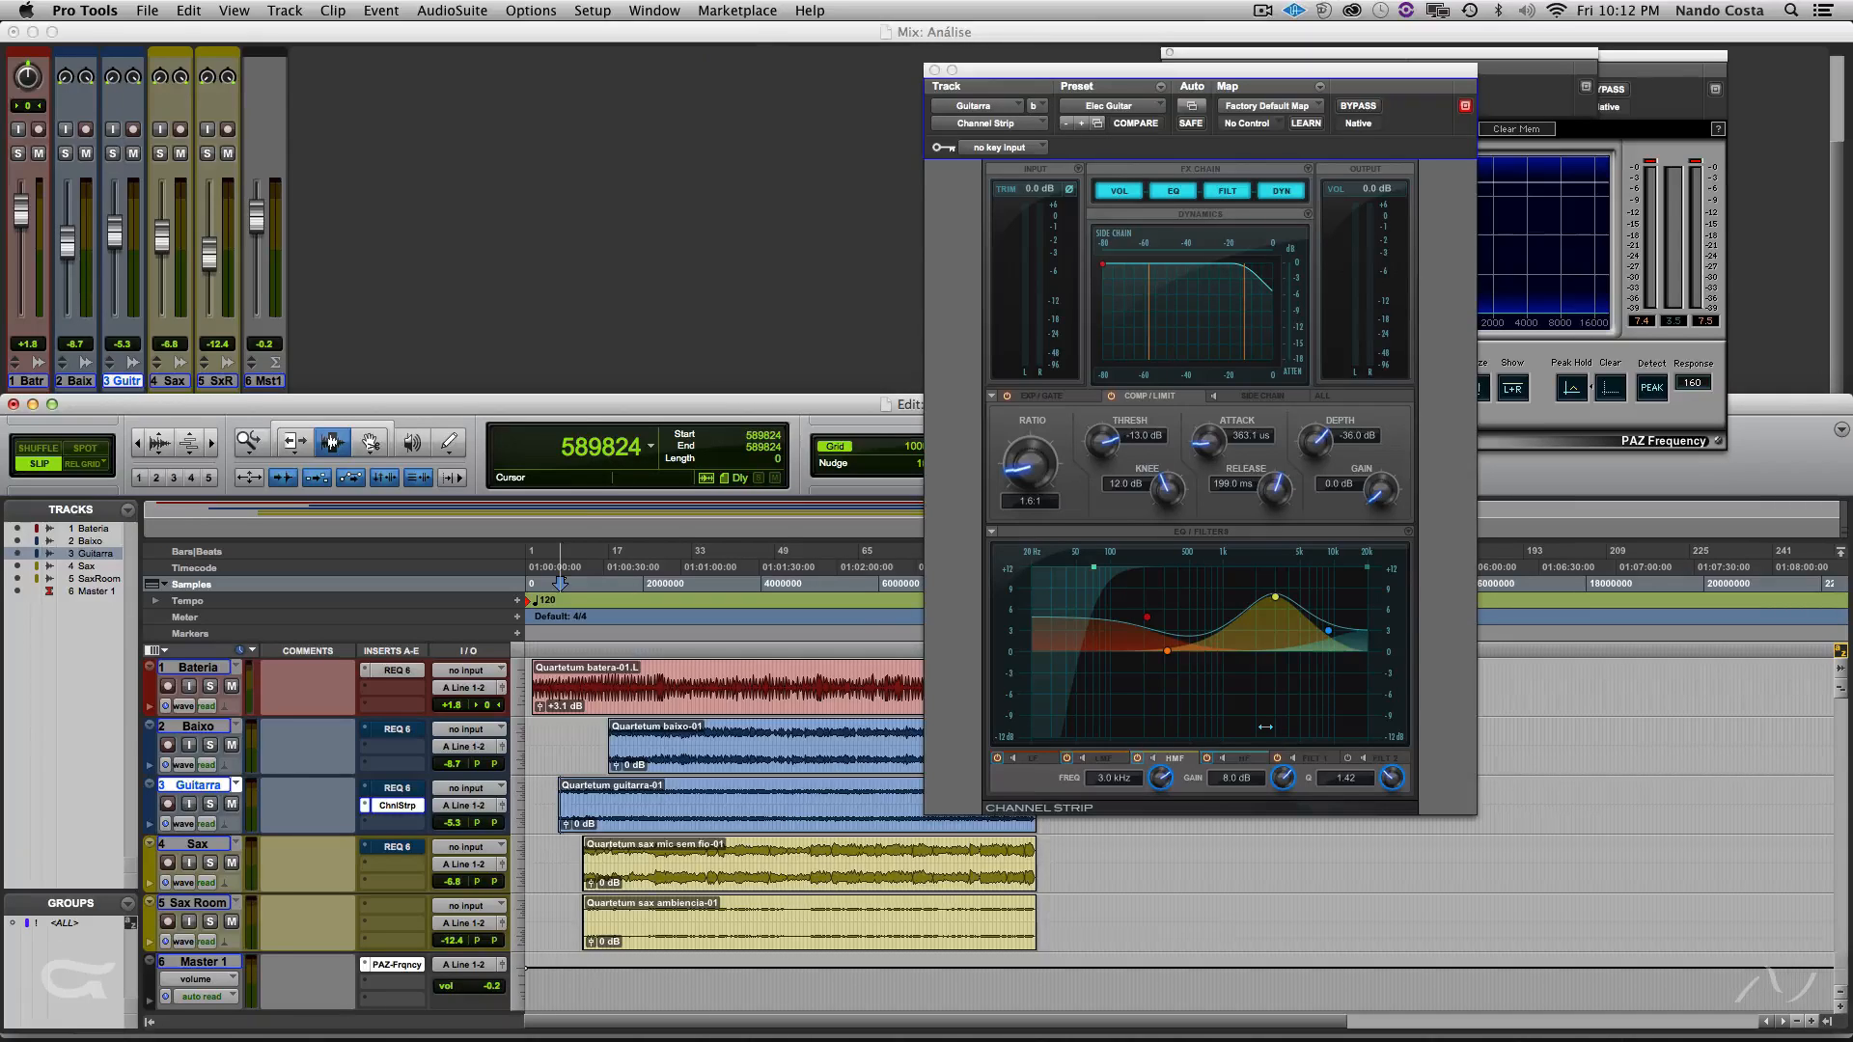
{"action": "left_click", "coordinate": [1112, 397]}
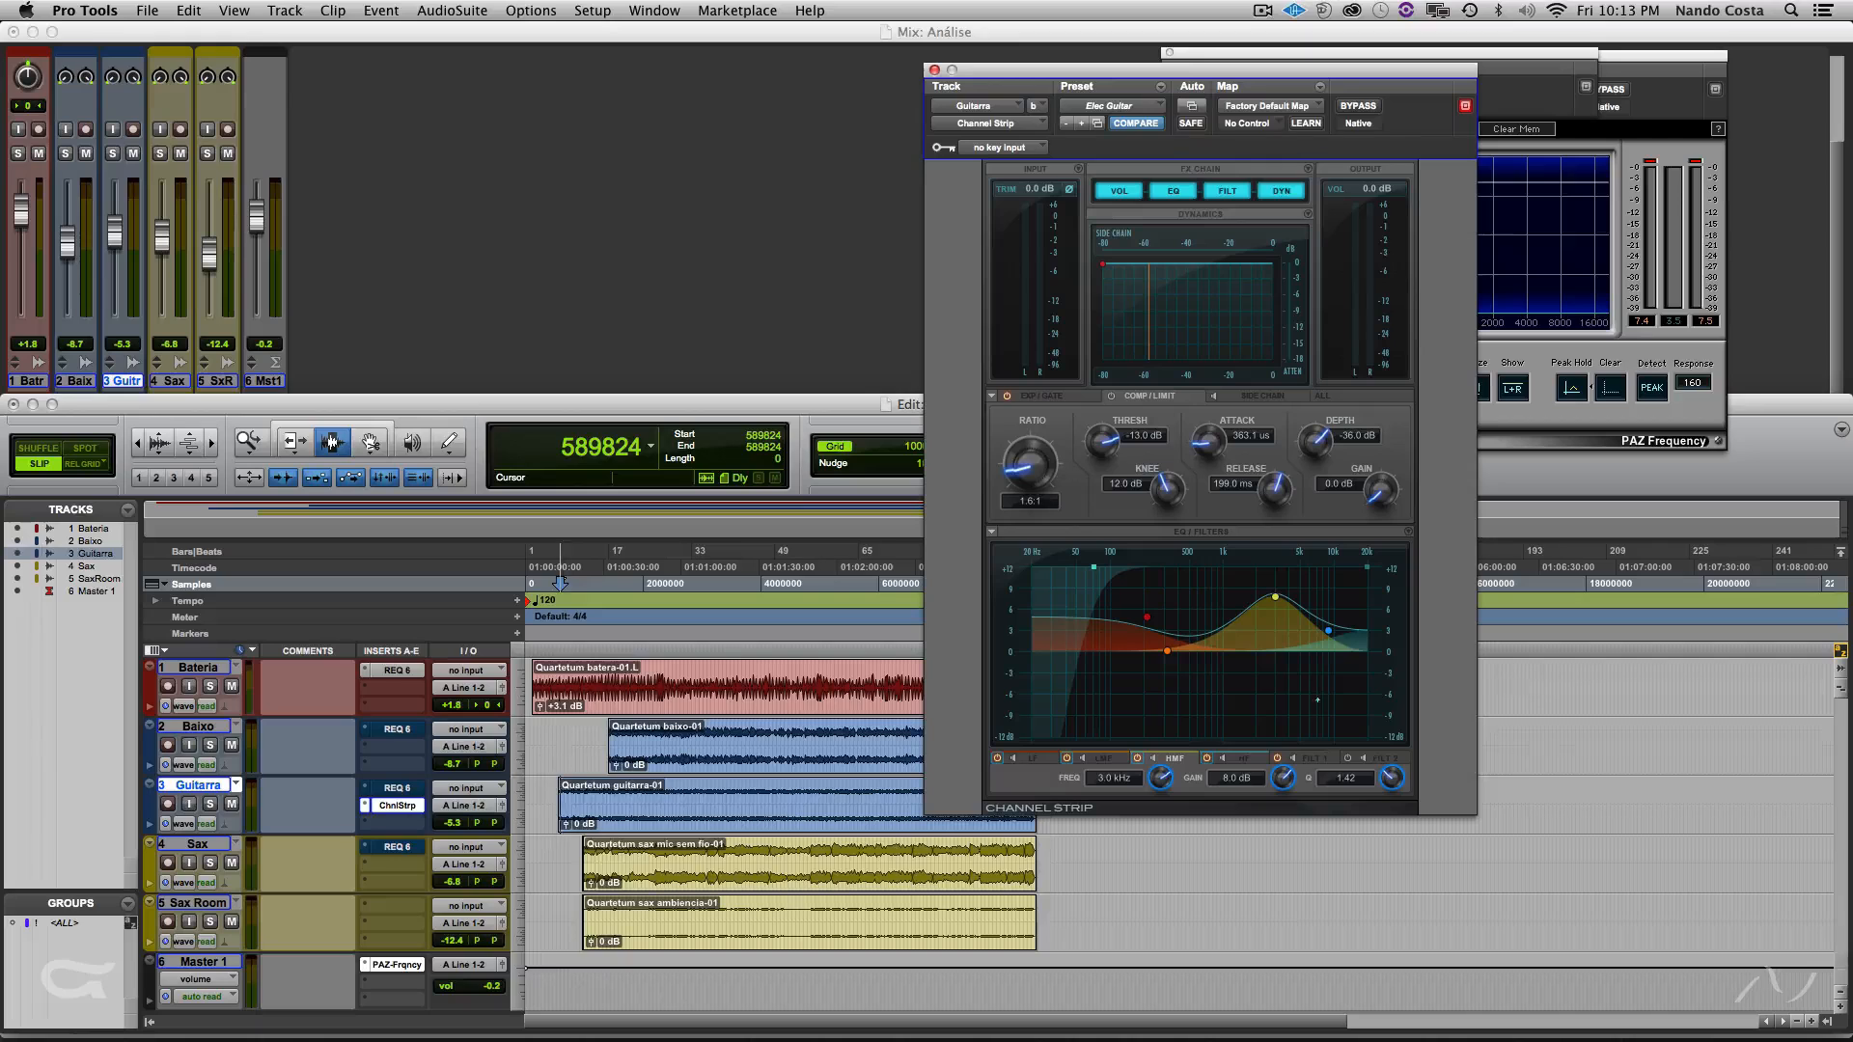
- Inspect the Elec Guitar preset's LF, HMF and HF equalizer bands and its first filter
{"action": "left_click", "coordinate": [1035, 758]}
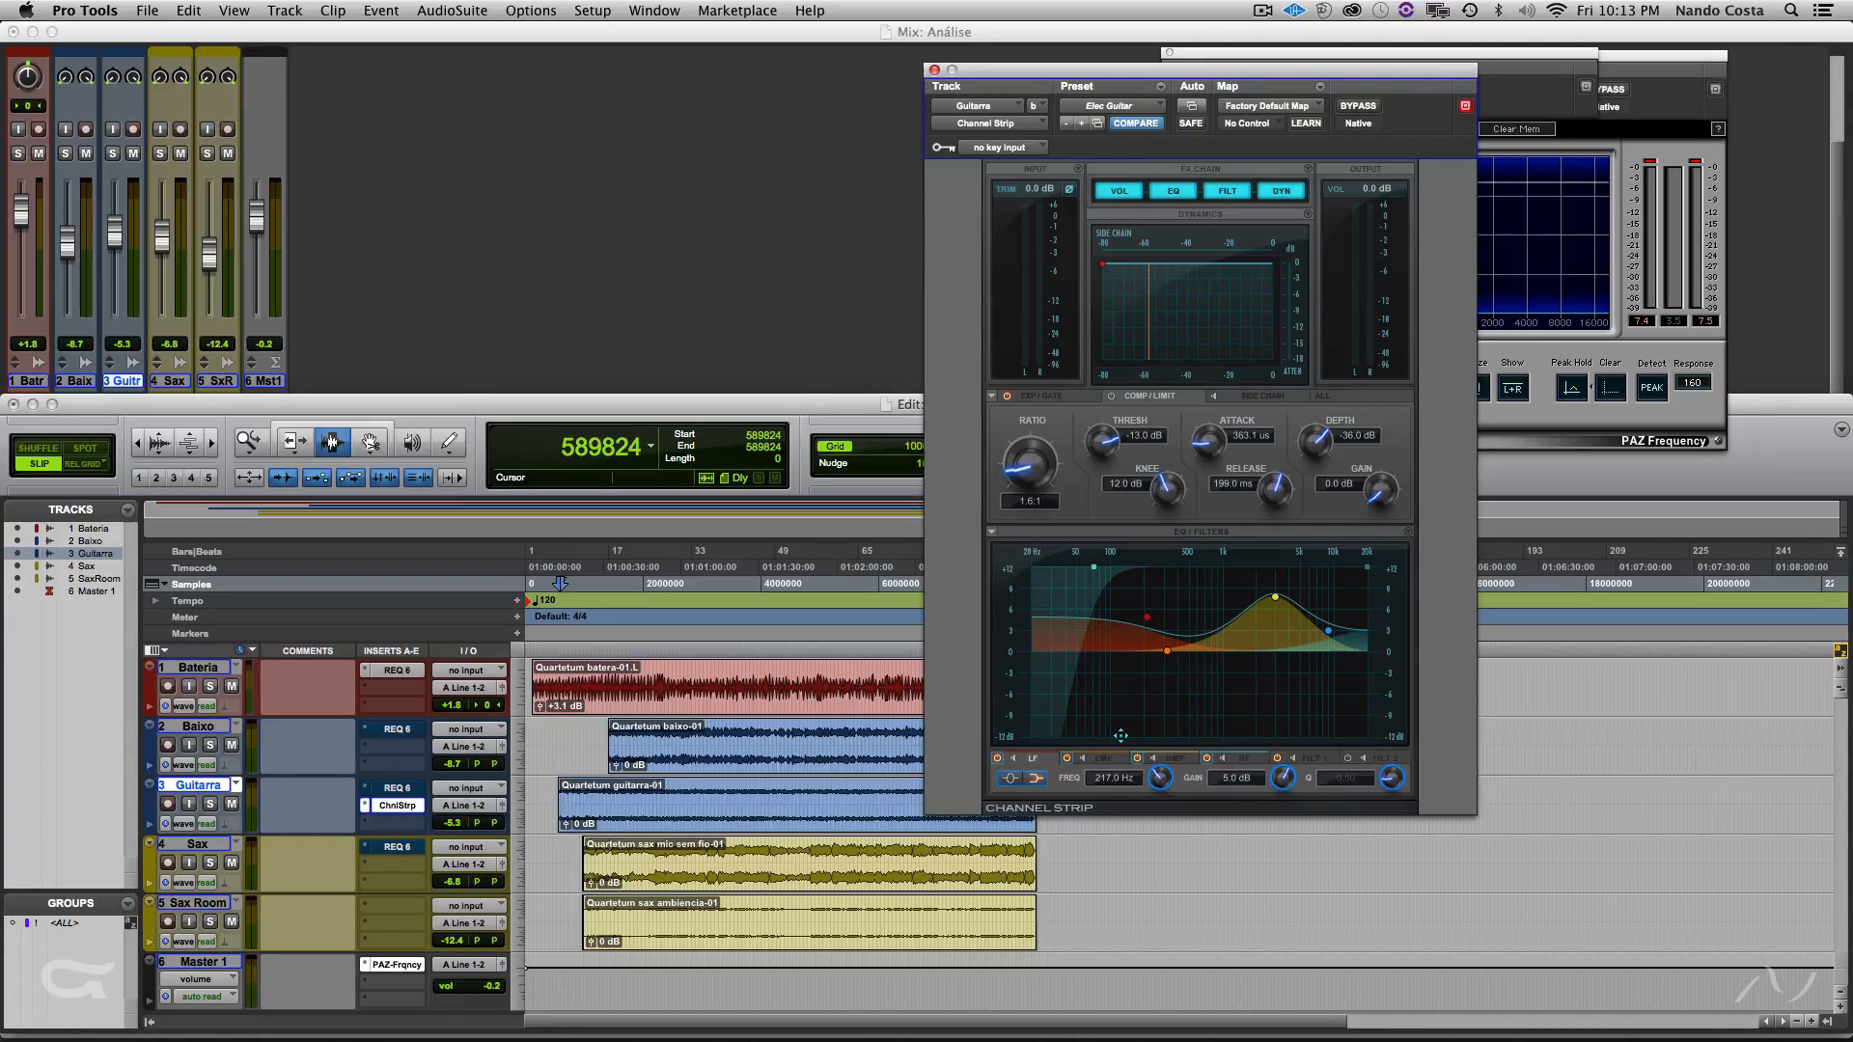
{"action": "left_click", "coordinate": [1175, 759]}
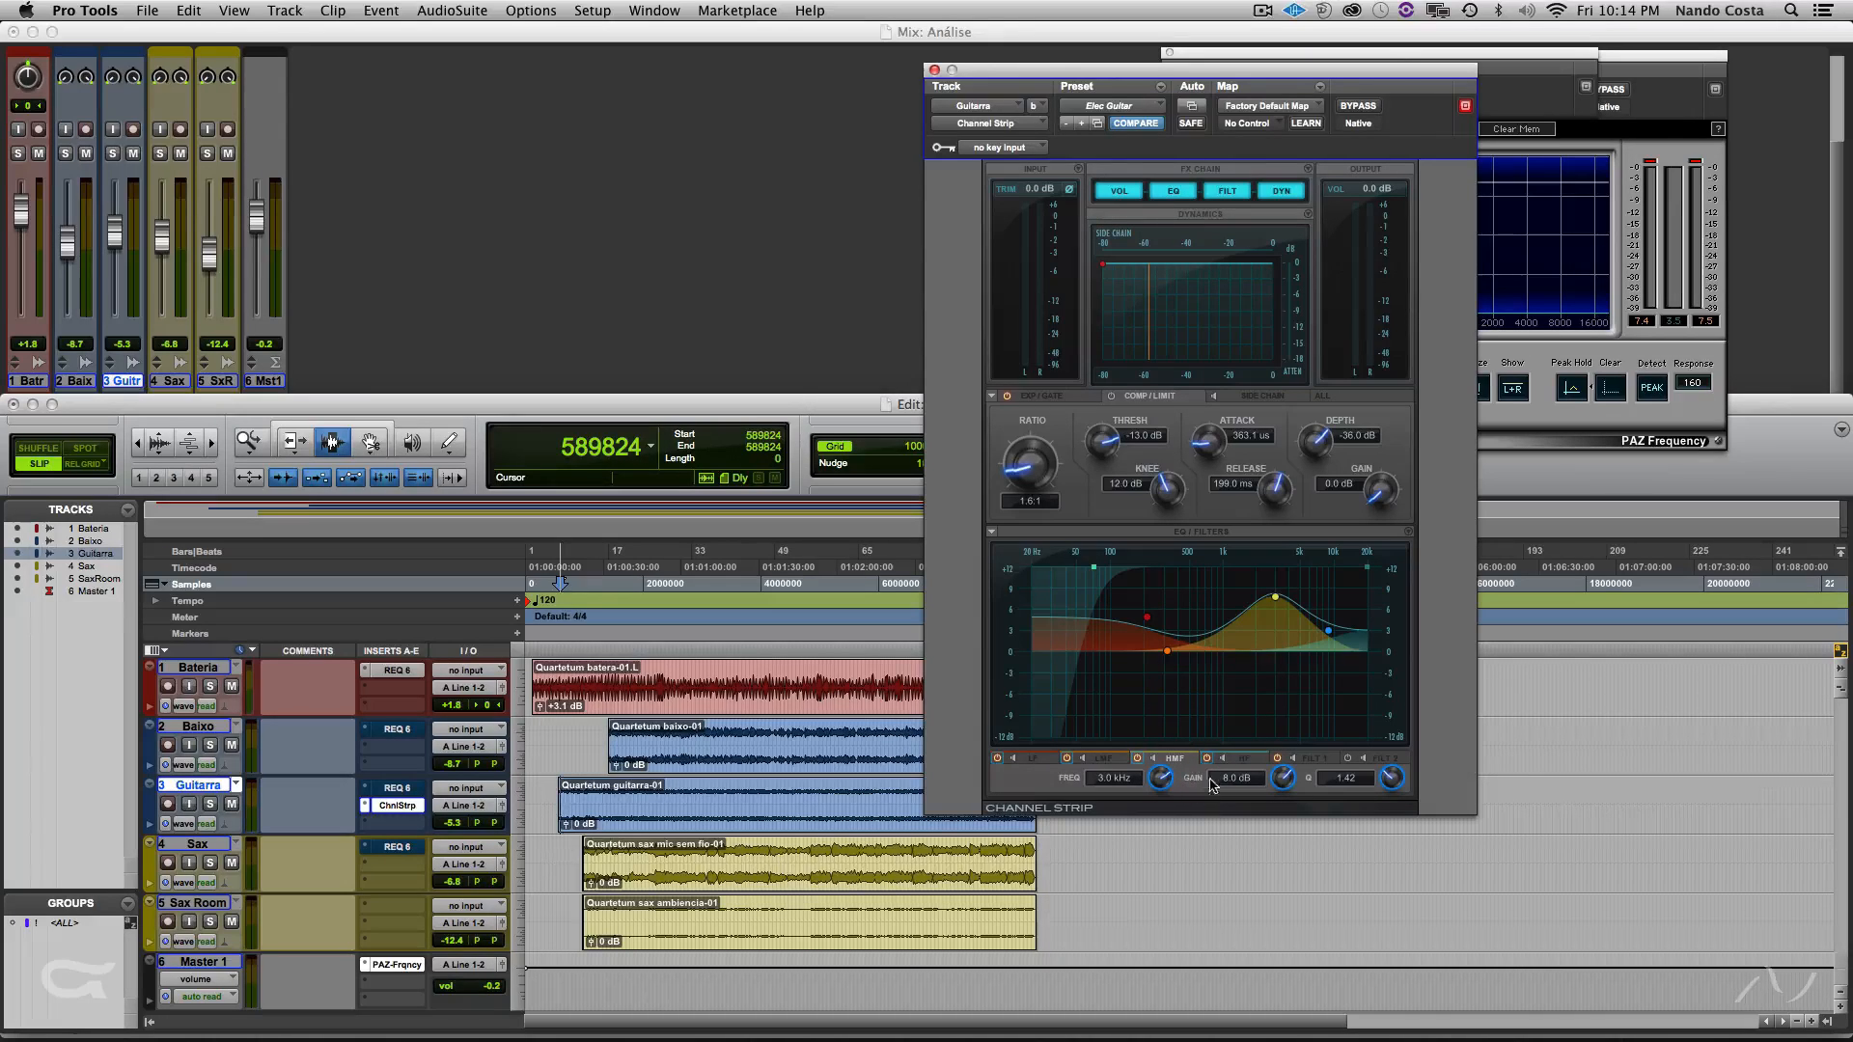
{"action": "left_click", "coordinate": [1238, 759]}
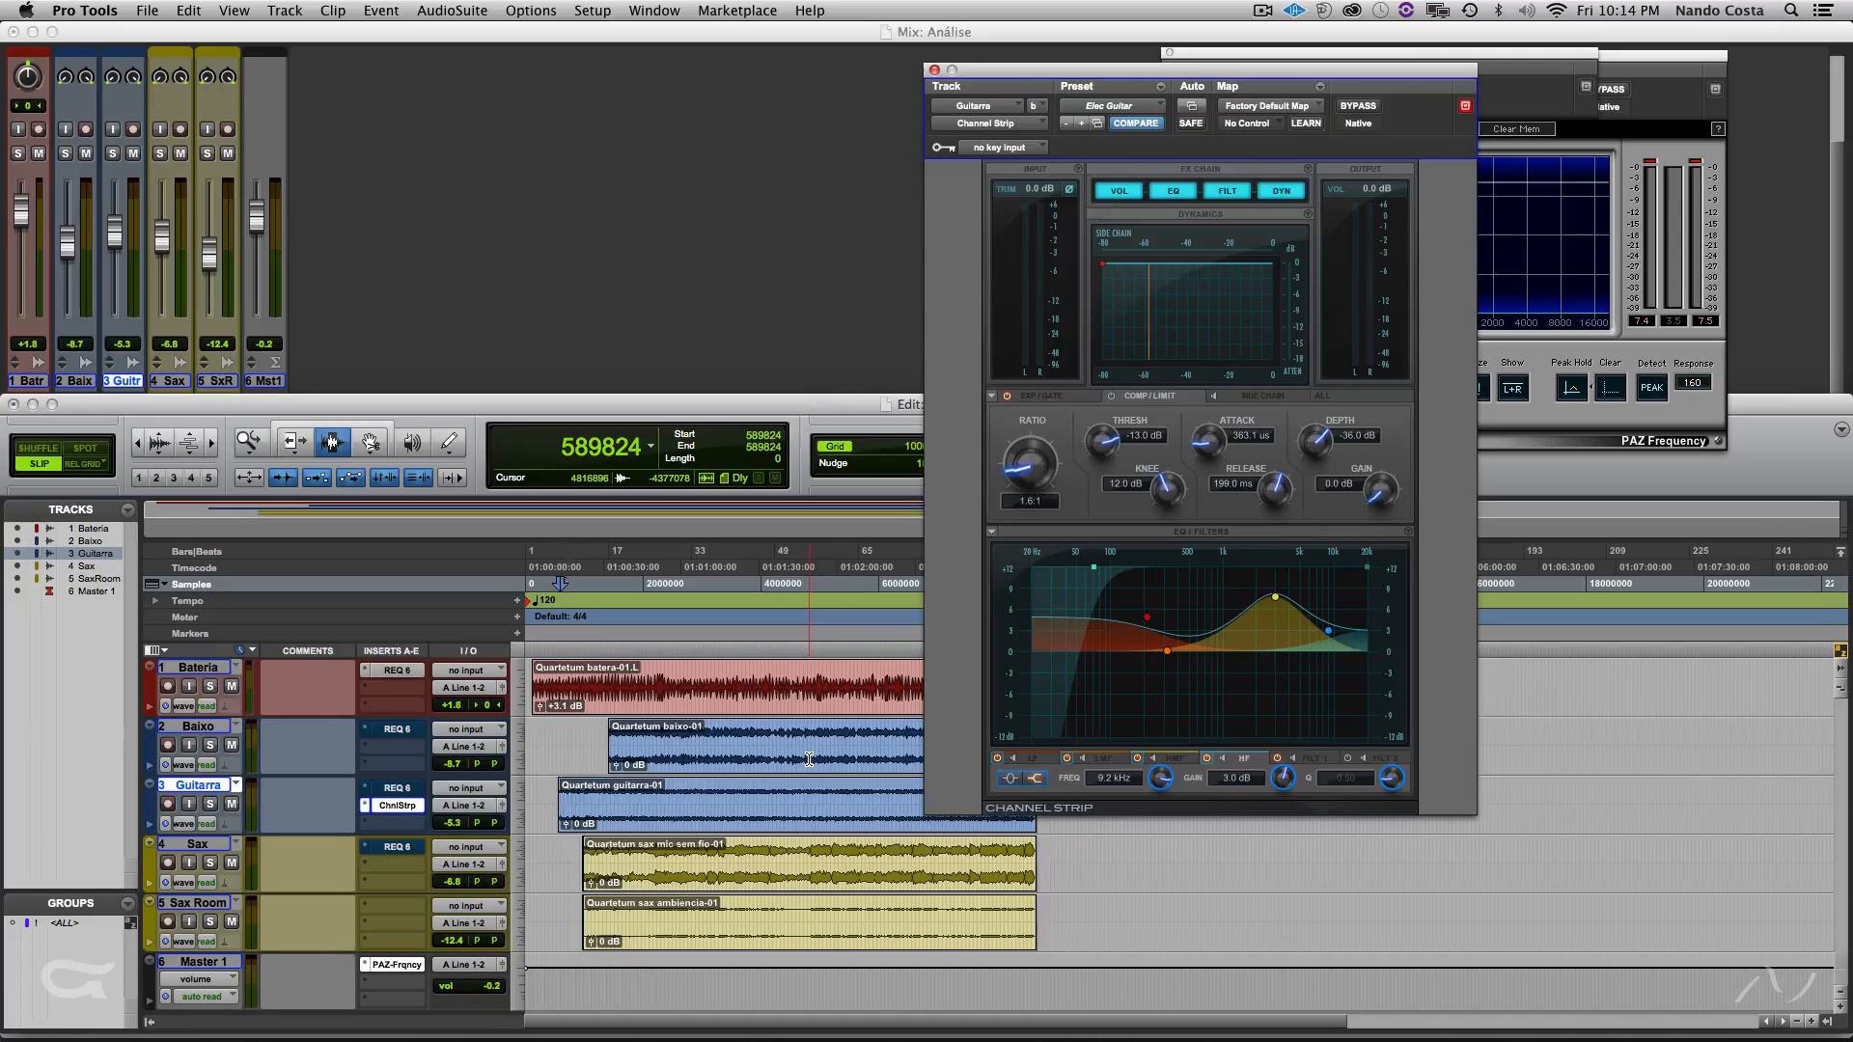
{"action": "left_click", "coordinate": [1317, 757]}
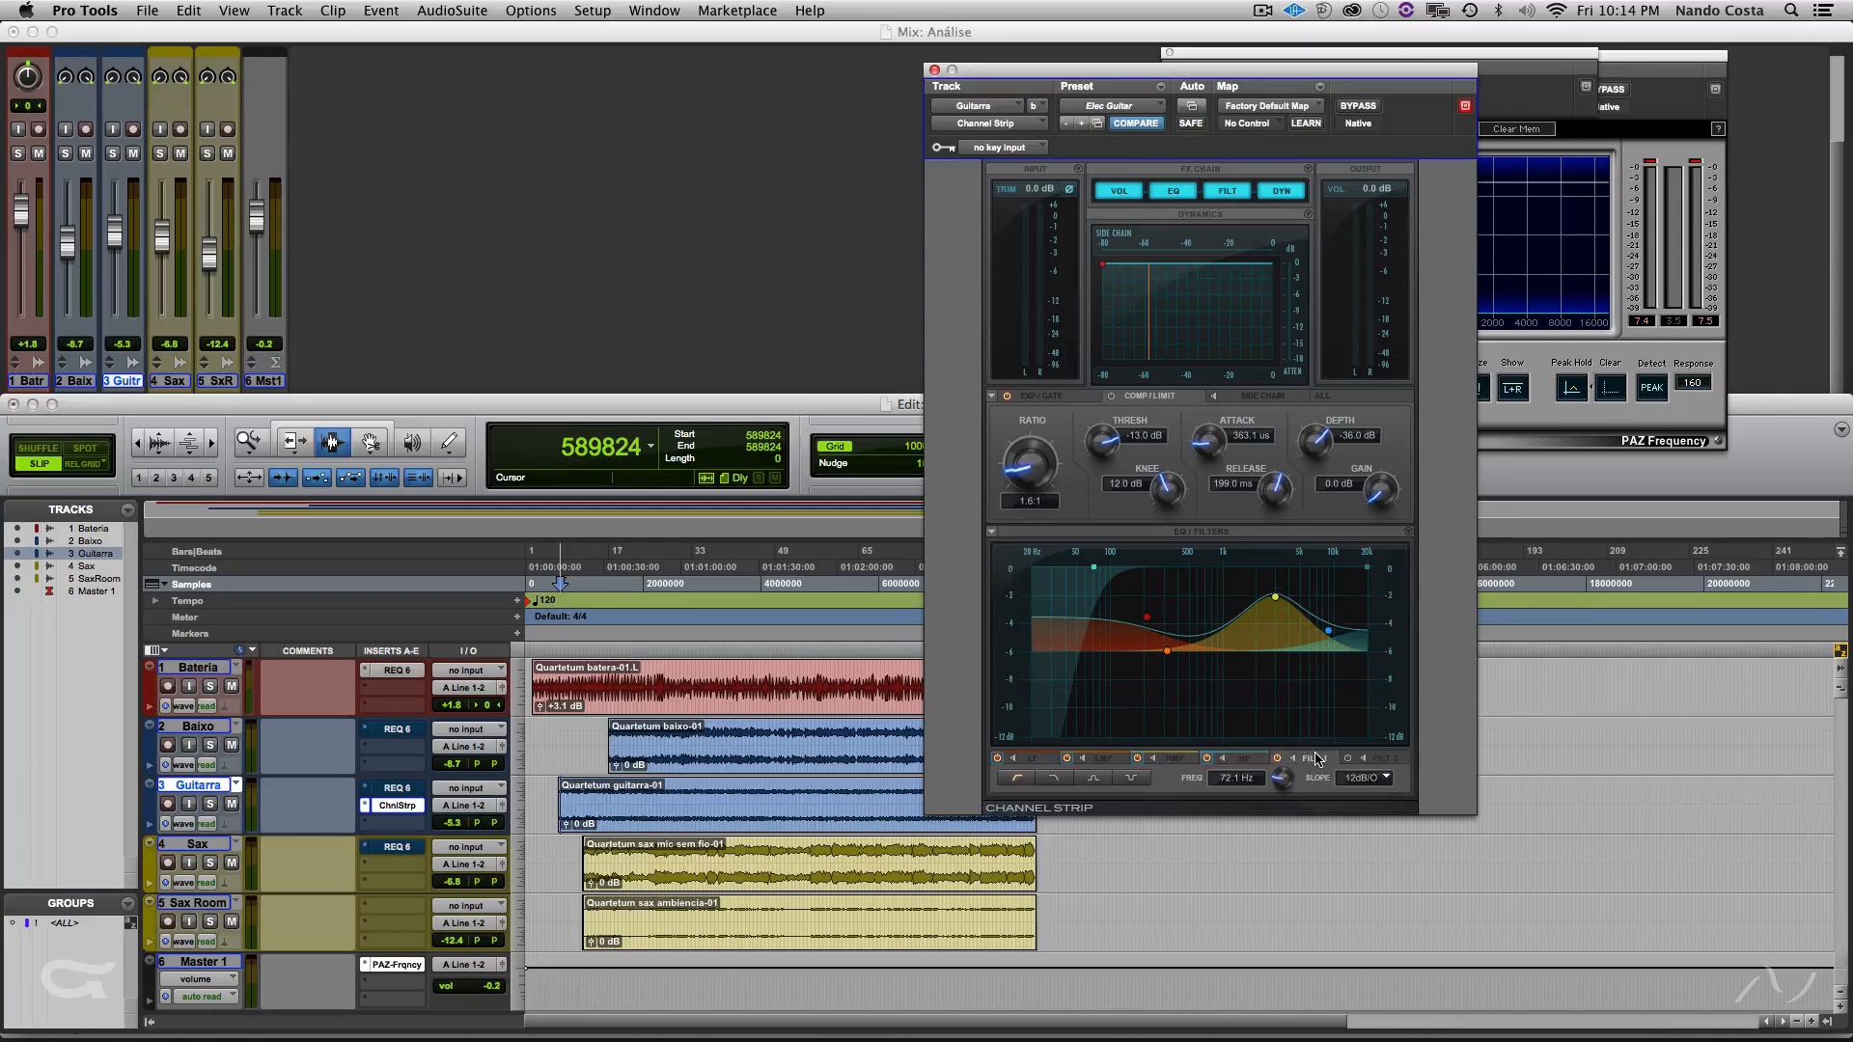
{"action": "left_click", "coordinate": [1029, 759]}
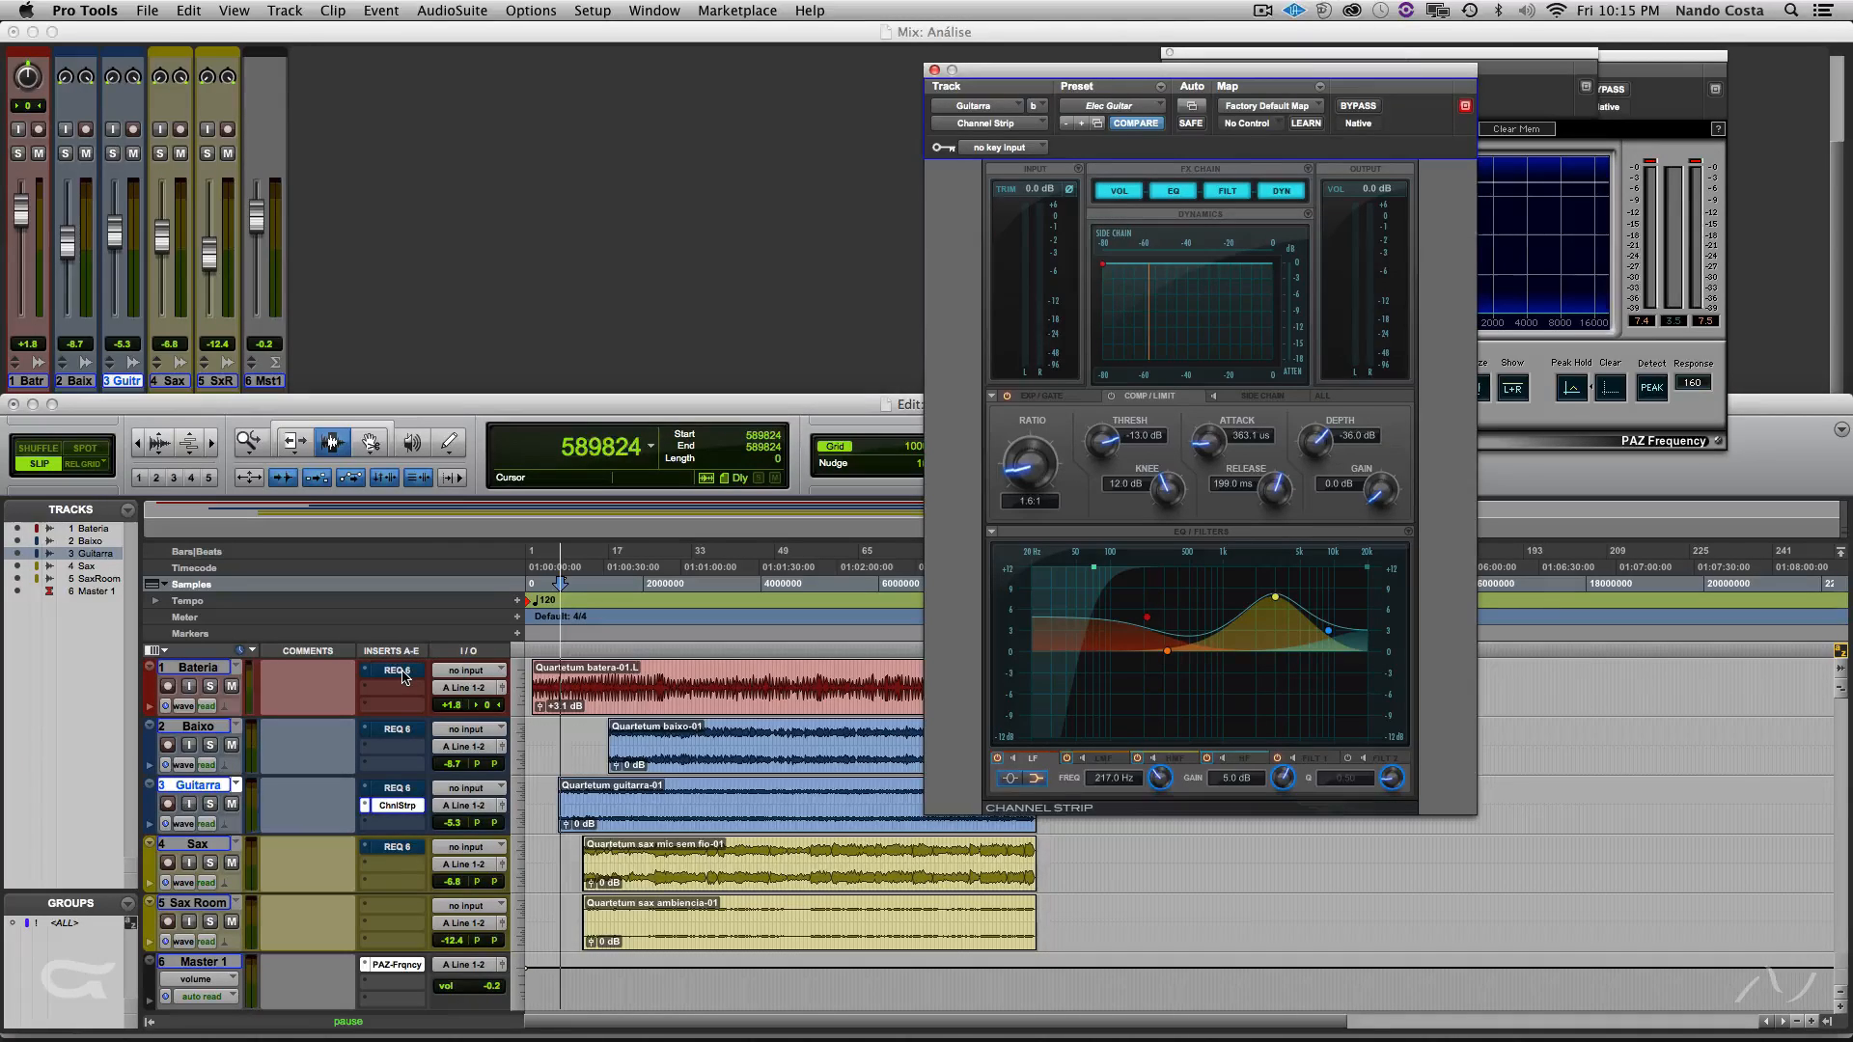
- Play from sample 589824 to hear the preset, lower its HMF boost, and reduce the LF boost to 3.4 dB at 204.5 Hz
{"action": "key", "text": "space"}
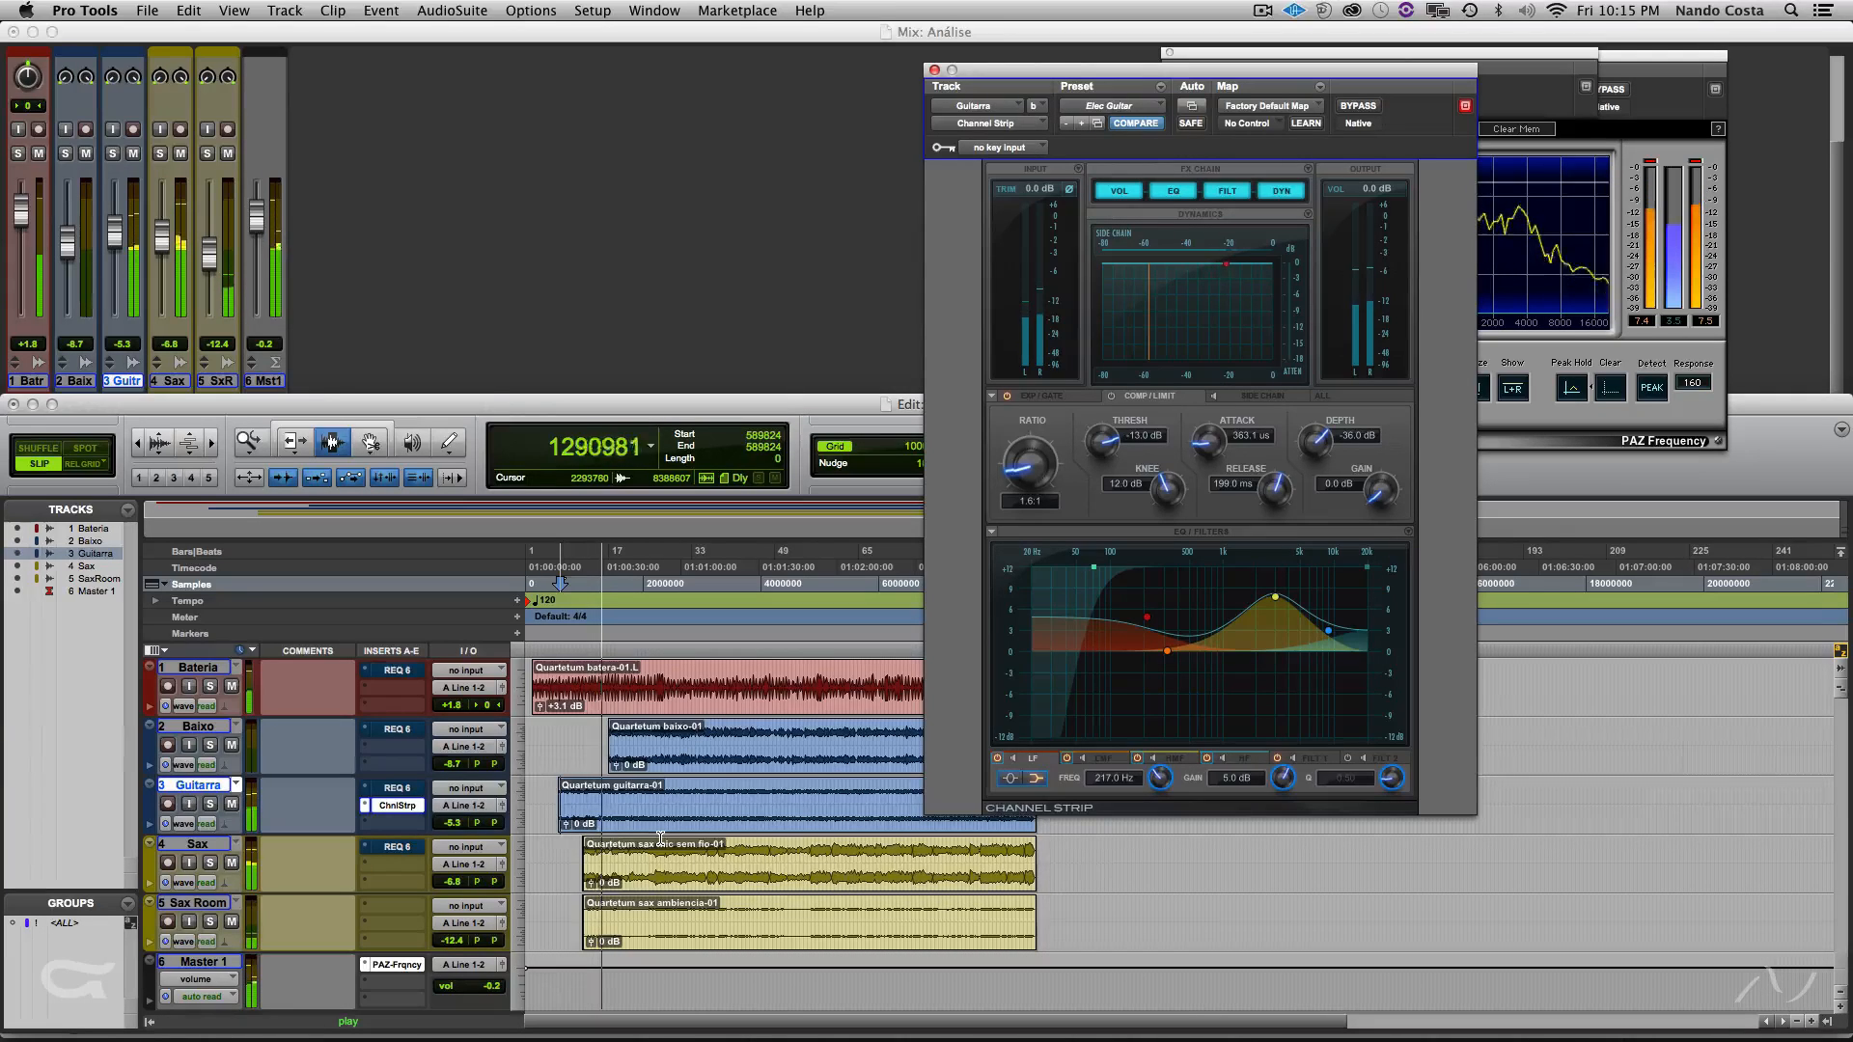
{"action": "key", "text": "space"}
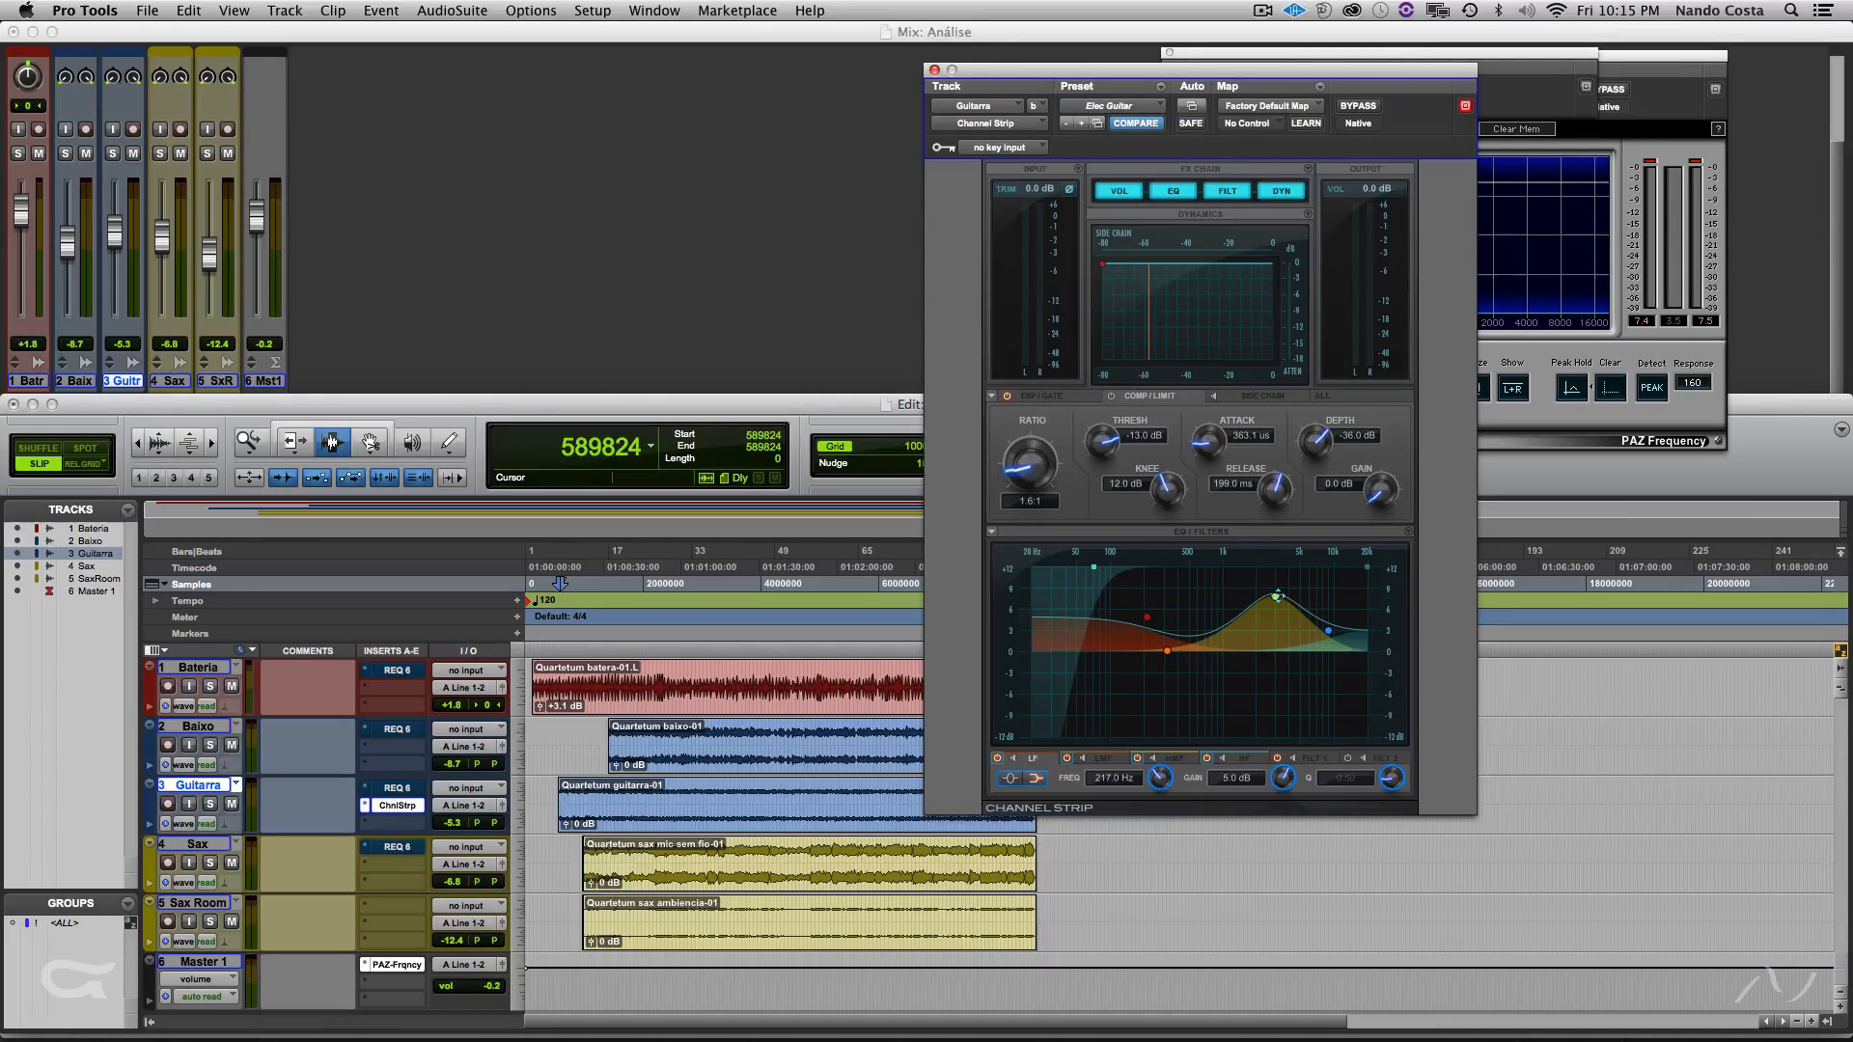
{"action": "key", "text": "space"}
{"action": "left_click_drag", "start_coordinate": [1277, 597], "coordinate": [1278, 624]}
{"action": "left_click_drag", "start_coordinate": [1147, 617], "coordinate": [1144, 627]}
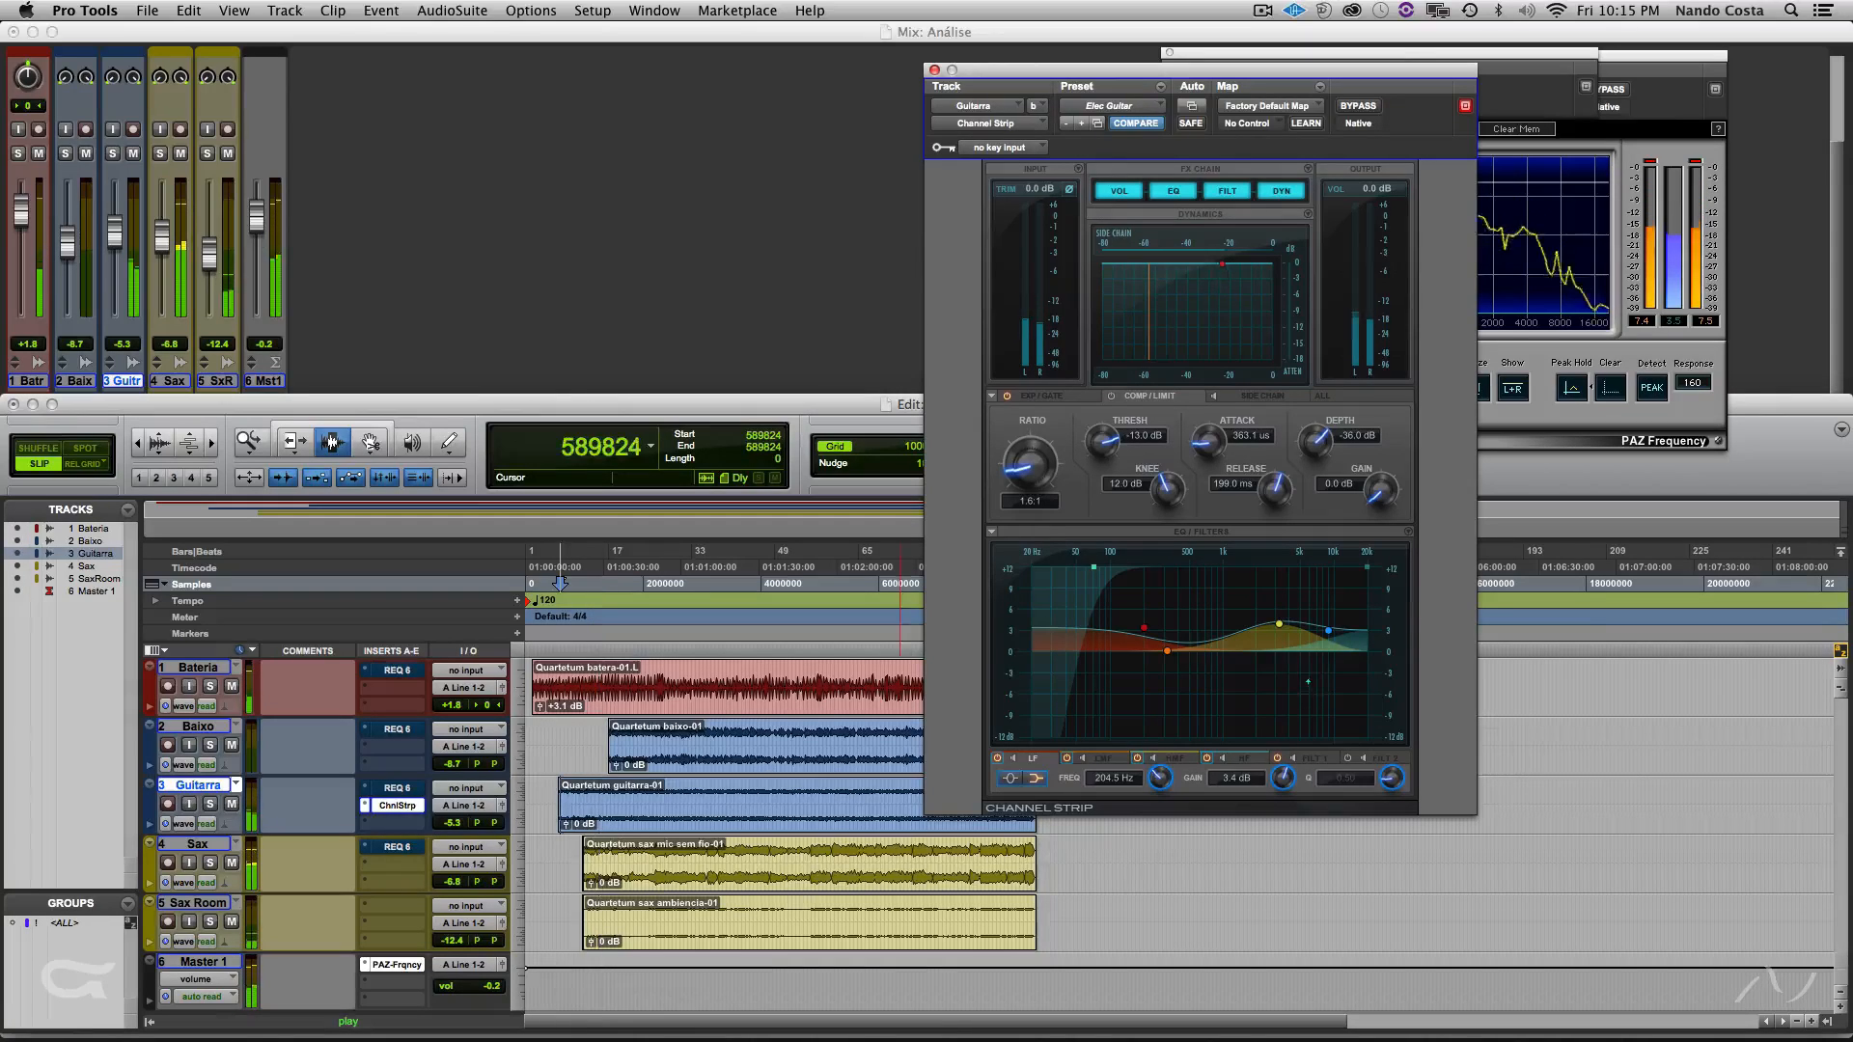
{"action": "key", "text": "space"}
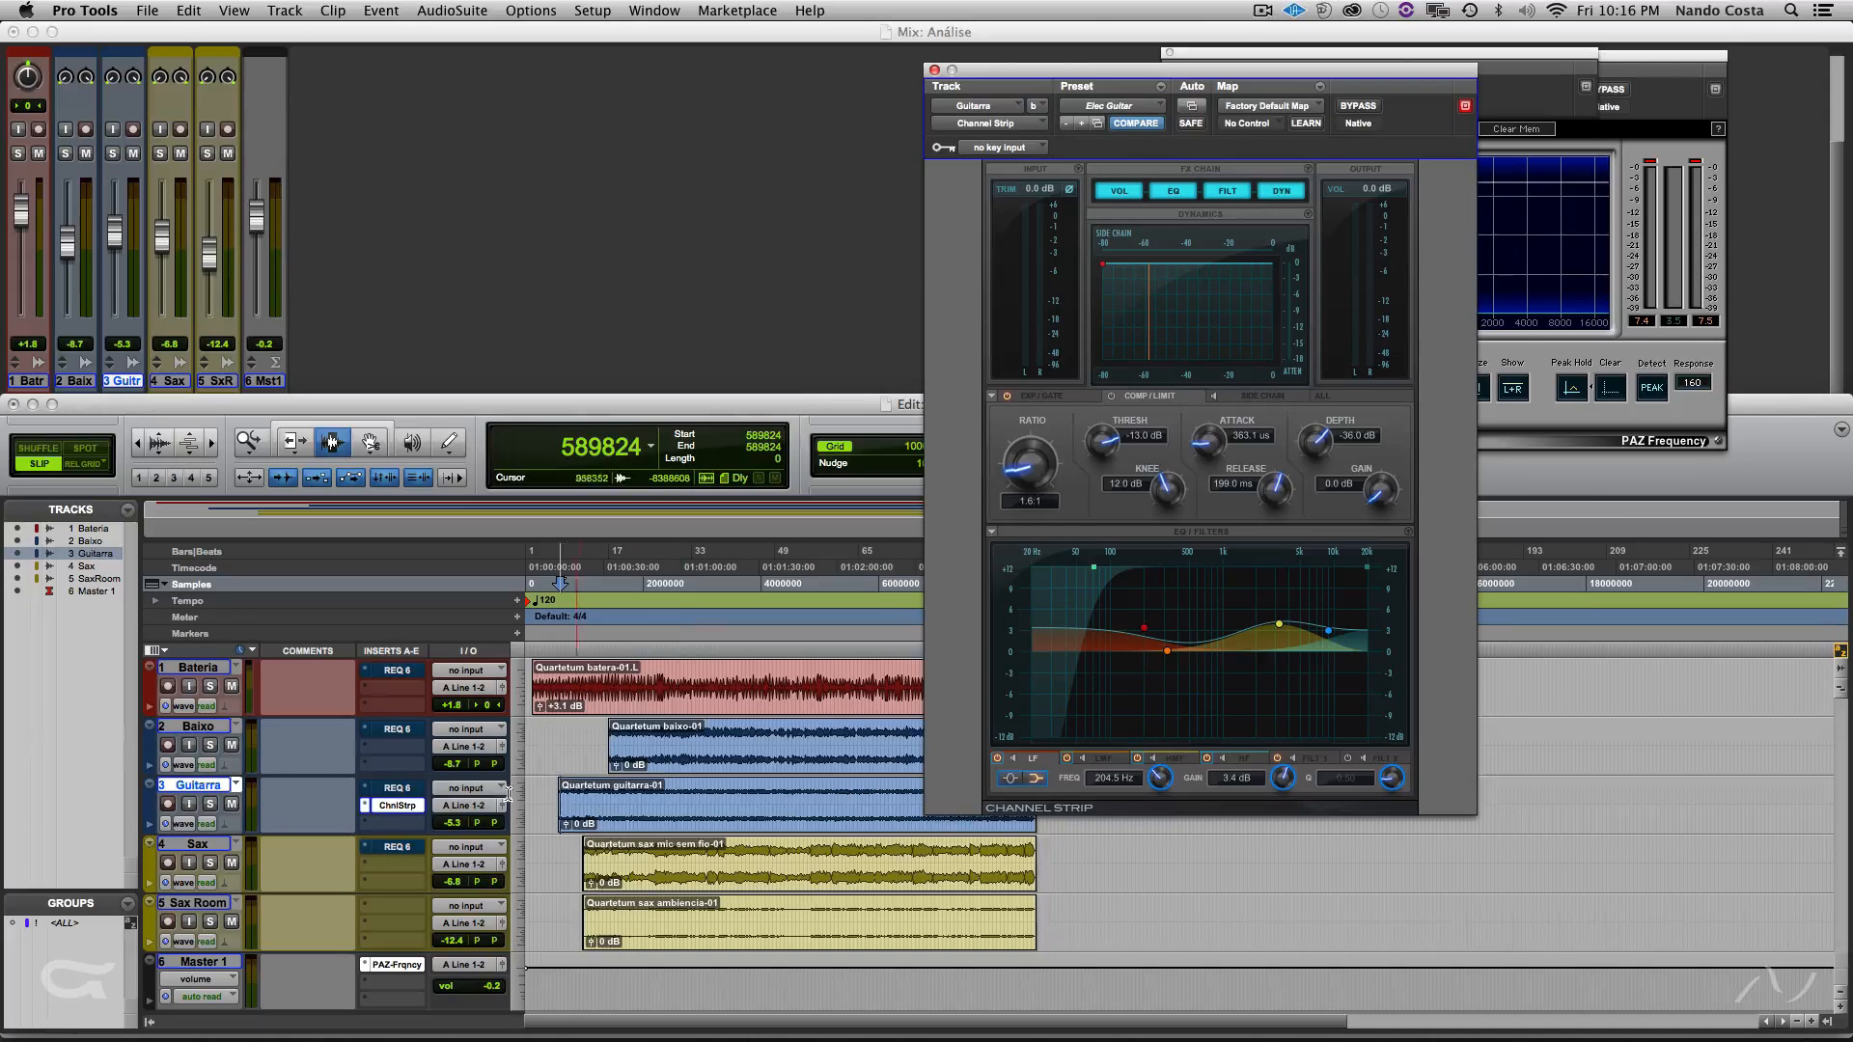
- Bypass Guitarra's Channel Strip and play the mix from sample 491520 for comparison
{"action": "left_click", "coordinate": [404, 808], "text": "super"}
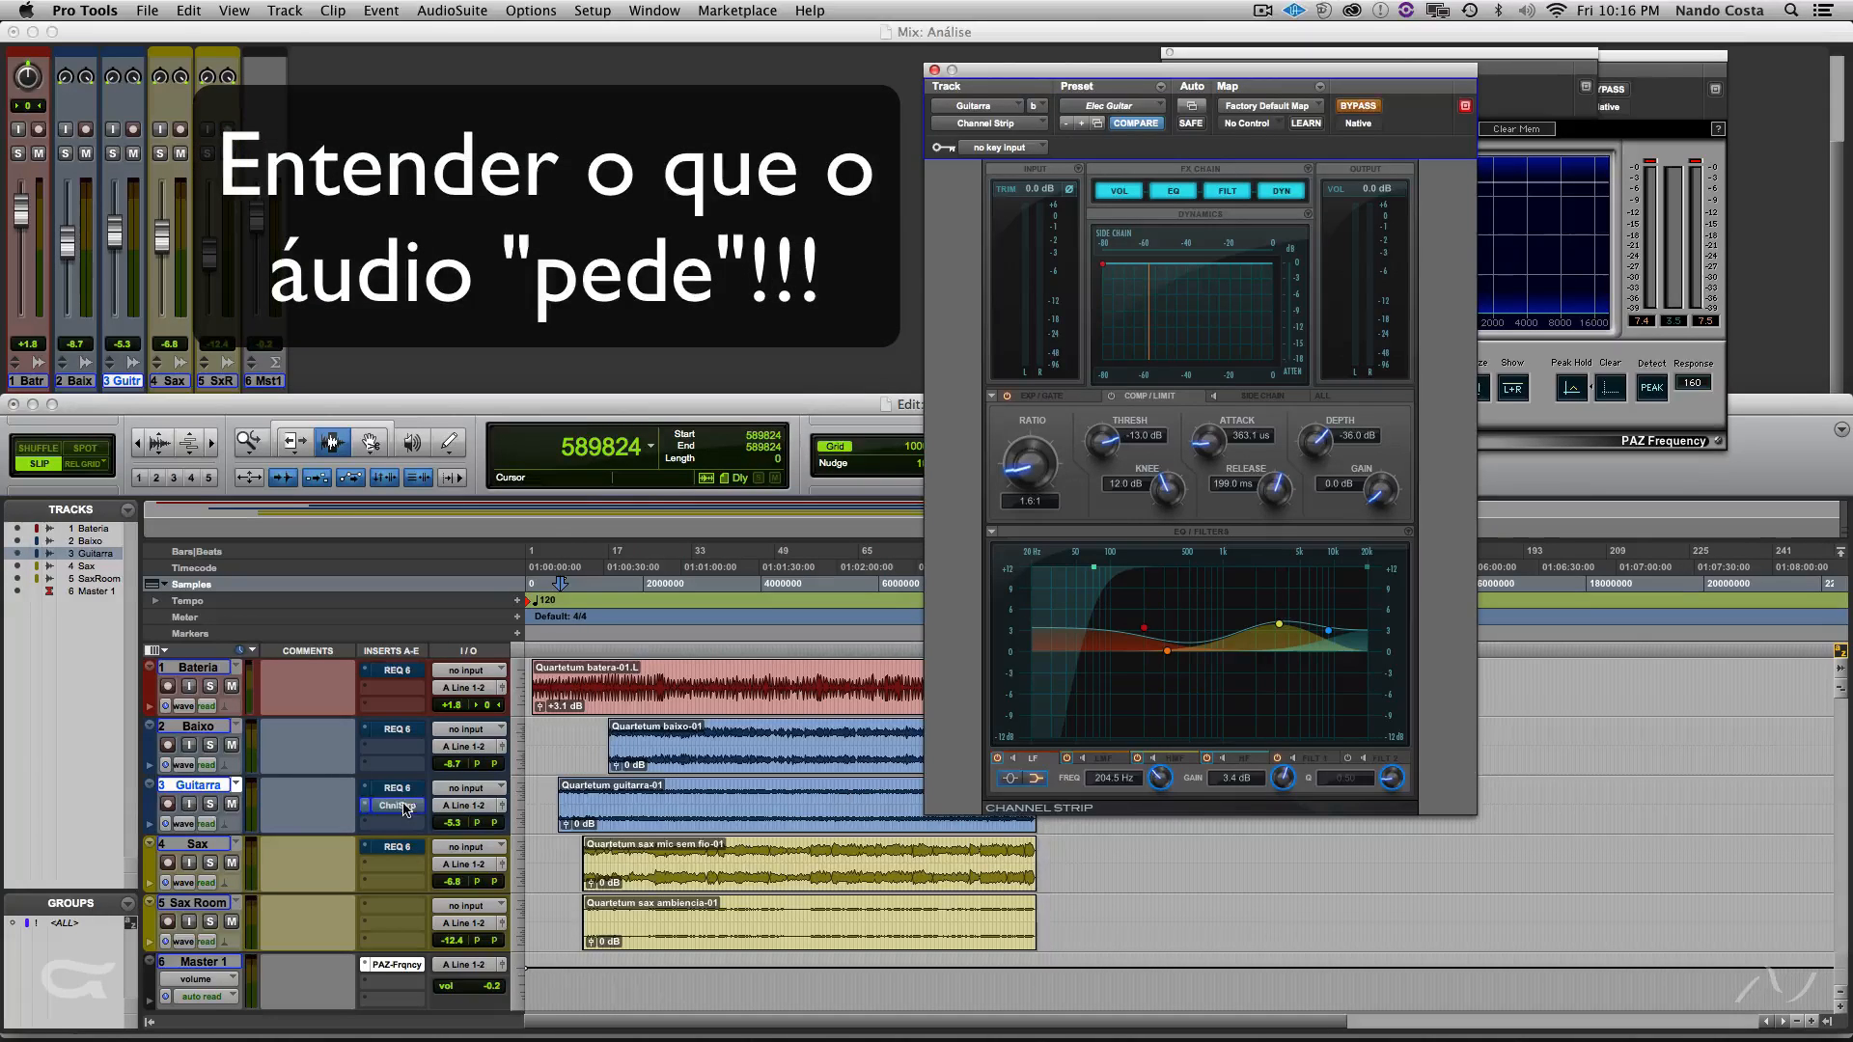
{"action": "left_click", "coordinate": [555, 745]}
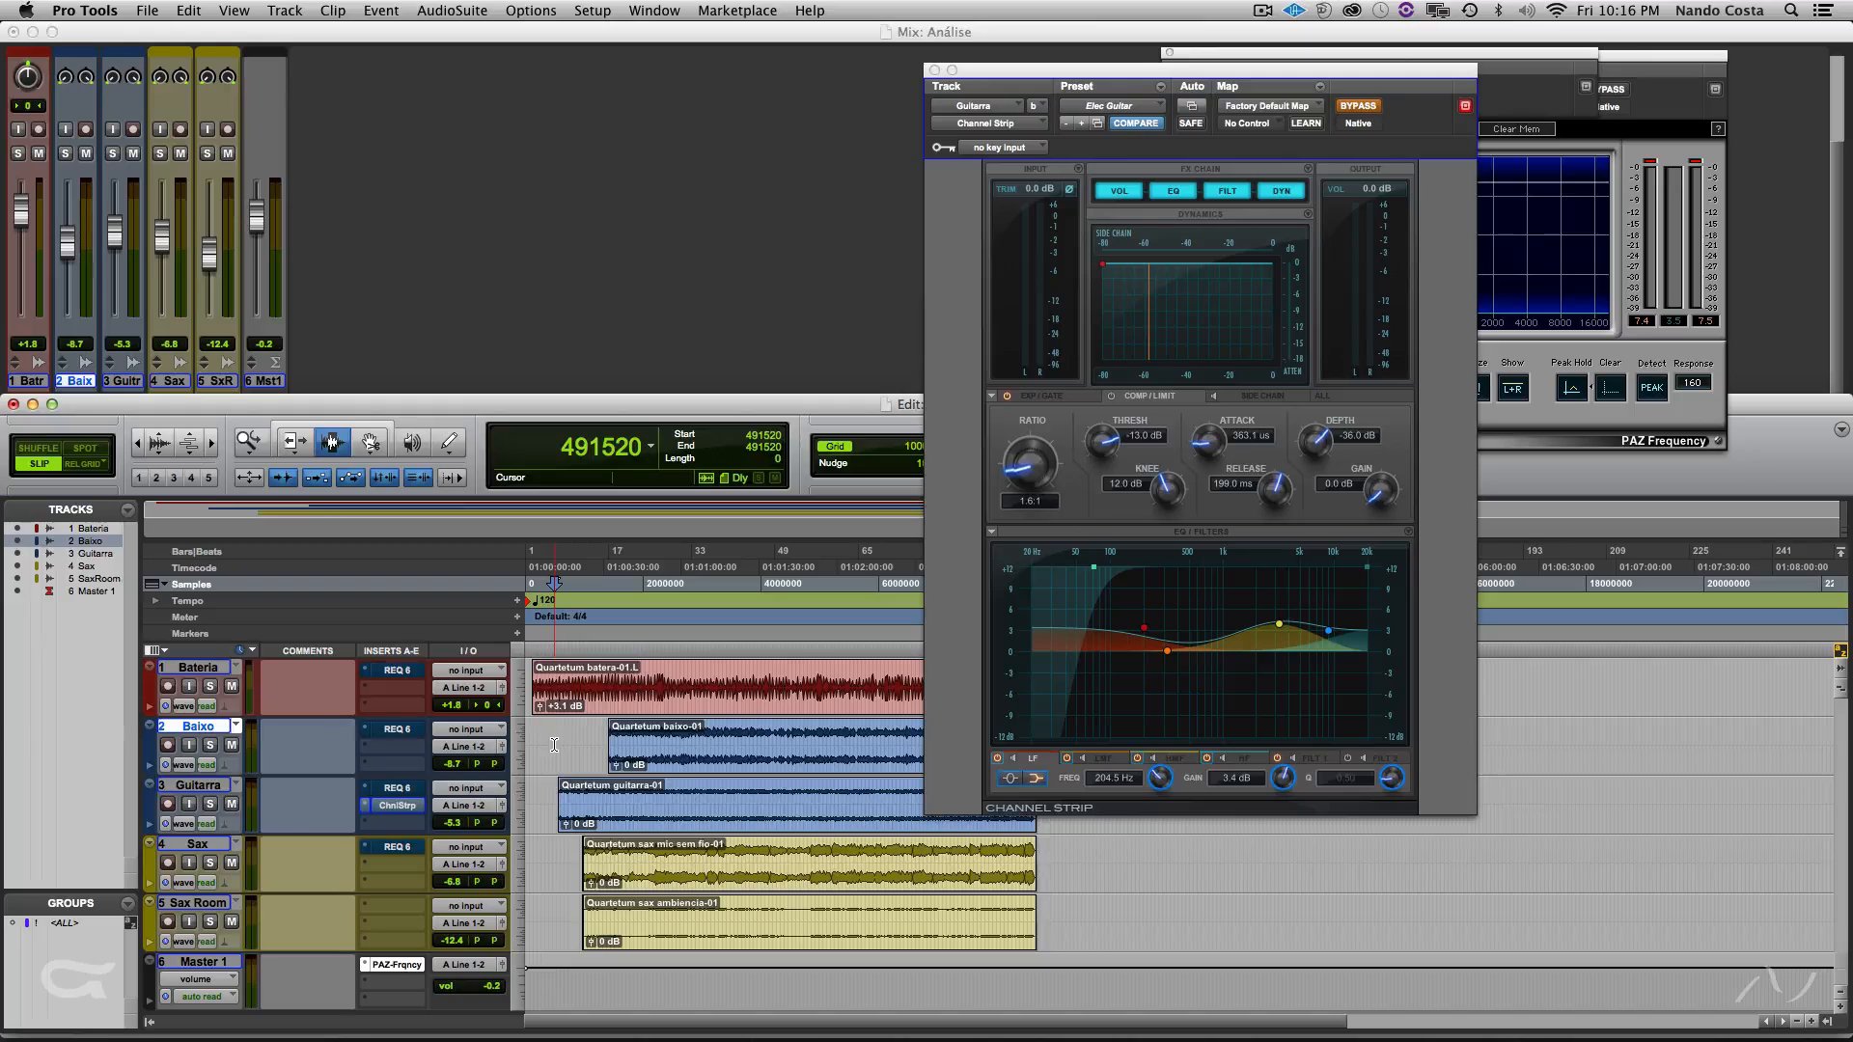
{"action": "key", "text": "space"}
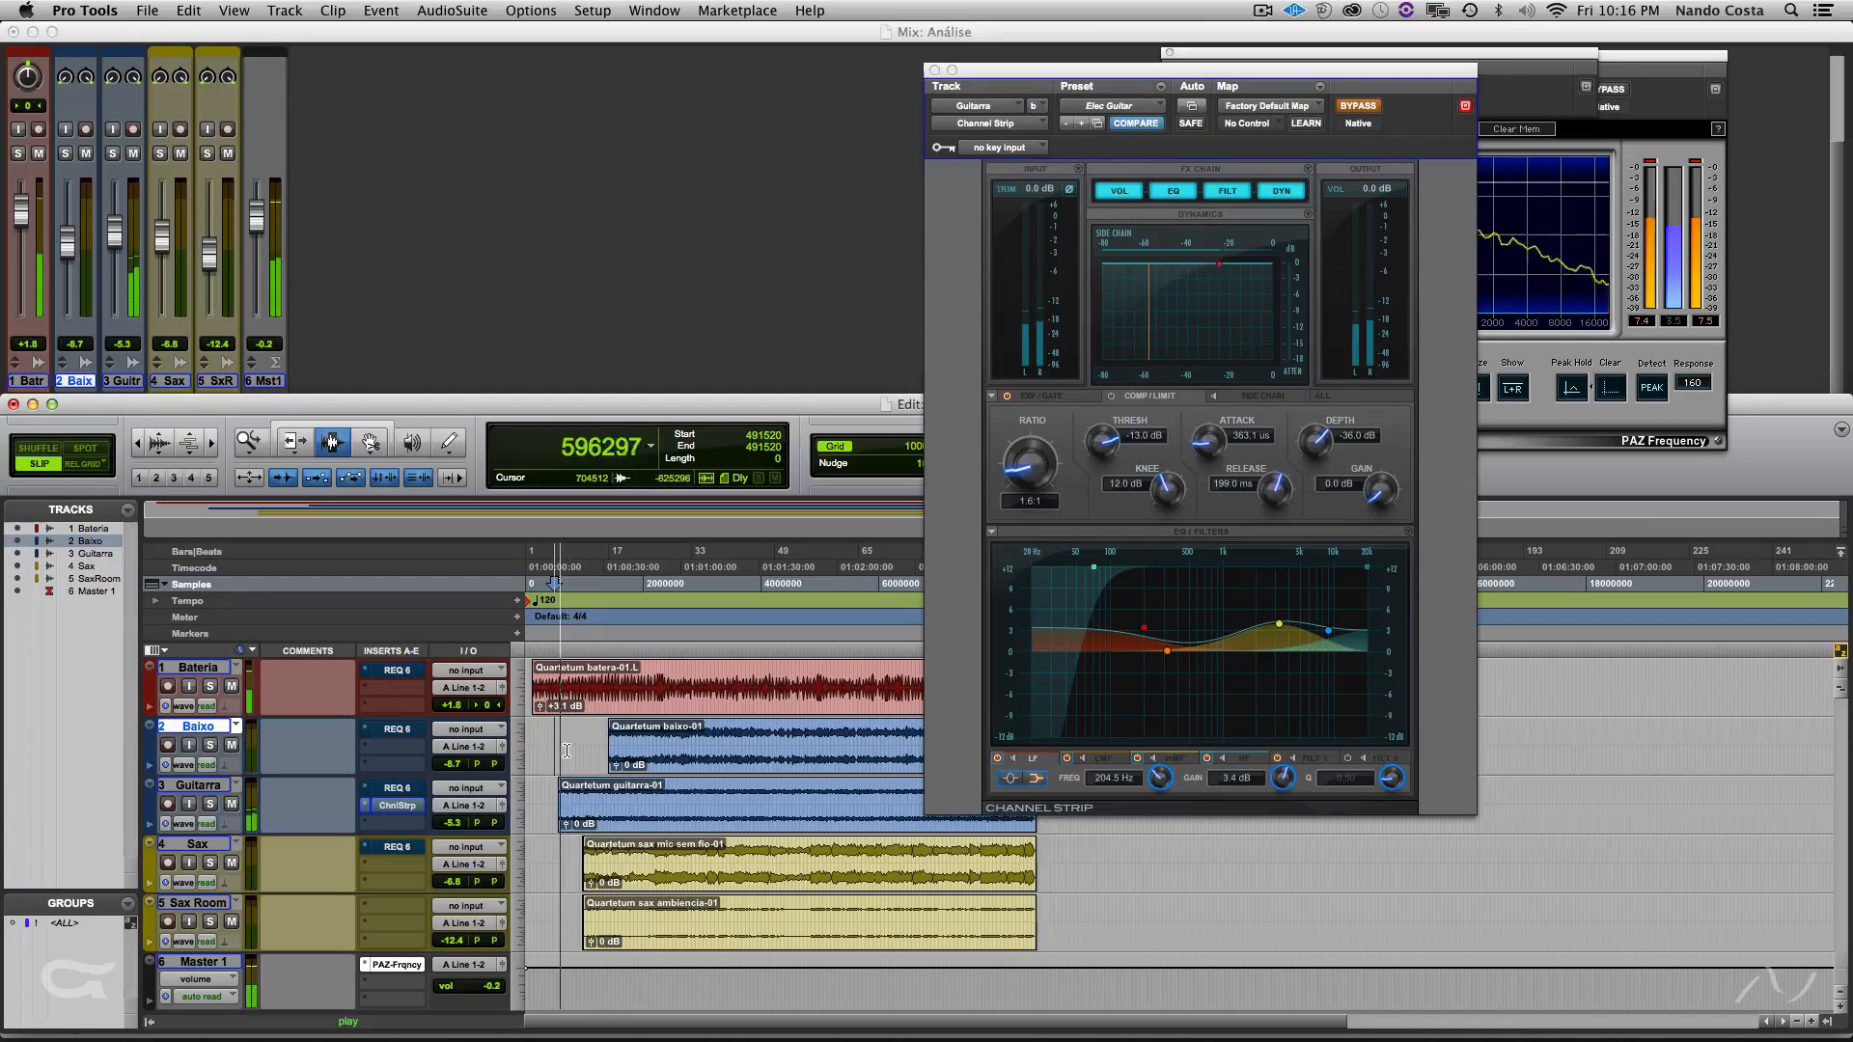
- Activate Guitarra's REQ 6, reset it flat, and during playback cut band 3 to -1.5 dB at 291 Hz and enable band 1's 93 Hz low cut
{"action": "key", "text": "space"}
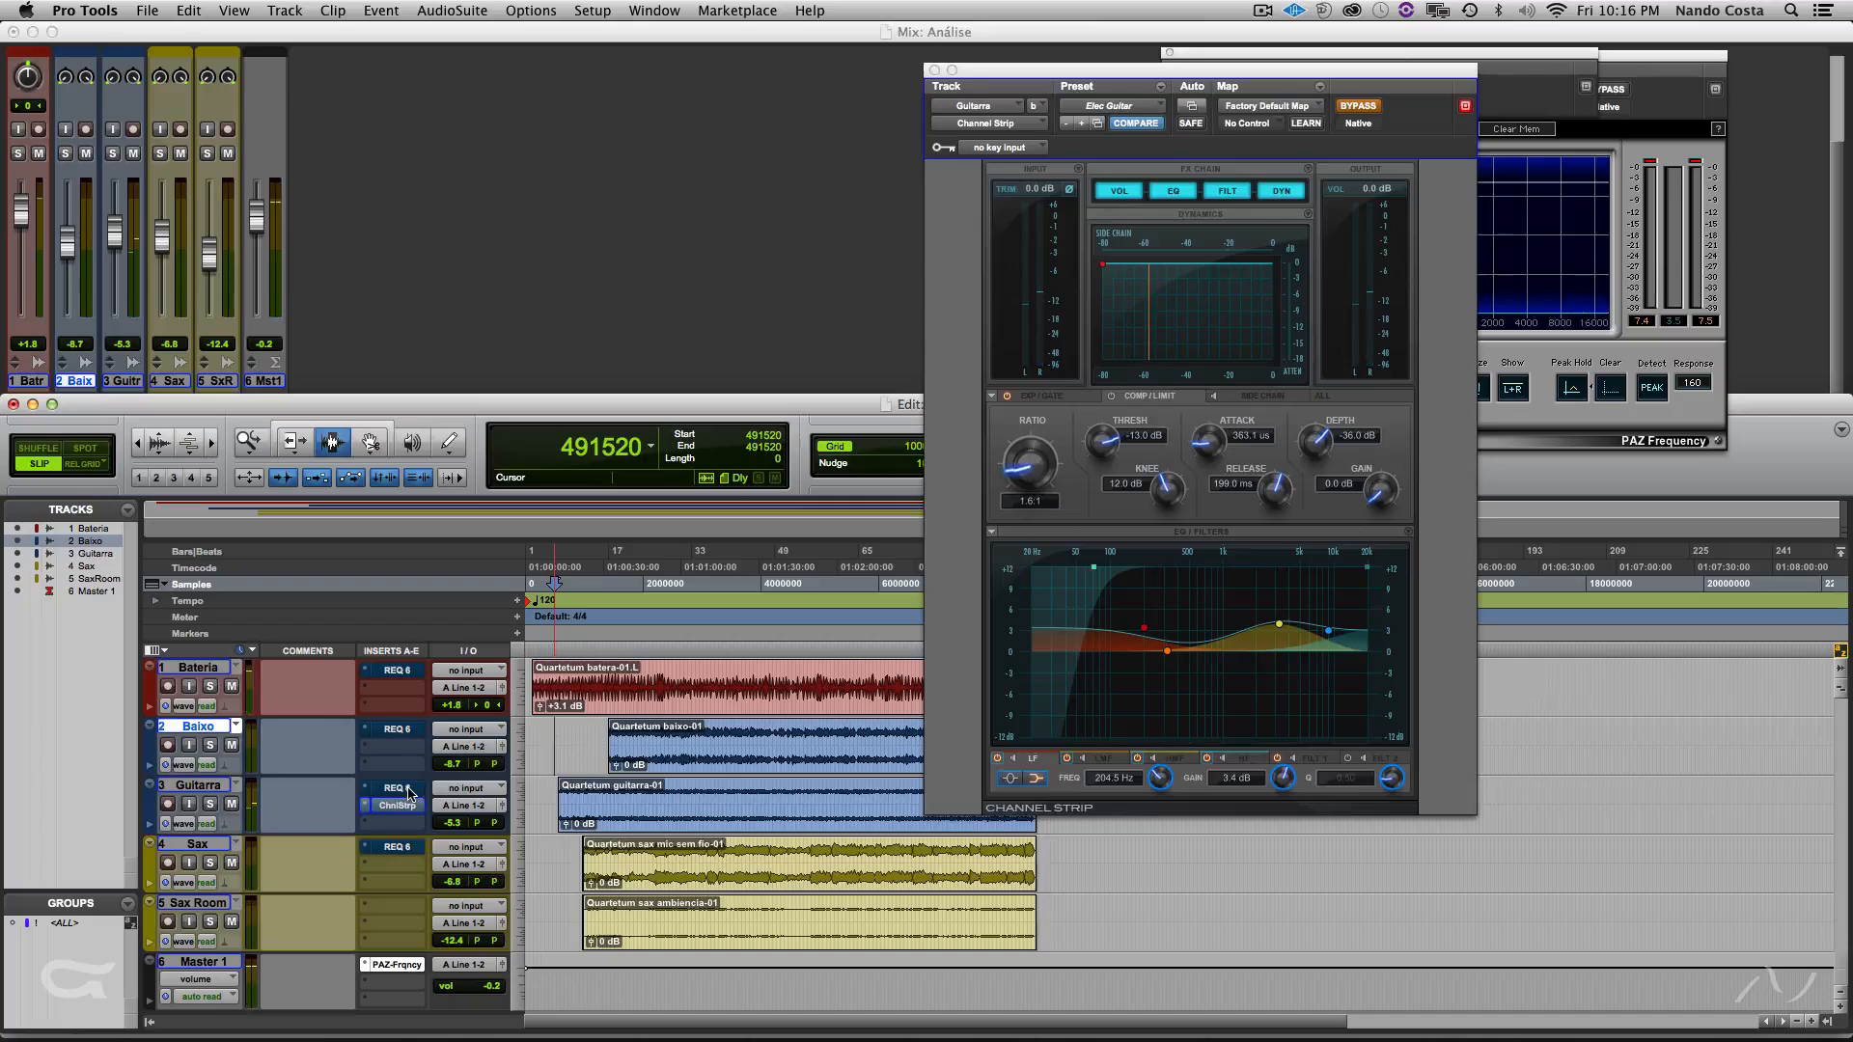
{"action": "left_click", "coordinate": [404, 790]}
{"action": "left_click", "coordinate": [405, 789], "text": "super"}
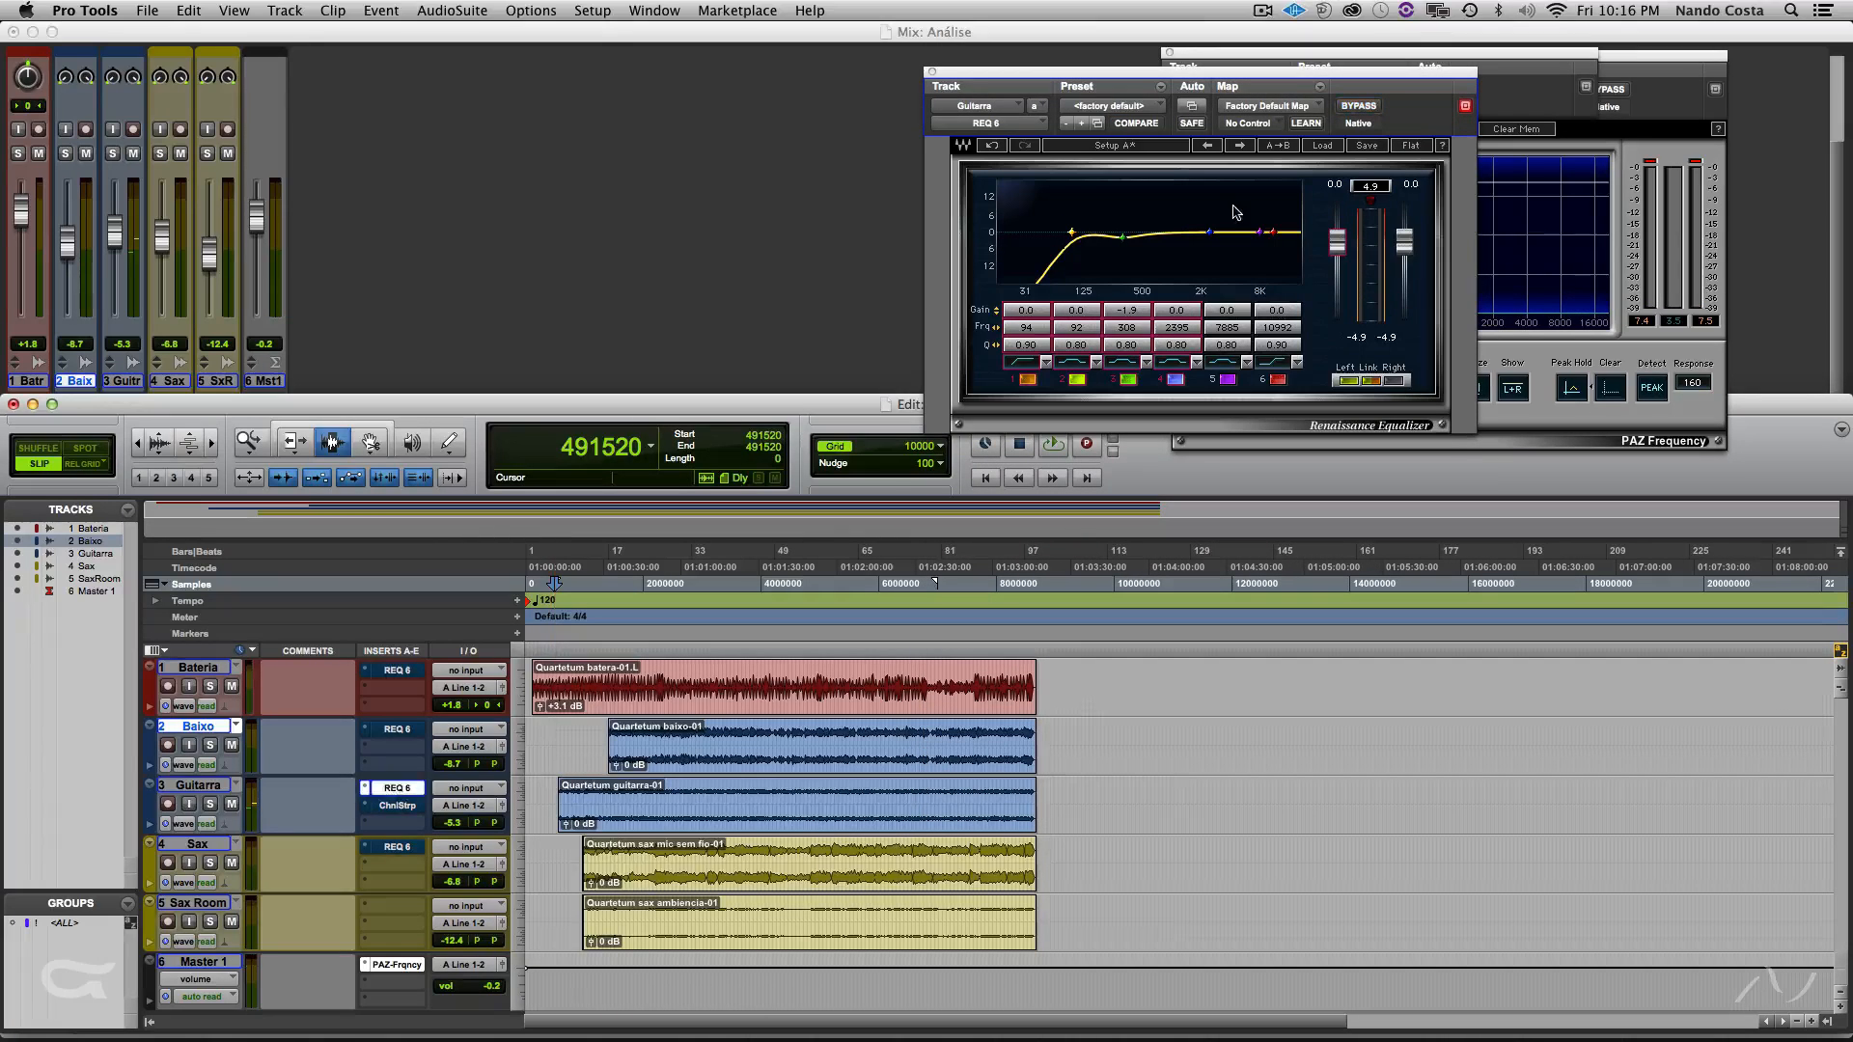
{"action": "left_click", "coordinate": [1401, 147]}
{"action": "key", "text": "space"}
{"action": "mouse_move", "coordinate": [1125, 235]}
{"action": "left_mouse_down"}
{"action": "mouse_move", "coordinate": [1122, 194]}
{"action": "mouse_move", "coordinate": [1120, 237]}
{"action": "left_mouse_up"}
{"action": "left_click", "coordinate": [1027, 379]}
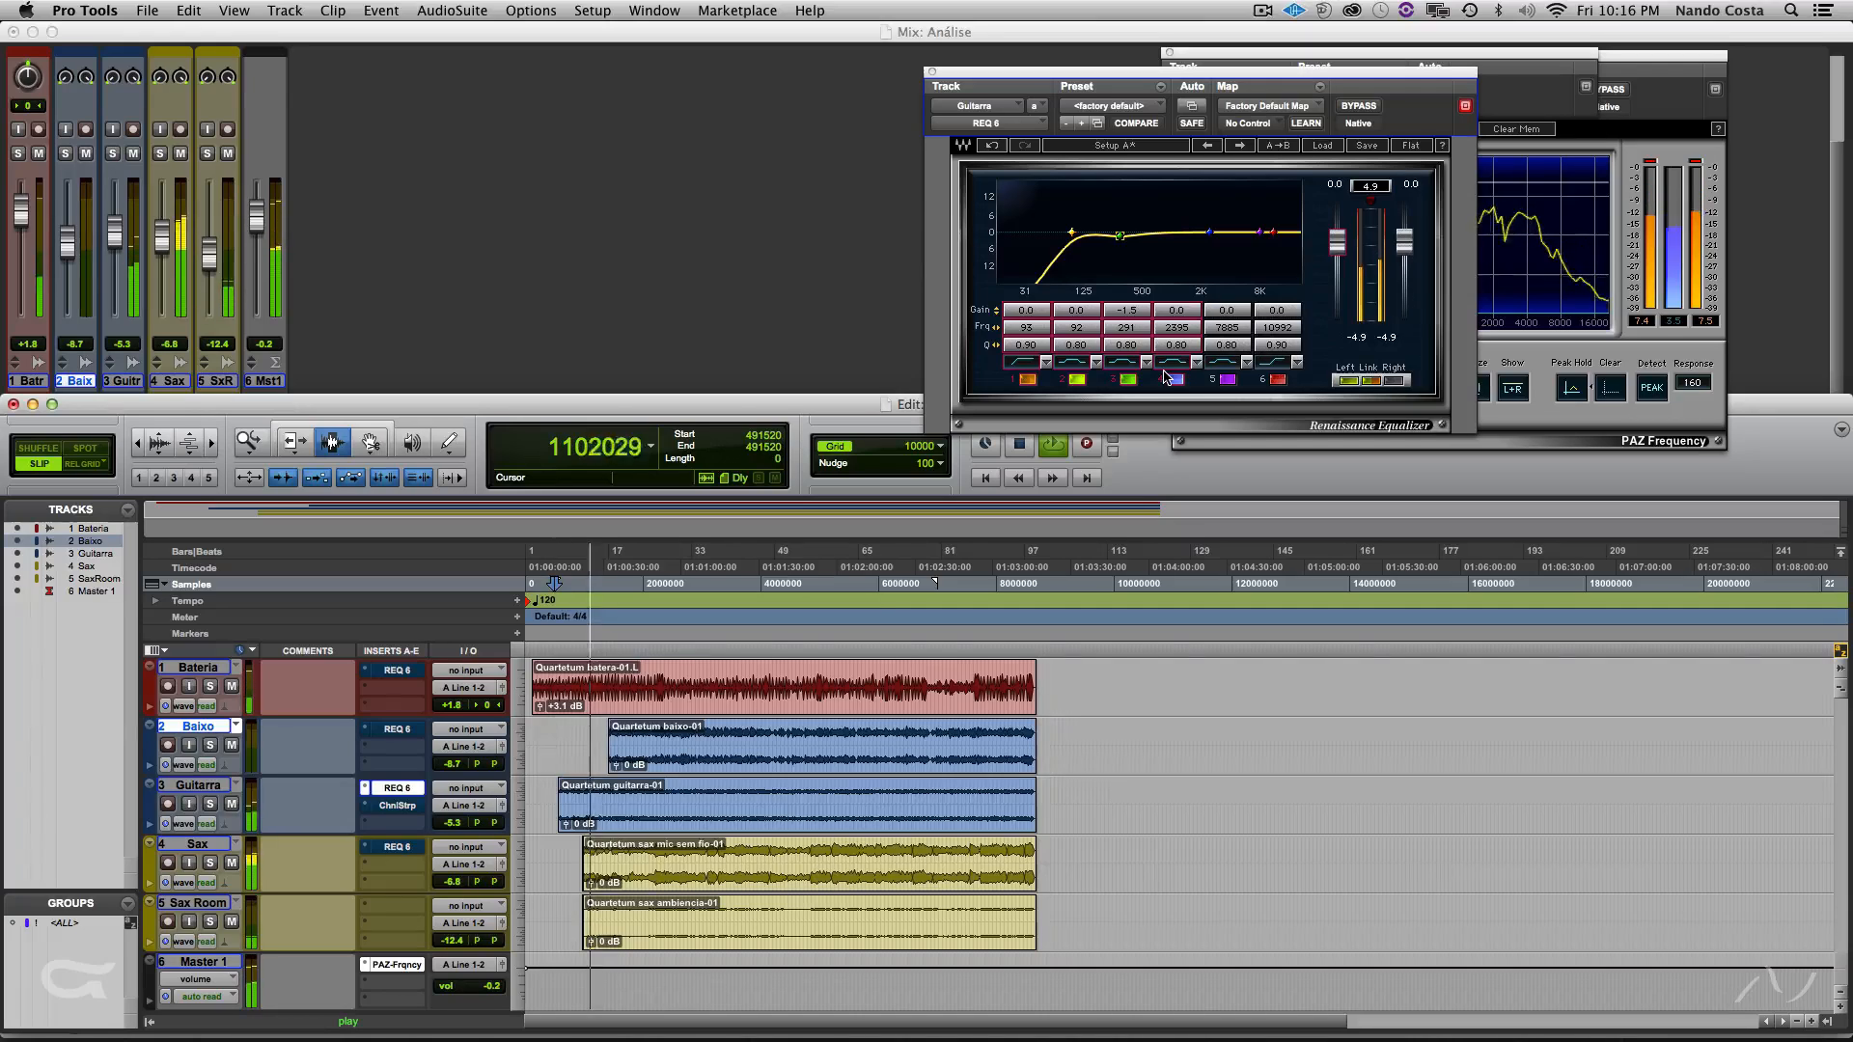
- Bypass Guitarra's REQ 6 and play the mix from sample 491520 with its Channel Strip active for comparison
{"action": "key", "text": "space"}
{"action": "left_click", "coordinate": [400, 793], "text": "super"}
{"action": "left_click", "coordinate": [412, 808]}
{"action": "key", "text": "space"}
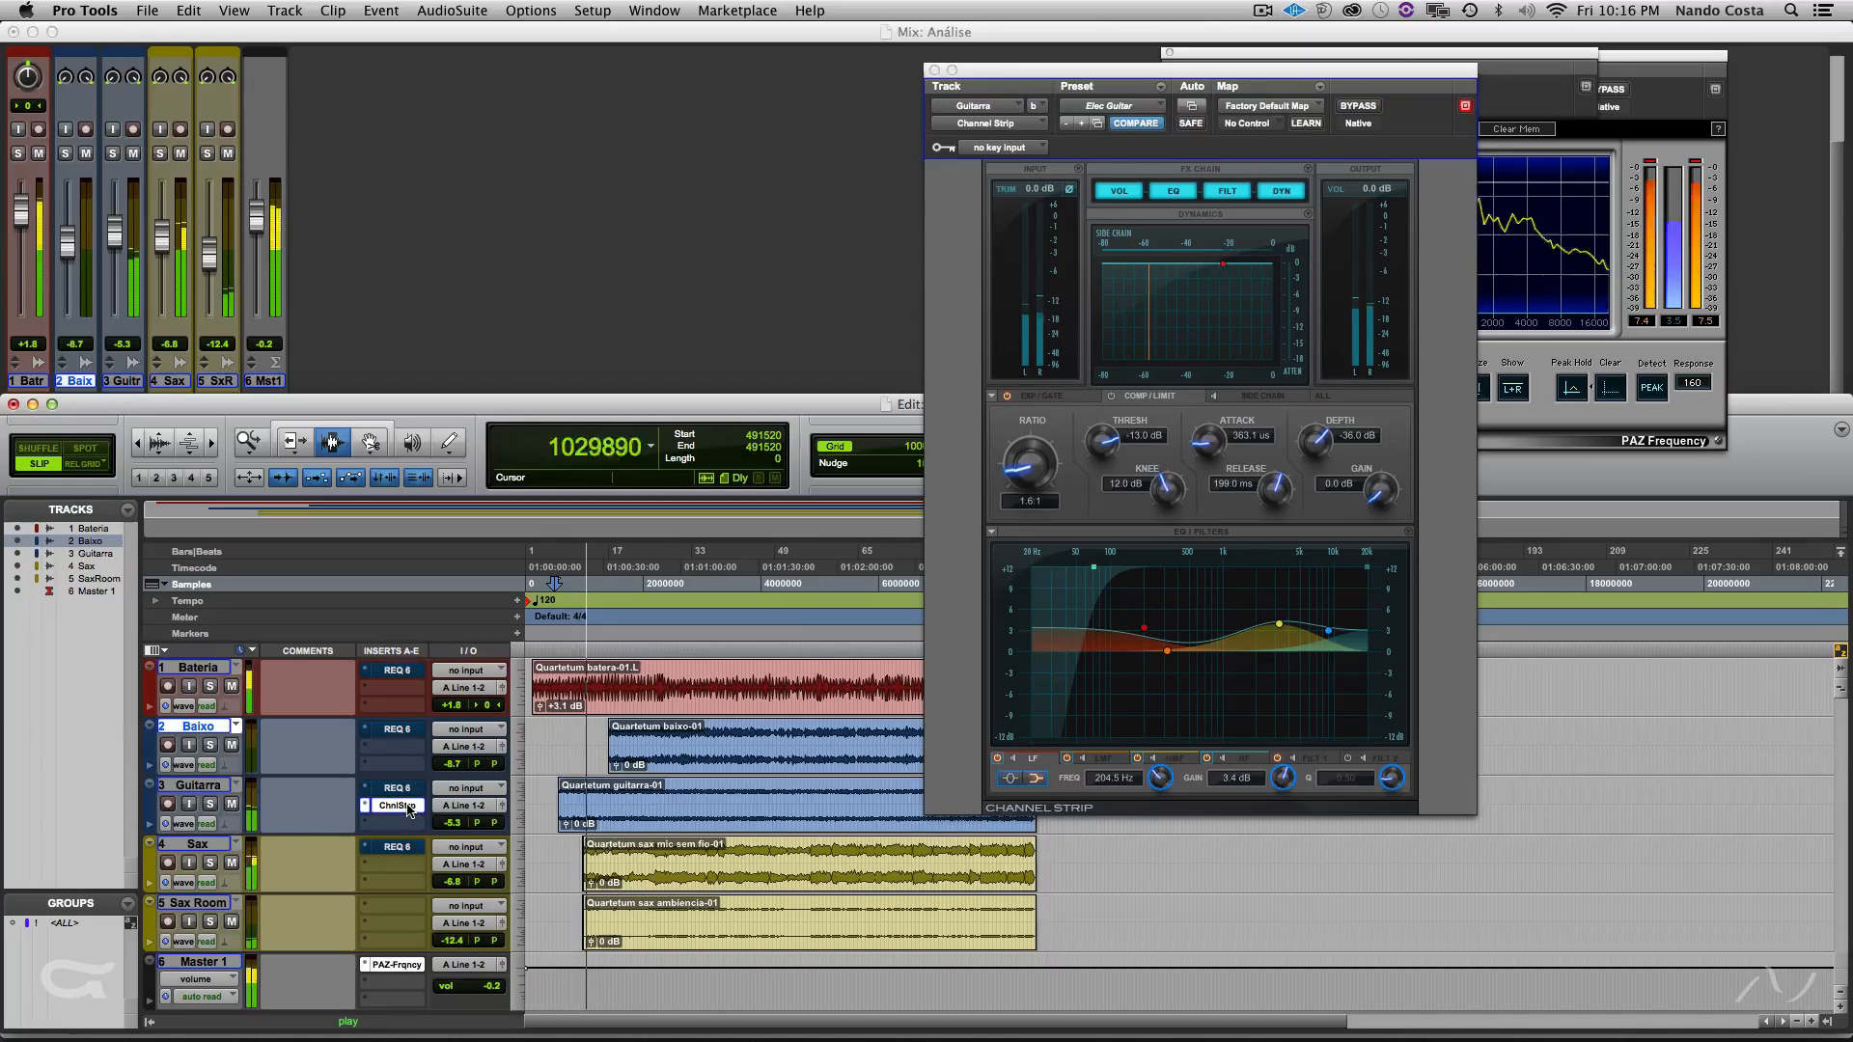
- Play from sample 491520 with Guitarra's Channel Strip bypassed and REQ 6 active, and remove the Channel Strip insert
{"action": "key", "text": "space"}
{"action": "left_click", "coordinate": [409, 806], "text": "super"}
{"action": "left_click", "coordinate": [409, 788]}
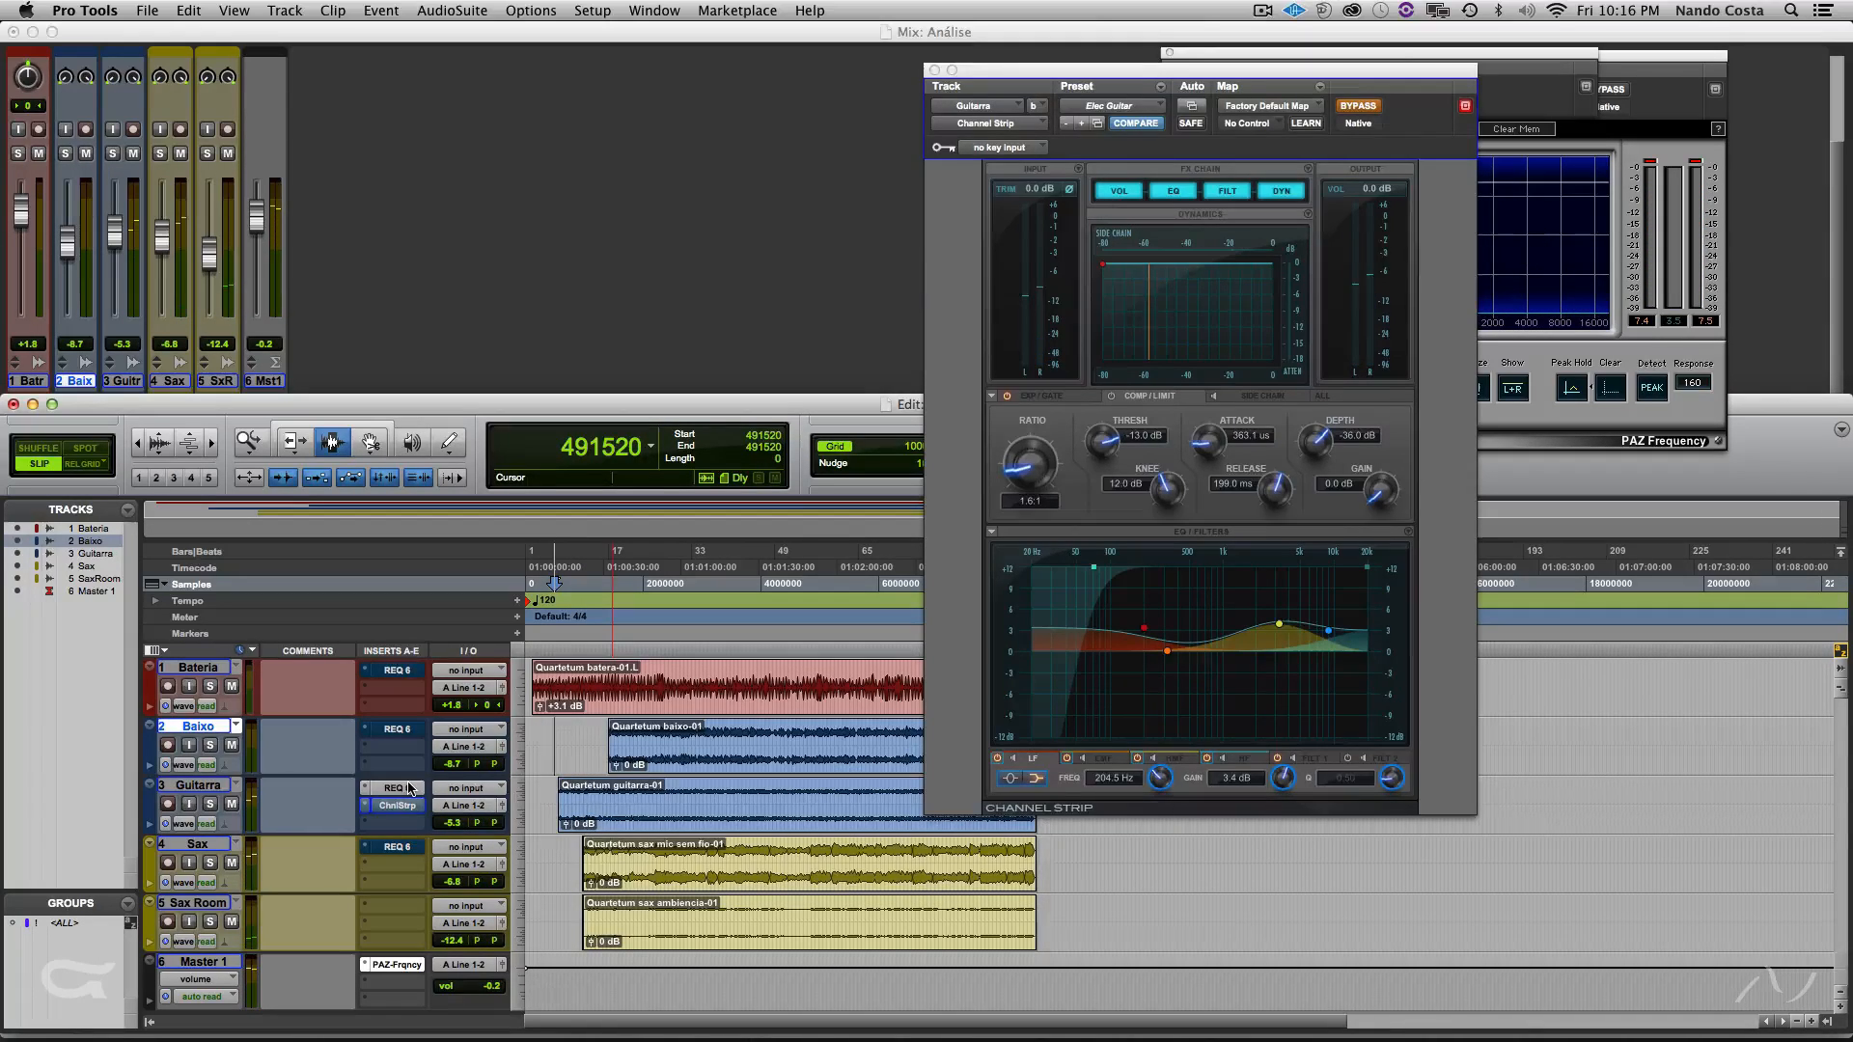
{"action": "key", "text": "space"}
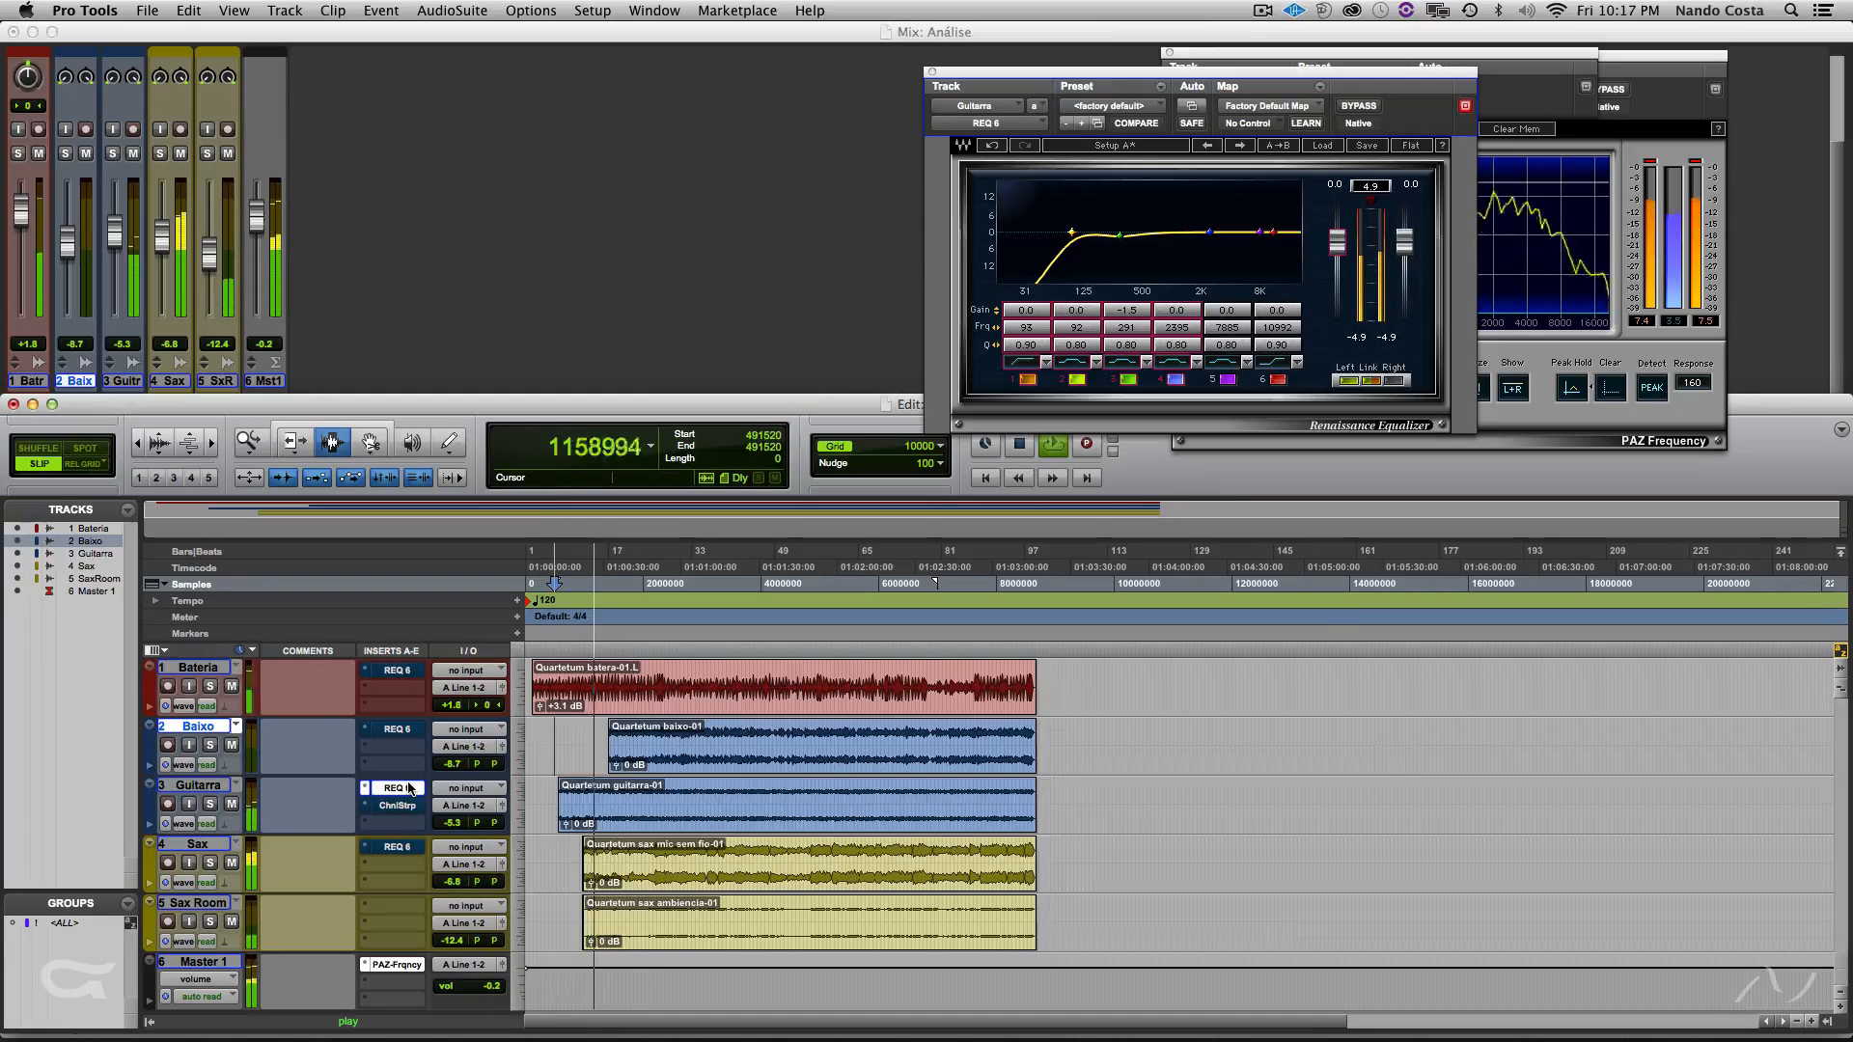
{"action": "key", "text": "space"}
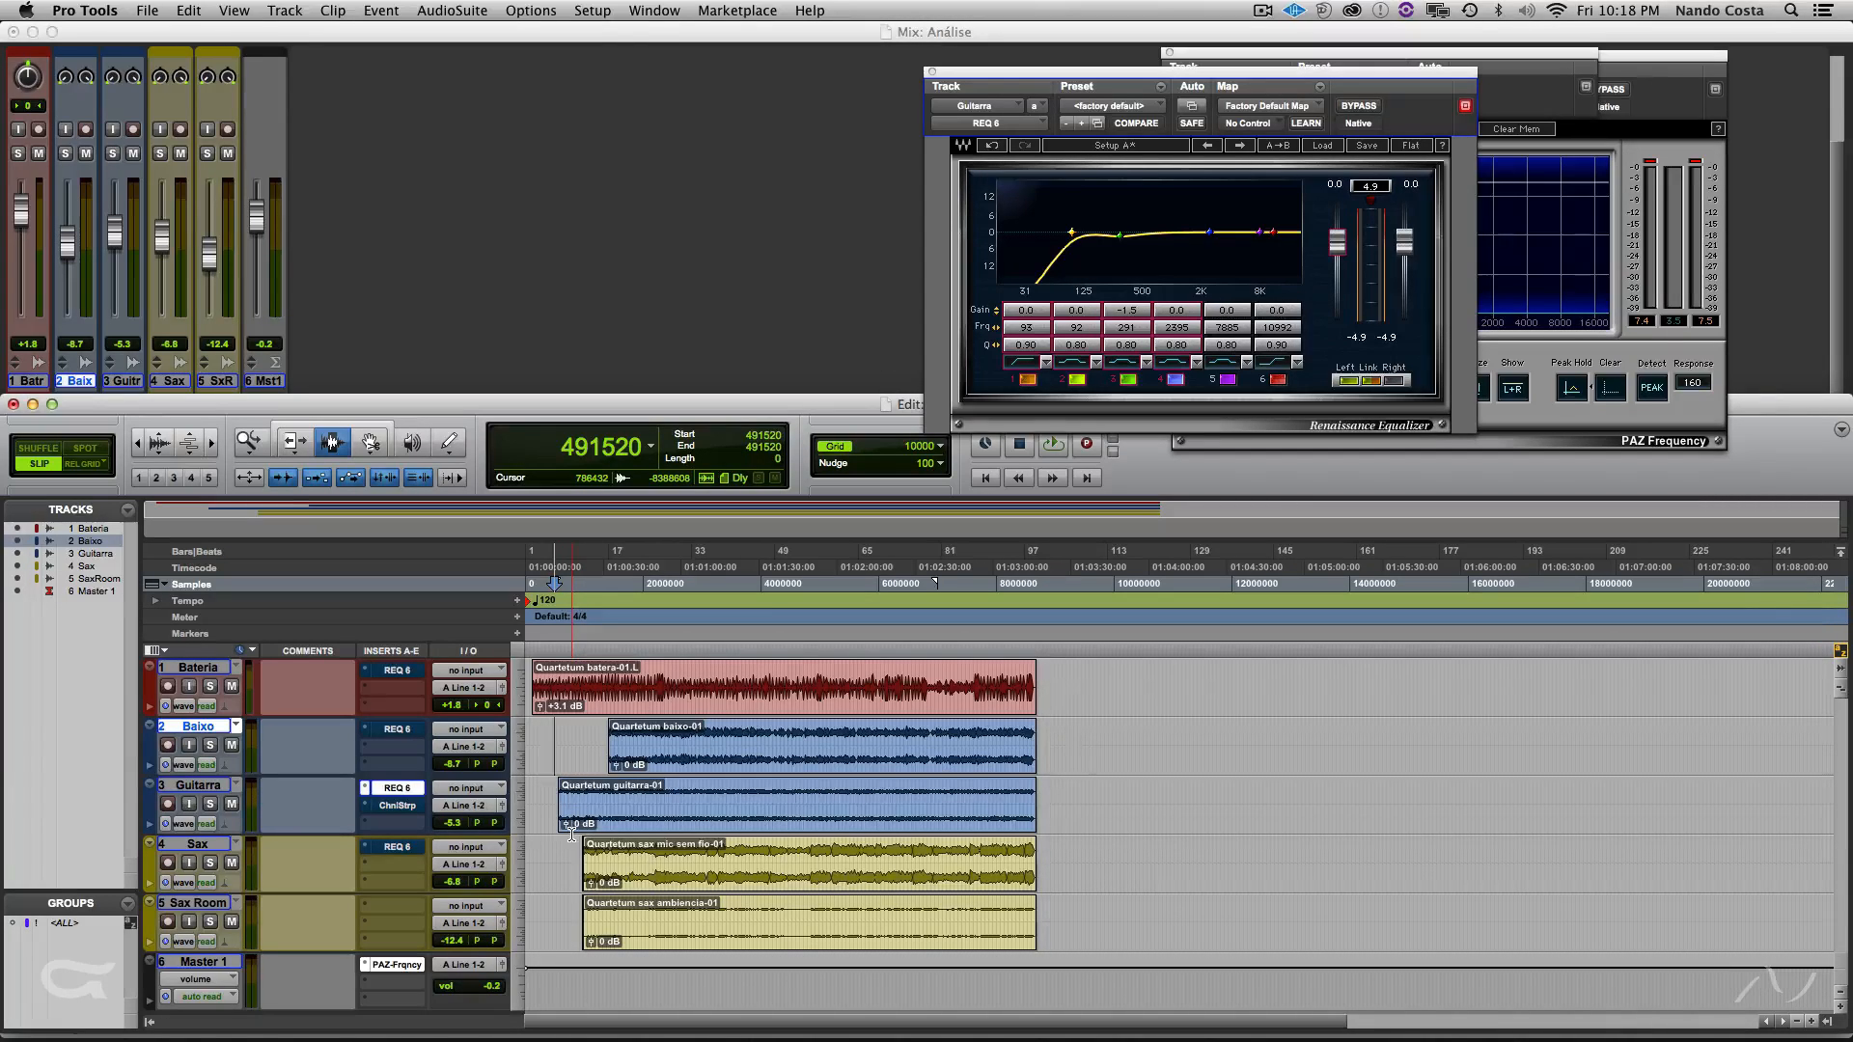
{"action": "left_click", "coordinate": [372, 806]}
{"action": "left_click", "coordinate": [583, 817]}
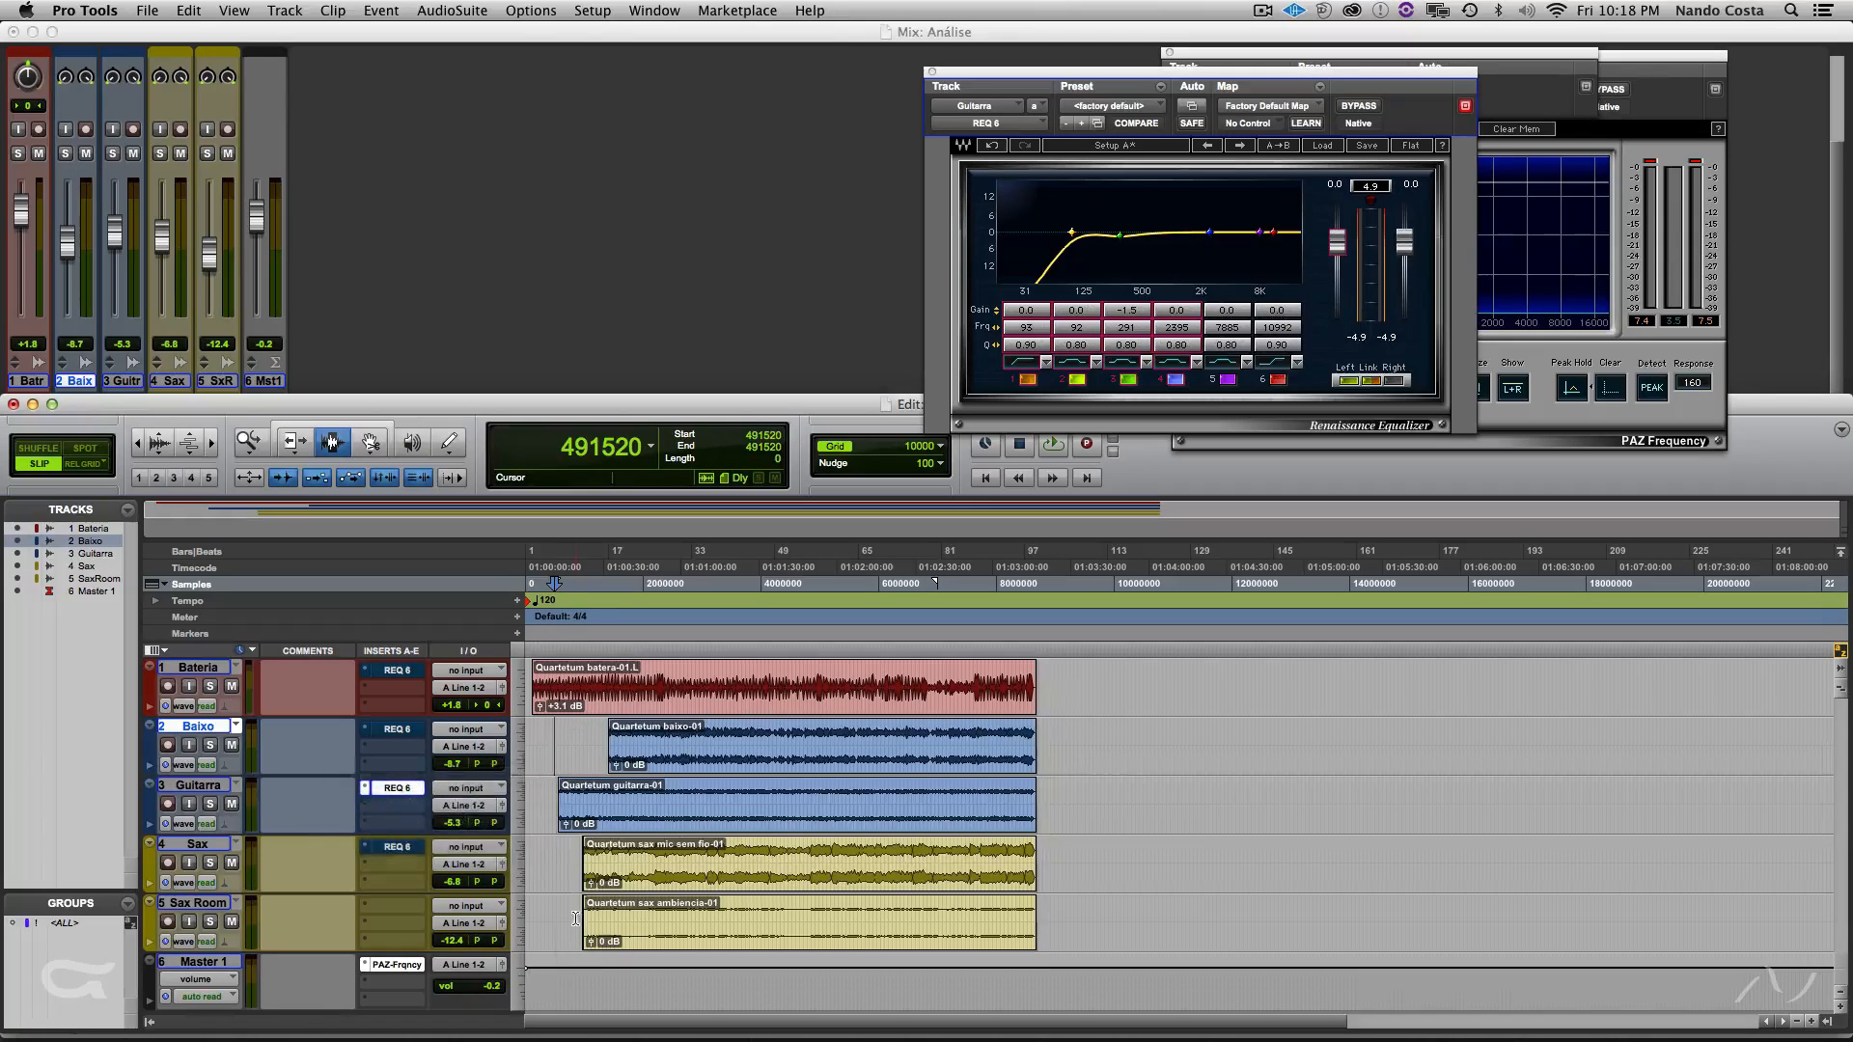
- Play from sample 884736, activate Sax's REQ 6, and cut its band 4 to -1.5 dB at 2996 Hz
{"action": "left_click", "coordinate": [579, 857]}
{"action": "key", "text": "space"}
{"action": "left_click", "coordinate": [392, 847]}
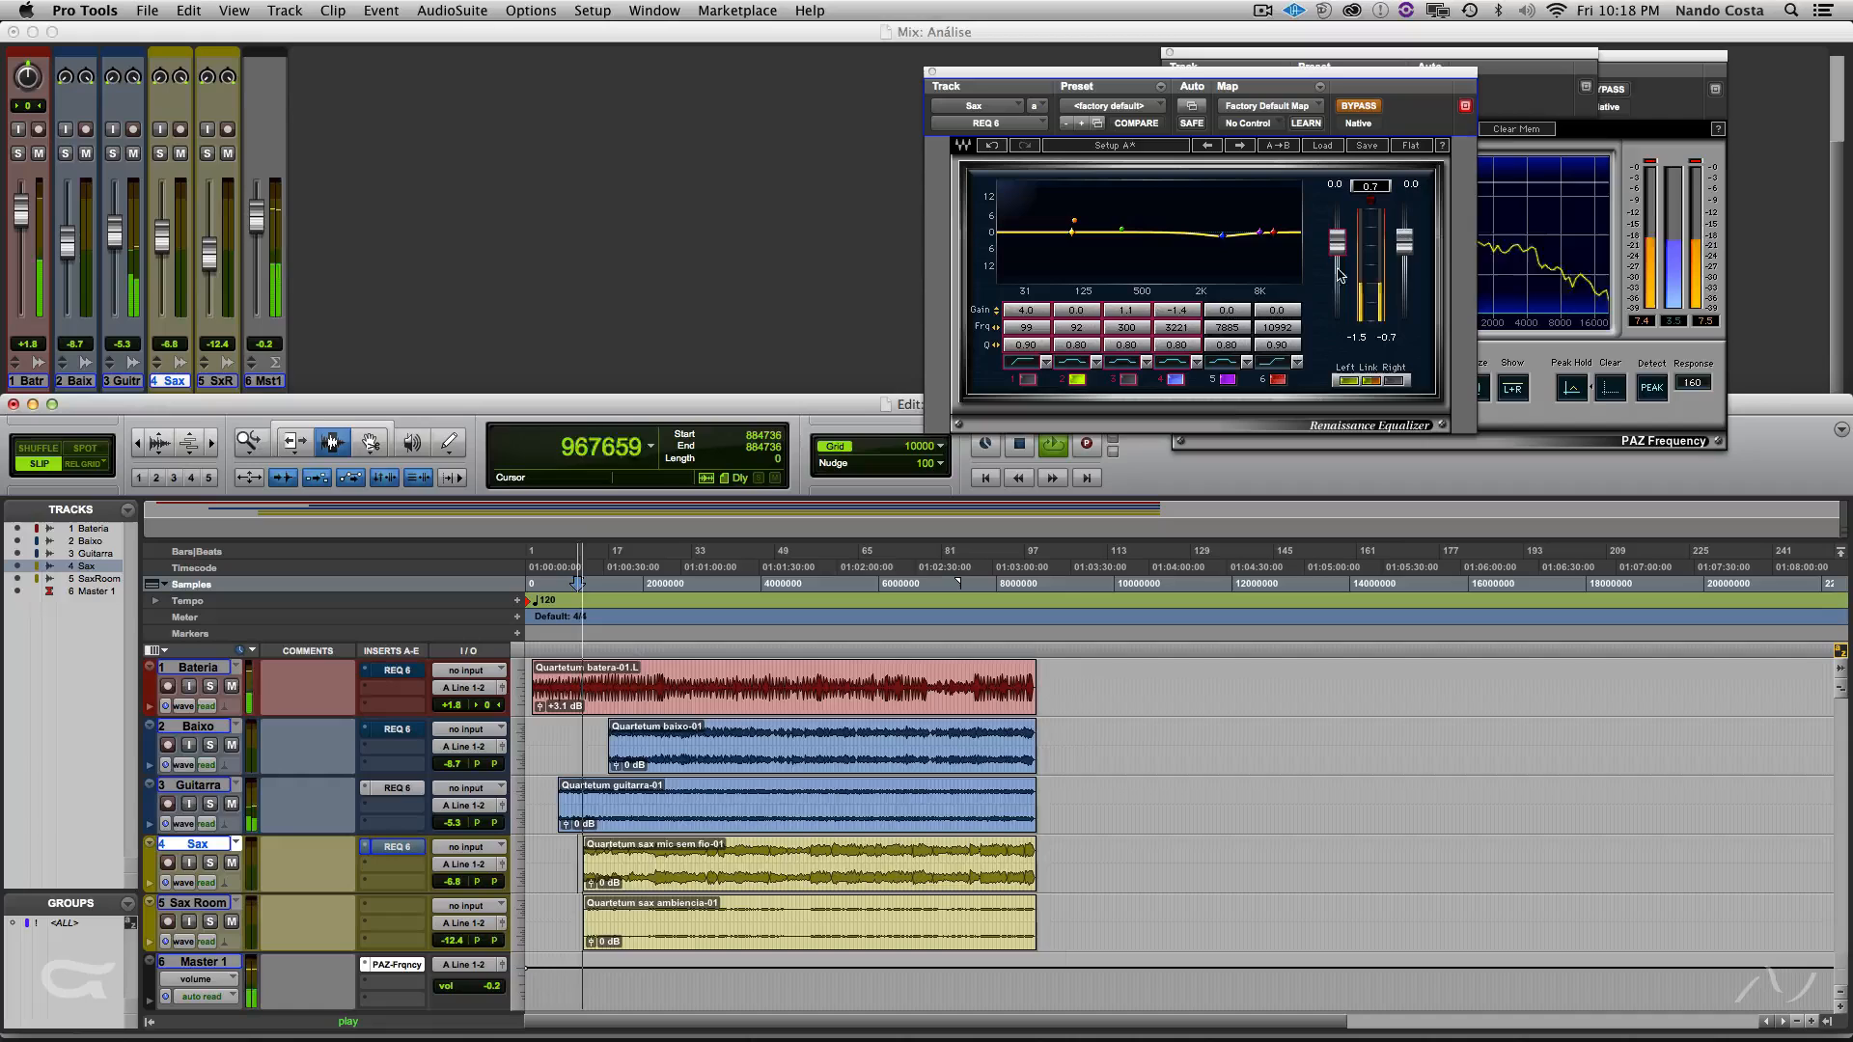
{"action": "left_click", "coordinate": [1368, 109]}
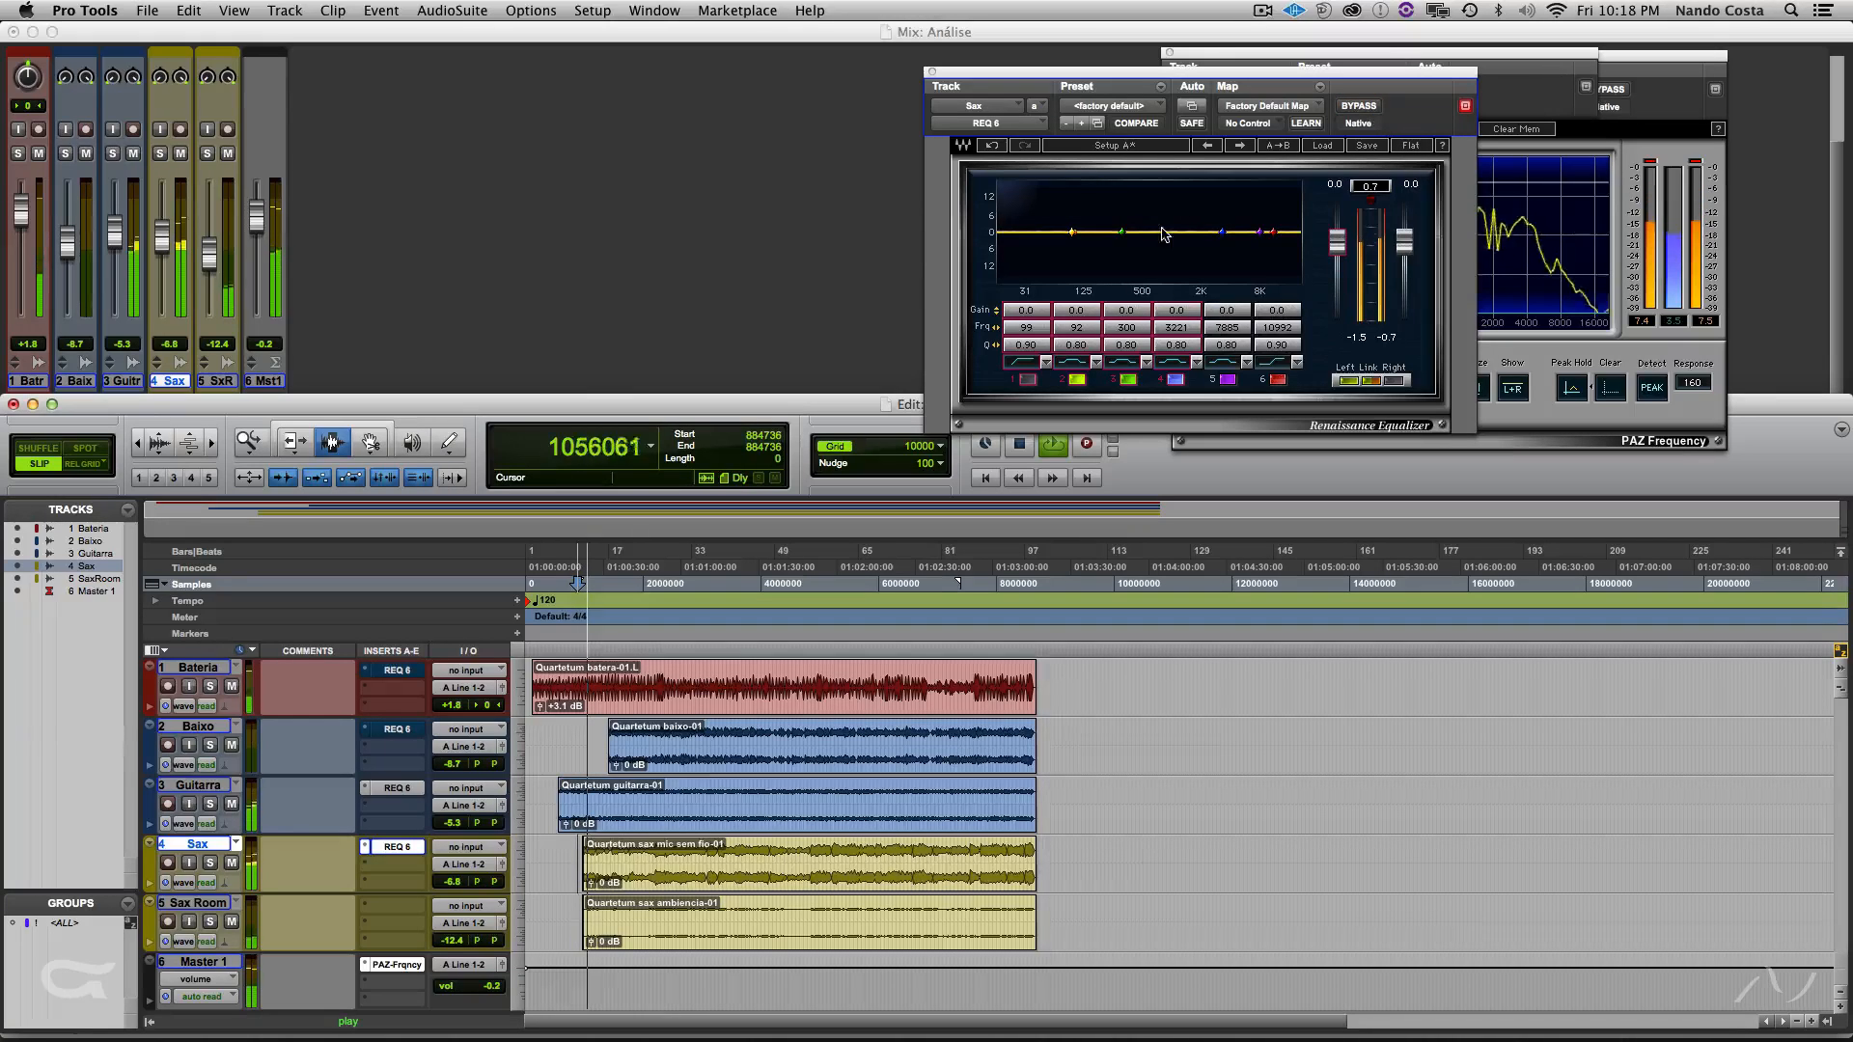
{"action": "left_click_drag", "start_coordinate": [1223, 233], "coordinate": [1218, 301]}
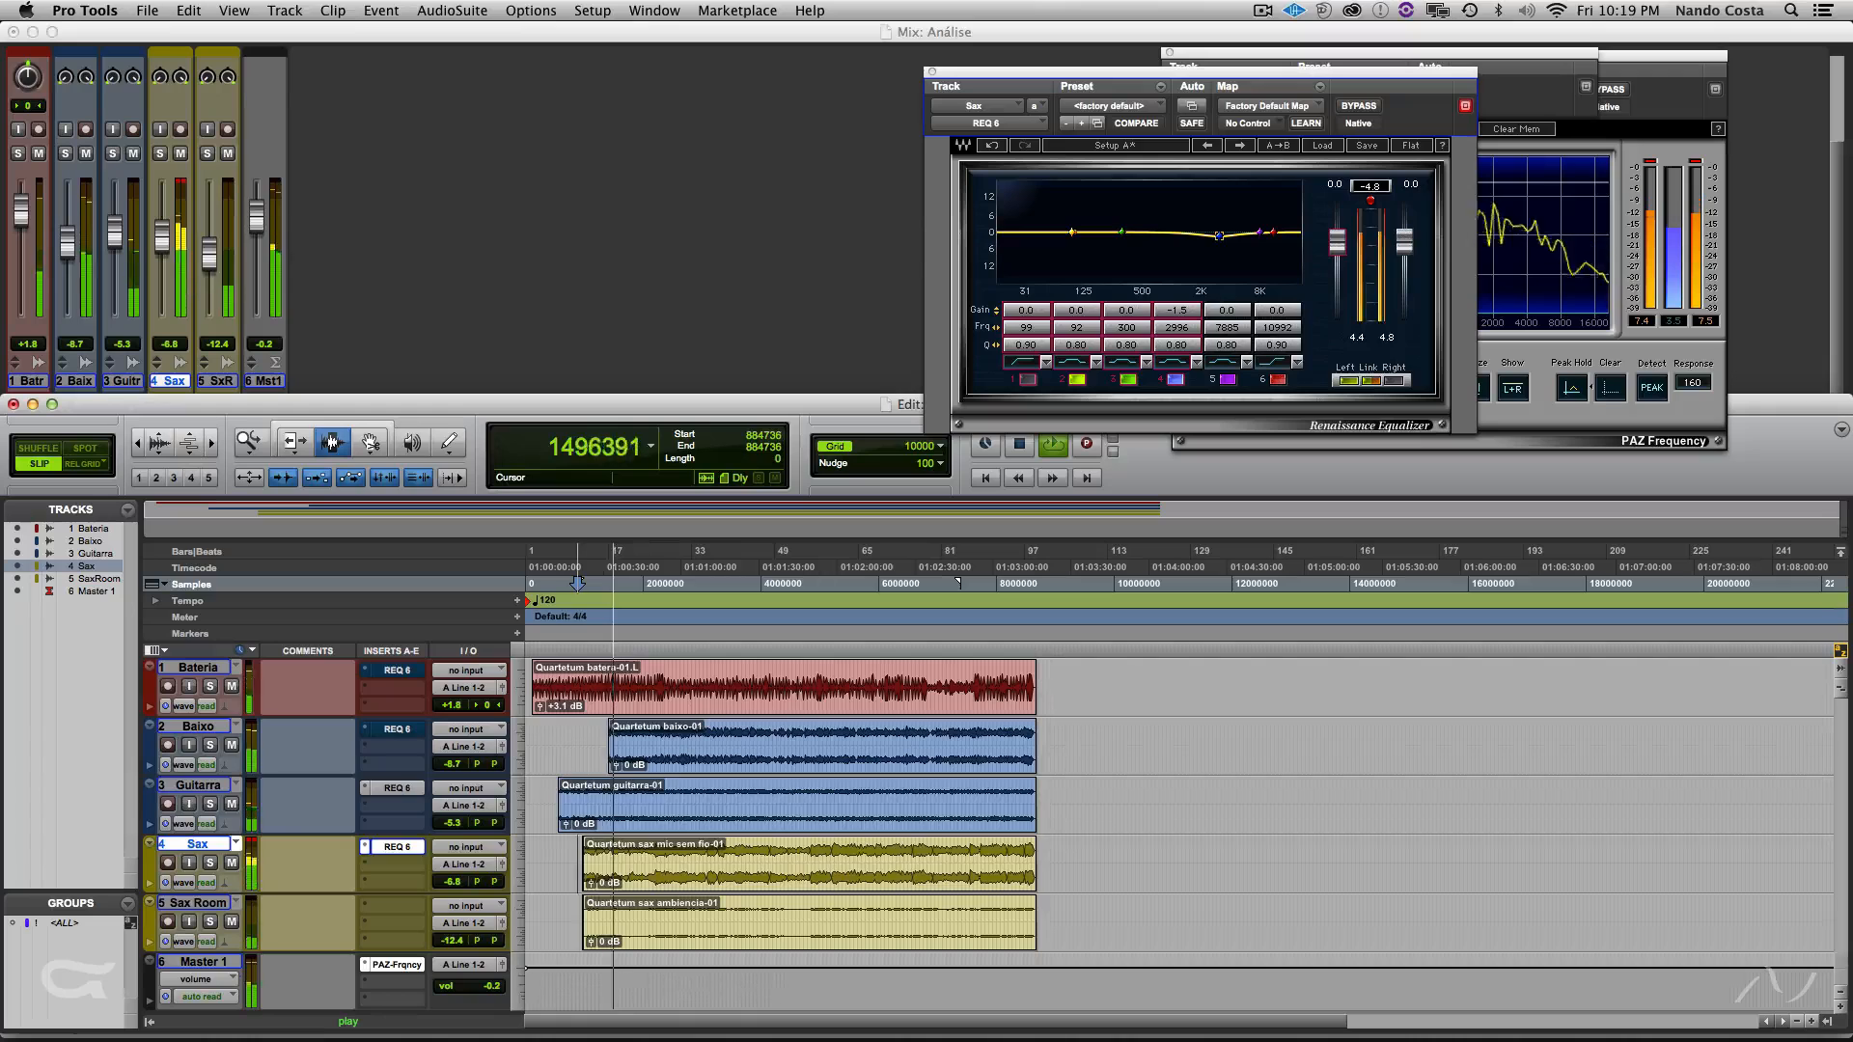
- Enable band 1's low cut at 90 Hz in Sax's REQ 6, ease band 4 to -1.4 dB, and stop playback
{"action": "left_click", "coordinate": [1027, 381]}
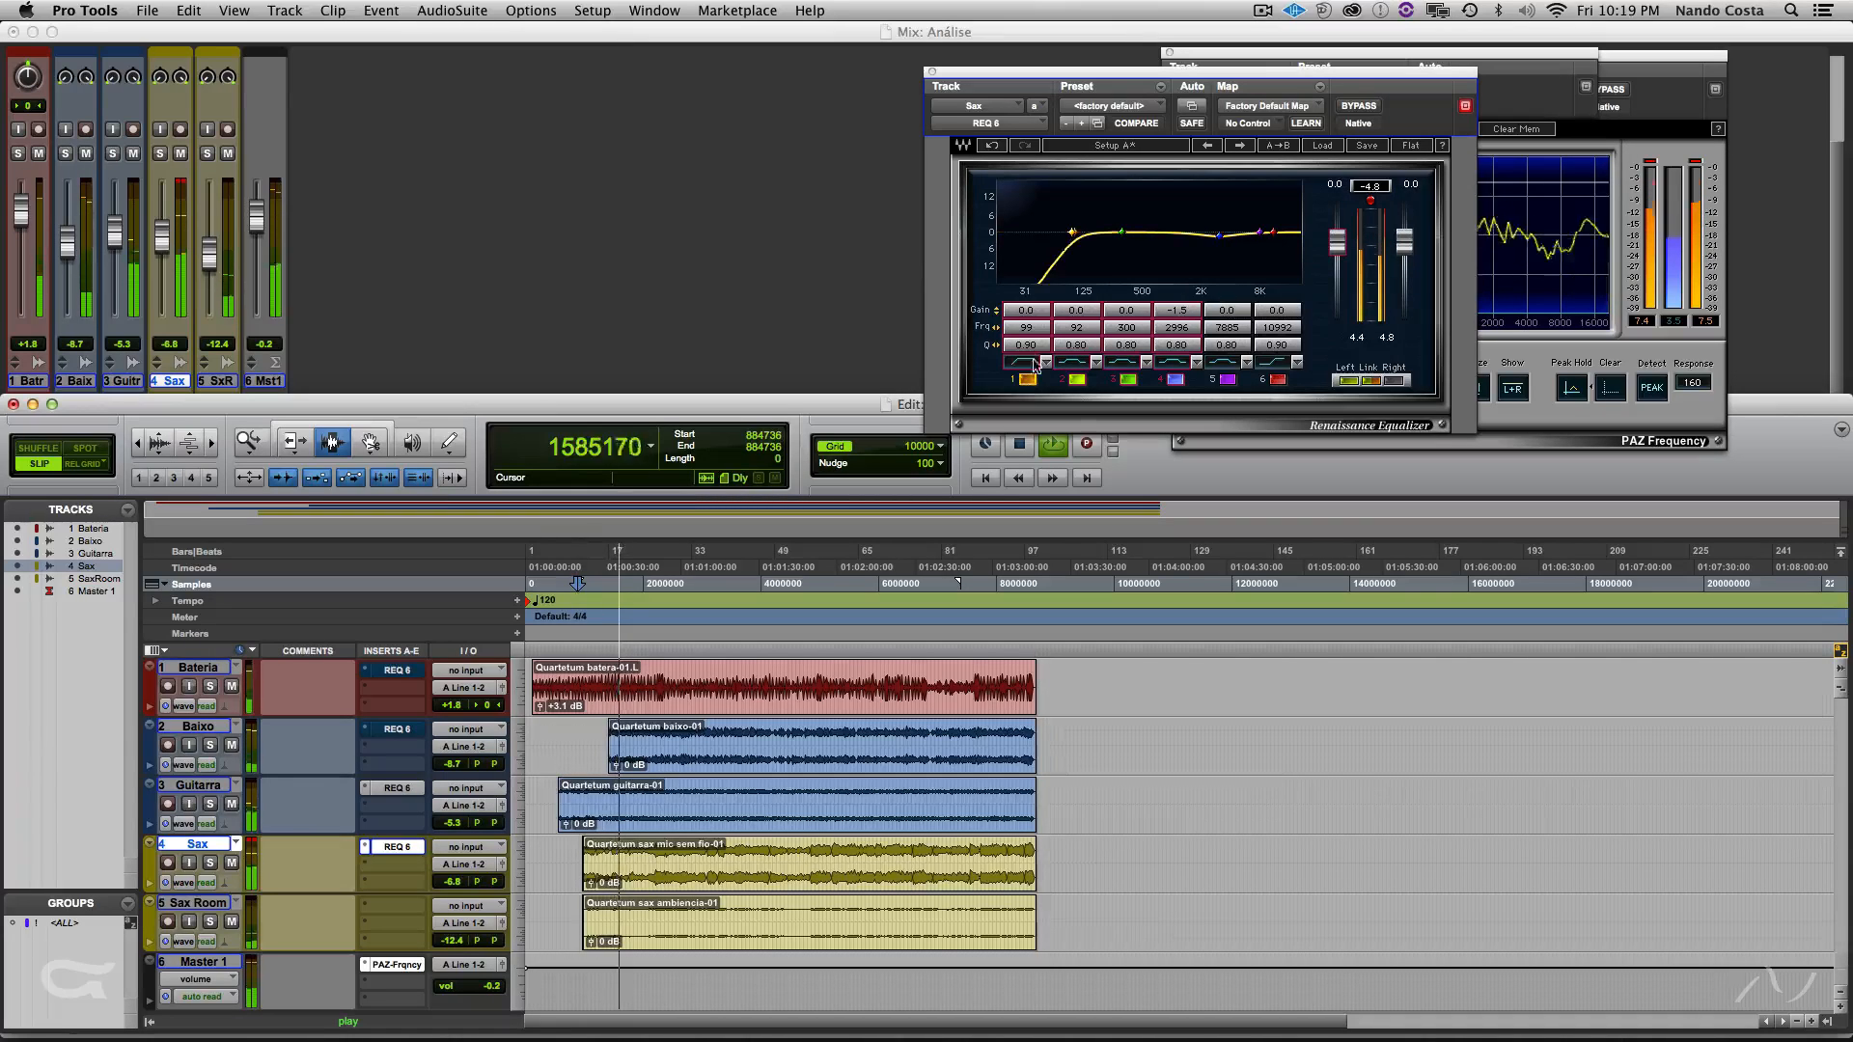
{"action": "left_click_drag", "start_coordinate": [1032, 328], "coordinate": [1024, 328]}
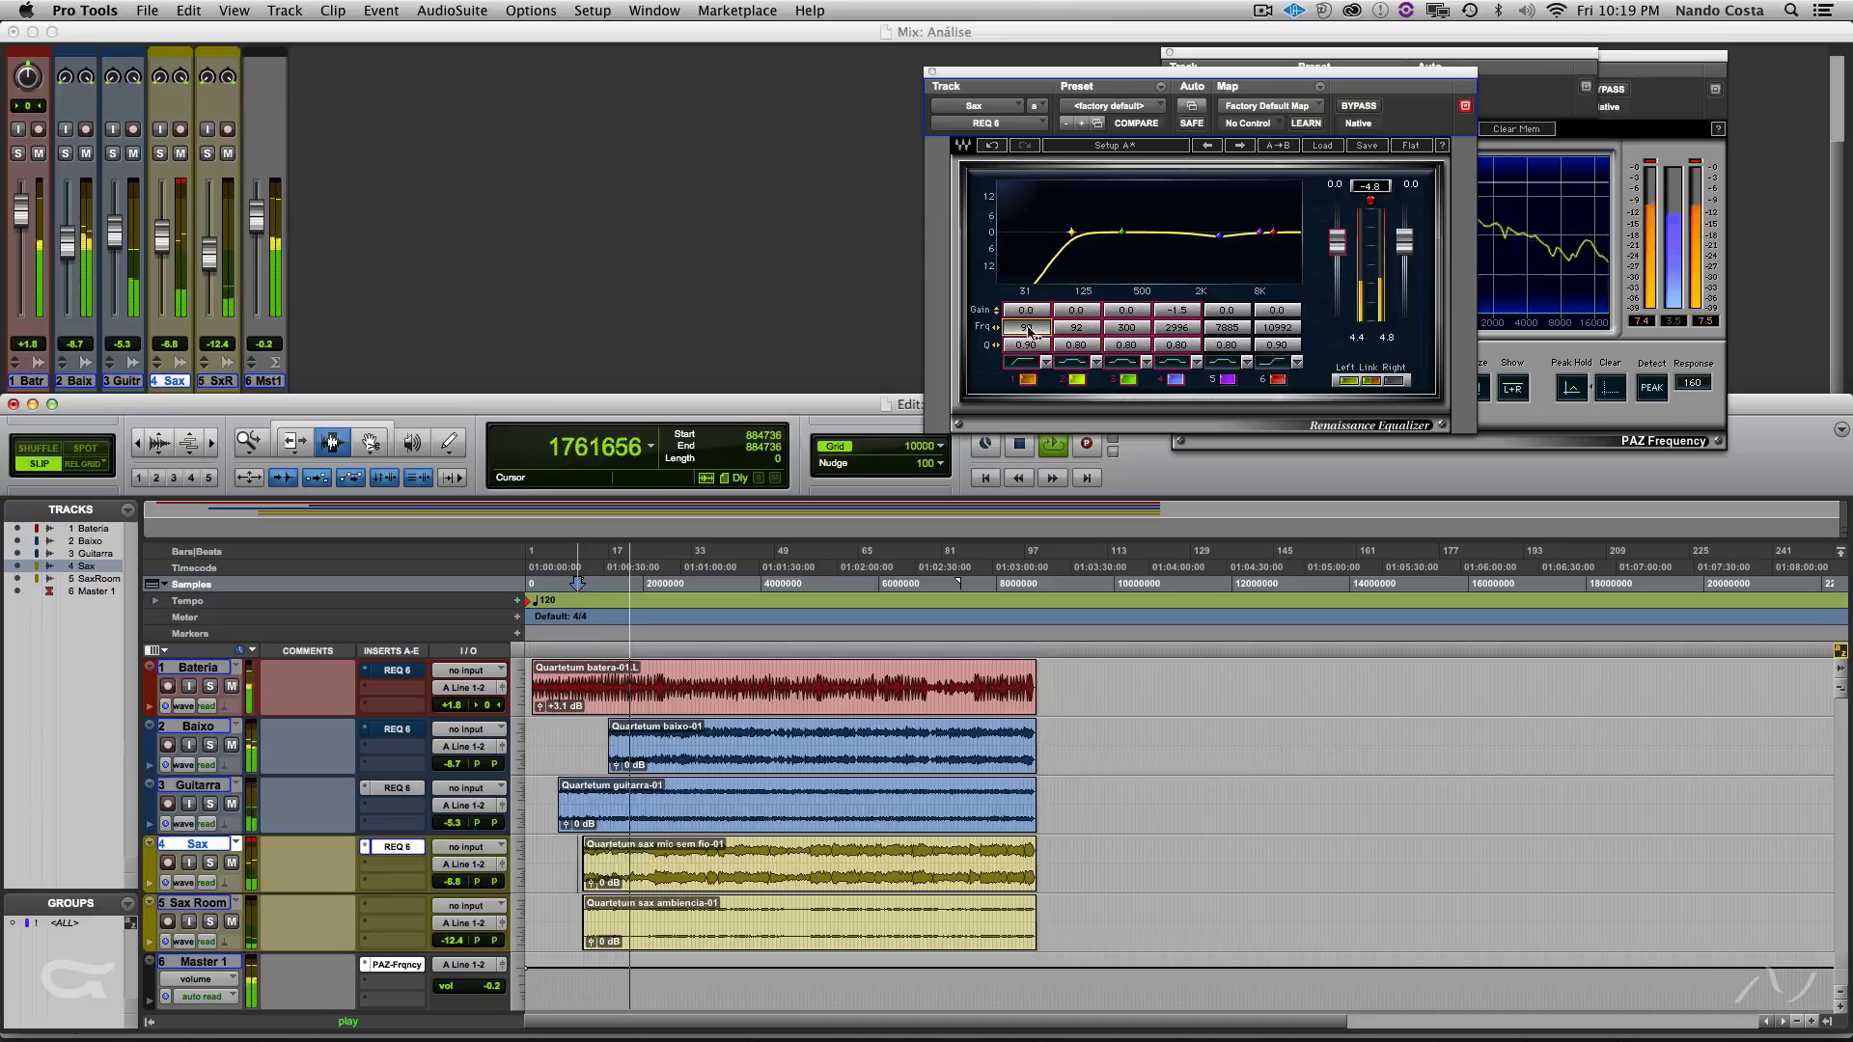
{"action": "left_click_drag", "start_coordinate": [1220, 237], "coordinate": [1219, 235]}
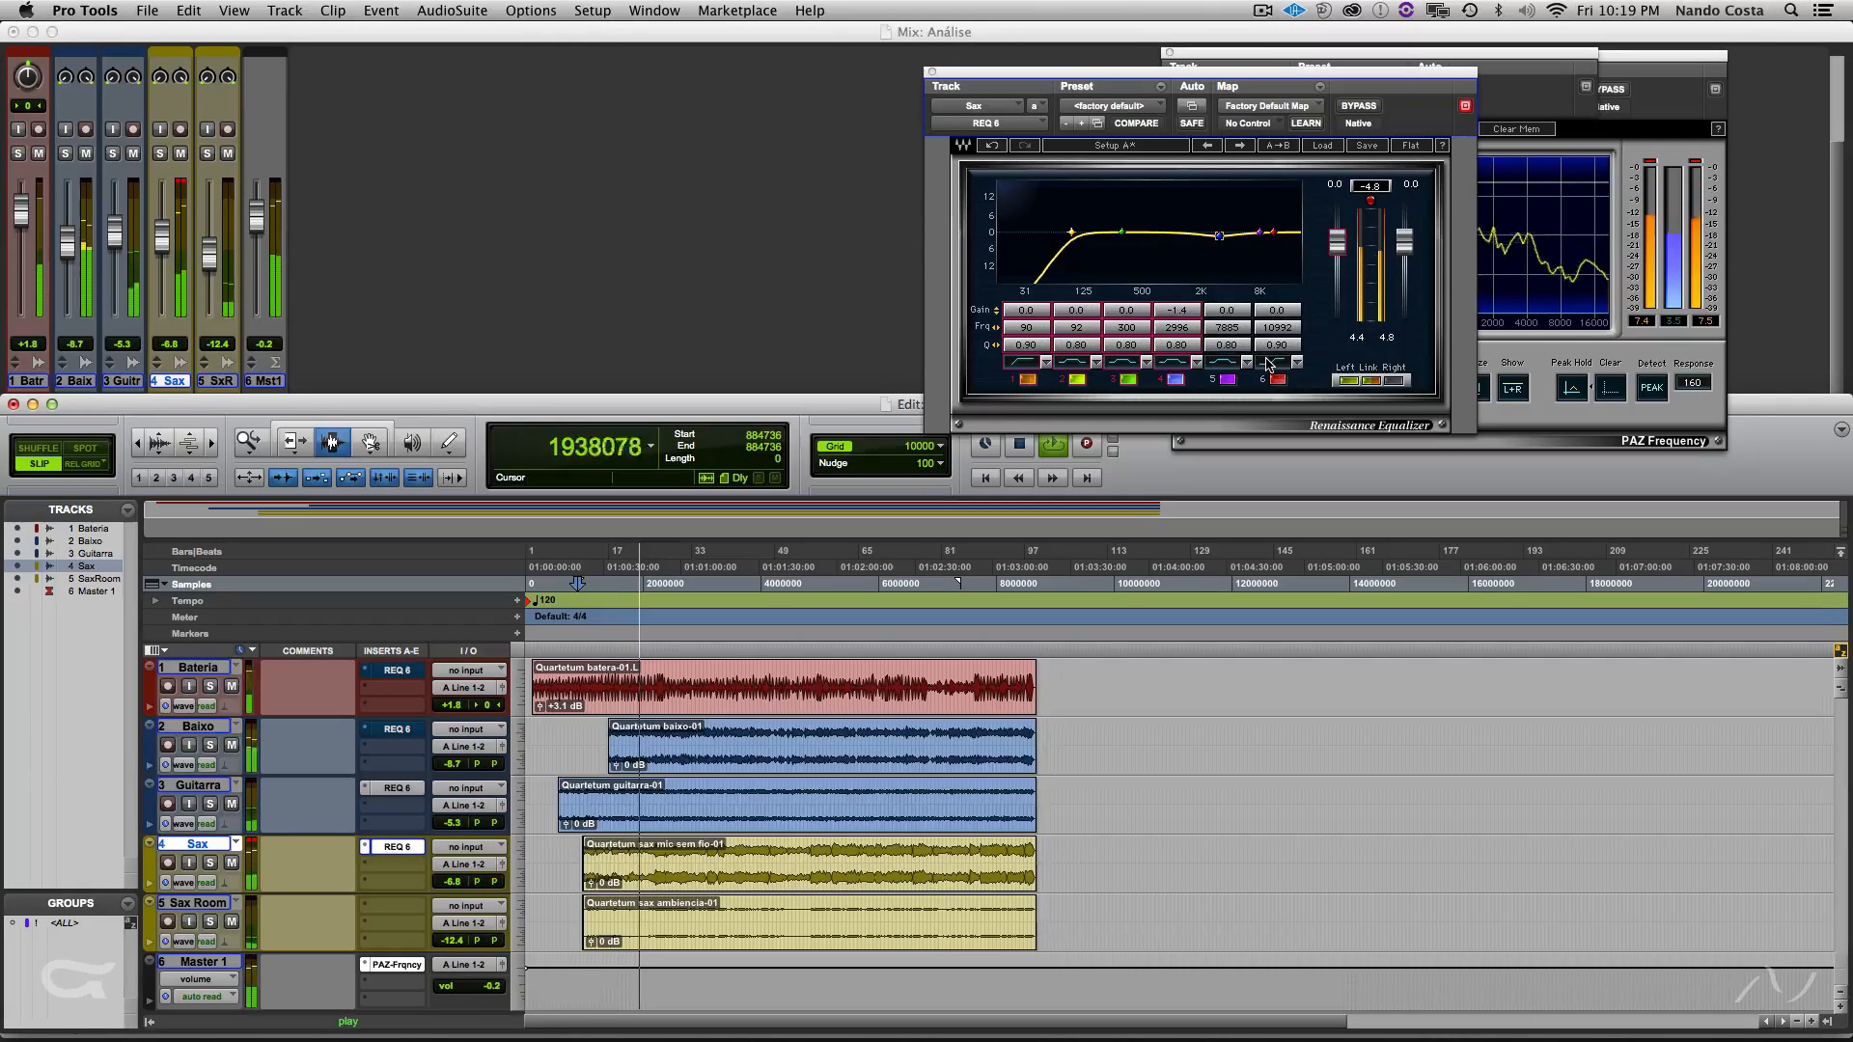
{"action": "key", "text": "alt+c"}
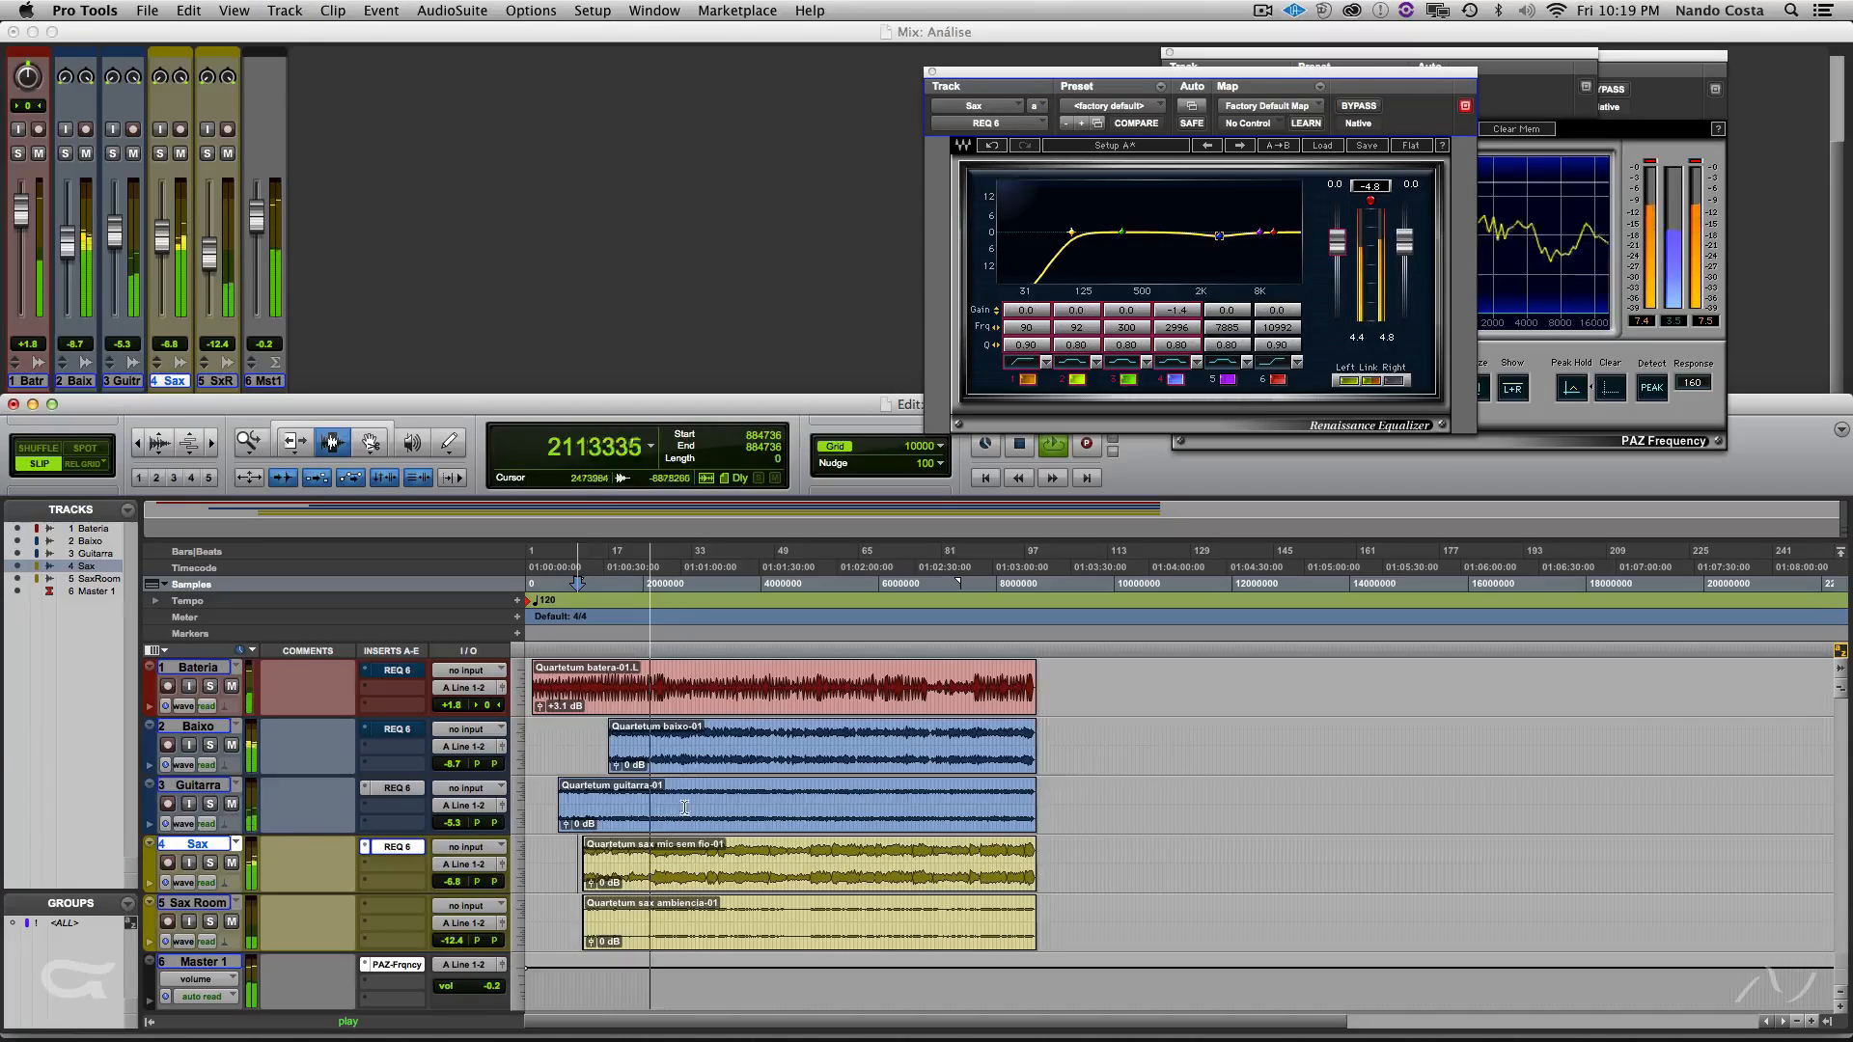
{"action": "key", "text": "space"}
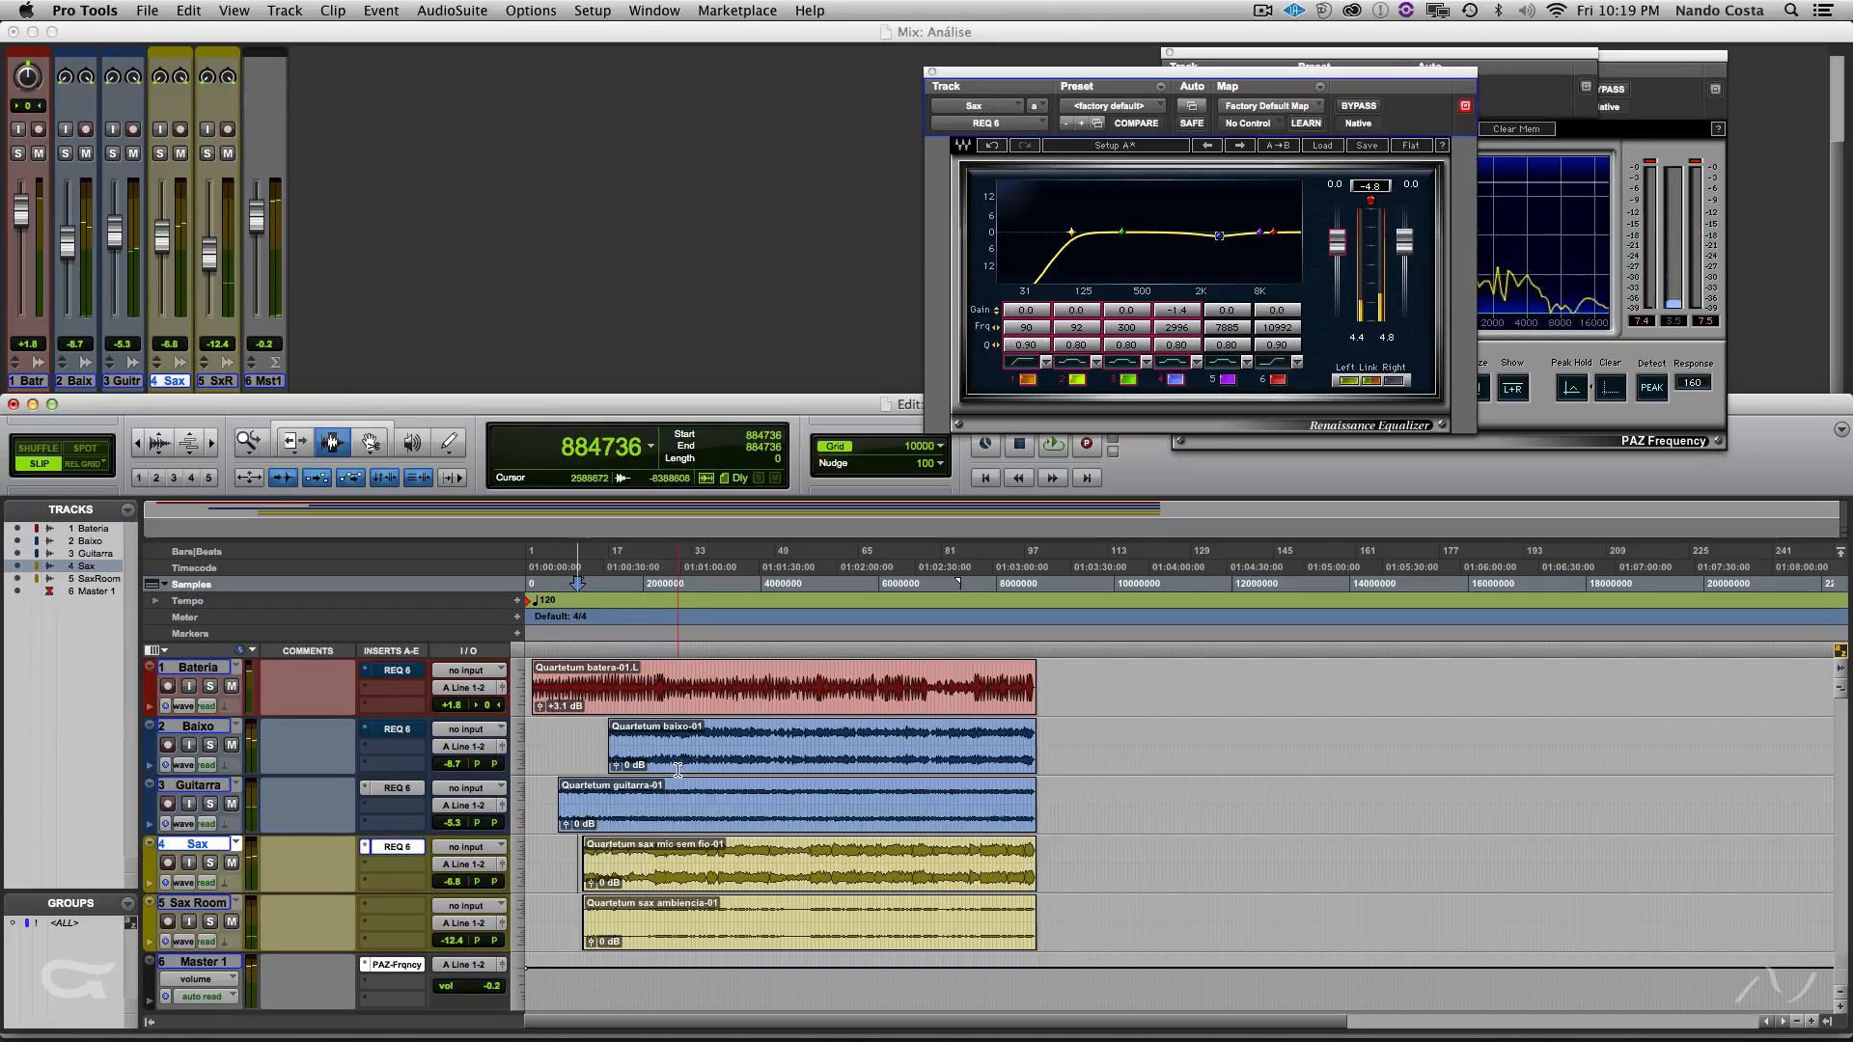
- Reset Baixo's REQ 6 flat with the plug-in active and band 6 off, and play from sample 1294336
{"action": "left_click", "coordinate": [610, 740]}
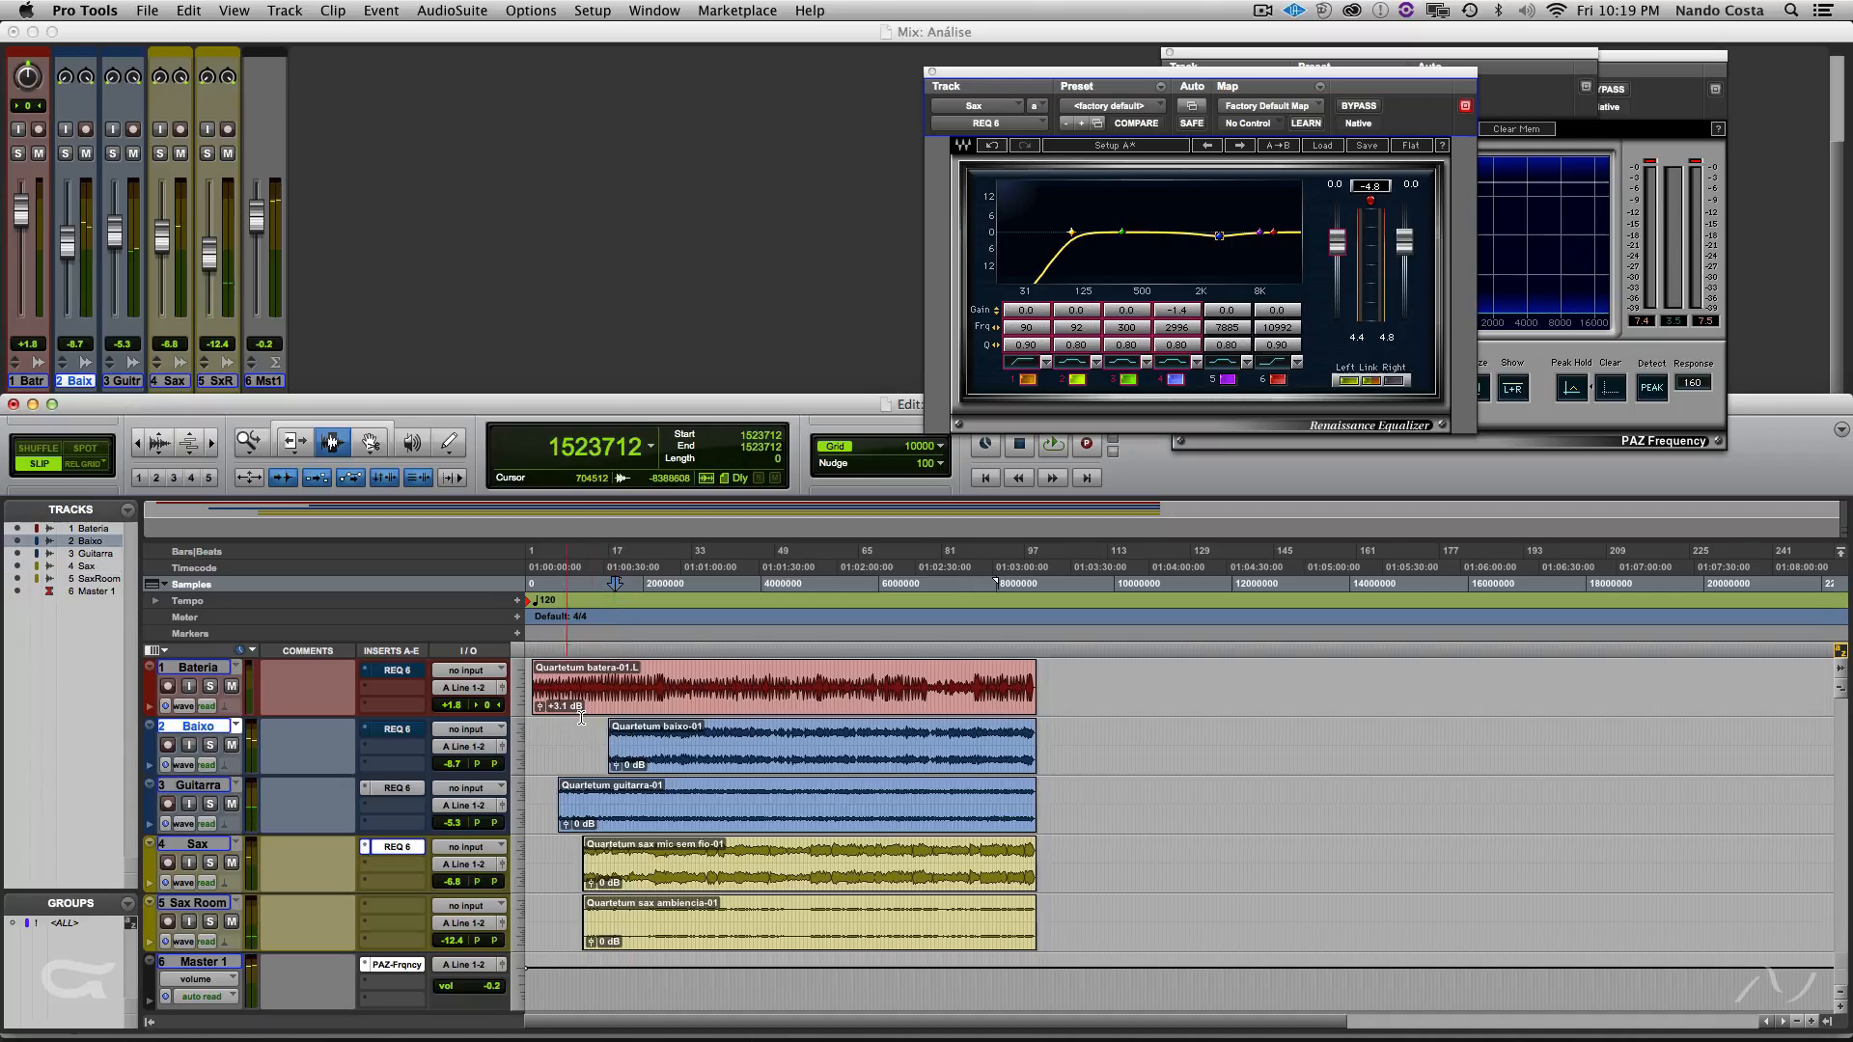
{"action": "left_click", "coordinate": [600, 740]}
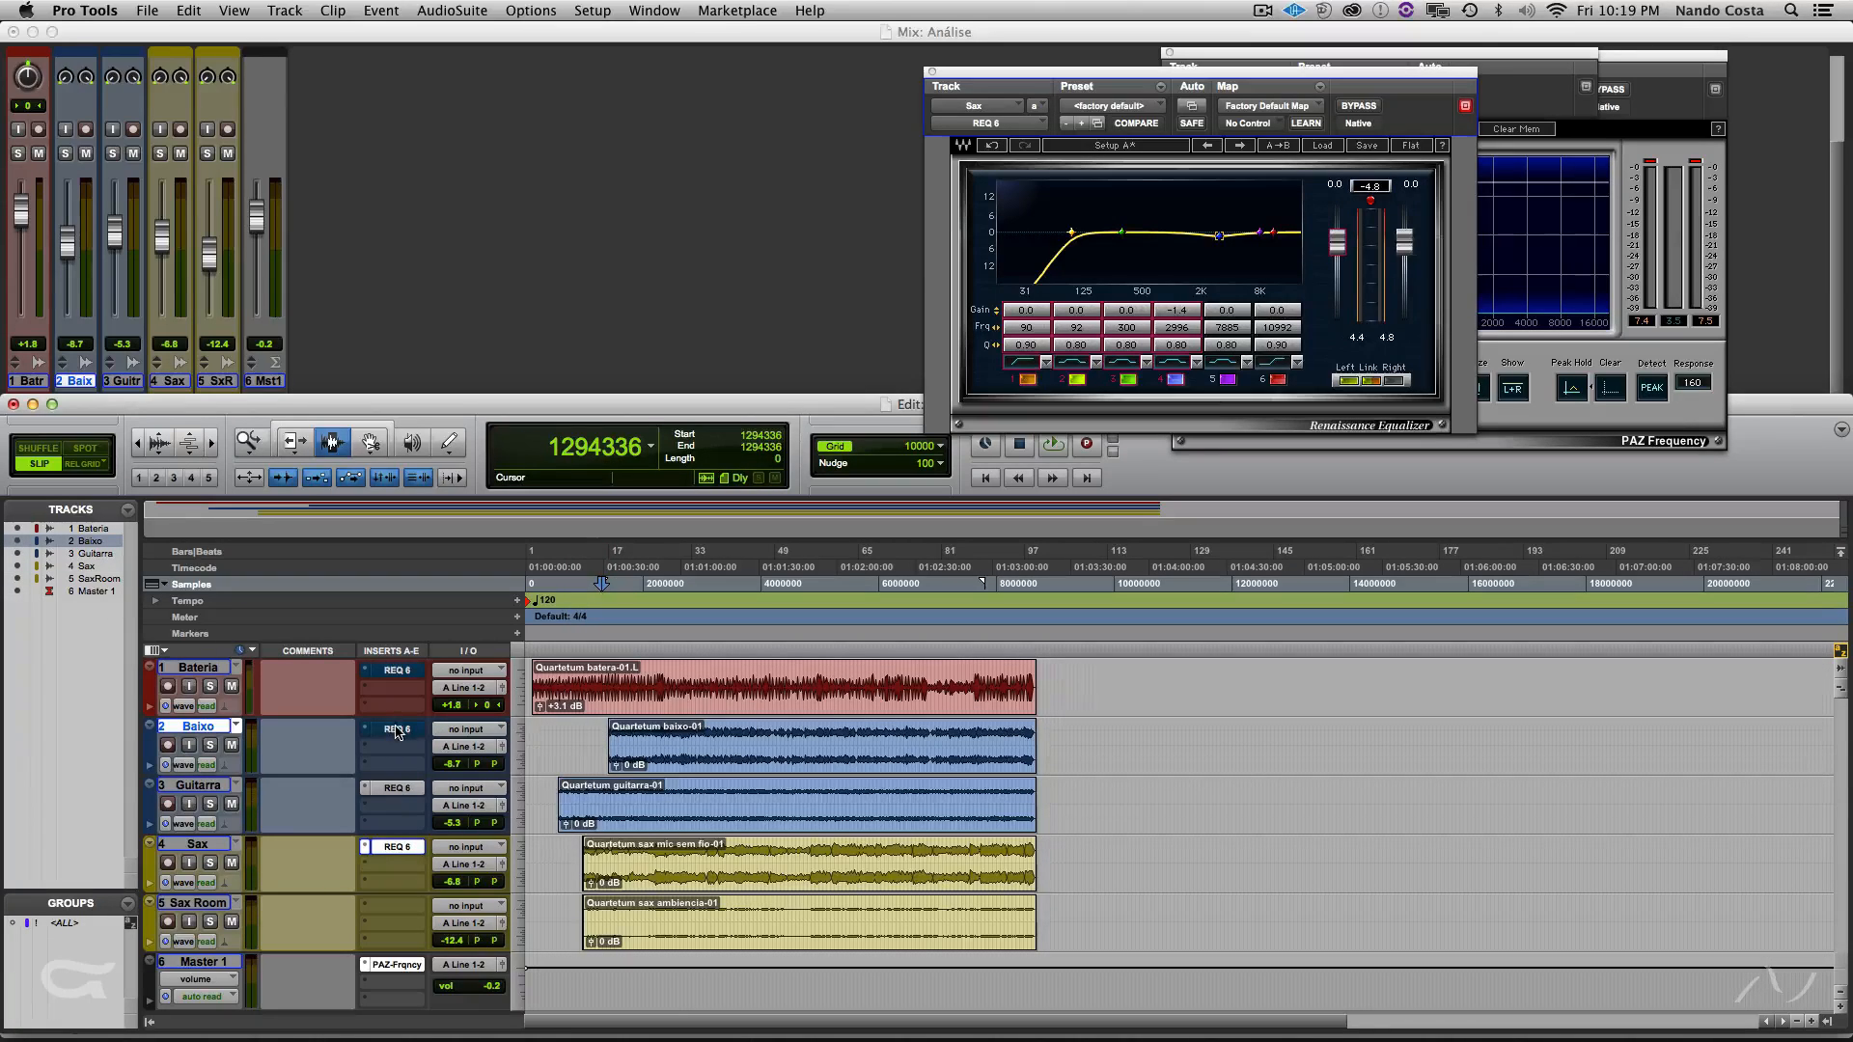
{"action": "left_click", "coordinate": [404, 730]}
{"action": "left_click", "coordinate": [1409, 145]}
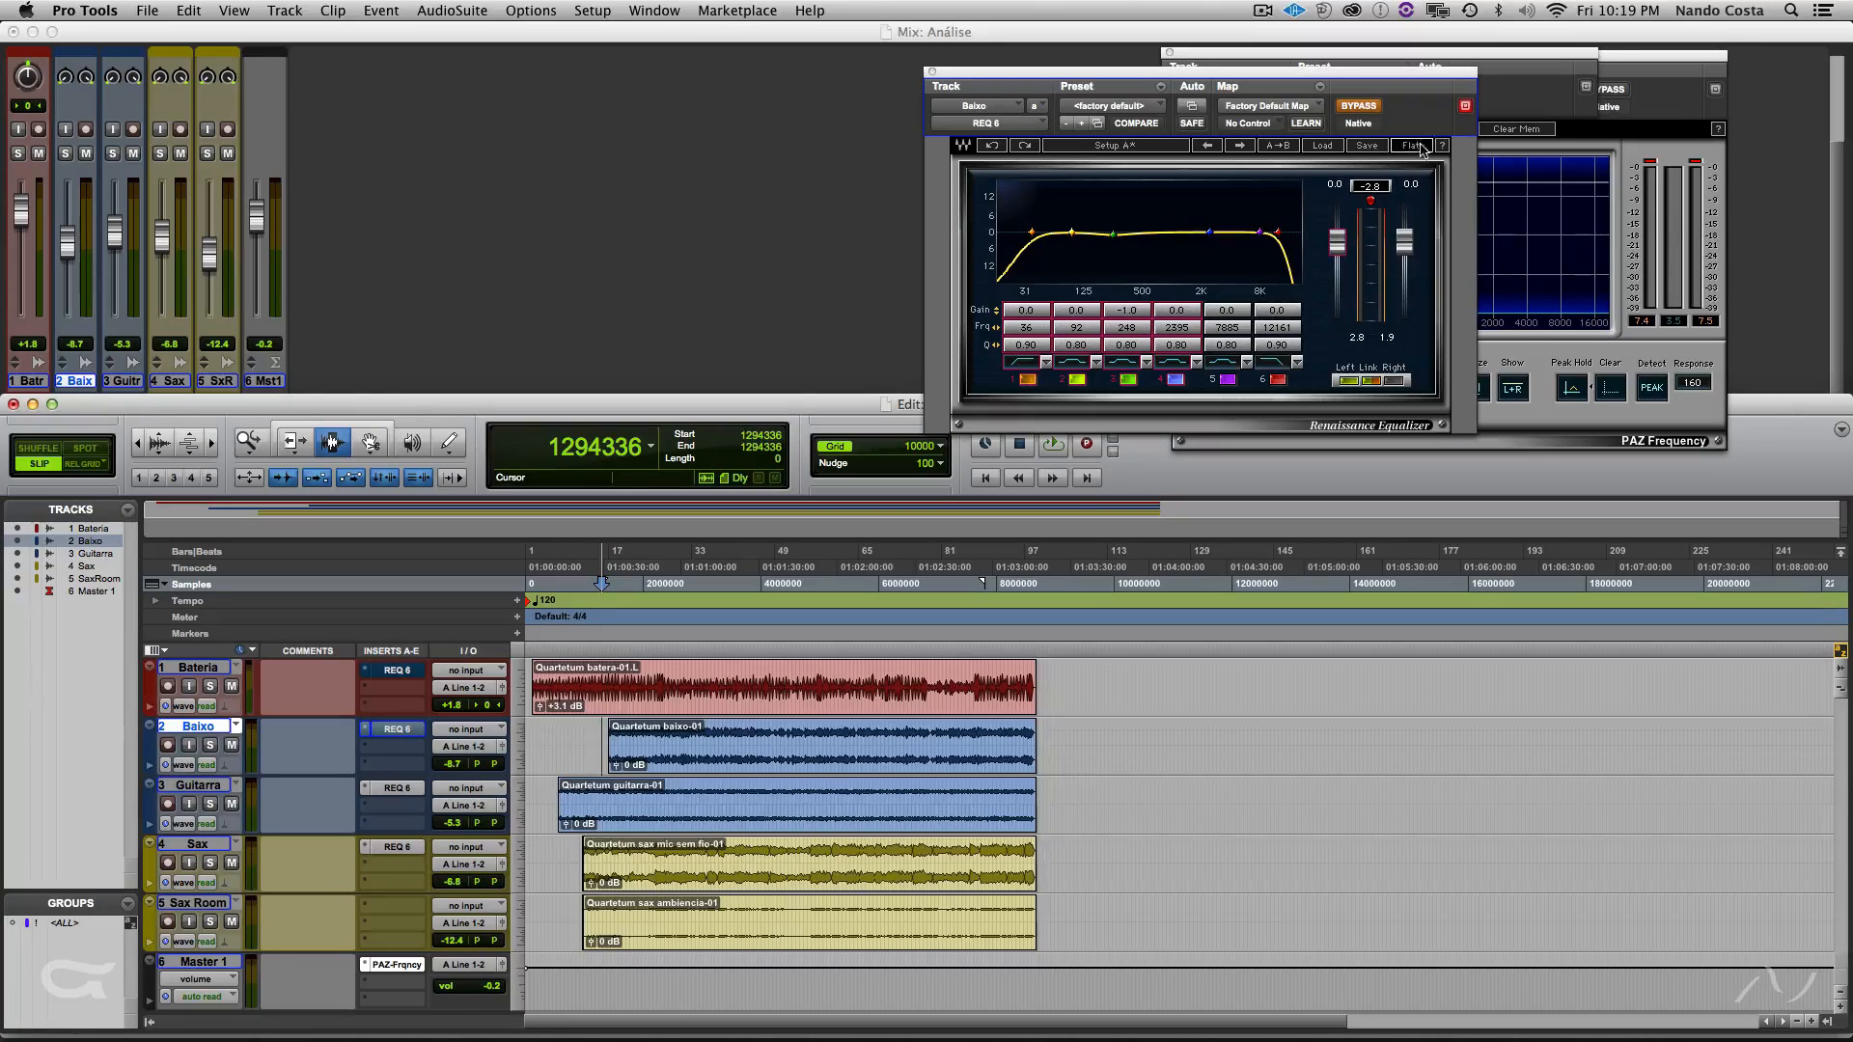
{"action": "left_click", "coordinate": [1362, 108]}
{"action": "left_click", "coordinate": [1278, 380]}
{"action": "key", "text": "space"}
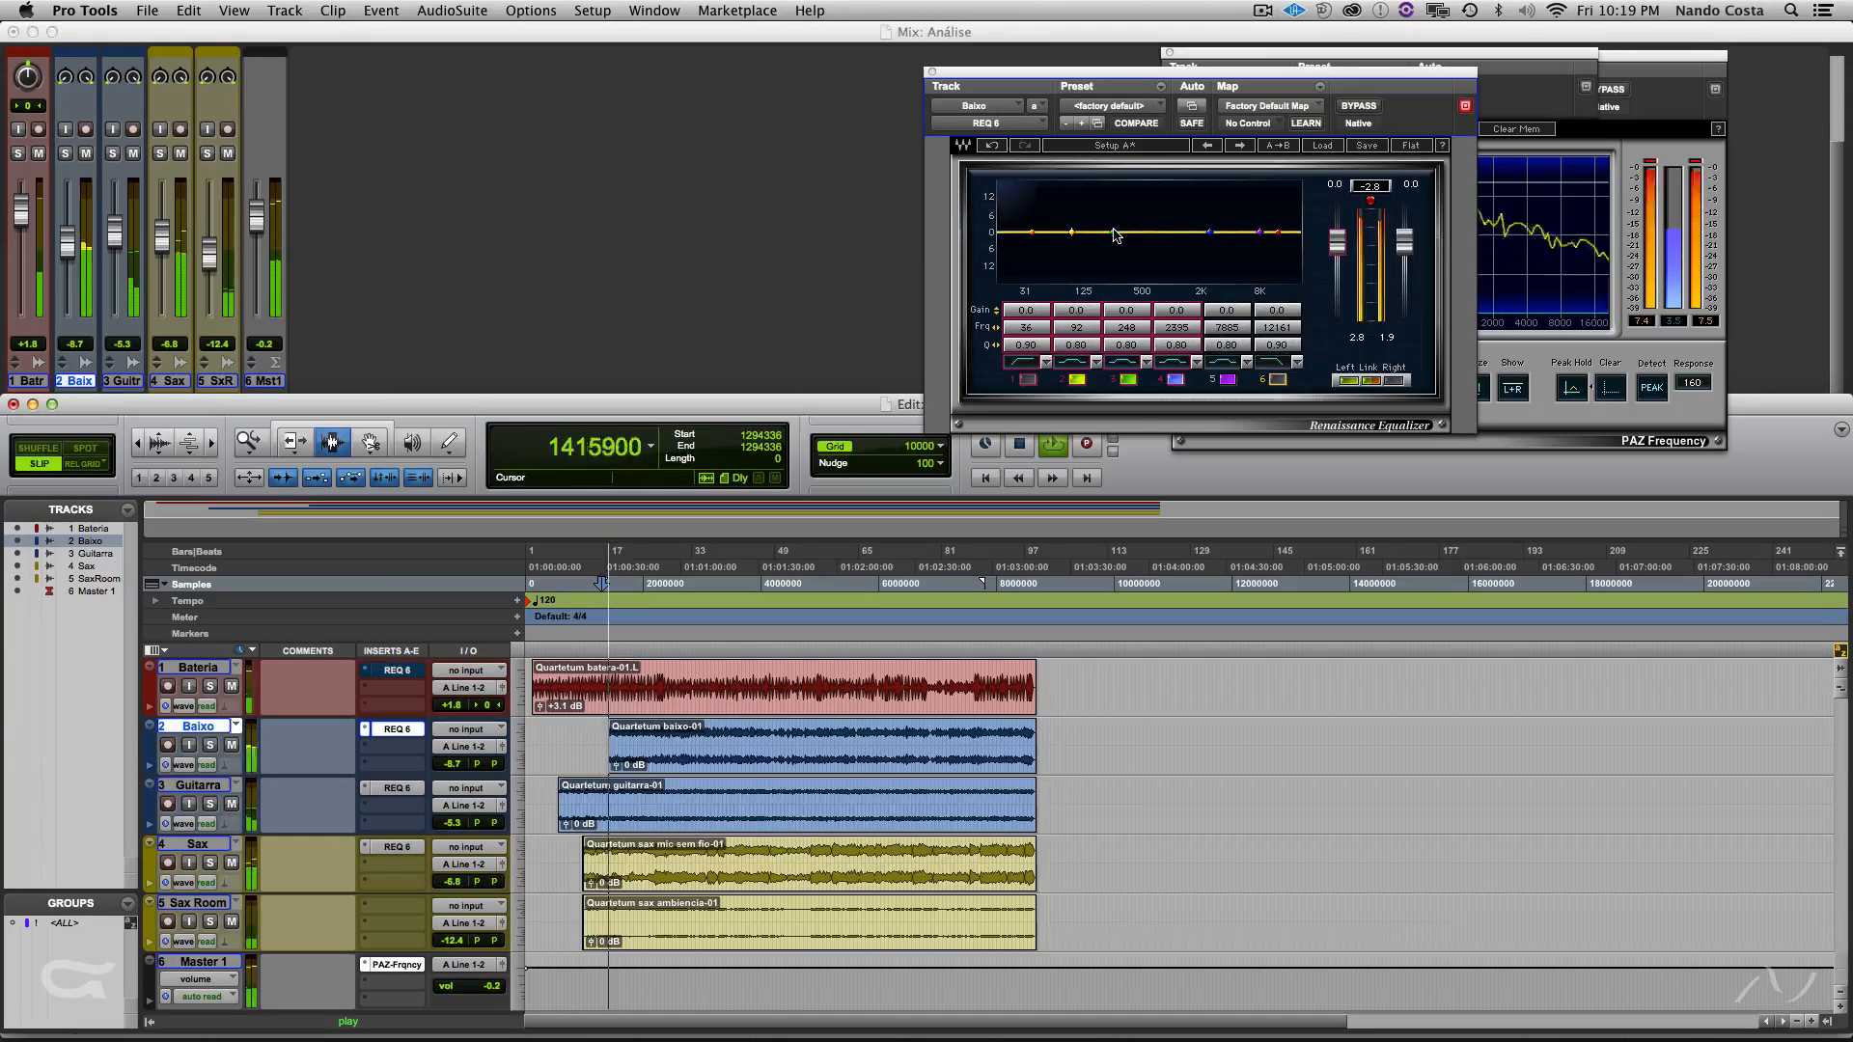
- Cut band 3 of Baixo's REQ 6 to -1.0 dB at 236 Hz and enable its 36 Hz low cut and 12161 Hz high cut
{"action": "left_click_drag", "start_coordinate": [1115, 236], "coordinate": [1112, 234]}
{"action": "left_click", "coordinate": [1028, 379]}
{"action": "left_click", "coordinate": [1277, 381]}
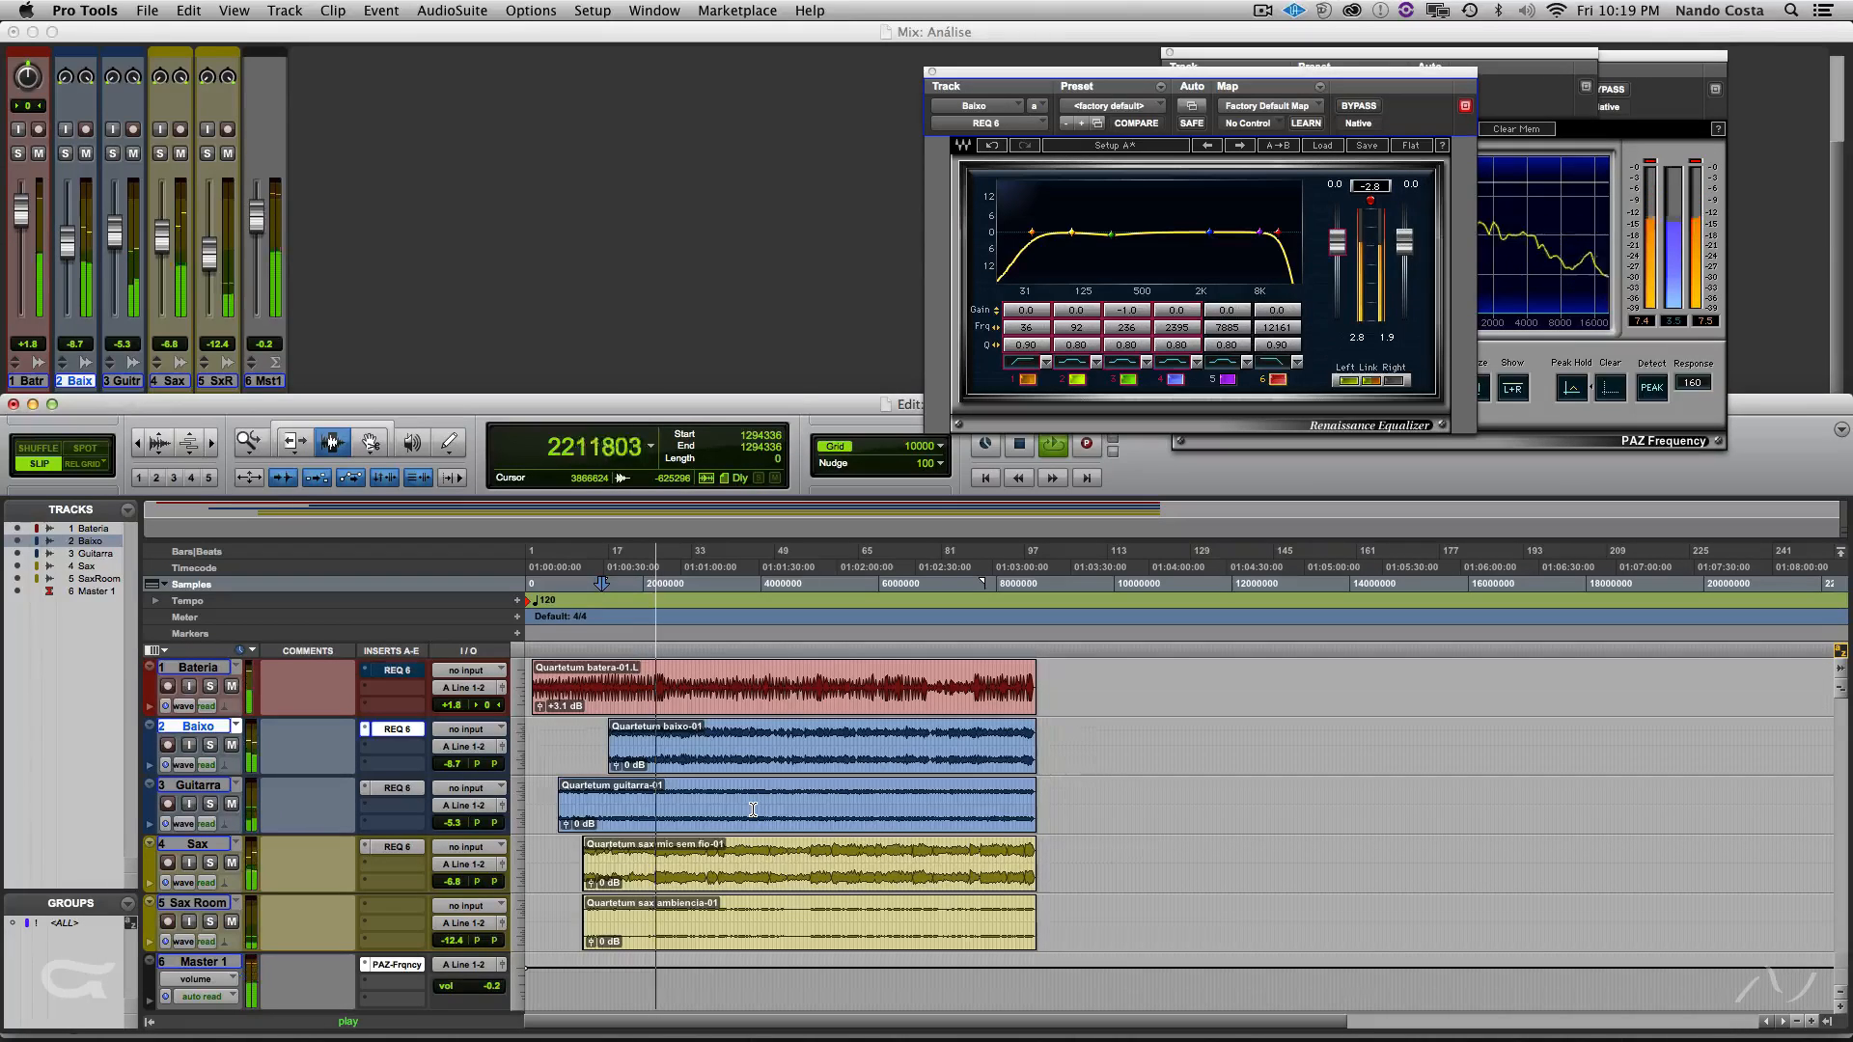
{"action": "key", "text": "space"}
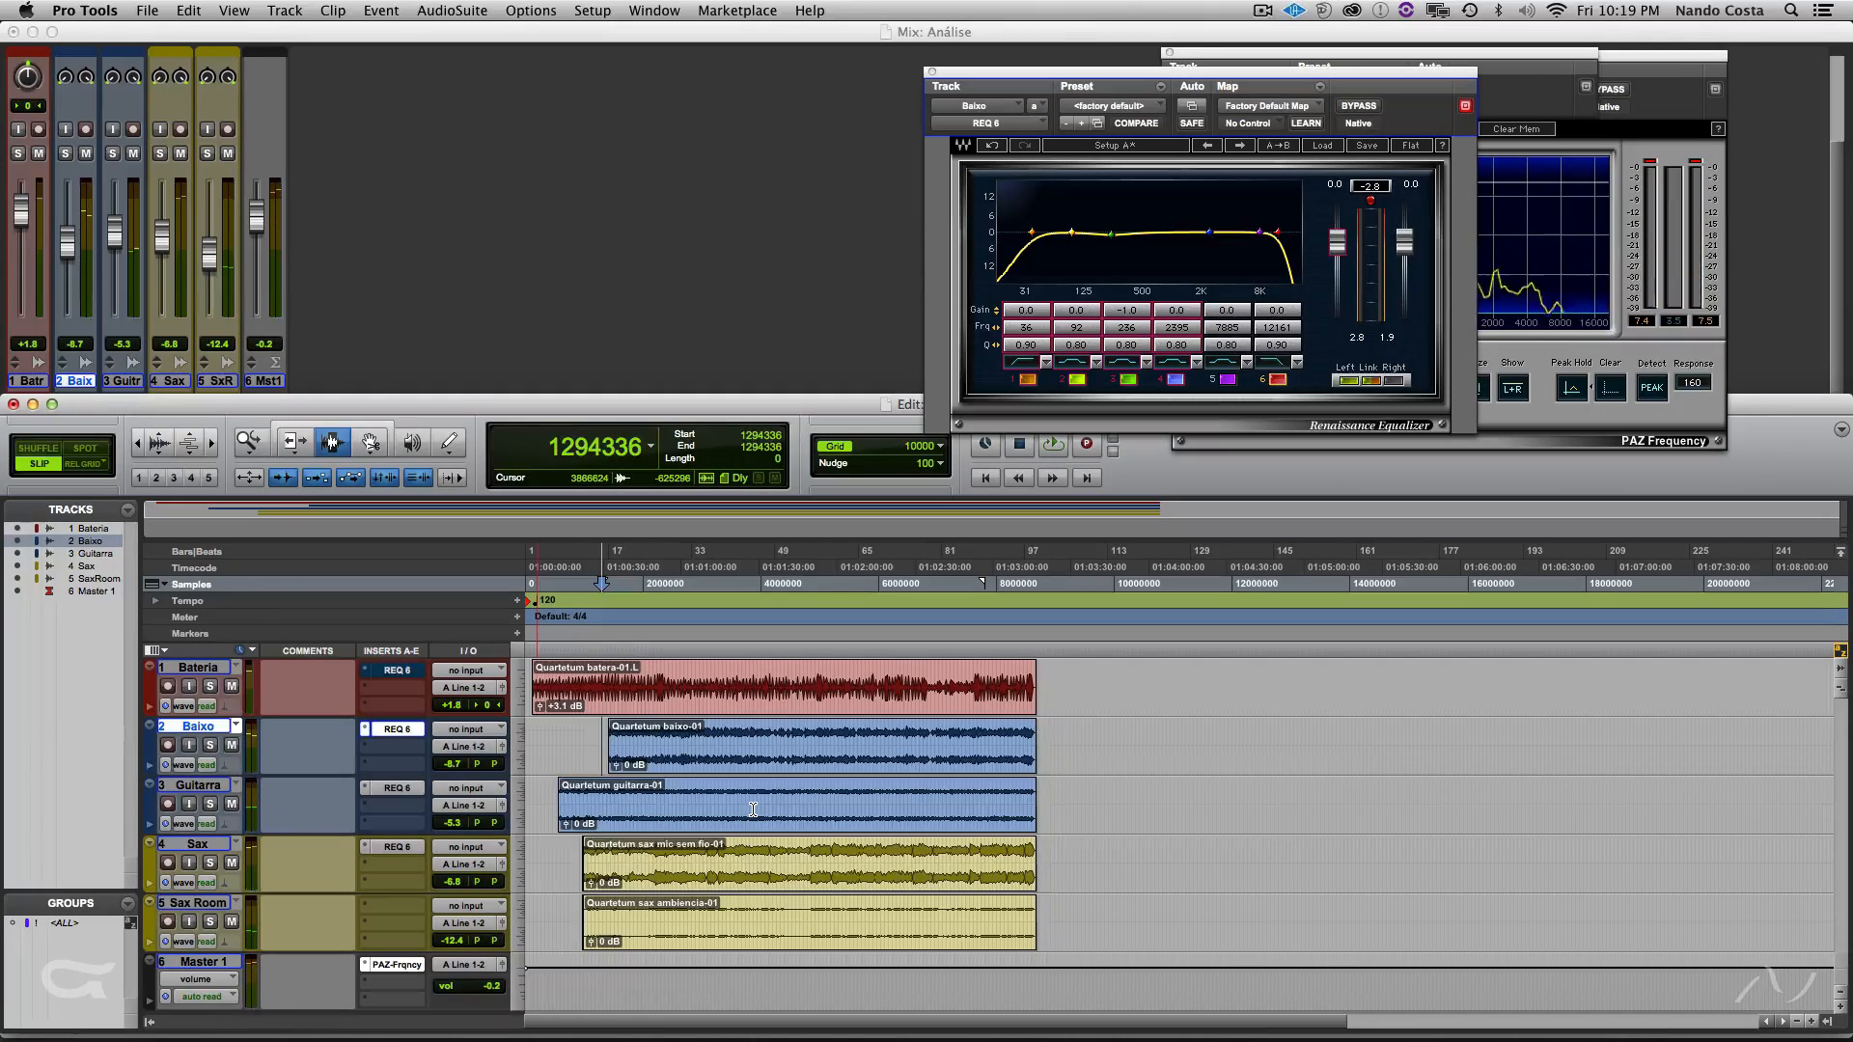
- Select samples 1605632 to 4653056 on Baixo, Guitarra and Sax, bypass the first inserts on all tracks, and play the mix for comparison
{"action": "left_click_drag", "start_coordinate": [620, 744], "coordinate": [799, 890]}
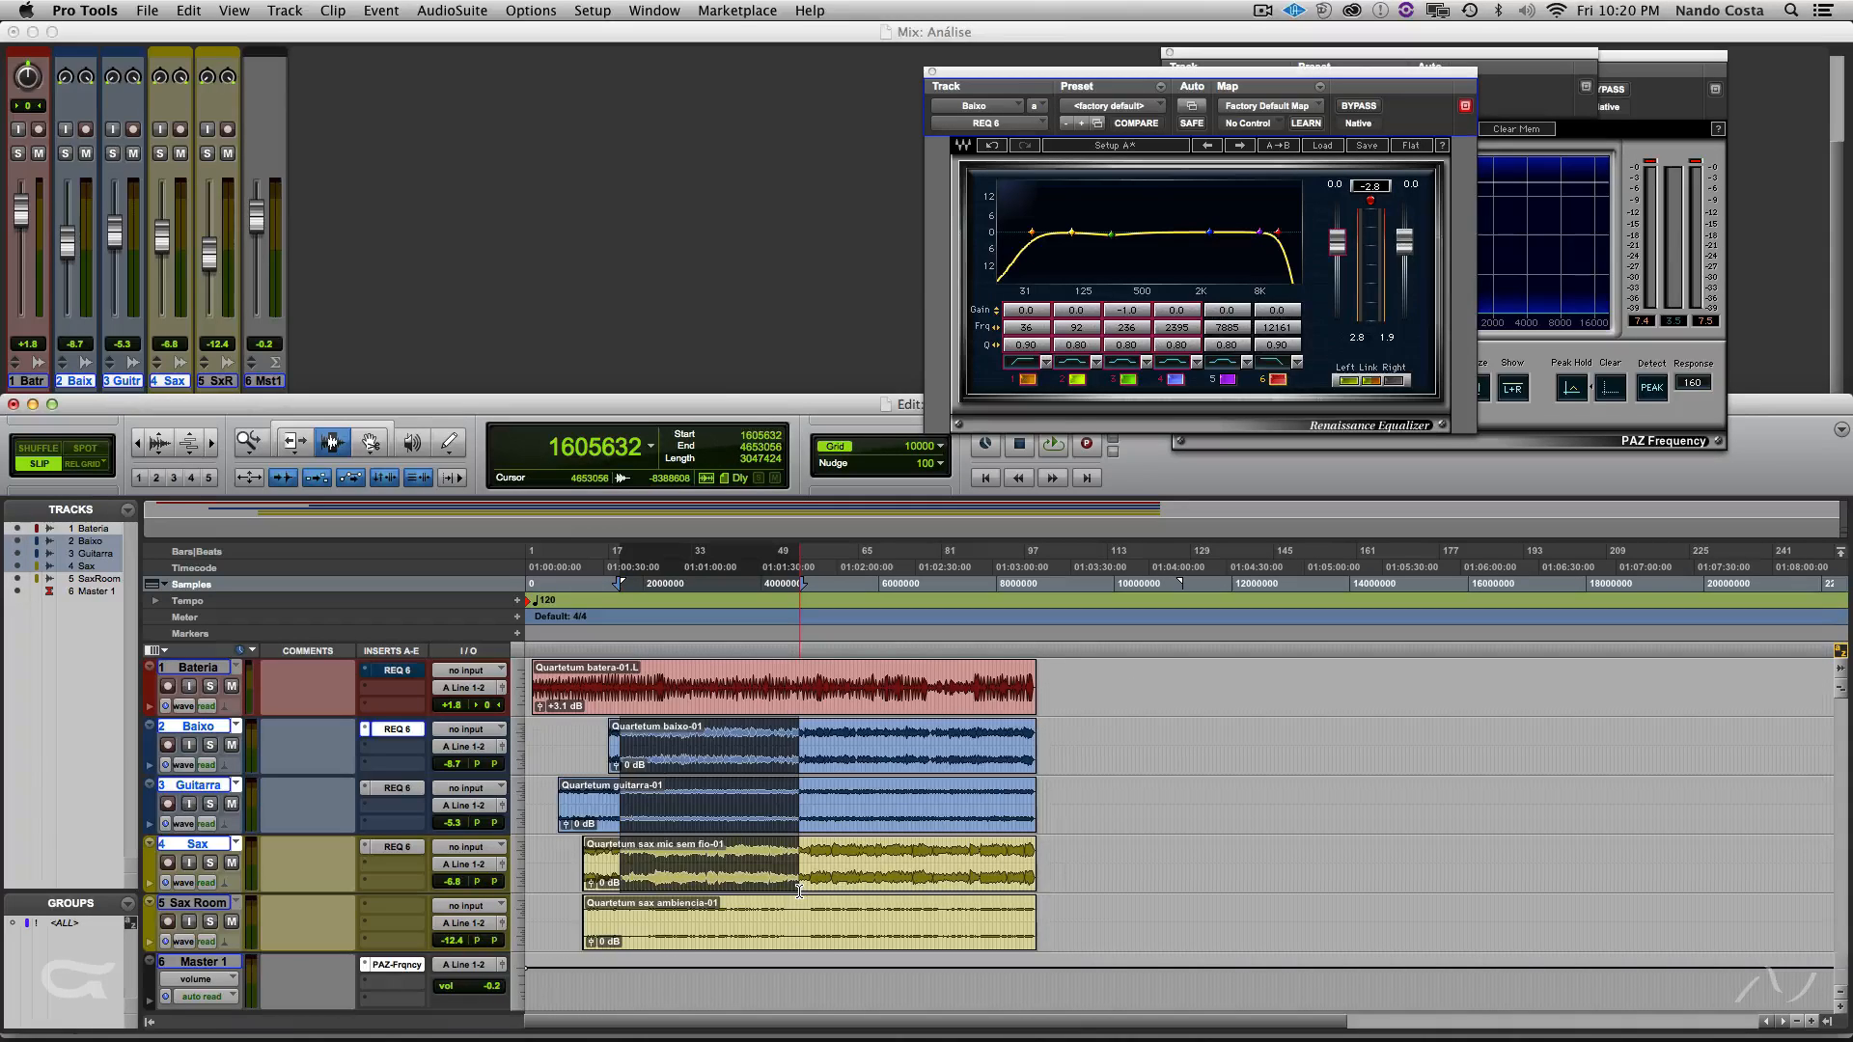
{"action": "left_click", "coordinate": [395, 731], "text": "alt+super"}
{"action": "key", "text": "space"}
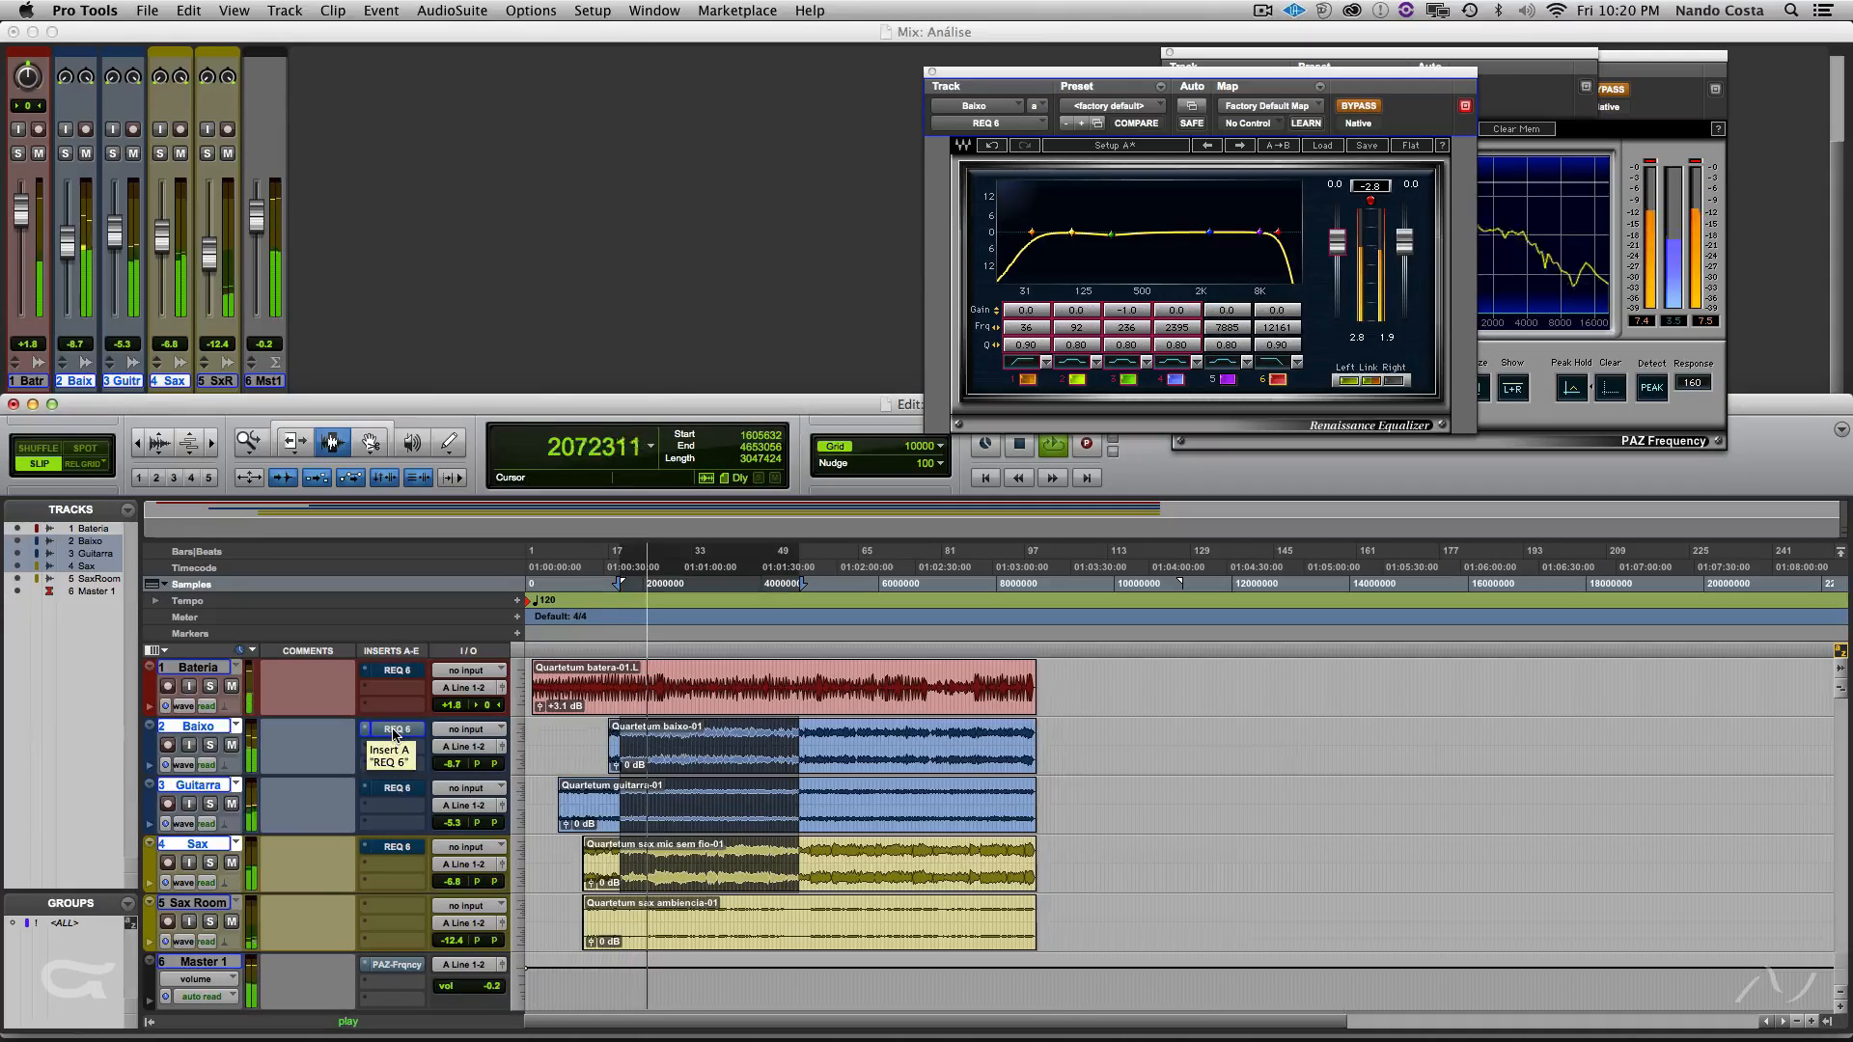
{"action": "key", "text": "space"}
{"action": "left_click", "coordinate": [396, 670]}
{"action": "key", "text": "space"}
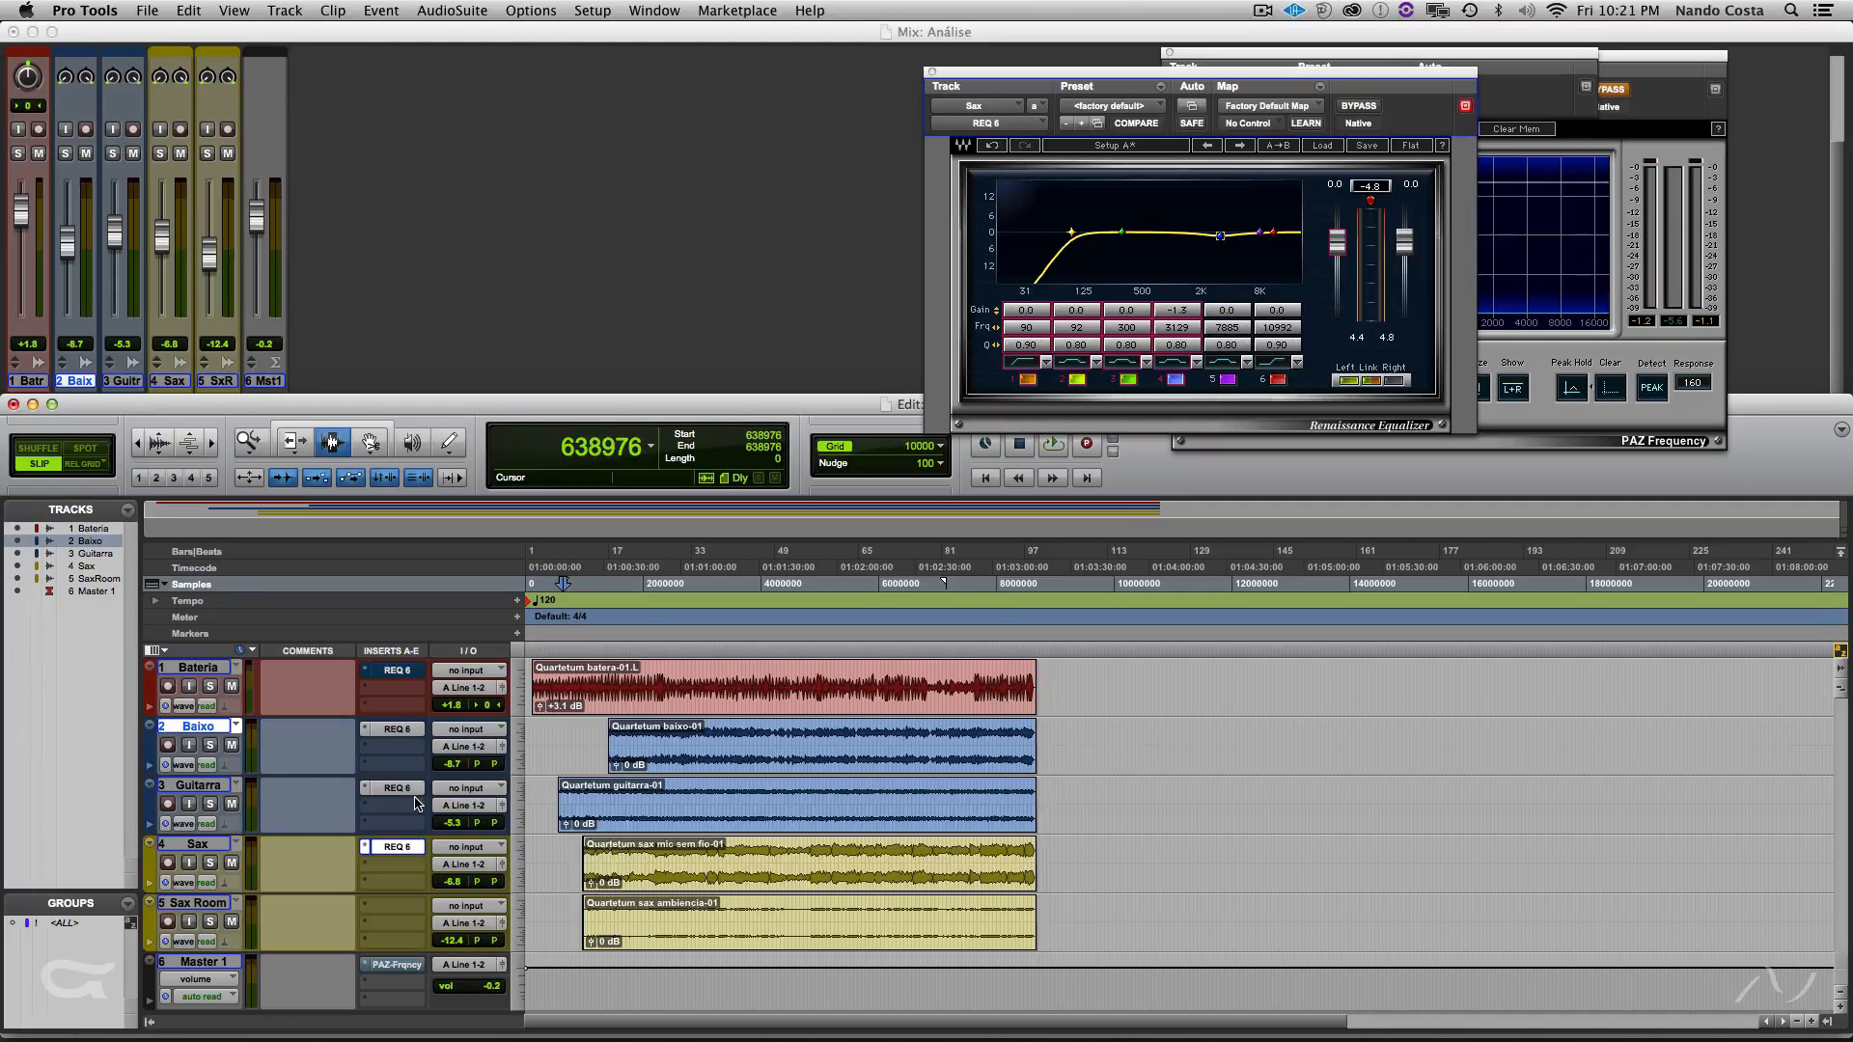
- Check Bateria's REQ 6 band 3 cut at 154 Hz, switch it off, and play the mix from sample 1916928
{"action": "left_click", "coordinate": [397, 670]}
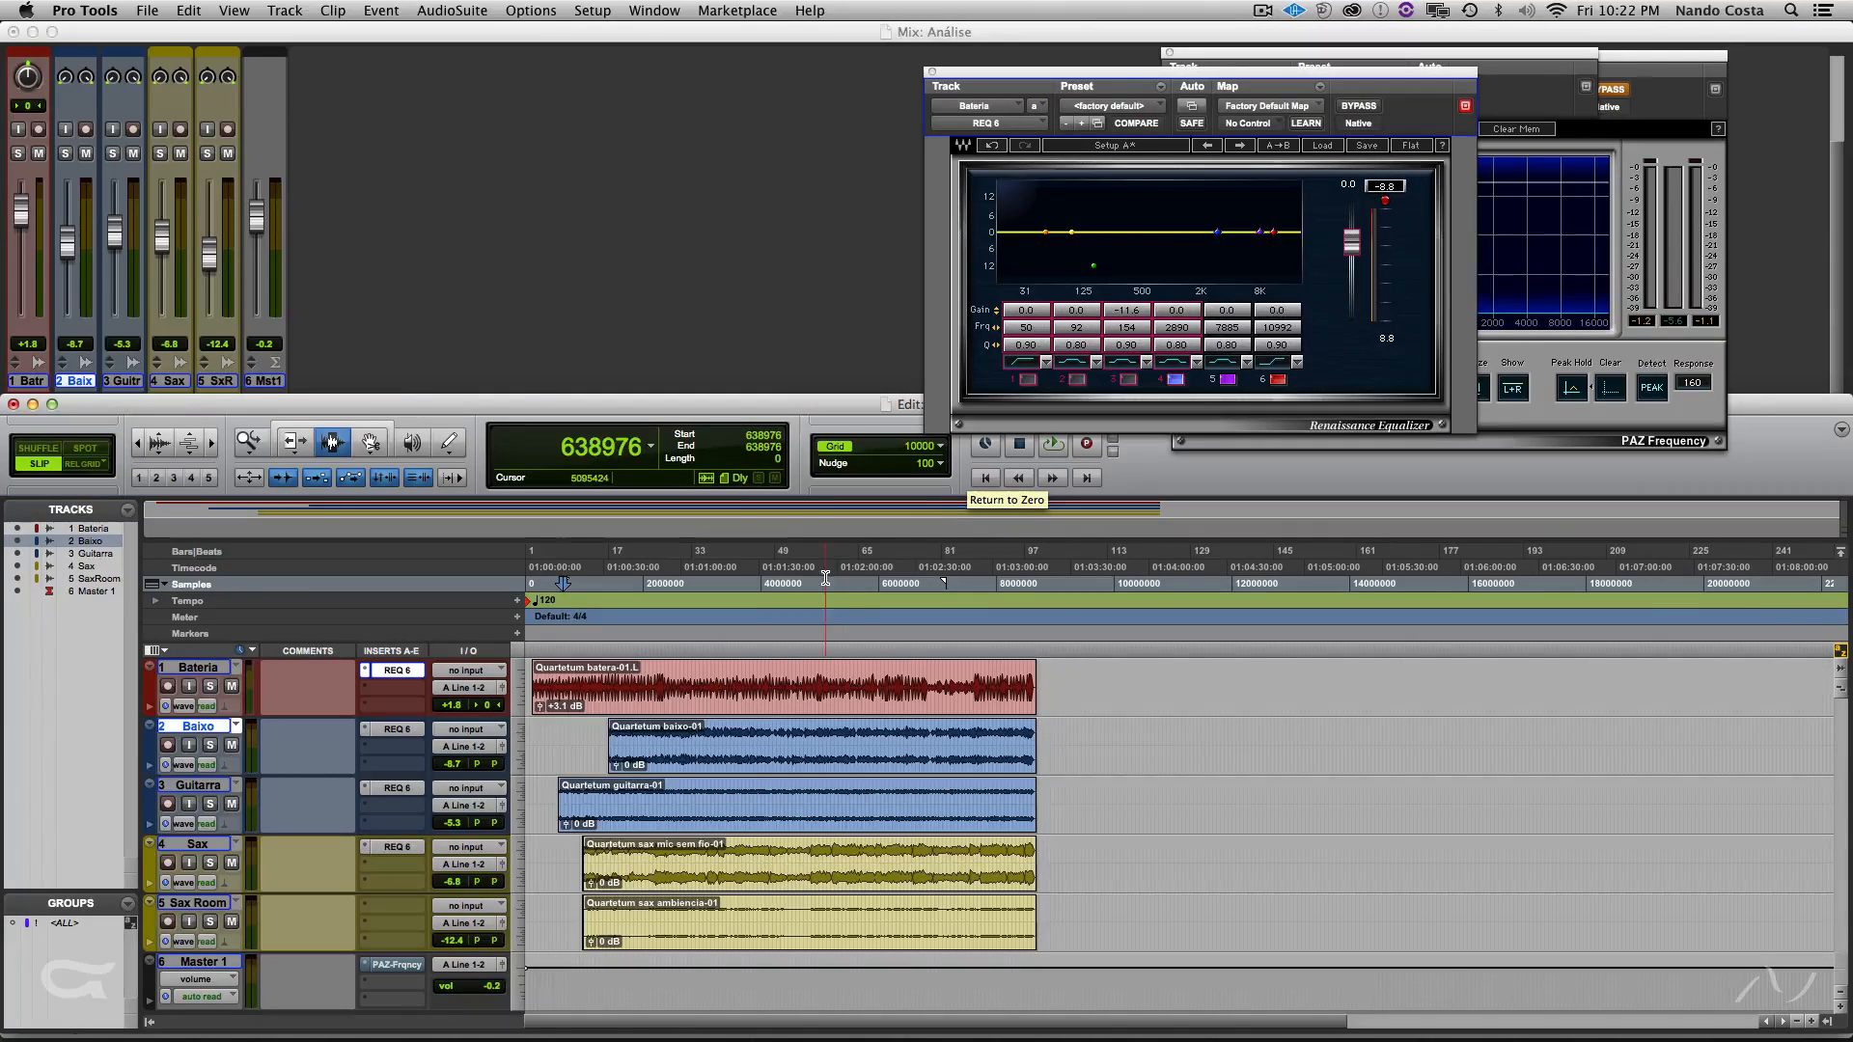
{"action": "left_click", "coordinate": [1128, 380]}
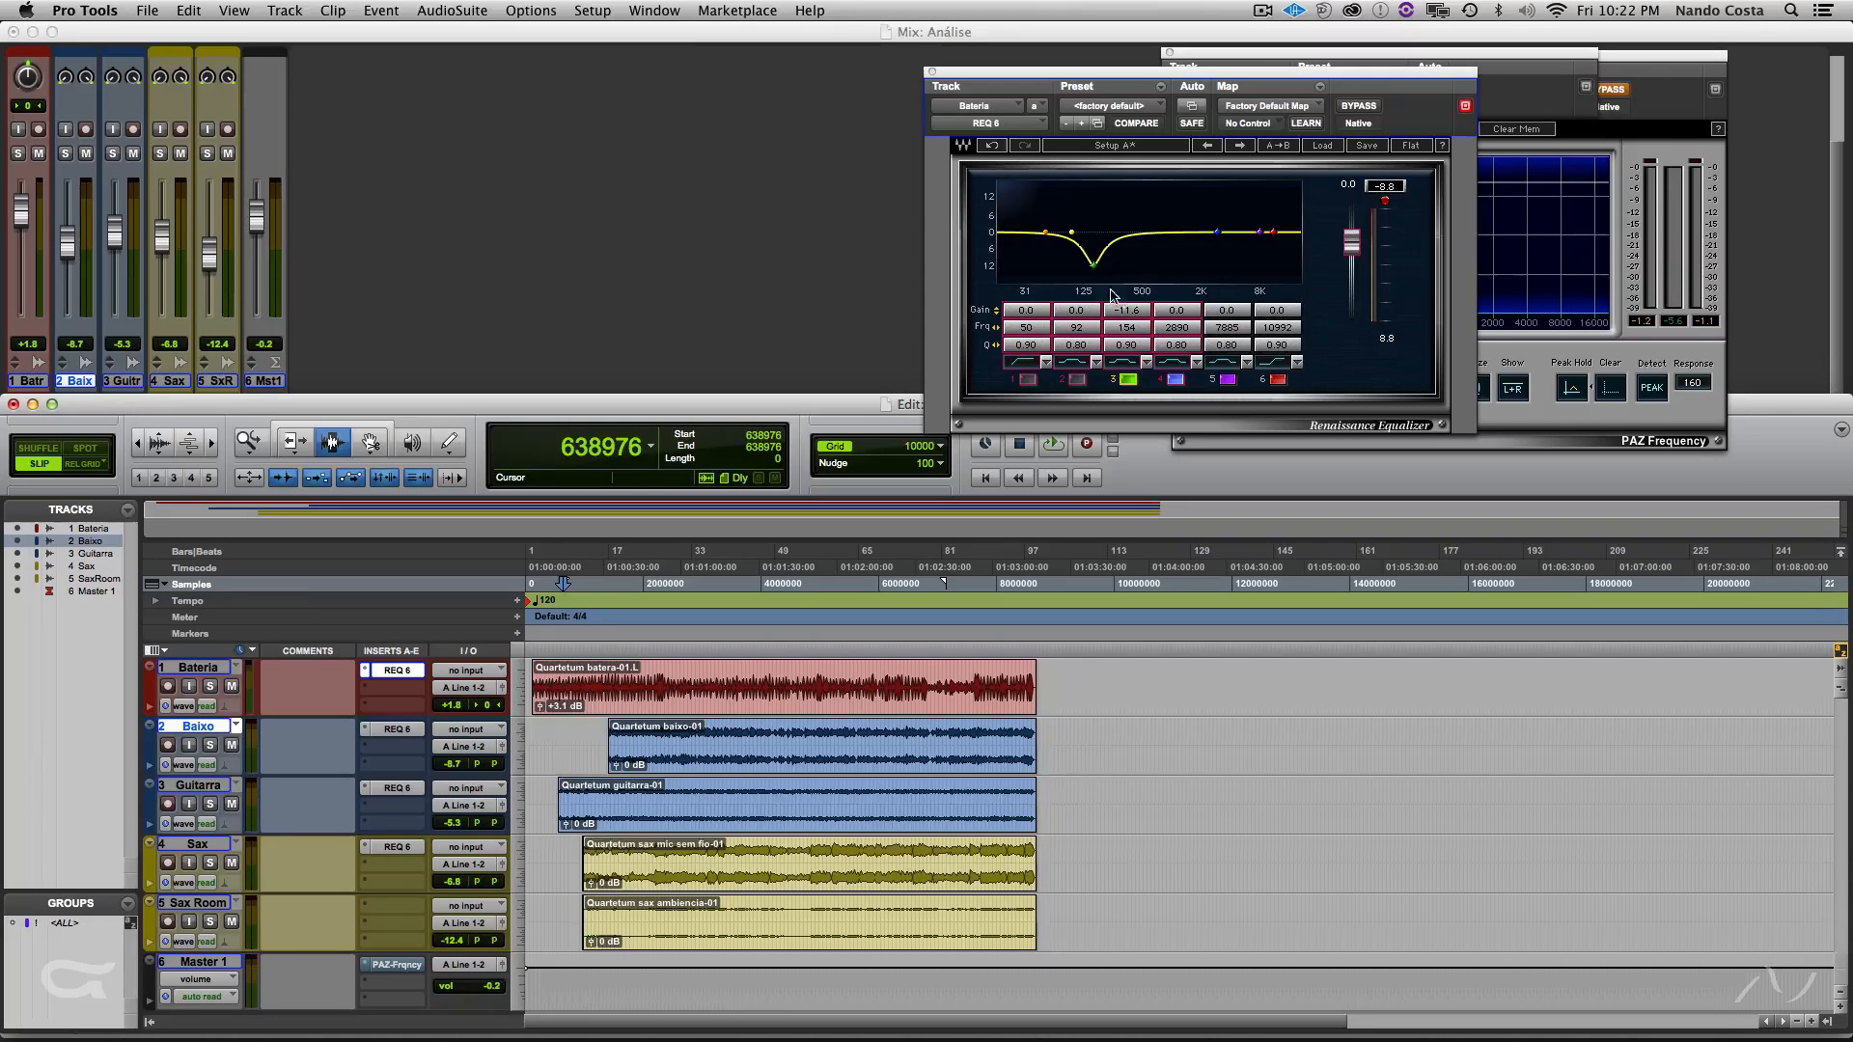
{"action": "left_click", "coordinate": [1128, 380]}
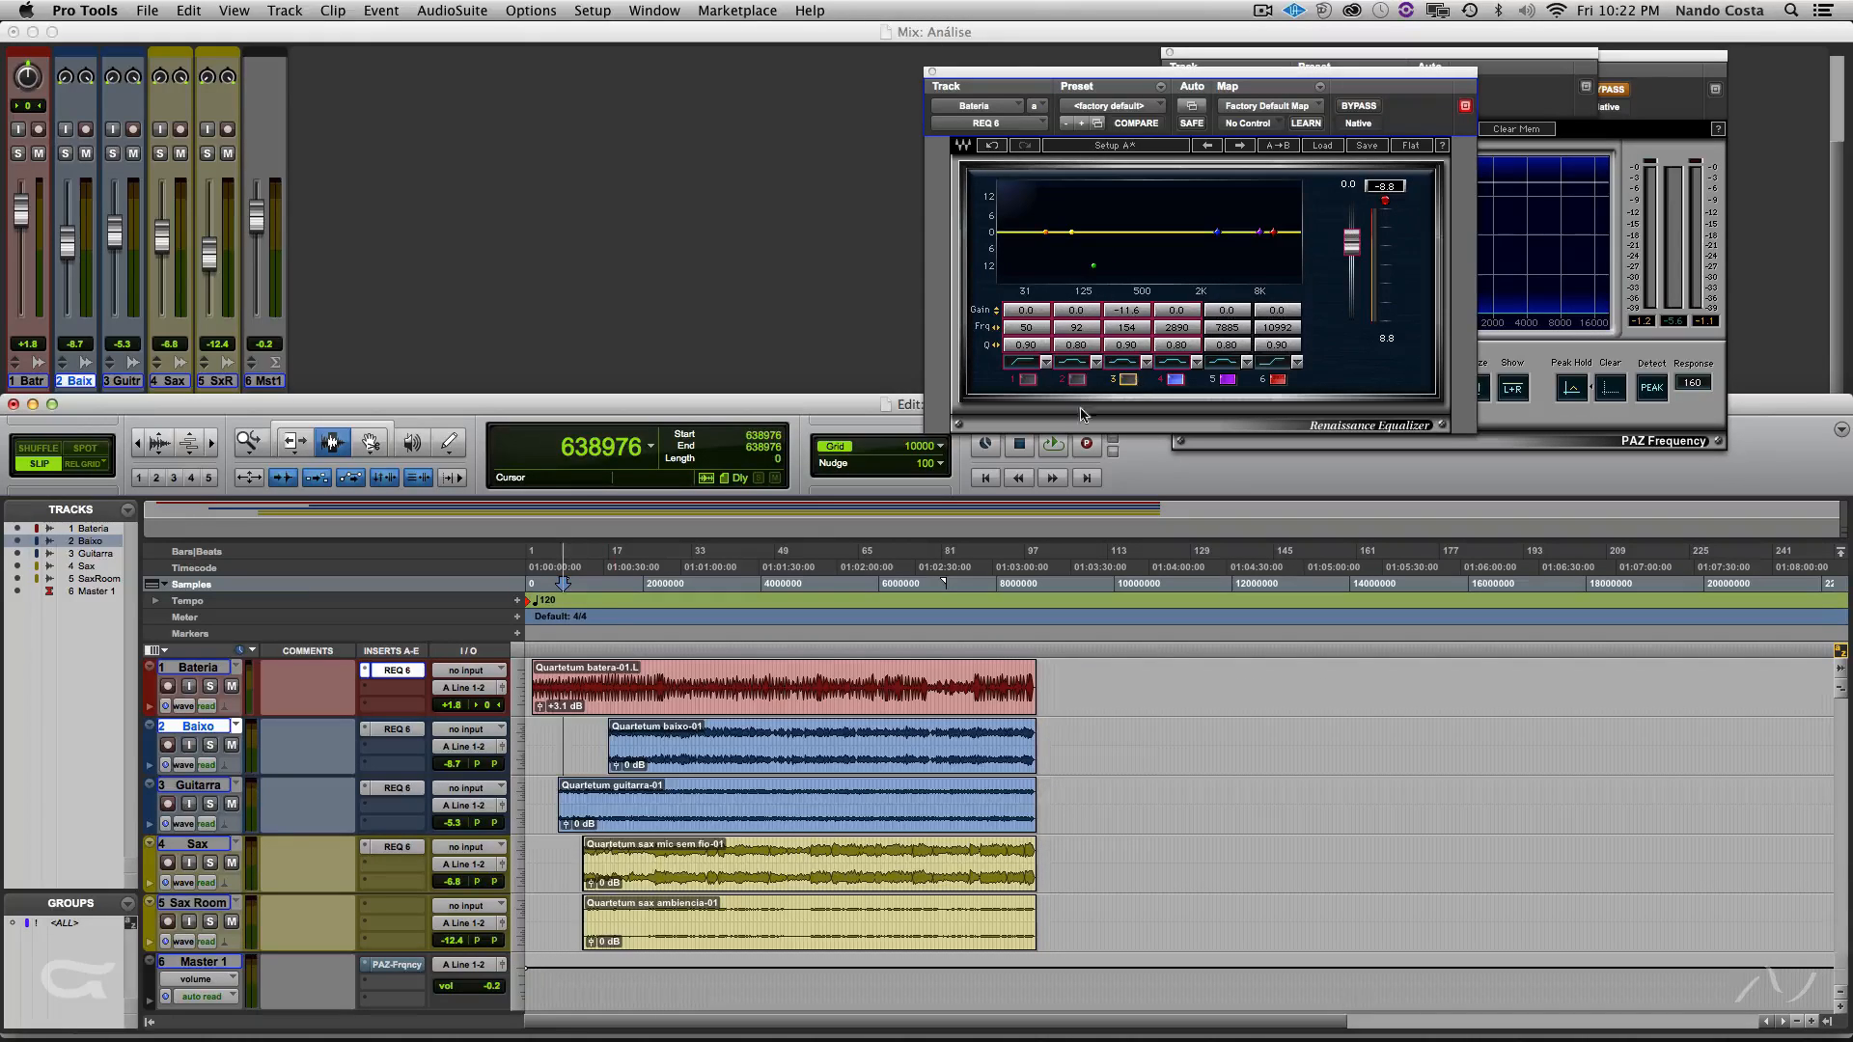
{"action": "left_click", "coordinate": [638, 697]}
{"action": "key", "text": "space"}
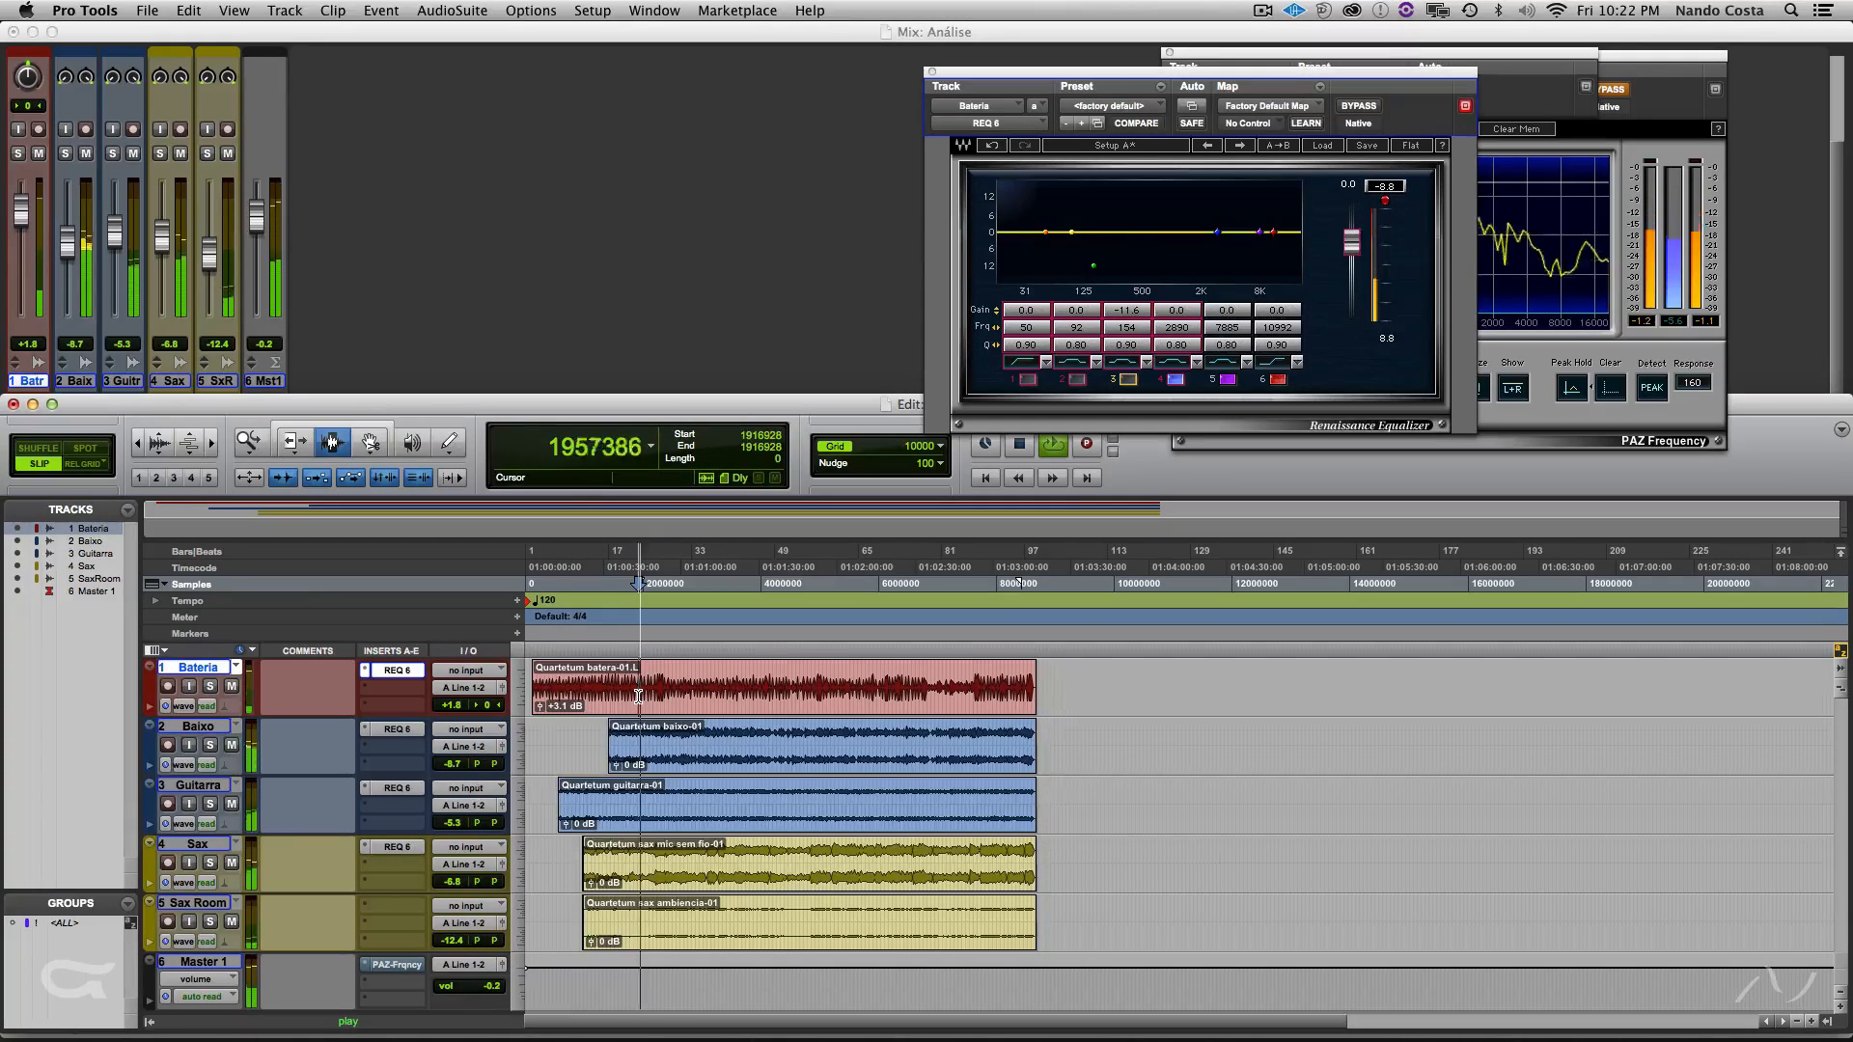
{"action": "key", "text": "space"}
- Enable Bateria's 154 Hz band 3 cut, play from sample 1916928 to compare, and switch the band off again
{"action": "left_click", "coordinate": [1129, 379]}
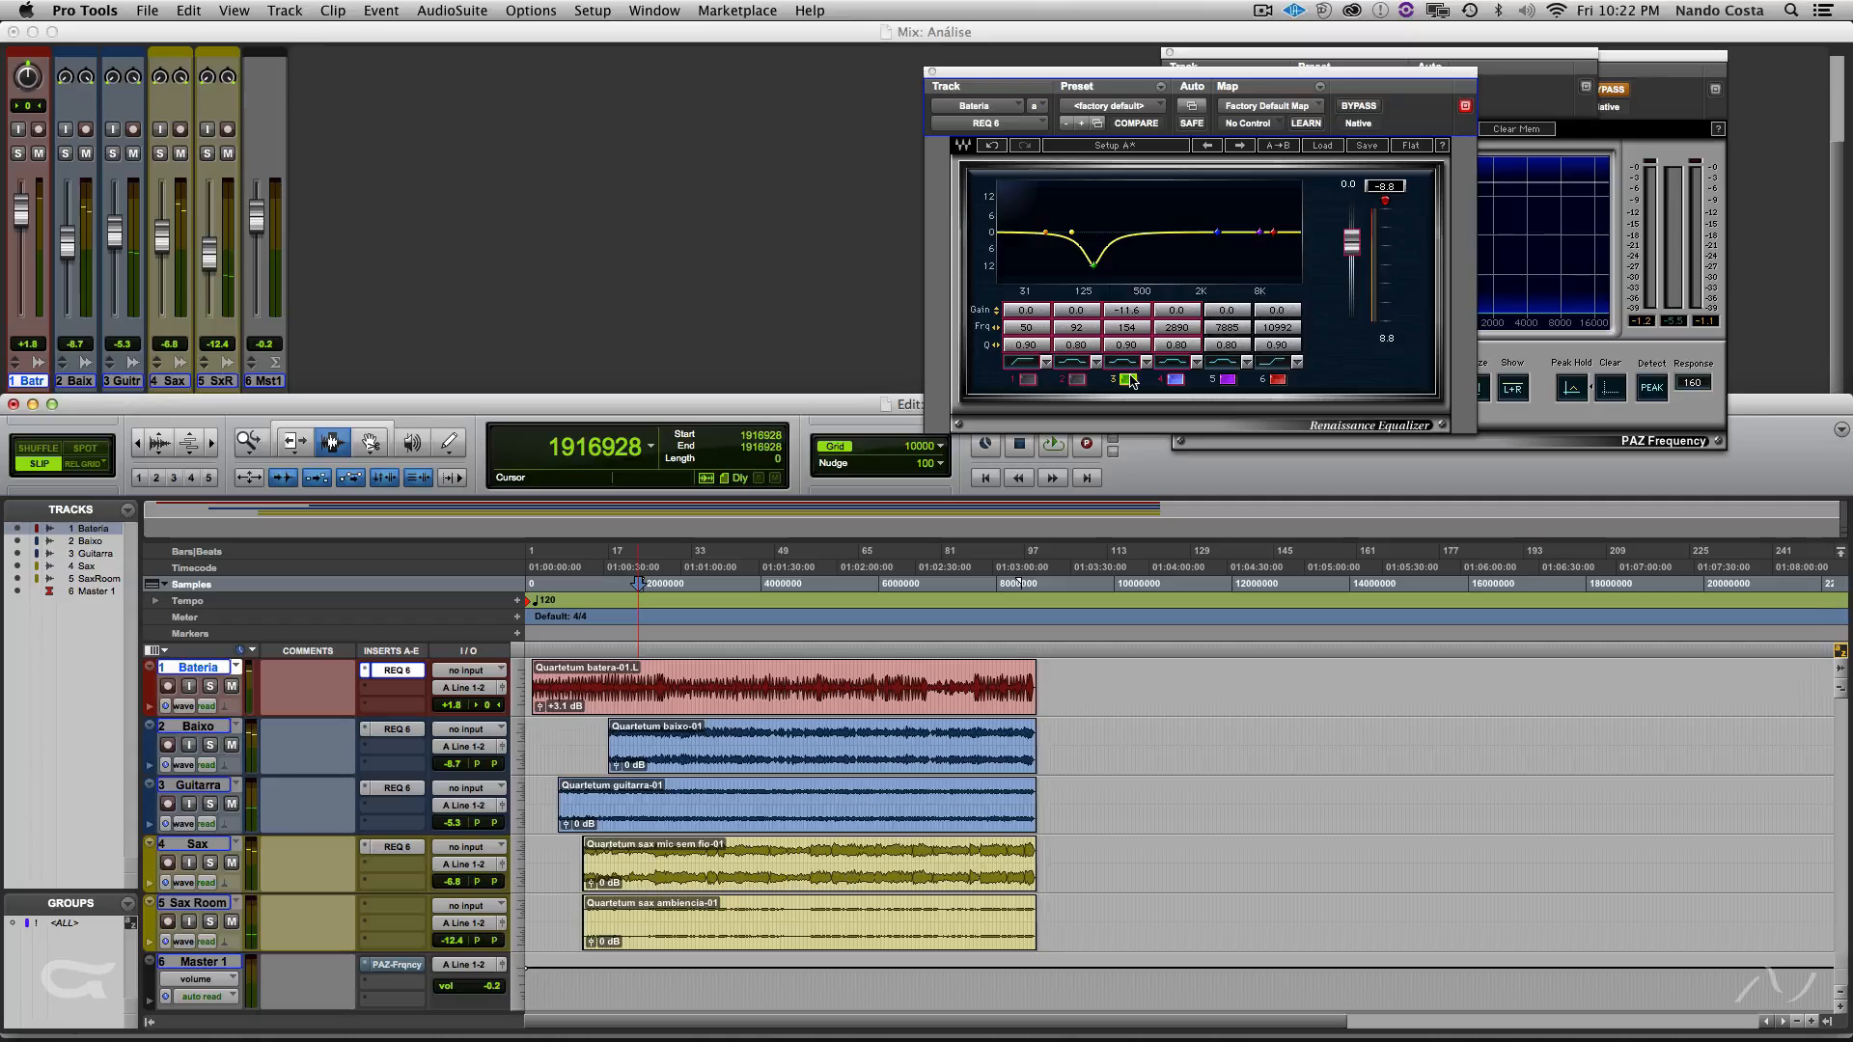
{"action": "key", "text": "space"}
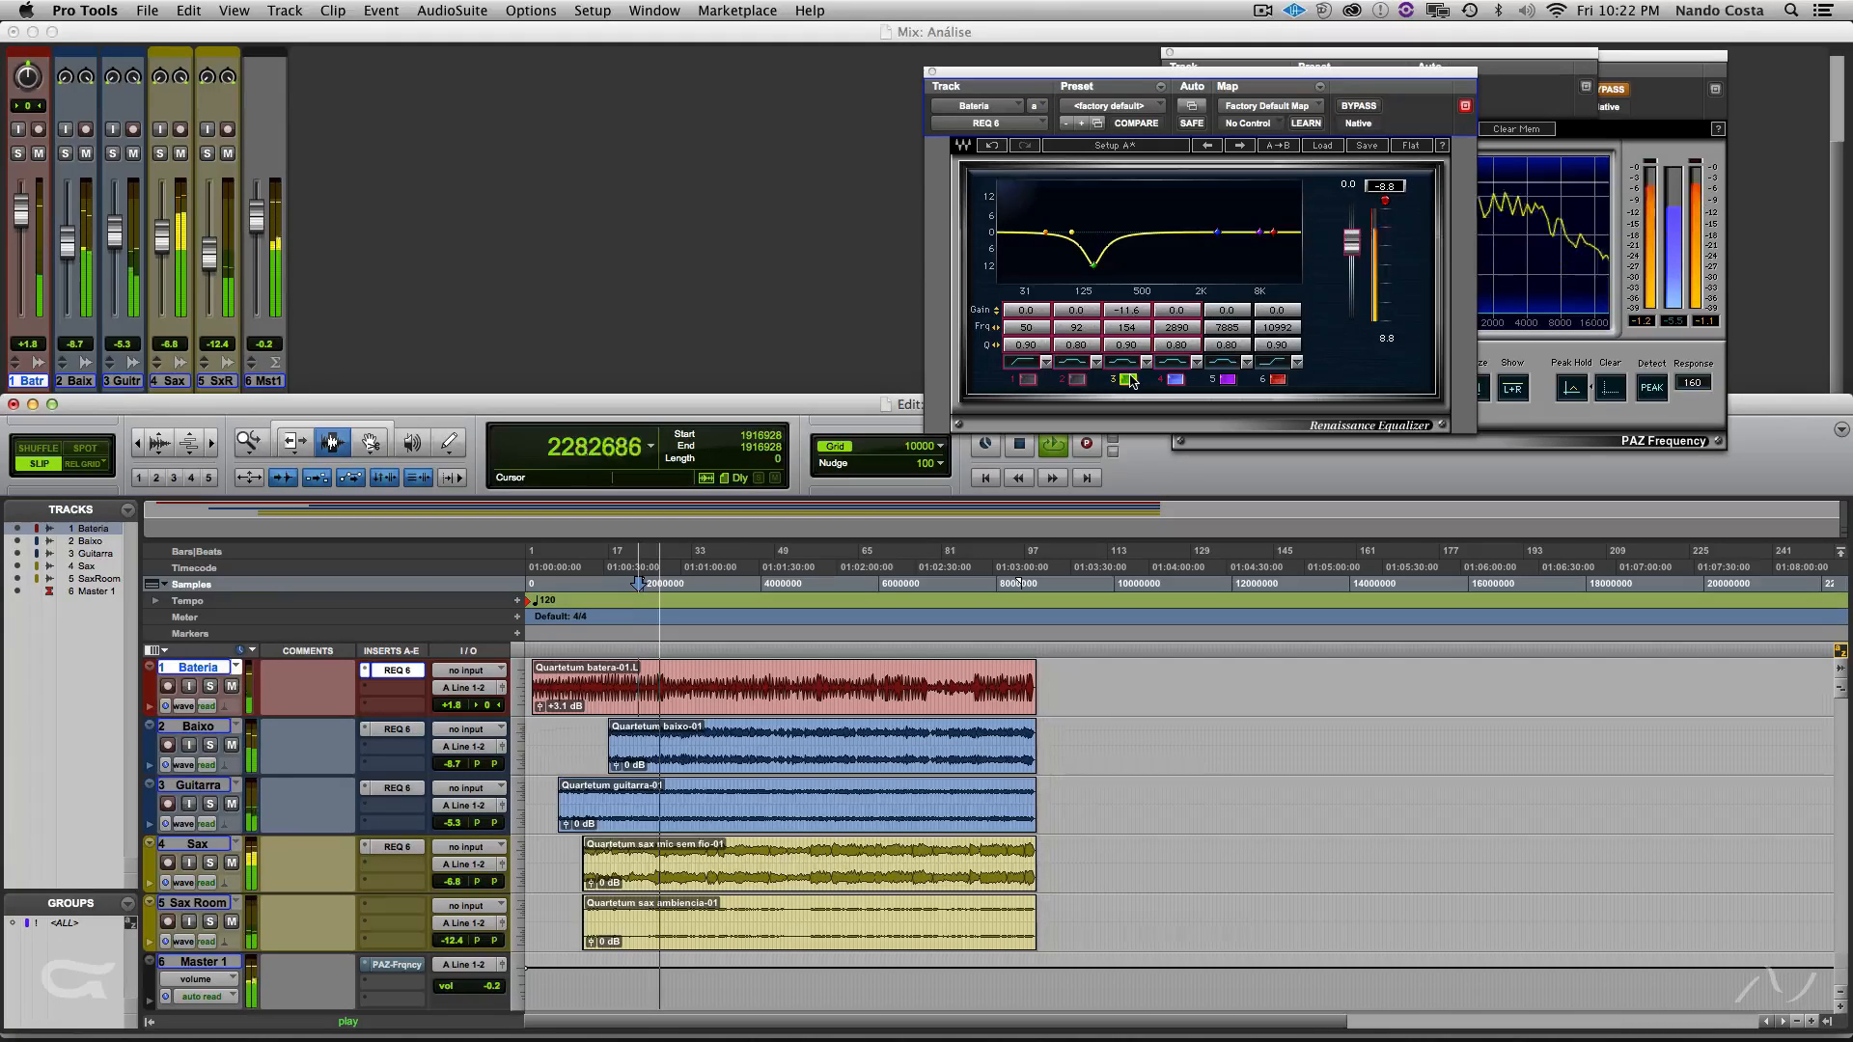
{"action": "key", "text": "space"}
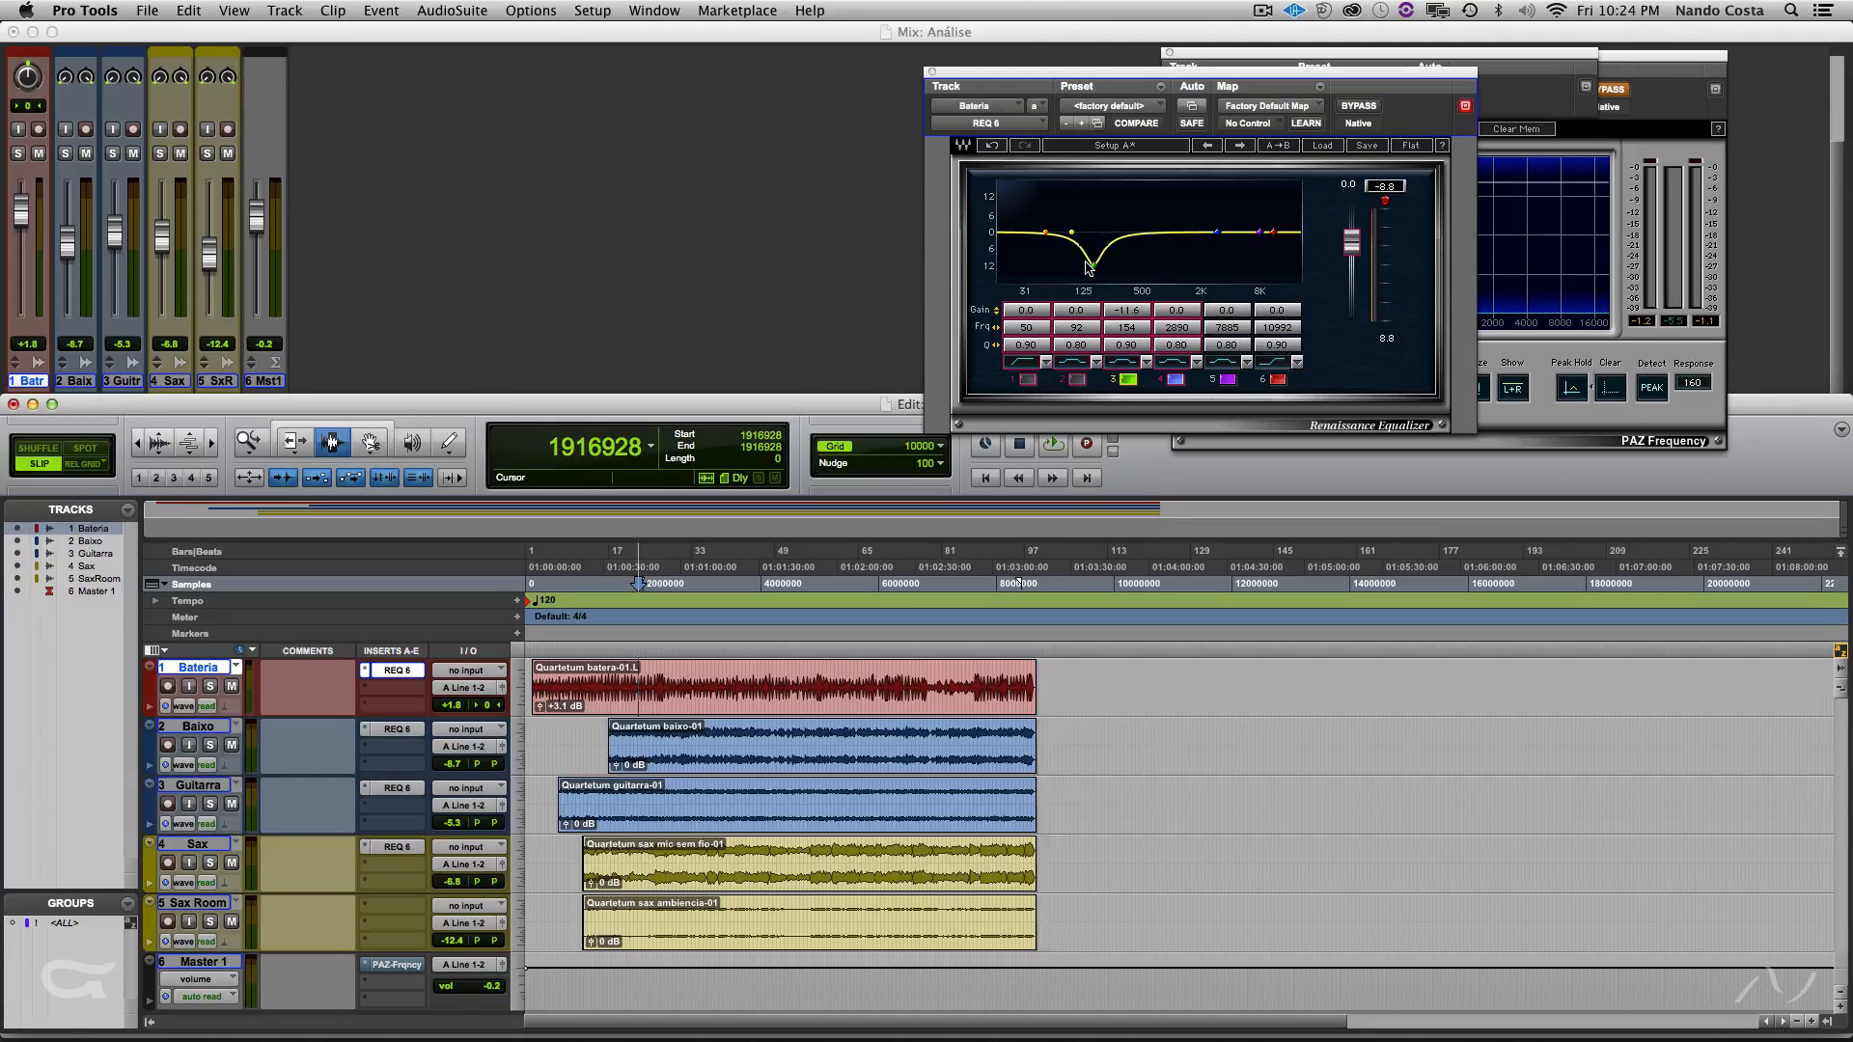
{"action": "left_click", "coordinate": [1127, 379]}
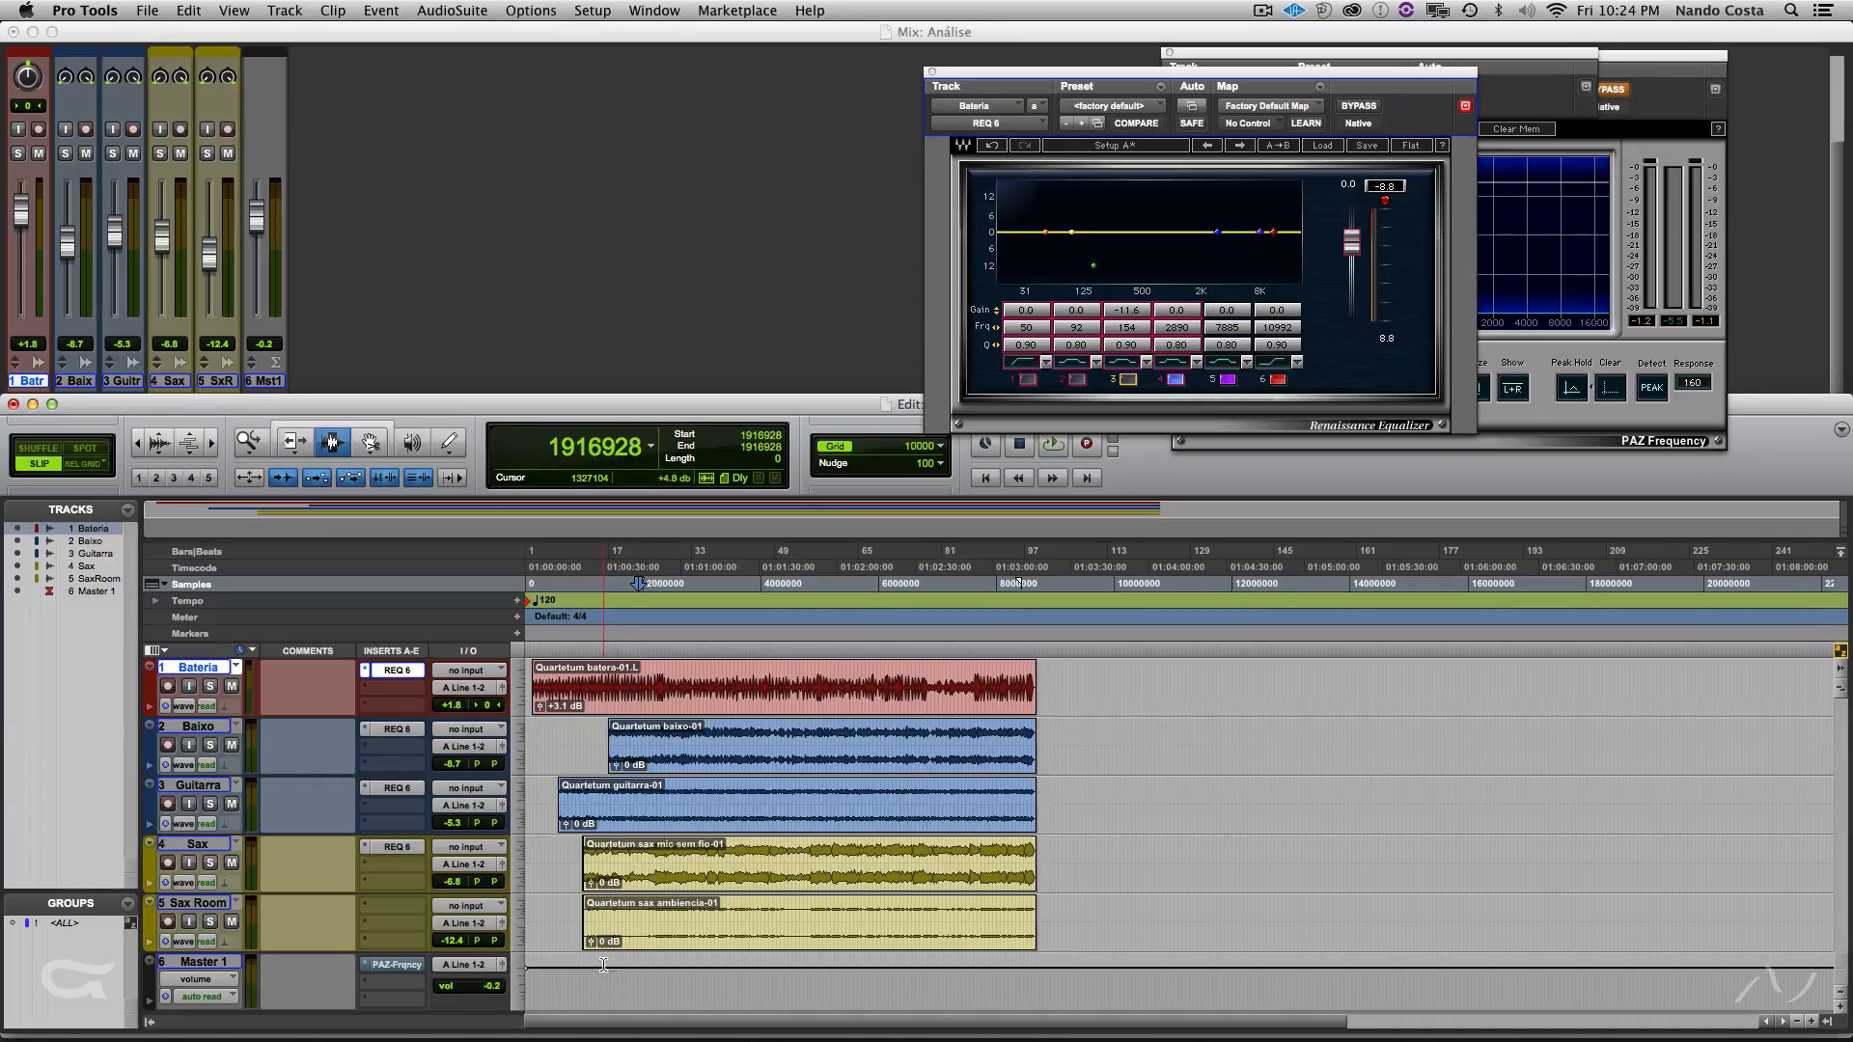
- Set the playback start to sample 2195456 on the Sax Room track
{"action": "left_click", "coordinate": [636, 918]}
{"action": "left_click", "coordinate": [706, 922]}
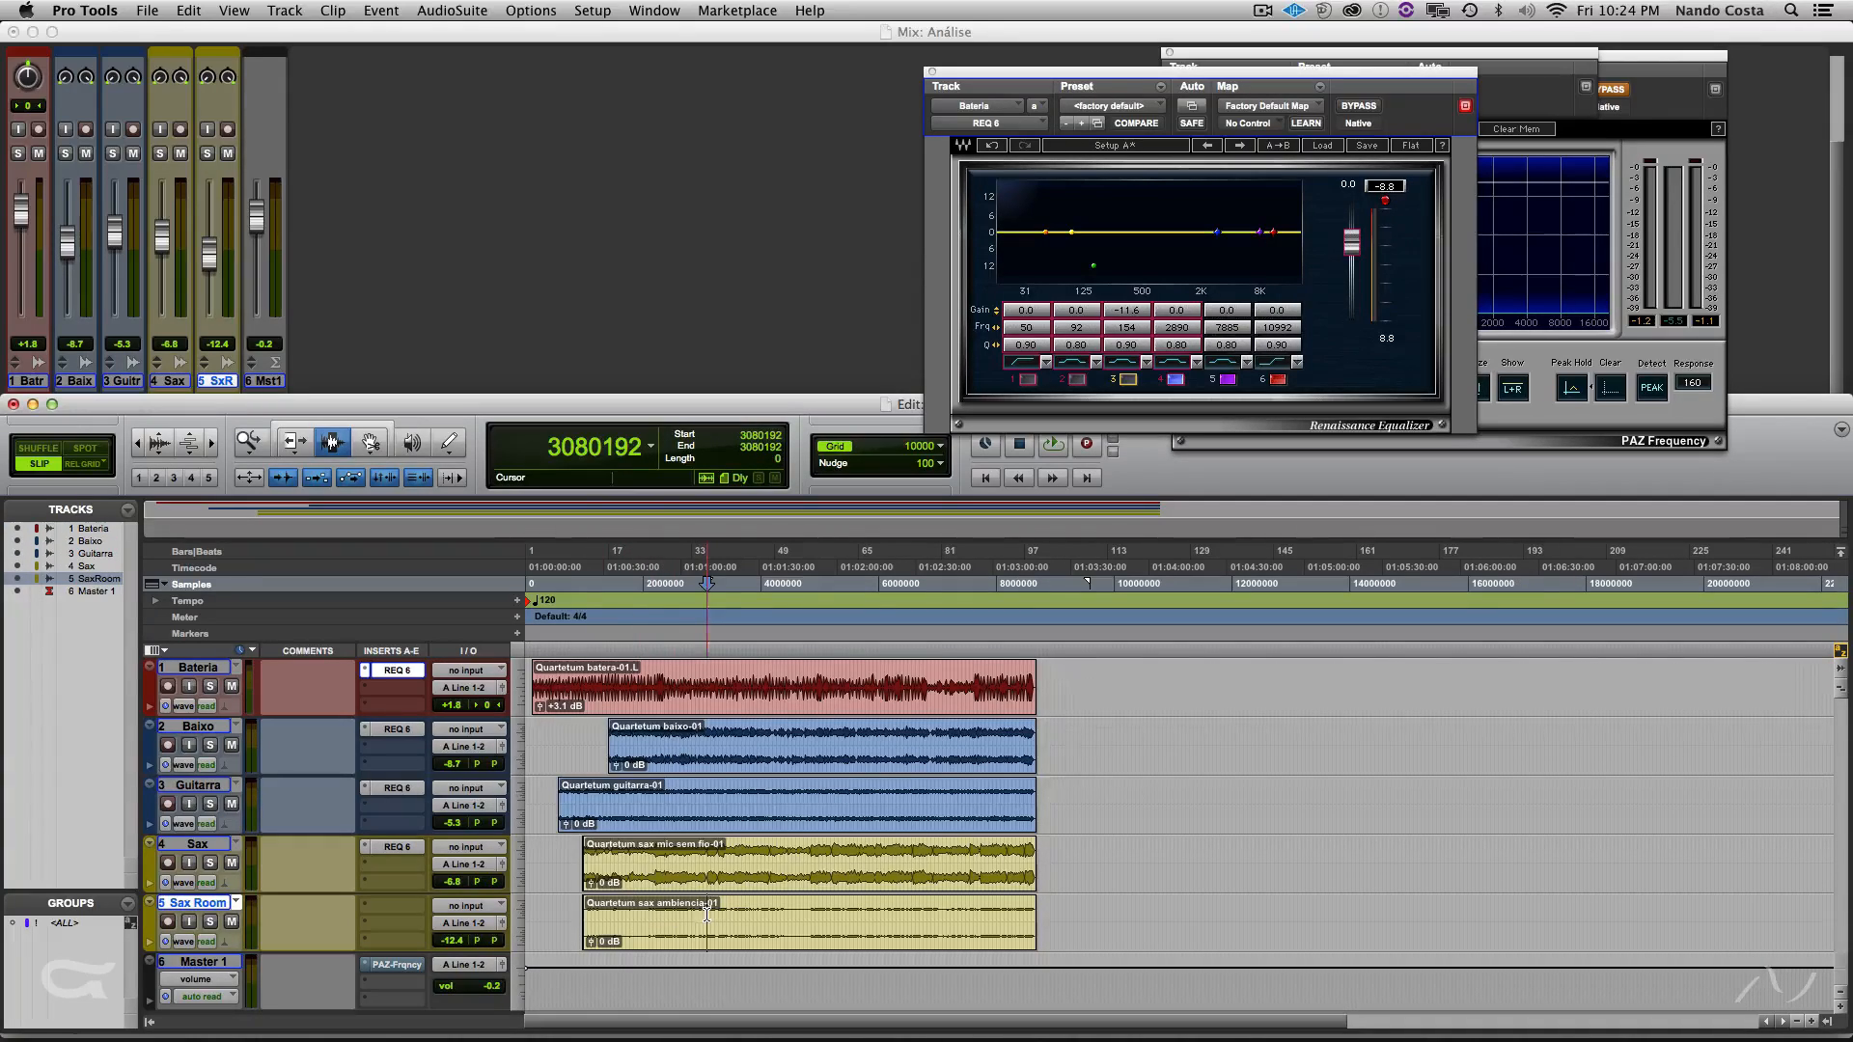
{"action": "left_click", "coordinate": [654, 924]}
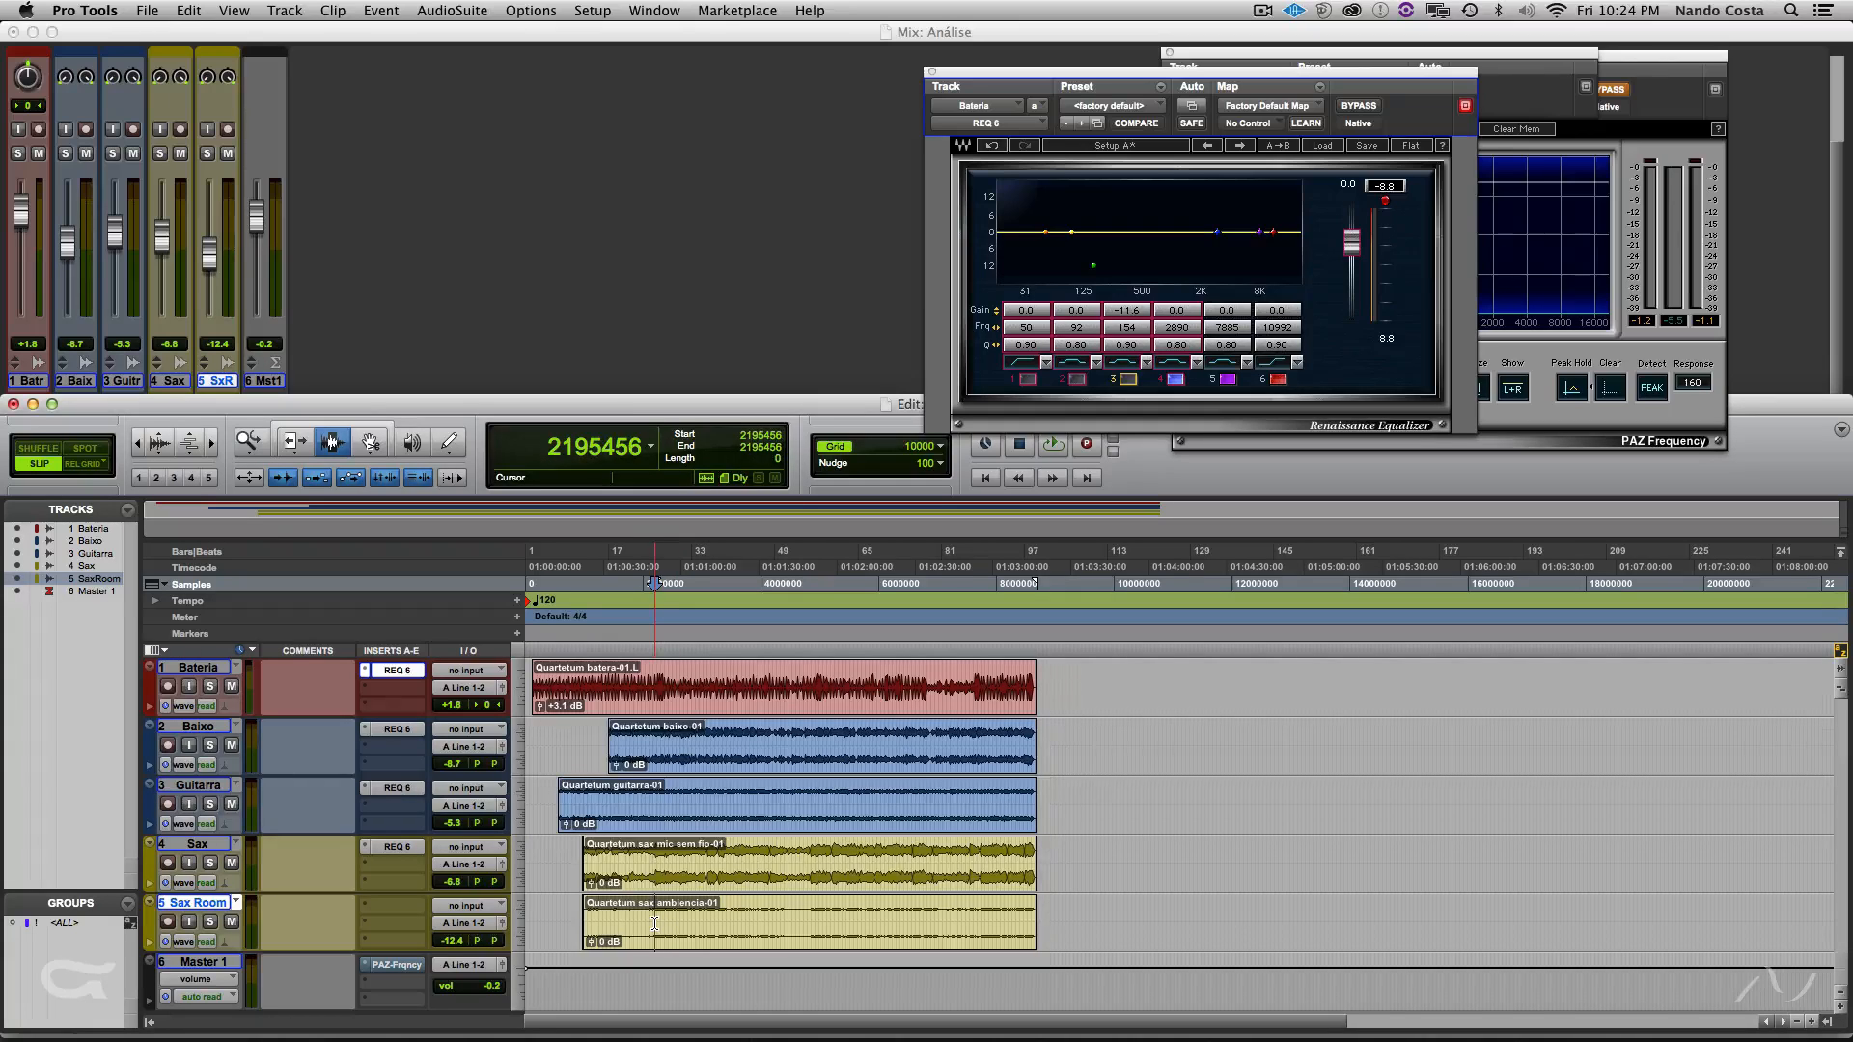
- Solo Sax Room and play from sample 2195456, then unsolo it and play the full mix from the same point
{"action": "key", "text": "shift+s"}
{"action": "key", "text": "space"}
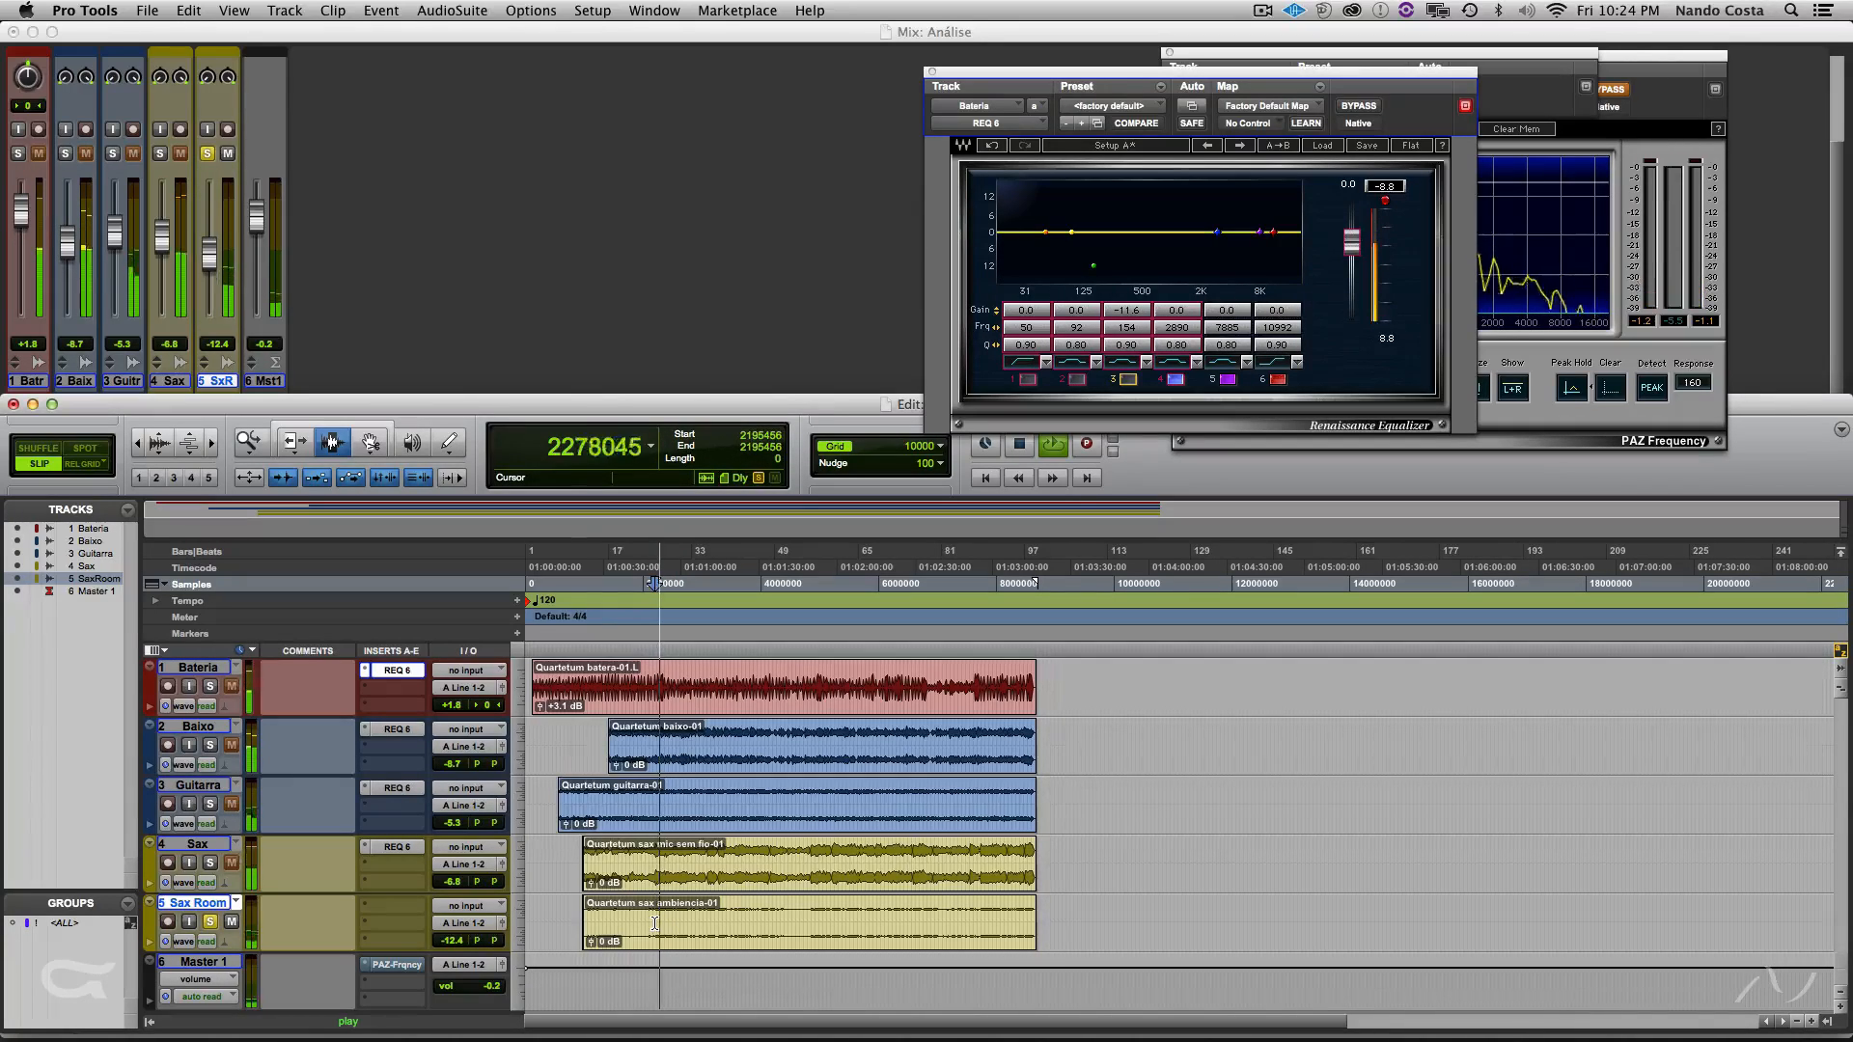
{"action": "key", "text": "space"}
{"action": "key", "text": "shift+s"}
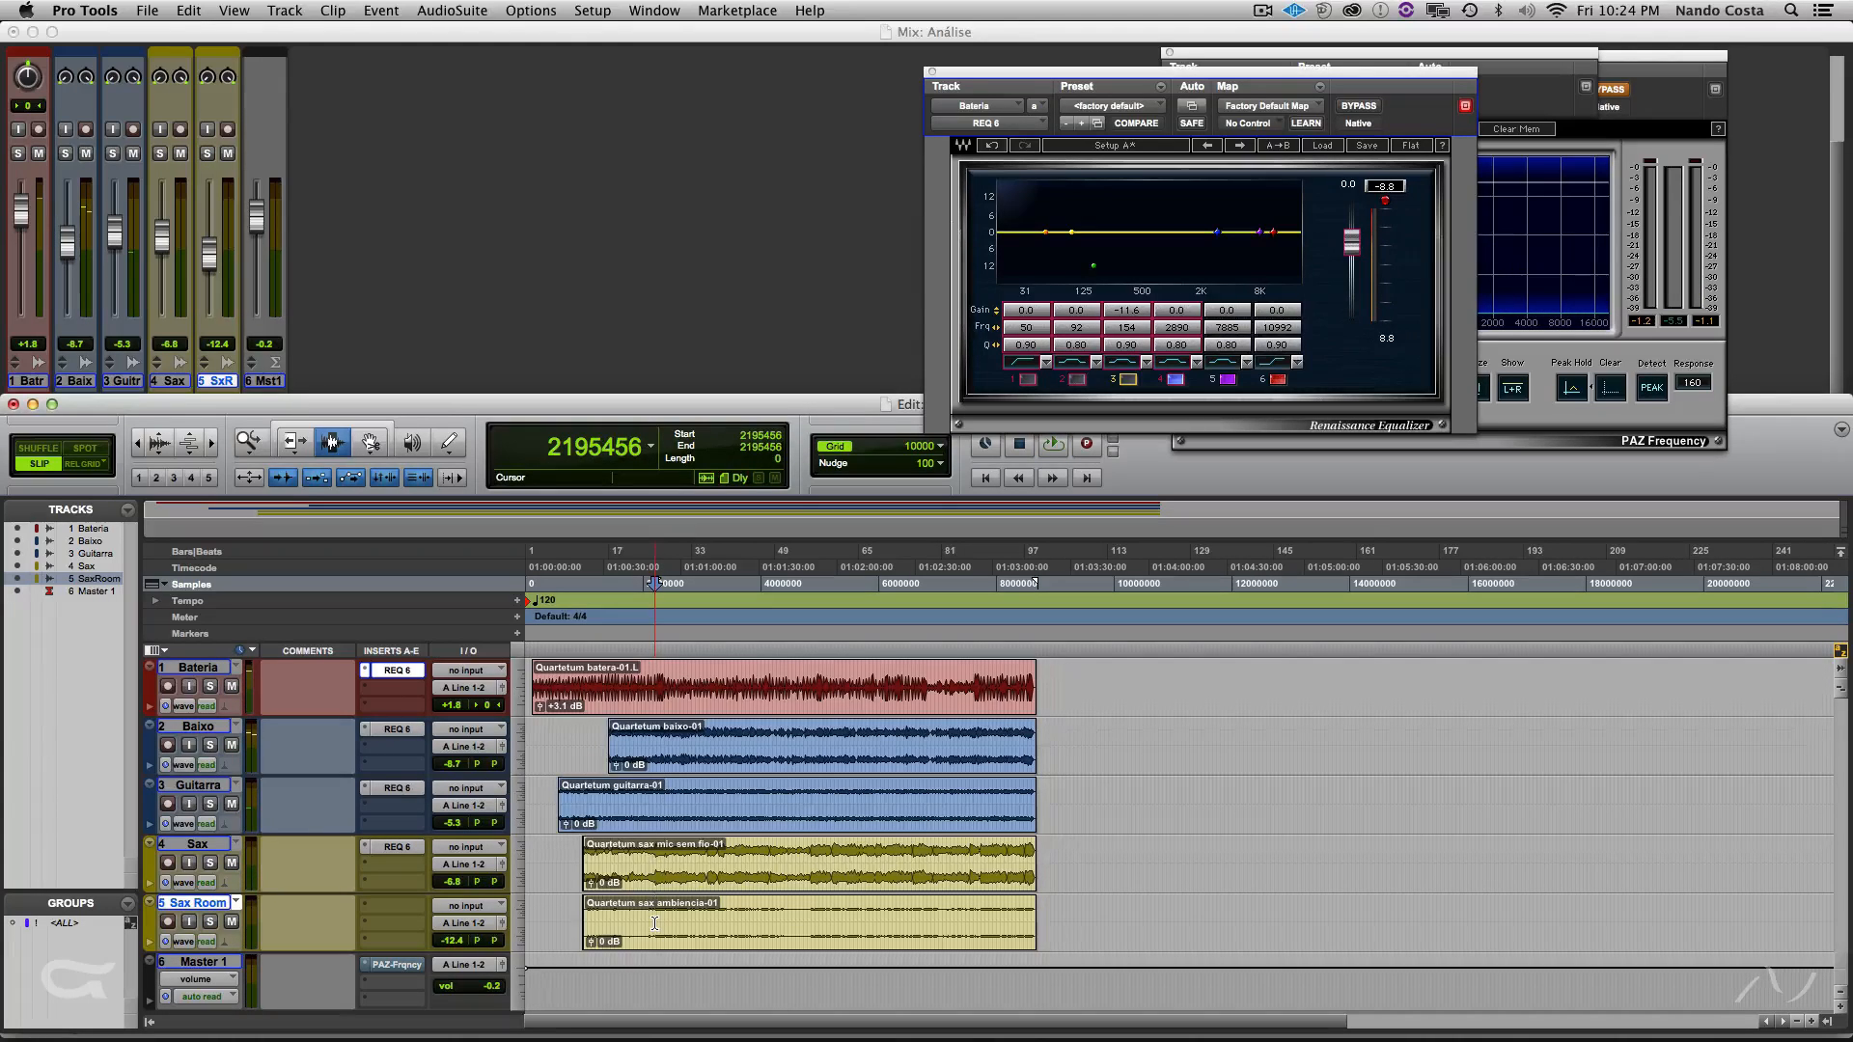
{"action": "key", "text": "space"}
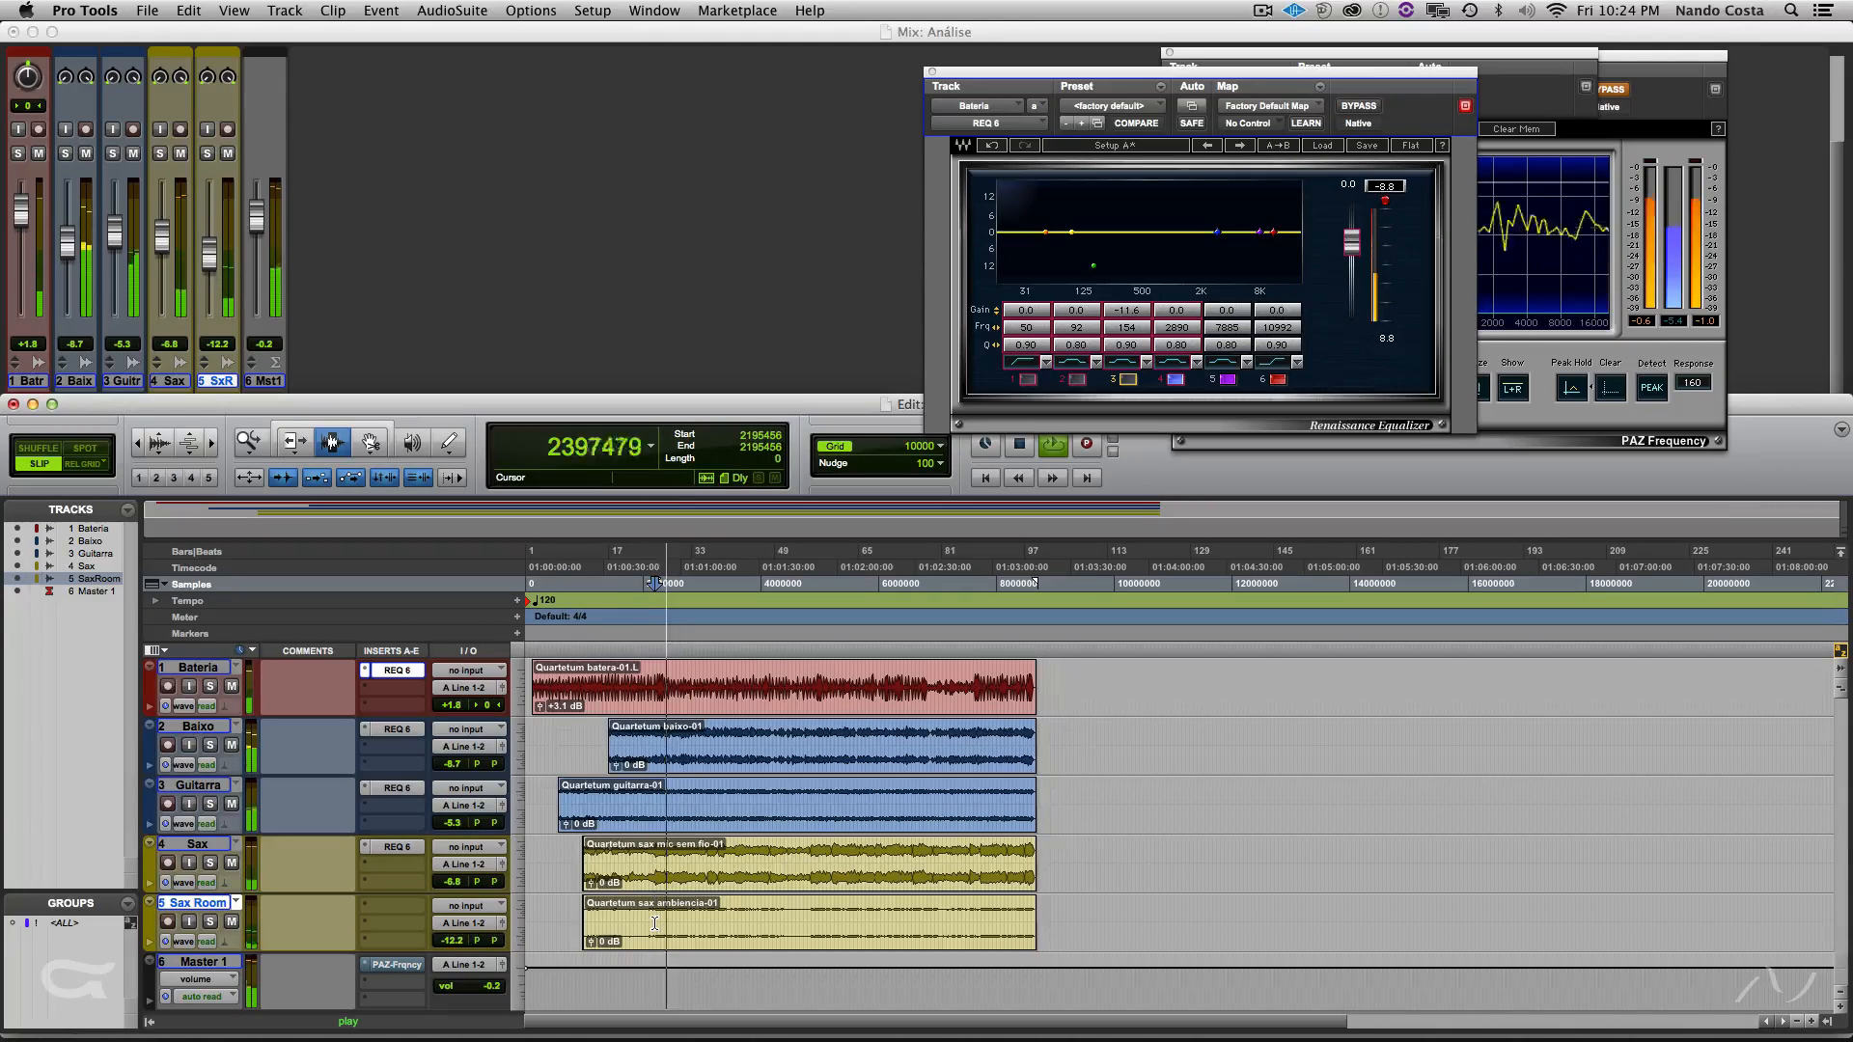
{"action": "key", "text": "space"}
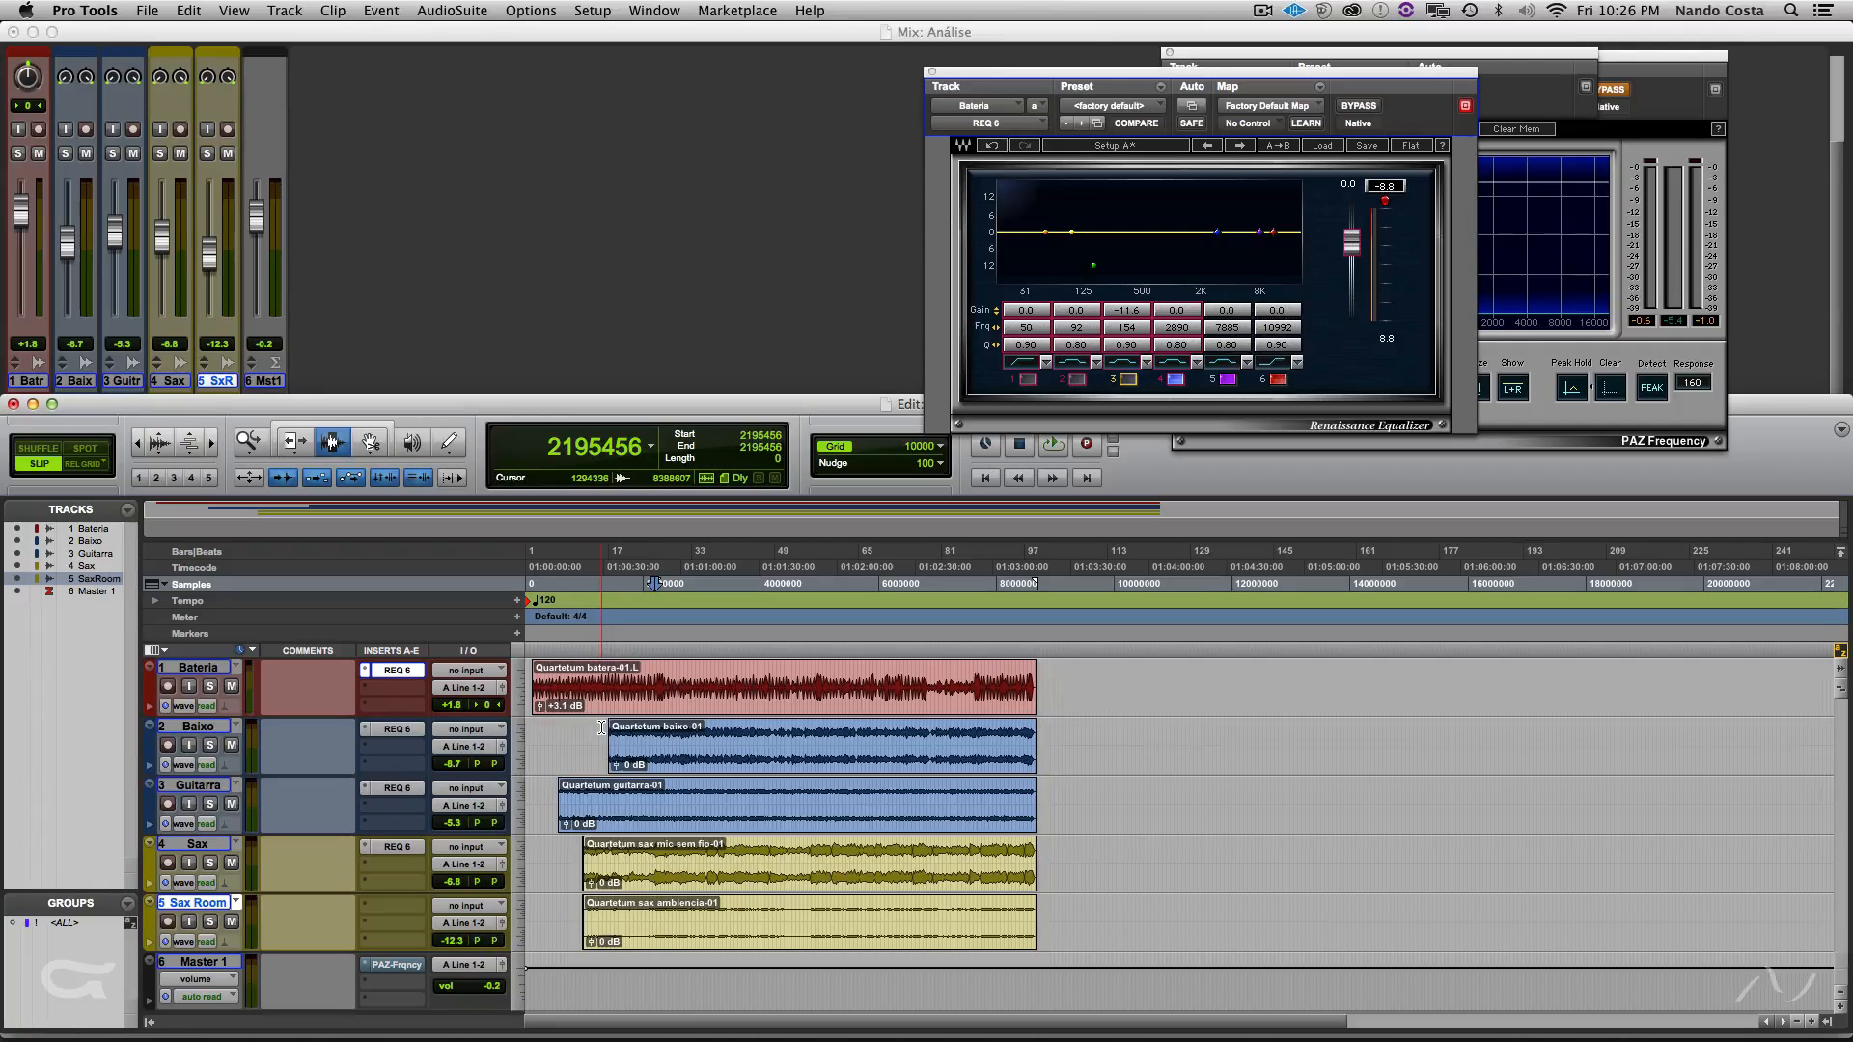
- Play the mix from sample 114688 at the start of the Bateria clip
{"action": "left_click", "coordinate": [540, 678]}
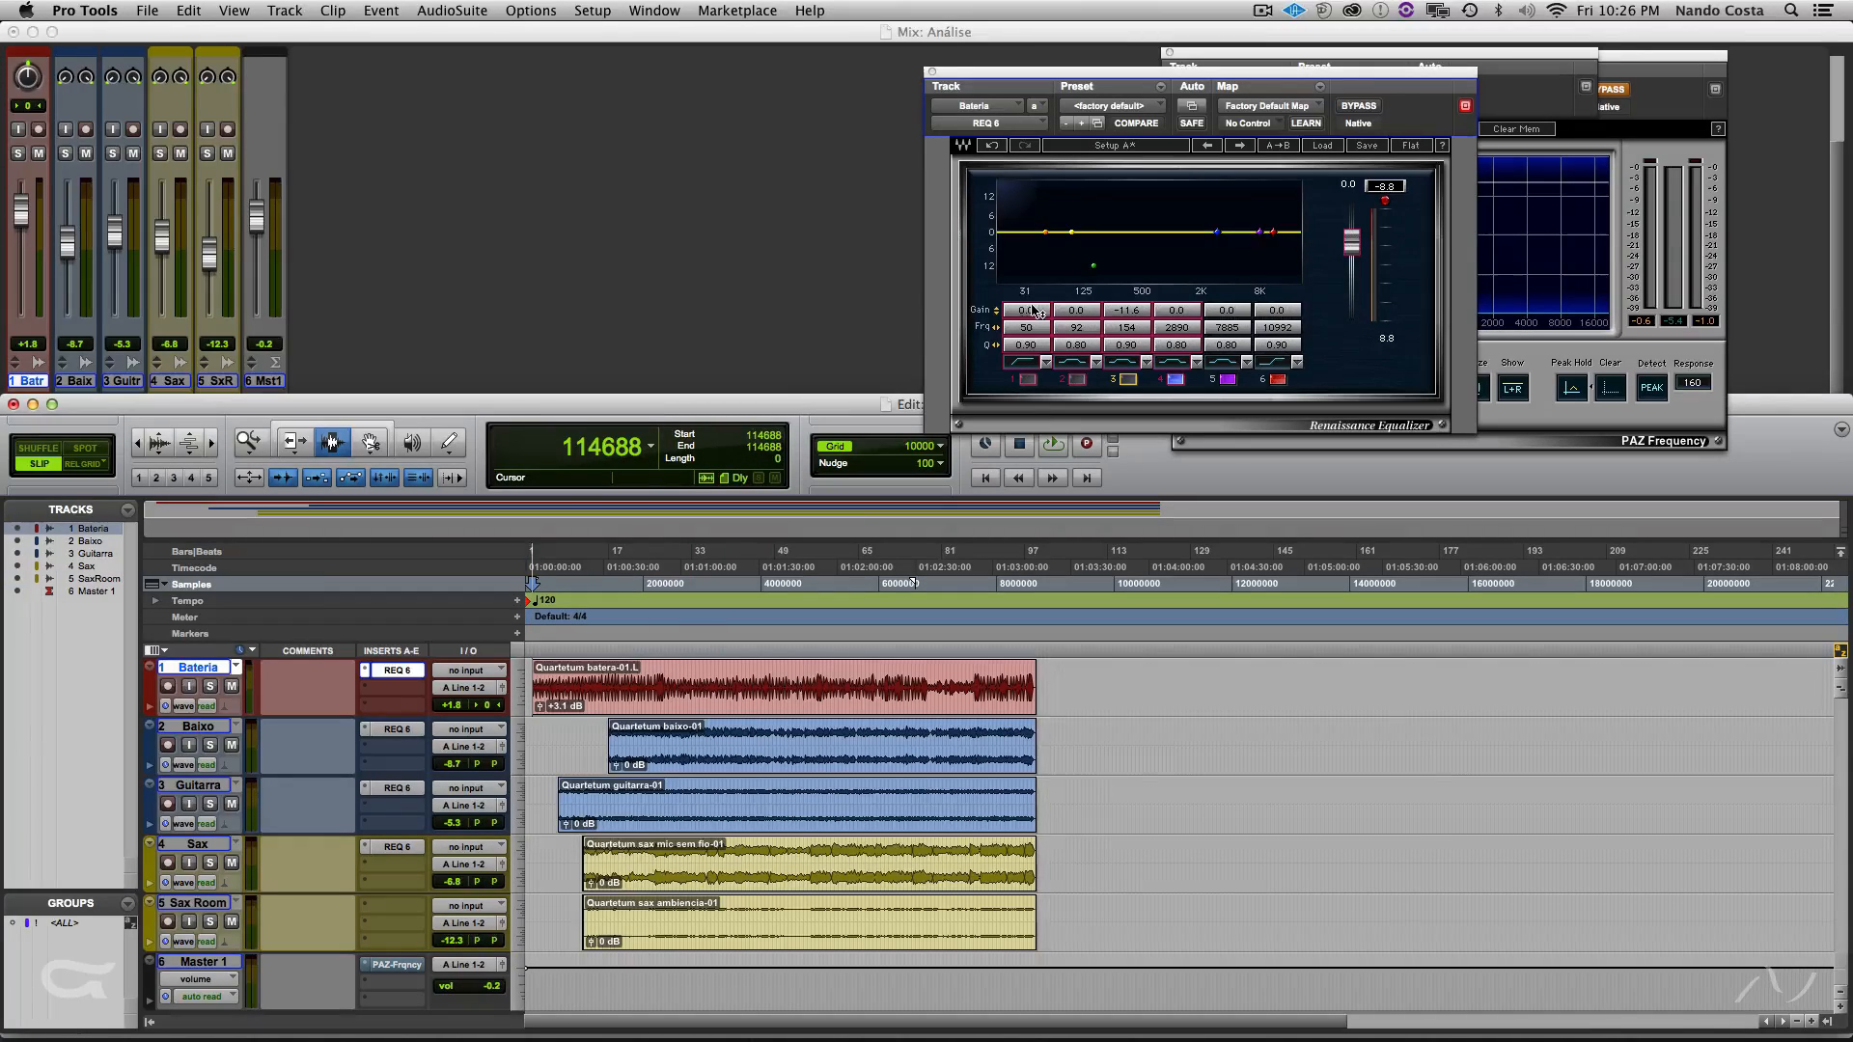
{"action": "key", "text": "space"}
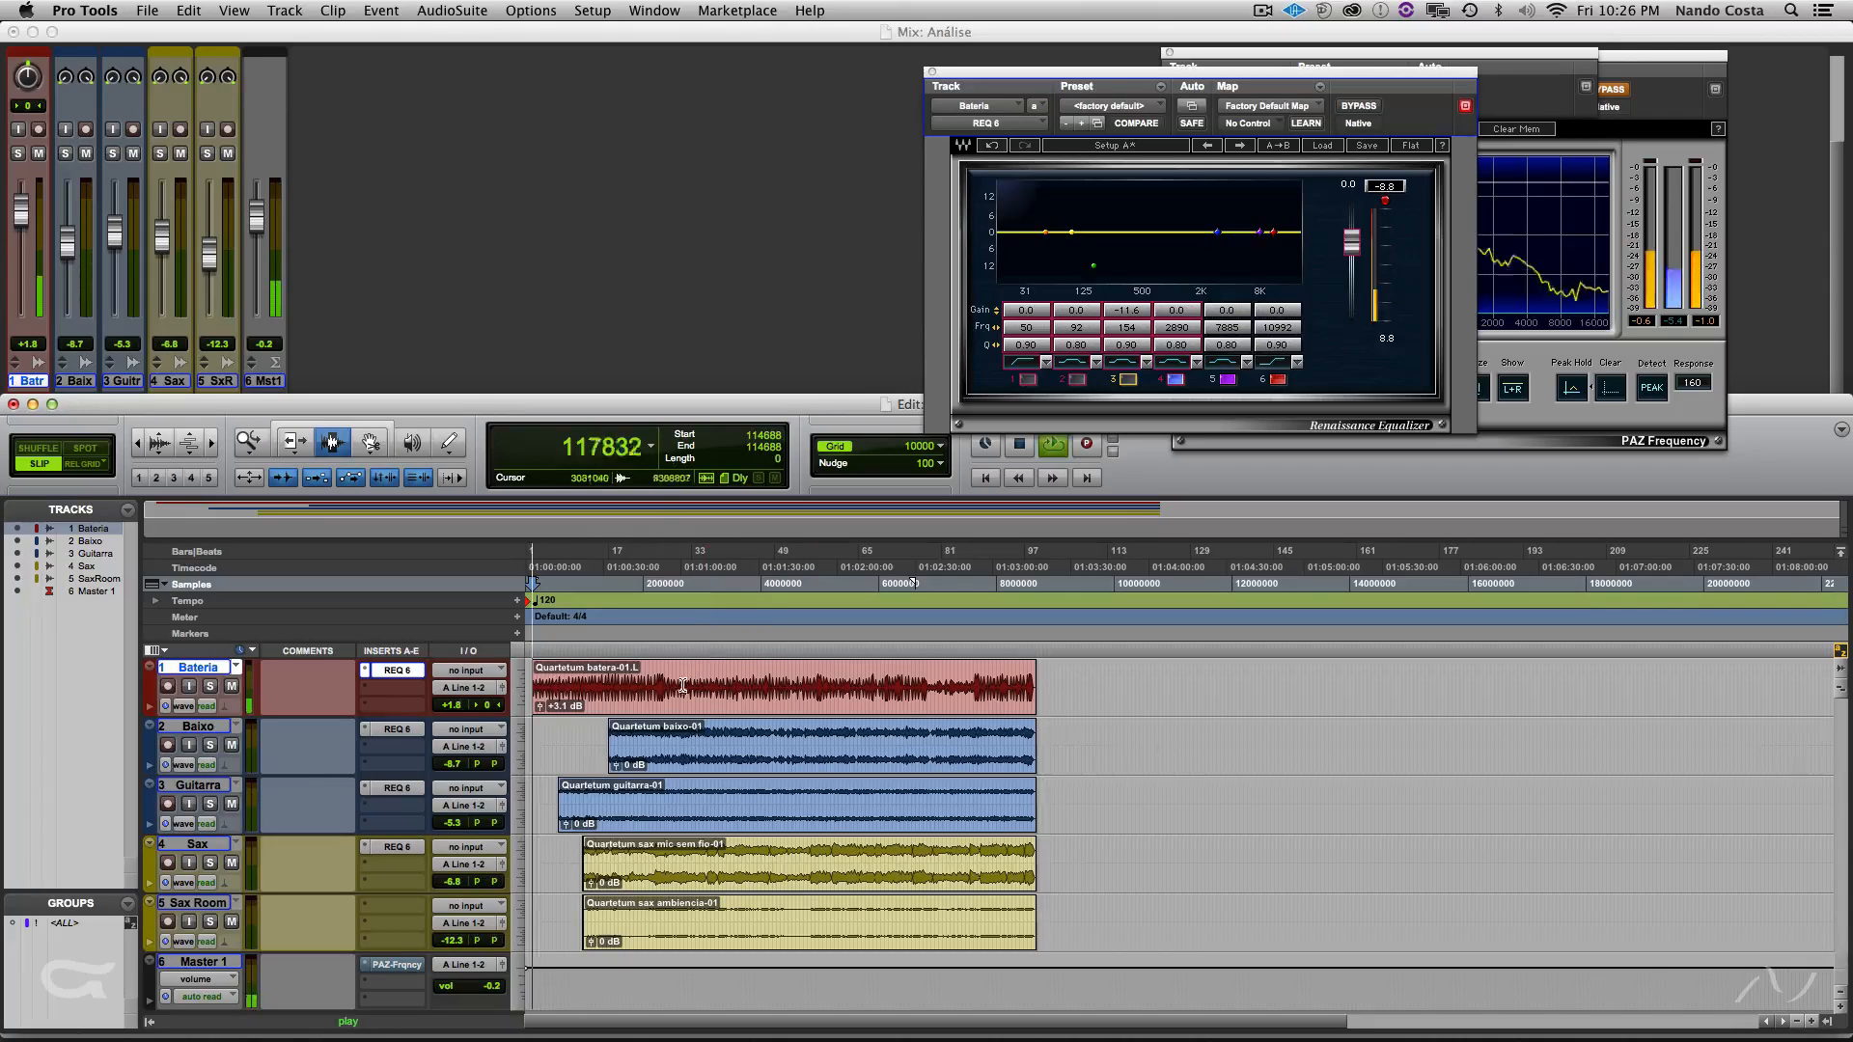
{"action": "key", "text": "space"}
- Play from sample 1589248 and enable Bateria's REQ 6 band 3, adjusting it to a -0.9 dB gain at 191 Hz
{"action": "left_click", "coordinate": [619, 730]}
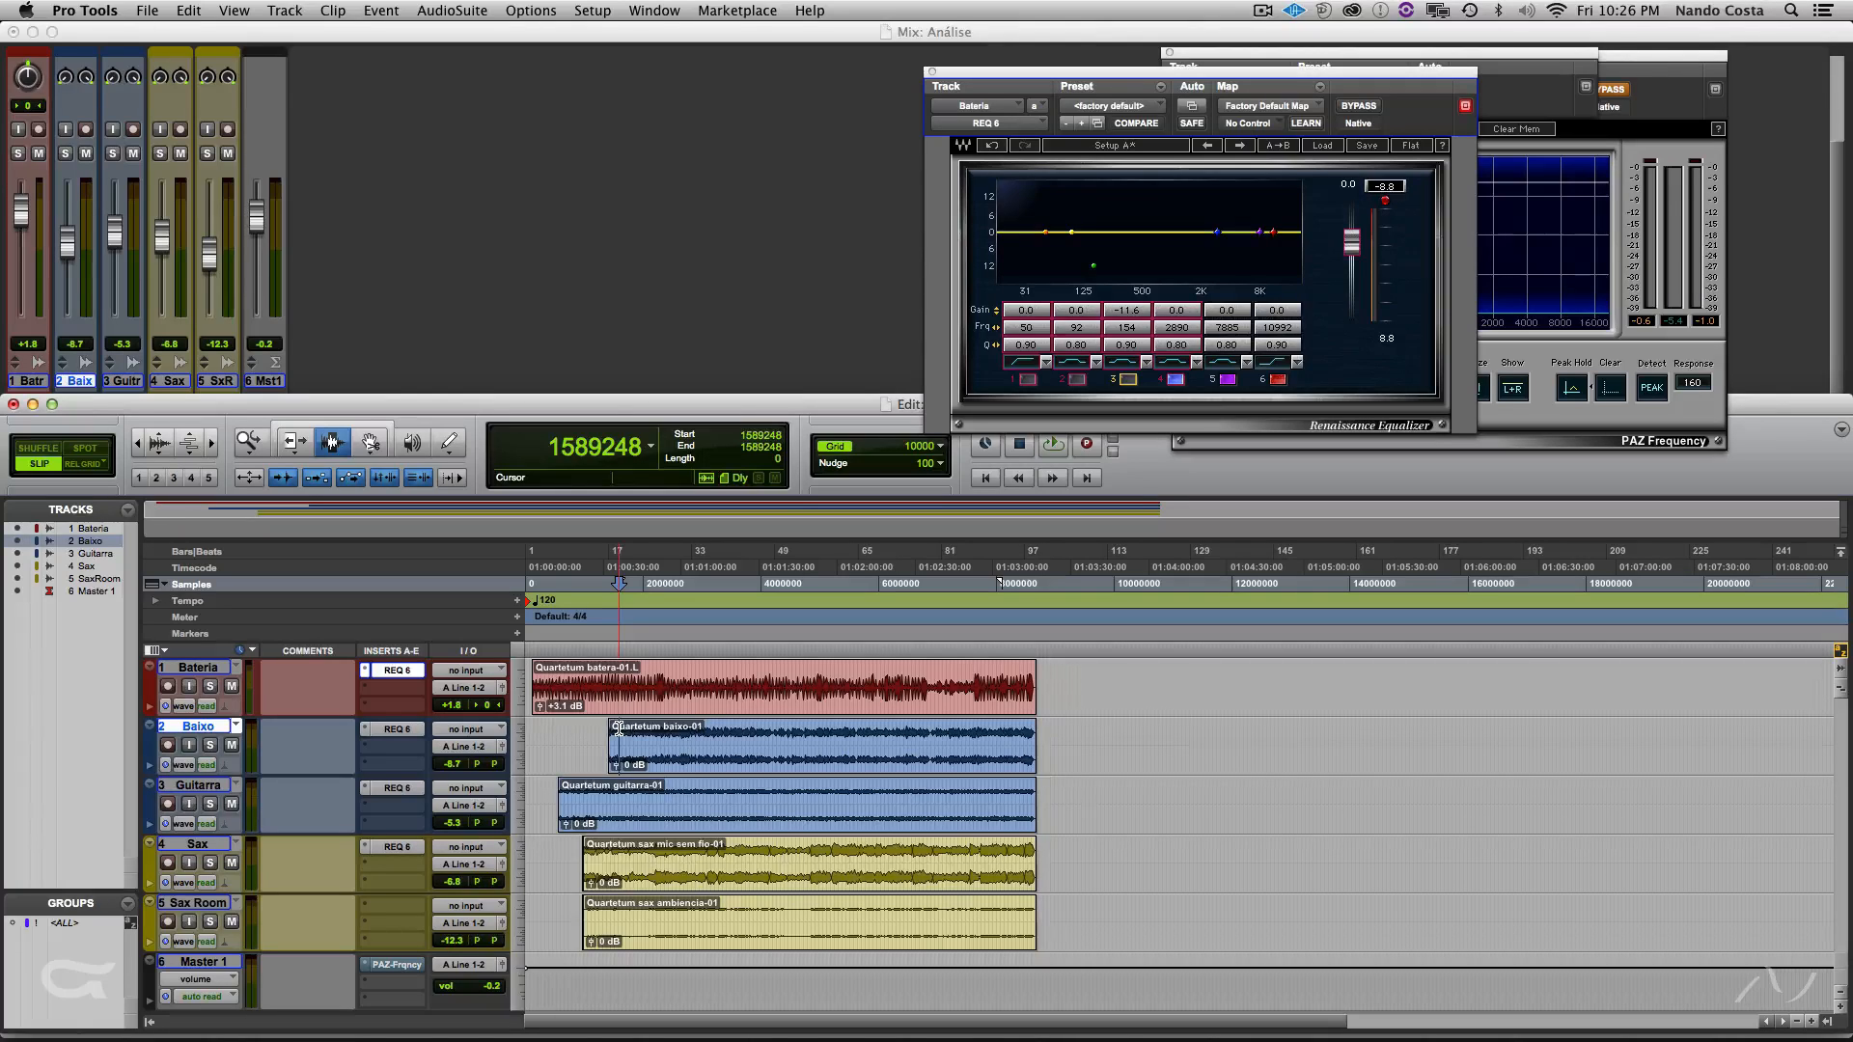
{"action": "key", "text": "space"}
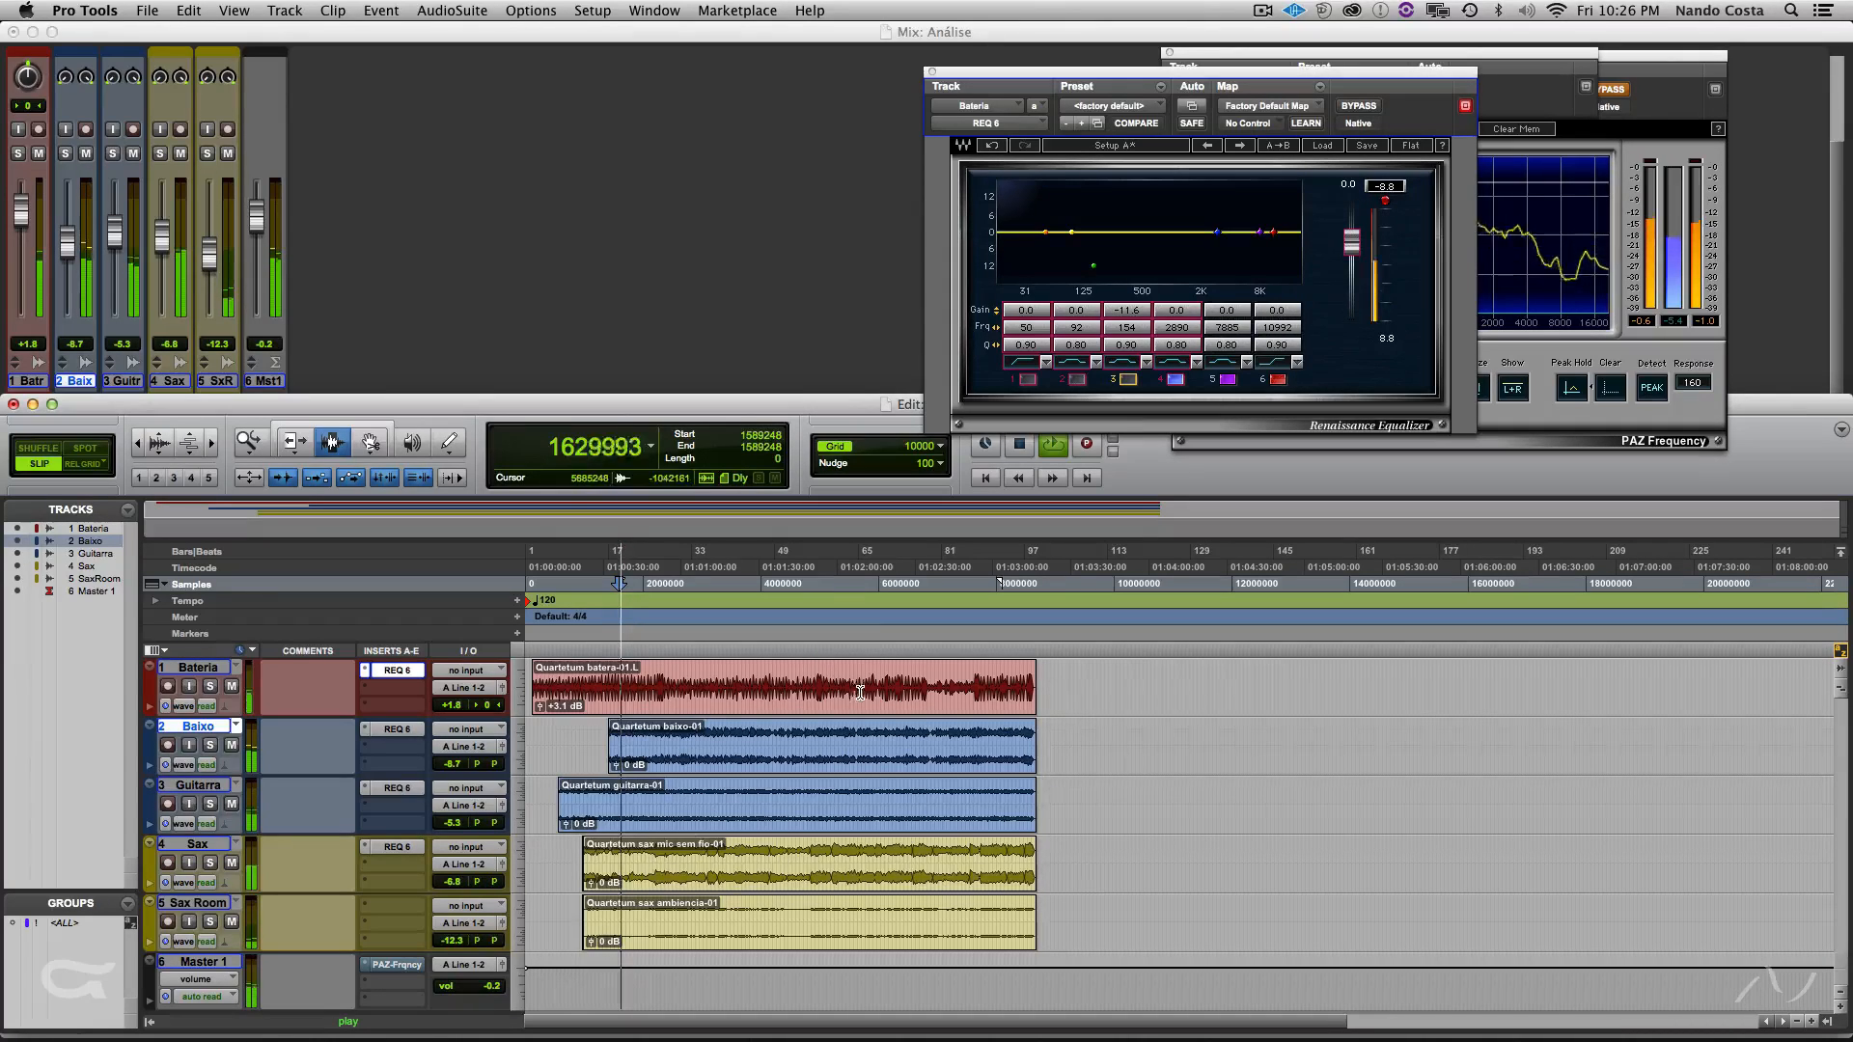
{"action": "left_click", "coordinate": [1127, 379]}
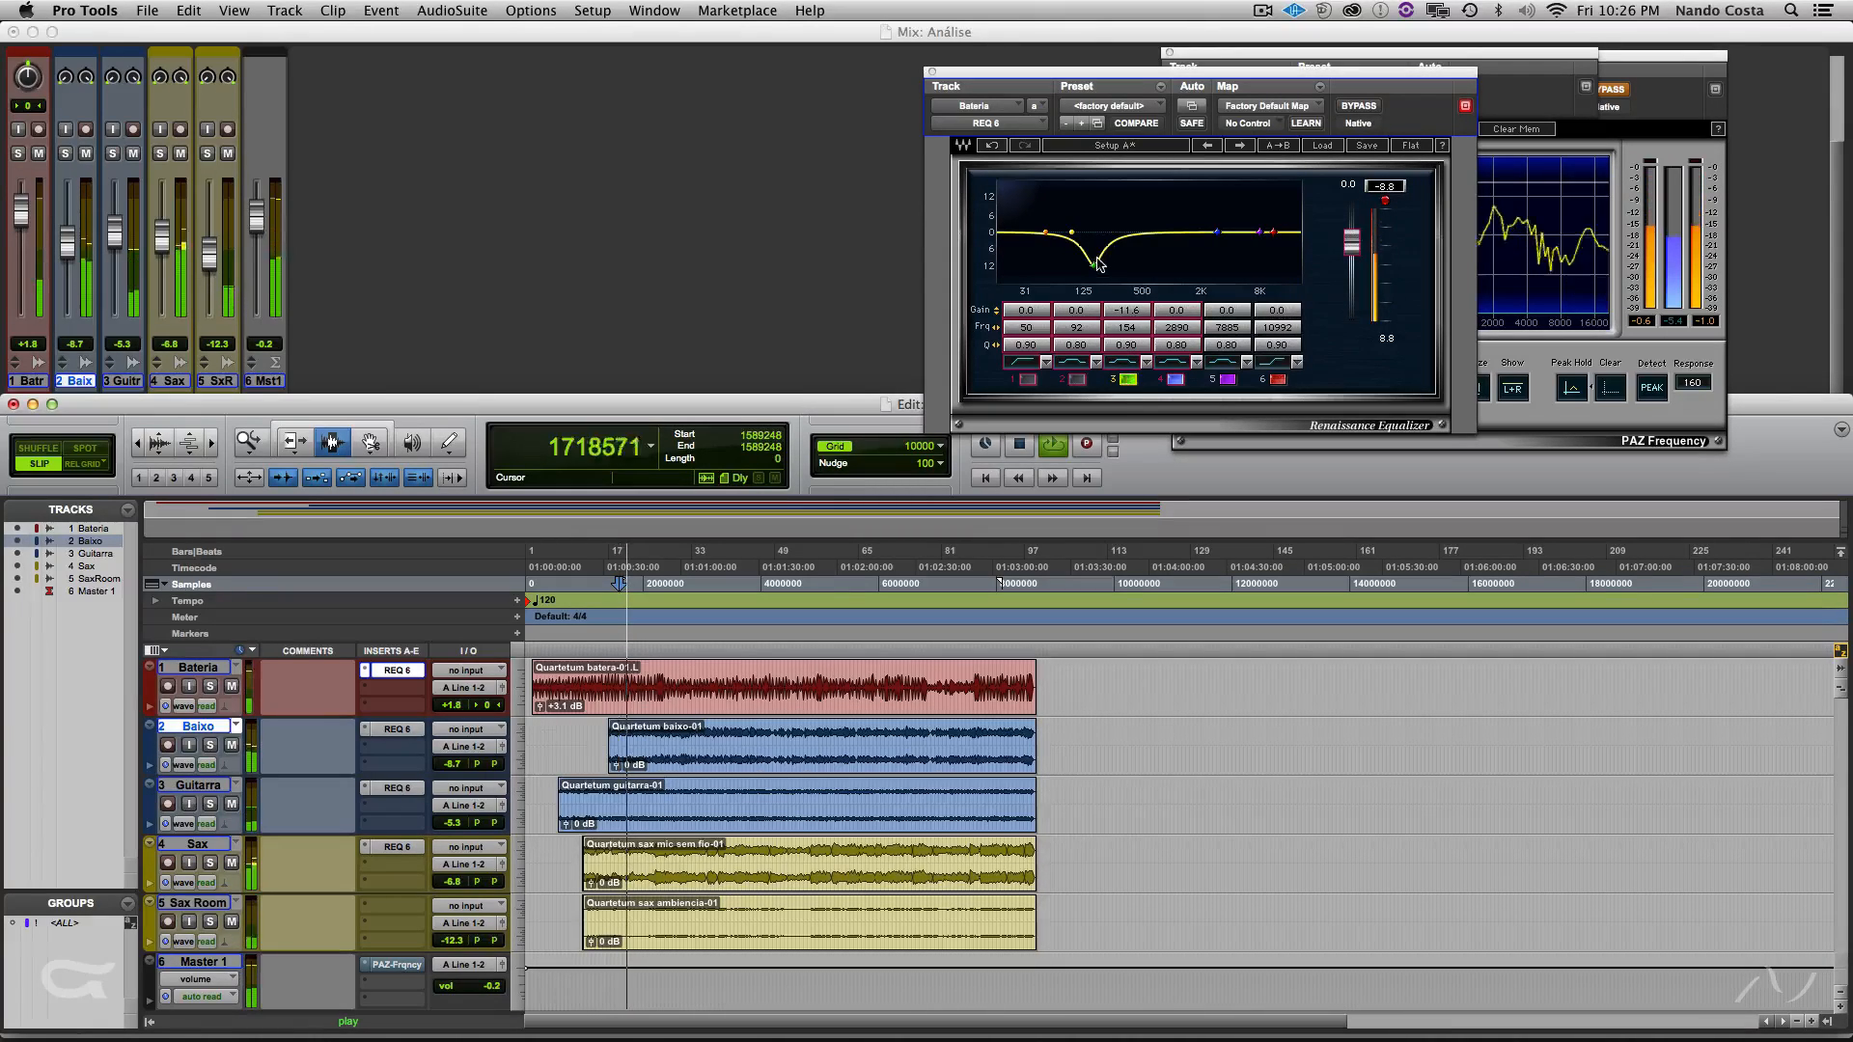
{"action": "mouse_move", "coordinate": [1096, 266]}
{"action": "left_mouse_down"}
{"action": "mouse_move", "coordinate": [1108, 202]}
{"action": "mouse_move", "coordinate": [1103, 234]}
{"action": "left_mouse_up"}
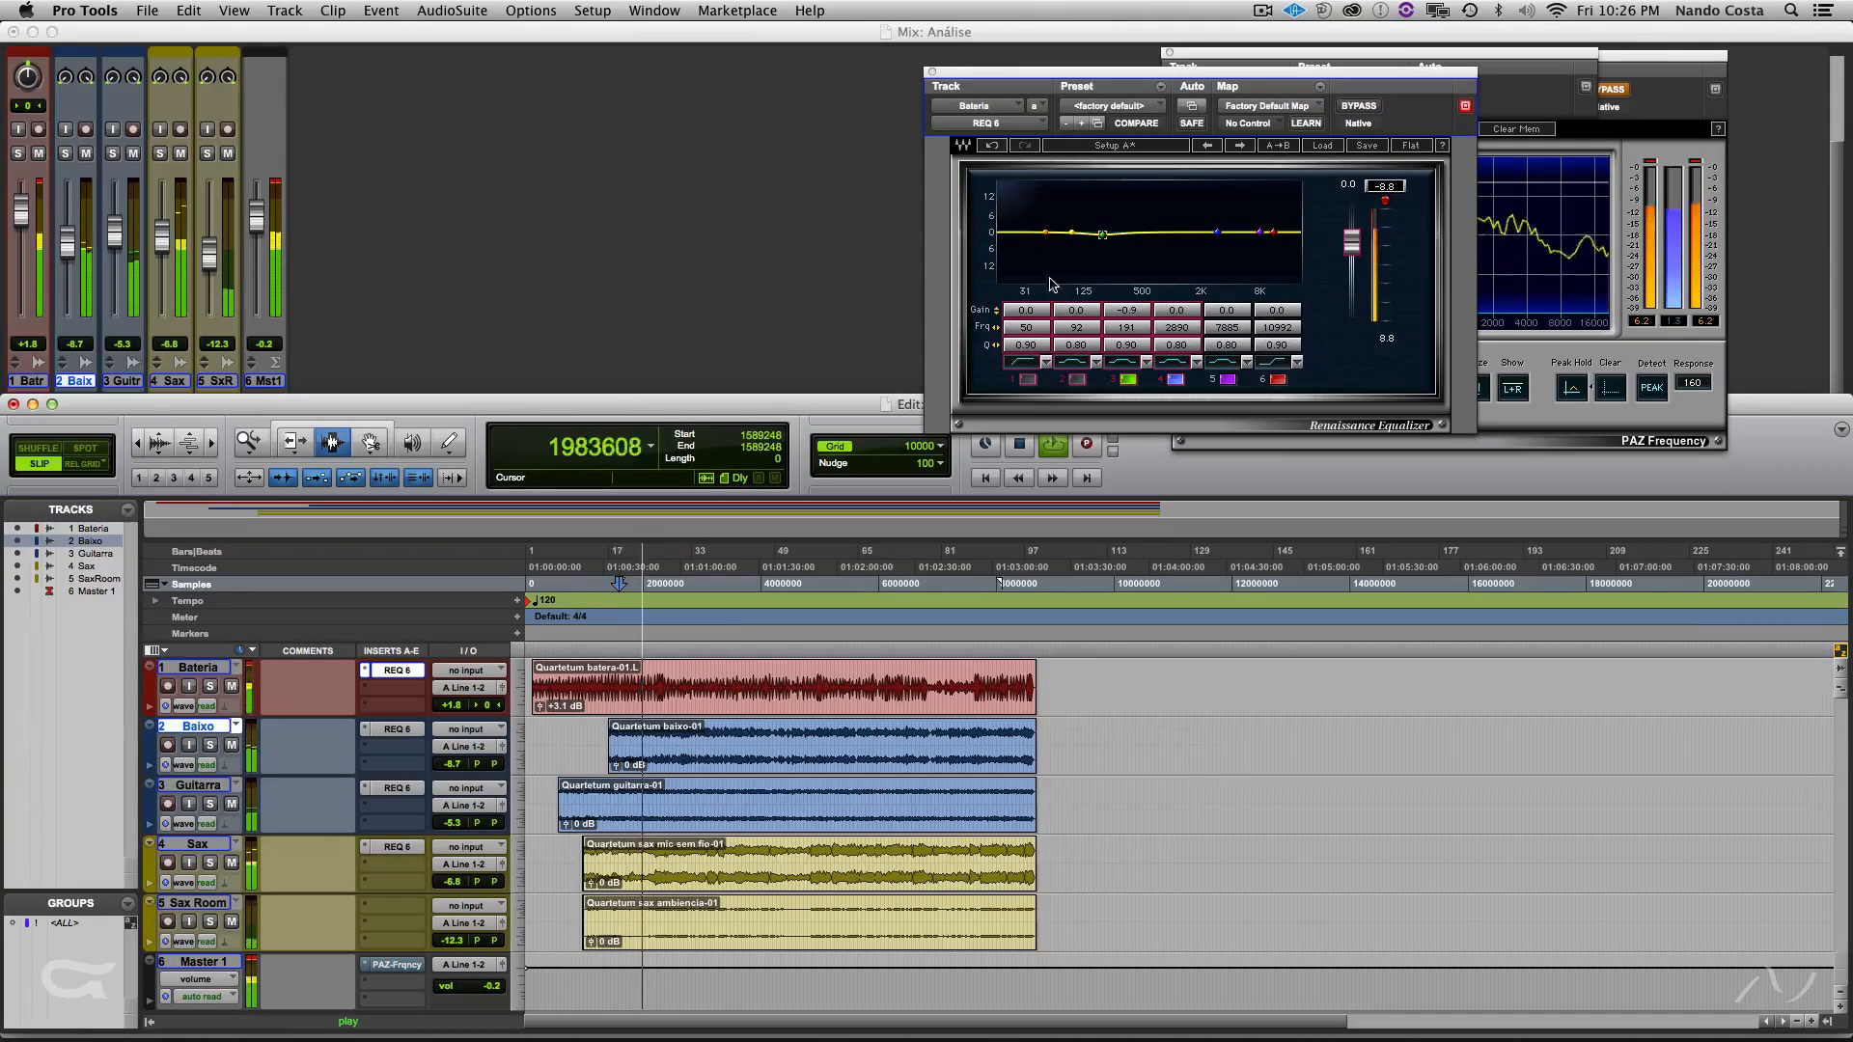
- Enable Bateria's band 1 low cut at 38 Hz and band 6 high cut at 11901 Hz while listening, and stop playback
{"action": "left_click", "coordinate": [1028, 379]}
{"action": "left_click_drag", "start_coordinate": [1026, 328], "coordinate": [1026, 339]}
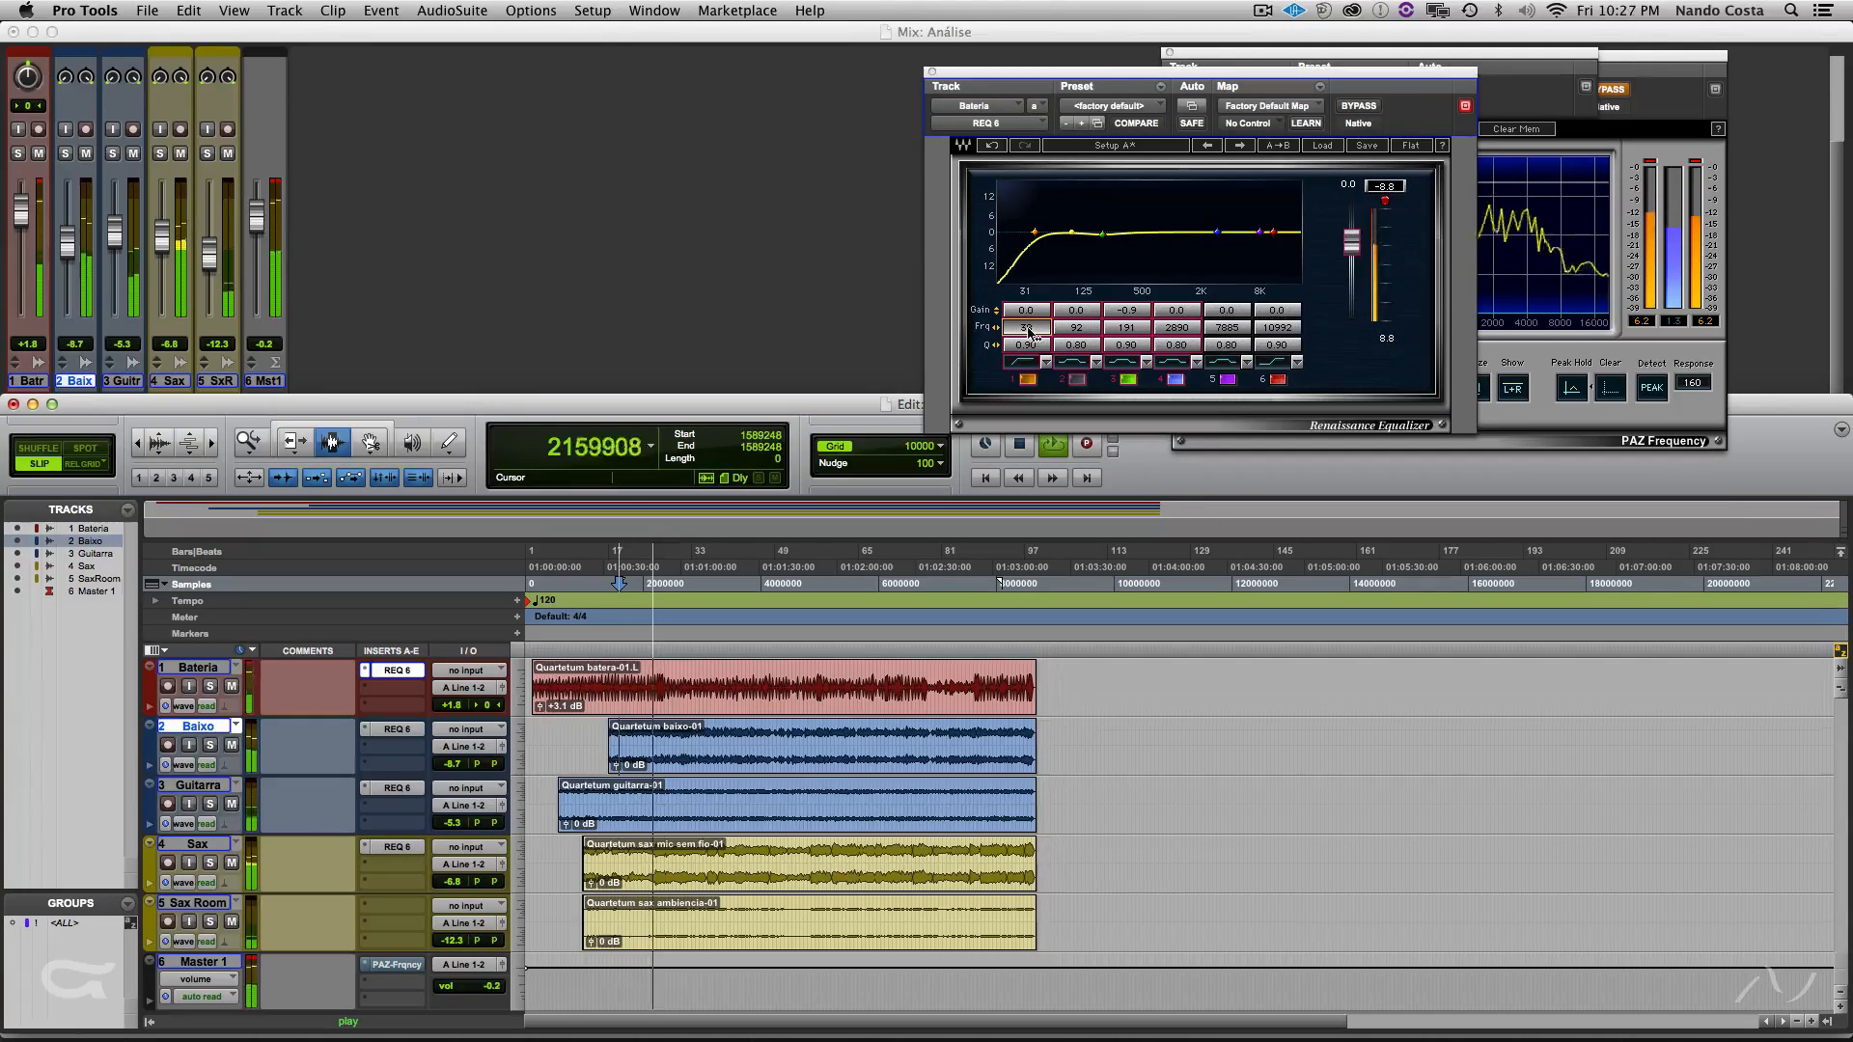
{"action": "left_click", "coordinate": [1275, 363]}
{"action": "left_click_drag", "start_coordinate": [1278, 328], "coordinate": [1293, 333]}
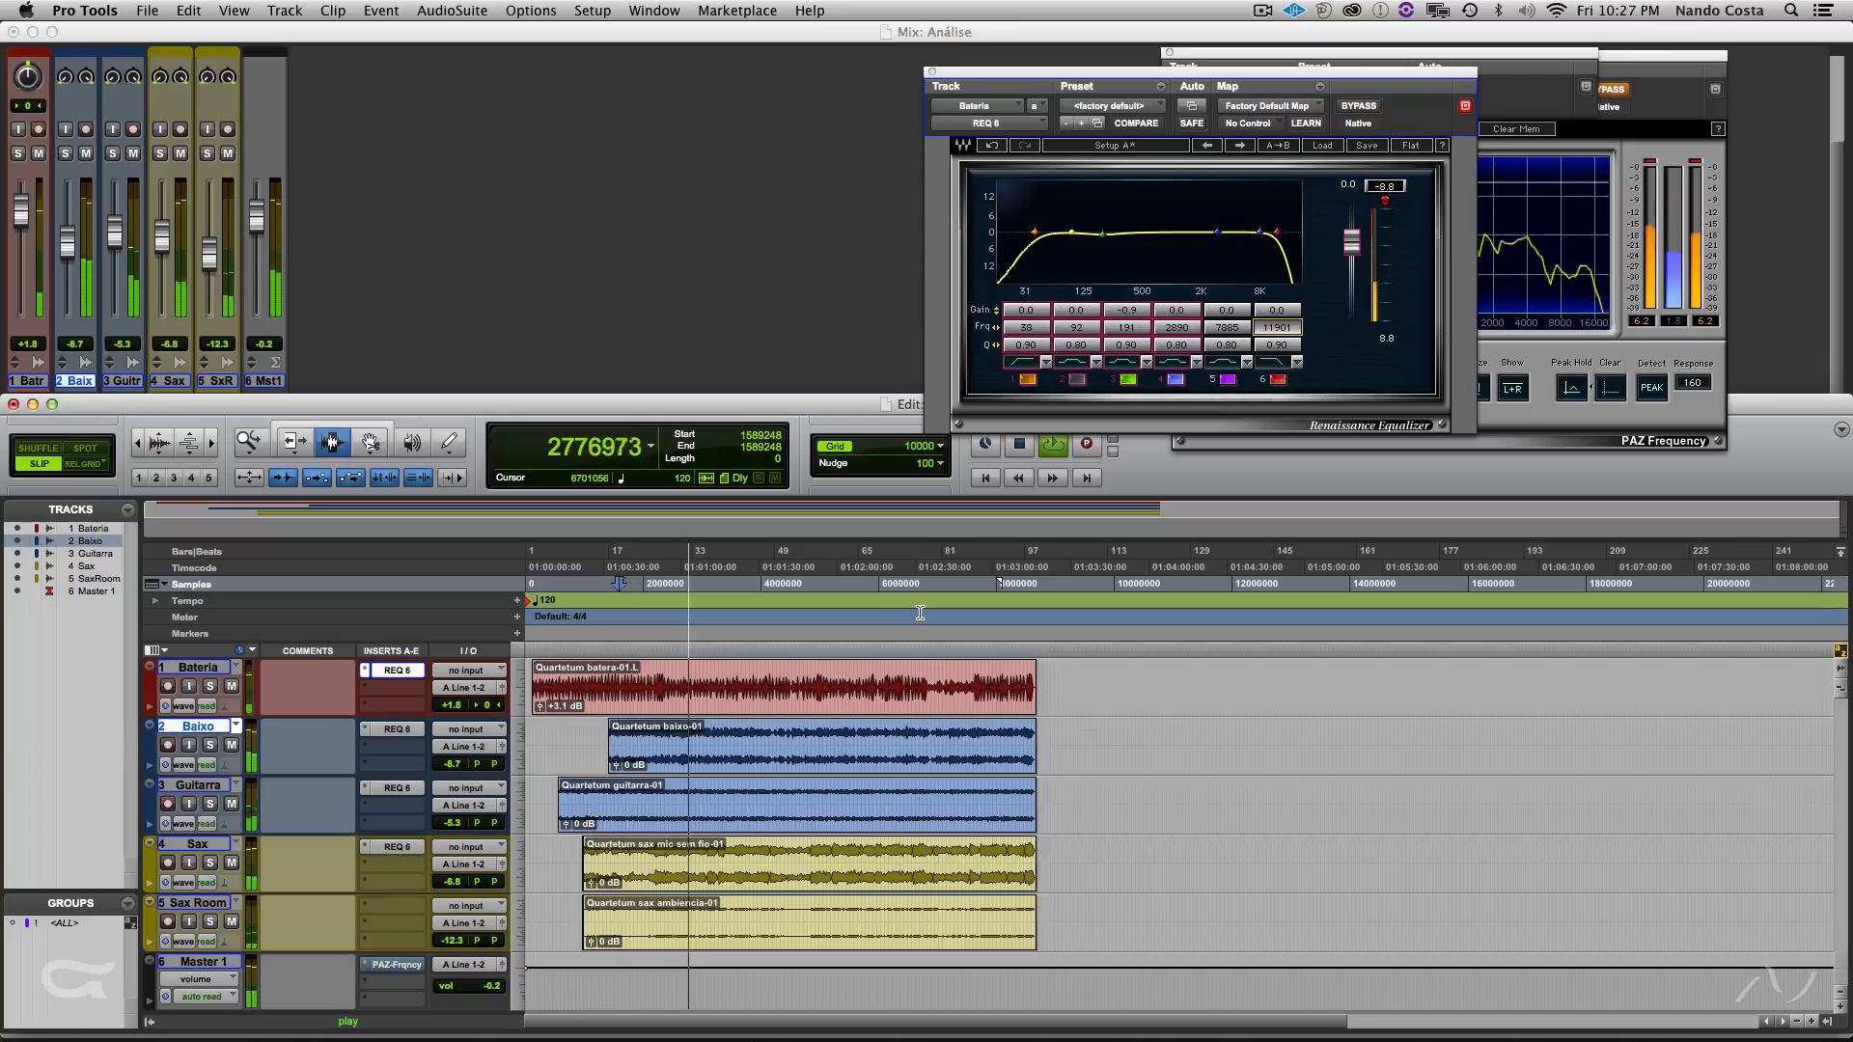
{"action": "key", "text": "space"}
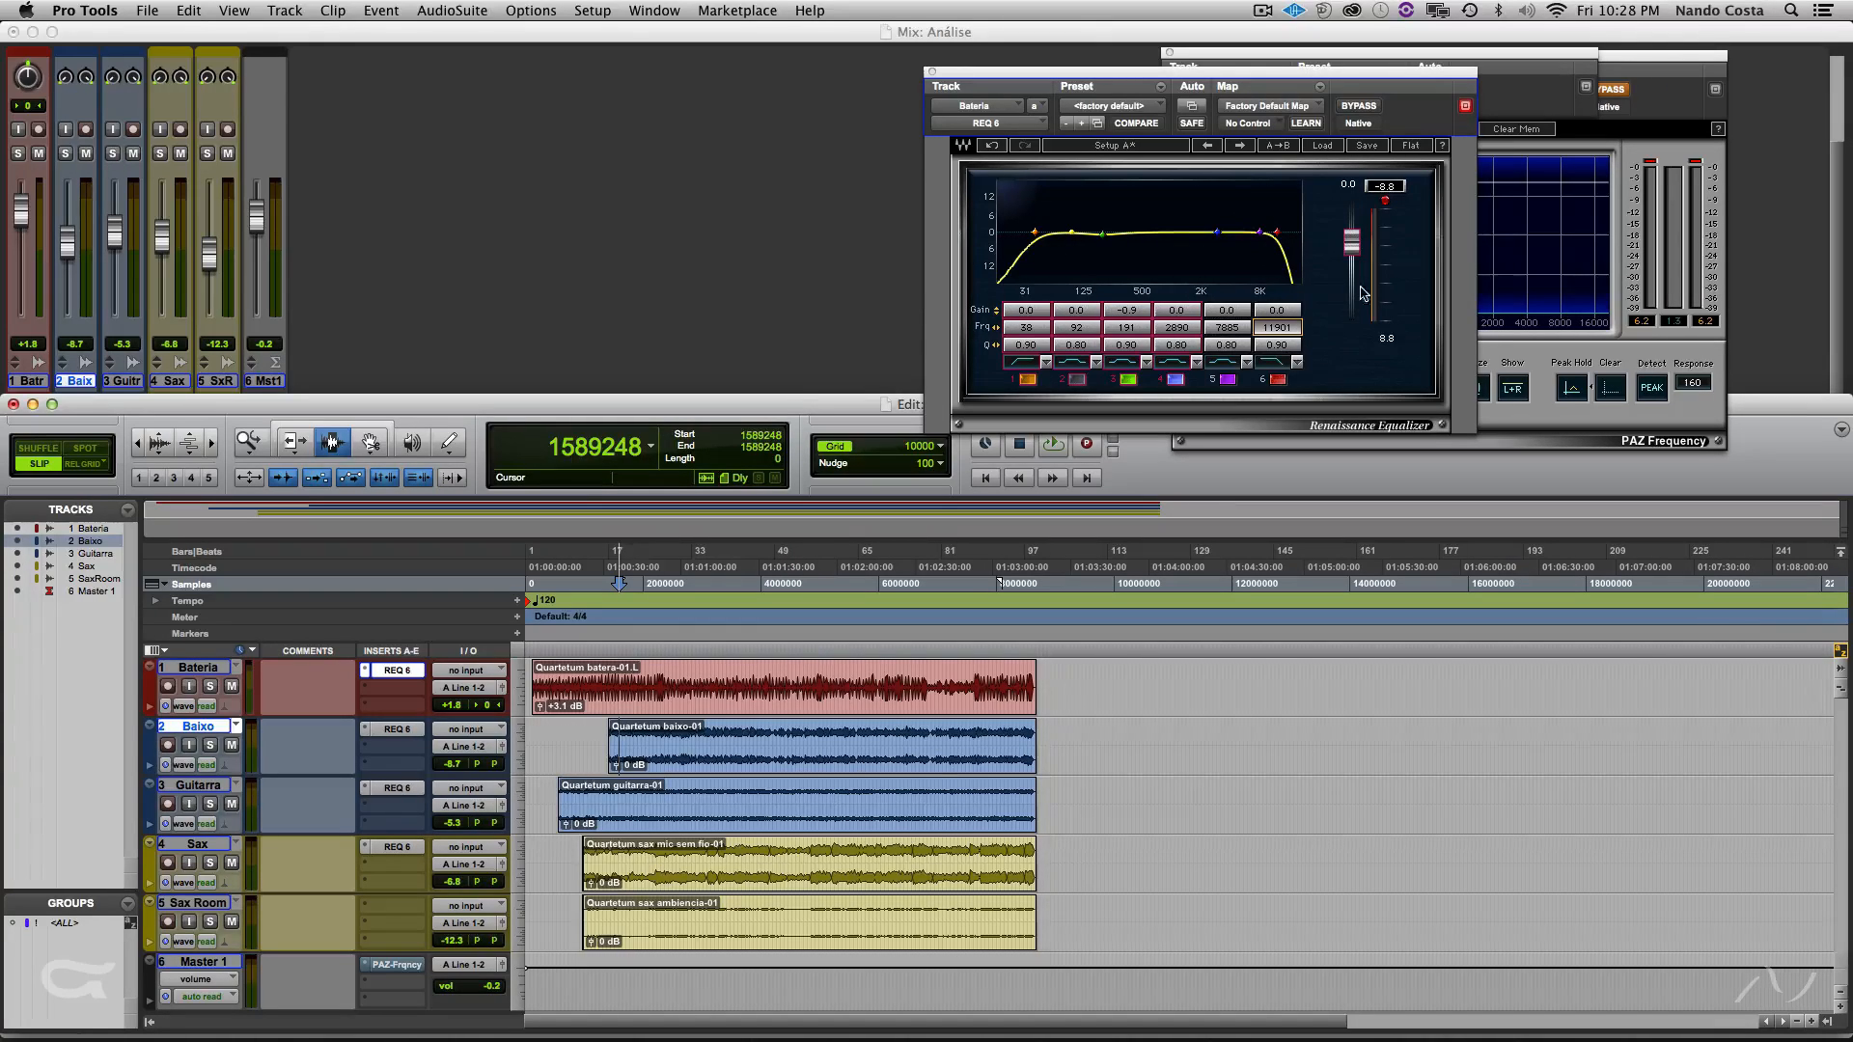
- Switch off Bateria's REQ 6 band 6 high cut and play the mix from sample 950272
{"action": "left_click", "coordinate": [1275, 380]}
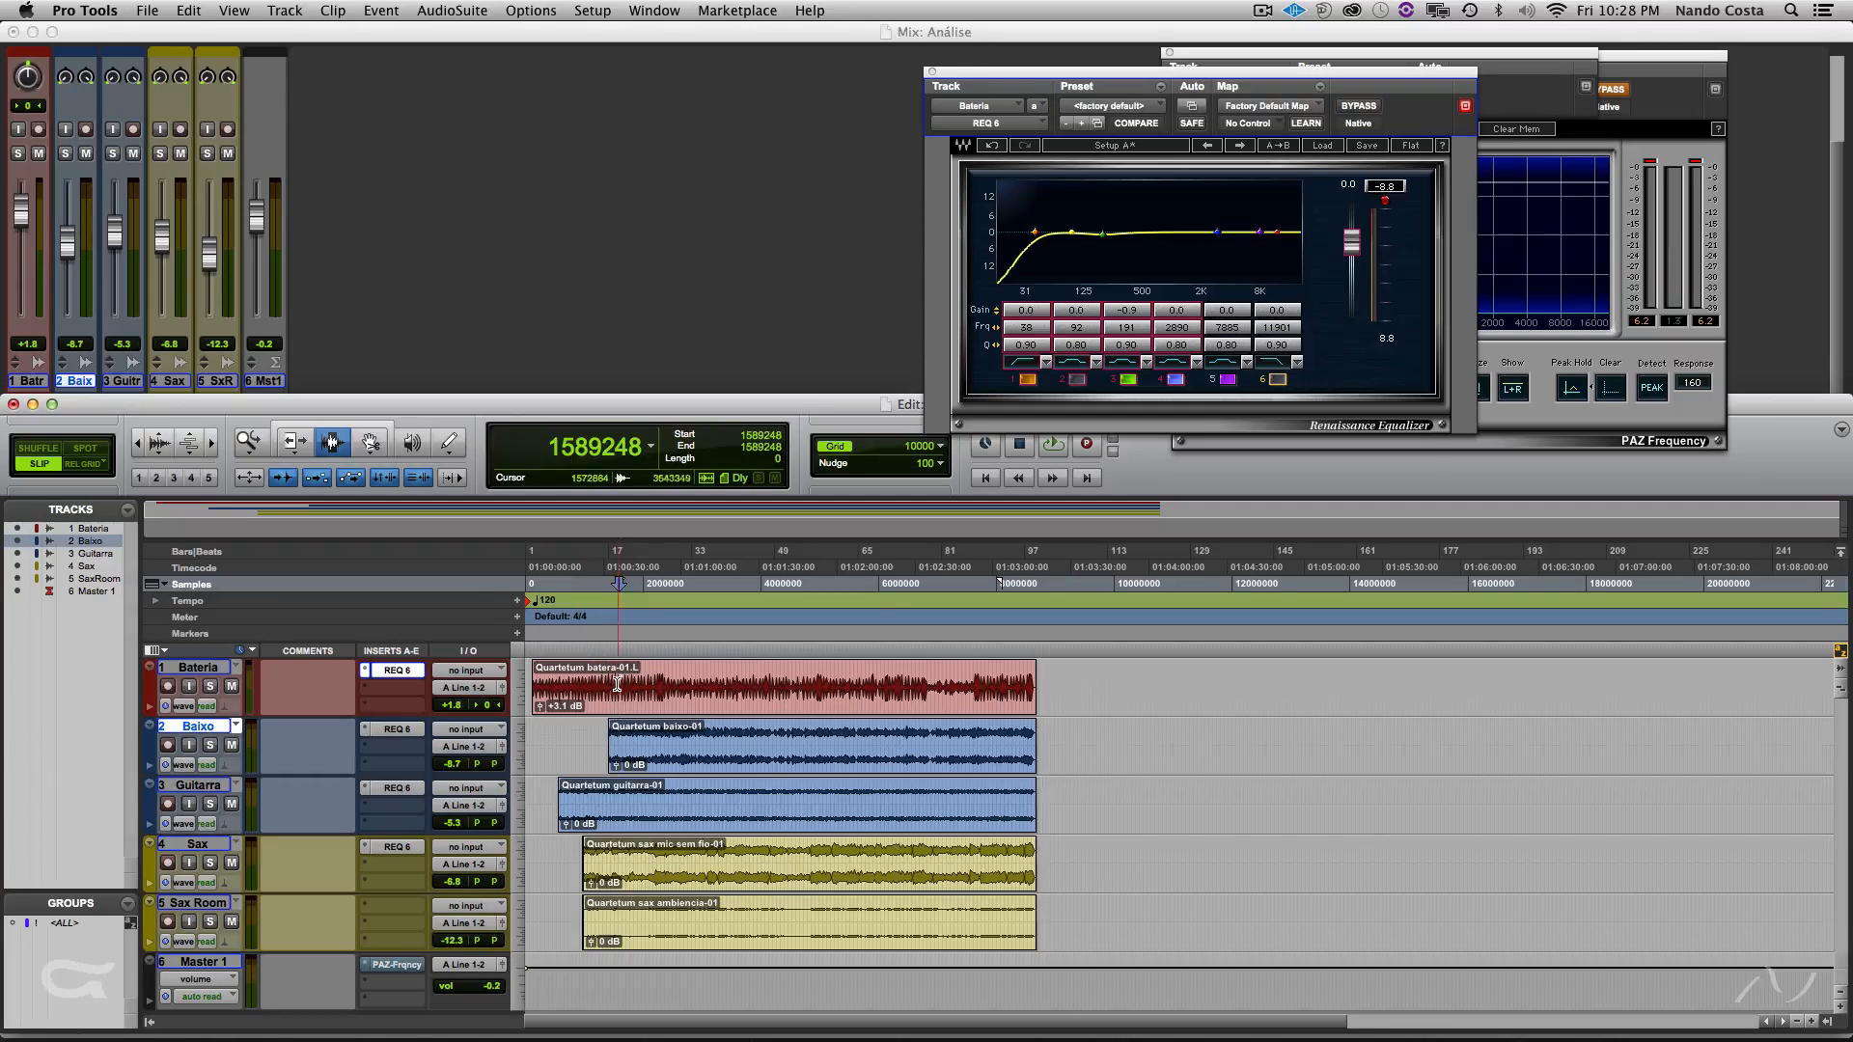
{"action": "left_click", "coordinate": [569, 686]}
{"action": "left_click", "coordinate": [582, 684]}
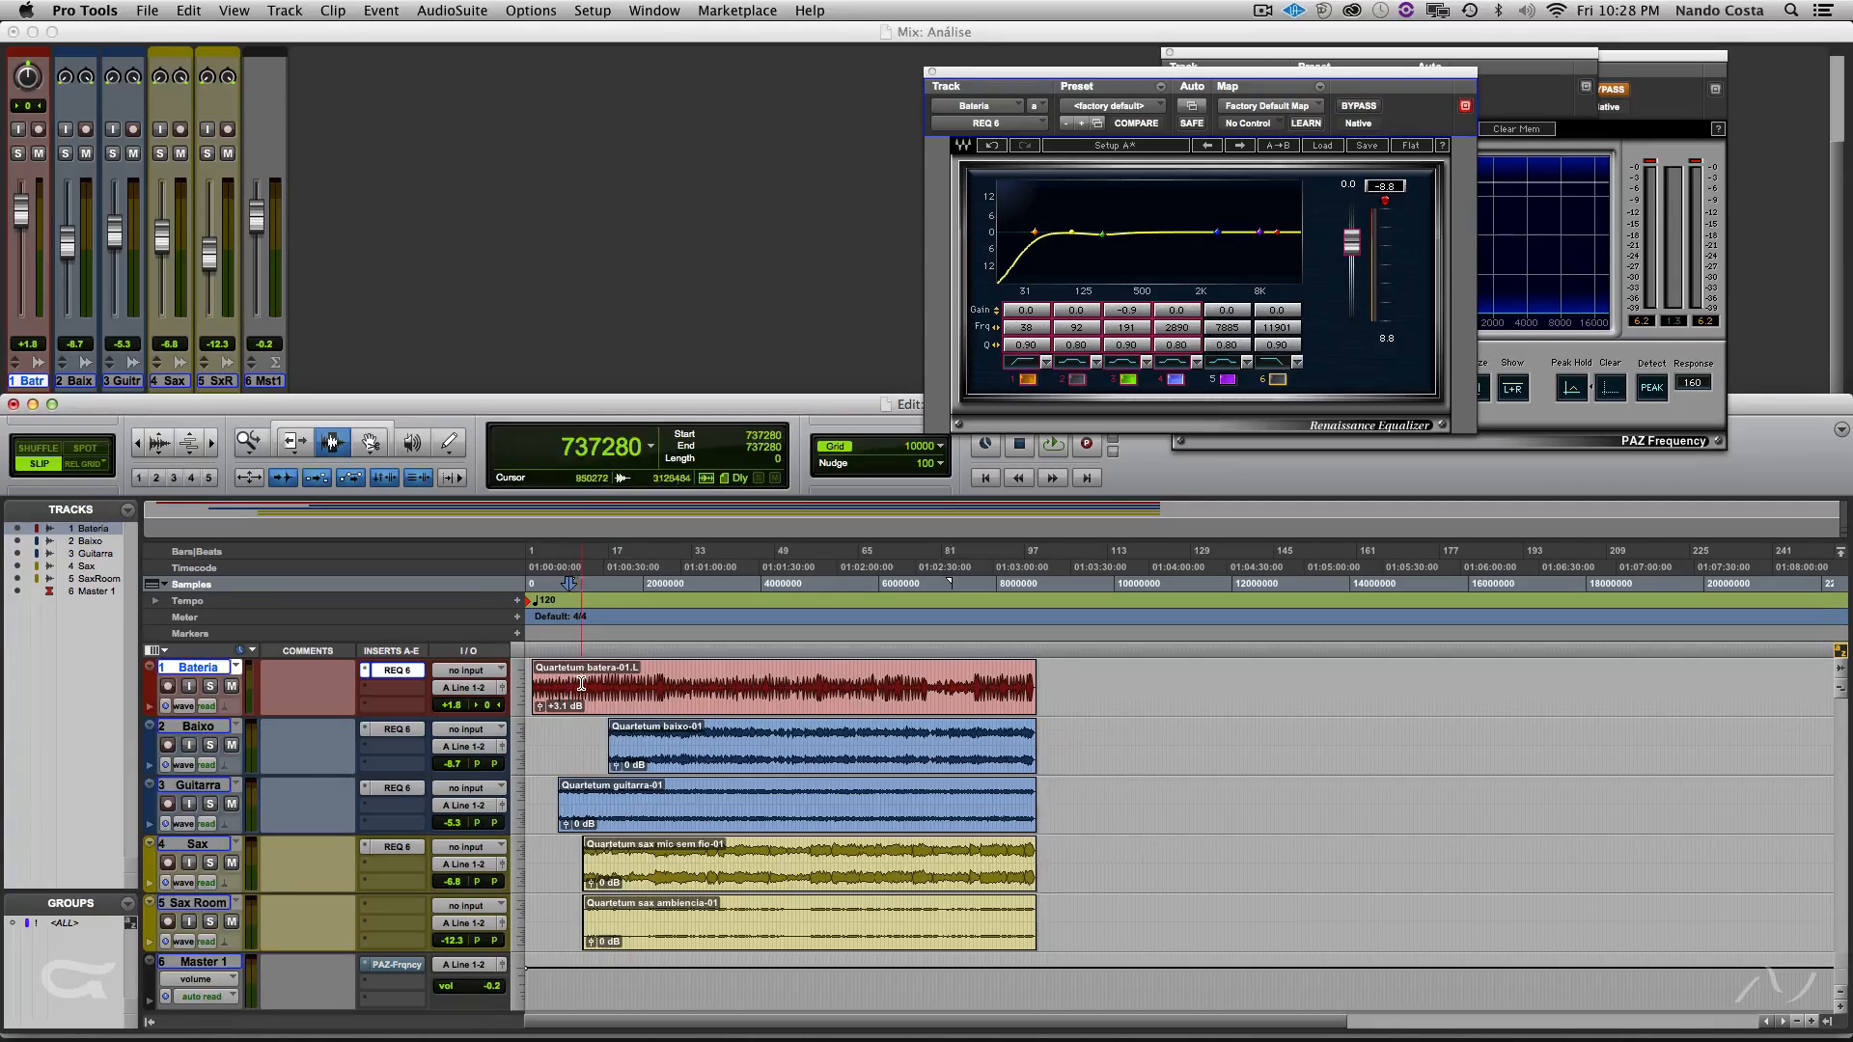
{"action": "key", "text": "space"}
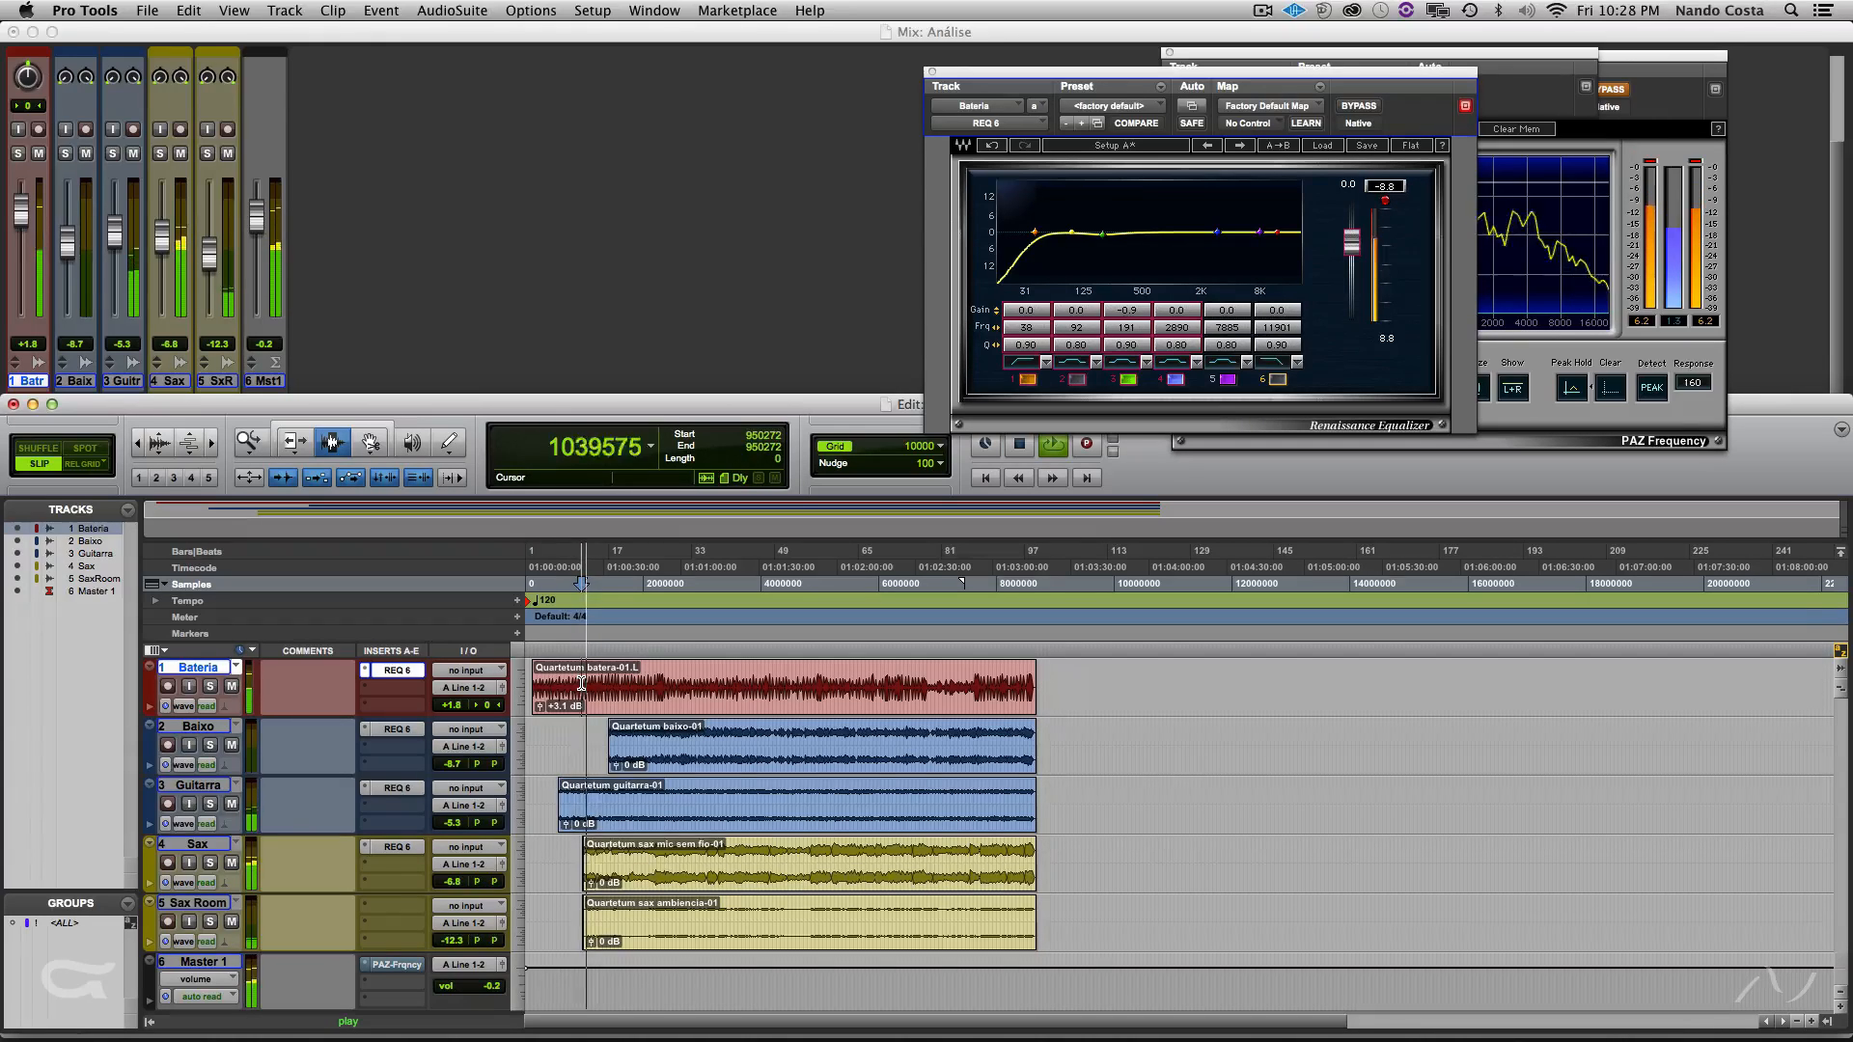
{"action": "key", "text": "space"}
- Play the mix twice from sample 1605632 to hear Bateria without the band 6 high cut
{"action": "left_click", "coordinate": [618, 685]}
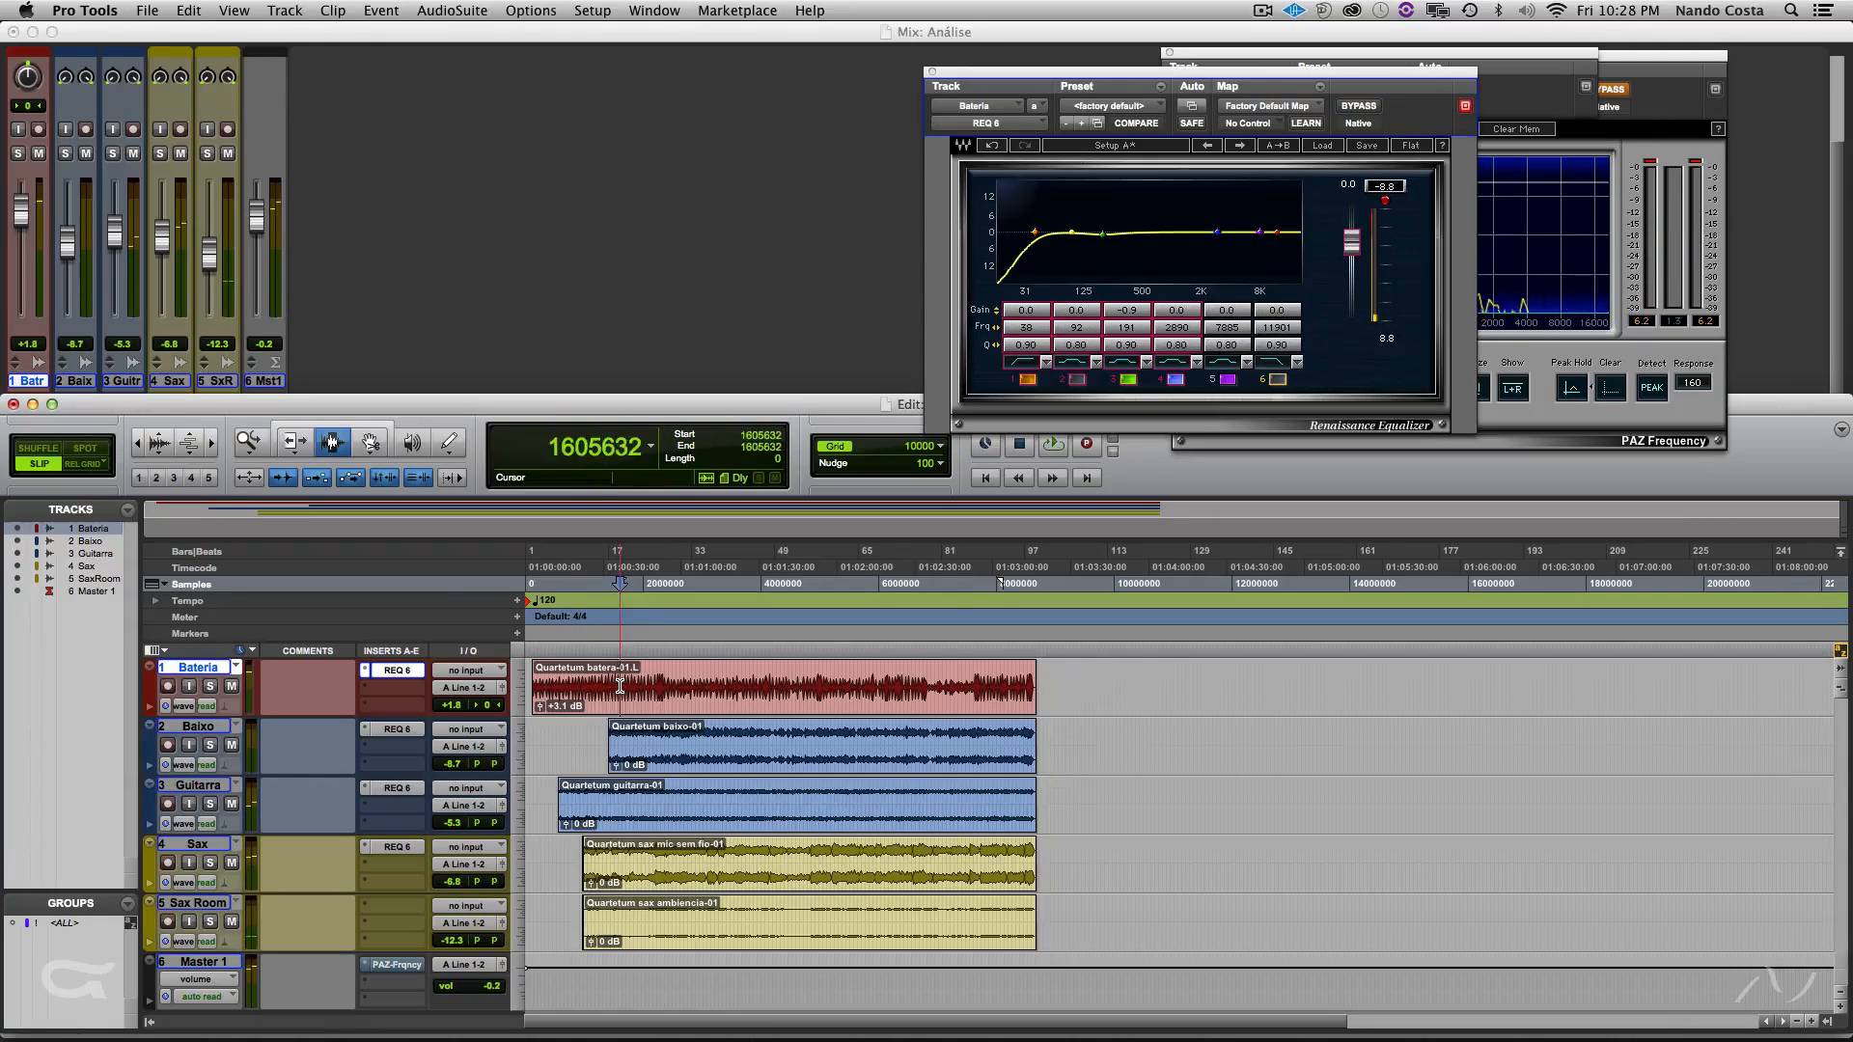
{"action": "key", "text": "space"}
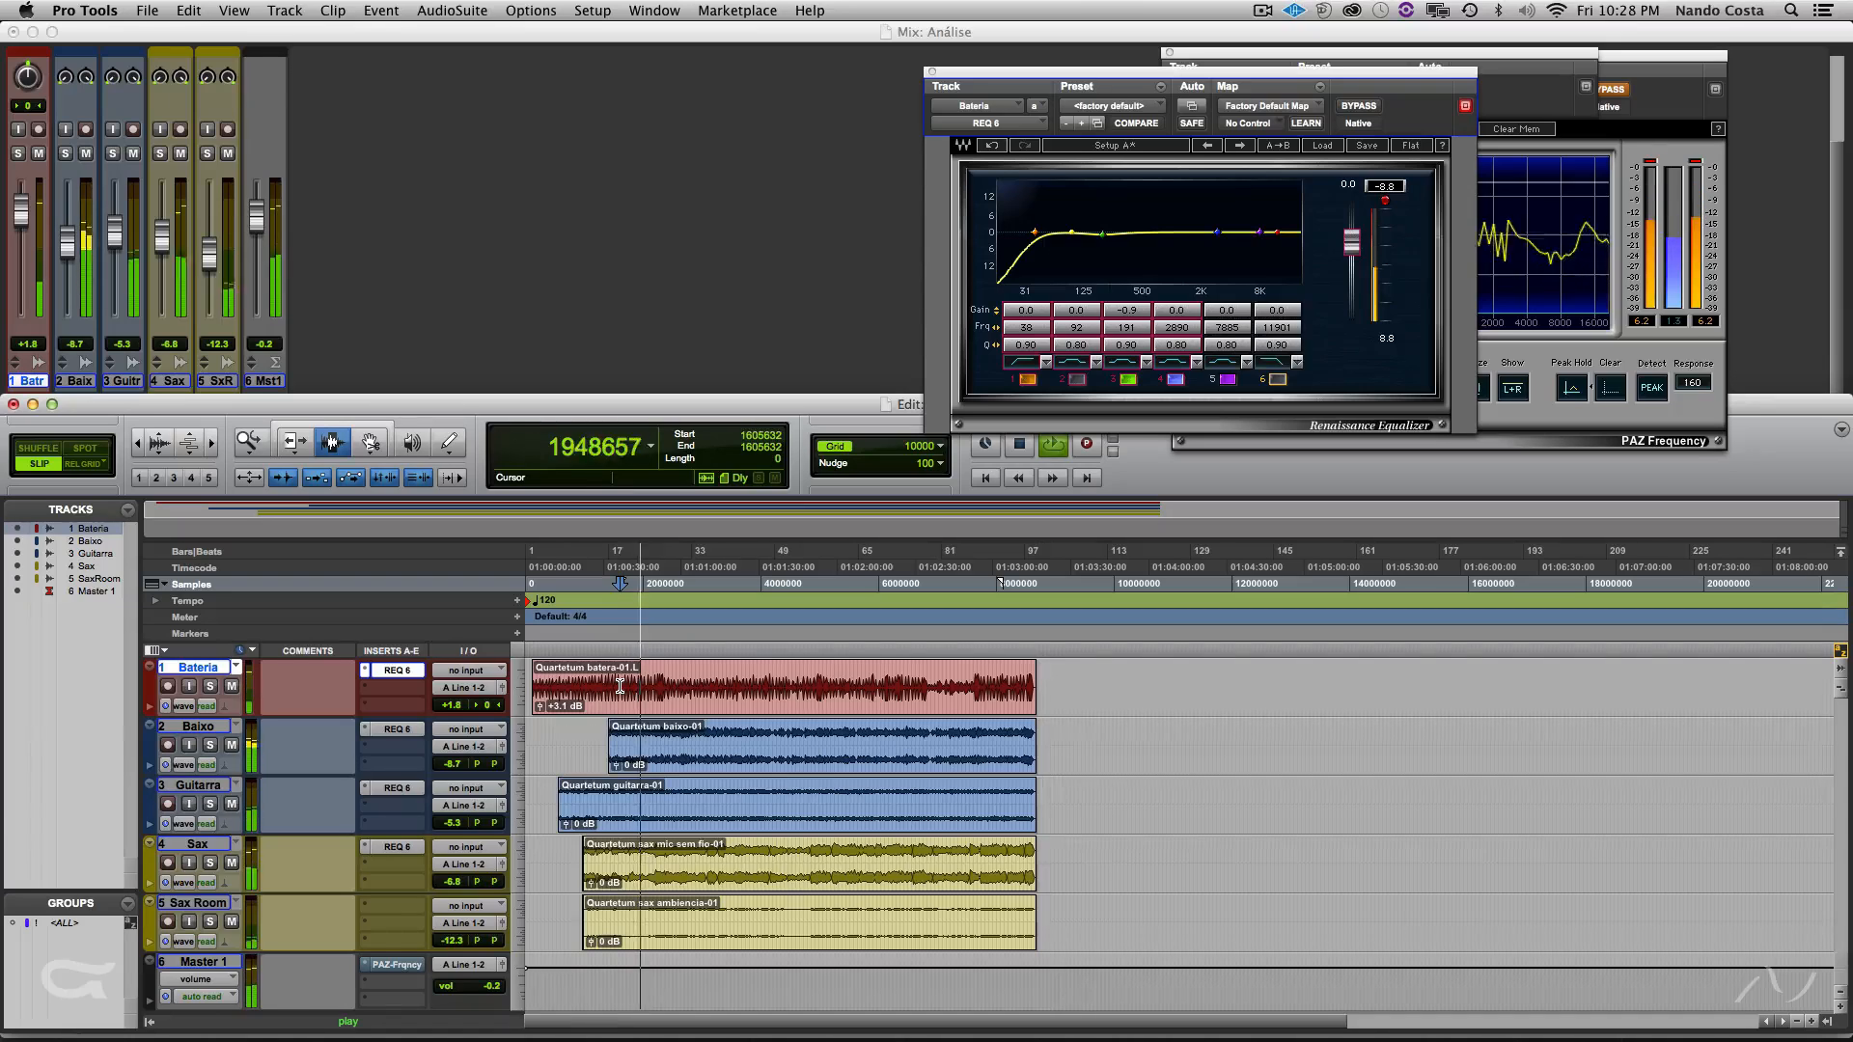
{"action": "key", "text": "space"}
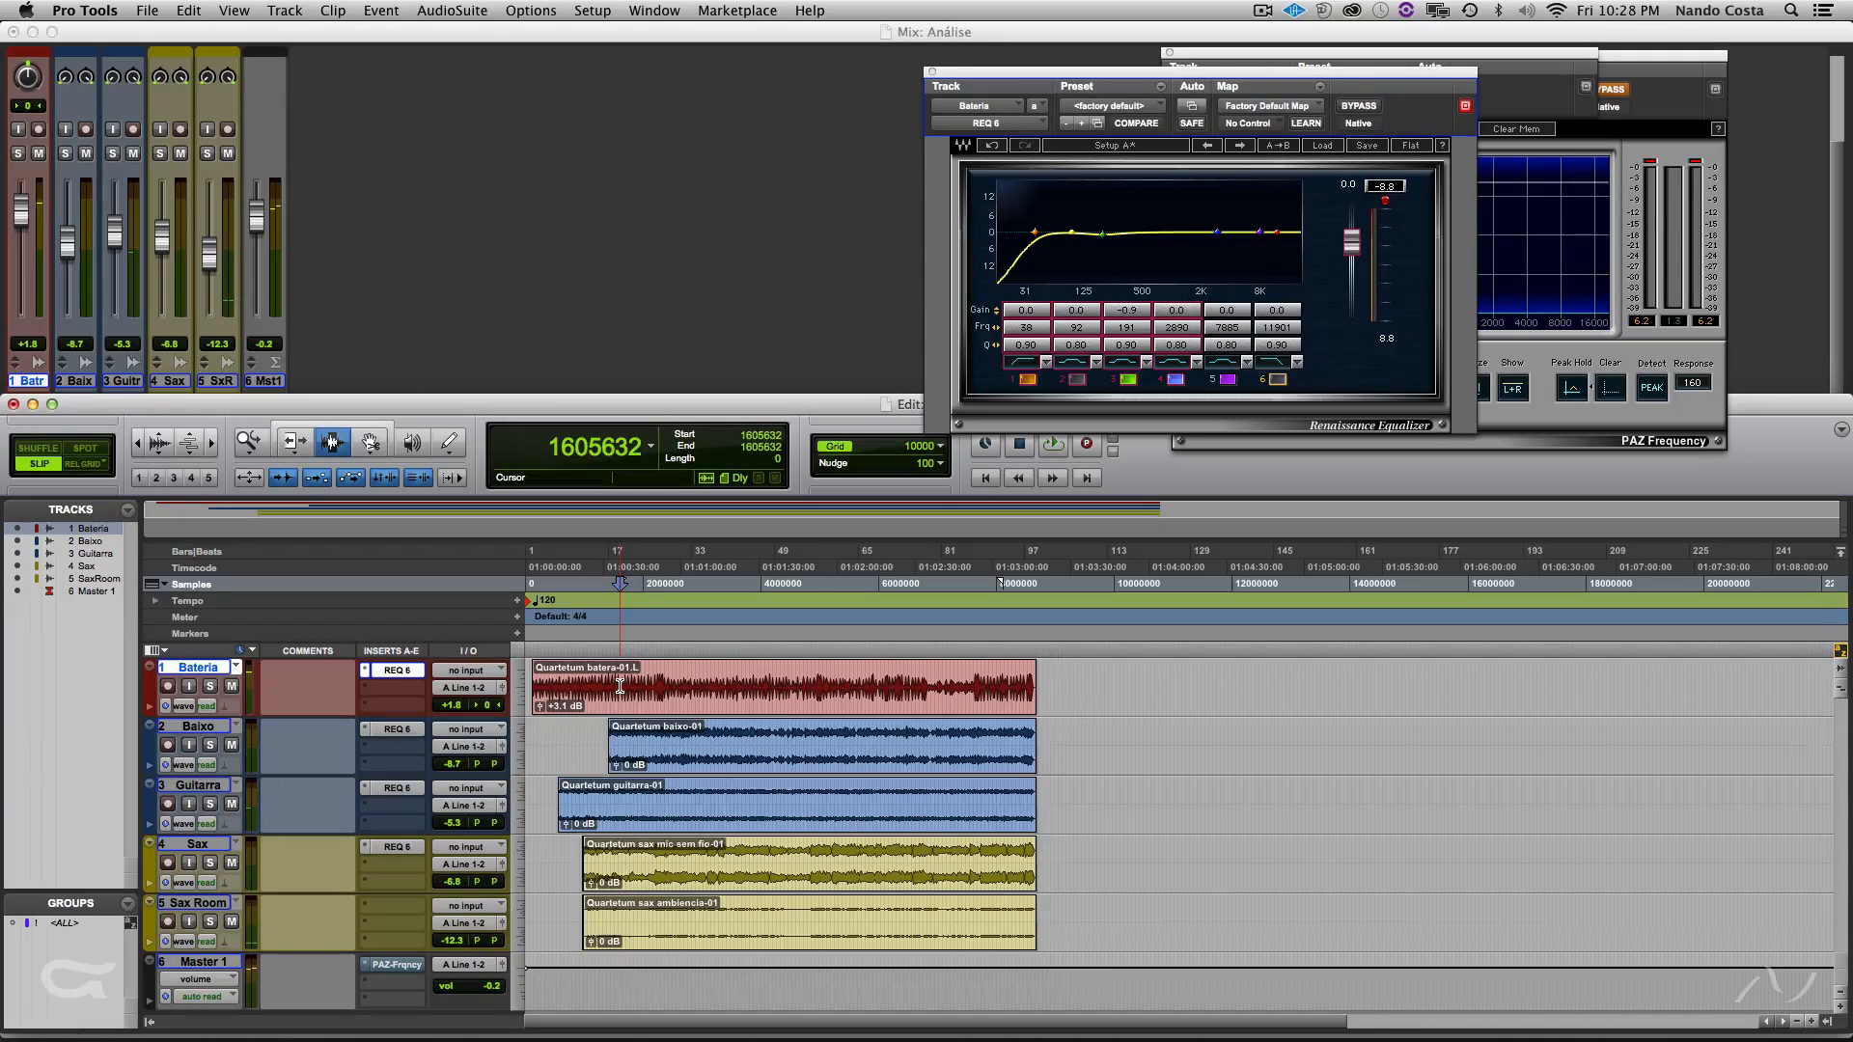
{"action": "key", "text": "space"}
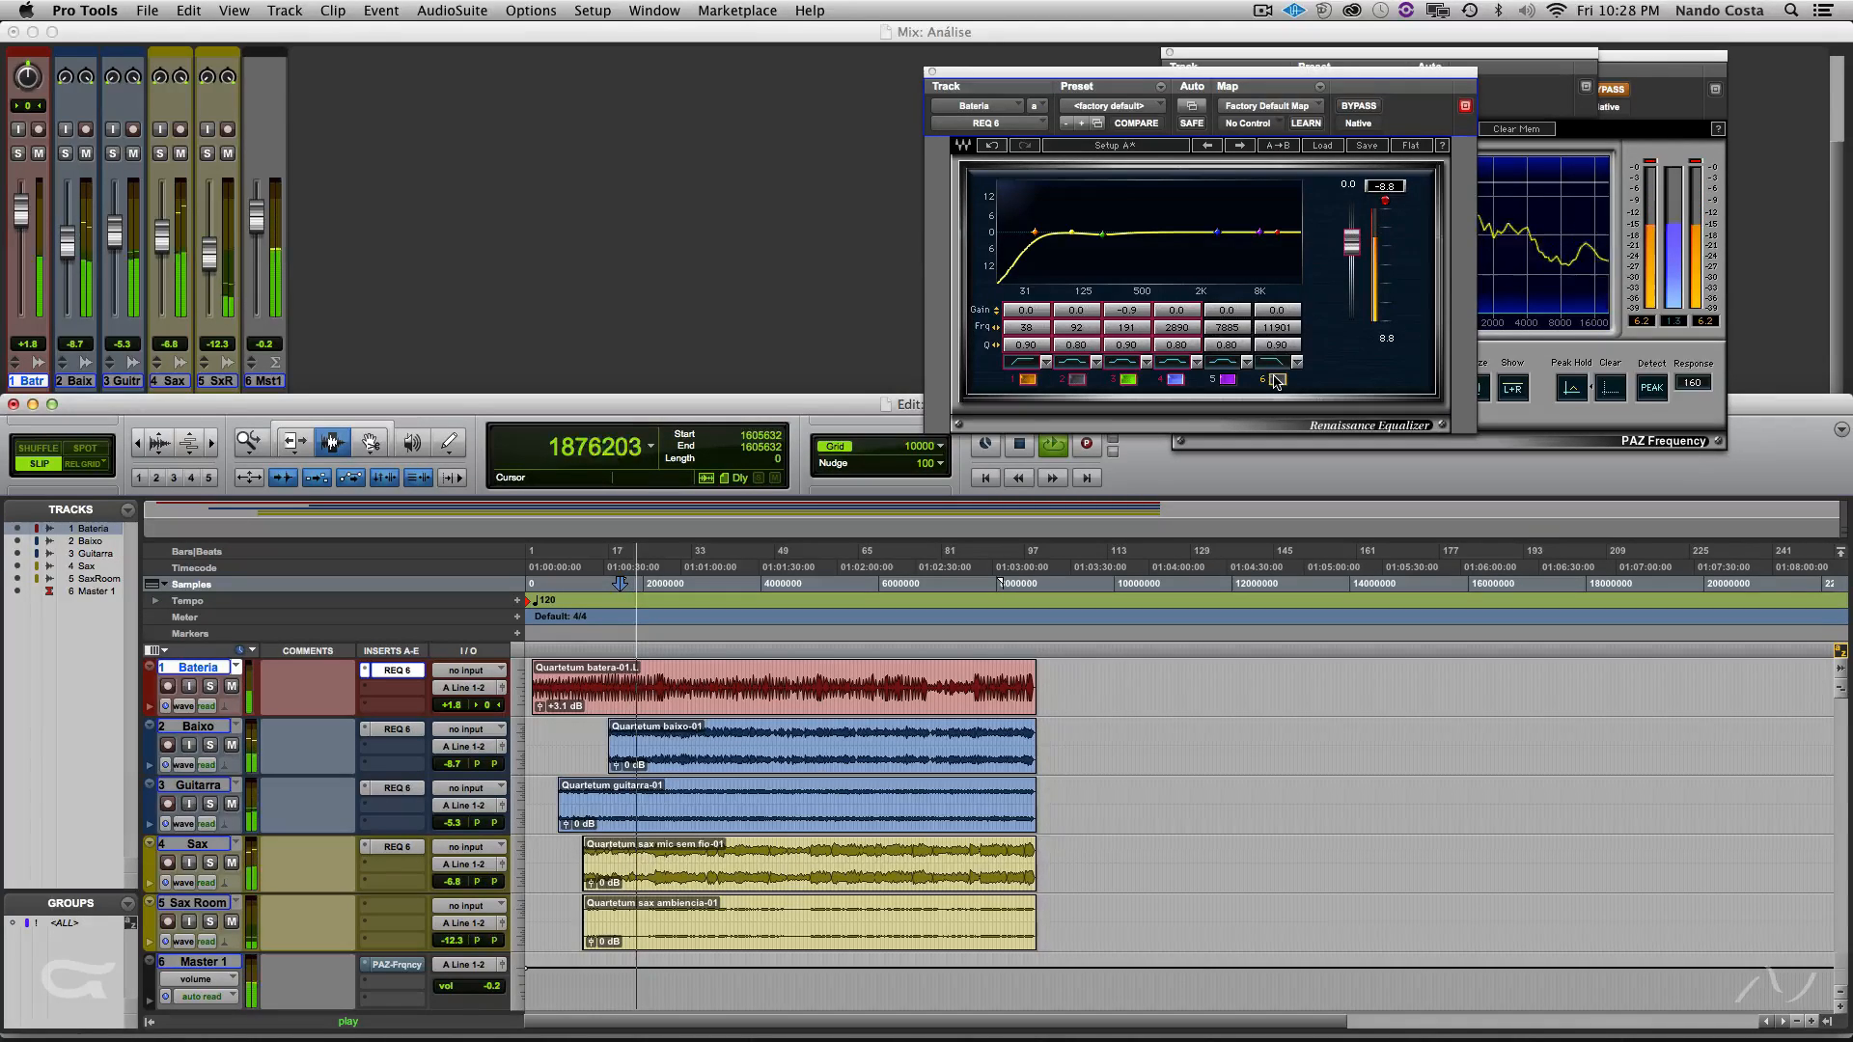
{"action": "key", "text": "space"}
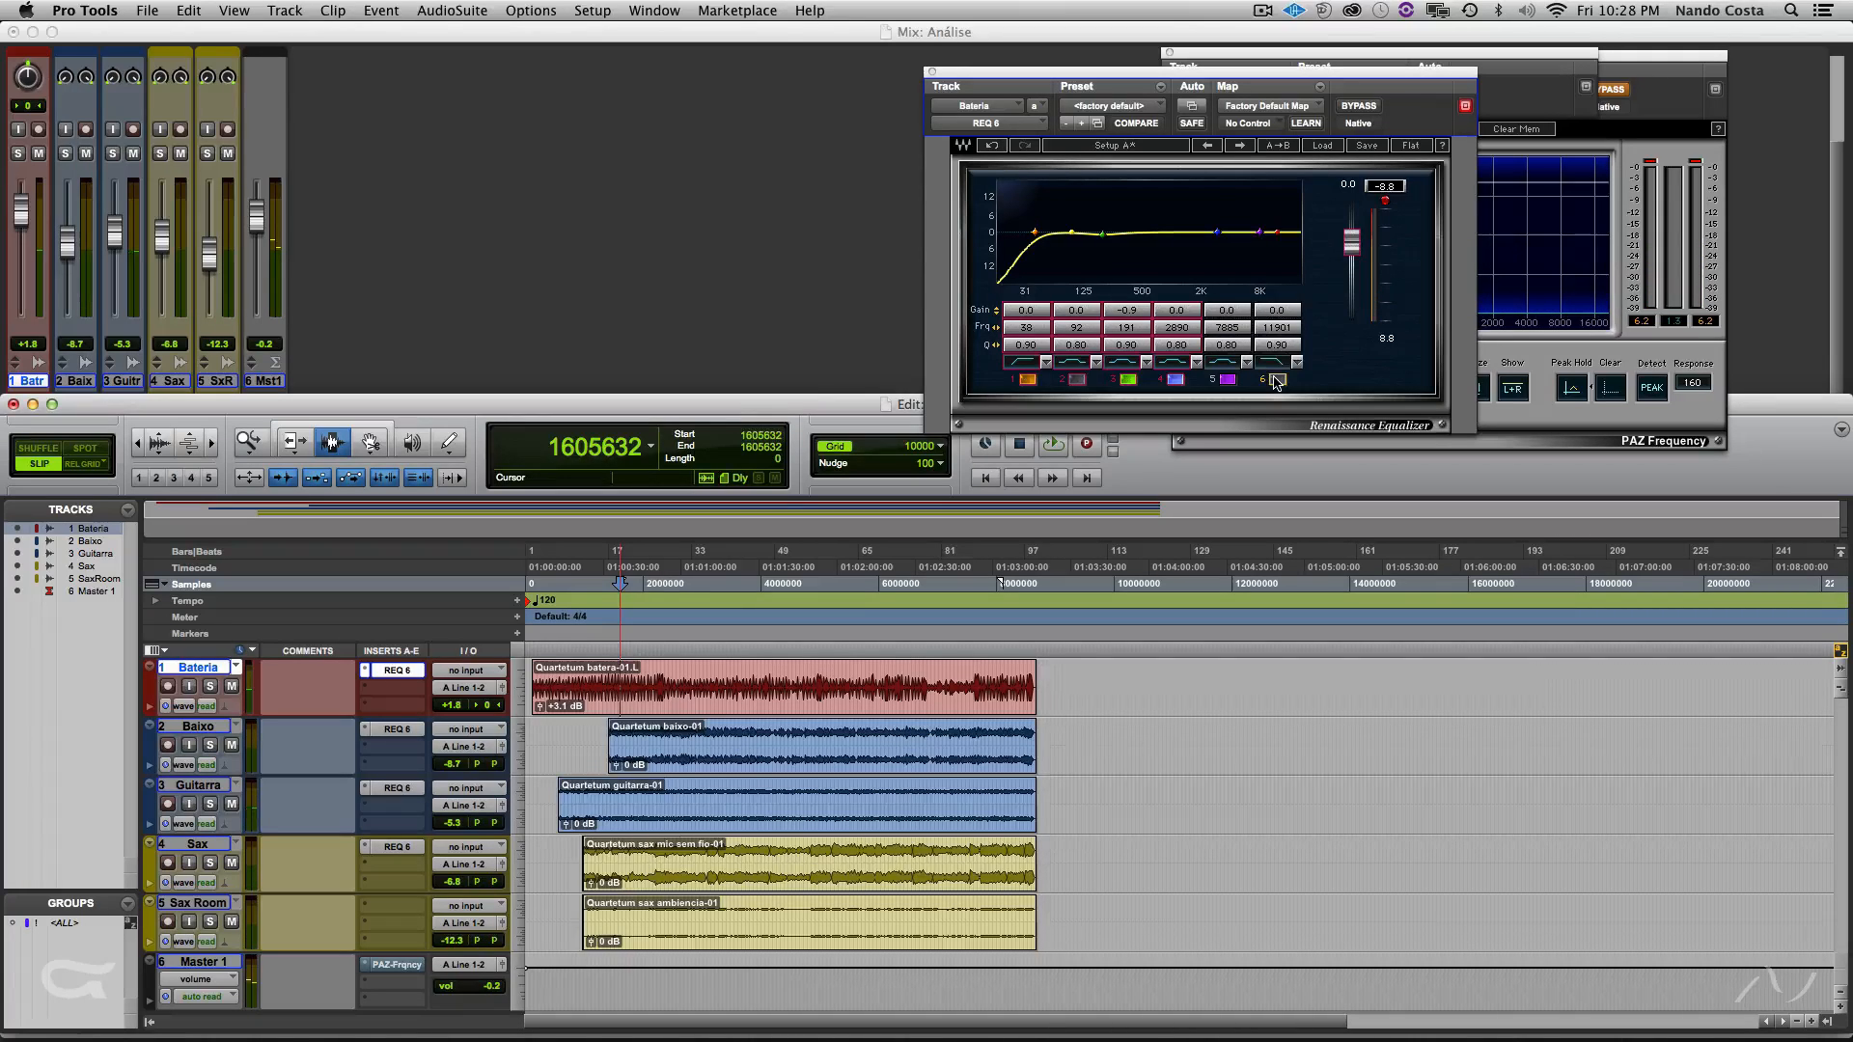
- Re-enable Bateria's REQ 6 band 6 high cut and play from sample 1605632 to compare
{"action": "left_click", "coordinate": [1276, 381]}
{"action": "key", "text": "space"}
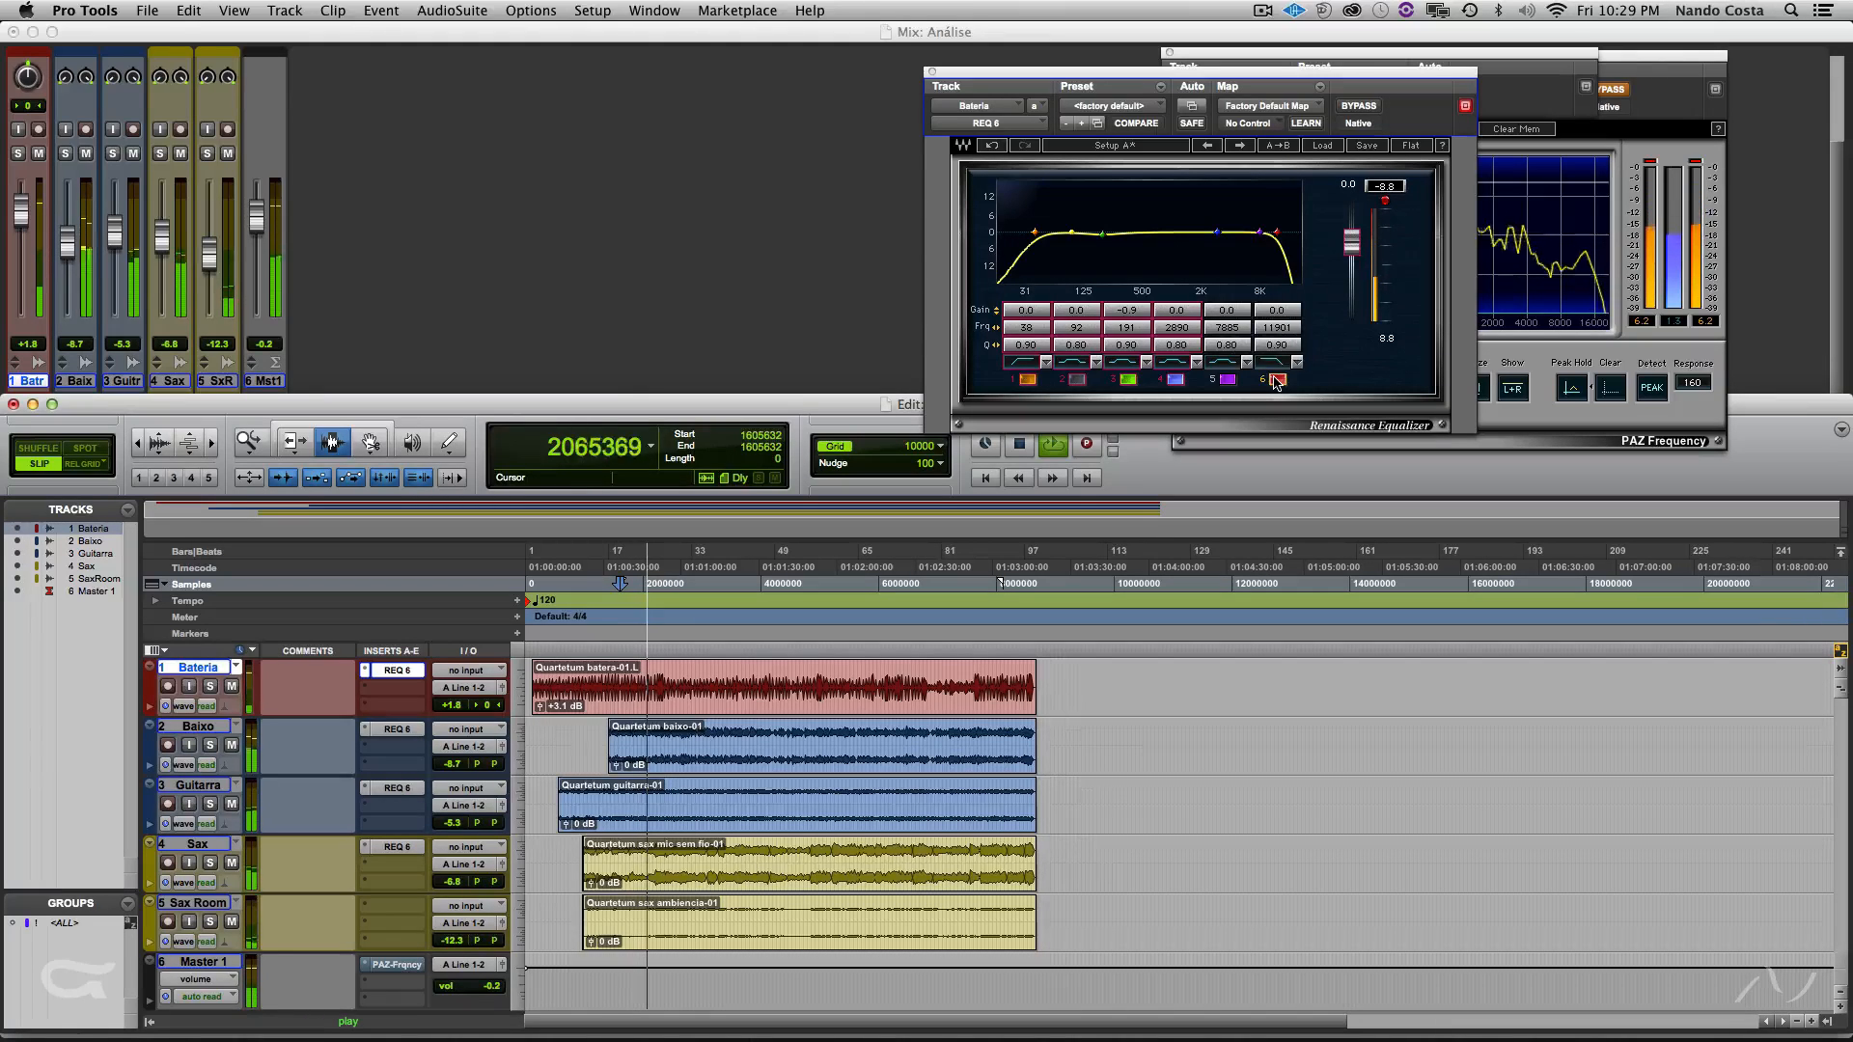
{"action": "key", "text": "space"}
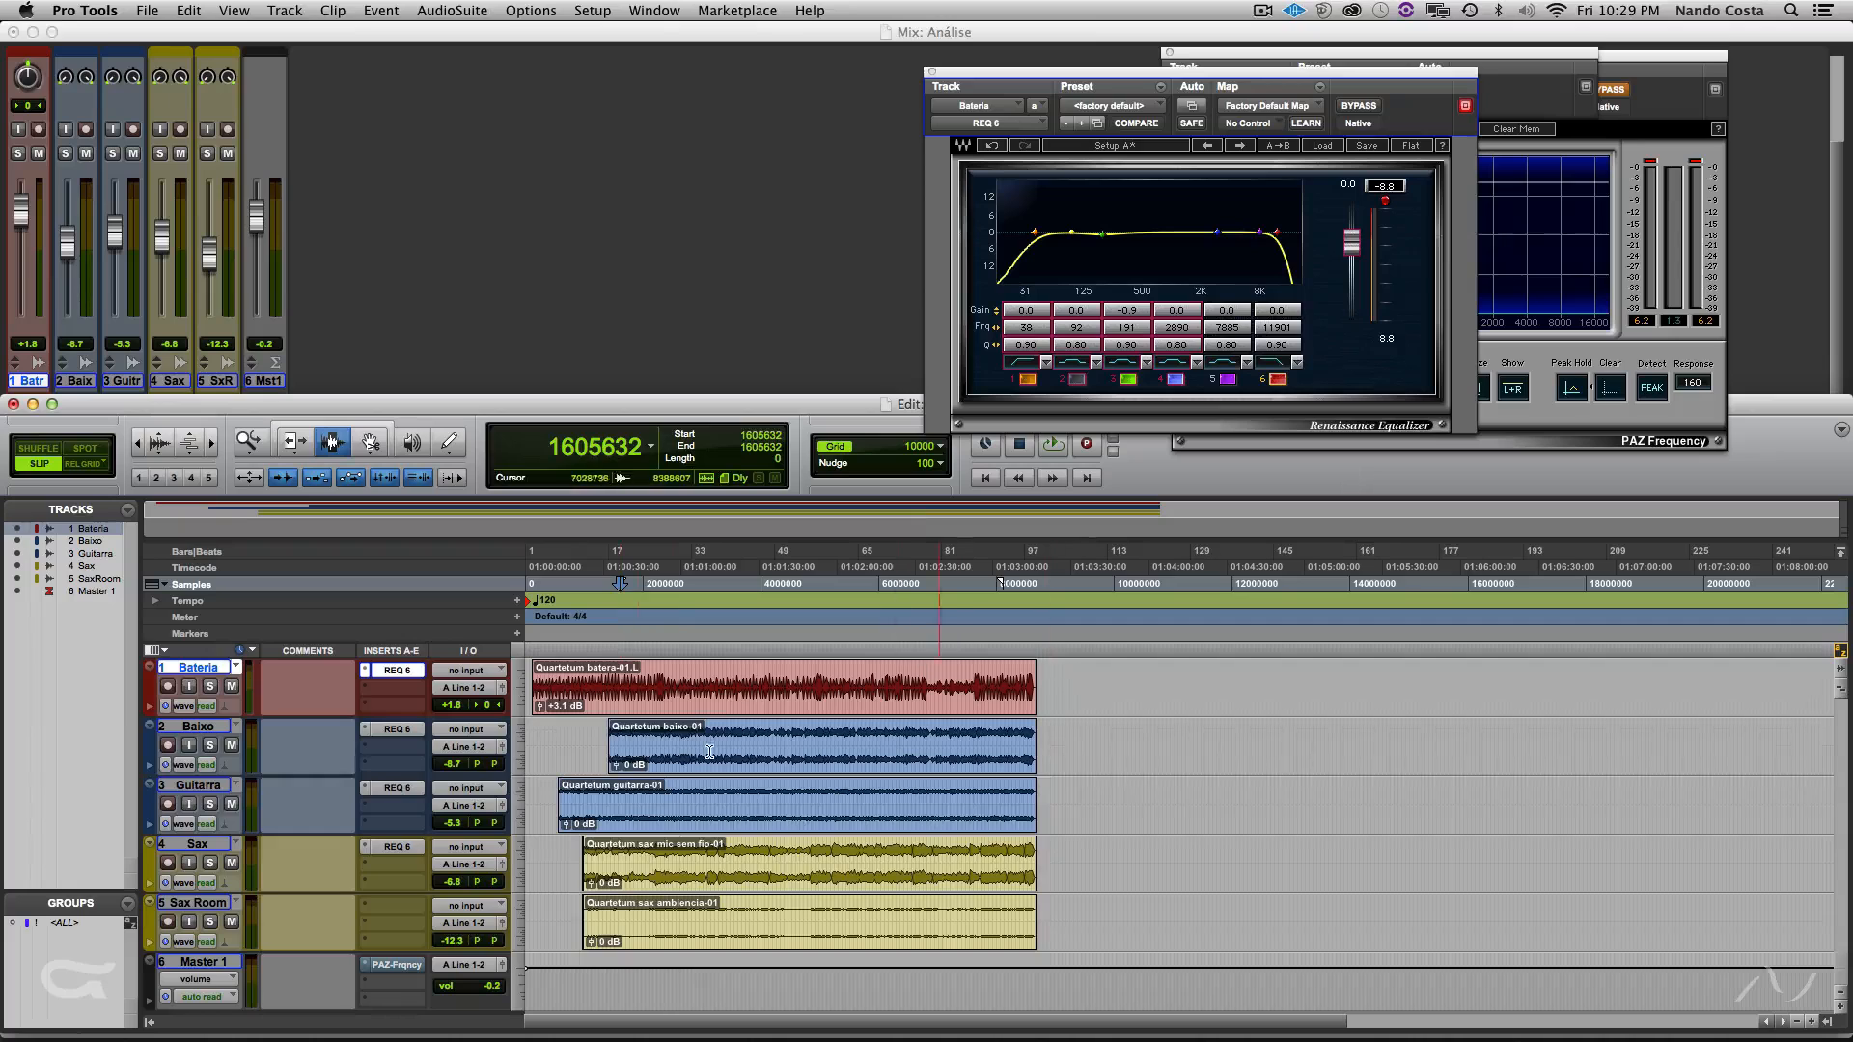
- Select samples 1802240 to 4816896 on all five instrument tracks, bypass their REQ 6 inserts, and play the selection
{"action": "left_click", "coordinate": [638, 735]}
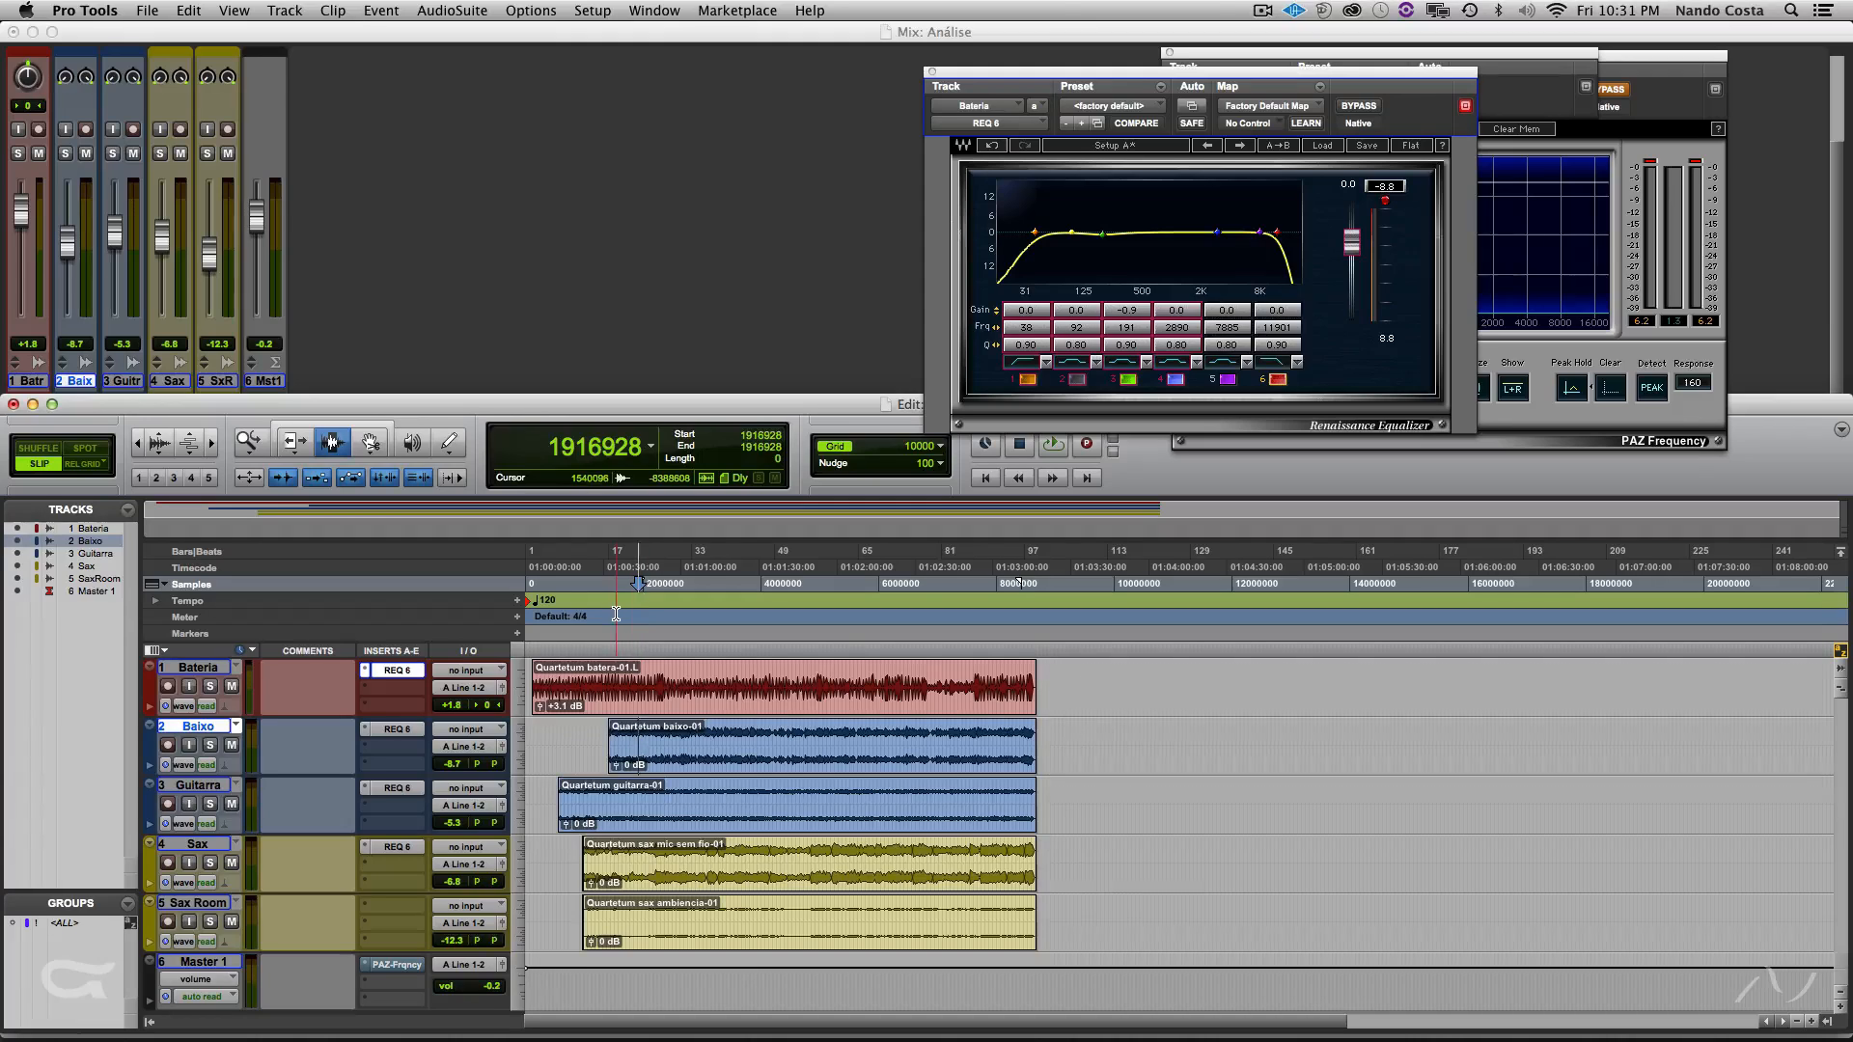
{"action": "left_click_drag", "start_coordinate": [635, 741], "coordinate": [808, 913]}
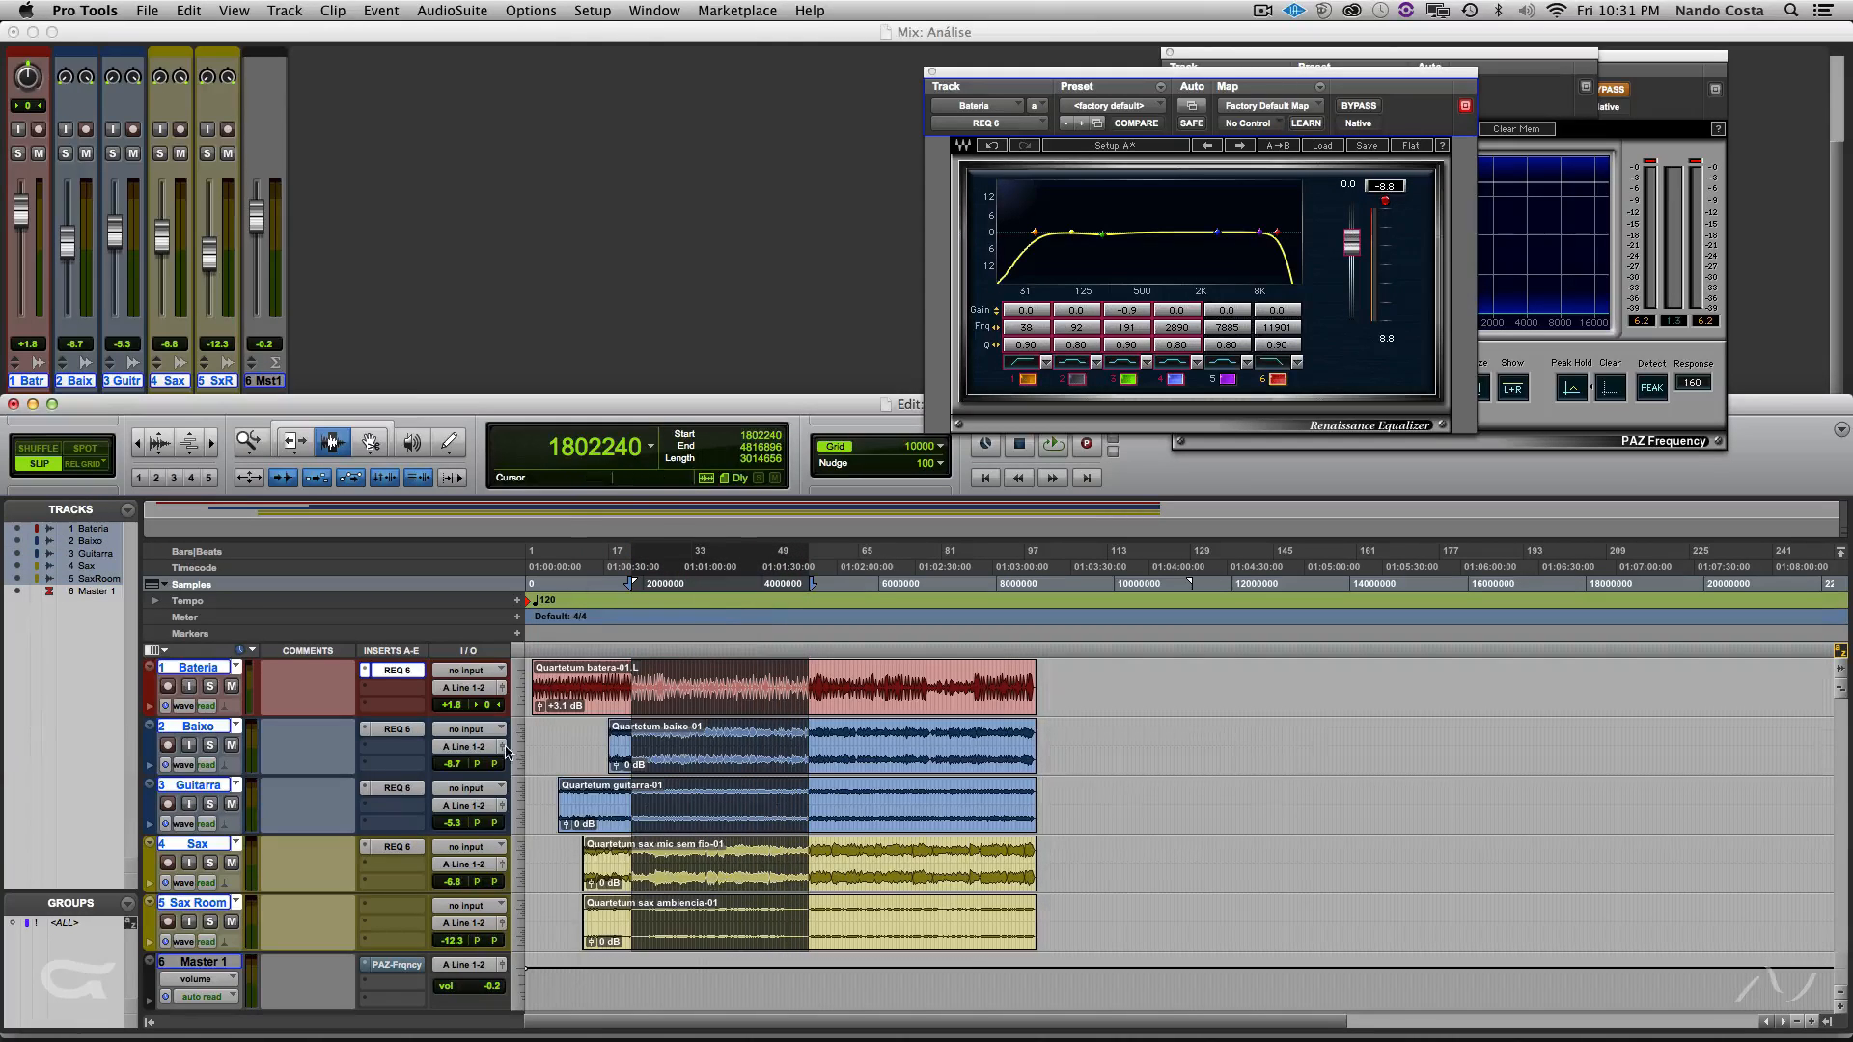
{"action": "left_click", "coordinate": [399, 855], "text": "alt+super"}
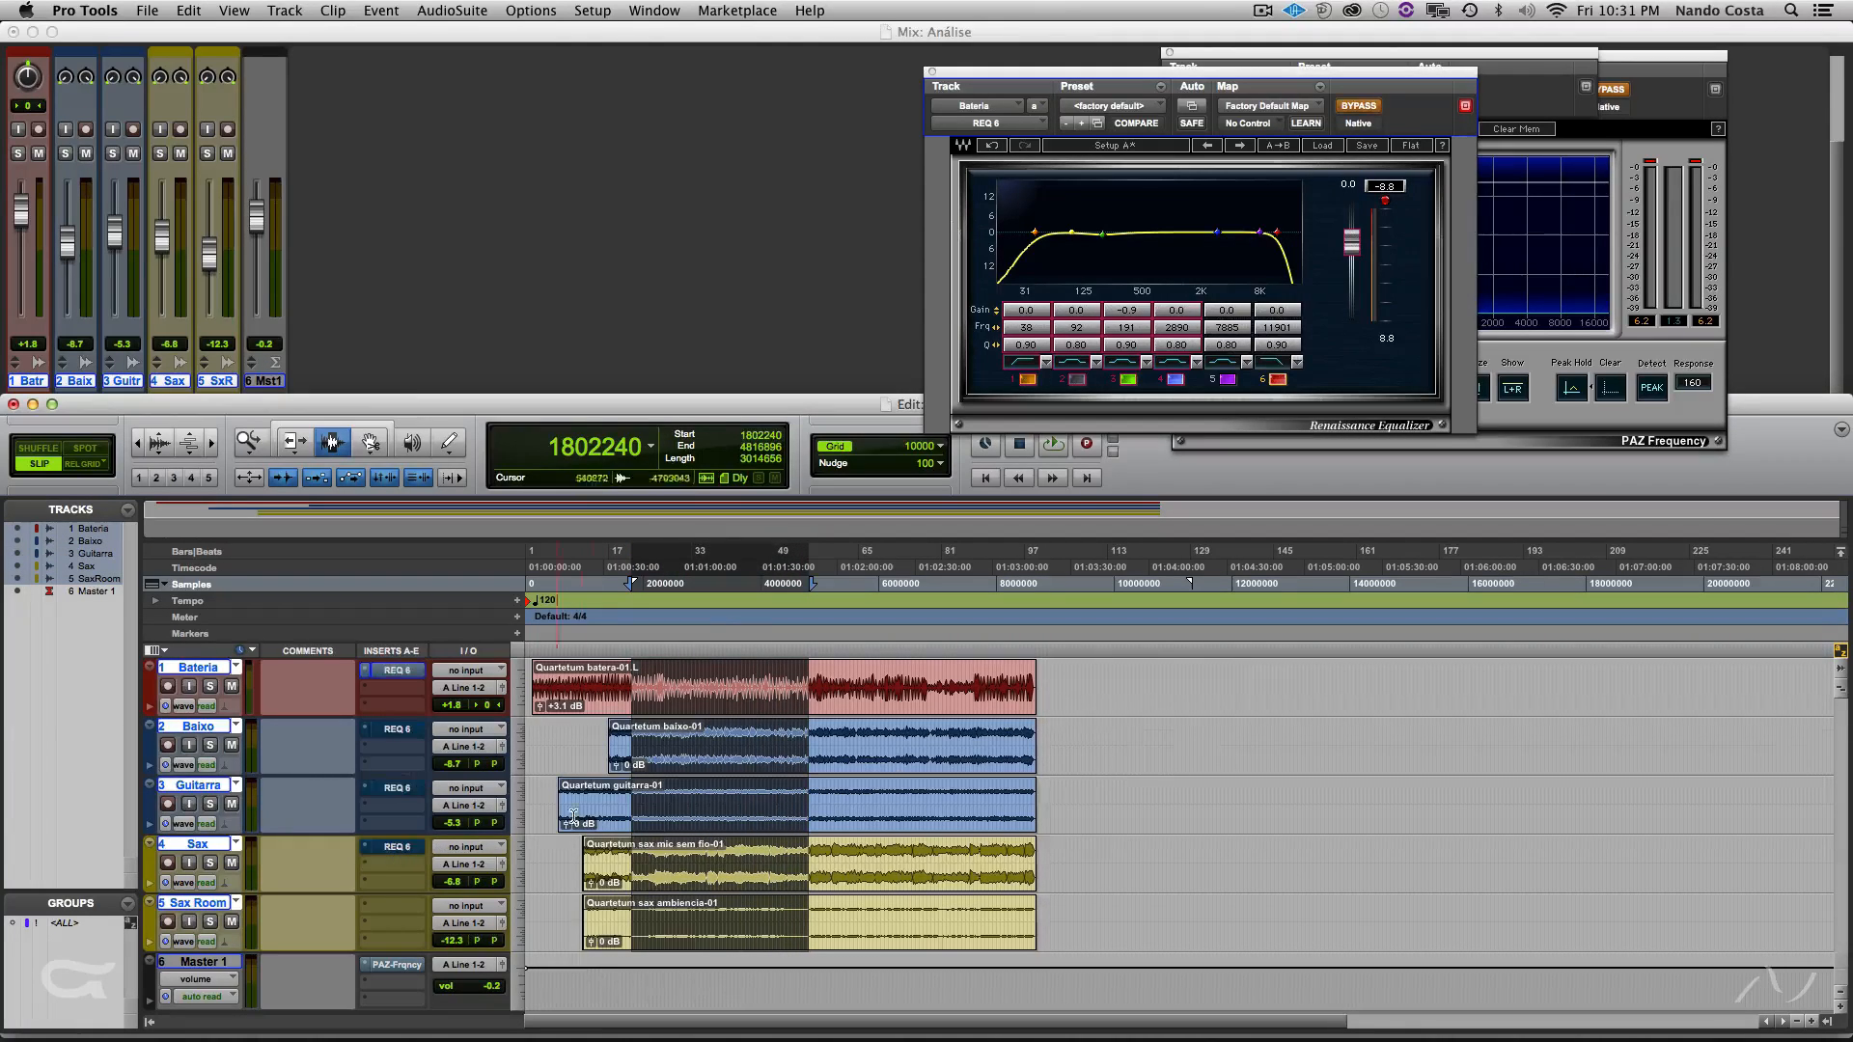
{"action": "key", "text": "space"}
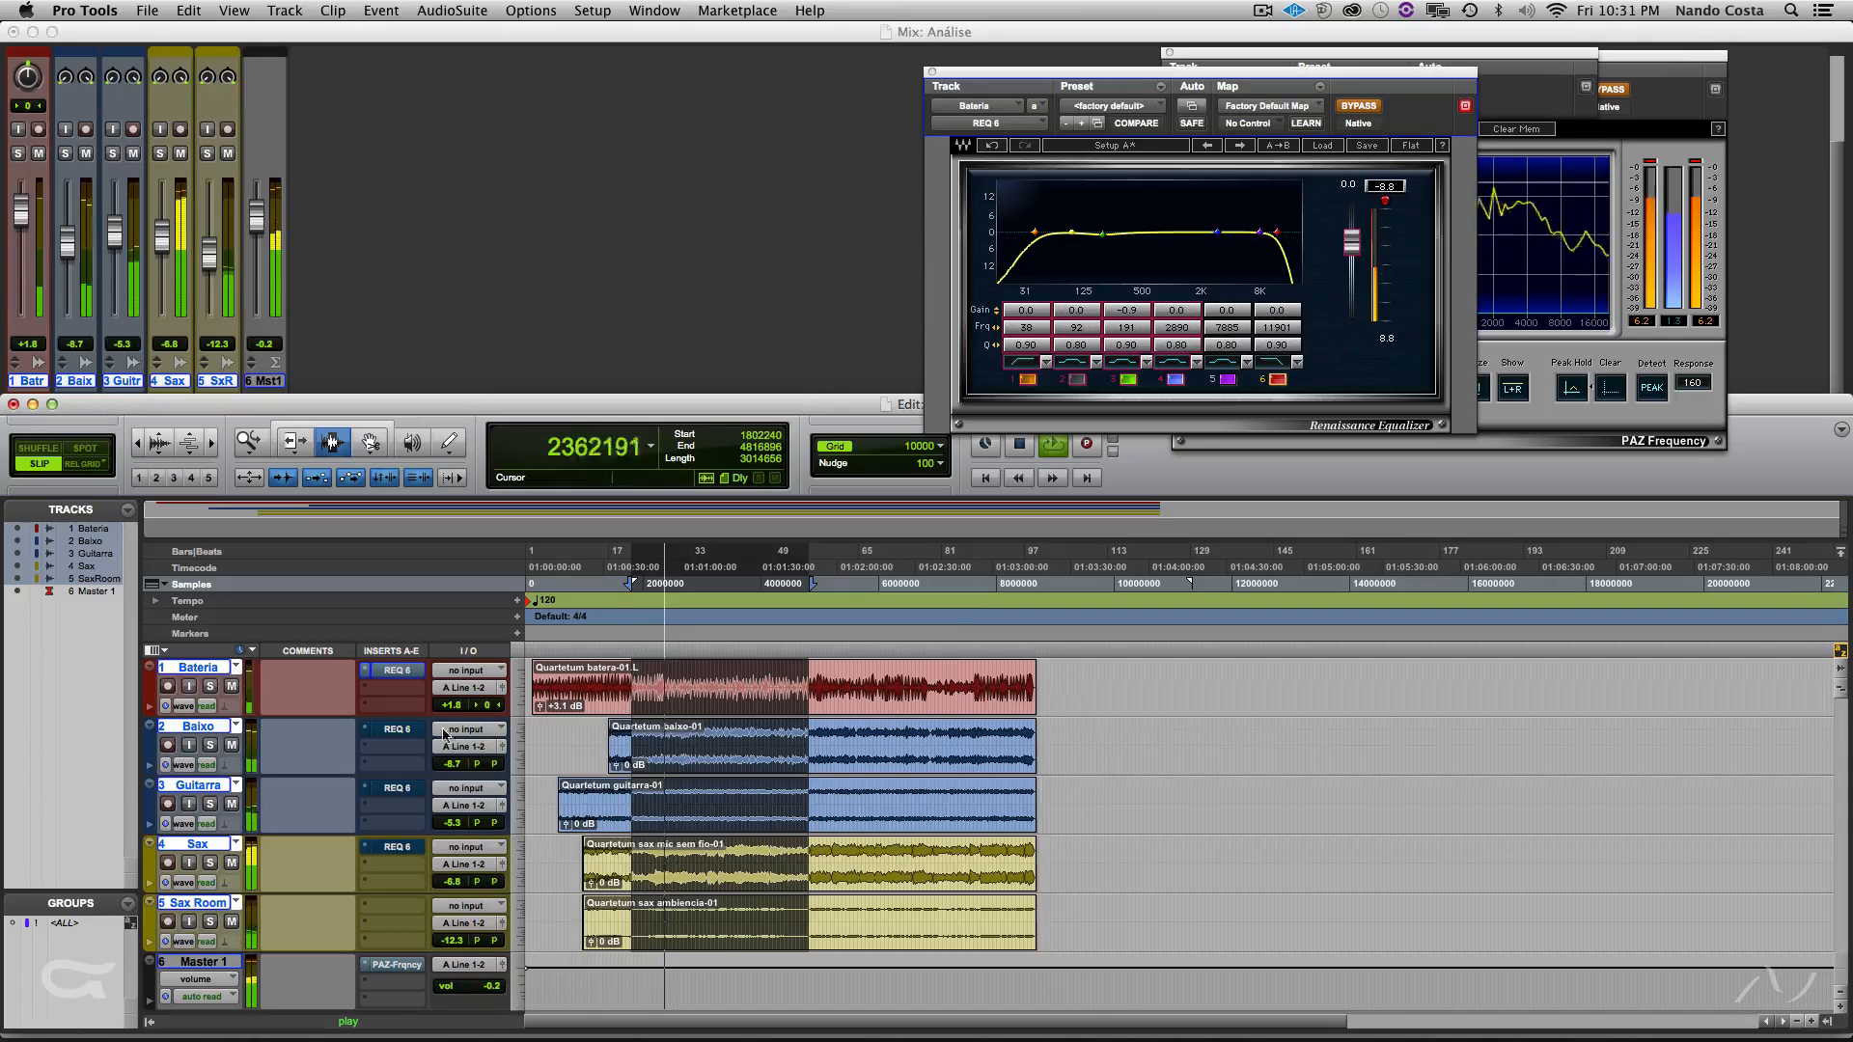
{"action": "key", "text": "space"}
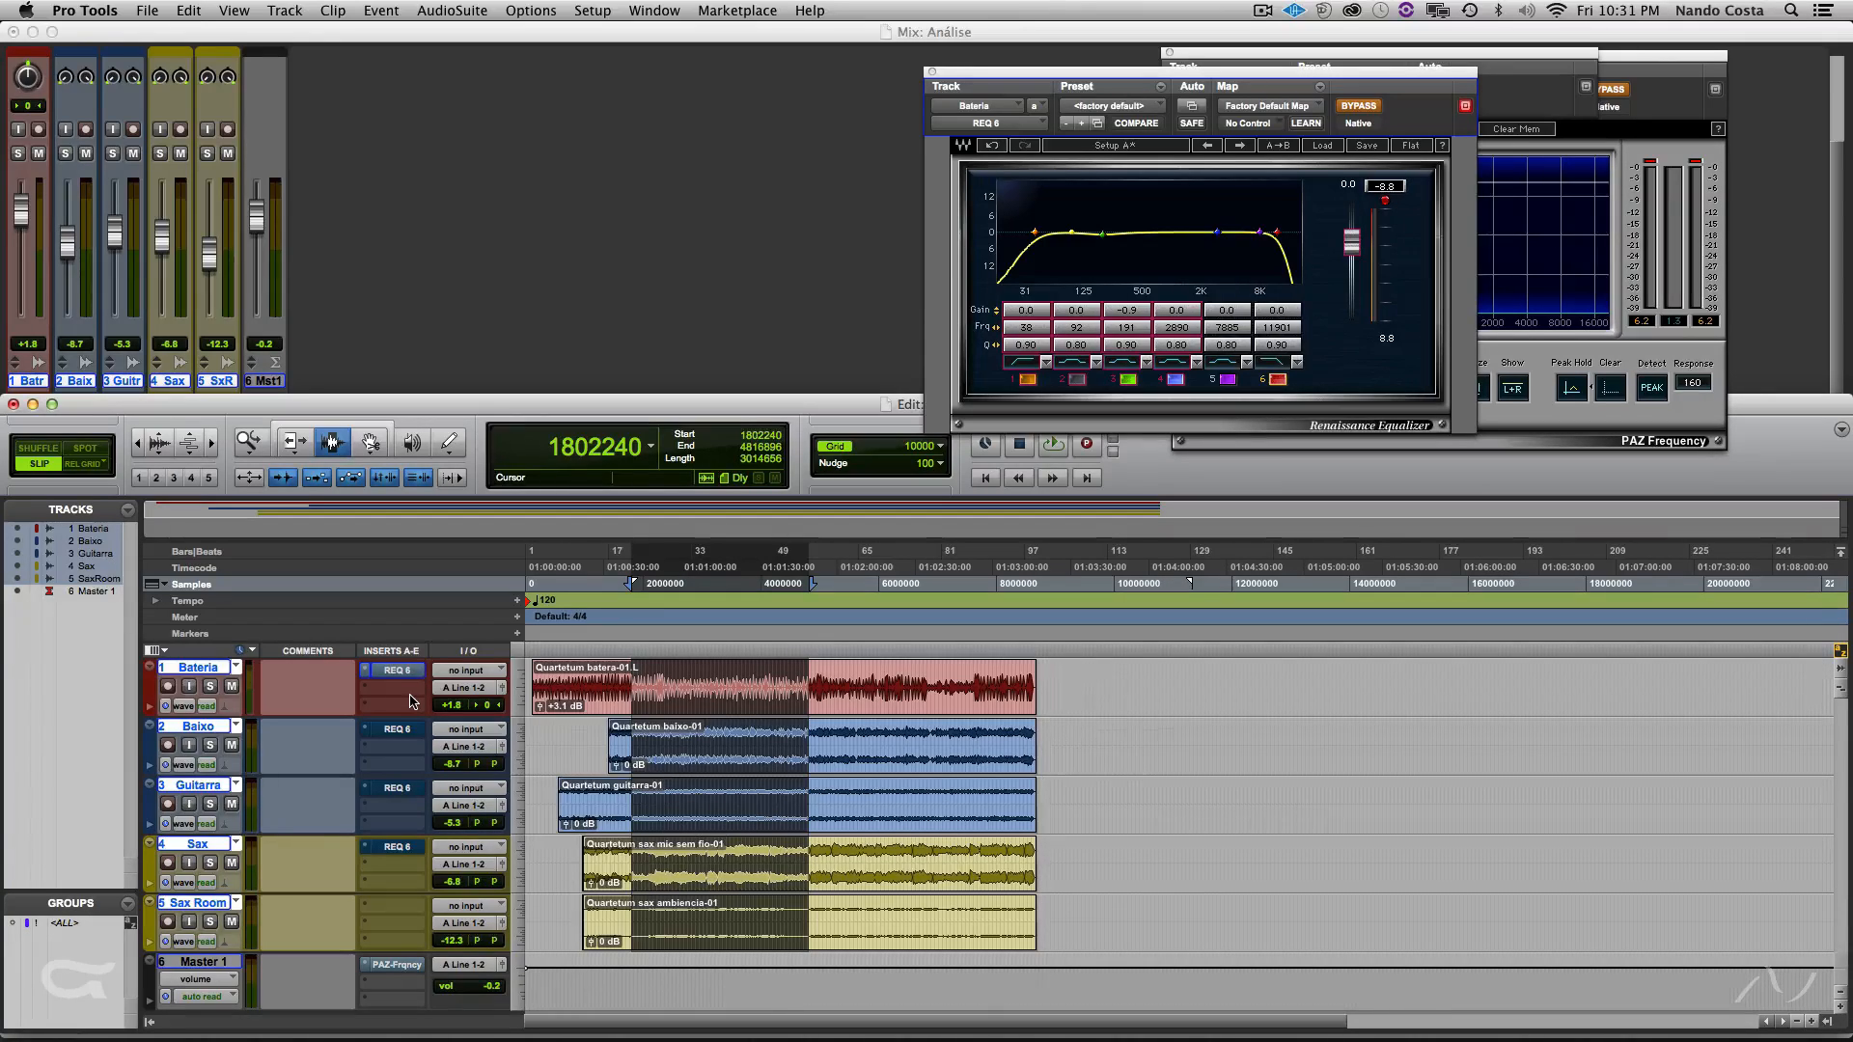
- Reactivate the first inserts on all tracks, including Master 1, and play the same selection to compare with the equalized mix
{"action": "left_click", "coordinate": [397, 670], "text": "alt+super"}
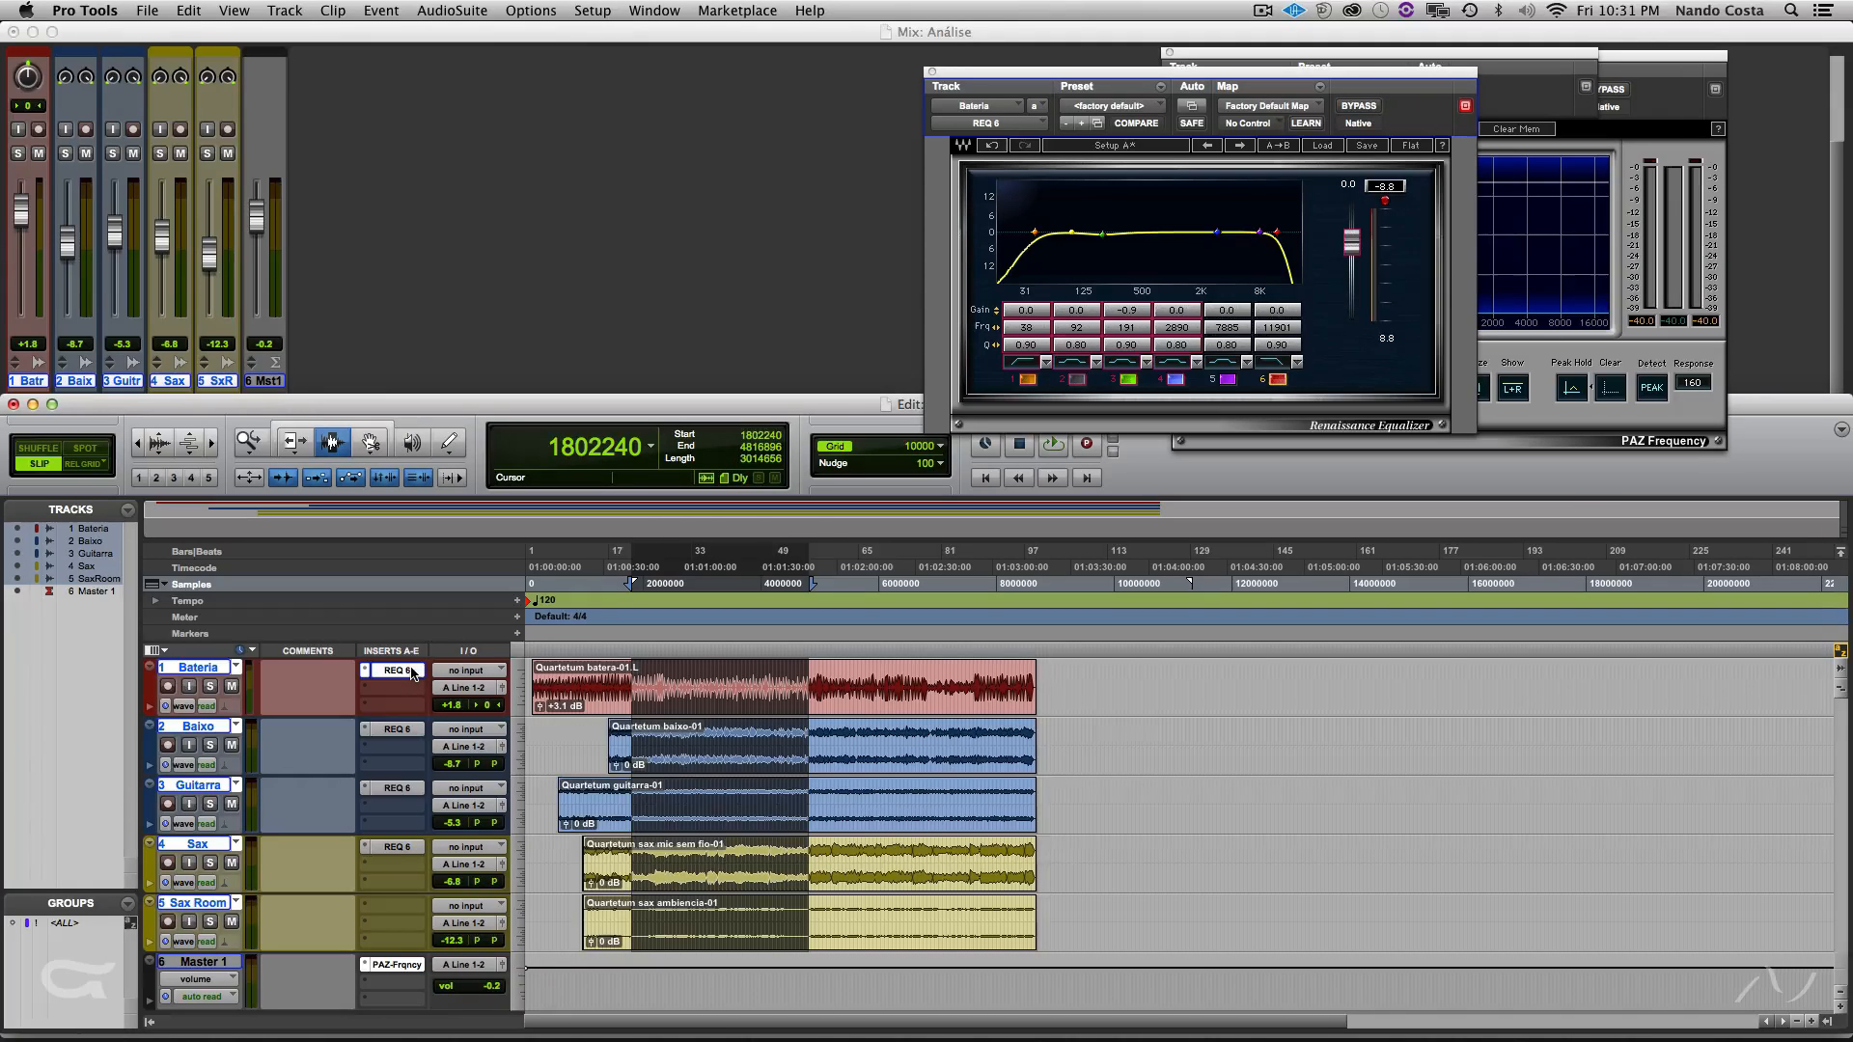
{"action": "key", "text": "space"}
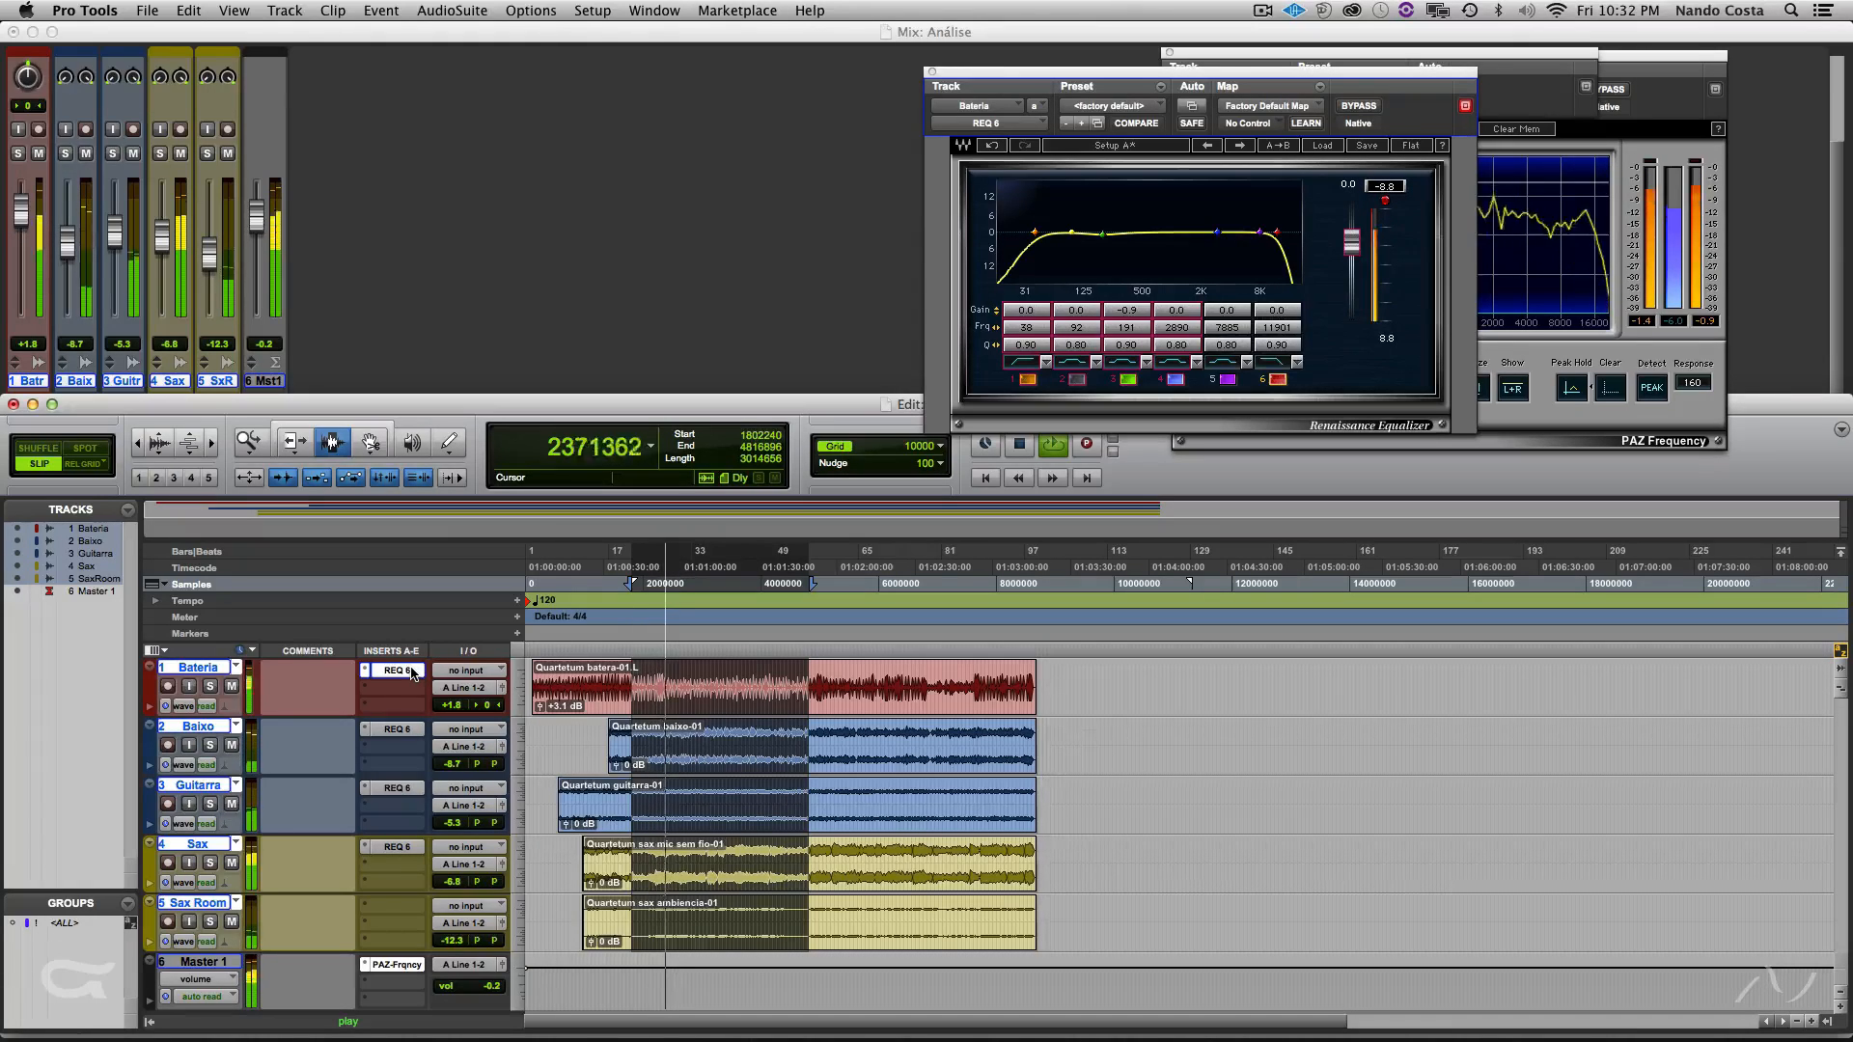
{"action": "key", "text": "space"}
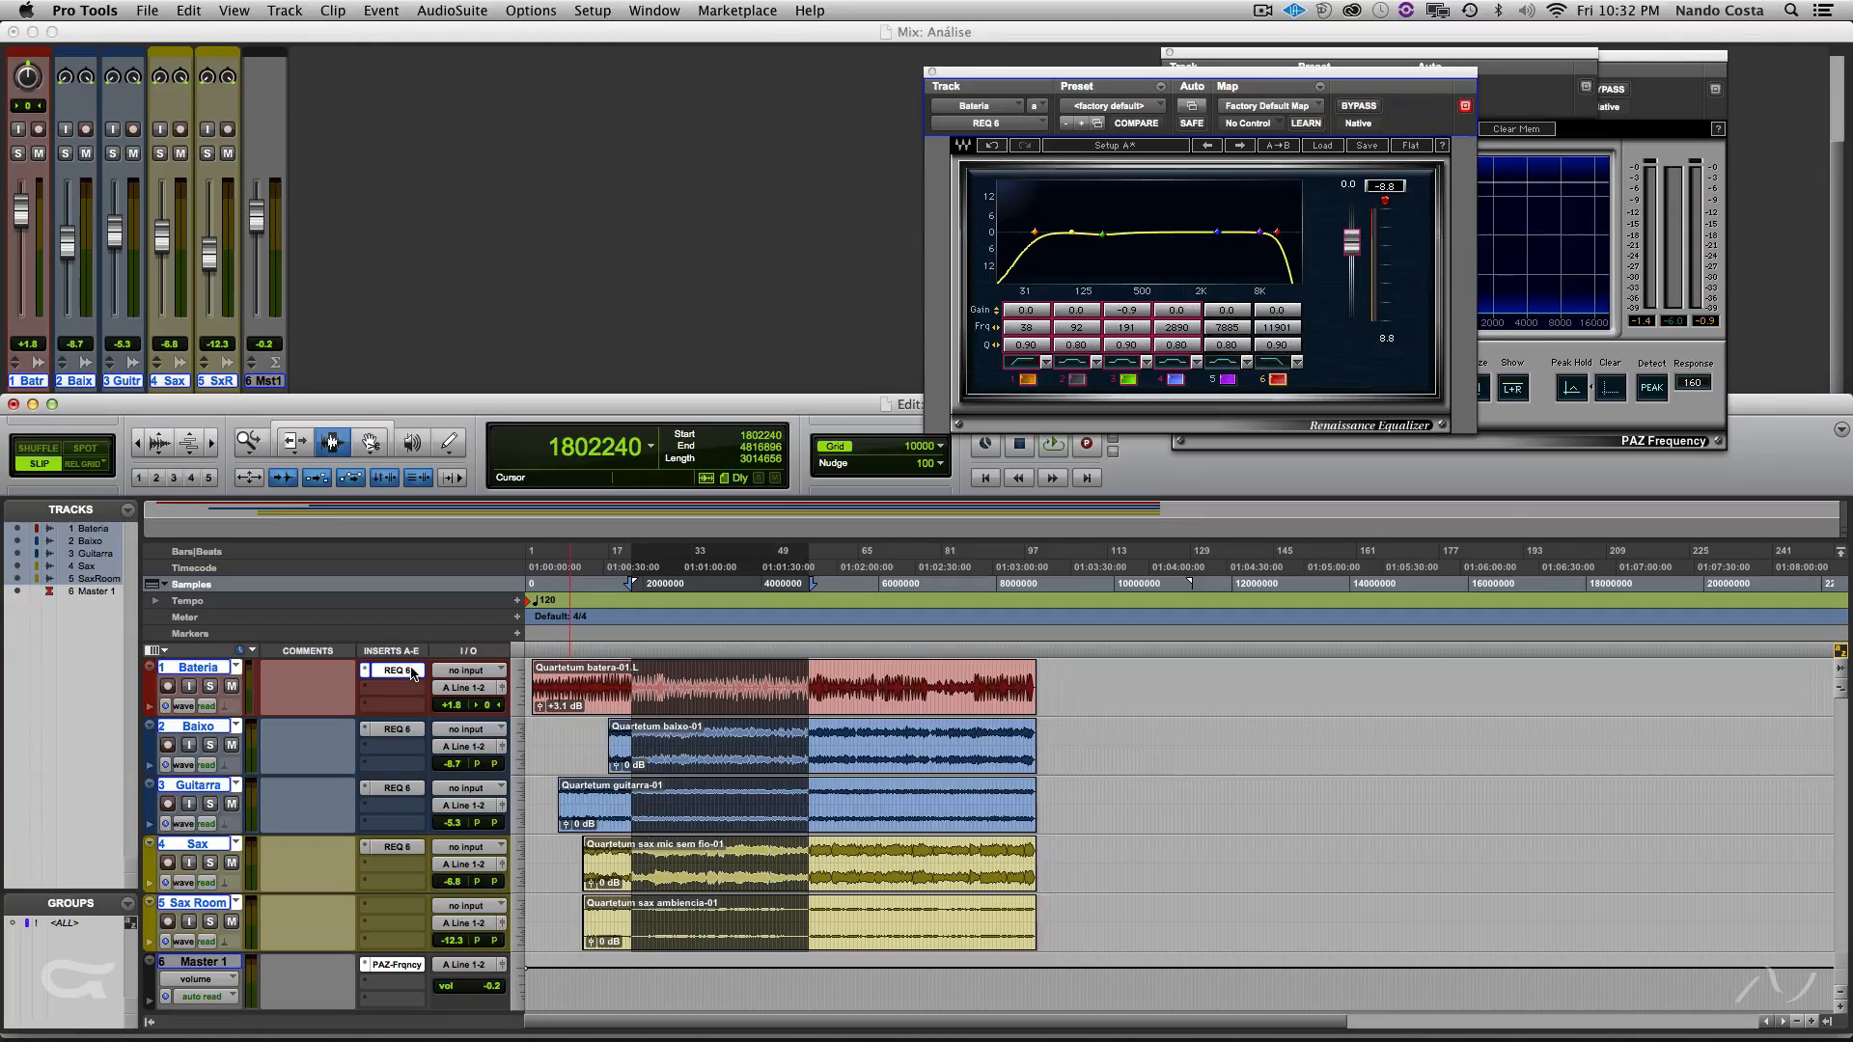
- Close the PAZ Frequency analyzer window and move Bateria's REQ 6 window clear of the Edit window
{"action": "left_click", "coordinate": [1539, 237]}
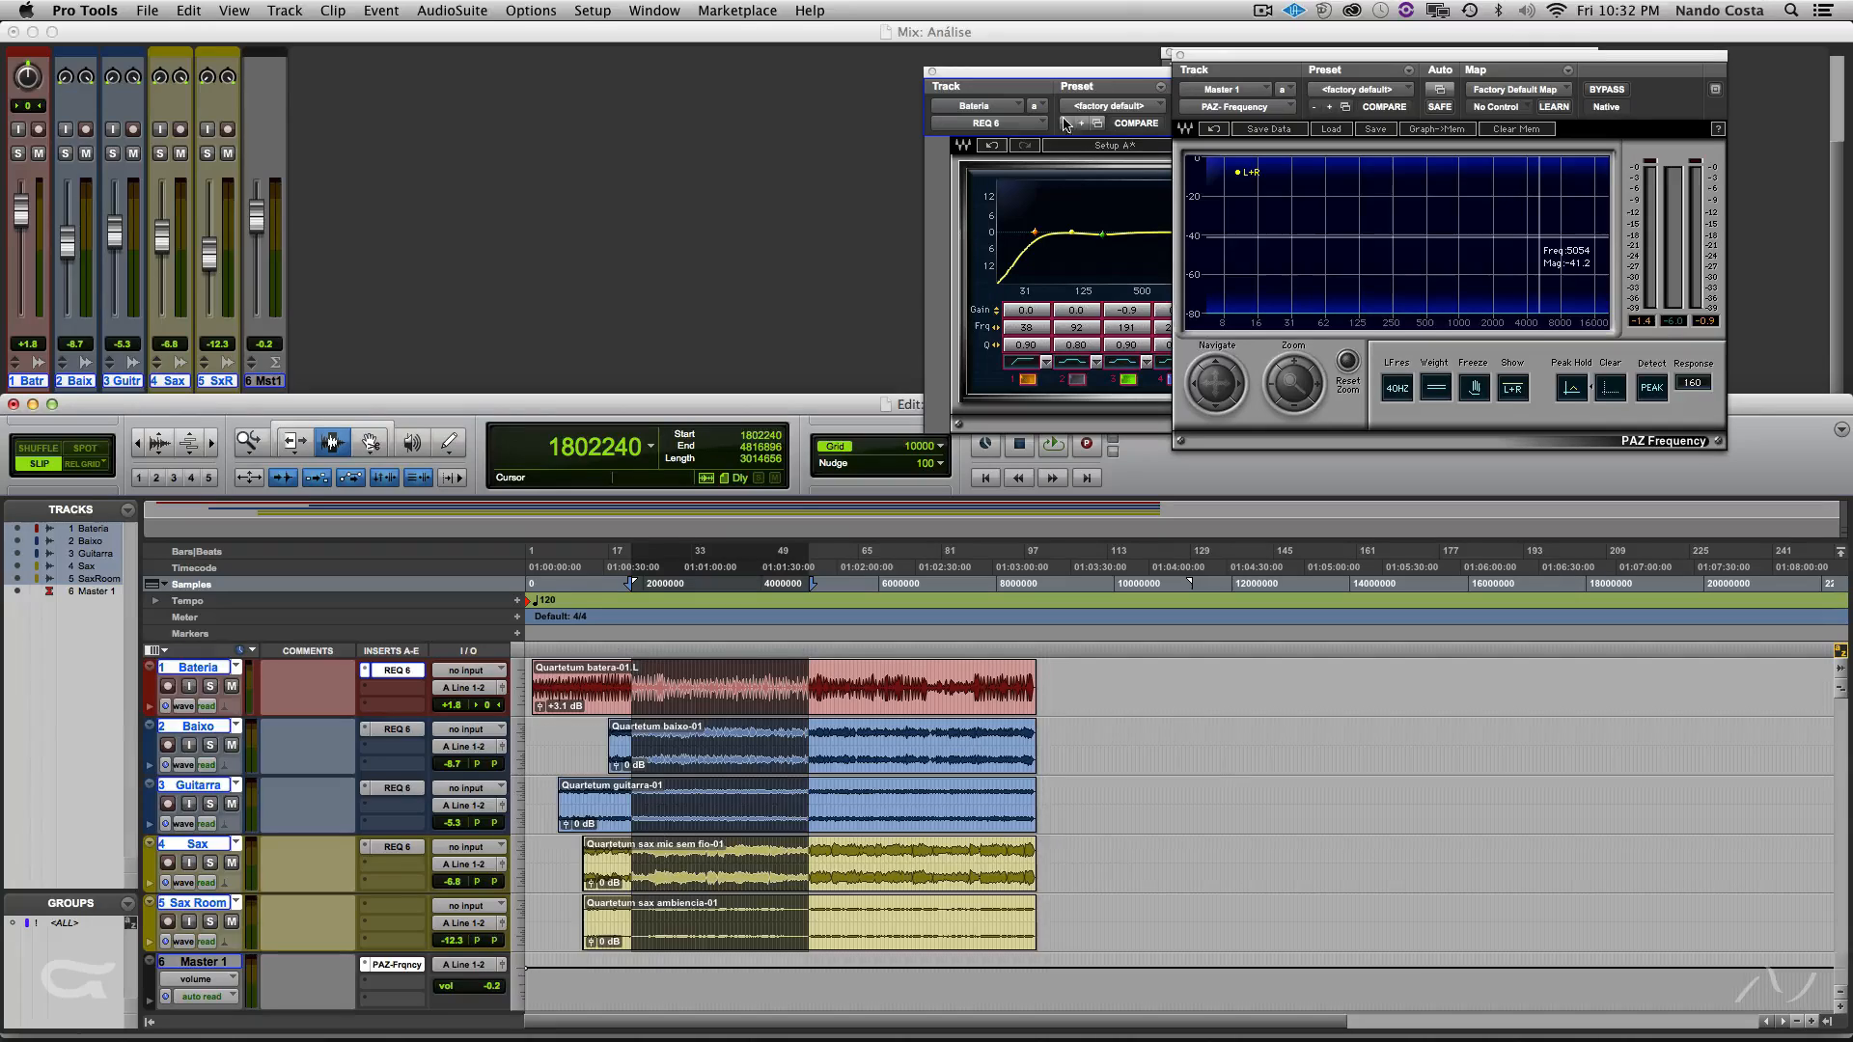
{"action": "left_click", "coordinate": [1181, 57]}
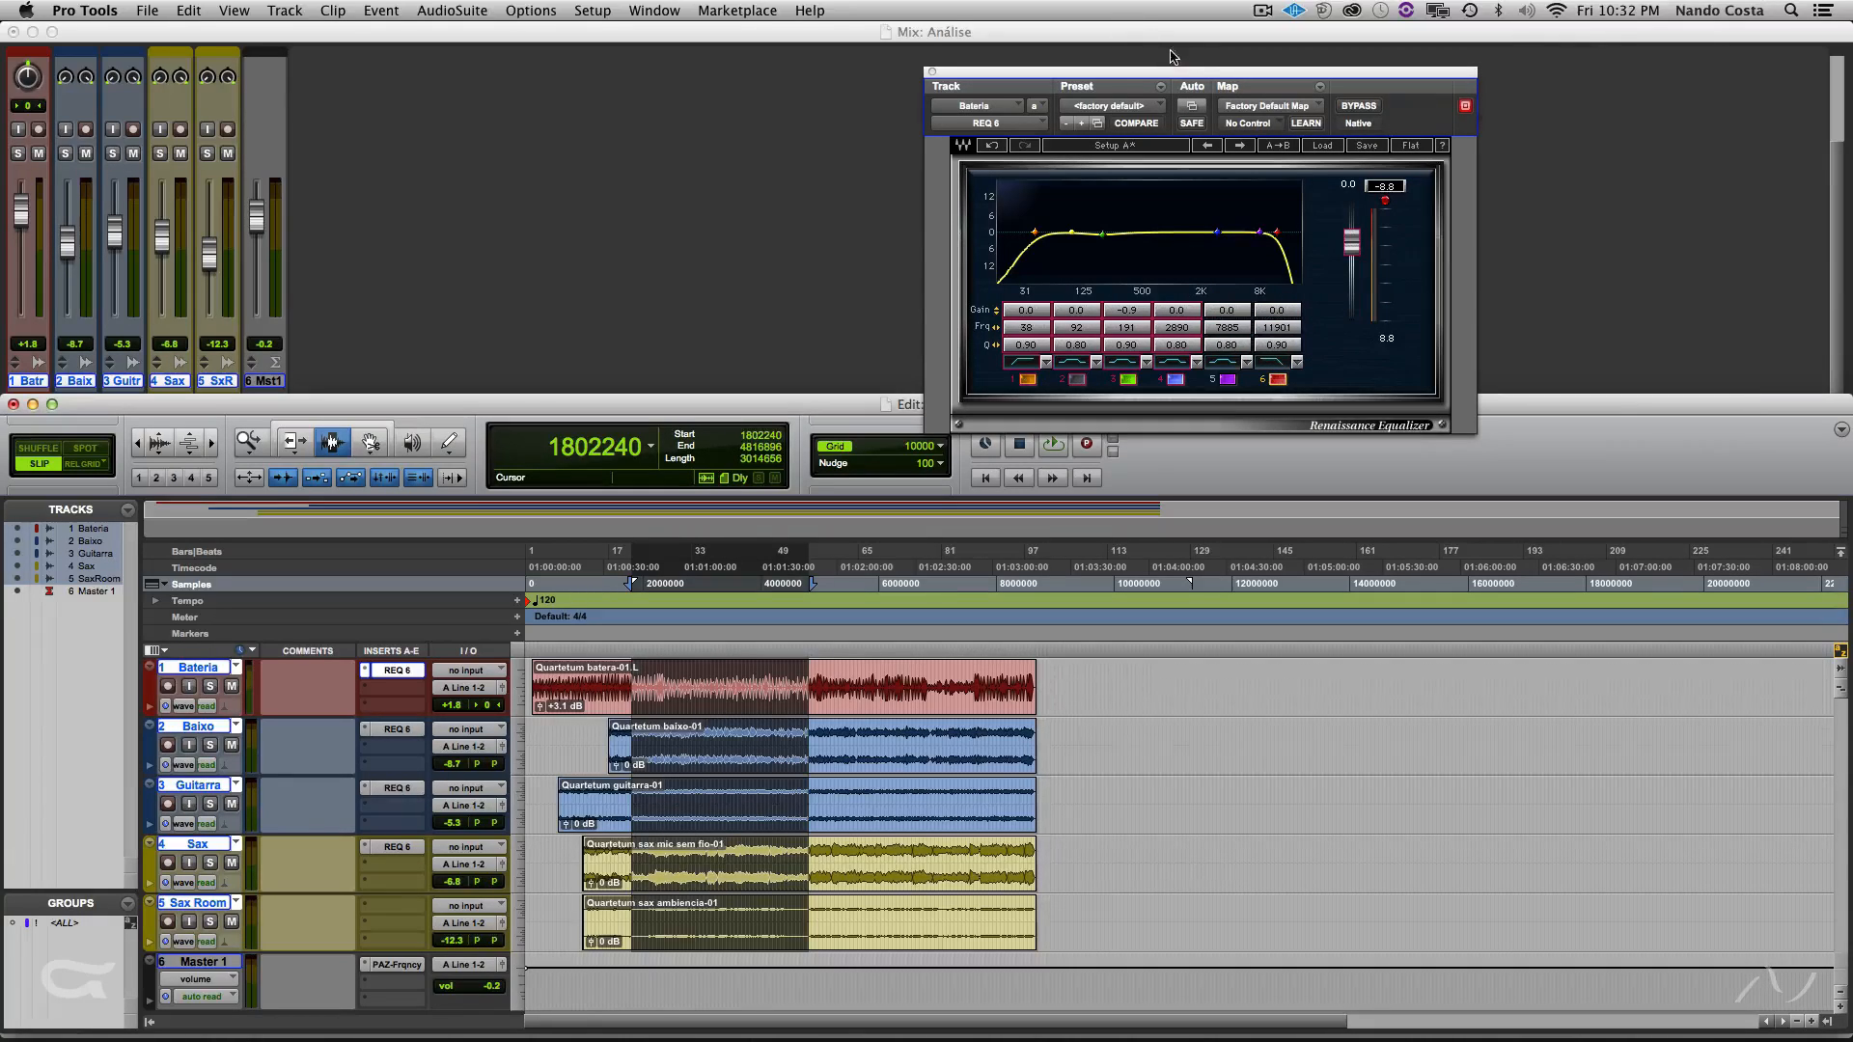
{"action": "left_click_drag", "start_coordinate": [1181, 78], "coordinate": [1457, 49]}
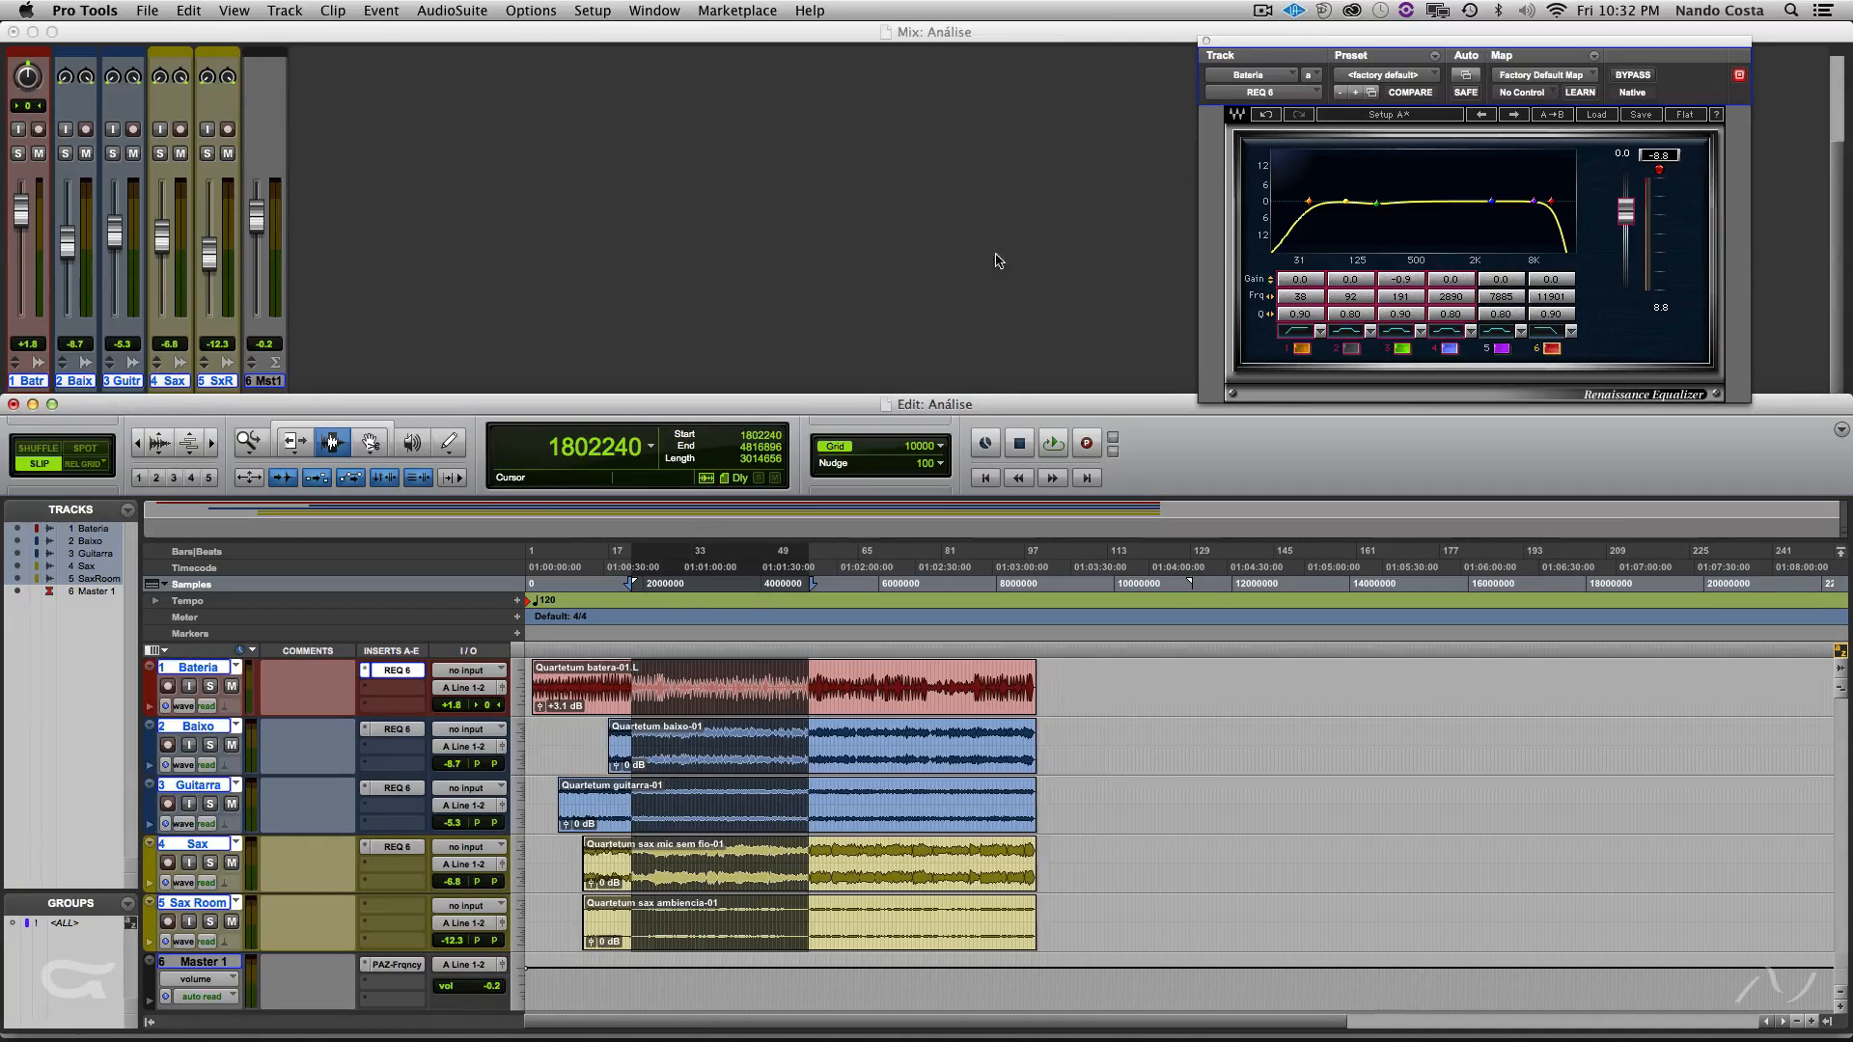
- Play the equalized mix from sample 1359872, just before the Baixo clip begins
{"action": "left_click", "coordinate": [607, 732]}
{"action": "key", "text": "space"}
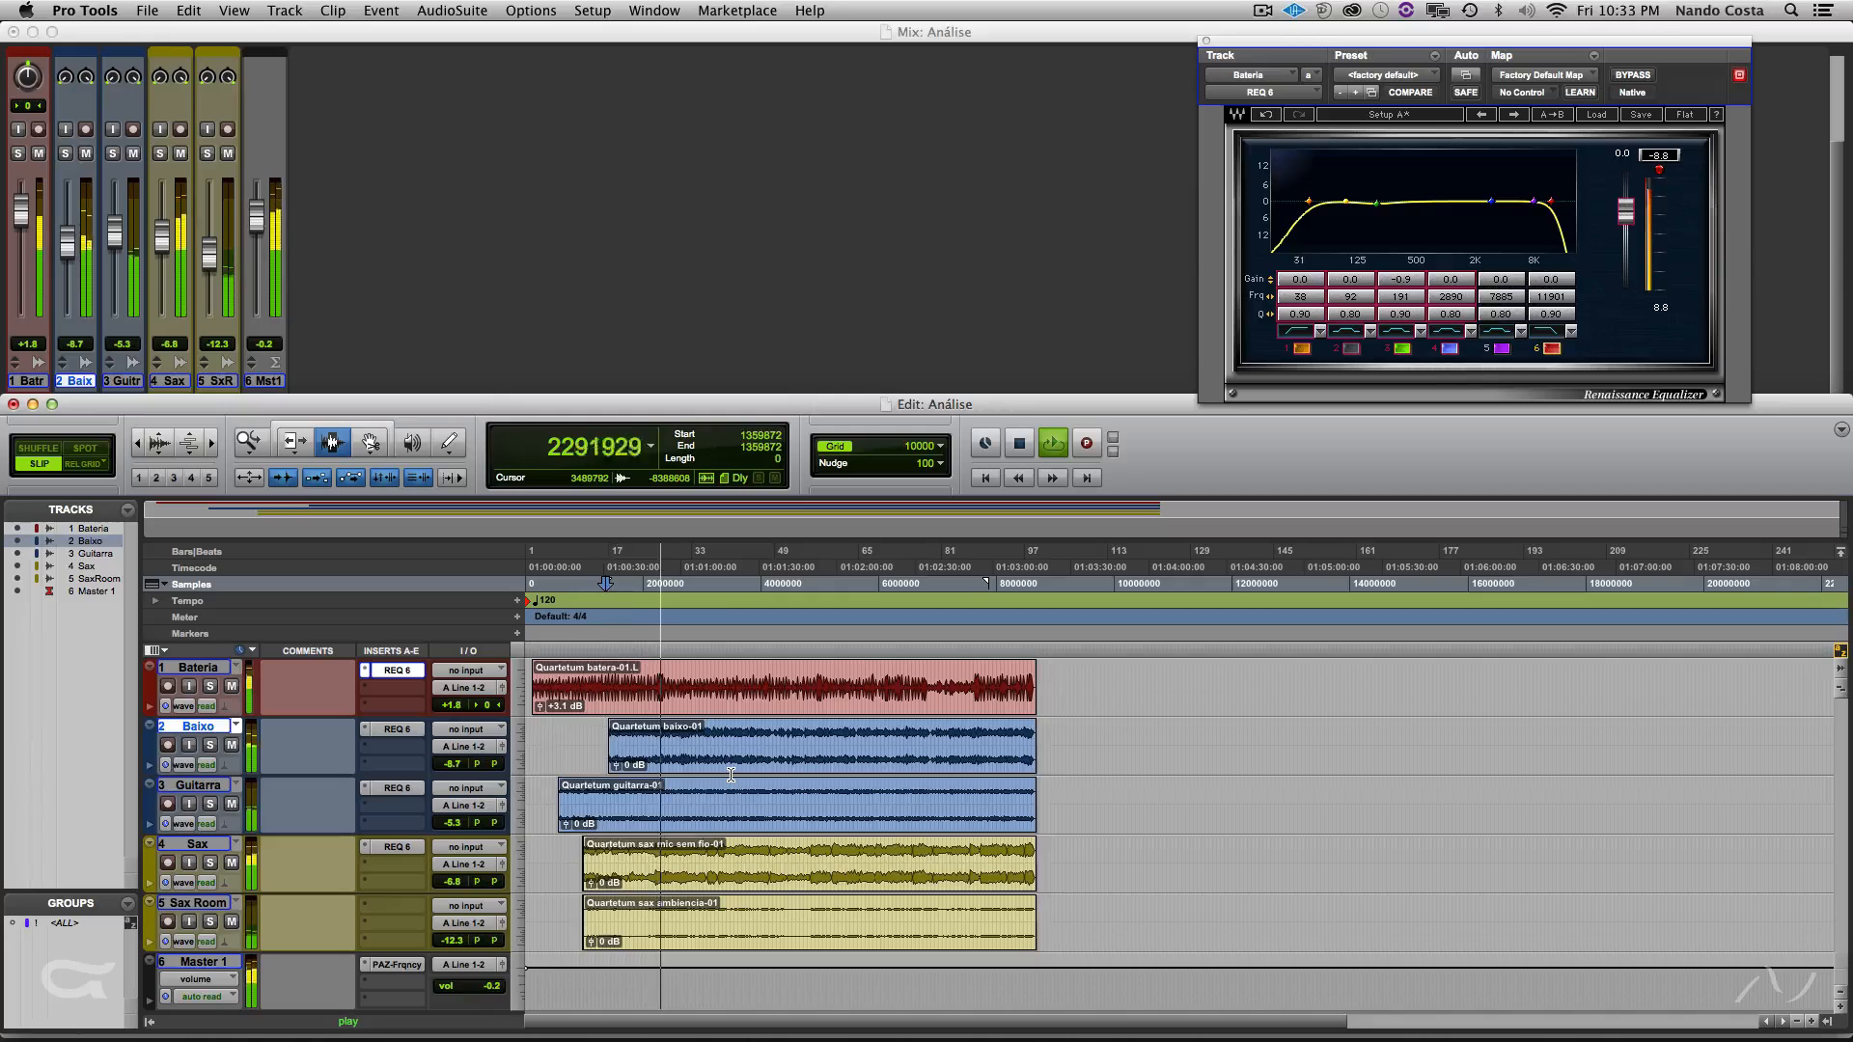
- Open Baixo's REQ 6, then play samples 1638400 to 2916352 on all five instrument tracks with the first inserts bypassed
{"action": "key", "text": "space"}
{"action": "left_click", "coordinate": [402, 730]}
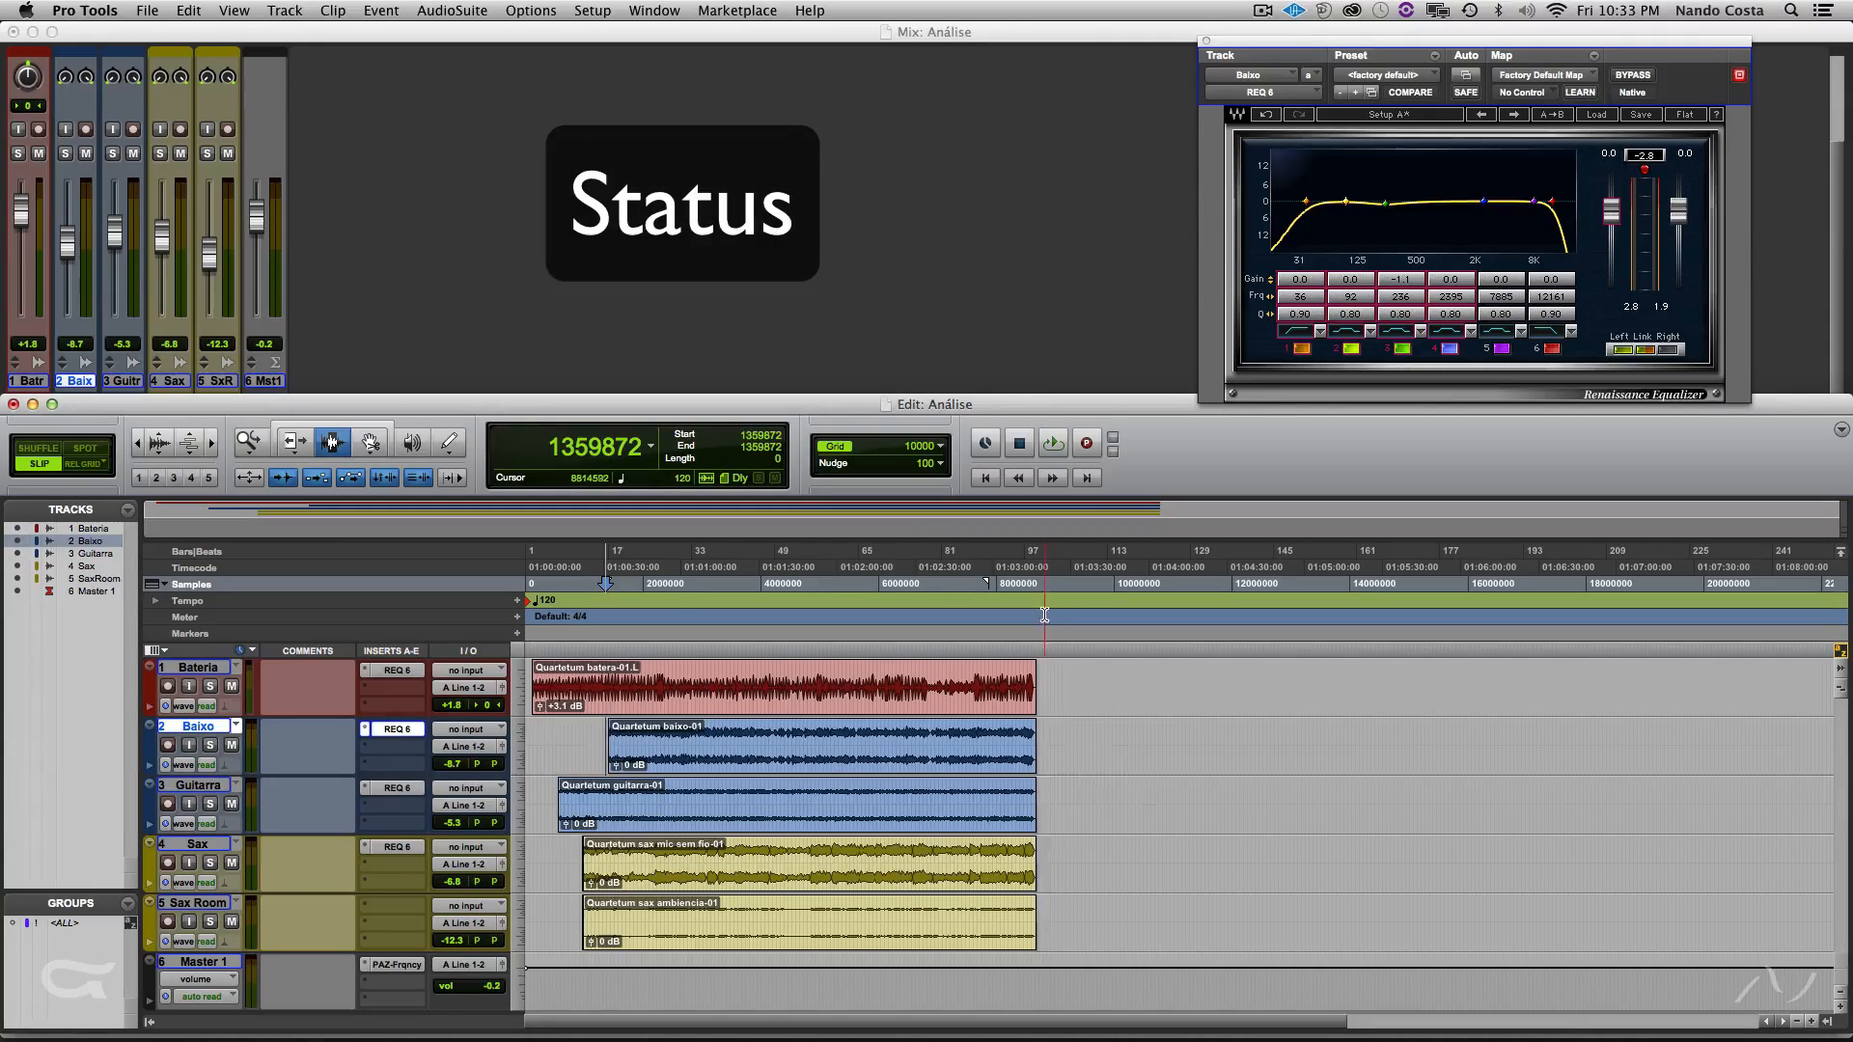
{"action": "left_click_drag", "start_coordinate": [622, 584], "coordinate": [697, 584]}
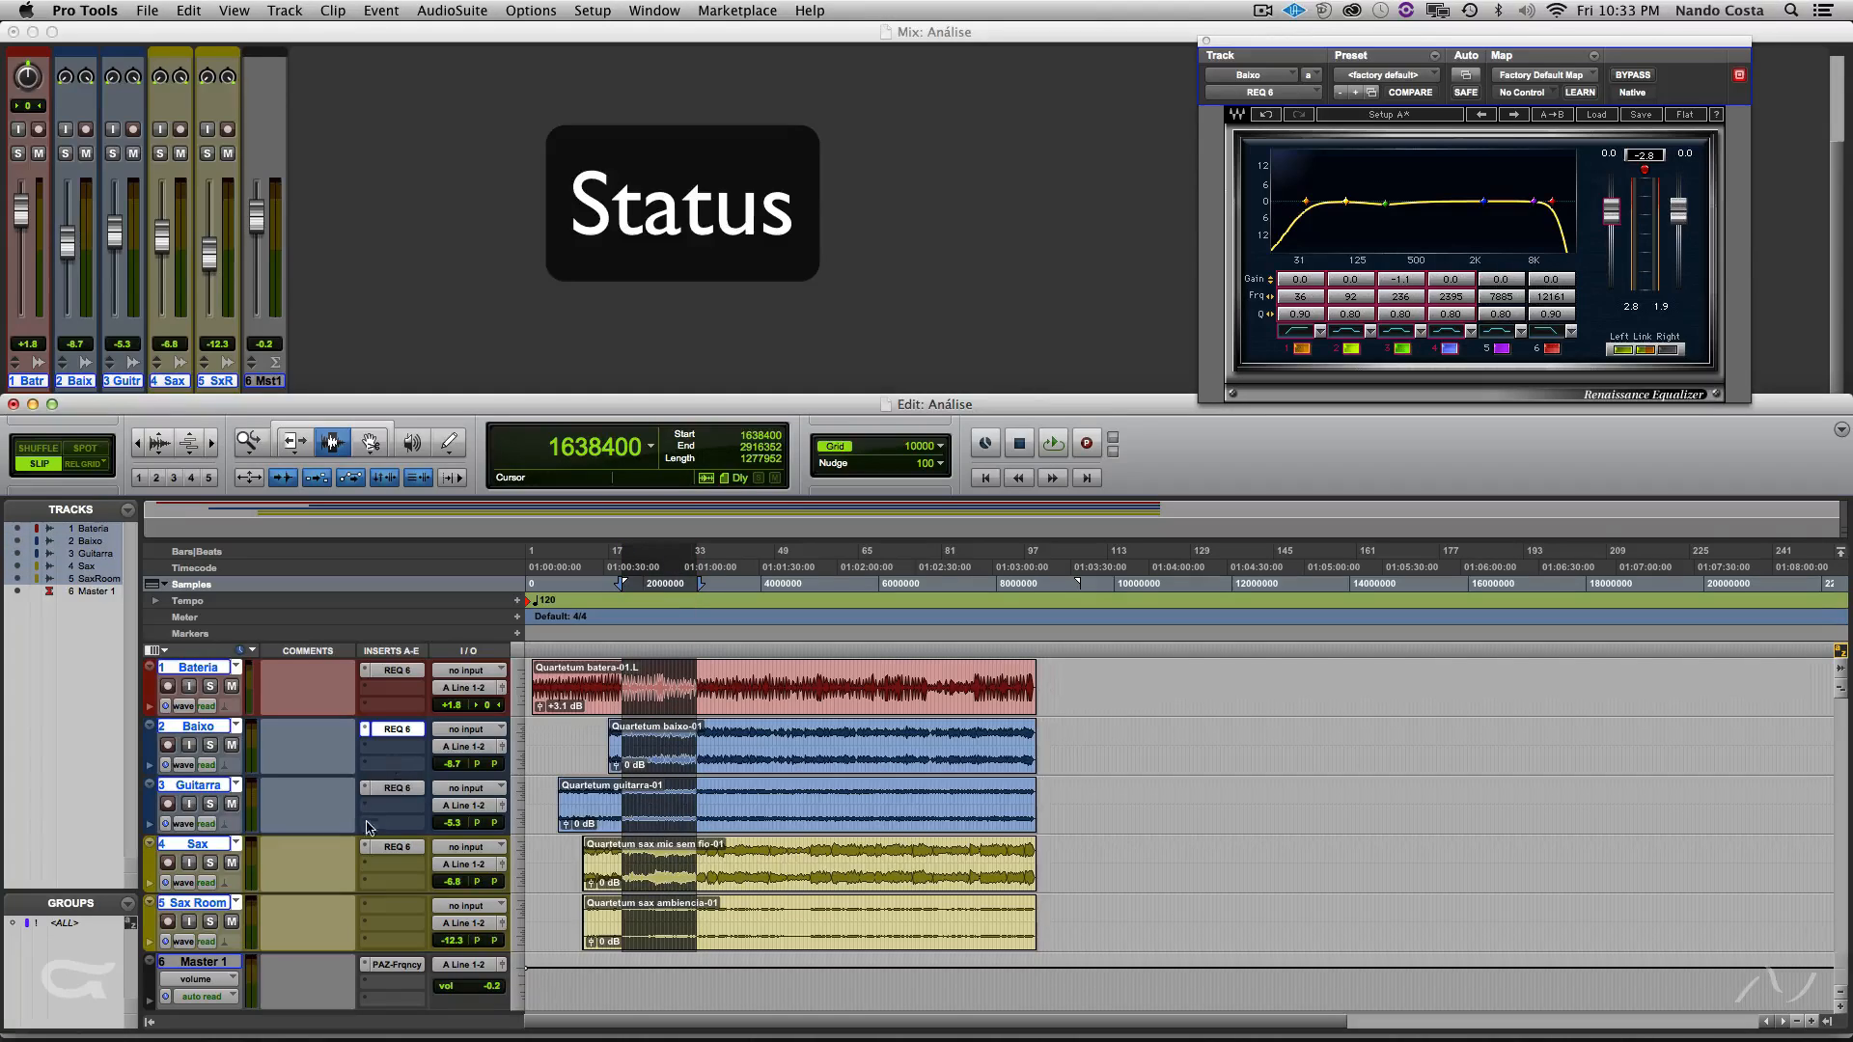
{"action": "left_click", "coordinate": [390, 791], "text": "alt+super"}
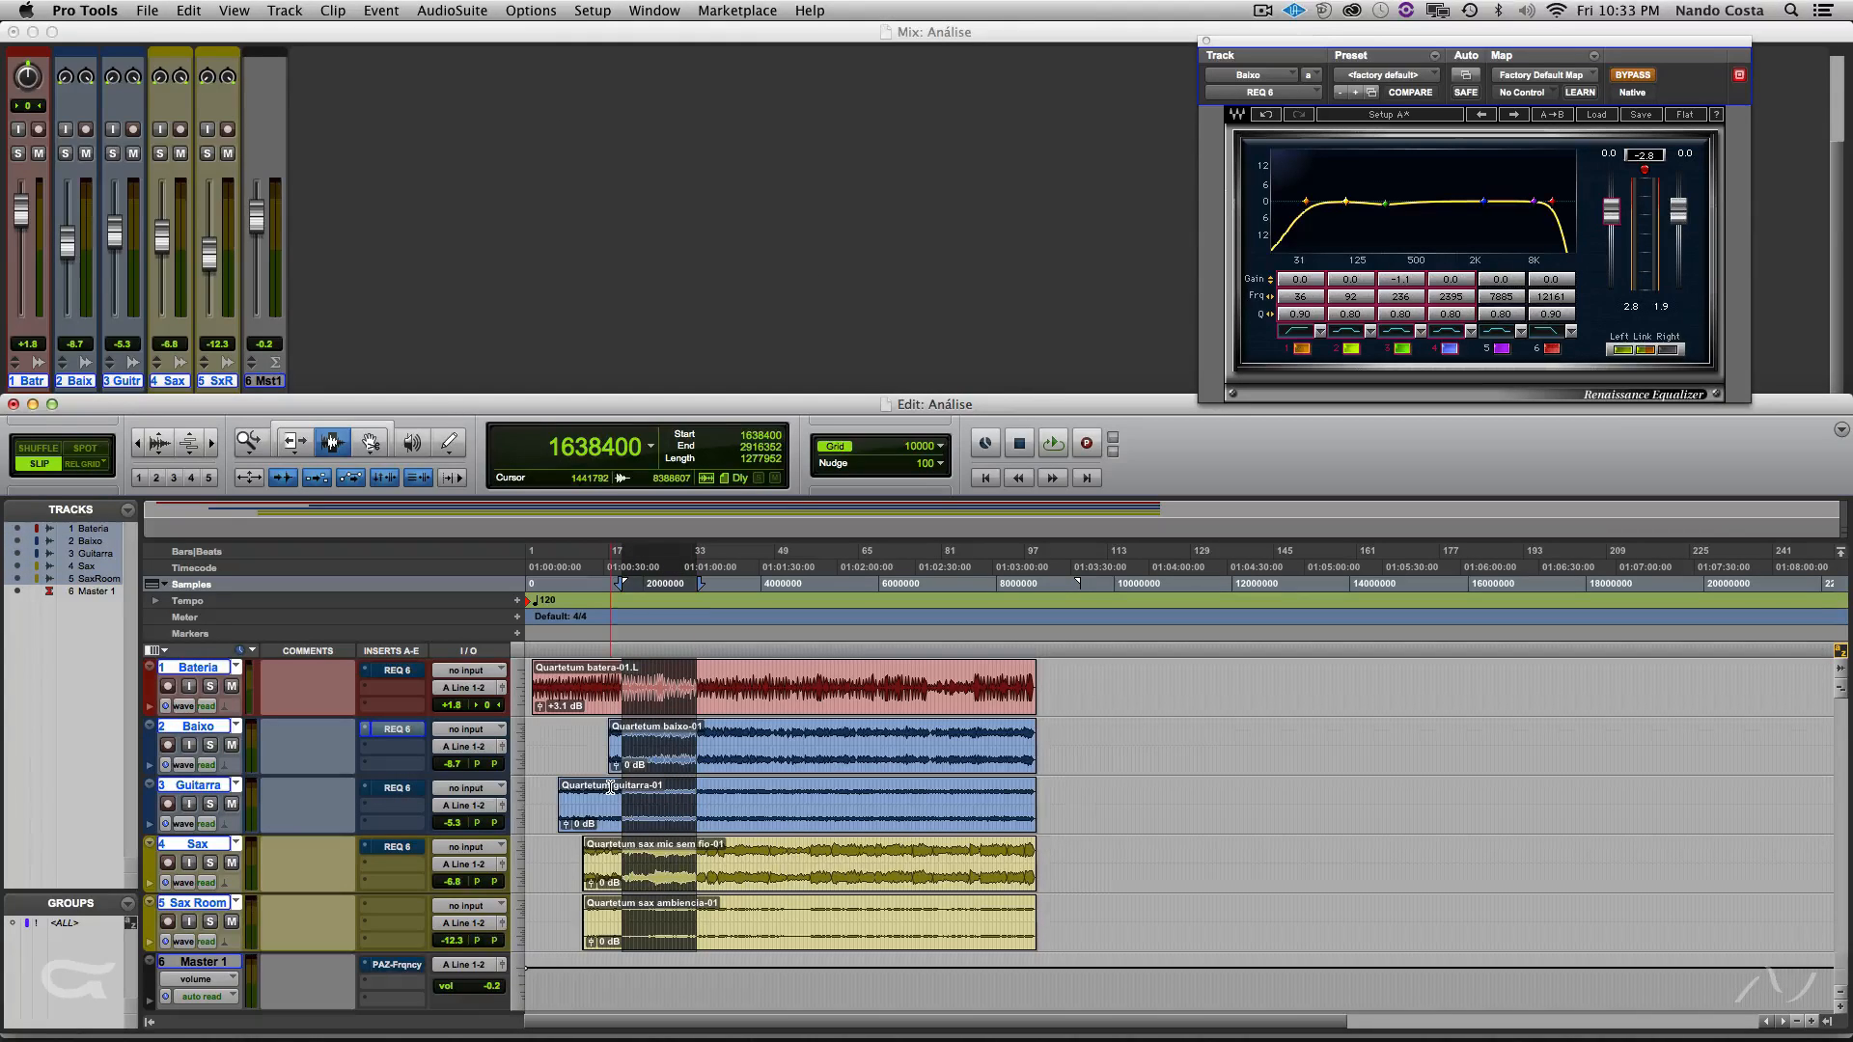
{"action": "key", "text": "space"}
{"action": "key", "text": "space"}
- Reactivate the first inserts on all tracks and play the start of the selection with the equalization on
{"action": "left_click", "coordinate": [400, 734], "text": "alt+super"}
{"action": "key", "text": "space"}
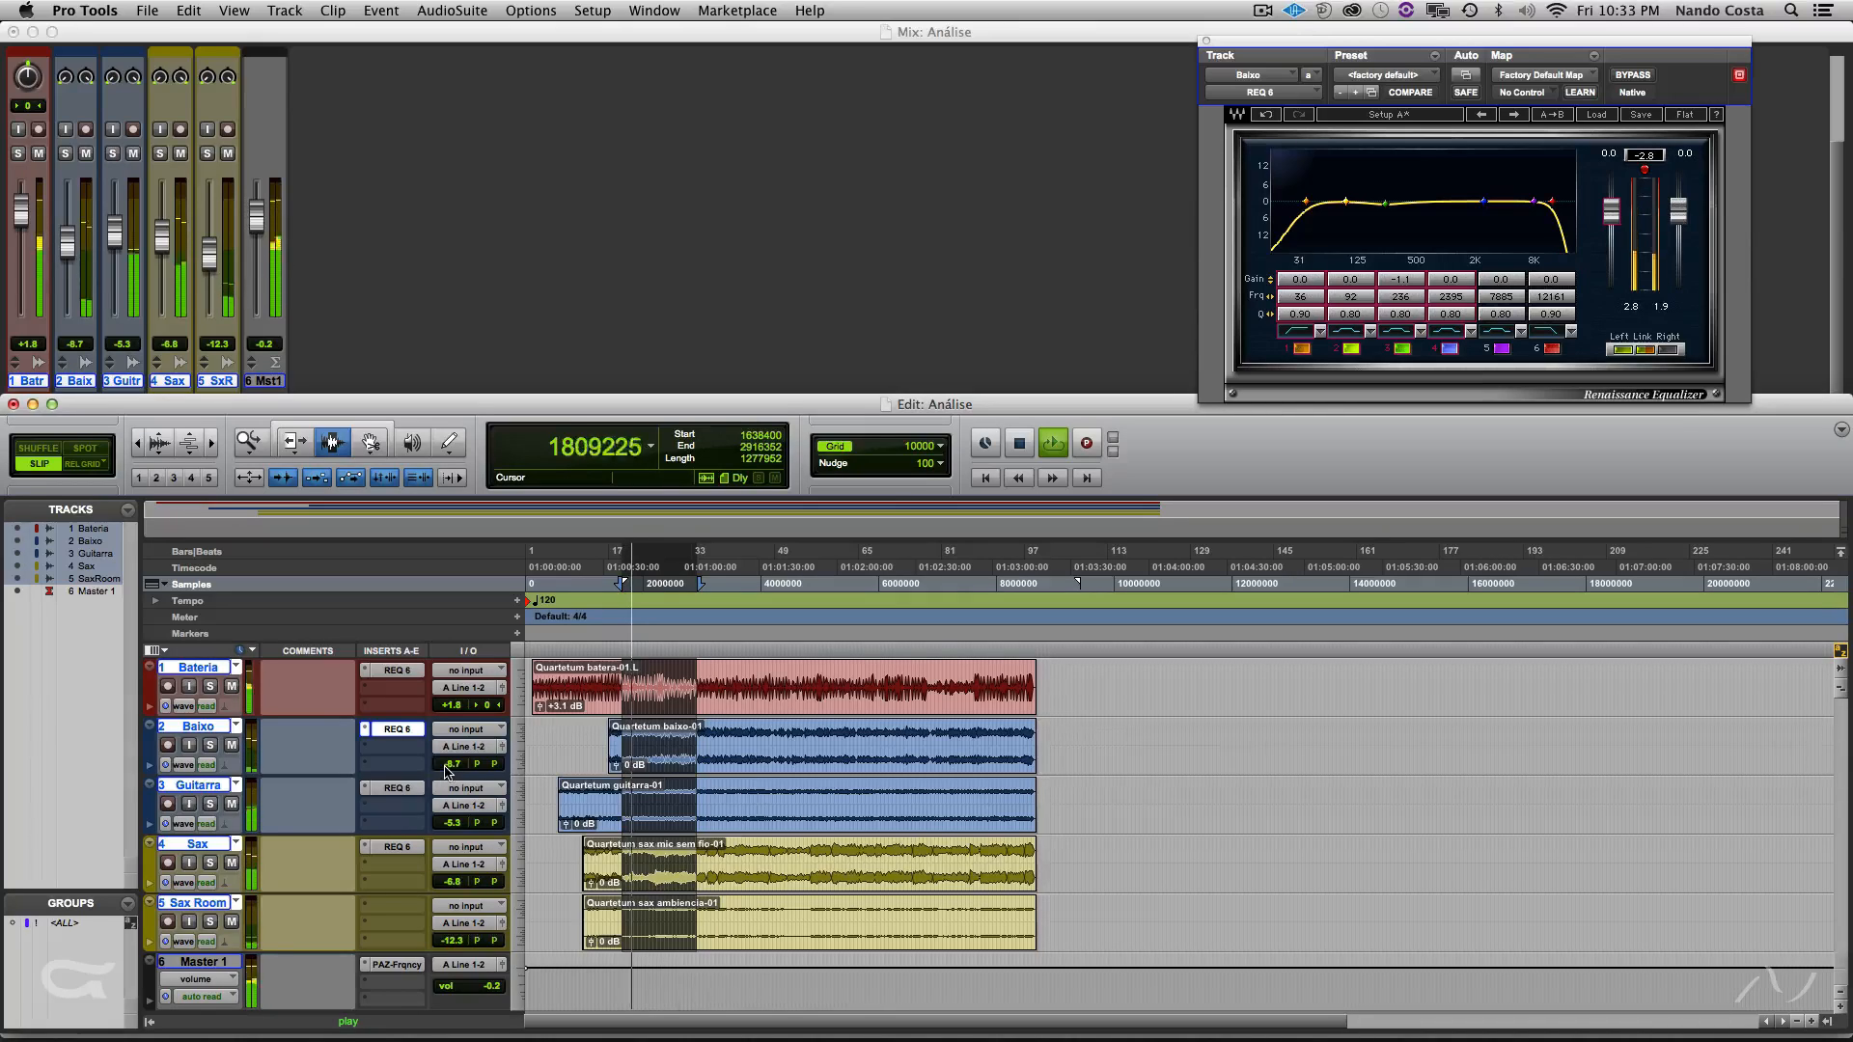
{"action": "key", "text": "space"}
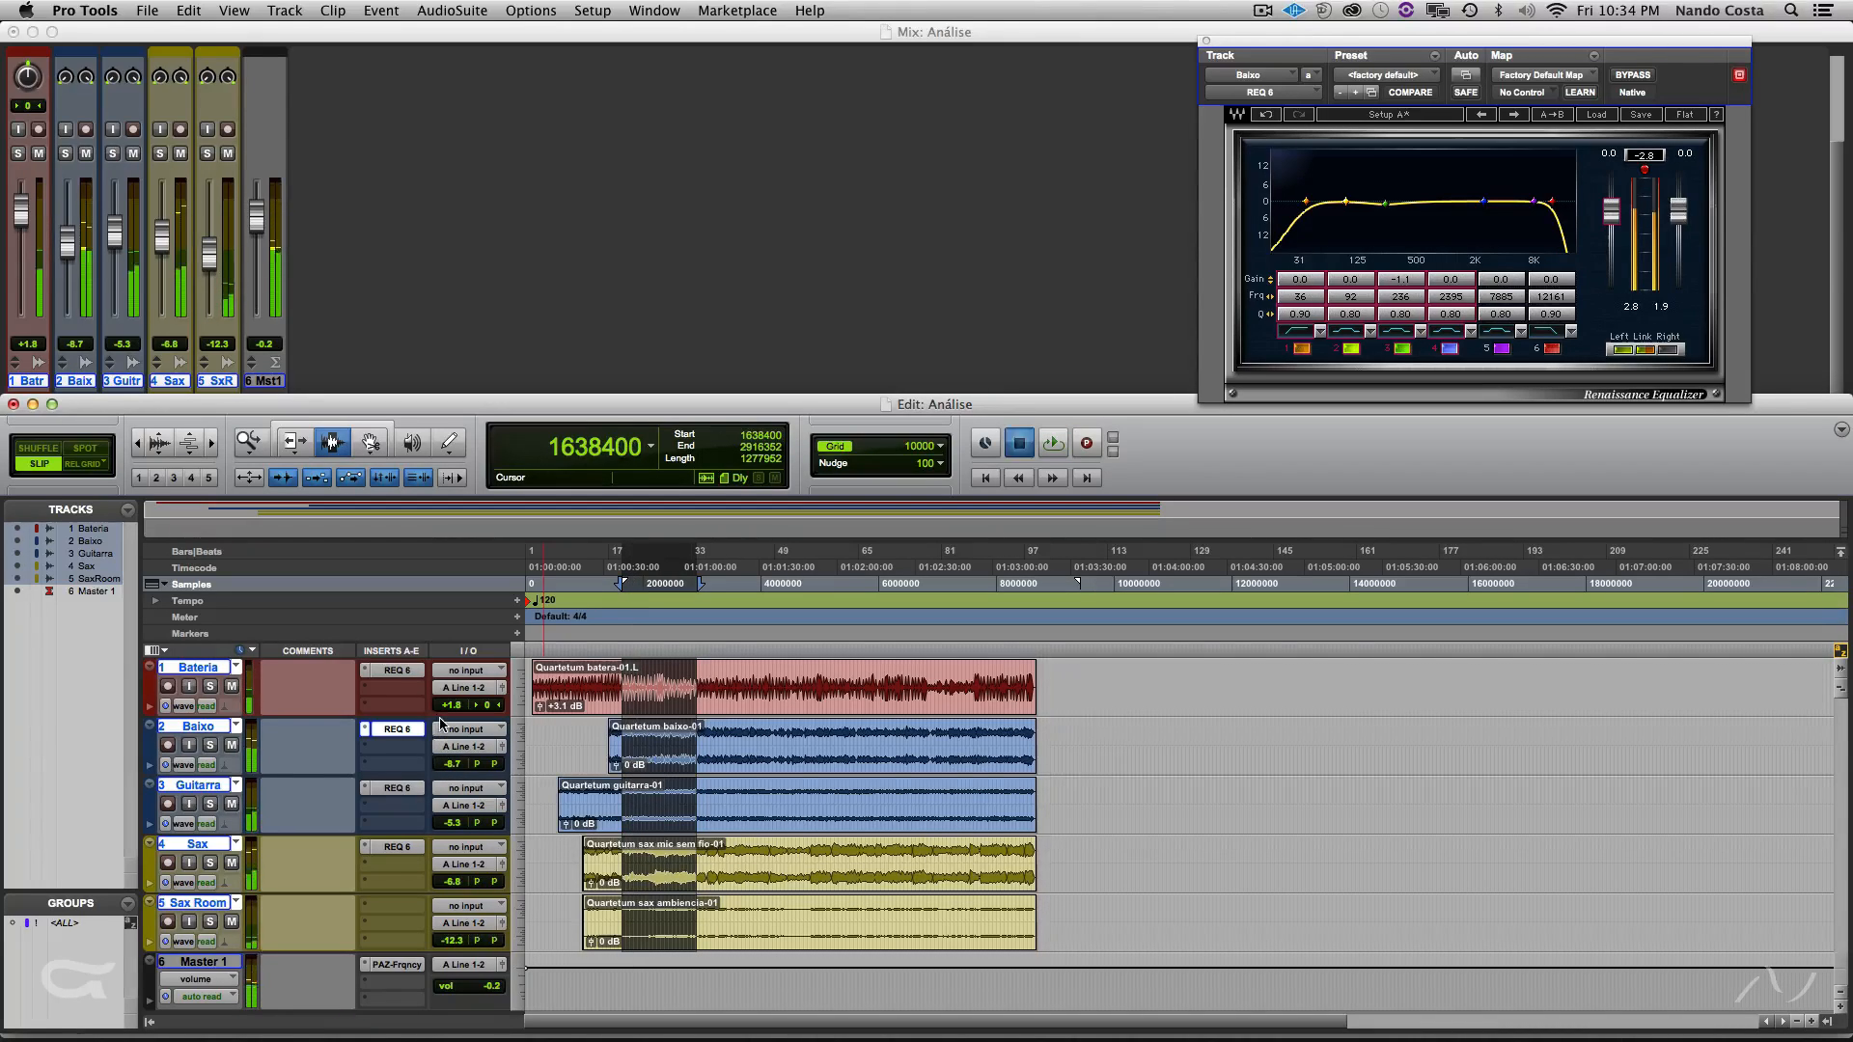
- Duplicate REQ 6 into the second insert slot of Bateria, Baixo, Guitarra and Sax, and bypass the first inserts on all tracks
{"action": "left_click_drag", "start_coordinate": [410, 669], "coordinate": [407, 865]}
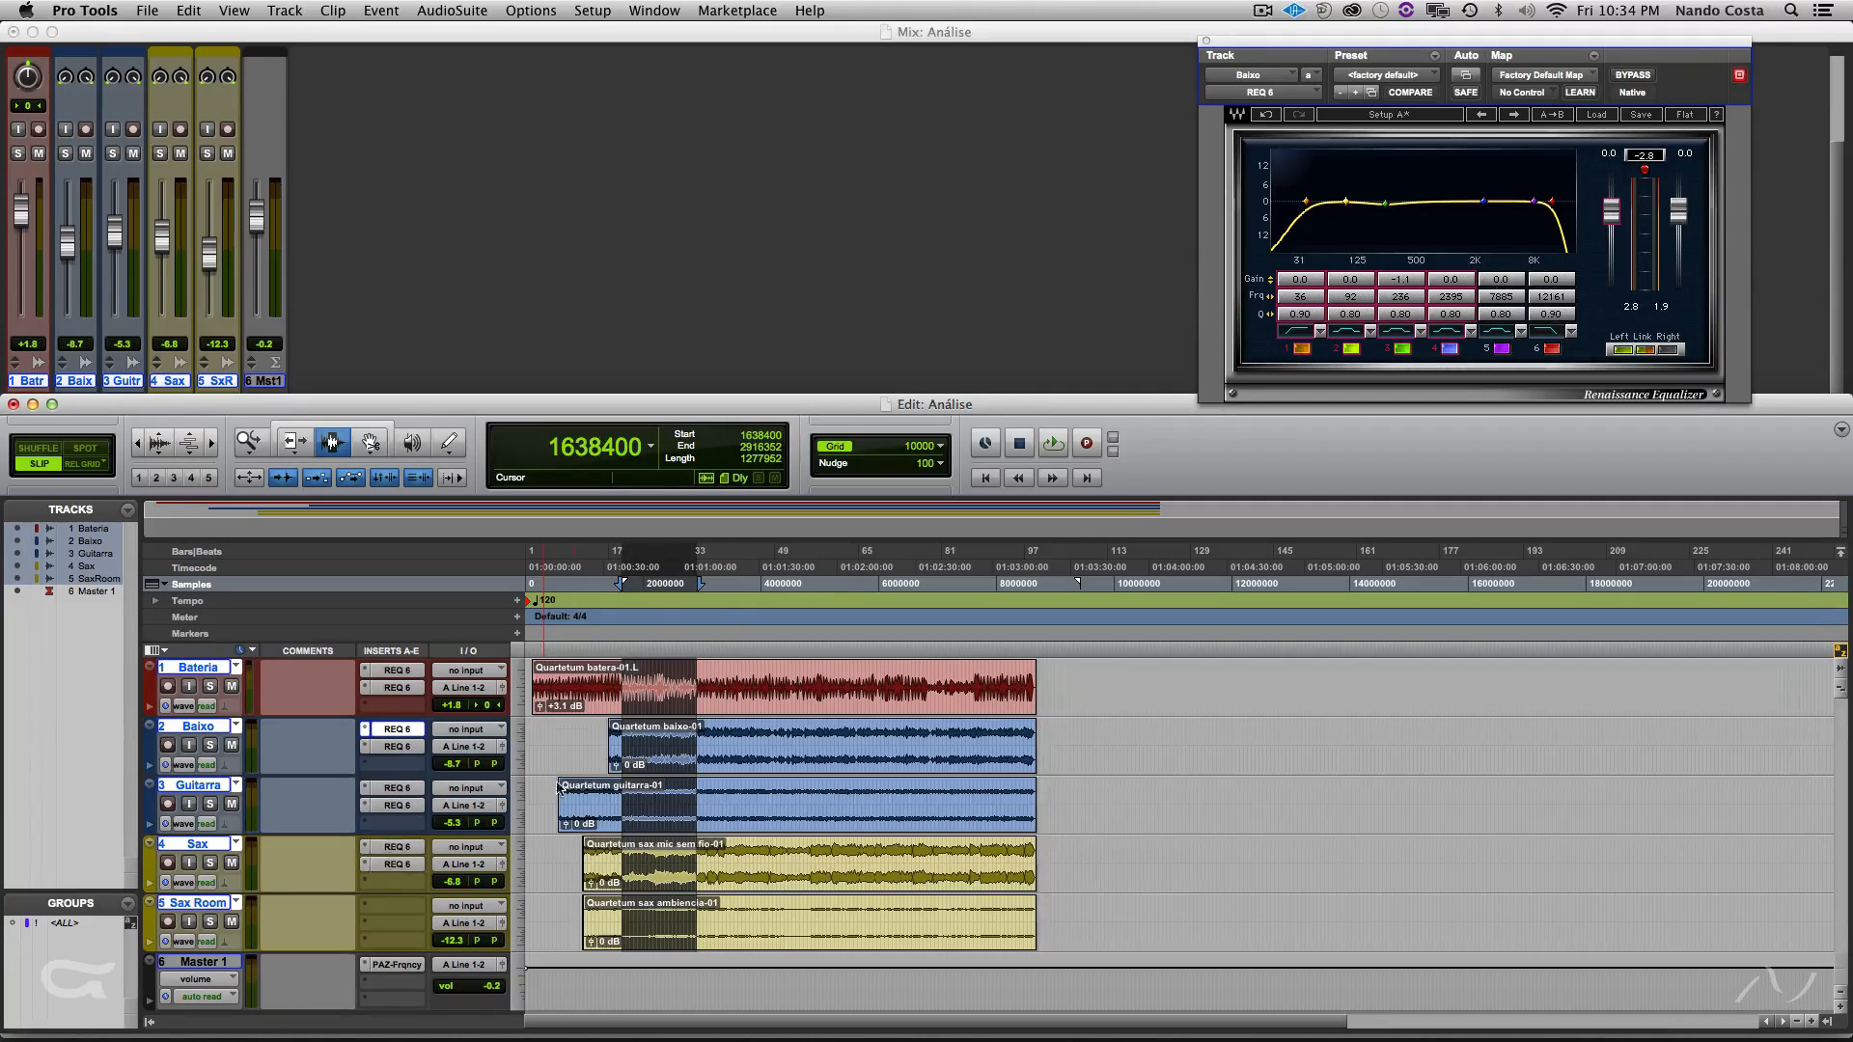
{"action": "left_click", "coordinate": [401, 673], "text": "alt+super"}
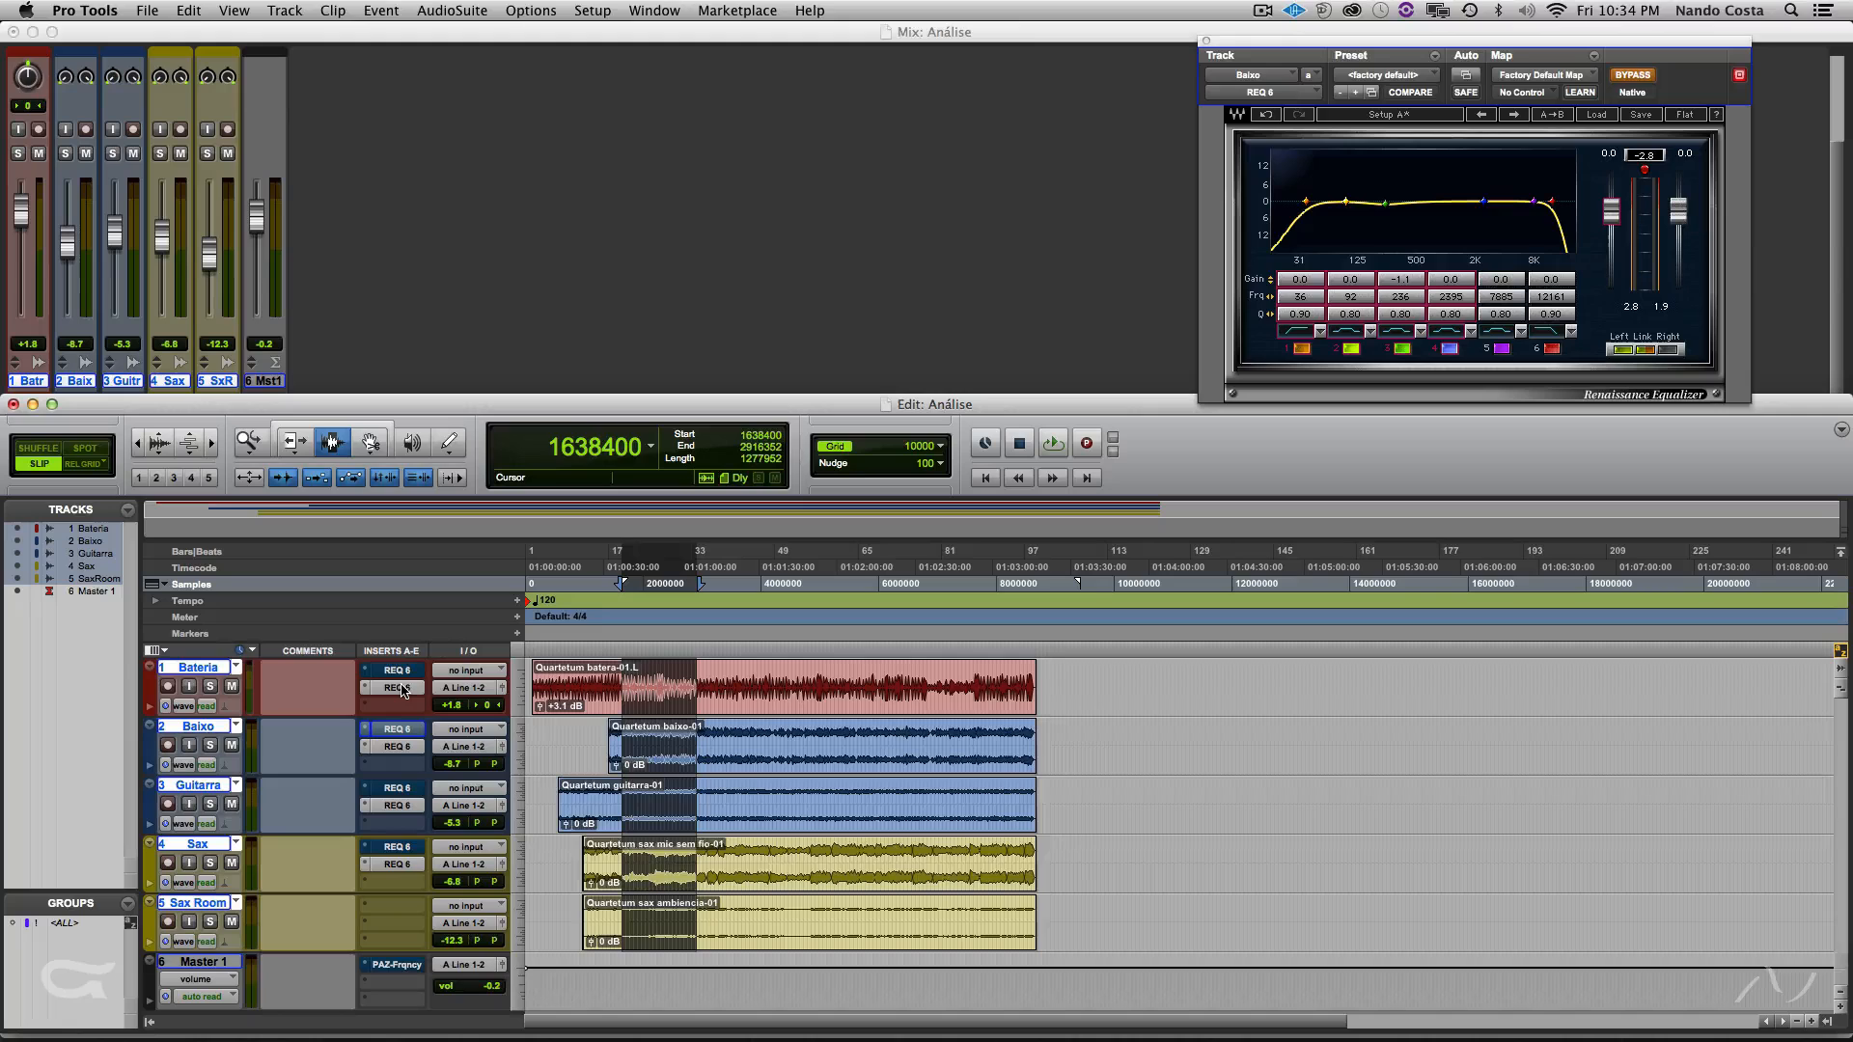
- In Baixo's second REQ 6, set band 4 to -0.6 dB at 388 Hz and band 1 to -0.9 dB at 38 Hz while playing from sample 1605632
{"action": "left_click", "coordinate": [391, 749]}
{"action": "left_click", "coordinate": [619, 748]}
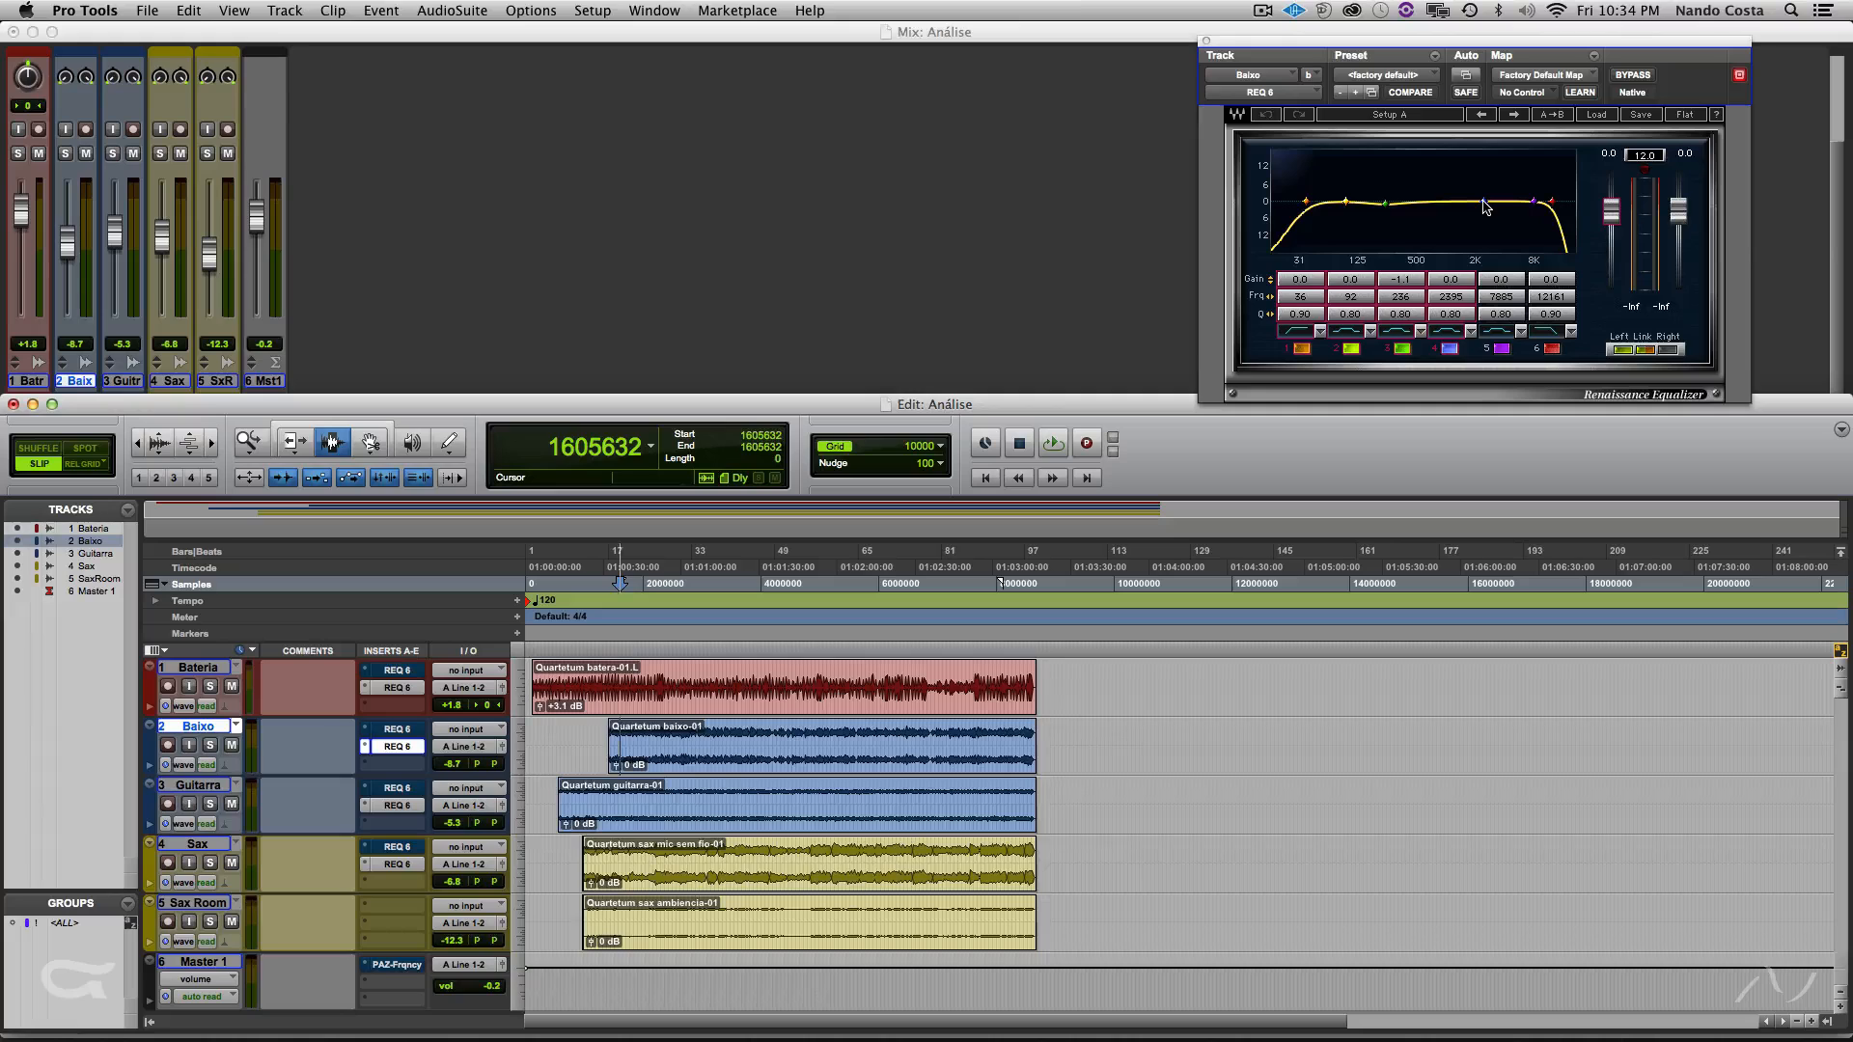
{"action": "key", "text": "space"}
{"action": "left_click_drag", "start_coordinate": [1484, 204], "coordinate": [1406, 202]}
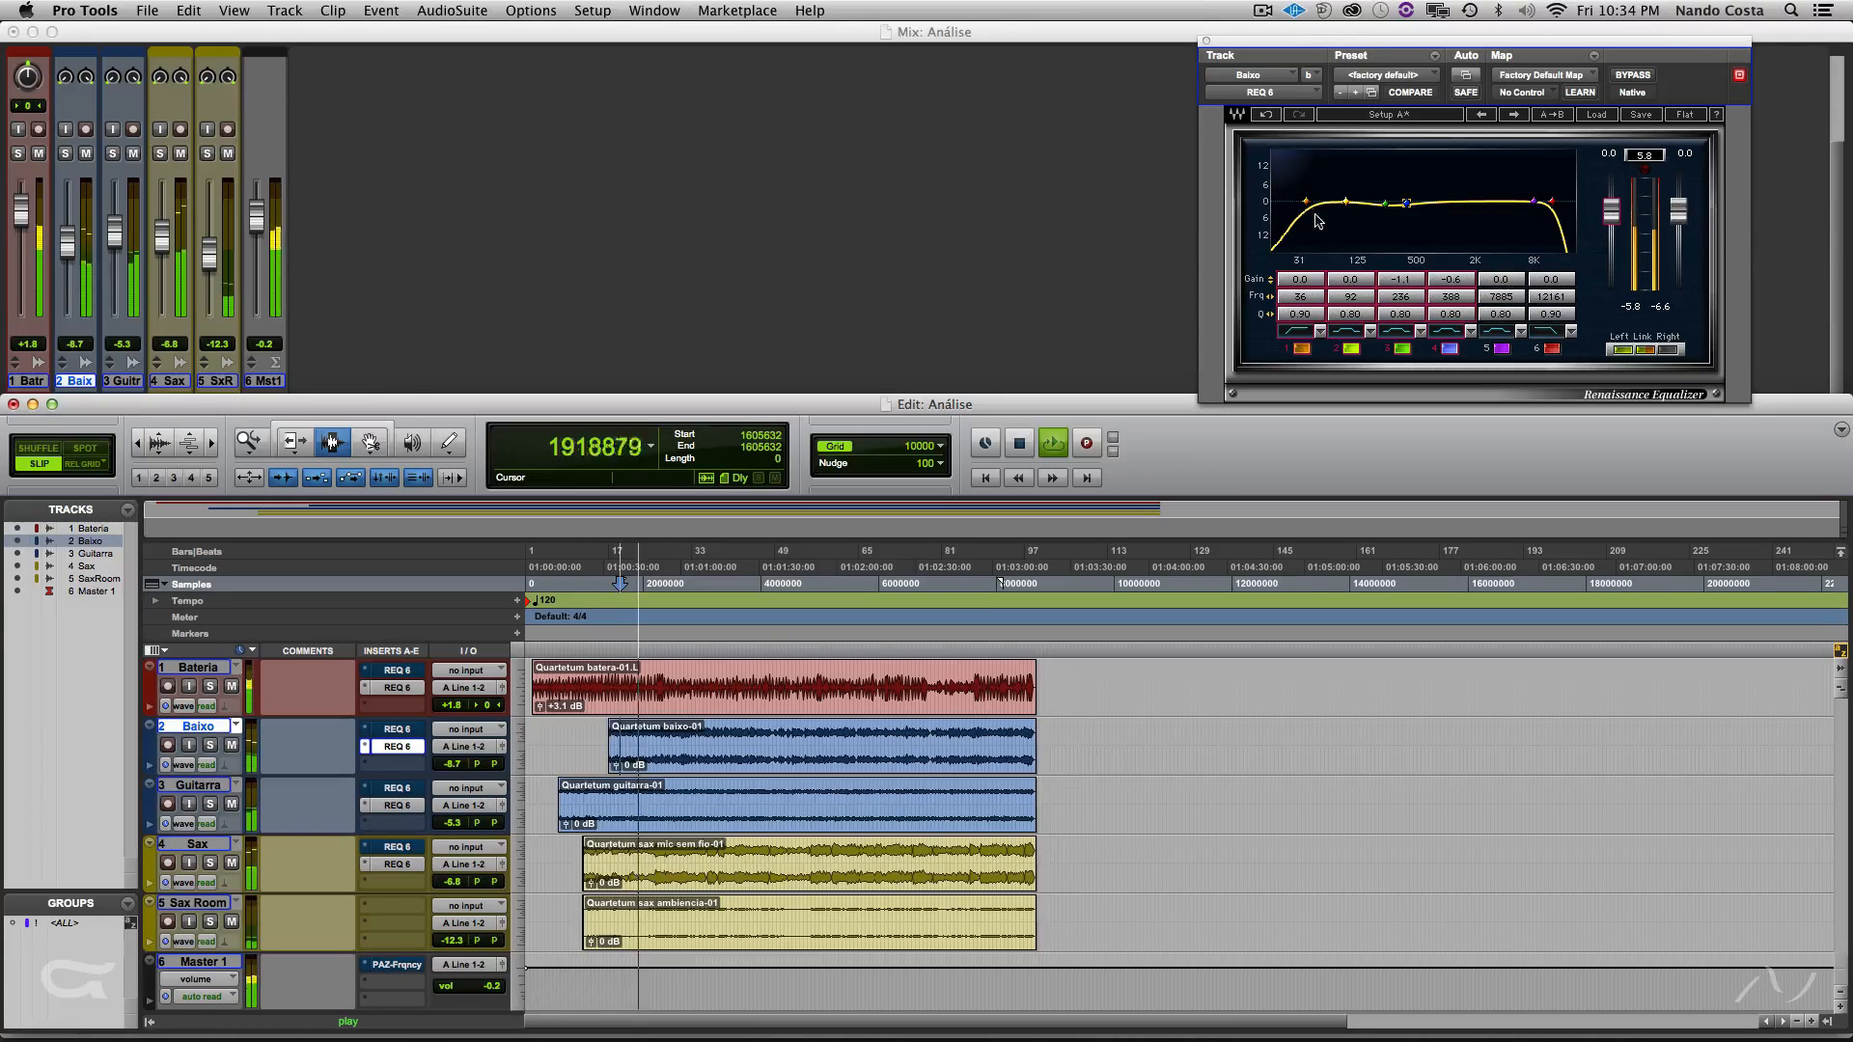
{"action": "left_click_drag", "start_coordinate": [1309, 202], "coordinate": [1310, 205]}
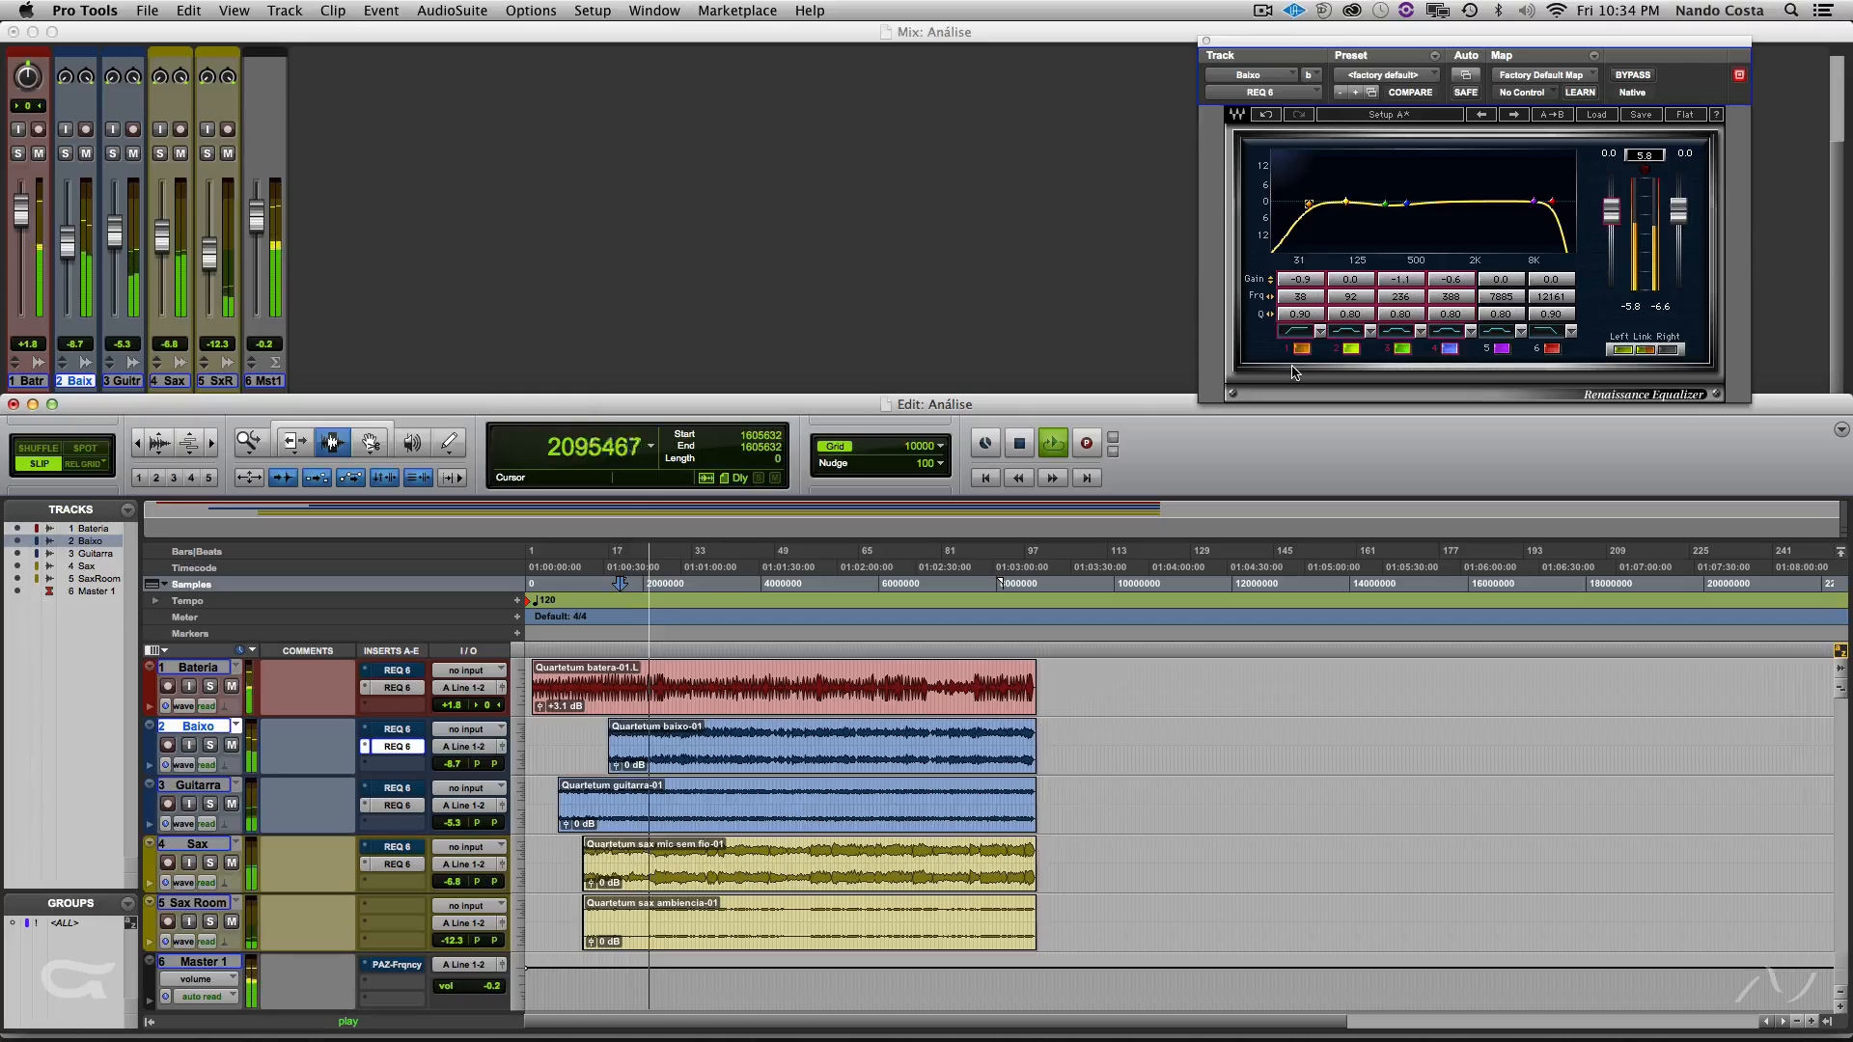
{"action": "key", "text": "space"}
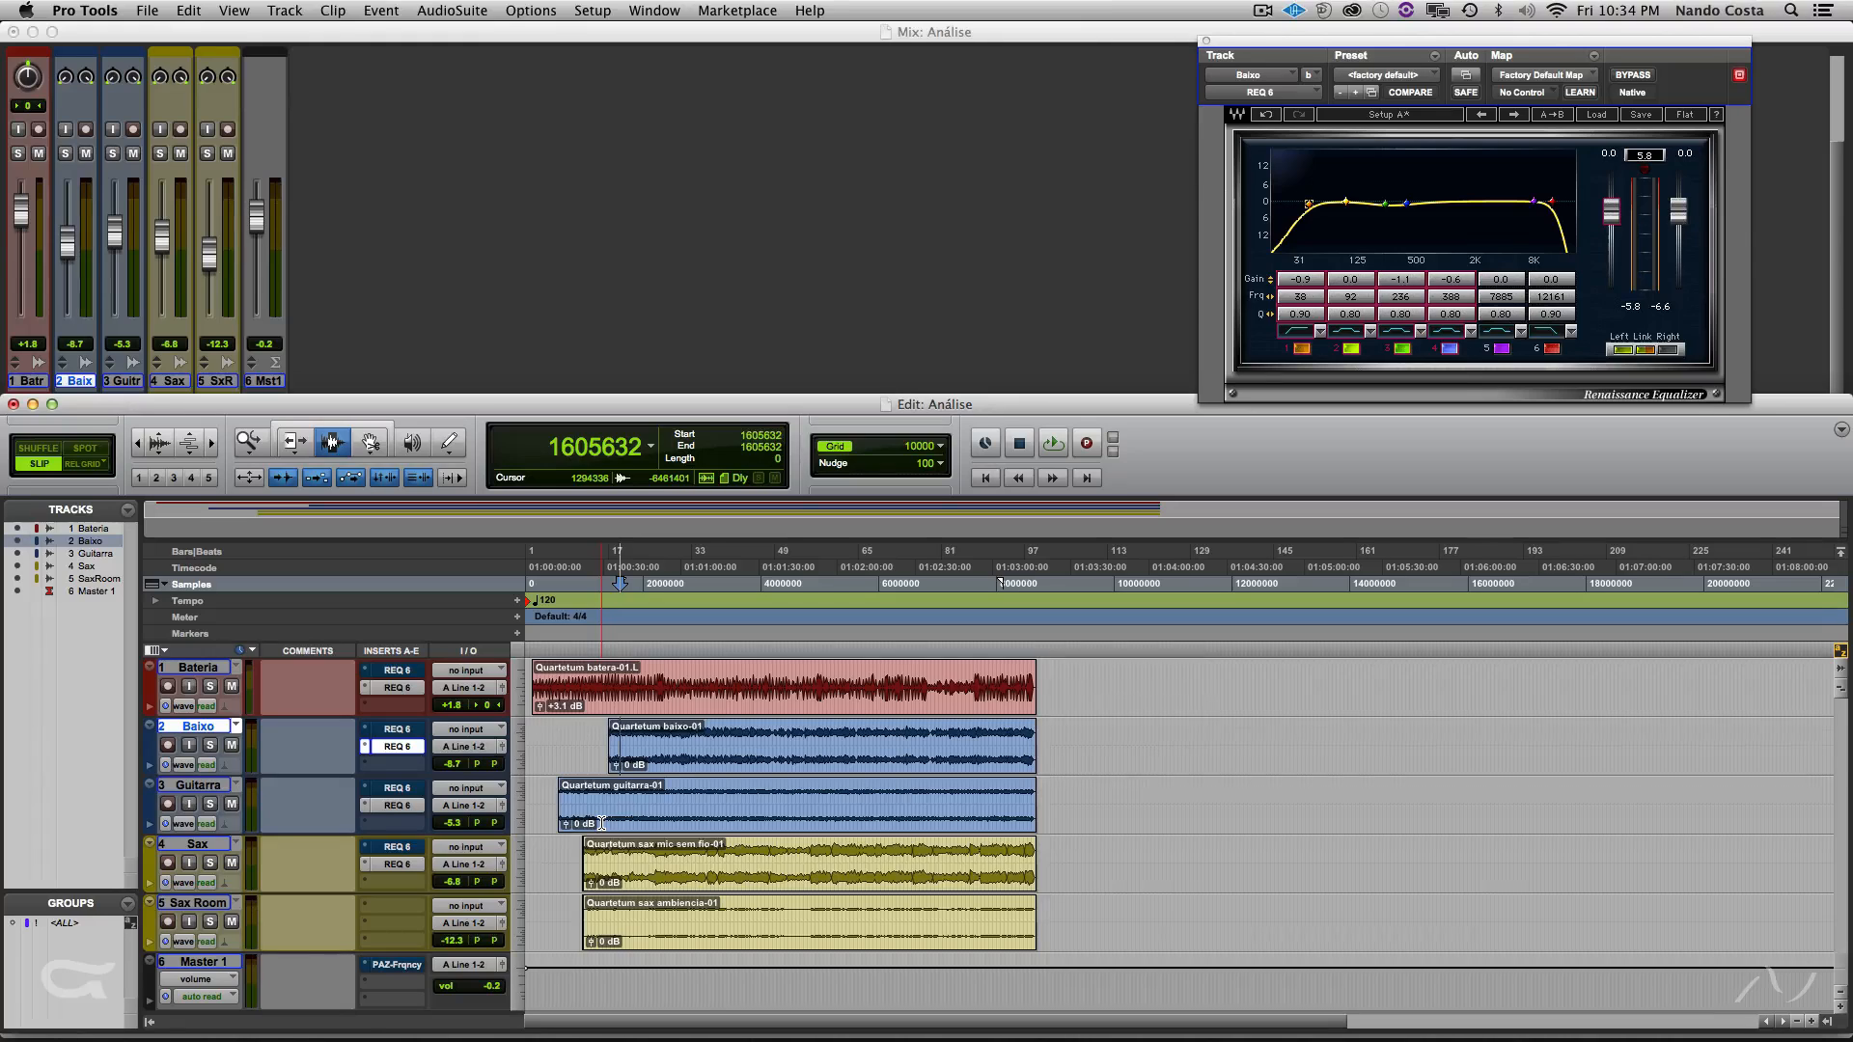
{"action": "key", "text": "space"}
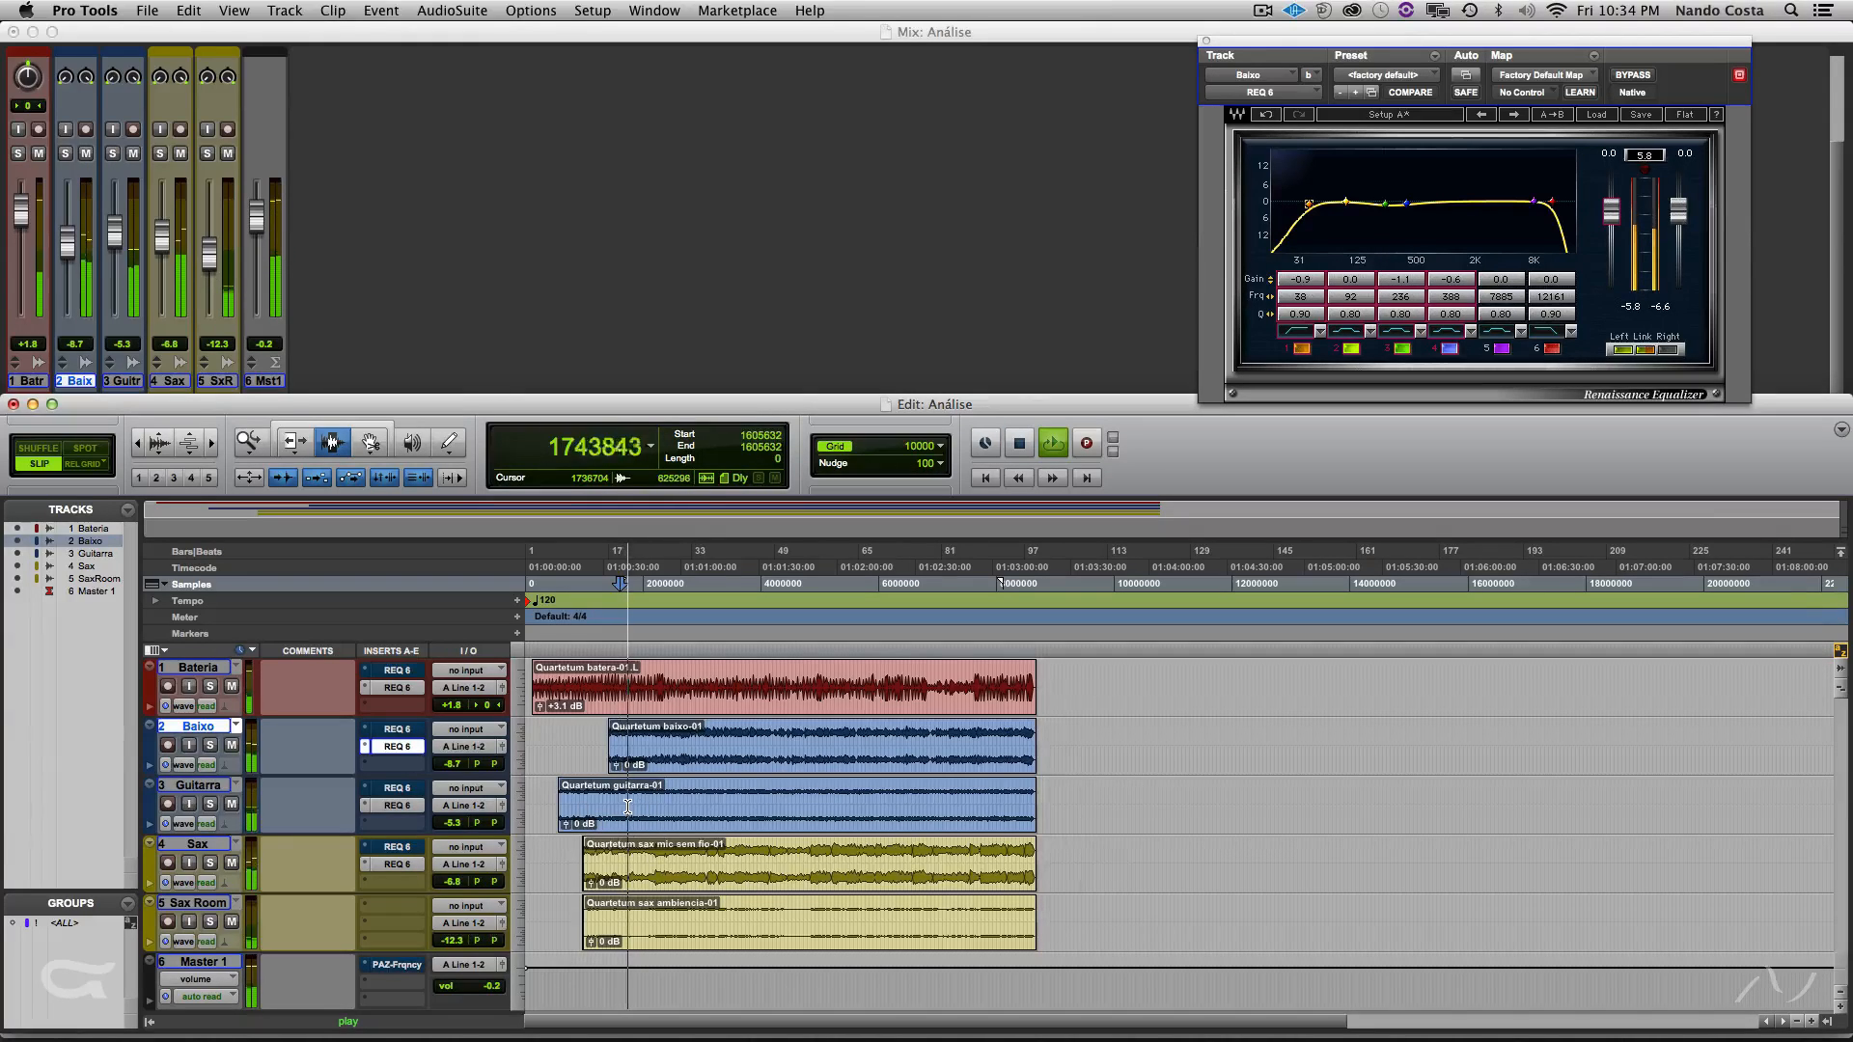
{"action": "key", "text": "space"}
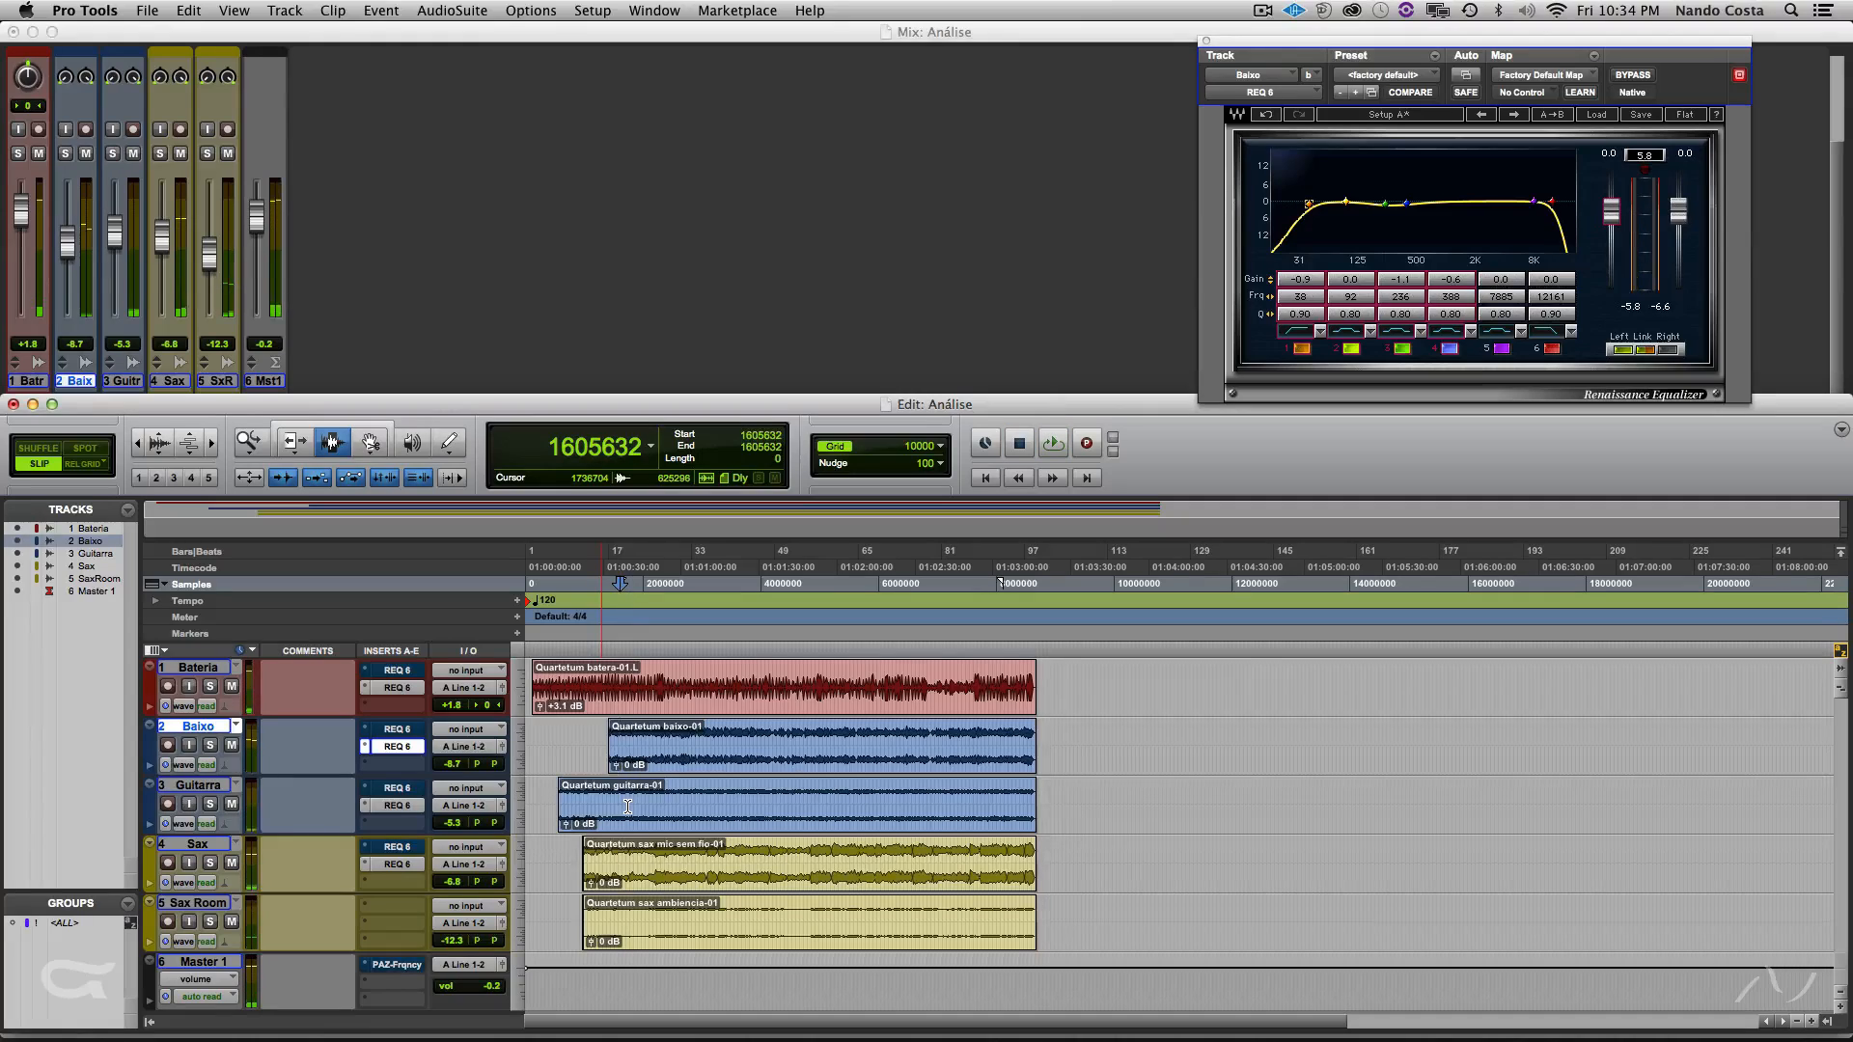
- In Guitarra's second REQ 6, set band 4 to -1.2 dB at 5615 Hz and band 1 to -0.7 dB at 100 Hz during playback
{"action": "left_click", "coordinate": [627, 806]}
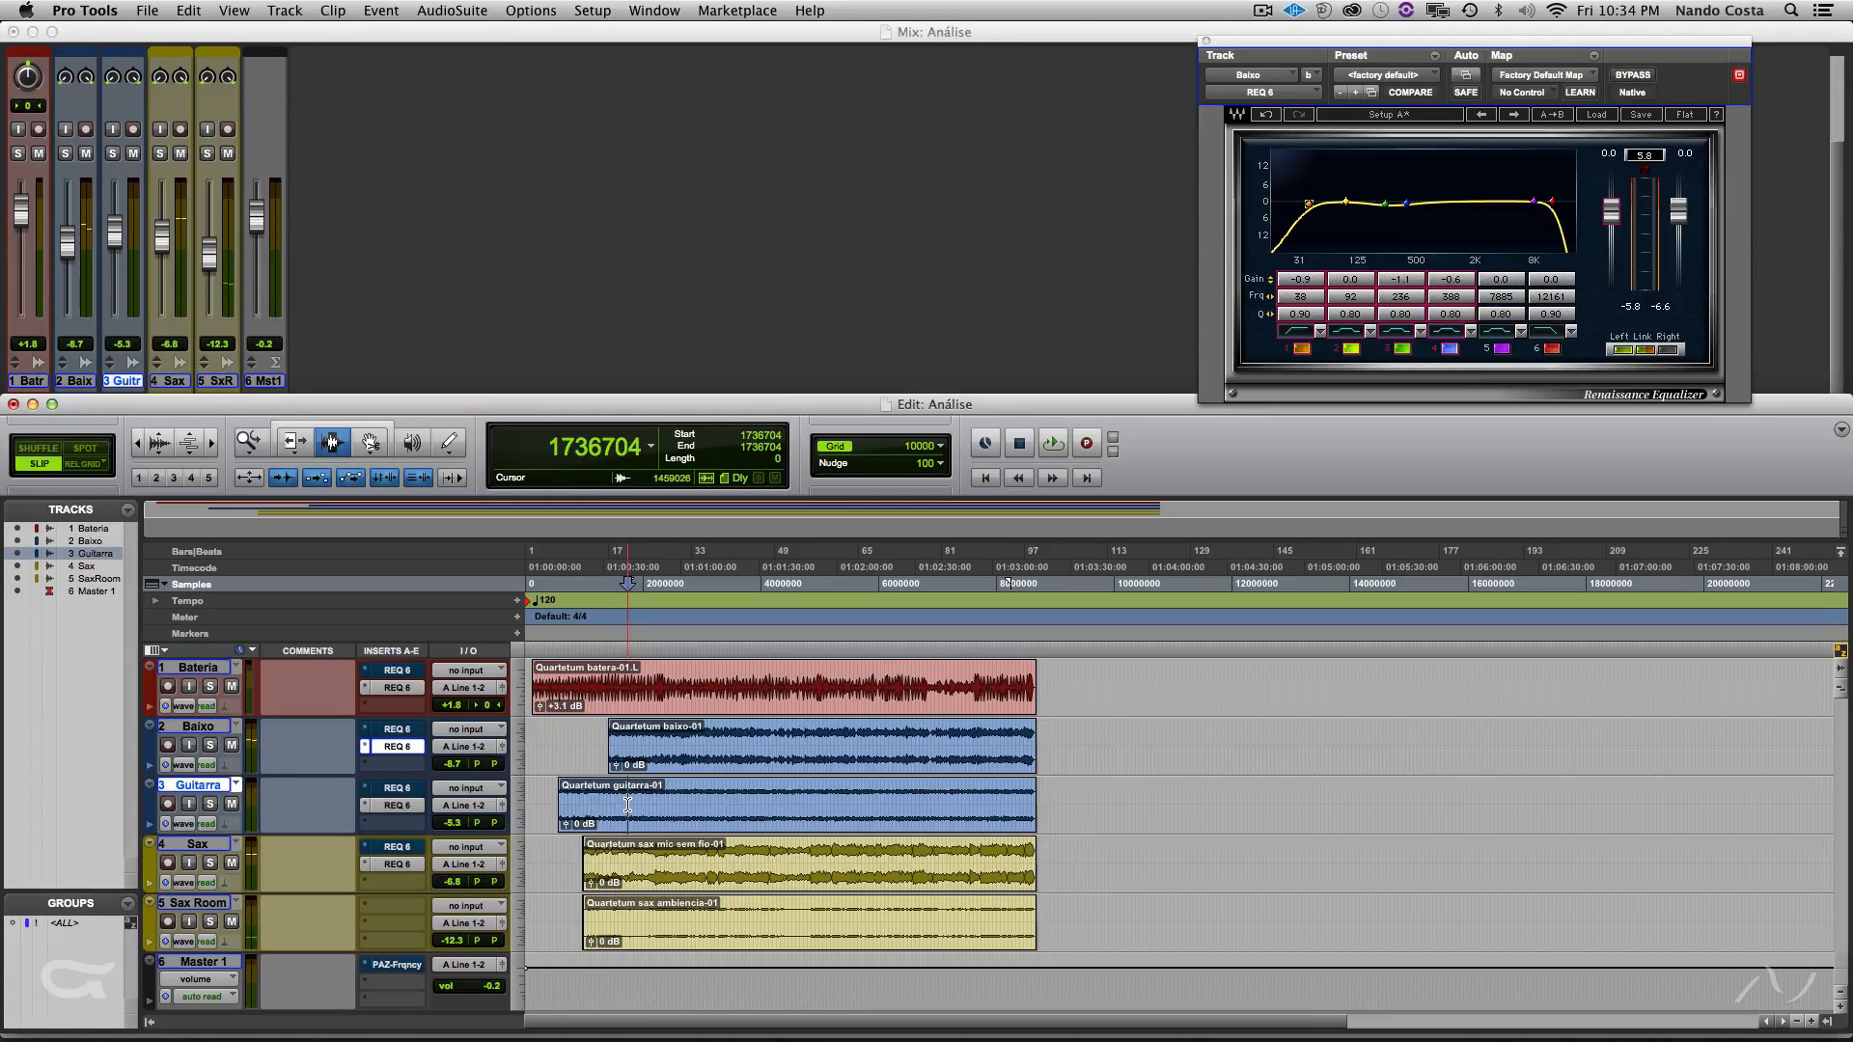
{"action": "key", "text": "space"}
{"action": "left_click", "coordinate": [403, 806]}
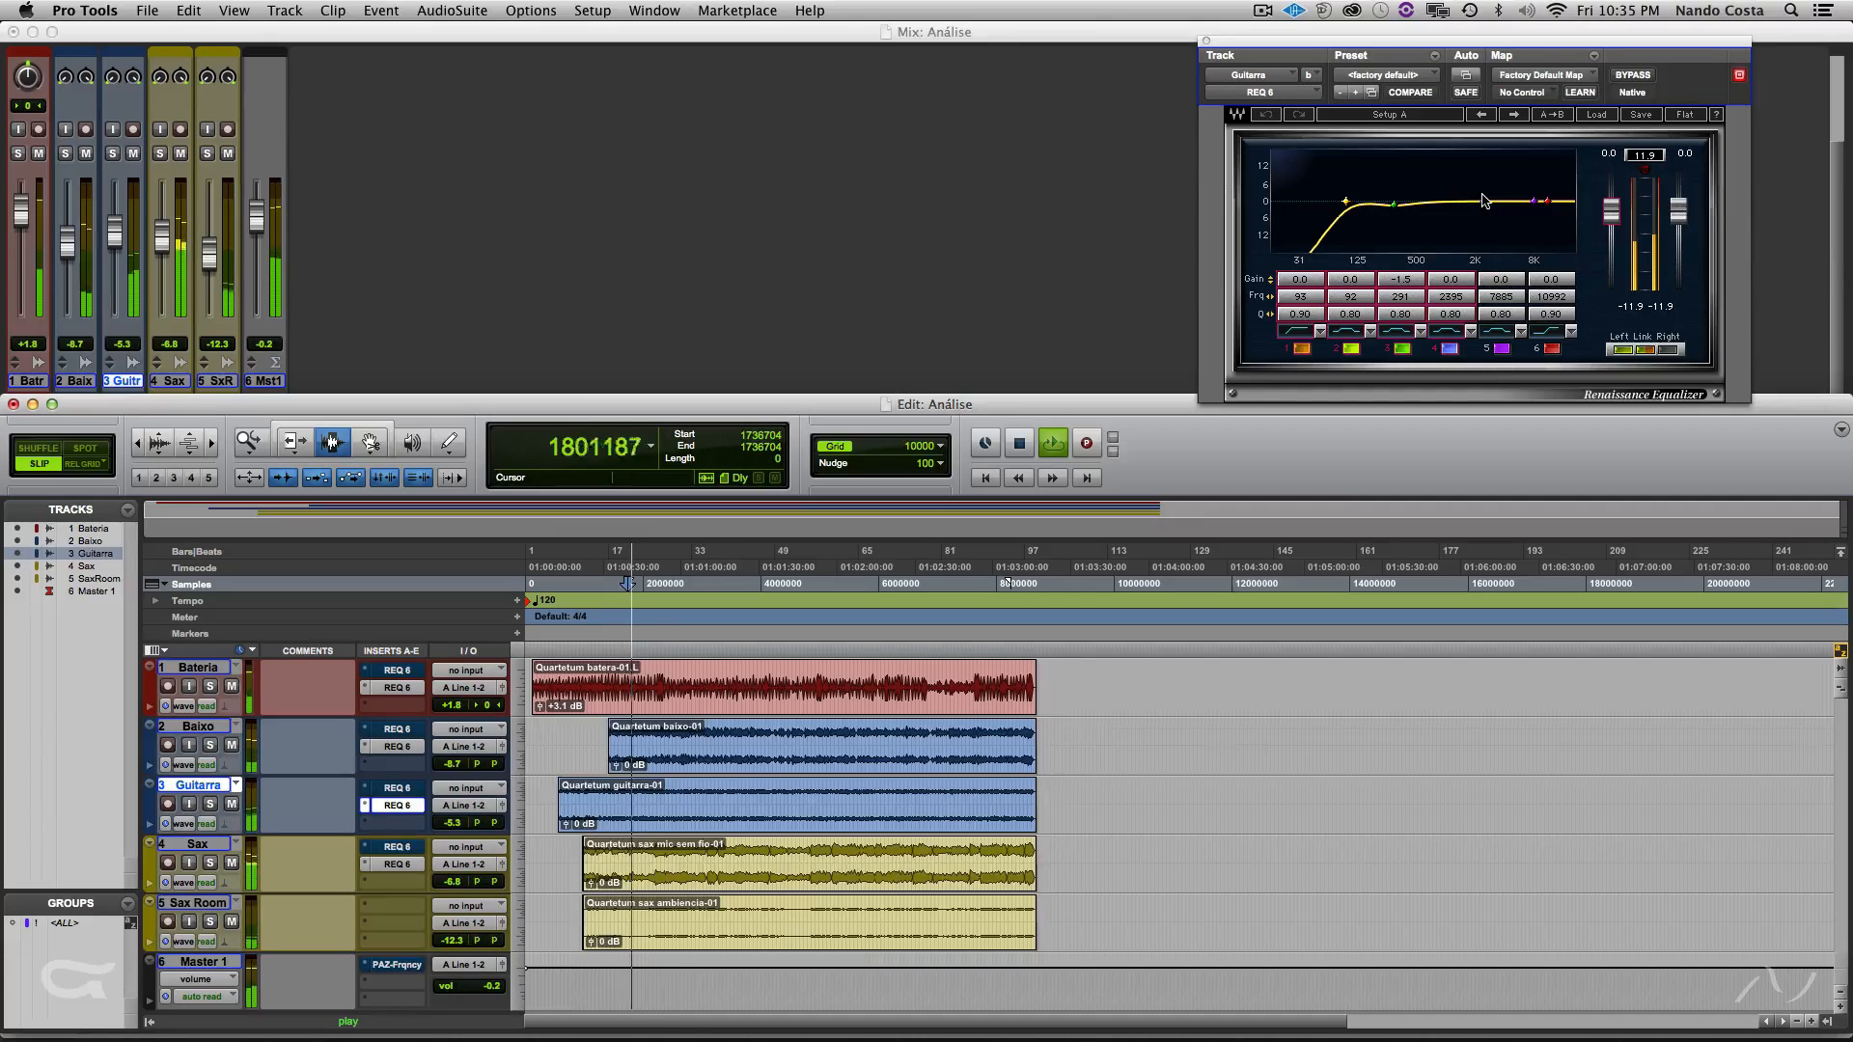
{"action": "mouse_move", "coordinate": [1484, 206]}
{"action": "left_mouse_down"}
{"action": "mouse_move", "coordinate": [1554, 182]}
{"action": "mouse_move", "coordinate": [1515, 188]}
{"action": "mouse_move", "coordinate": [1520, 203]}
{"action": "left_mouse_up"}
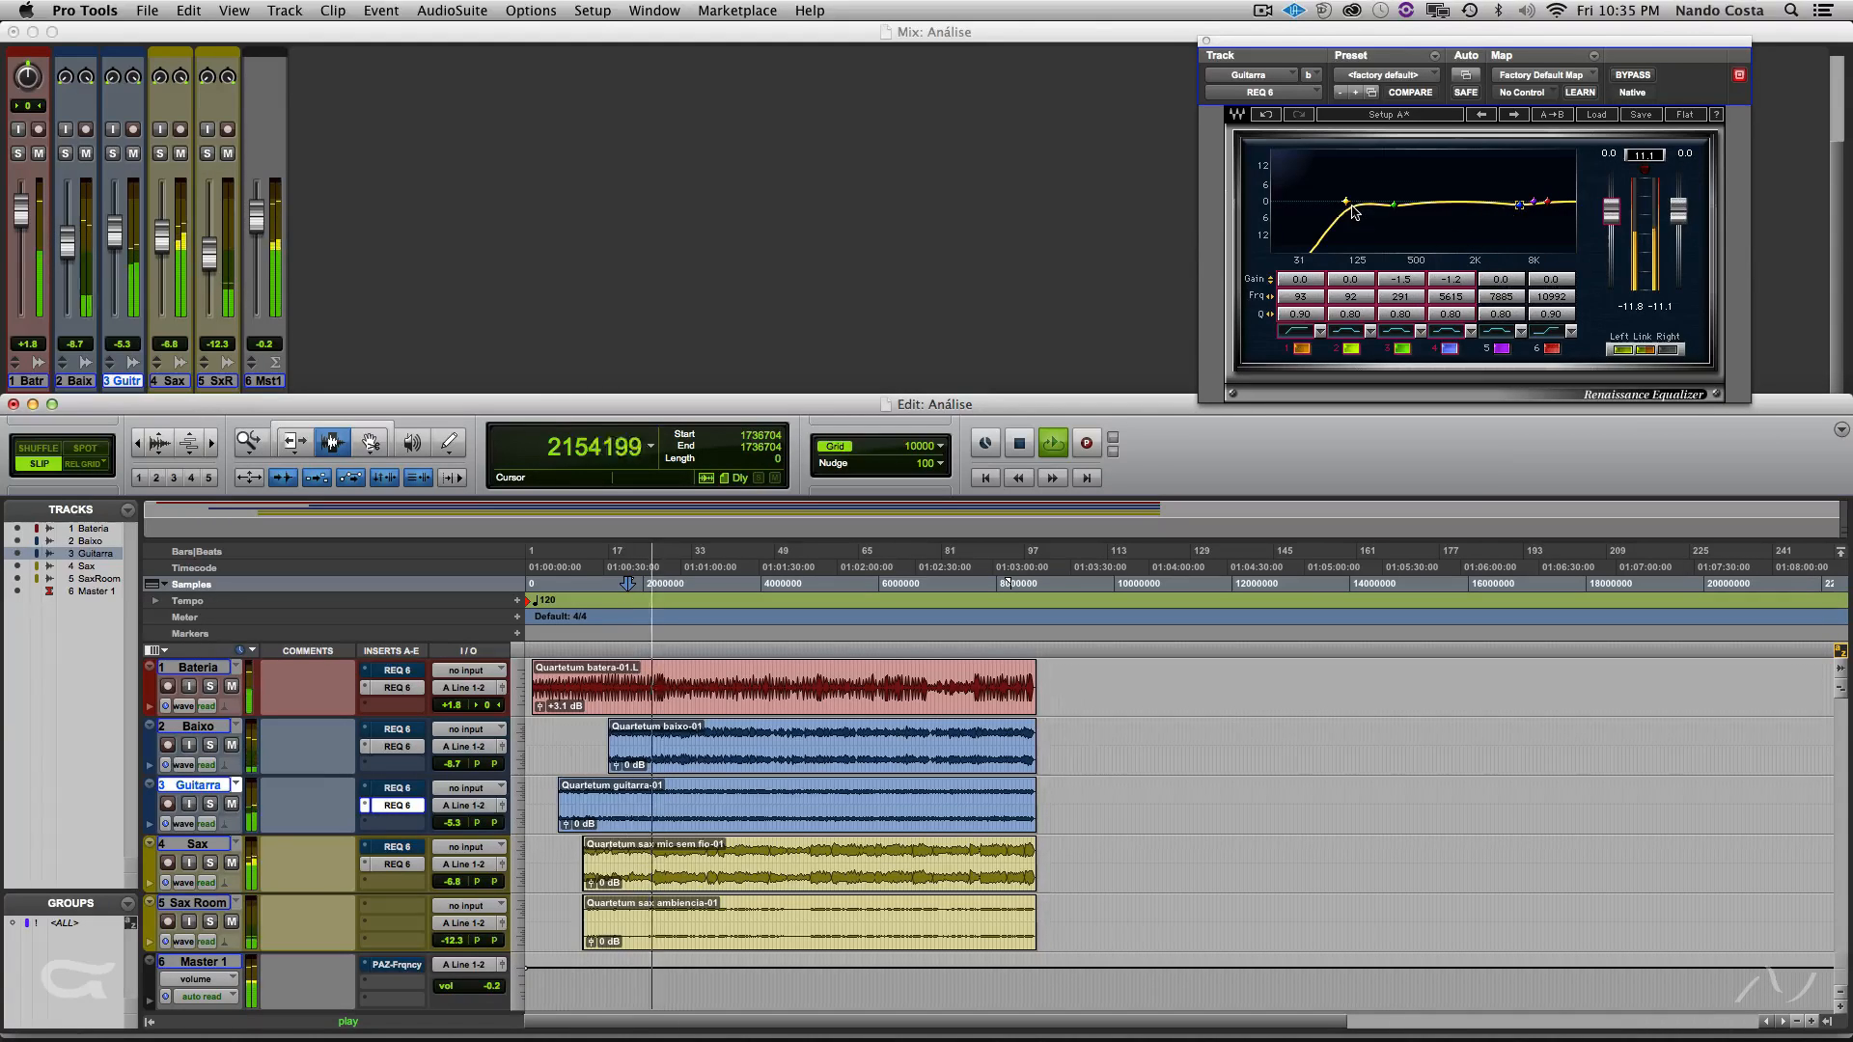
{"action": "left_click_drag", "start_coordinate": [1347, 202], "coordinate": [1348, 204]}
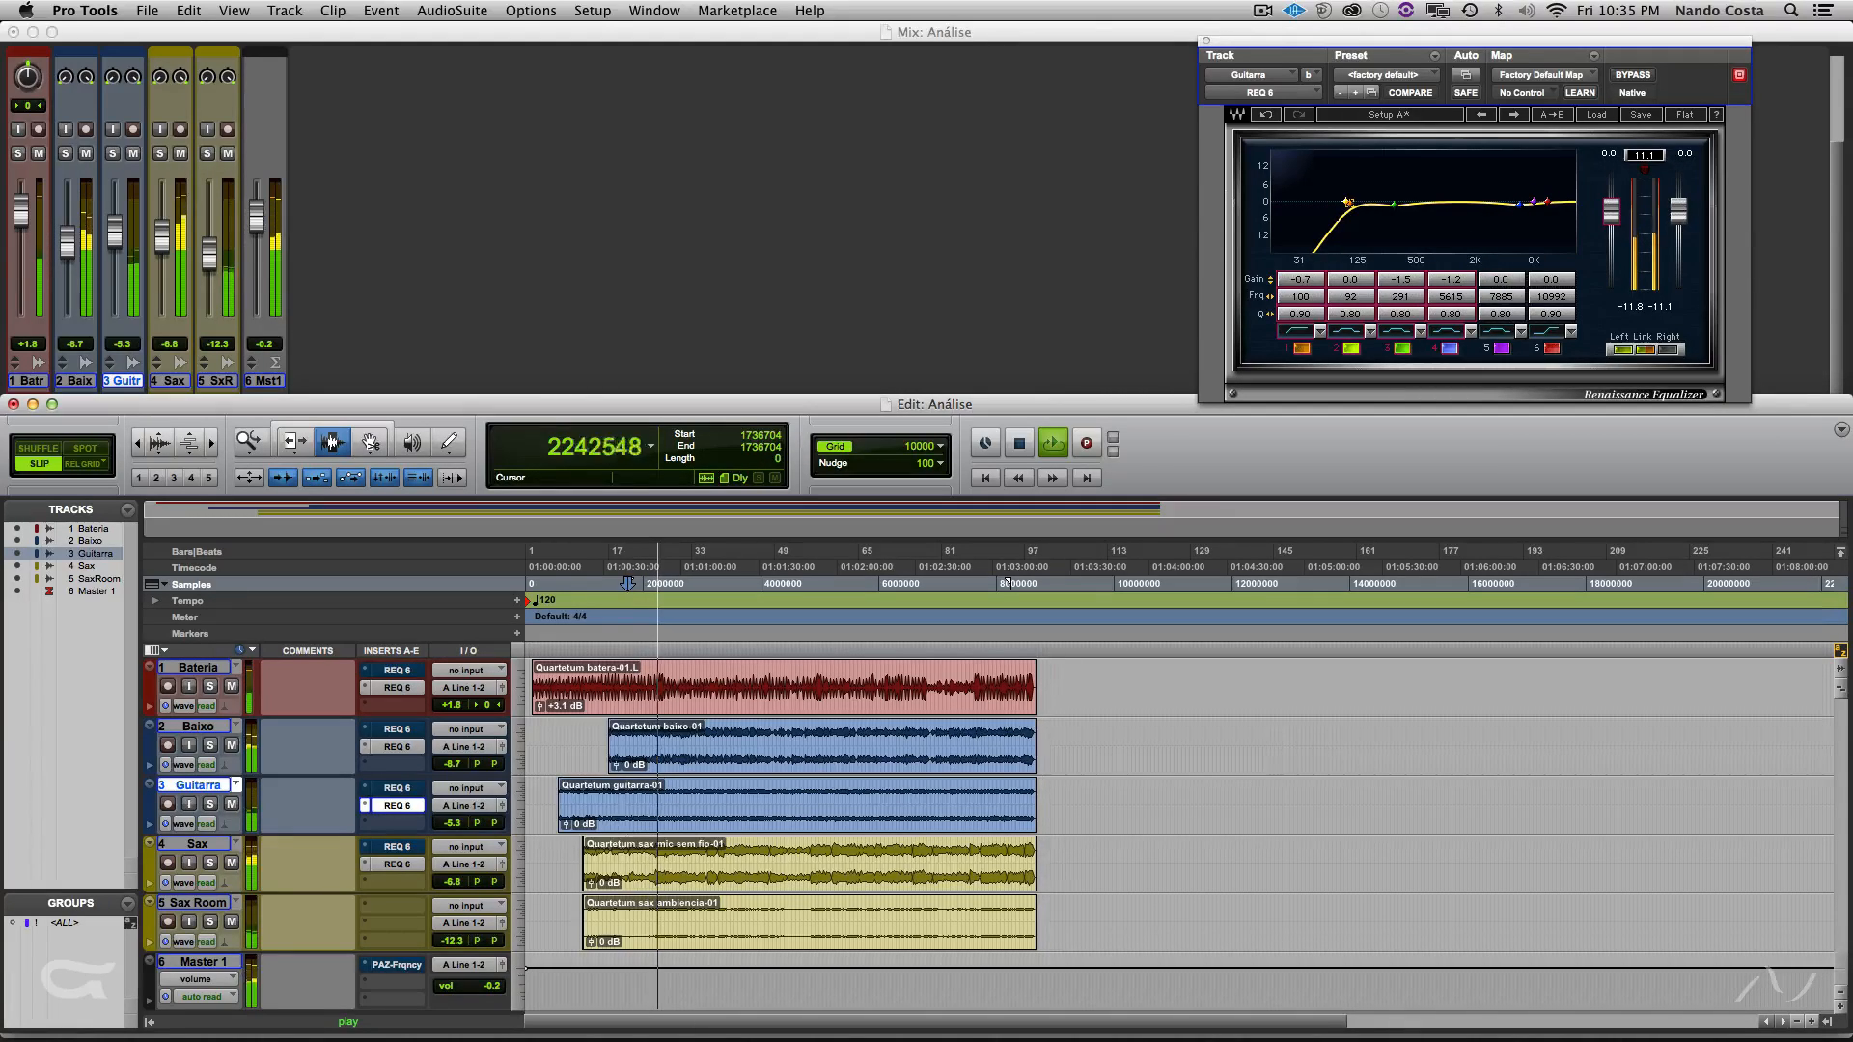
- Make Guitarra's band 6 a low-pass filter at 11730 Hz, set band 5 to -0.6 dB at 8354 Hz, and replay the mix
{"action": "left_click", "coordinate": [1561, 333]}
{"action": "left_click_drag", "start_coordinate": [1558, 297], "coordinate": [1560, 297]}
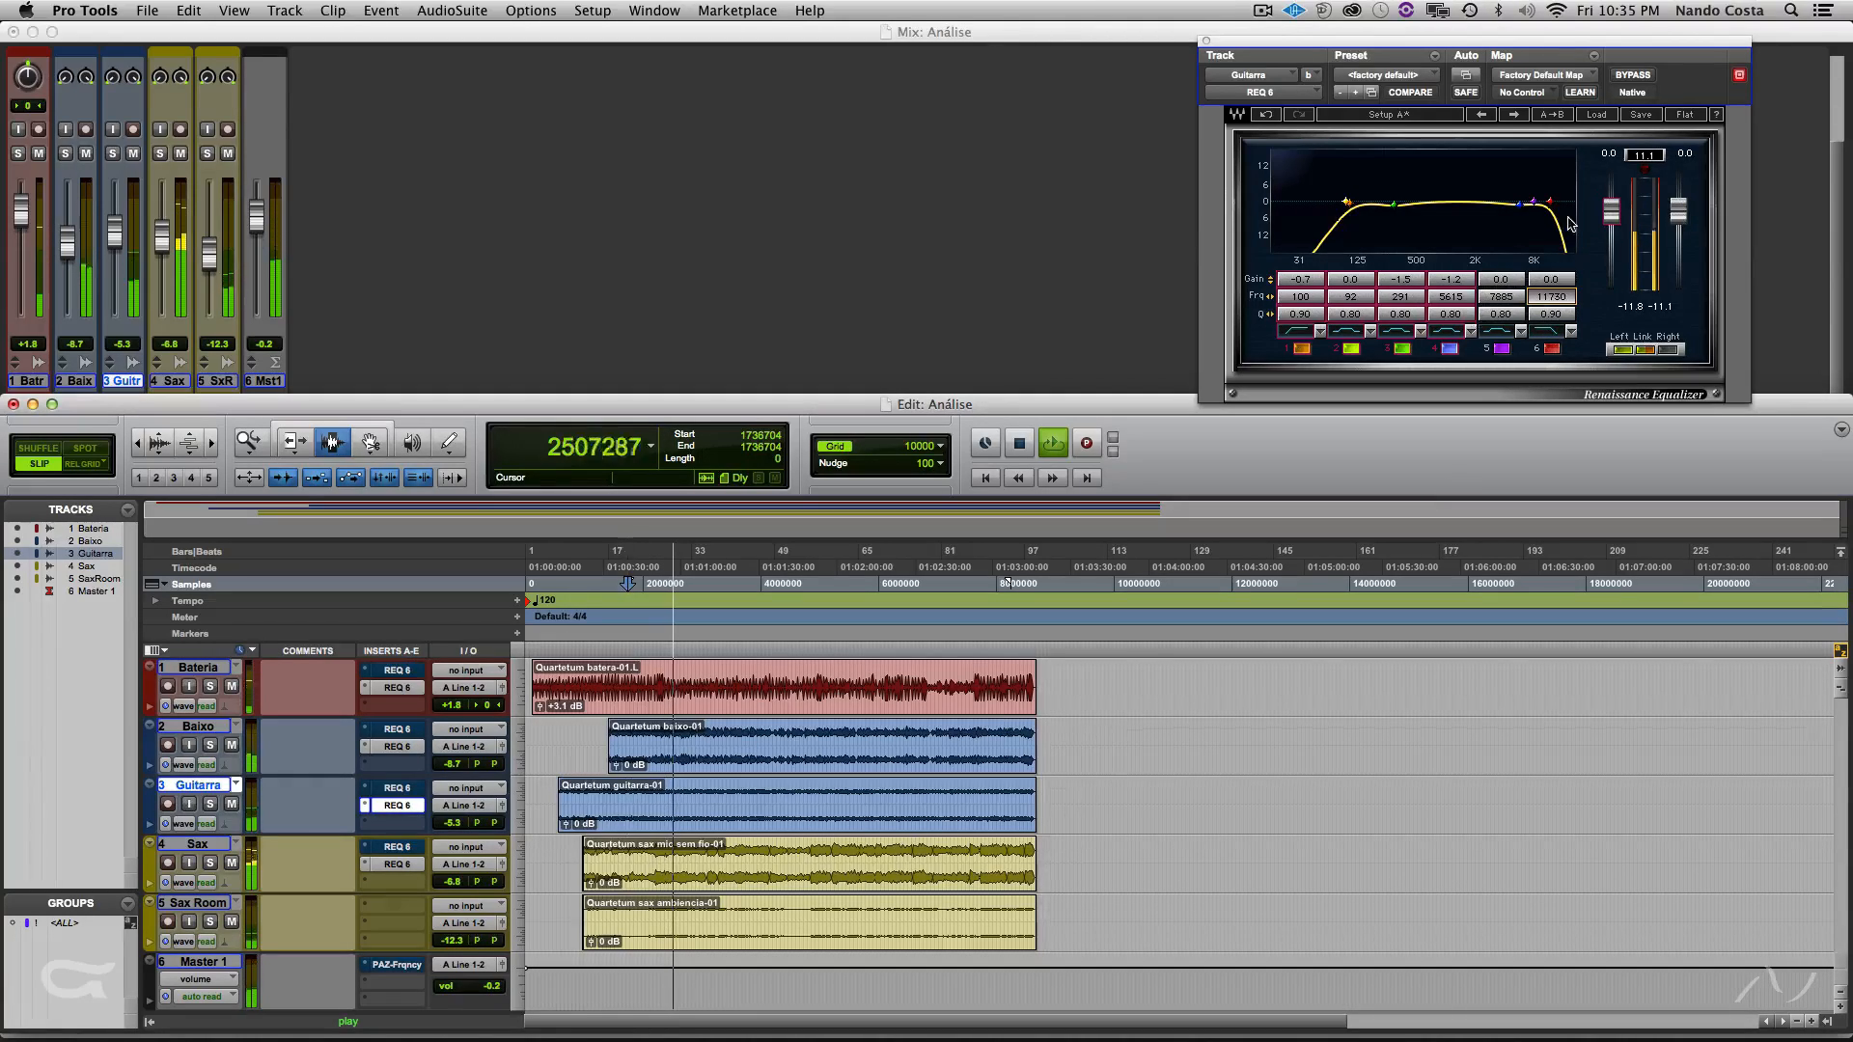
{"action": "left_click_drag", "start_coordinate": [1535, 206], "coordinate": [1538, 206]}
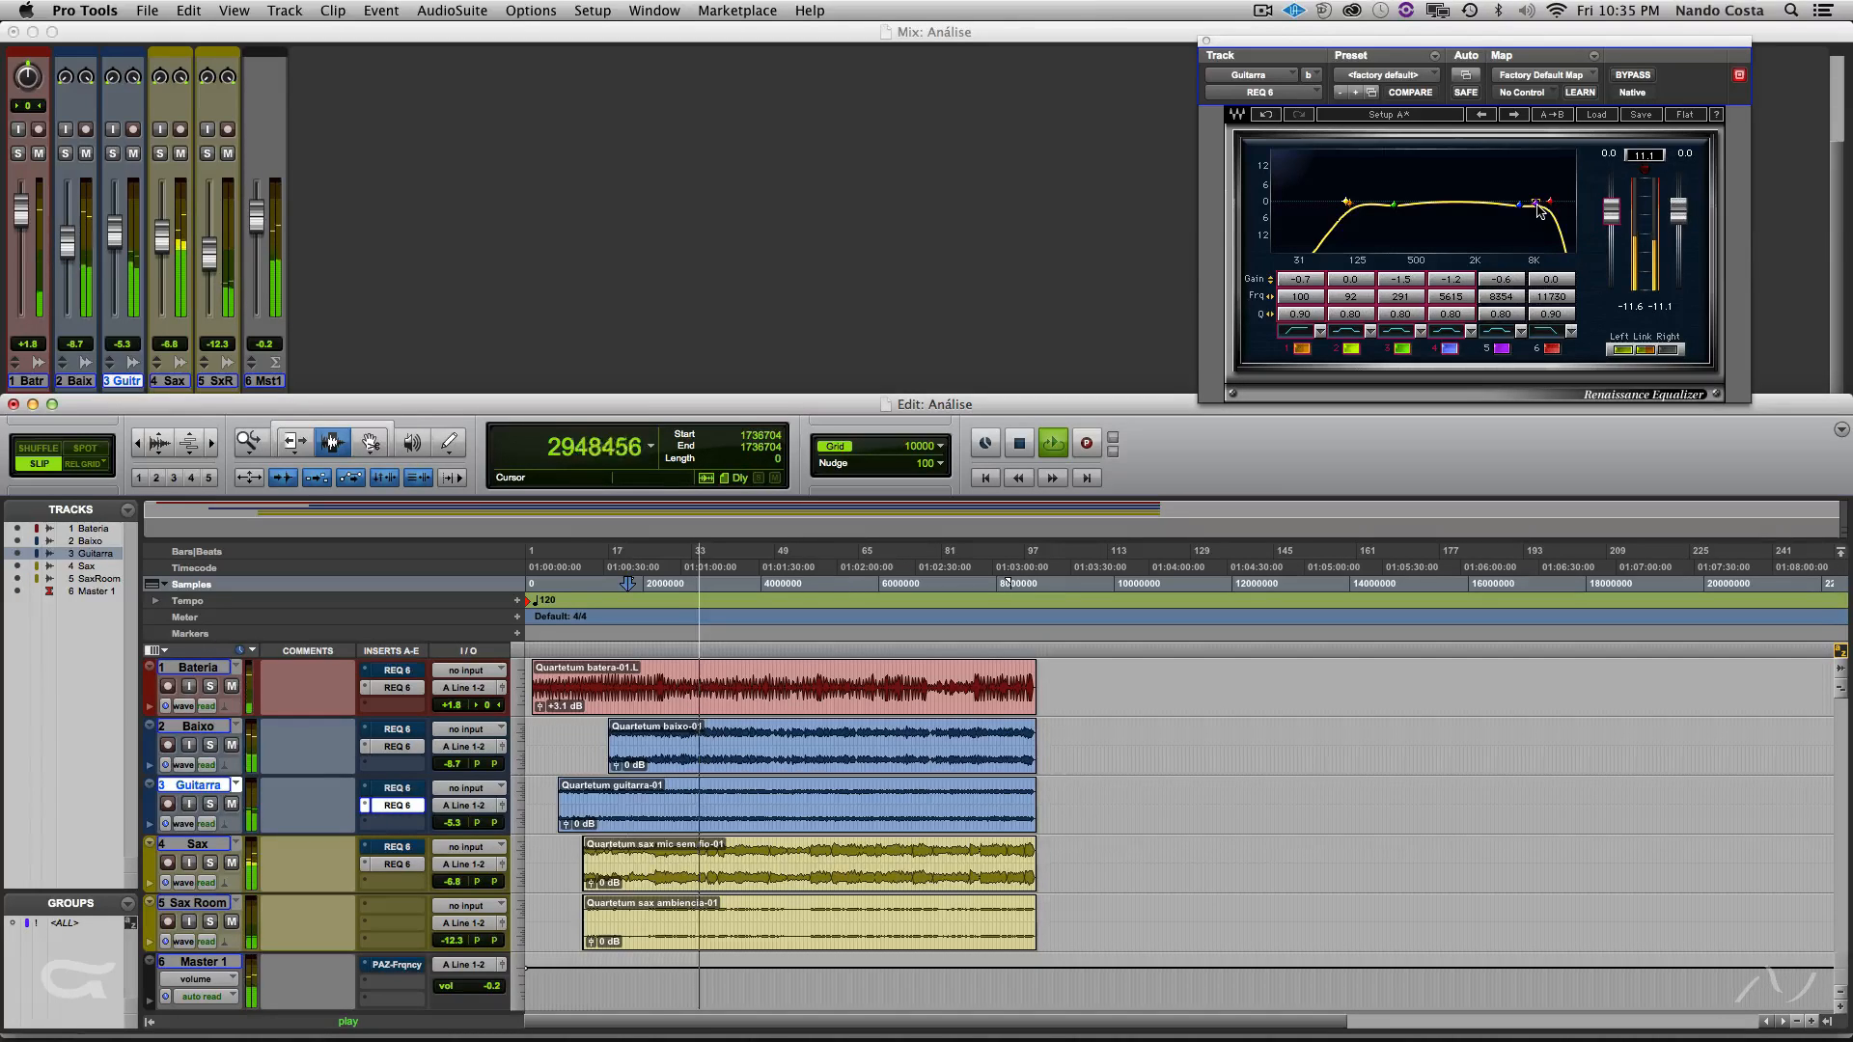
{"action": "key", "text": "space"}
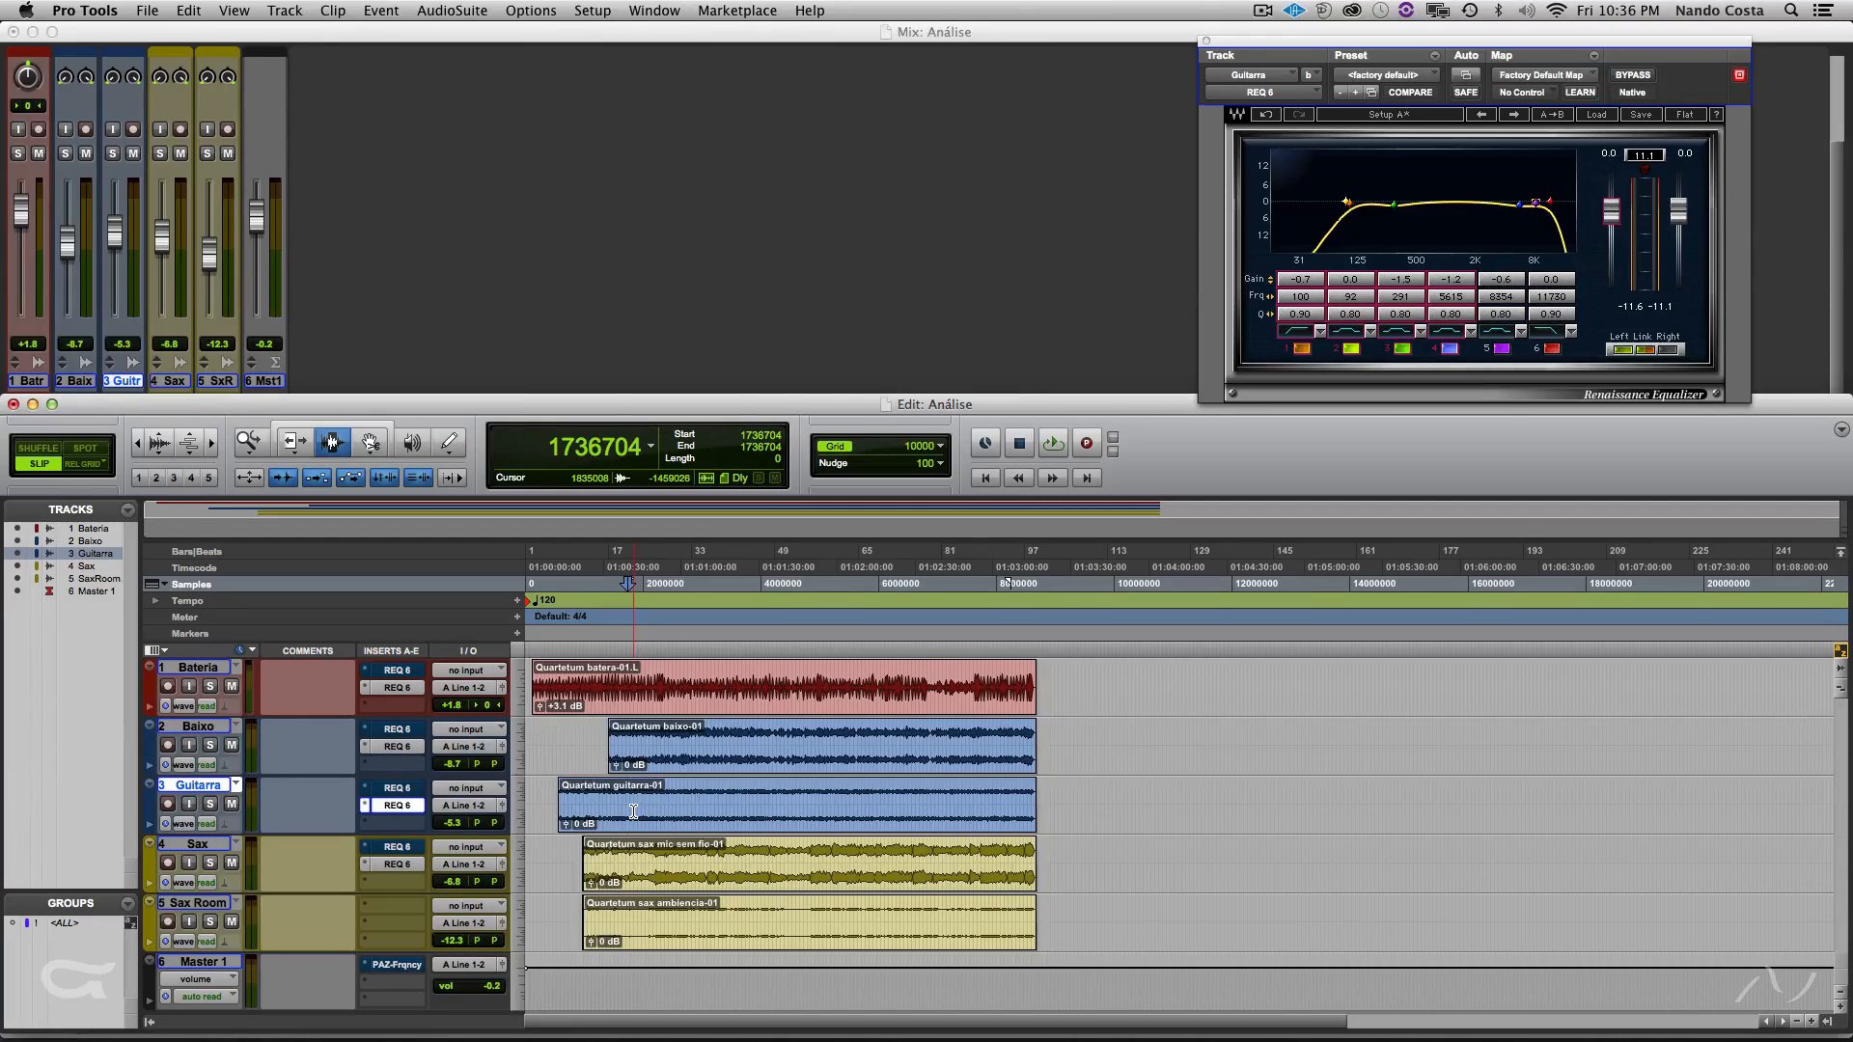
{"action": "key", "text": "space"}
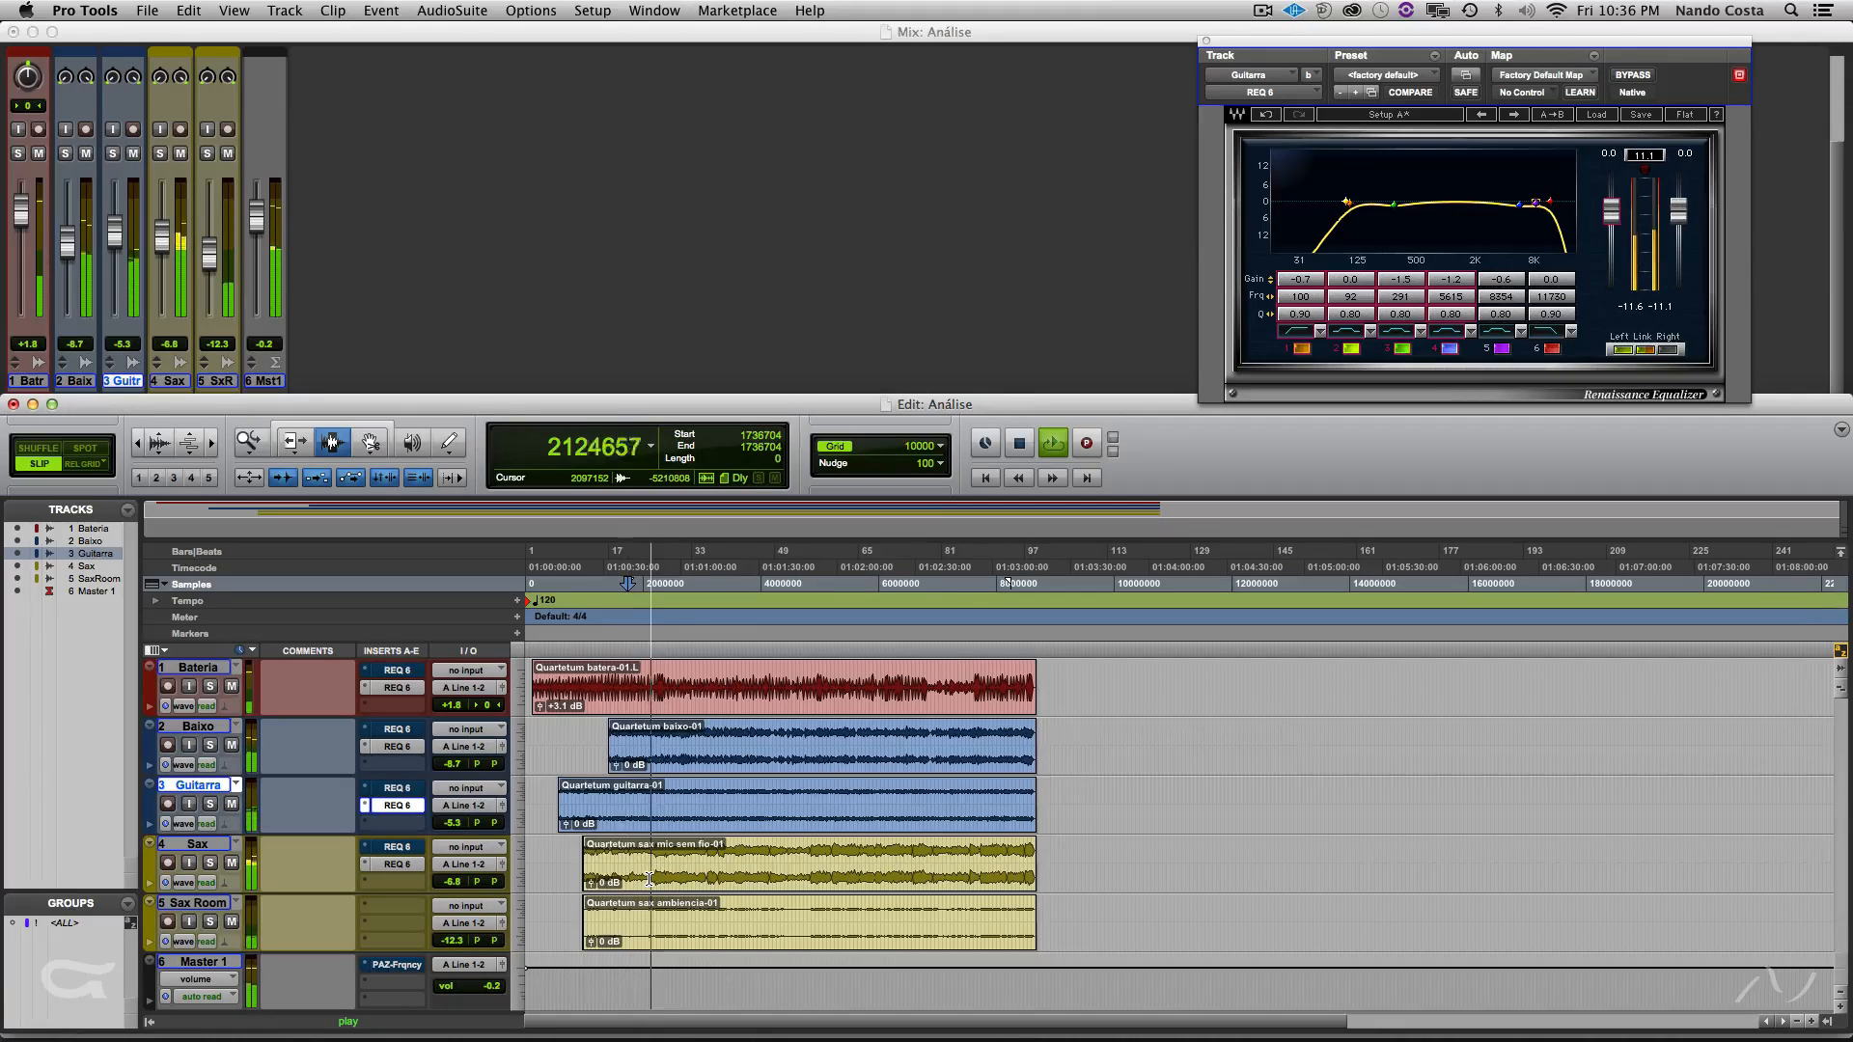
{"action": "key", "text": "space"}
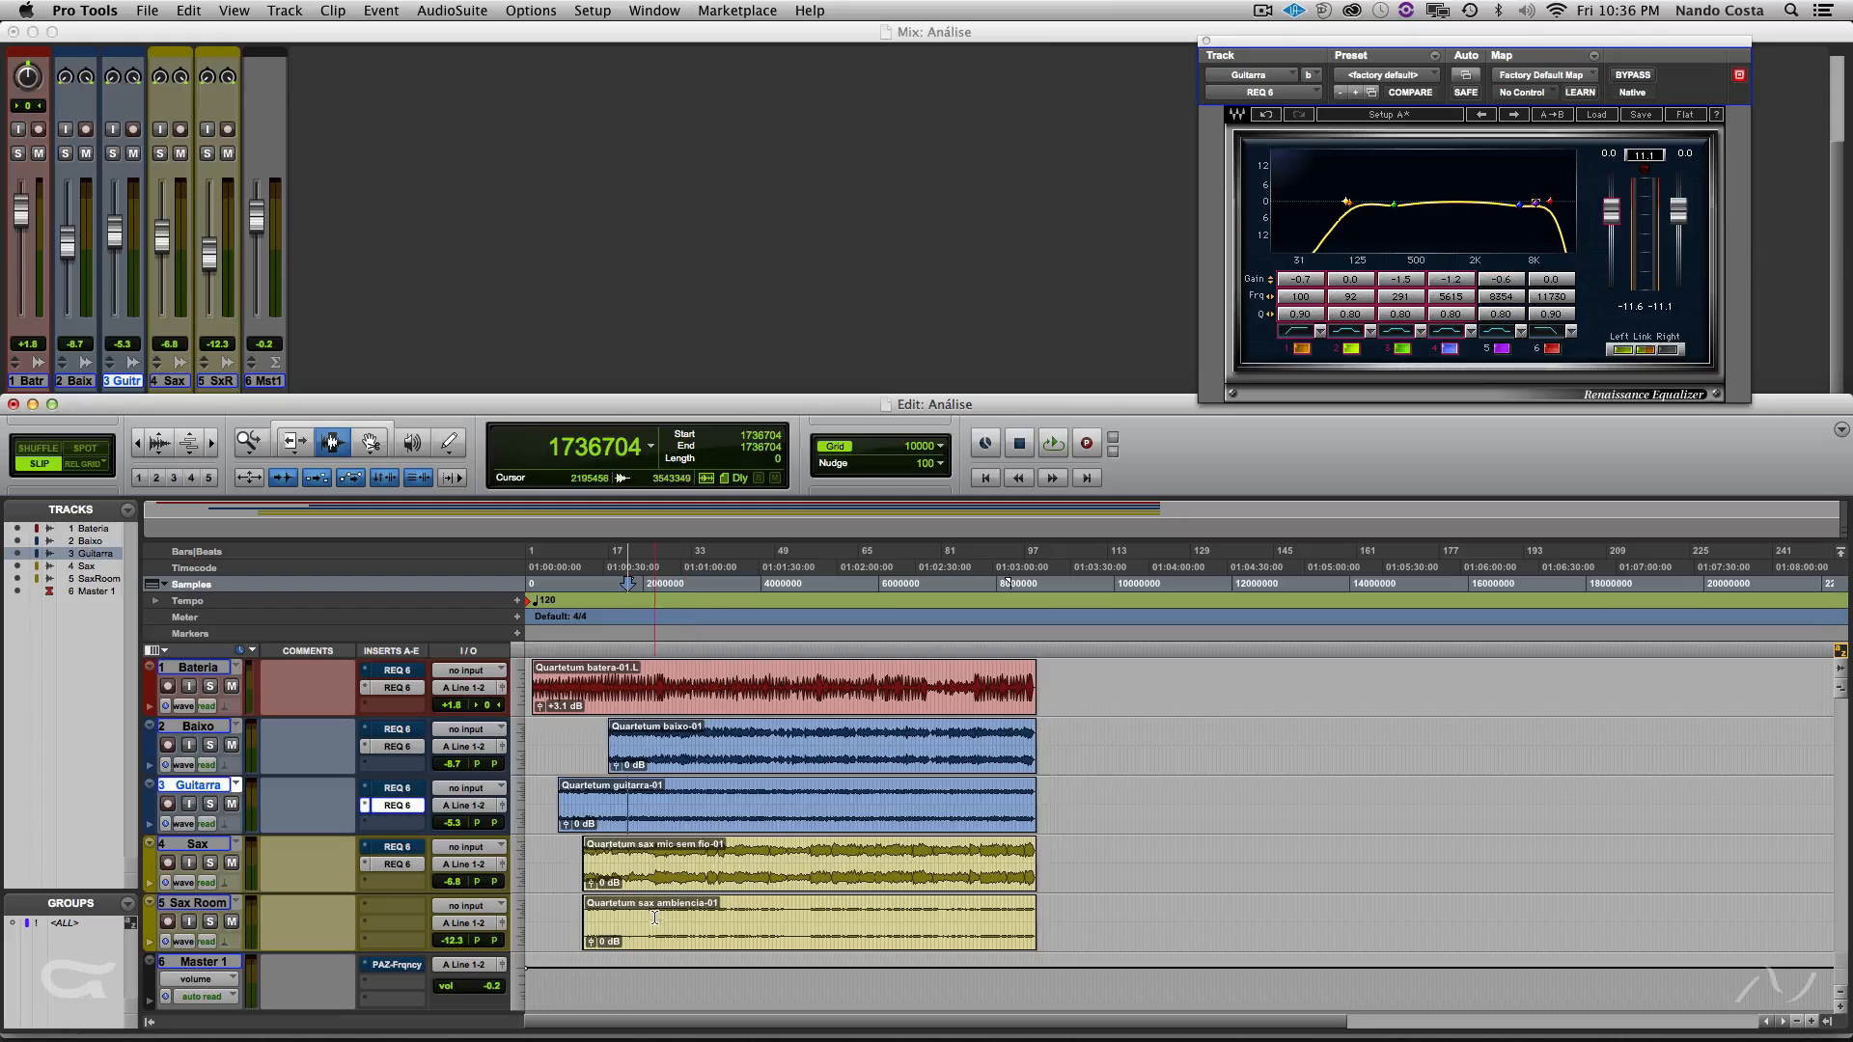
- In Sax's second REQ 6, set band 3 to -1.3 dB at about 320 Hz while playing from sample 1769472
{"action": "left_click", "coordinate": [630, 856]}
{"action": "key", "text": "space"}
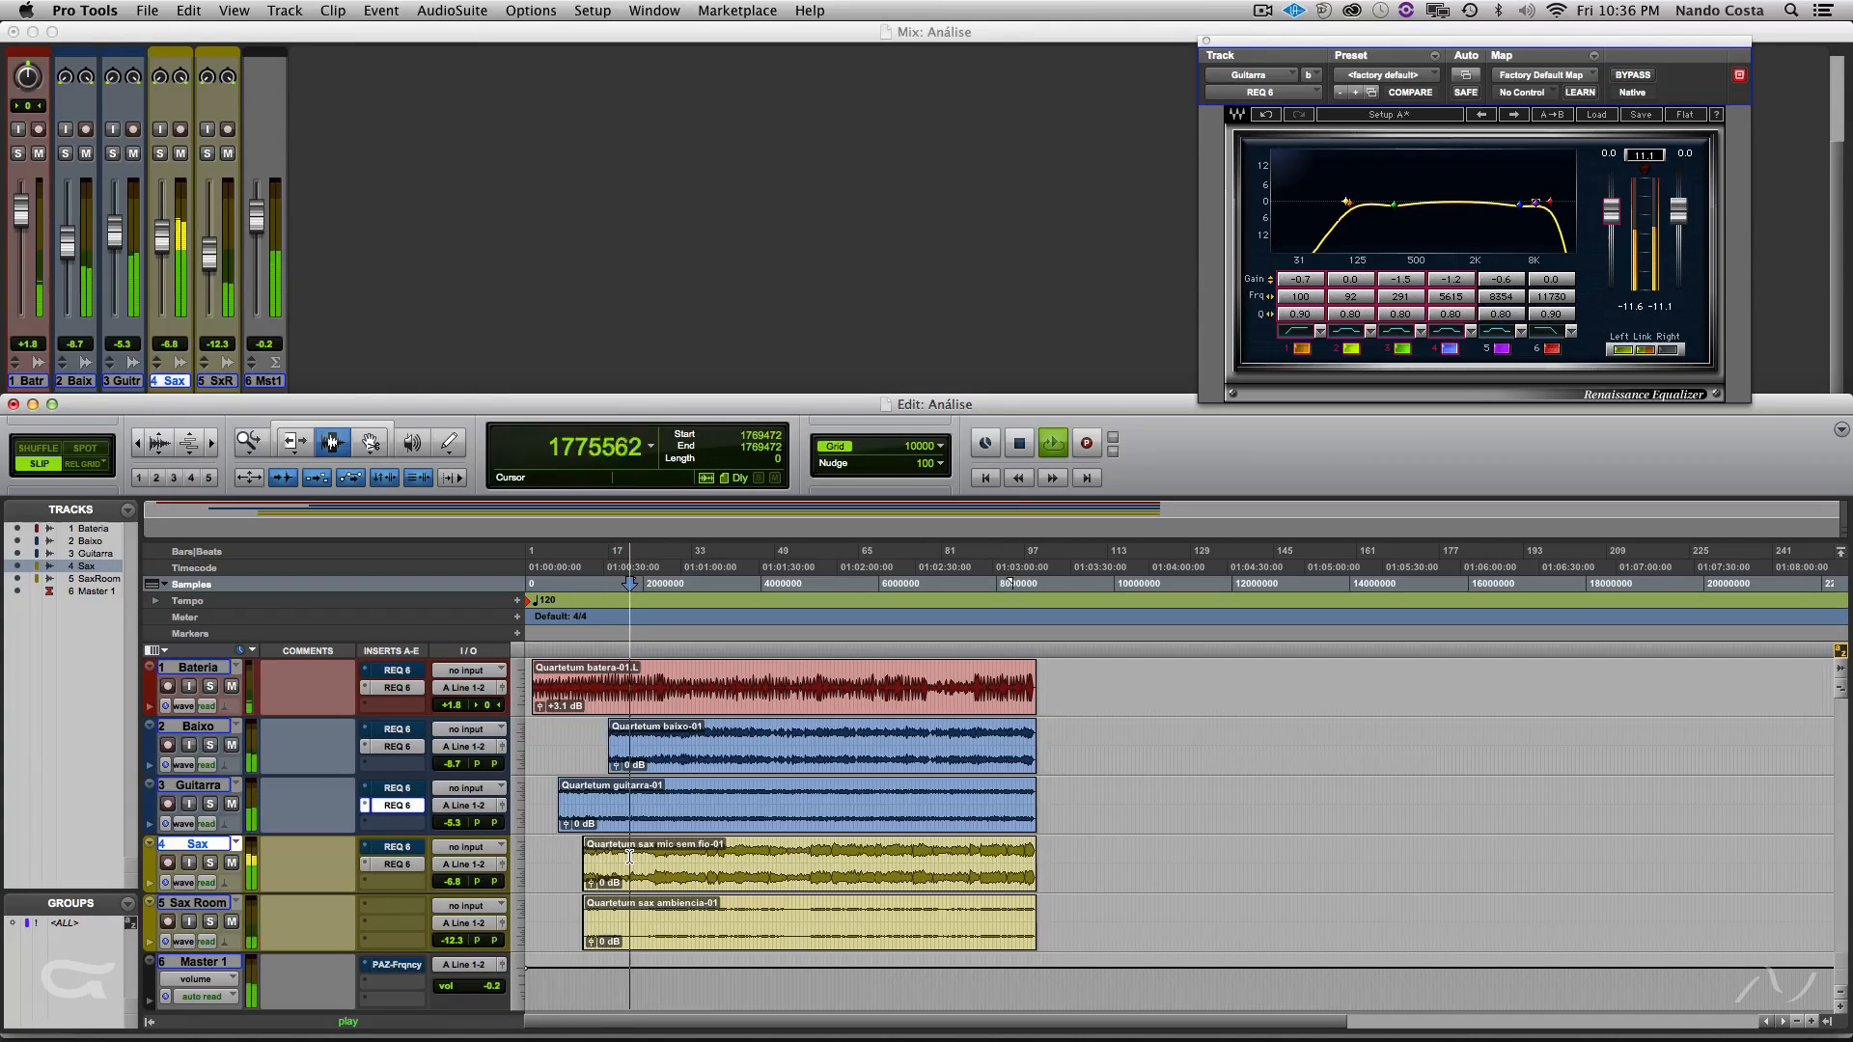
{"action": "key", "text": "space"}
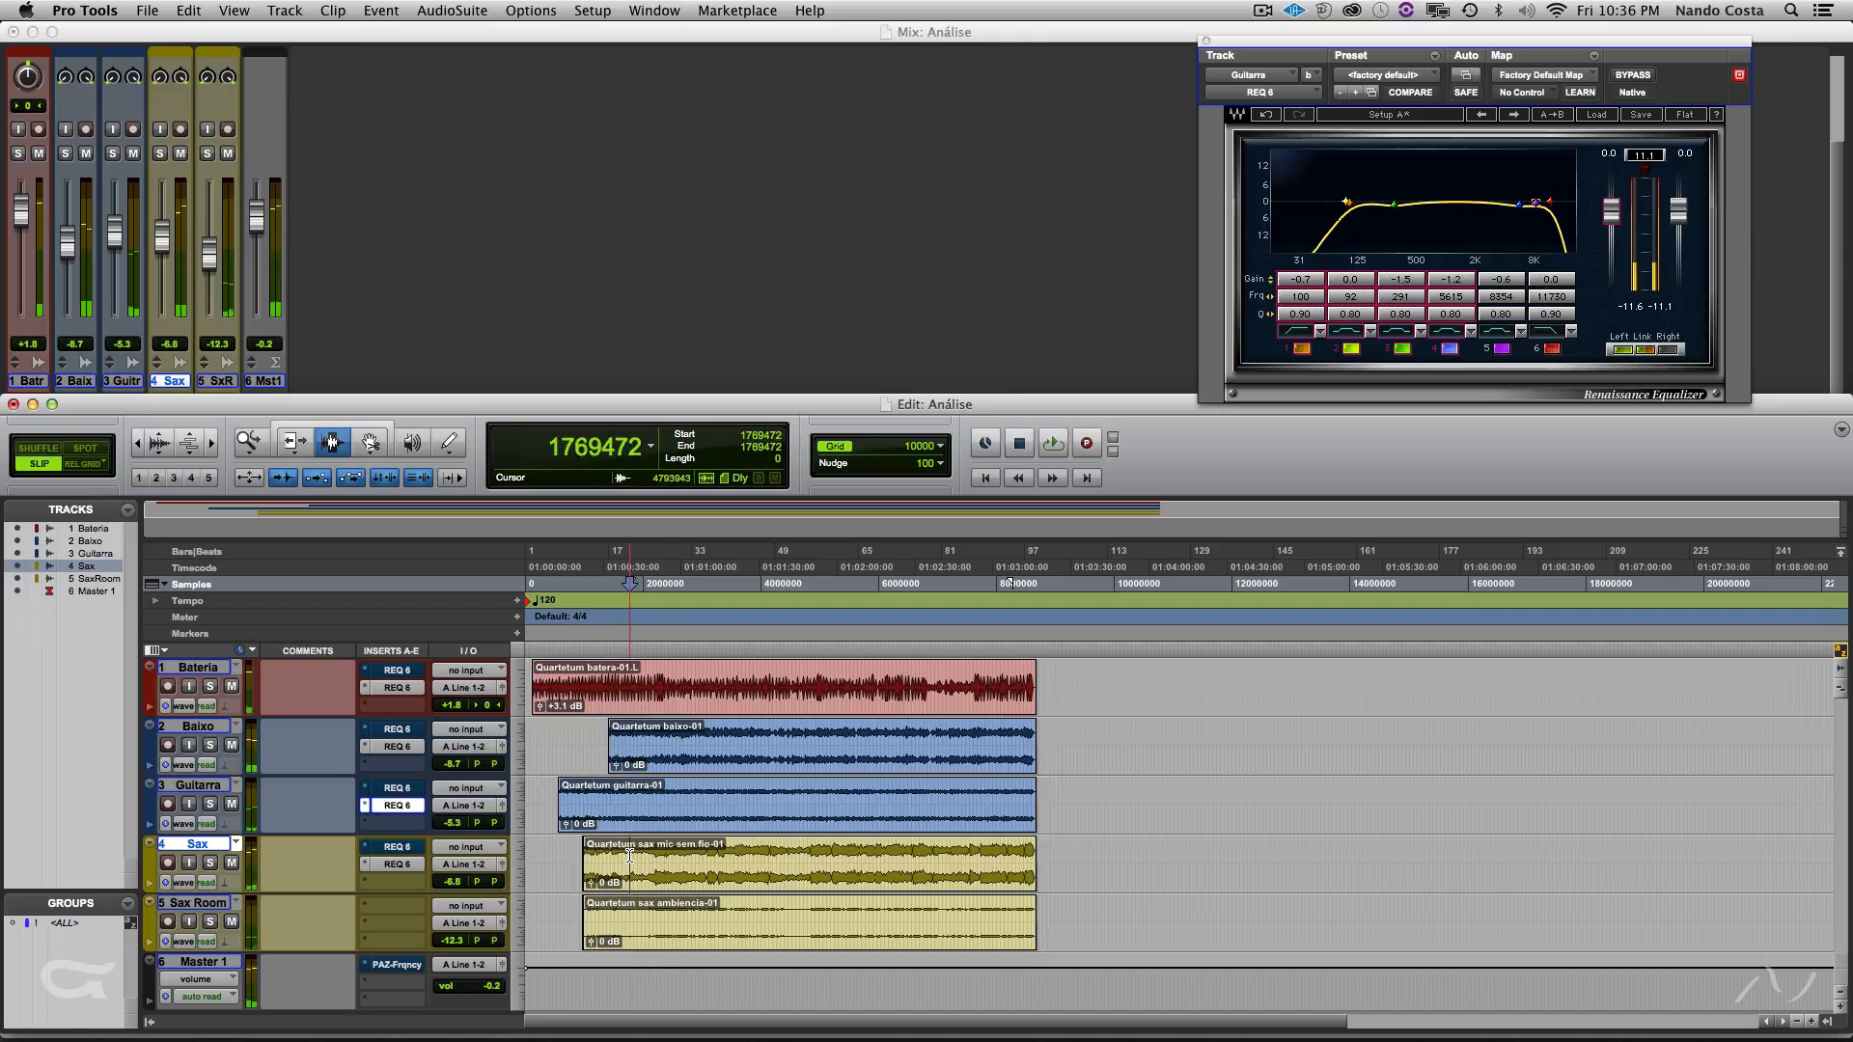
{"action": "key", "text": "space"}
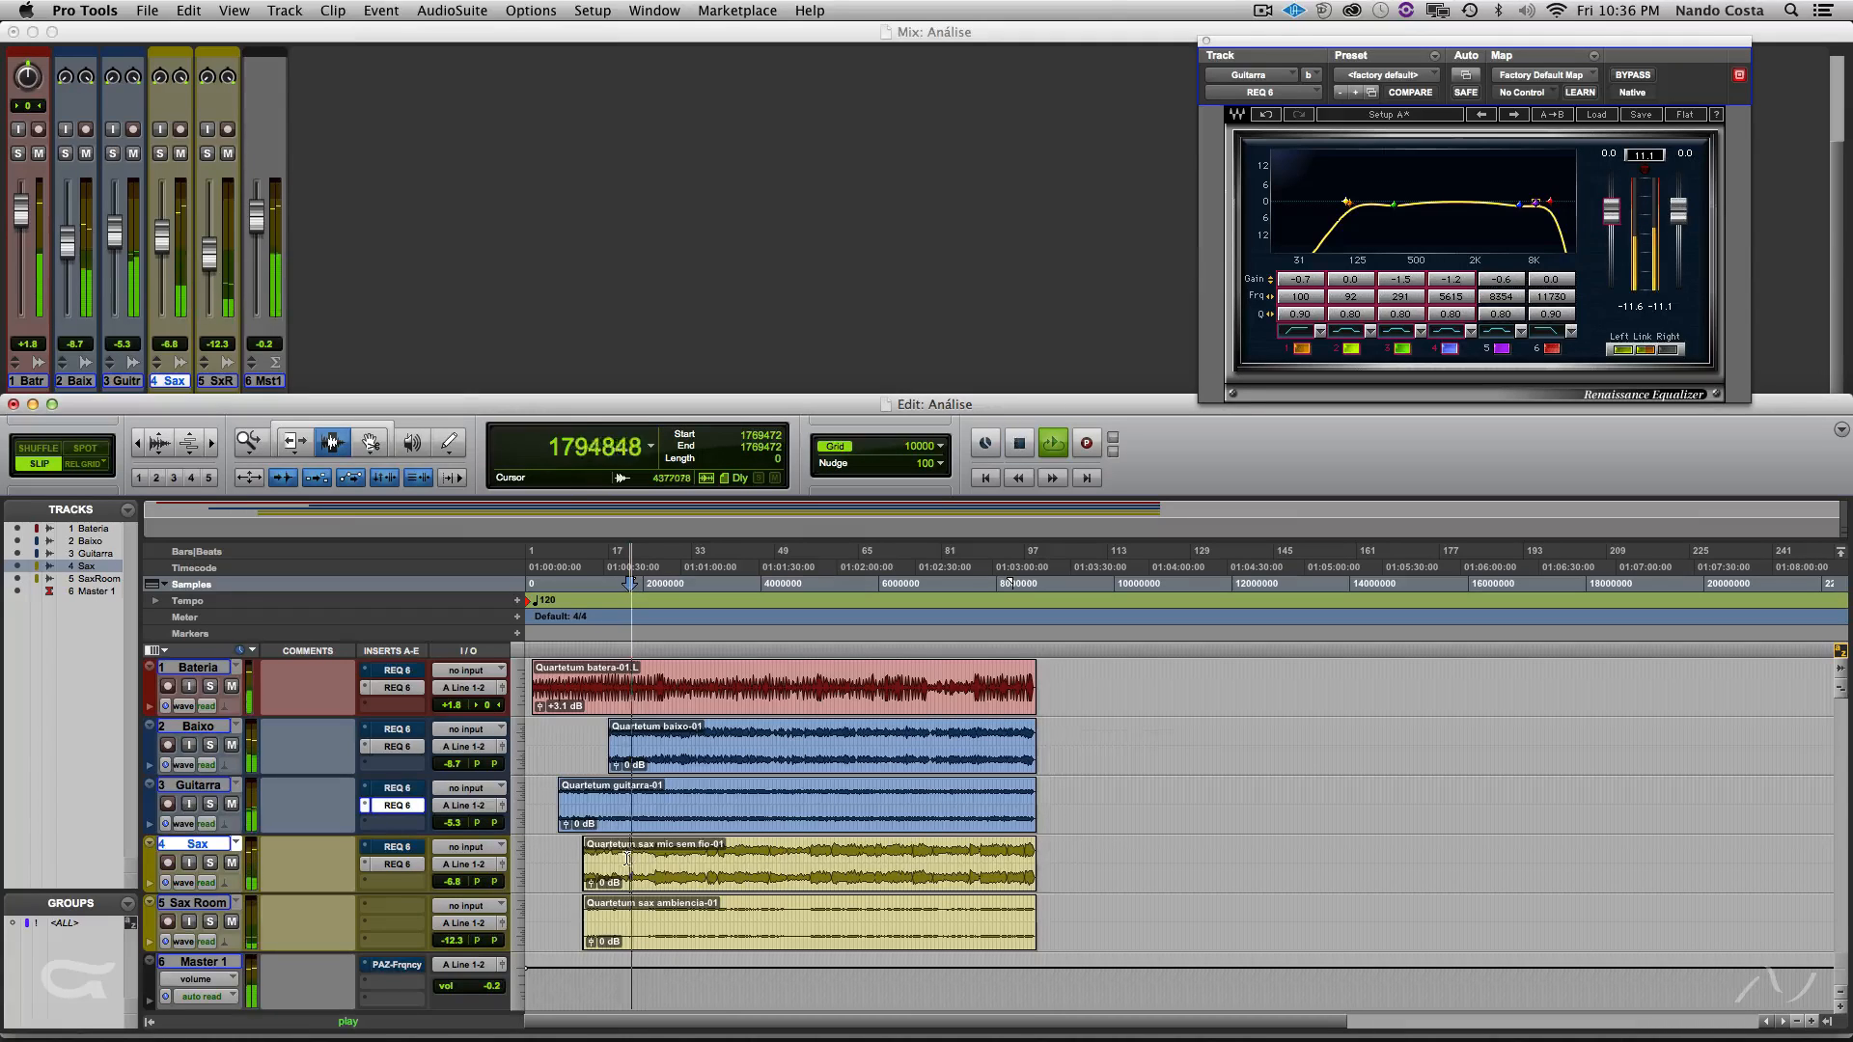
{"action": "left_click", "coordinate": [392, 865]}
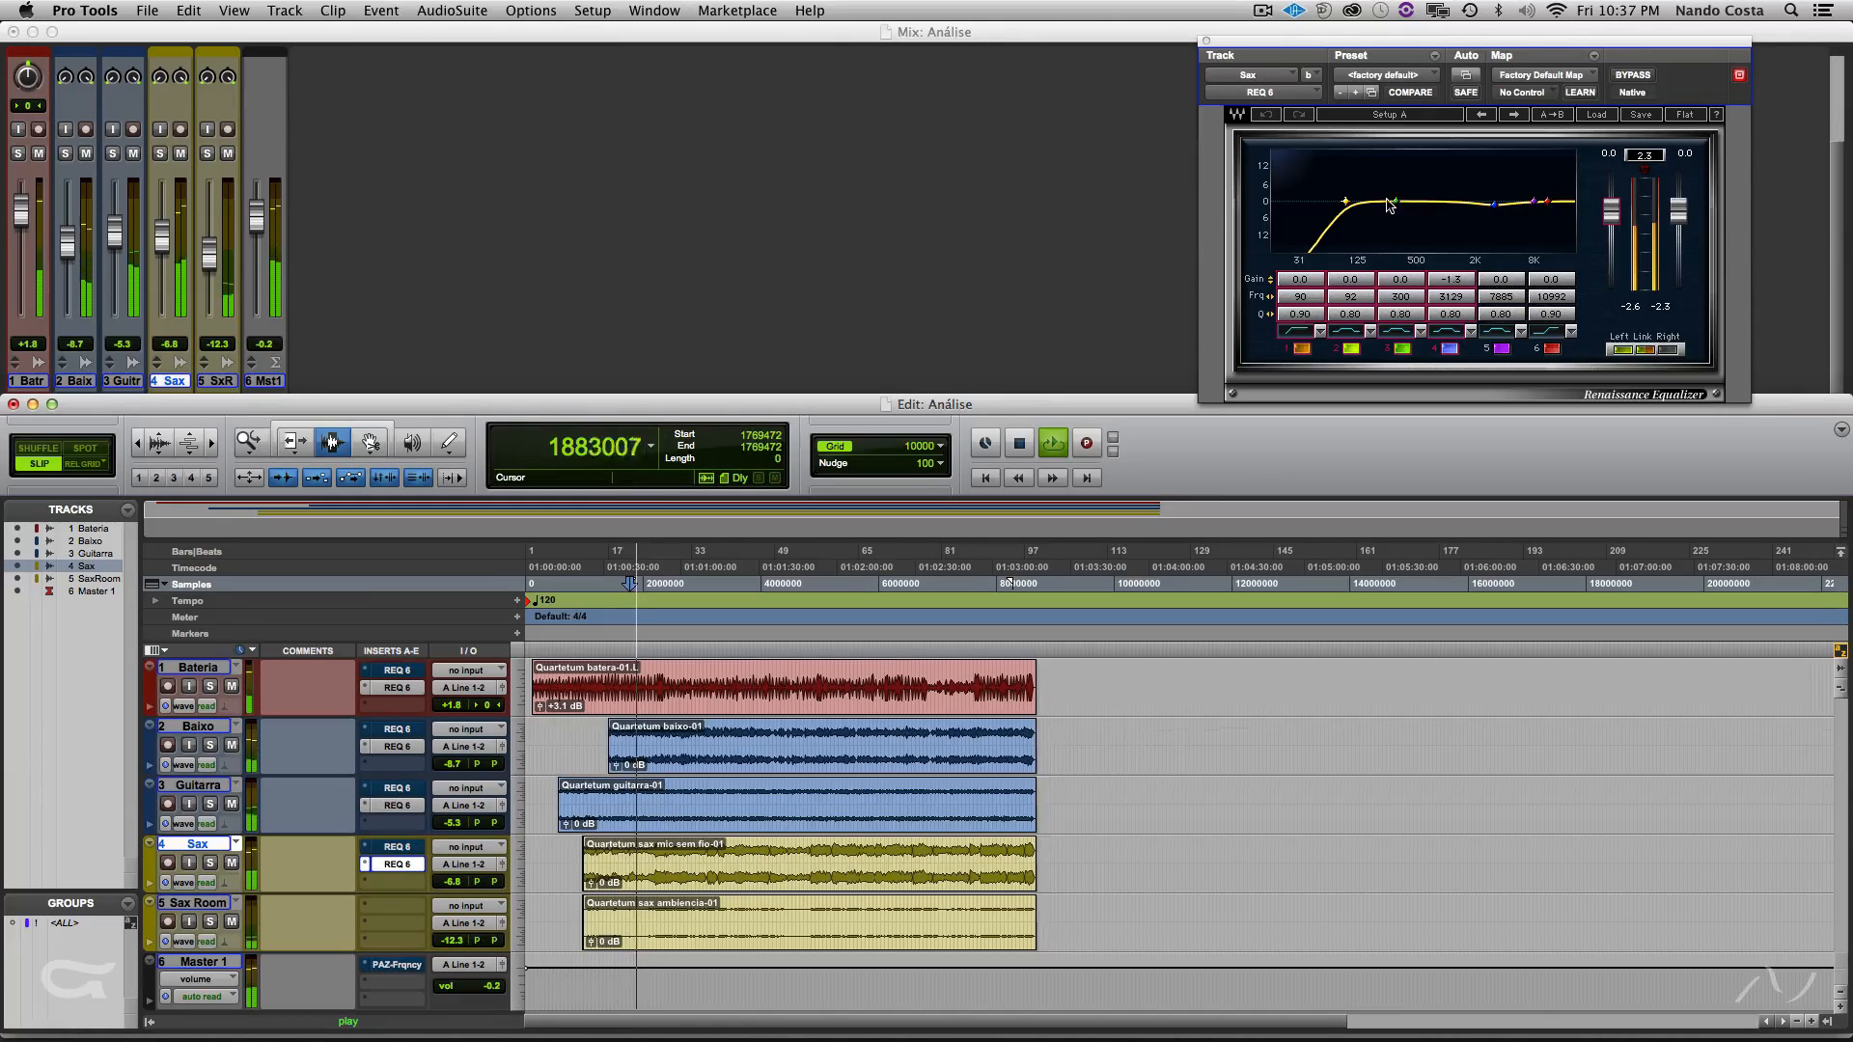
{"action": "left_click_drag", "start_coordinate": [1396, 197], "coordinate": [1399, 204]}
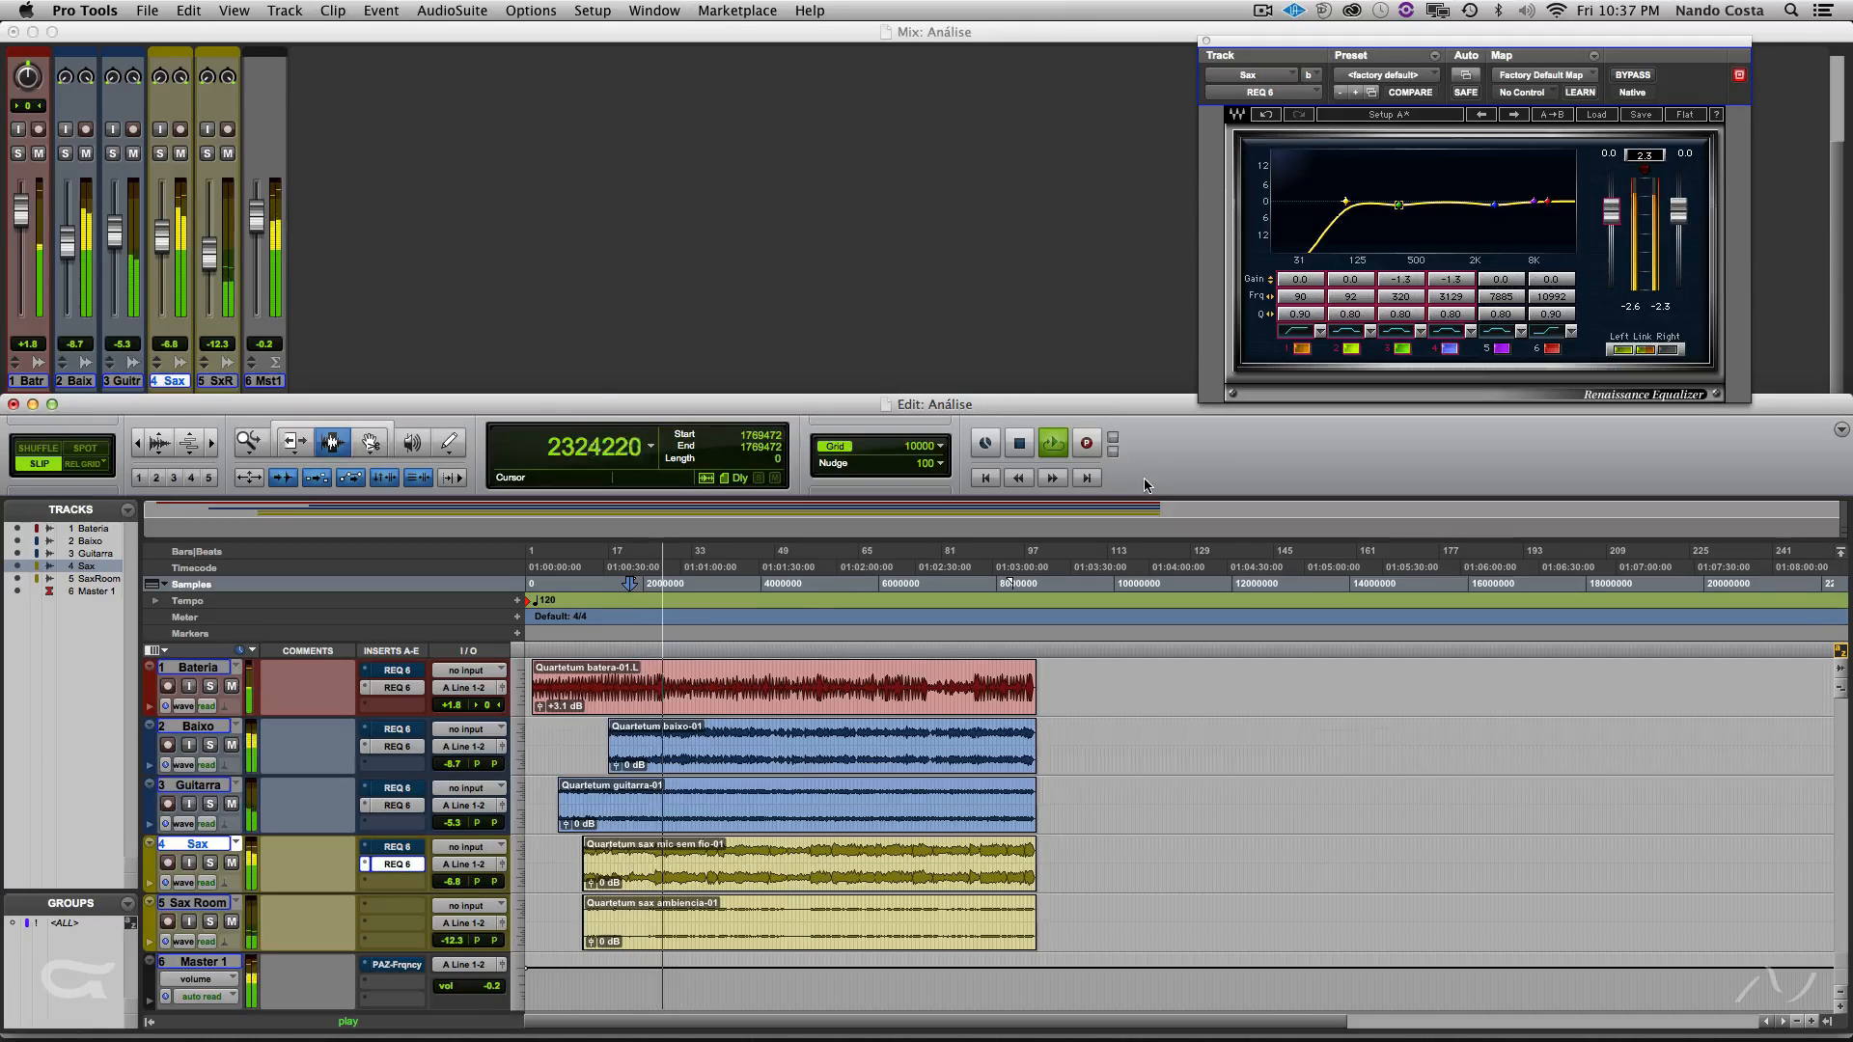
- In Bateria's second REQ 6, enable band 2 at -0.7 dB and 286 Hz, and set band 6 to -0.4 dB at 12518 Hz during playback
{"action": "left_click", "coordinate": [387, 693]}
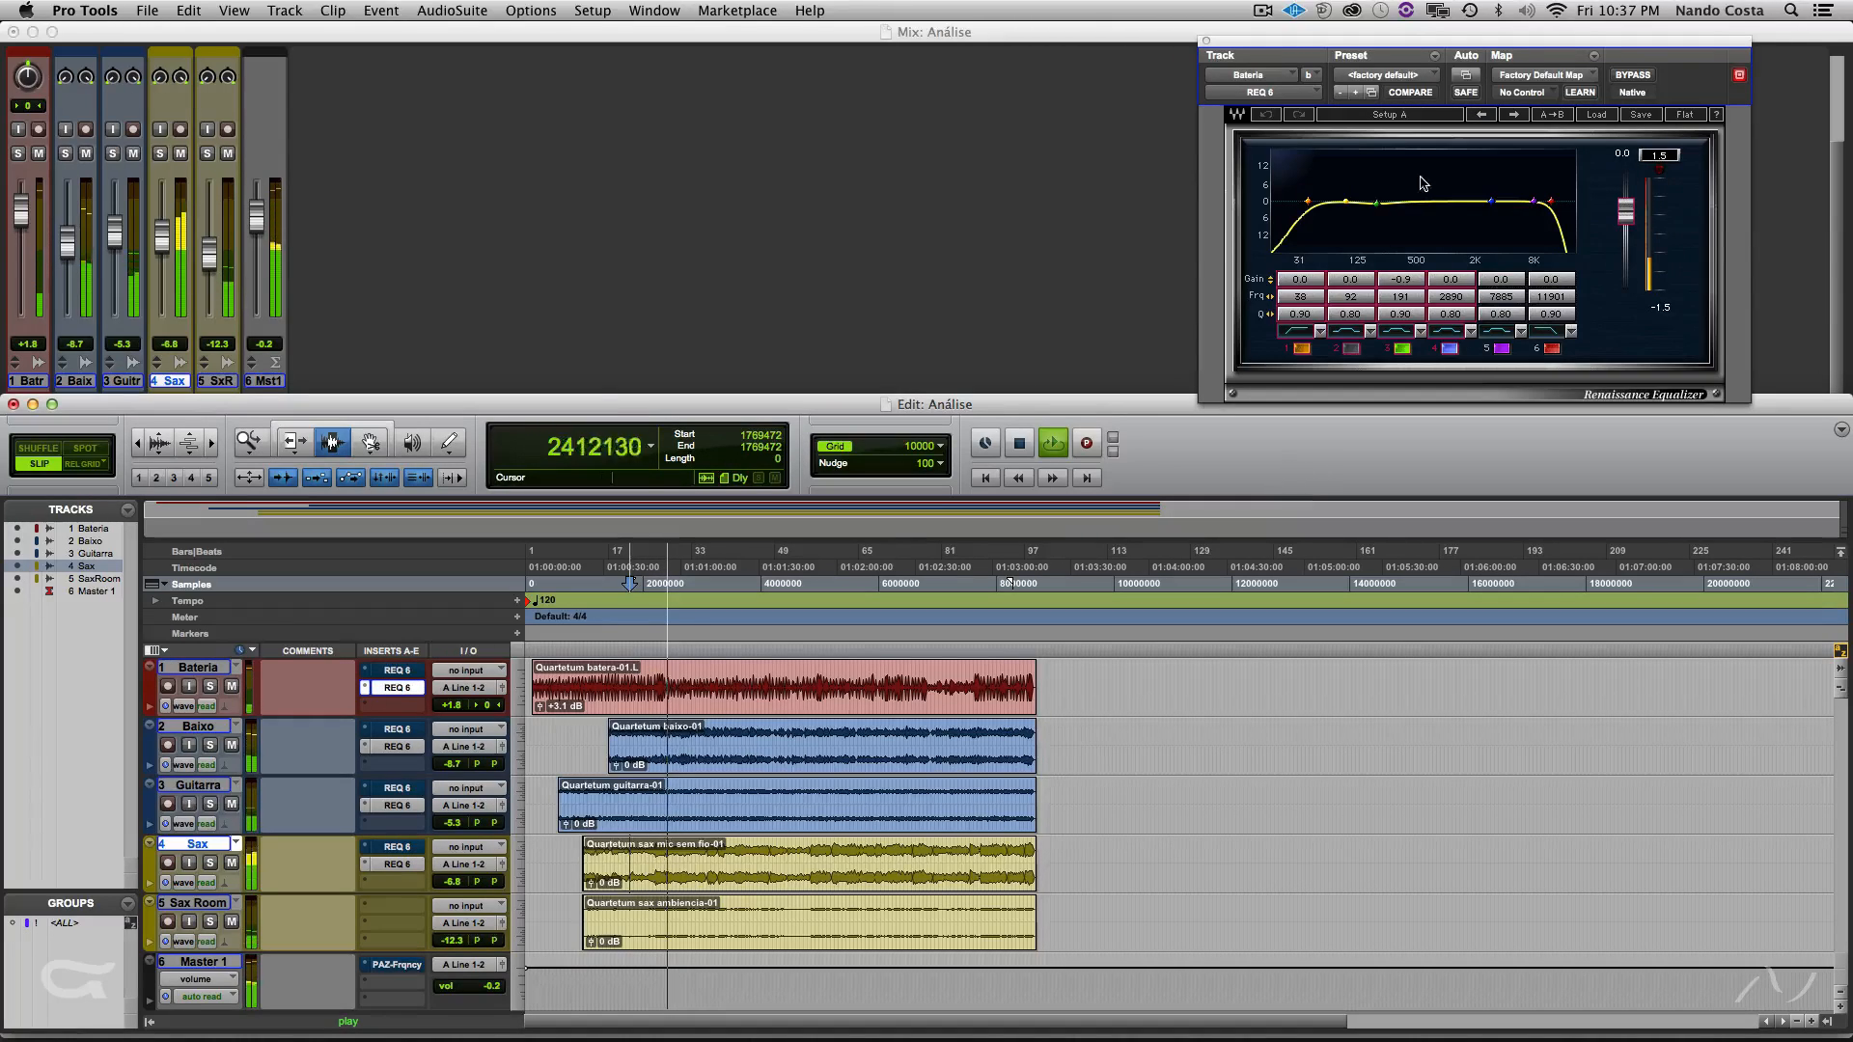
{"action": "key", "text": "space"}
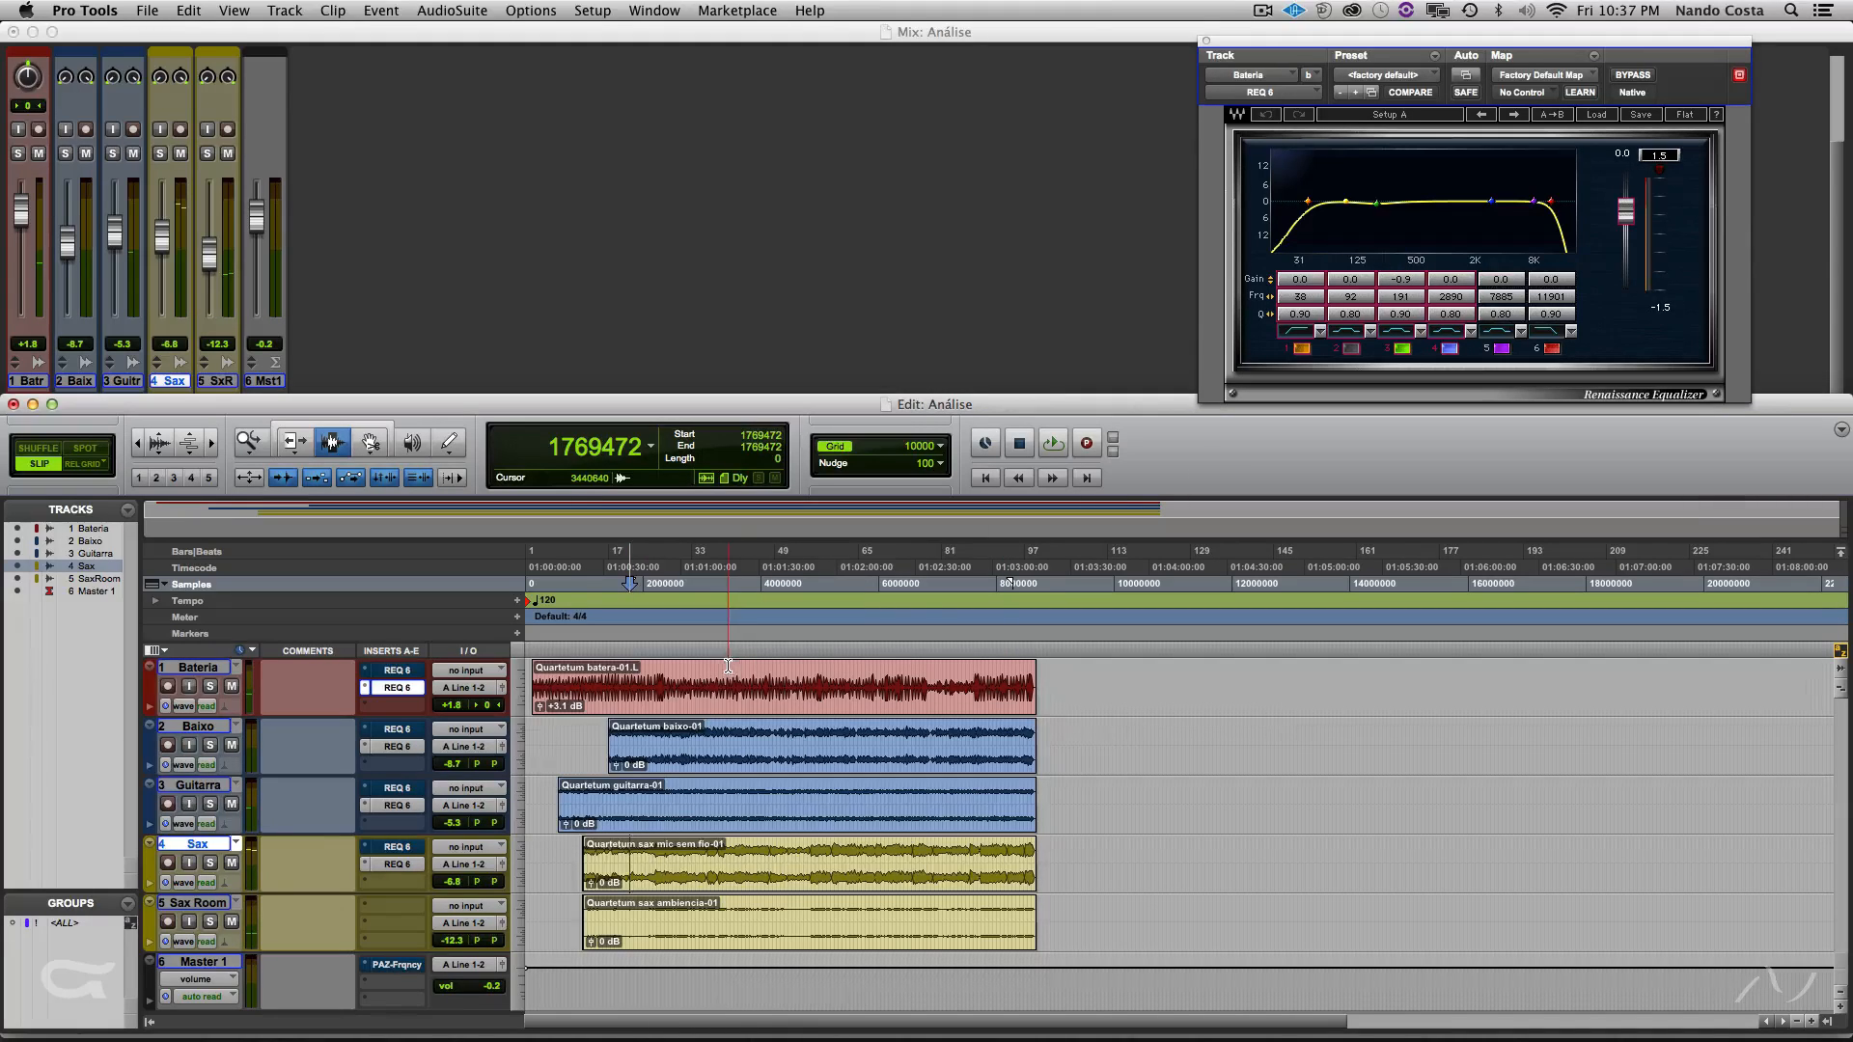
{"action": "left_click", "coordinate": [625, 684]}
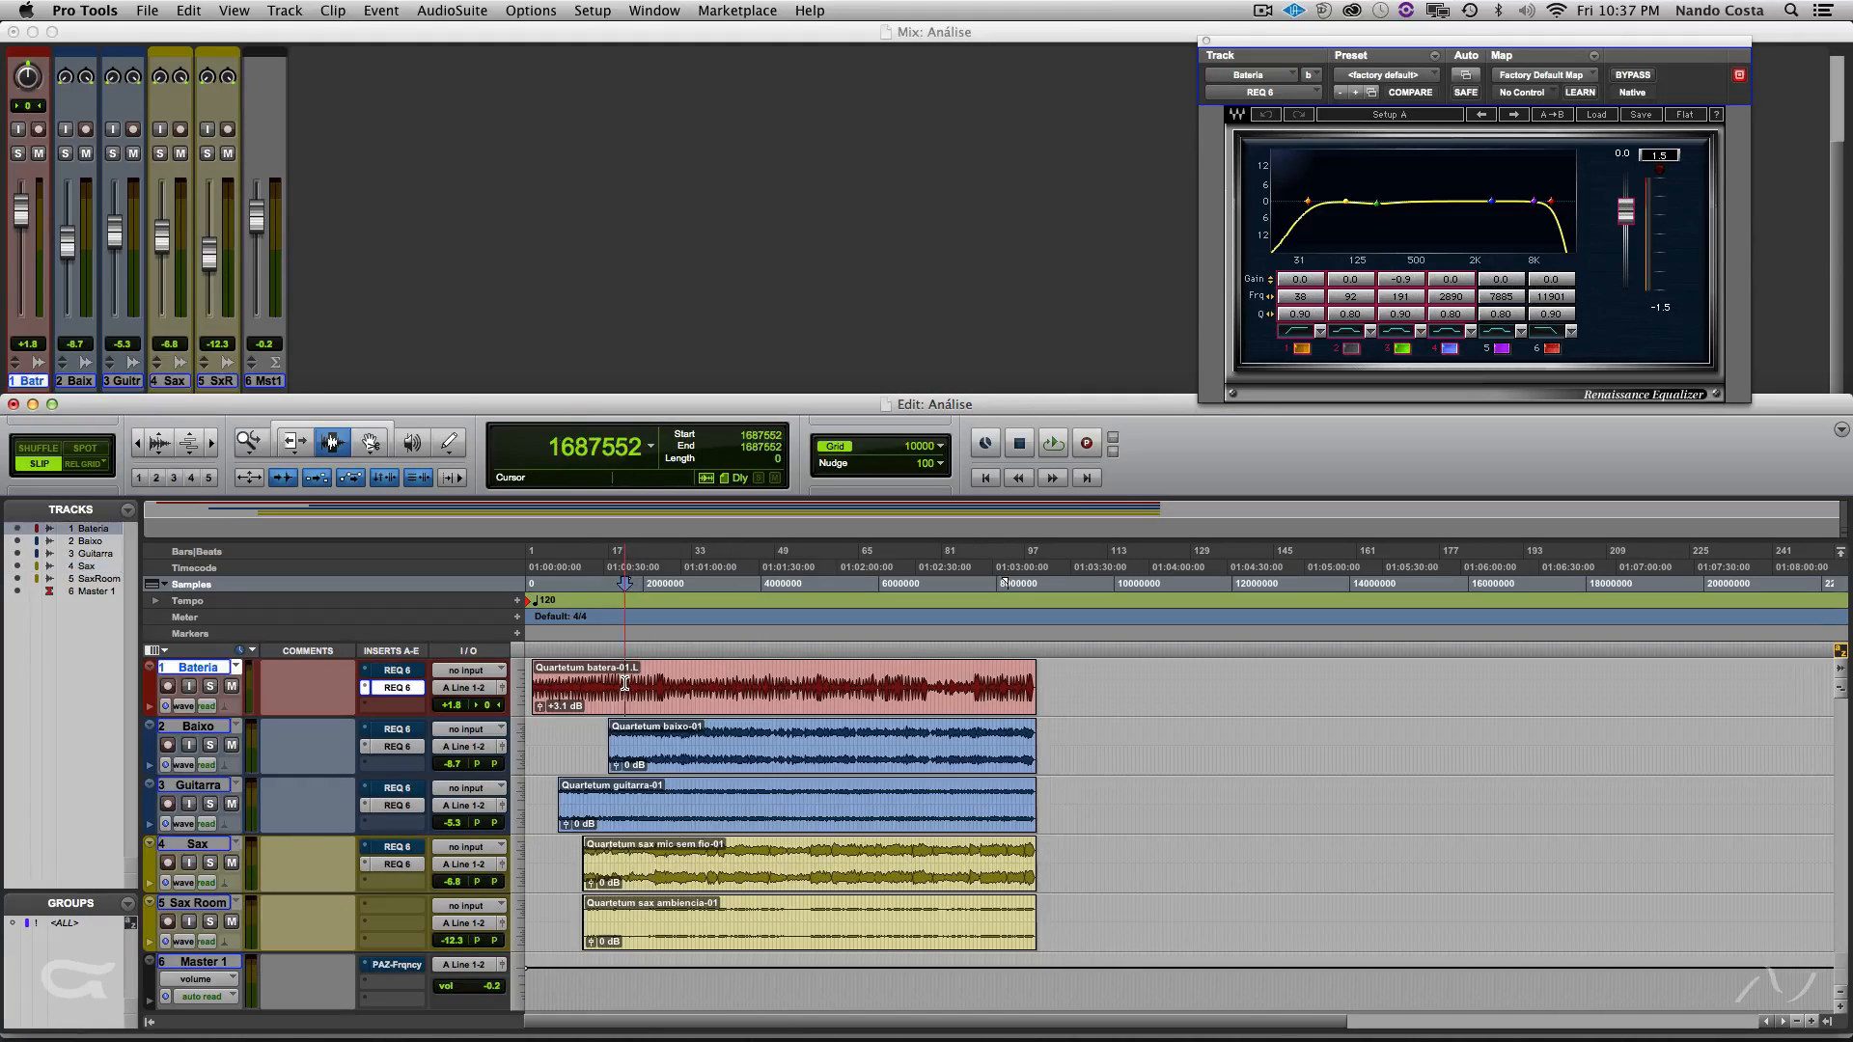
{"action": "key", "text": "space"}
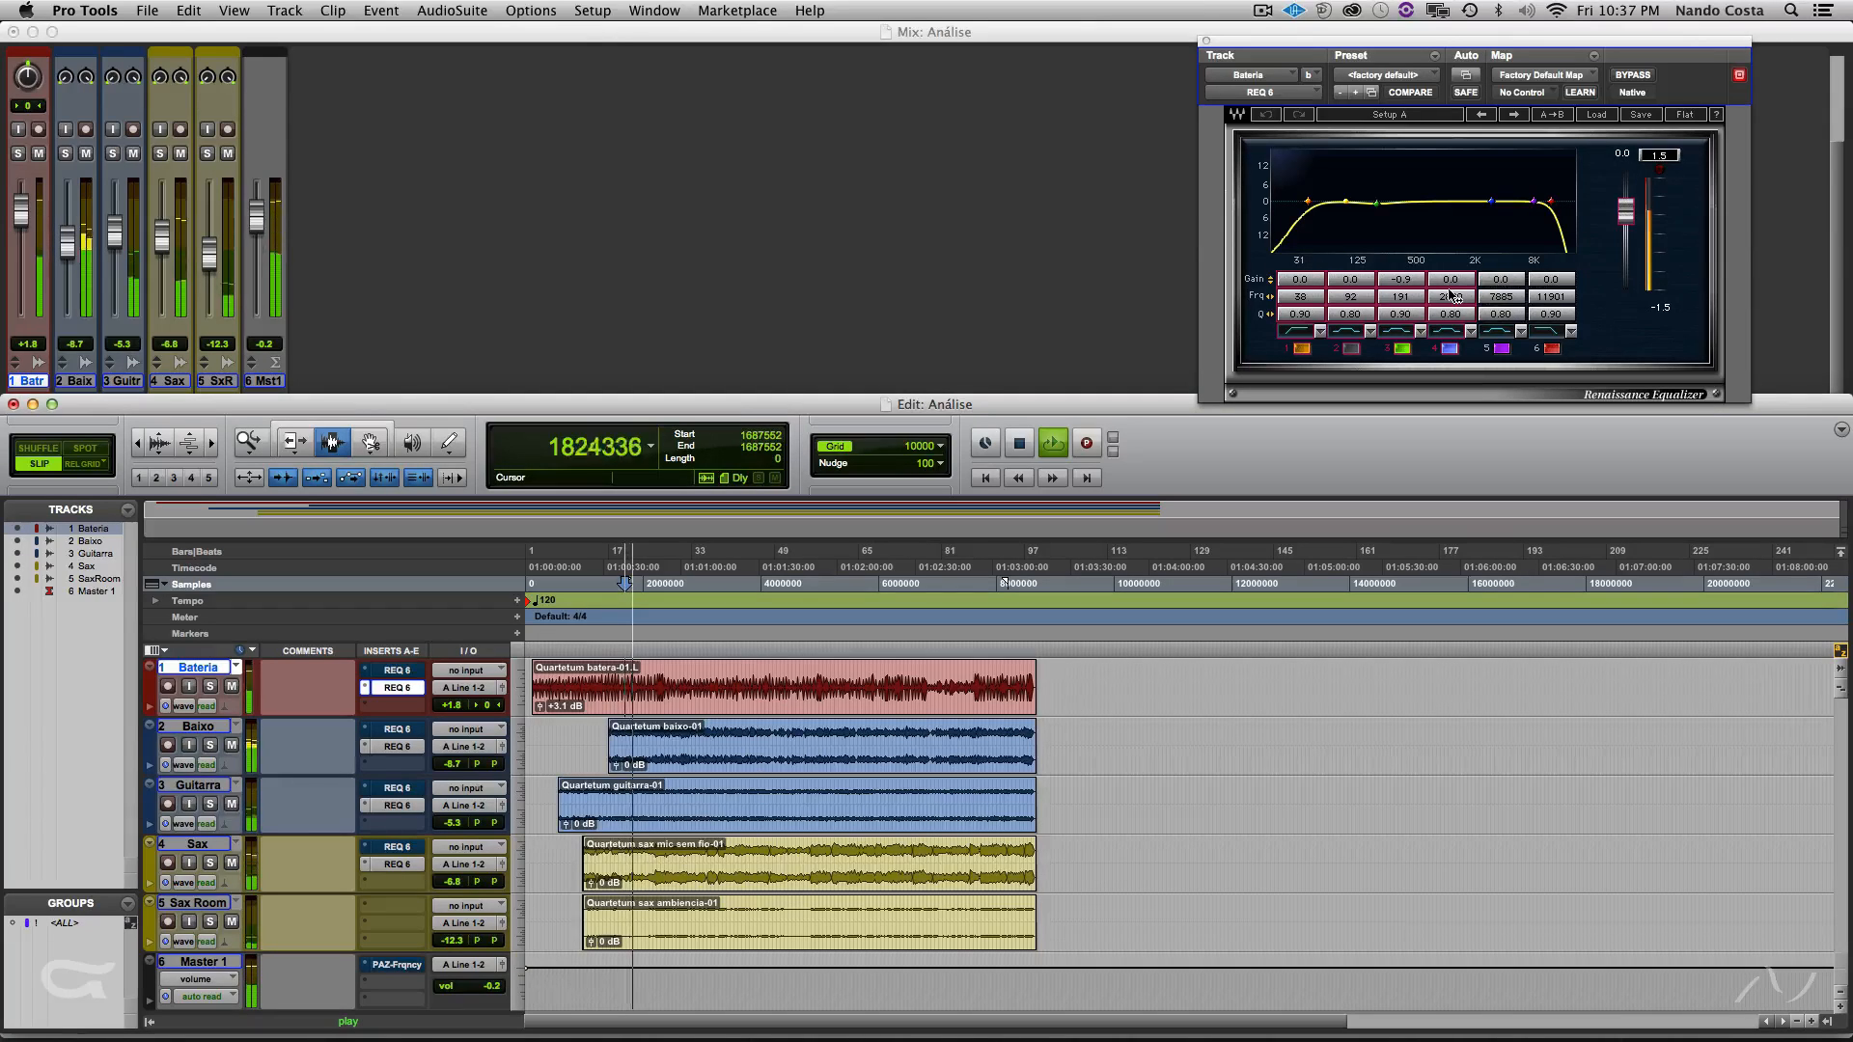
{"action": "left_click", "coordinate": [1351, 349]}
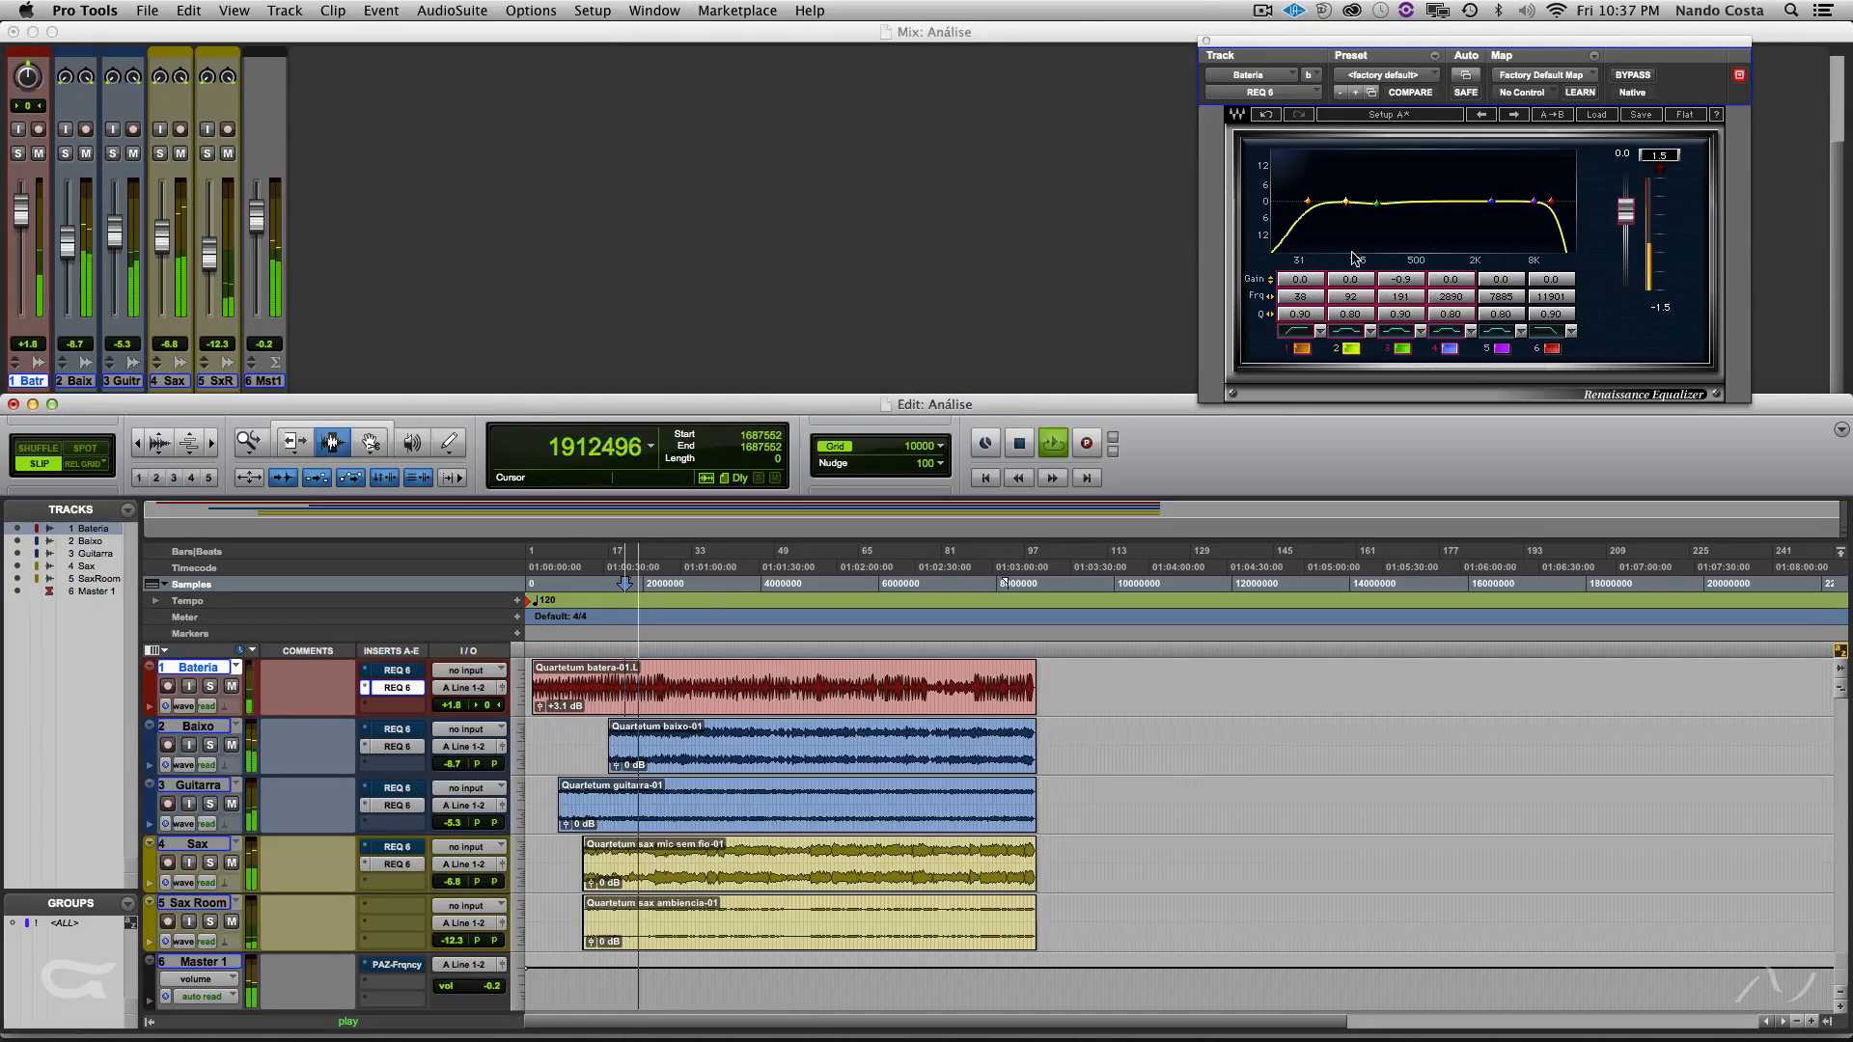
{"action": "left_click_drag", "start_coordinate": [1350, 202], "coordinate": [1393, 204]}
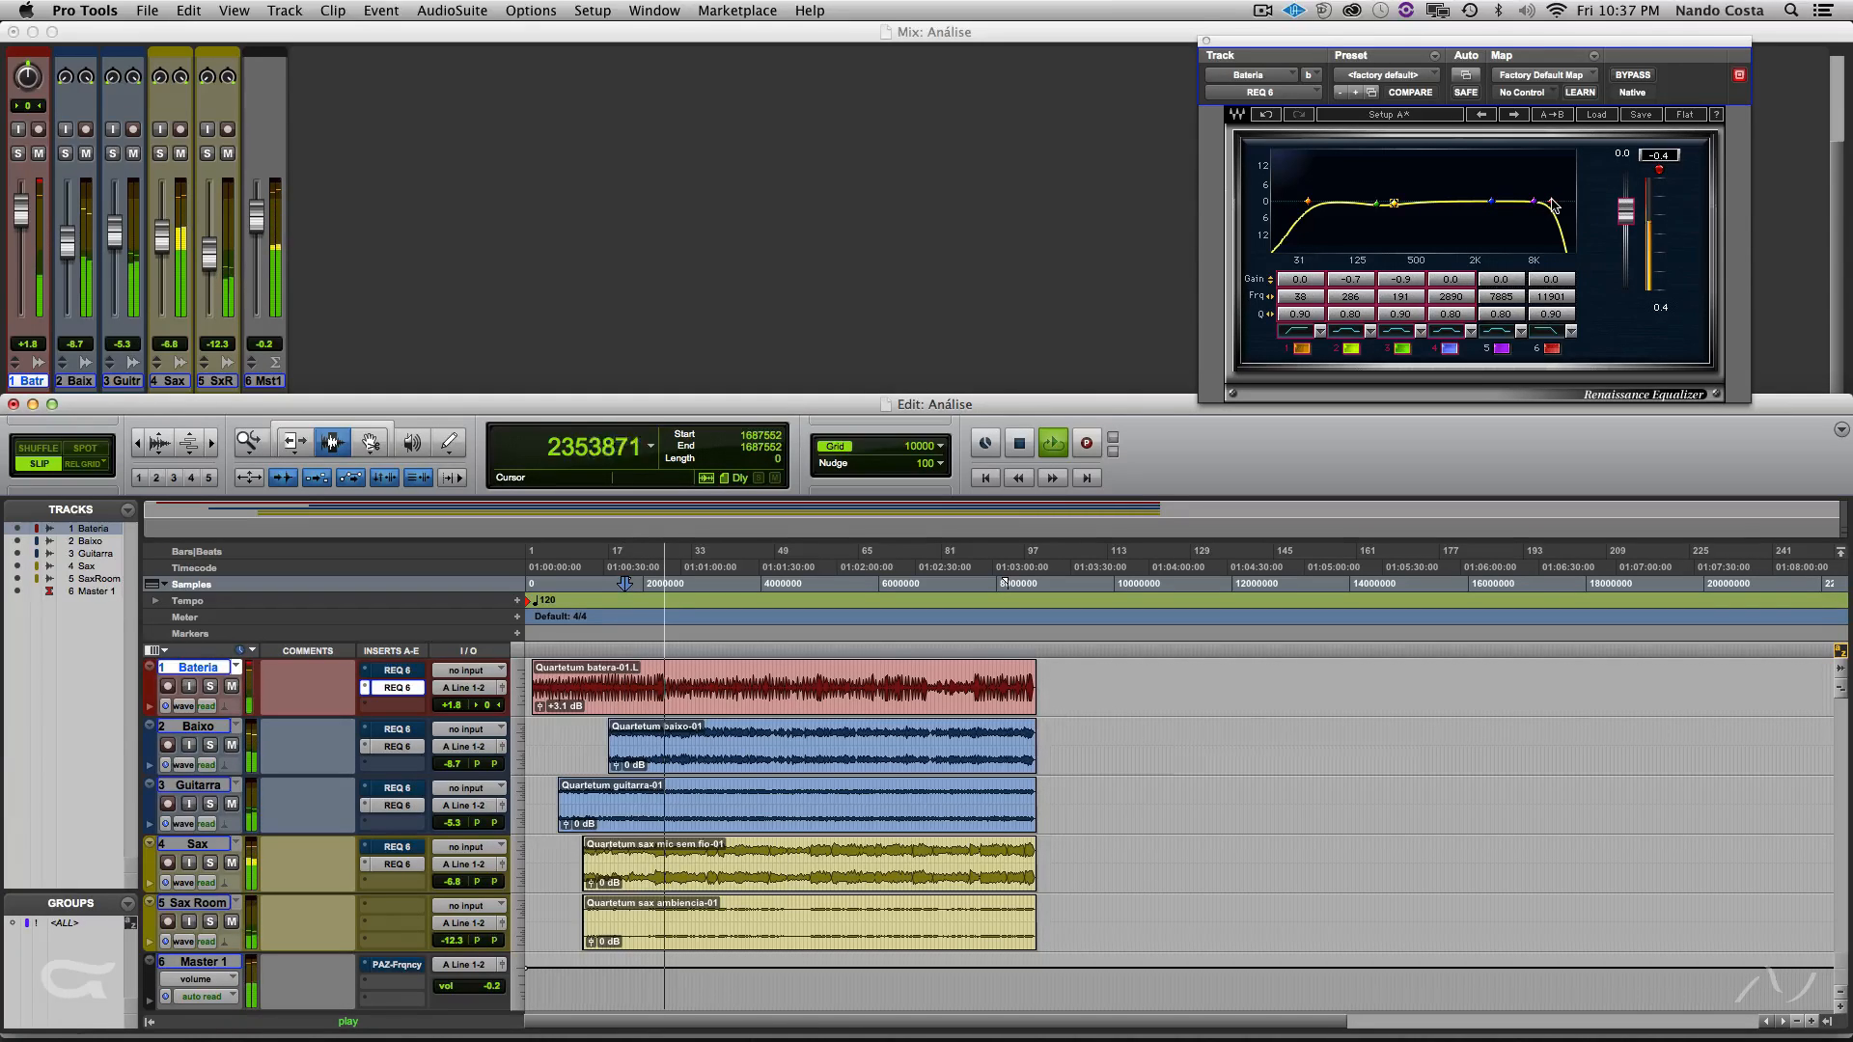
{"action": "left_click_drag", "start_coordinate": [1551, 206], "coordinate": [1555, 207]}
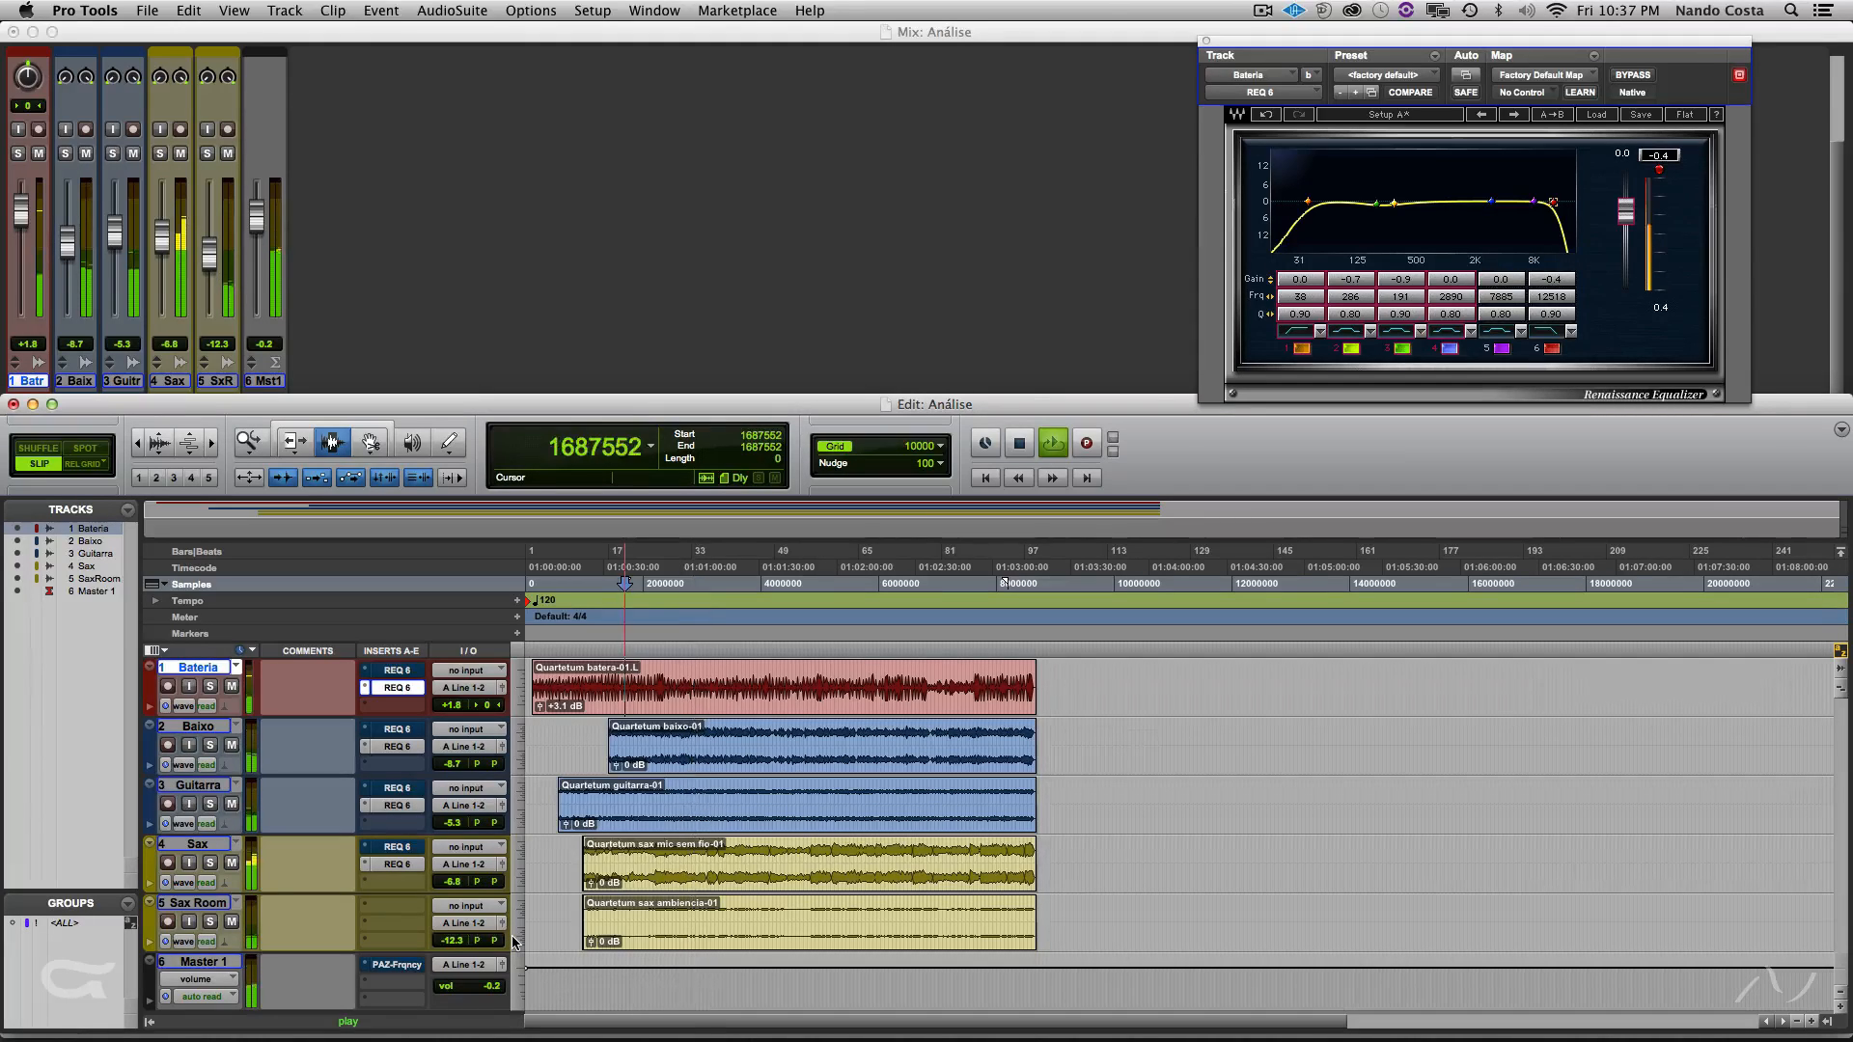
{"action": "key", "text": "space"}
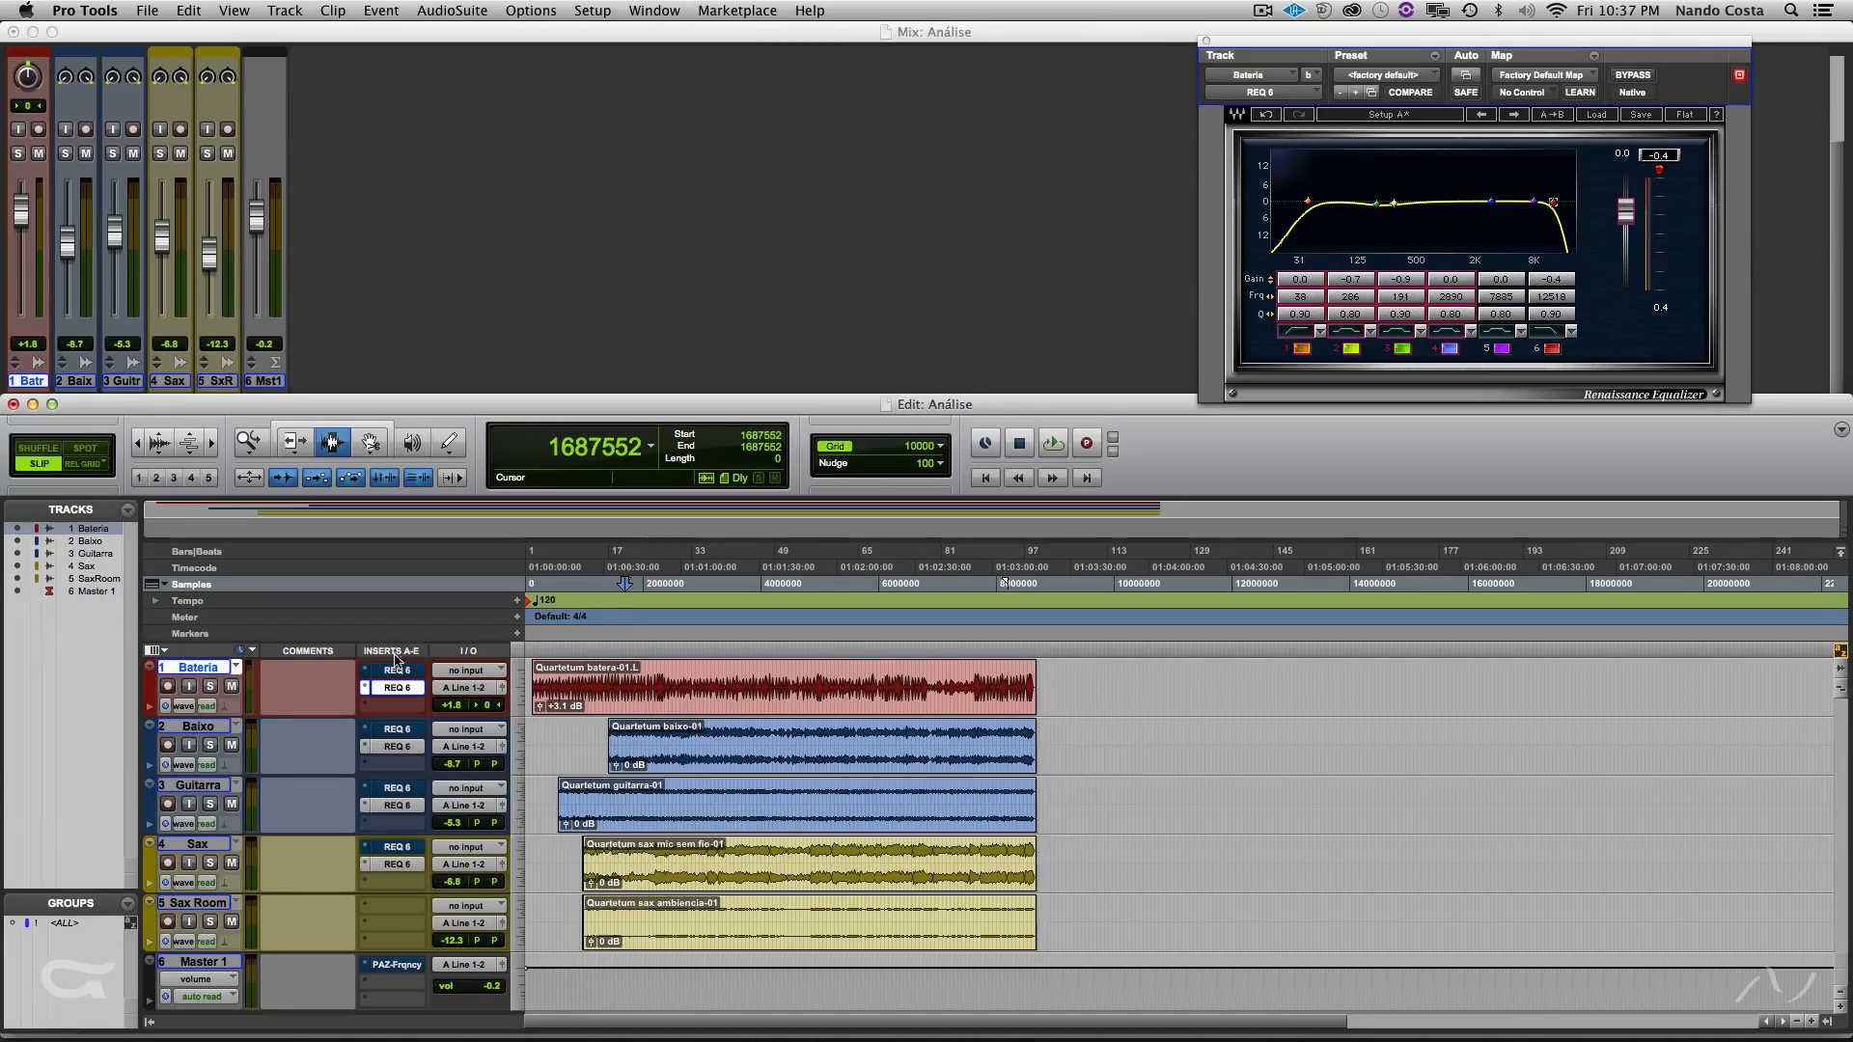
- Bypass the second REQ 6 on all tracks and play the mix without equalization from sample 1687552
{"action": "left_click", "coordinate": [399, 690], "text": "alt+super"}
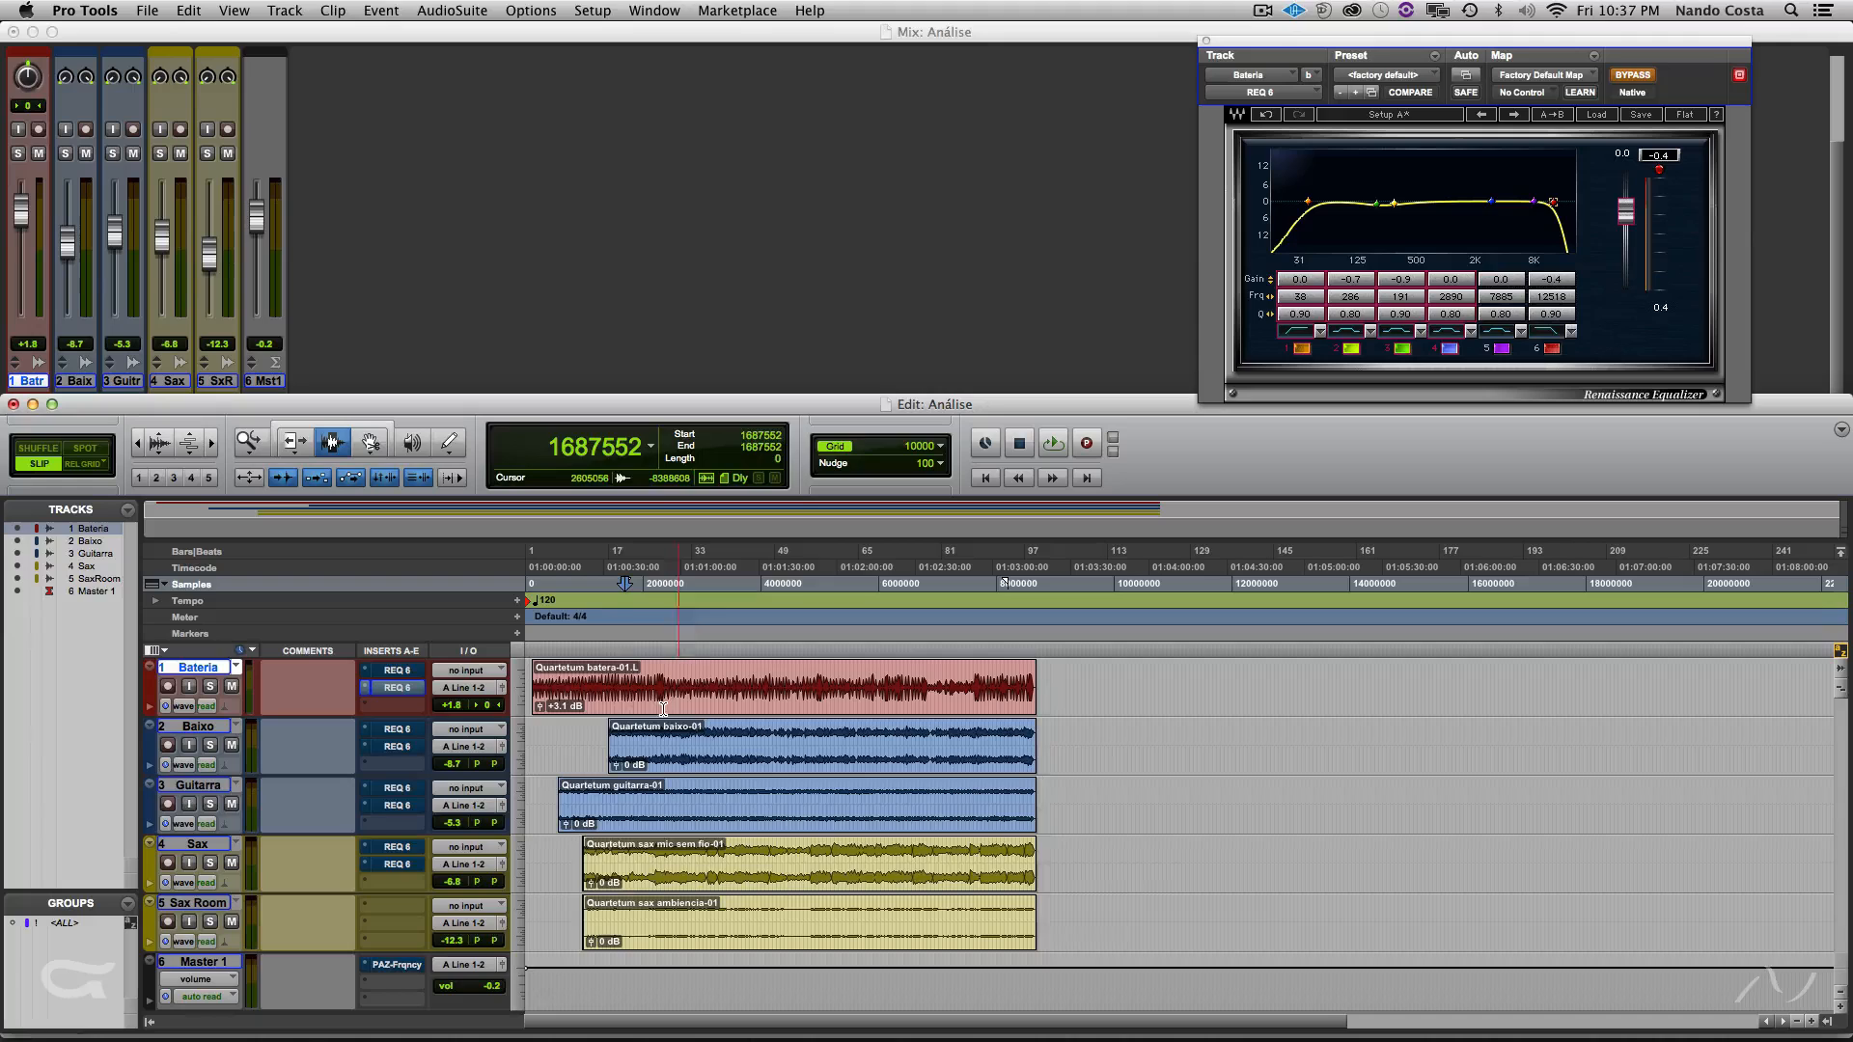
{"action": "key", "text": "space"}
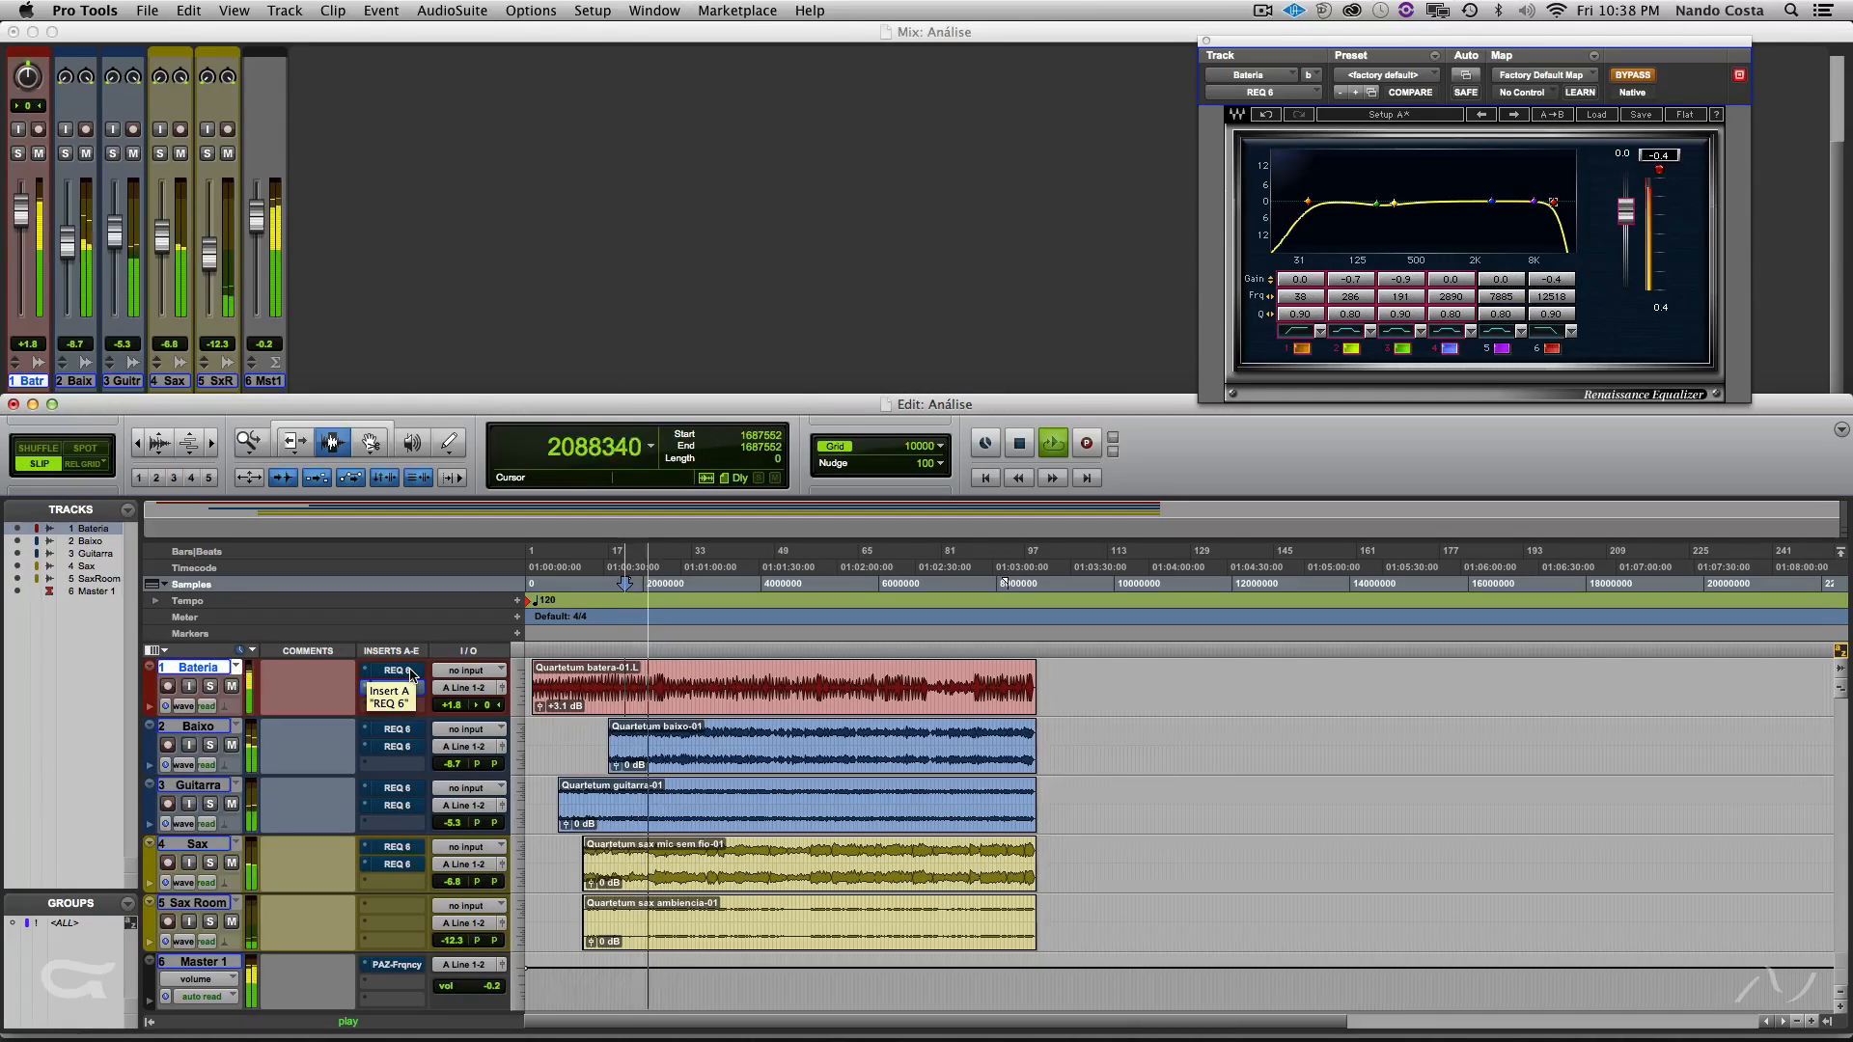
{"action": "key", "text": "space"}
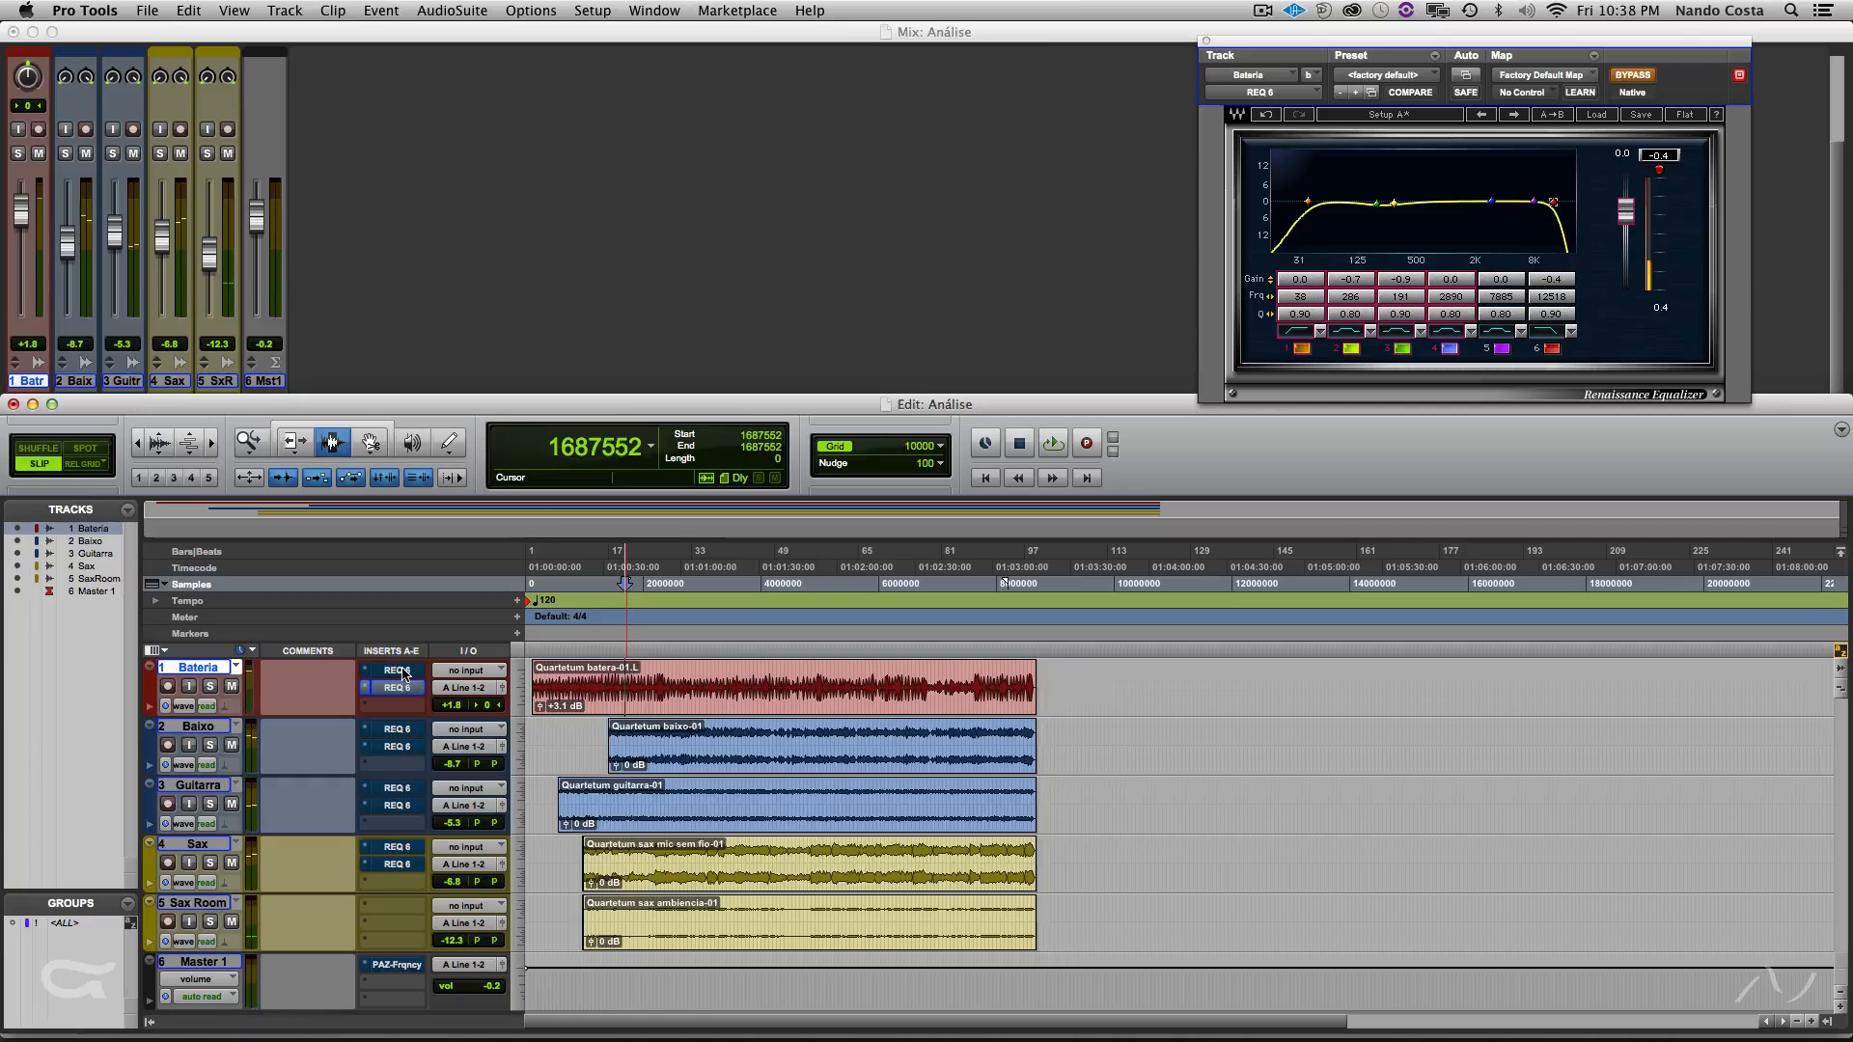
- Activate the first insert on all tracks and play the same passage with only the first equalizer set
{"action": "left_click", "coordinate": [402, 673], "text": "alt+super"}
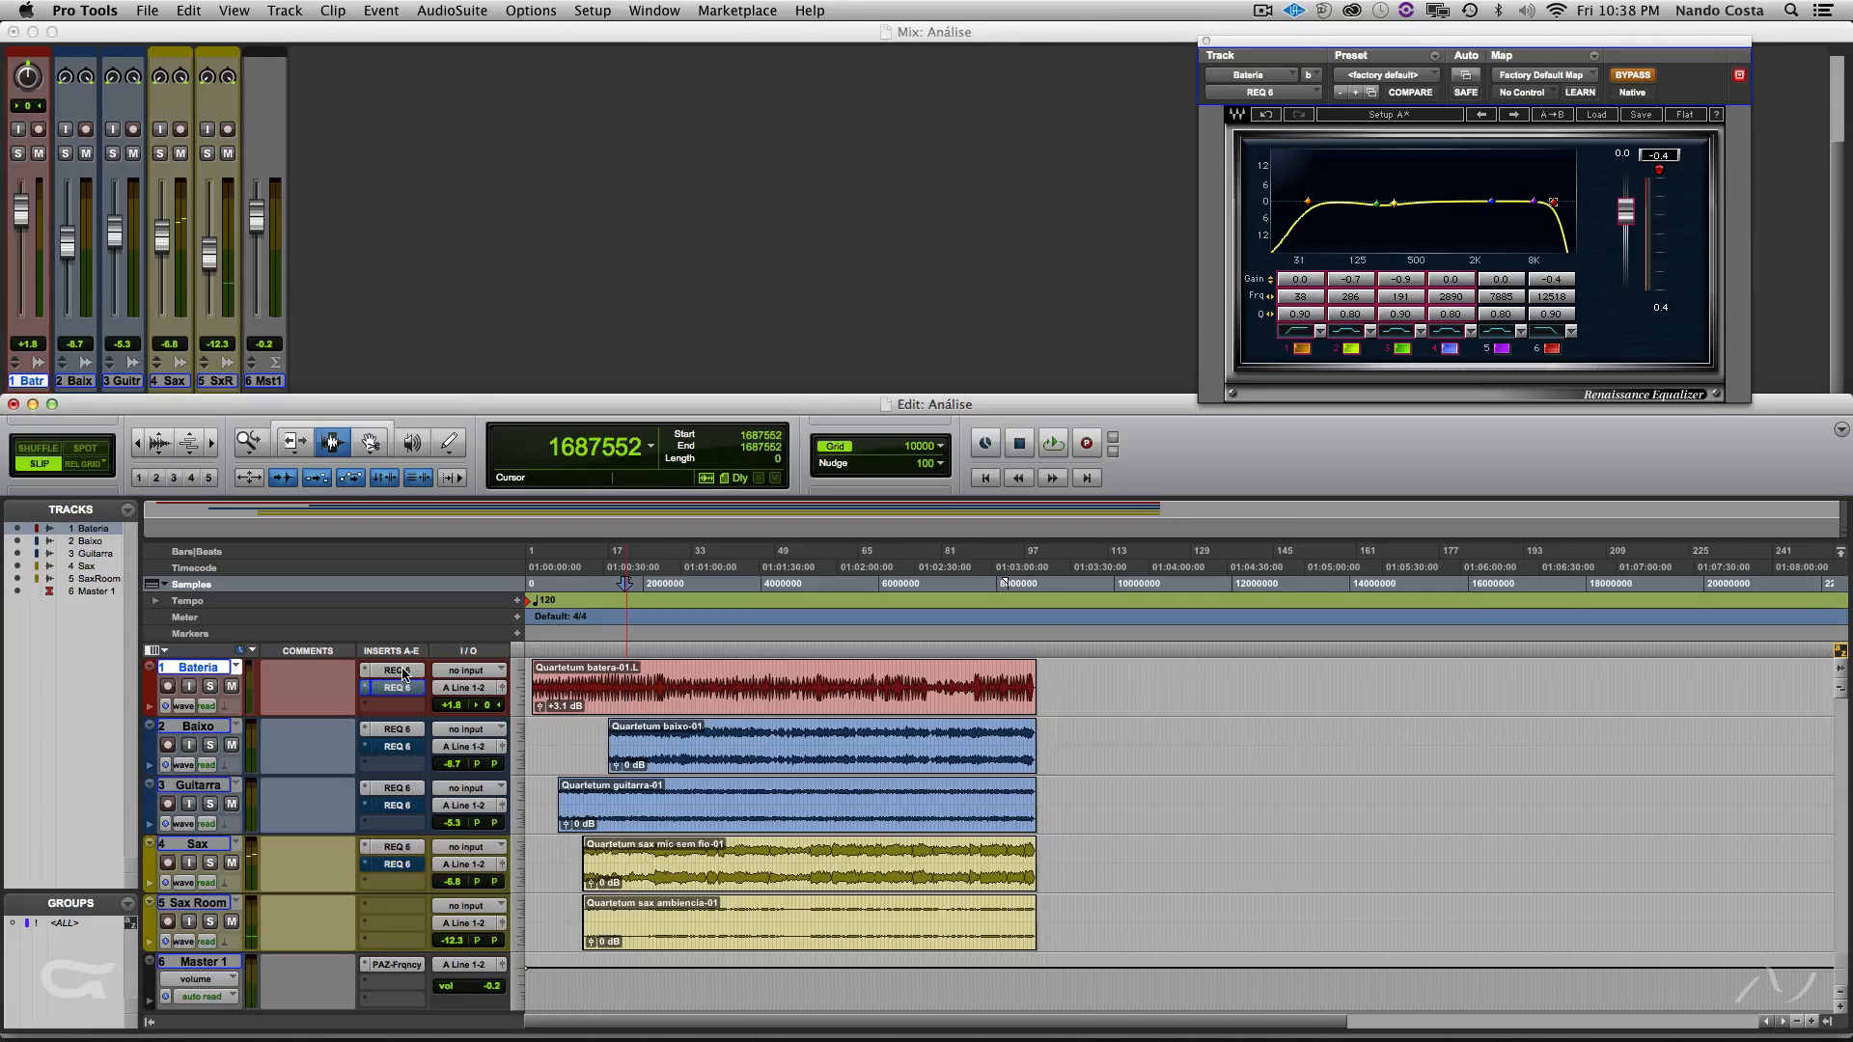
{"action": "key", "text": "space"}
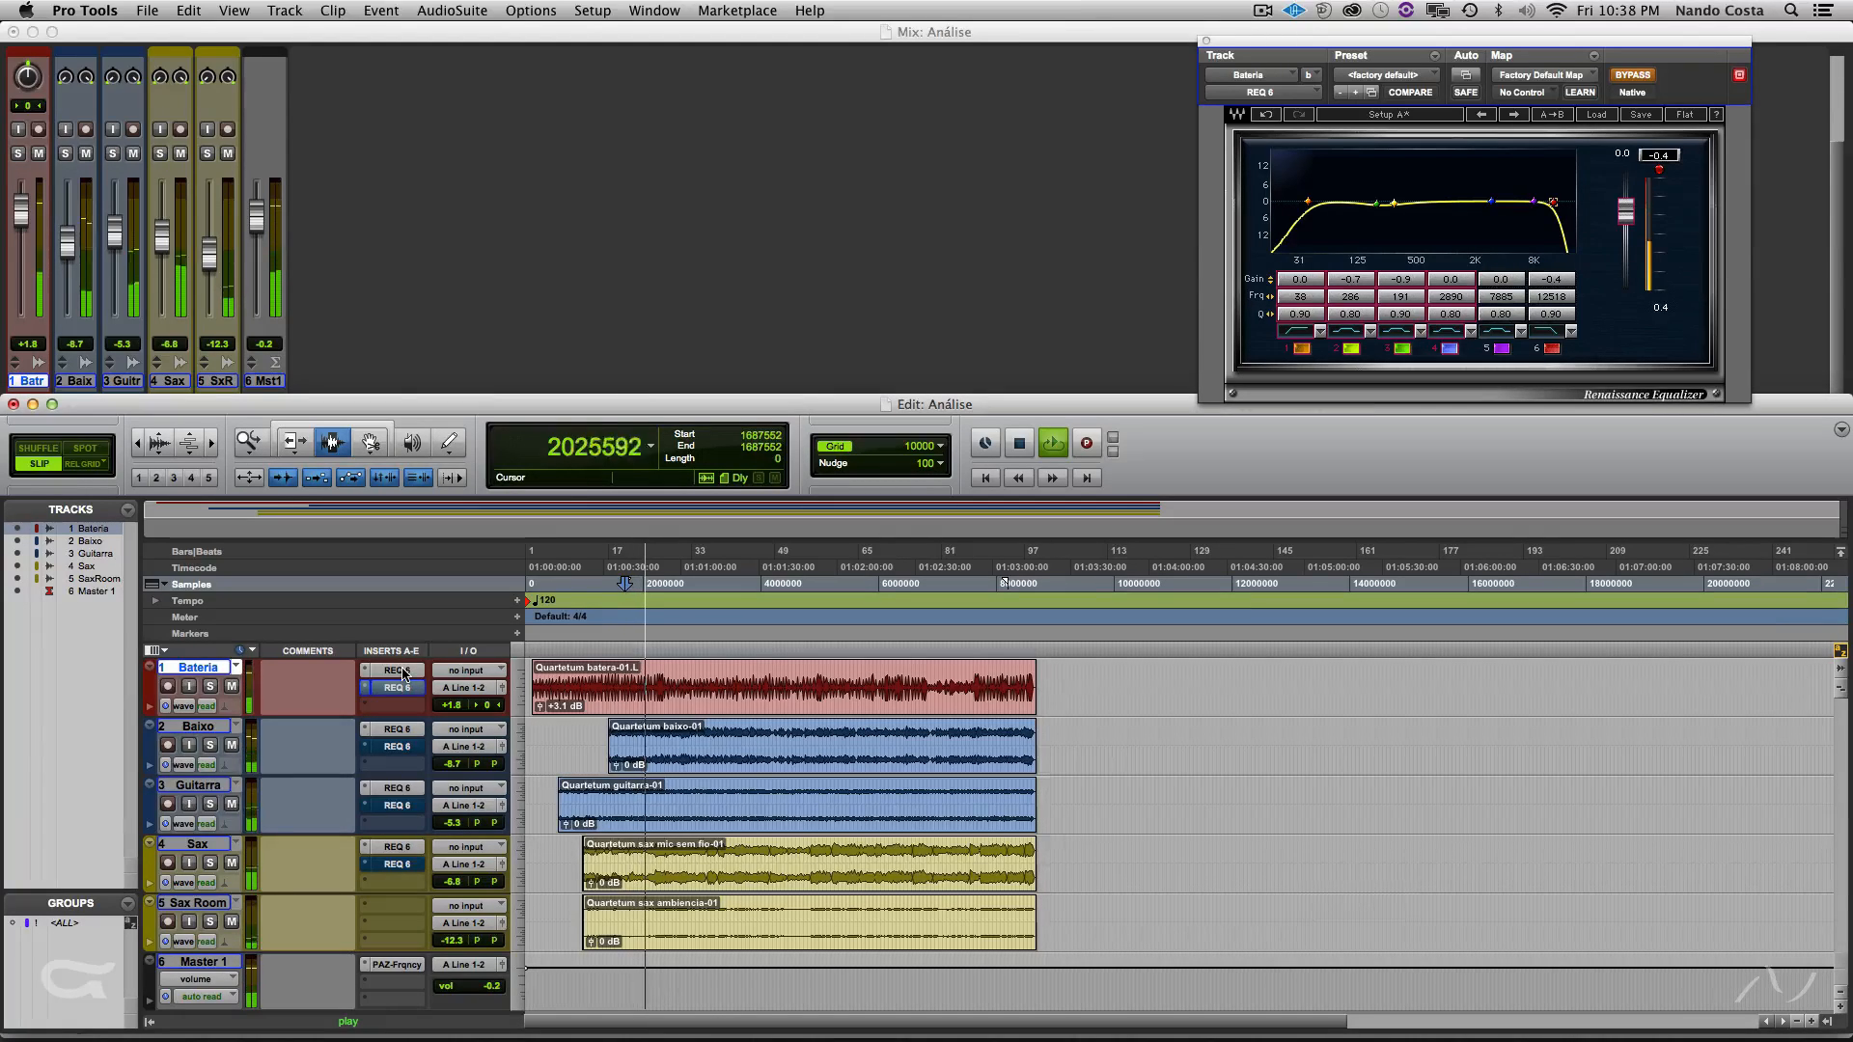
{"action": "key", "text": "space"}
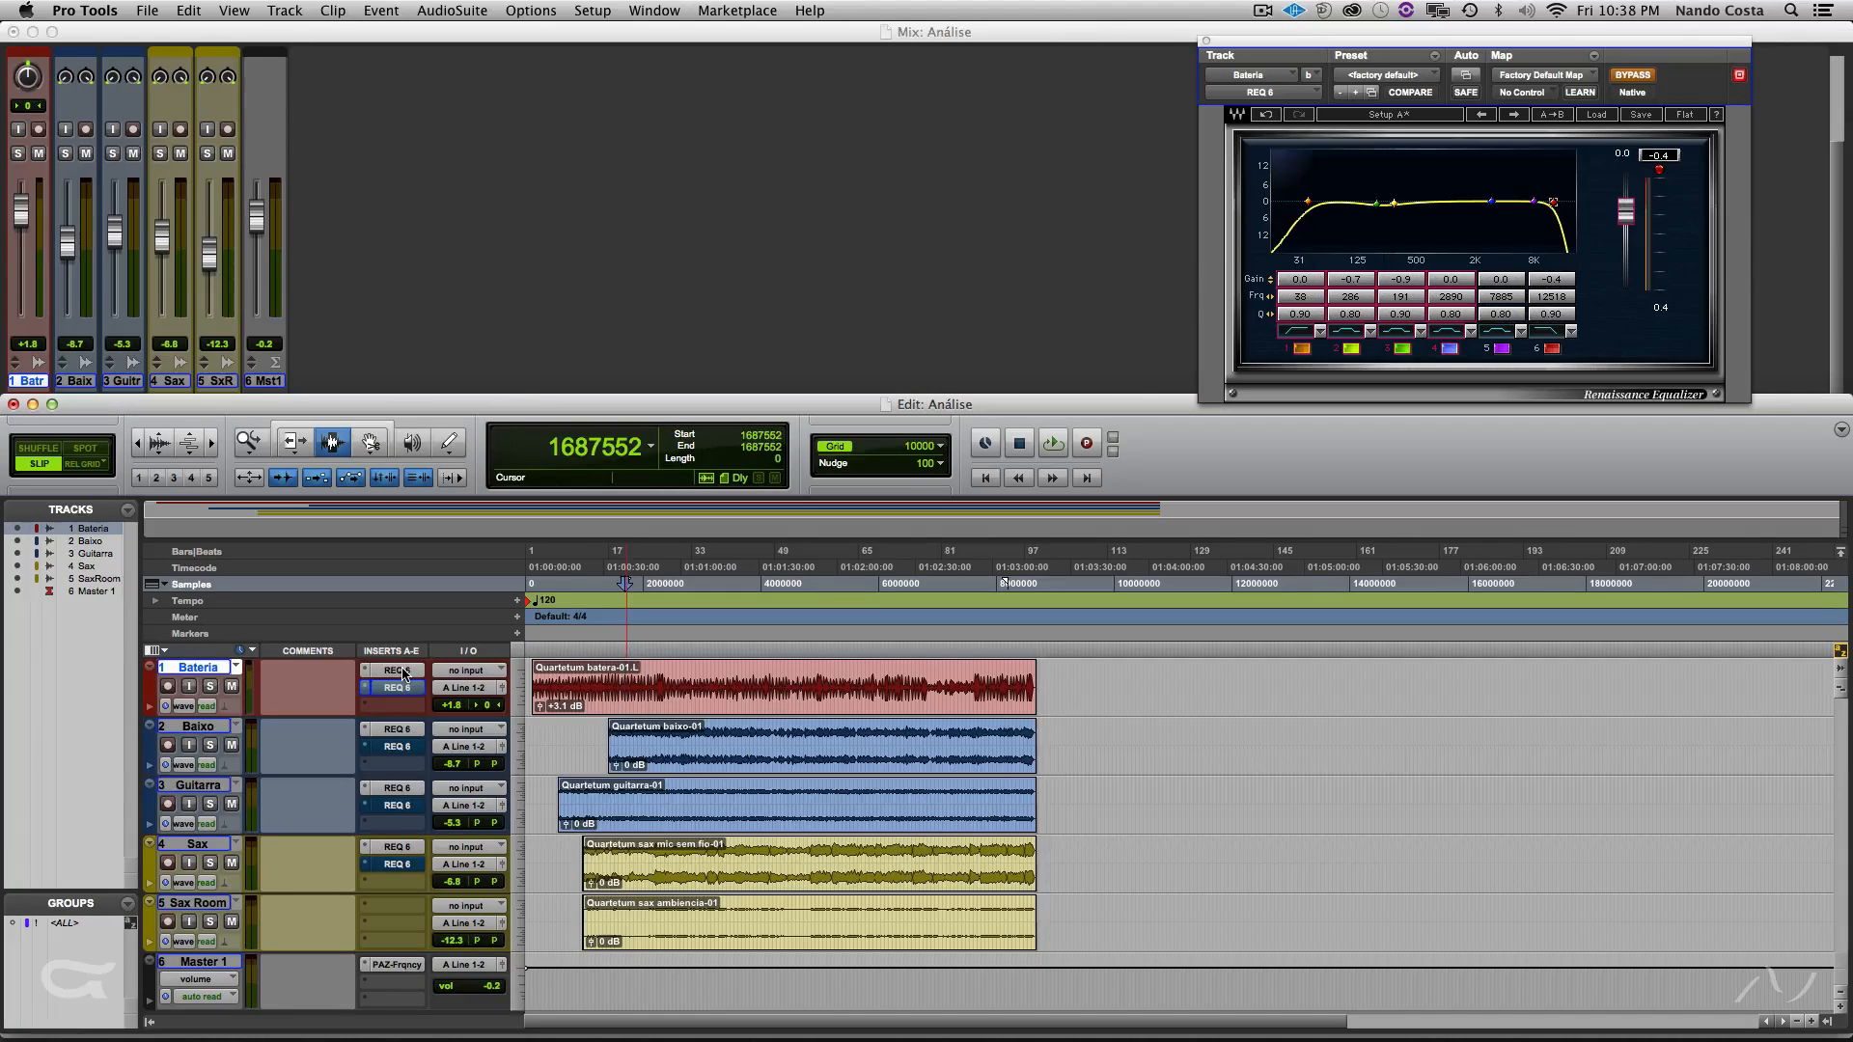
- Bypass the first insert on all tracks, reactivate the second REQ 6 set, and play the passage from sample 1687552
{"action": "left_click", "coordinate": [404, 674], "text": "alt+super"}
{"action": "left_click", "coordinate": [404, 692], "text": "alt+super"}
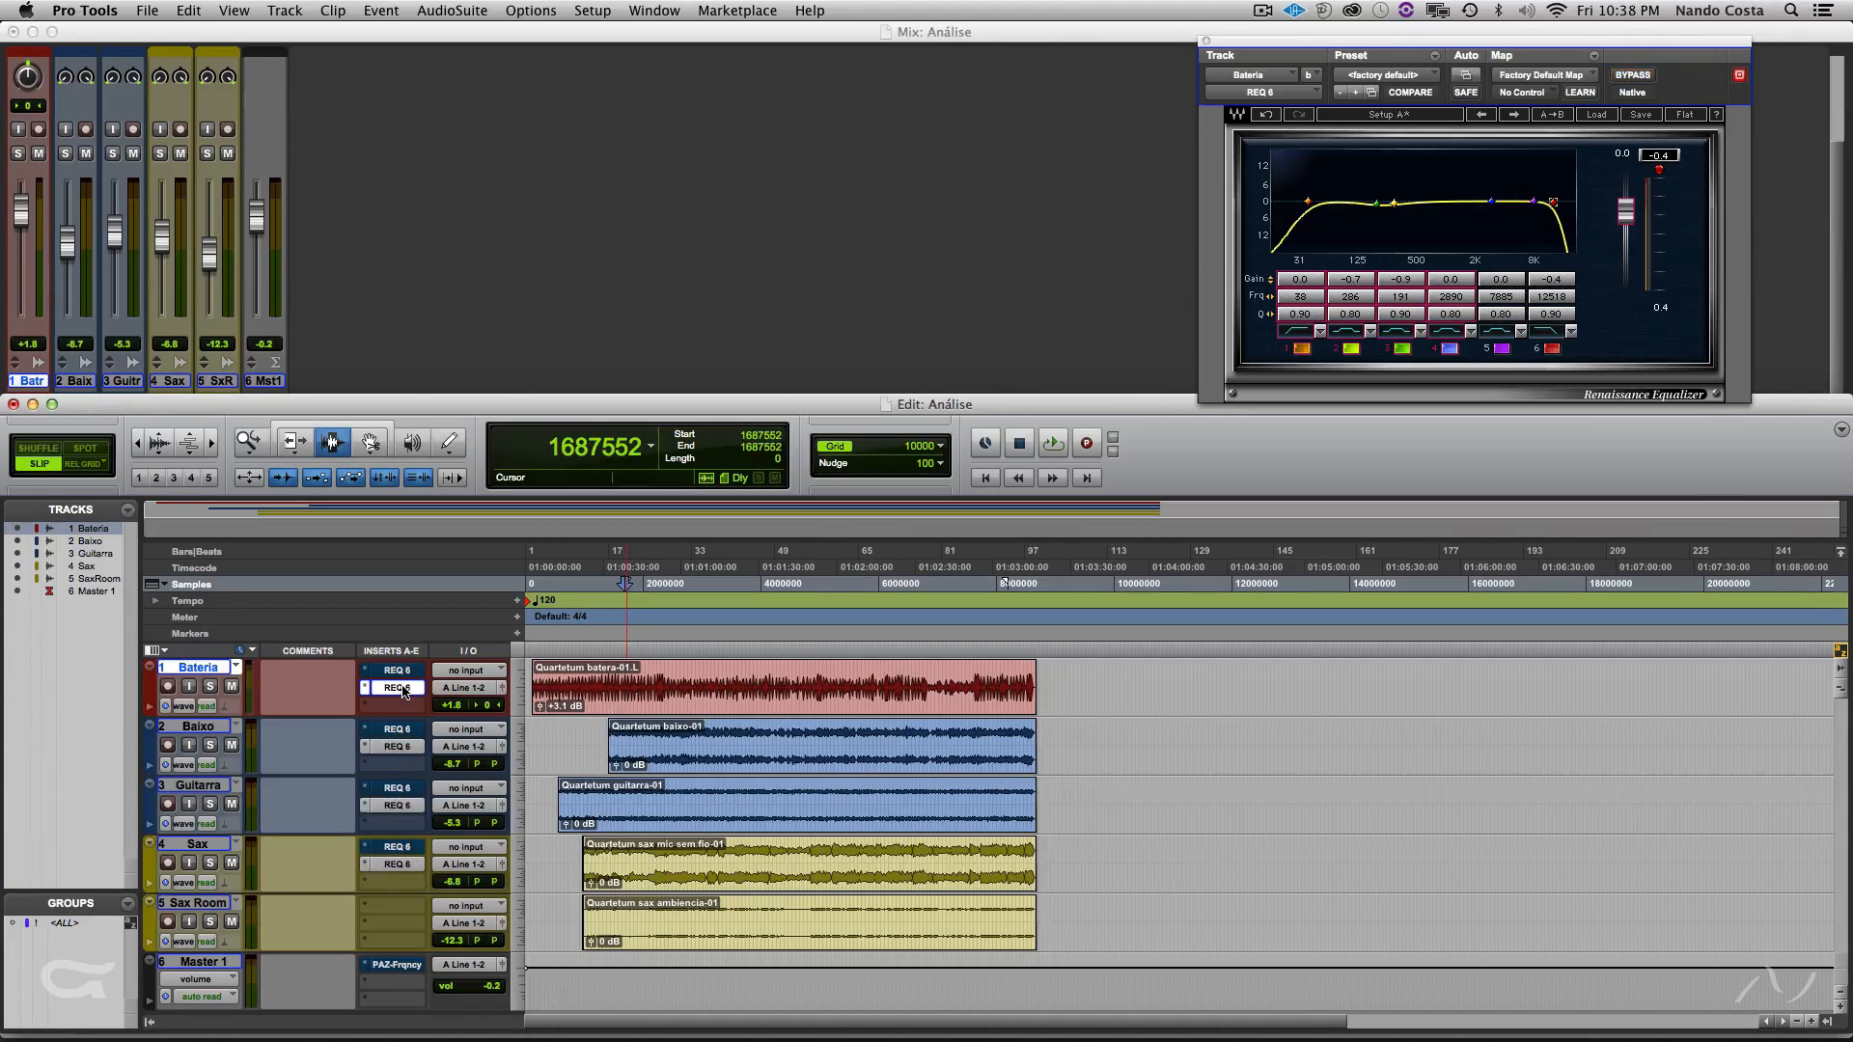
{"action": "key", "text": "space"}
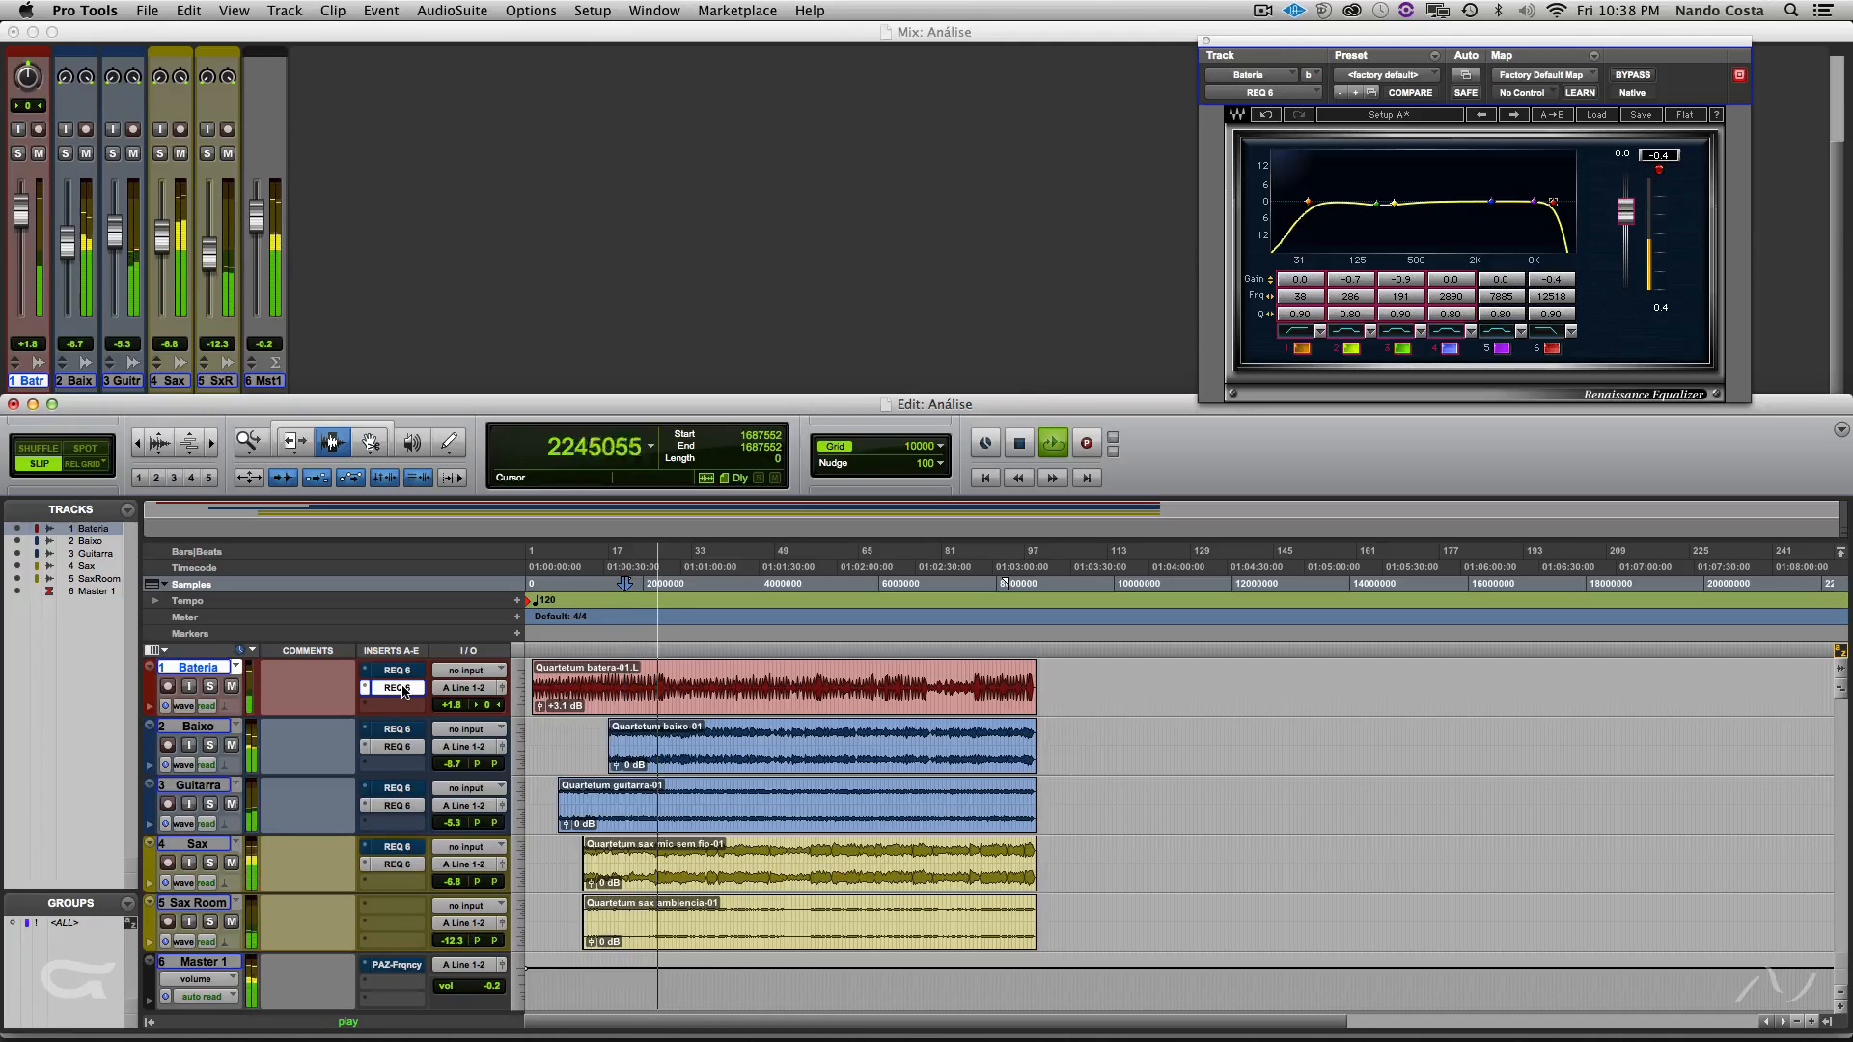
{"action": "key", "text": "space"}
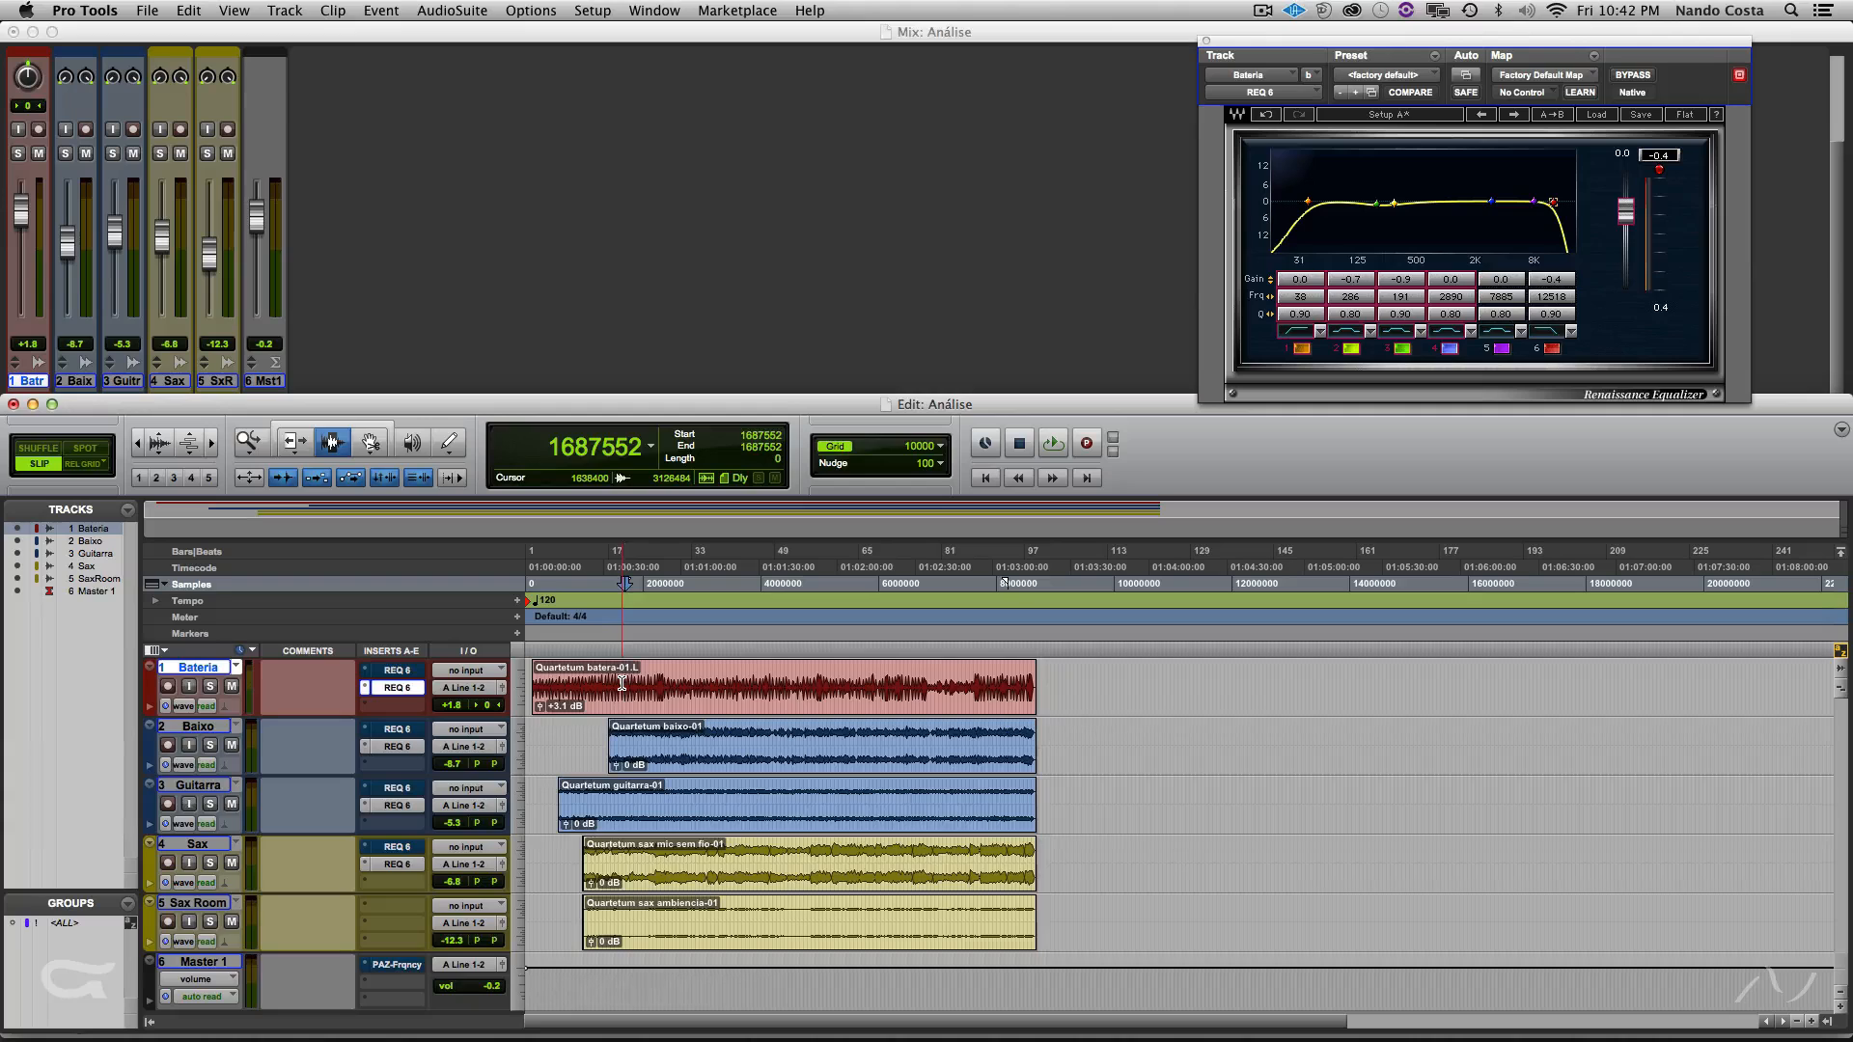
- Select samples 1638400 to 3801088 on the Bateria through Sax tracks and review each track's second REQ 6 settings
{"action": "left_click_drag", "start_coordinate": [622, 684], "coordinate": [751, 879]}
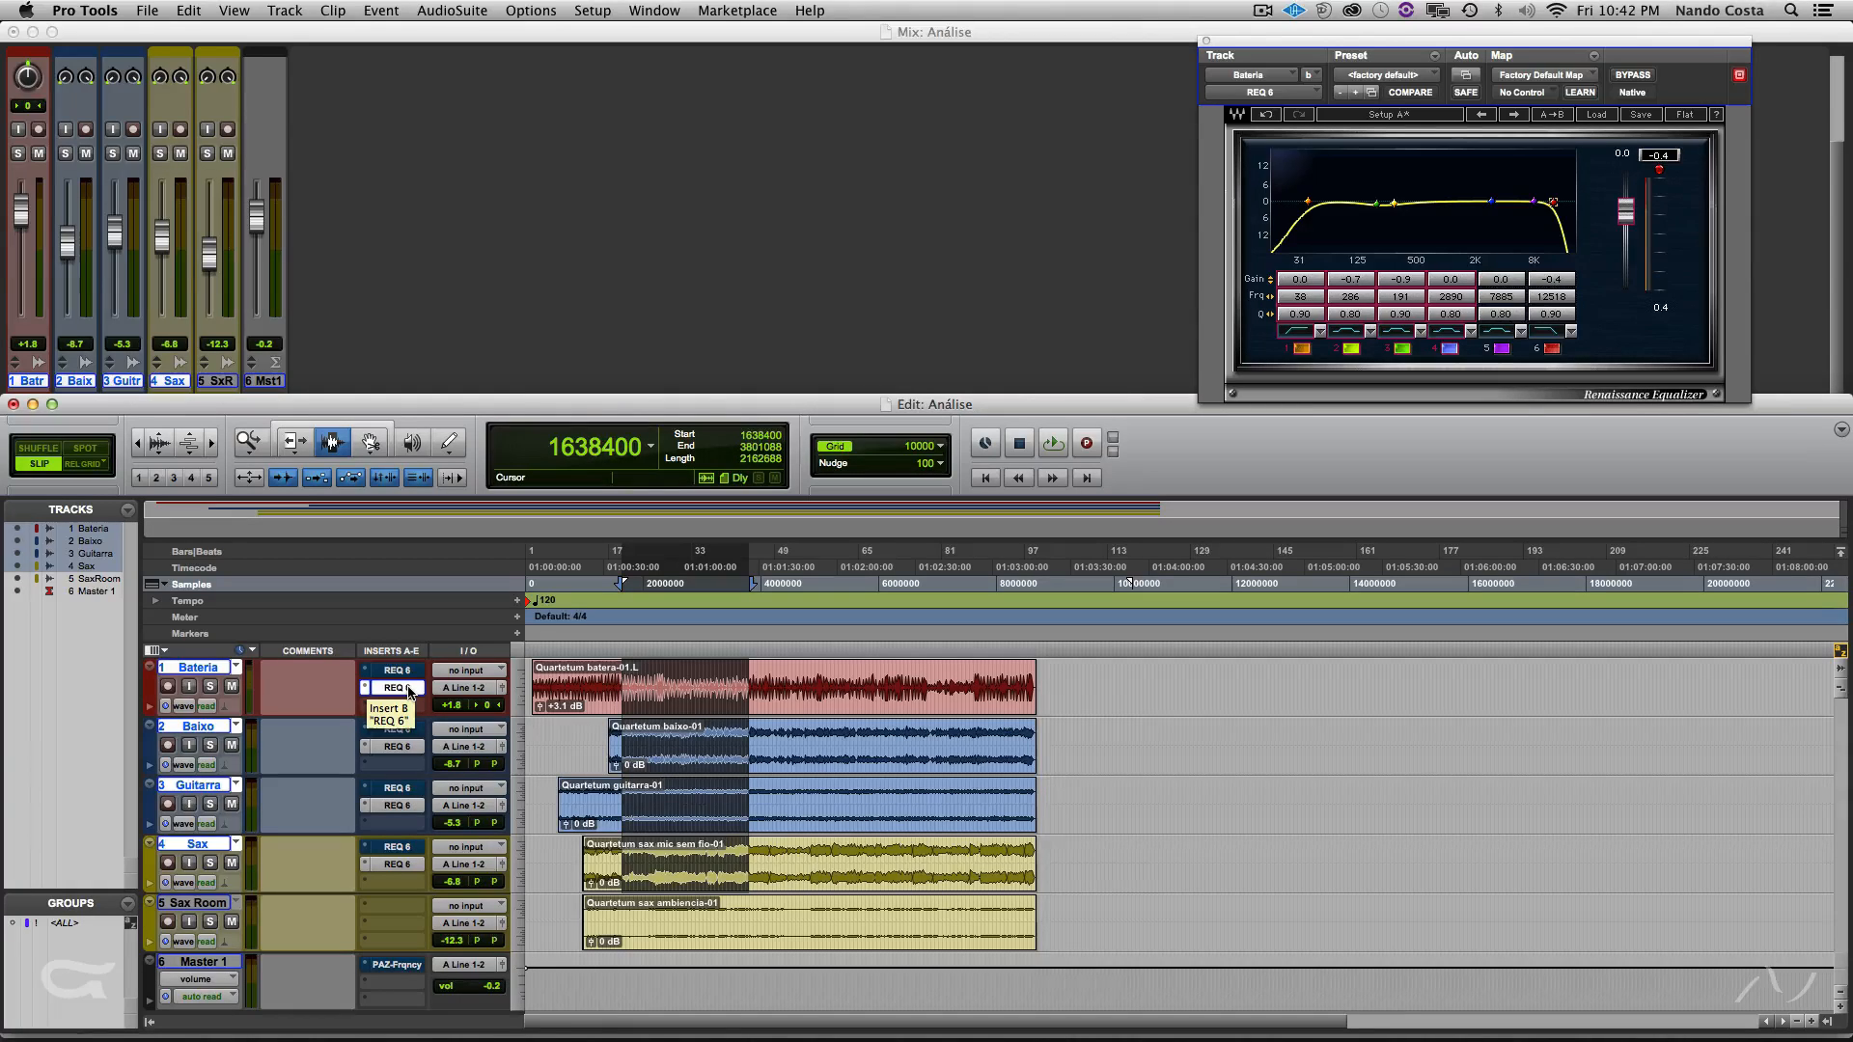
{"action": "left_click", "coordinate": [407, 748]}
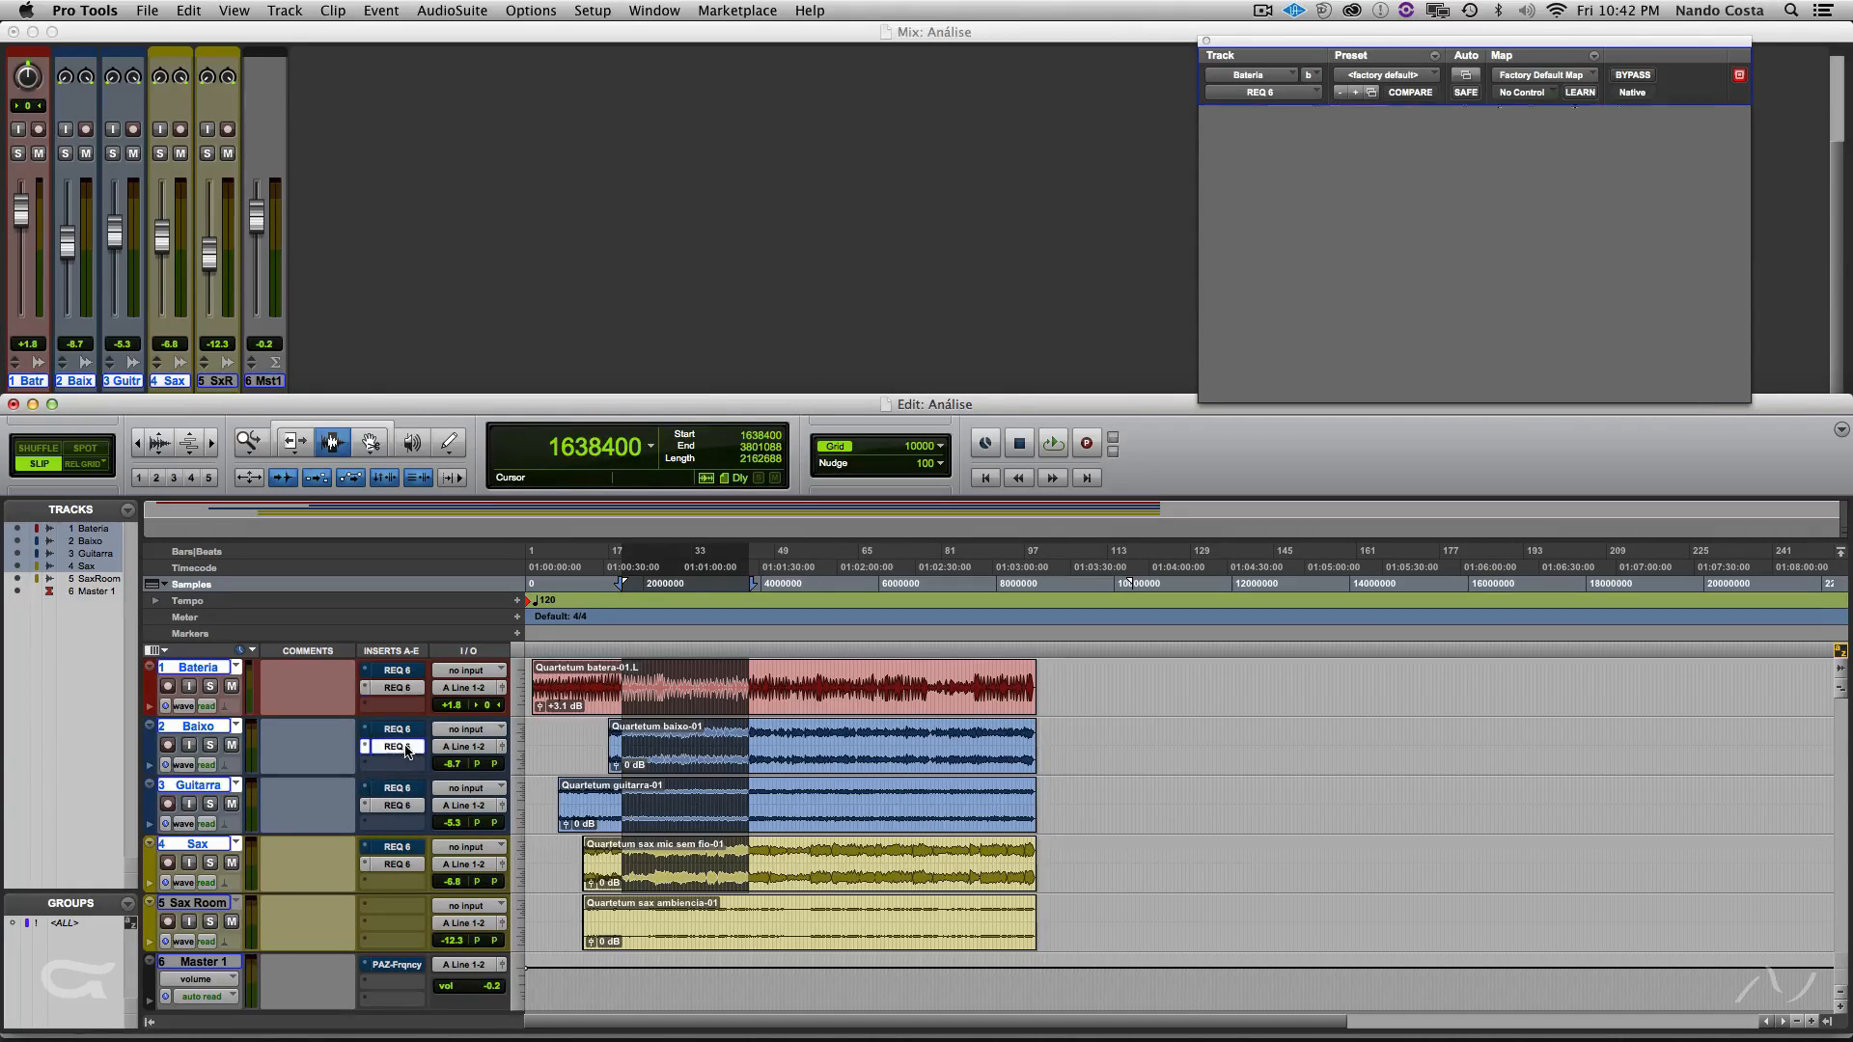
{"action": "left_click", "coordinate": [403, 805]}
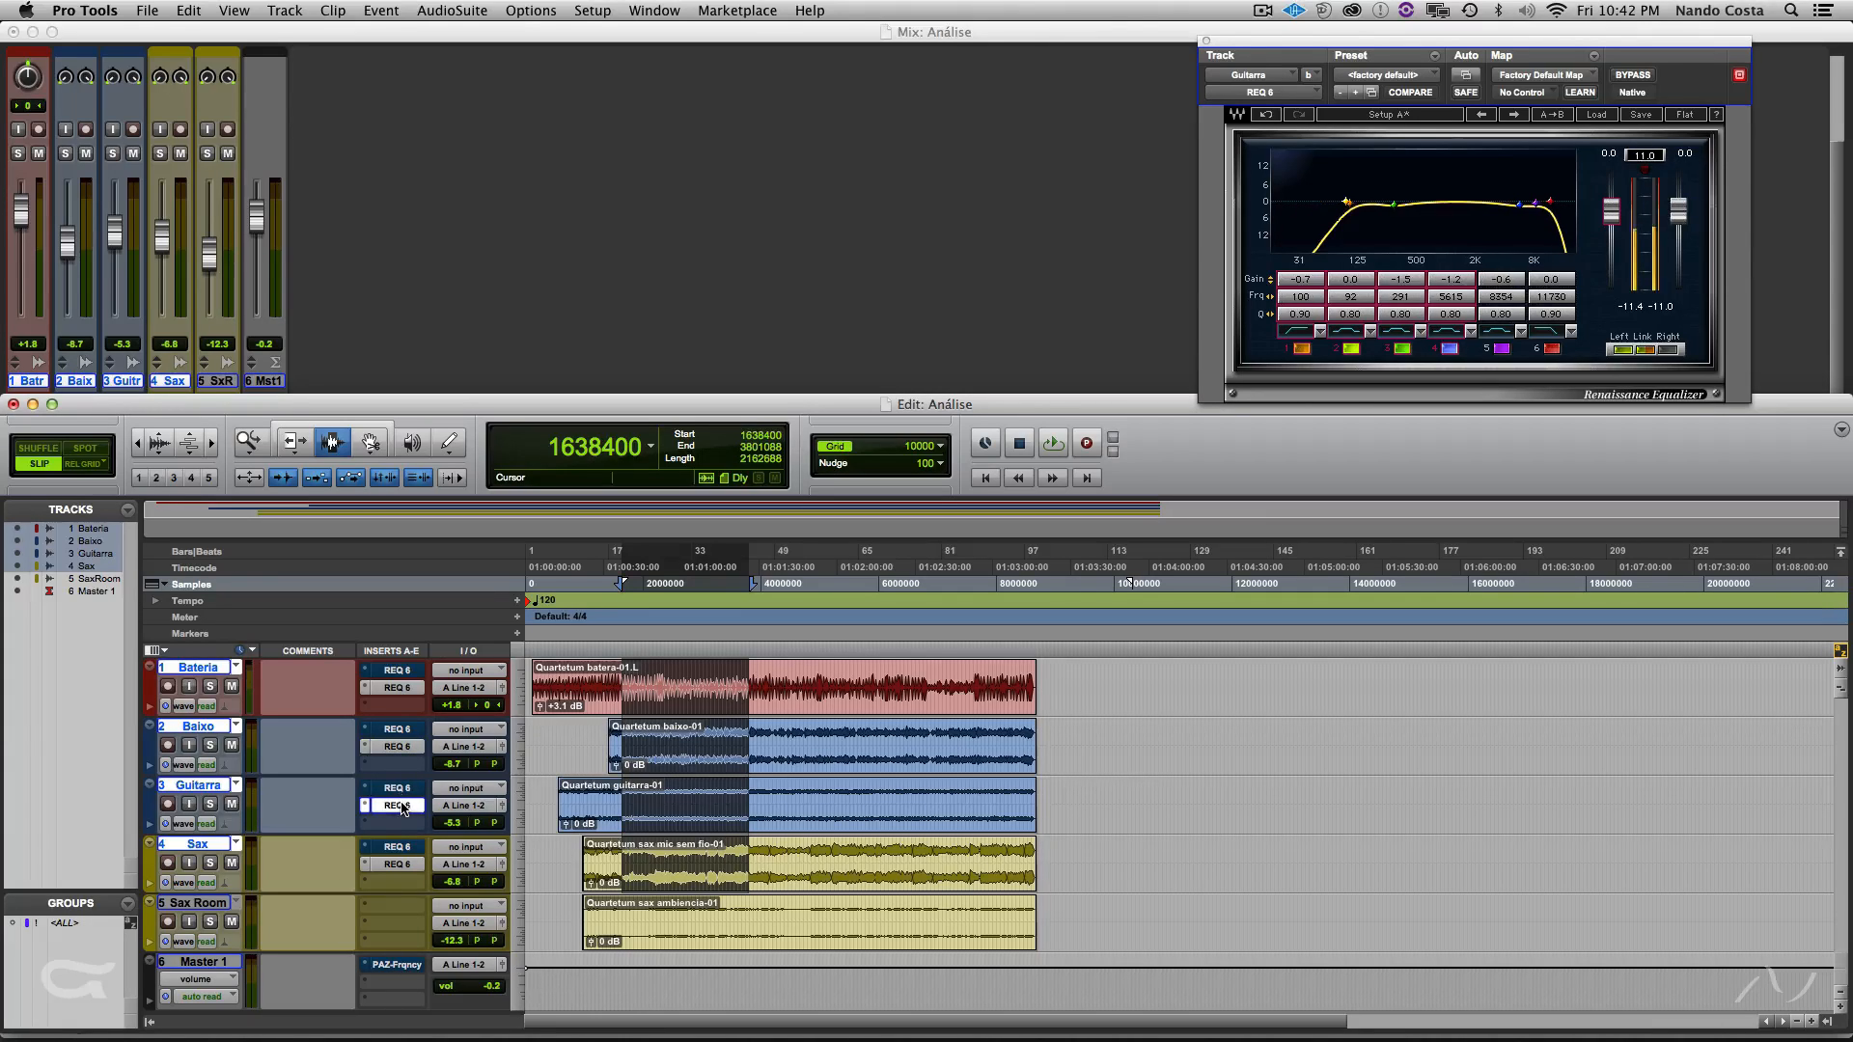
{"action": "left_click", "coordinate": [407, 866]}
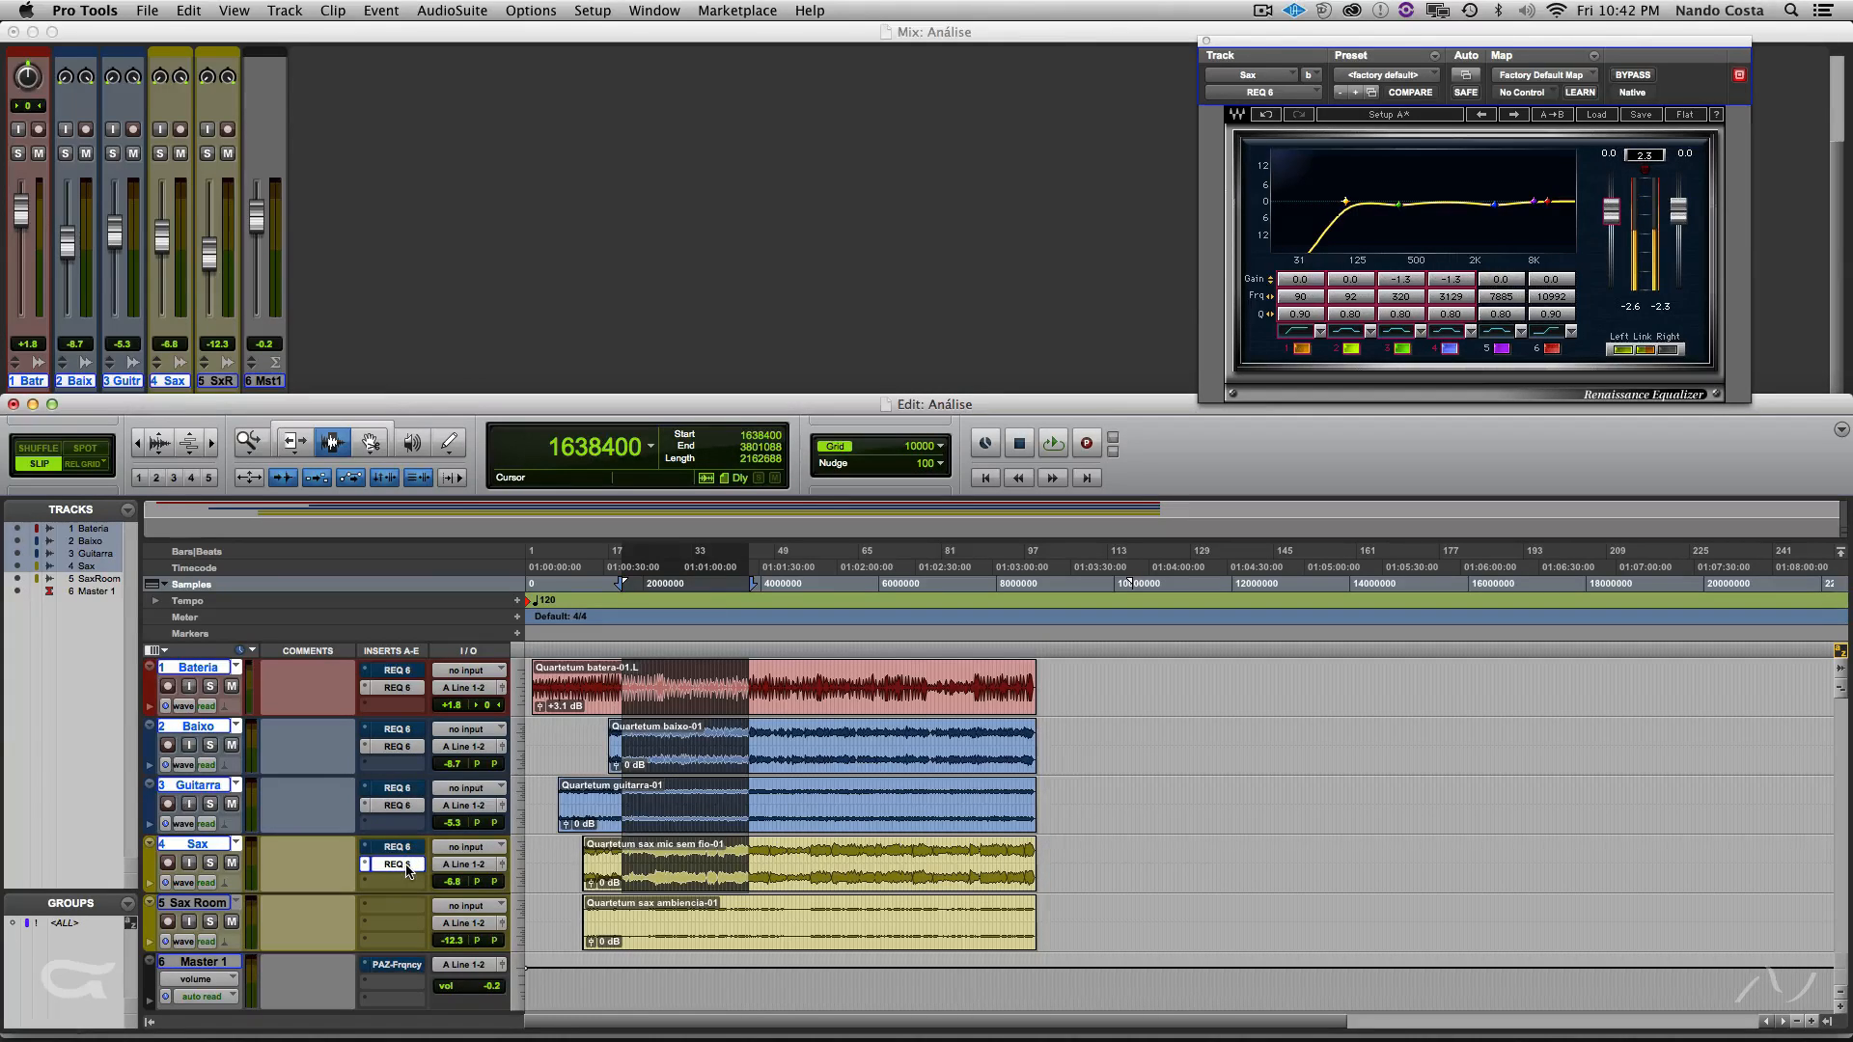
{"action": "left_click", "coordinate": [404, 805]}
{"action": "left_click", "coordinate": [406, 748]}
{"action": "left_click", "coordinate": [407, 688]}
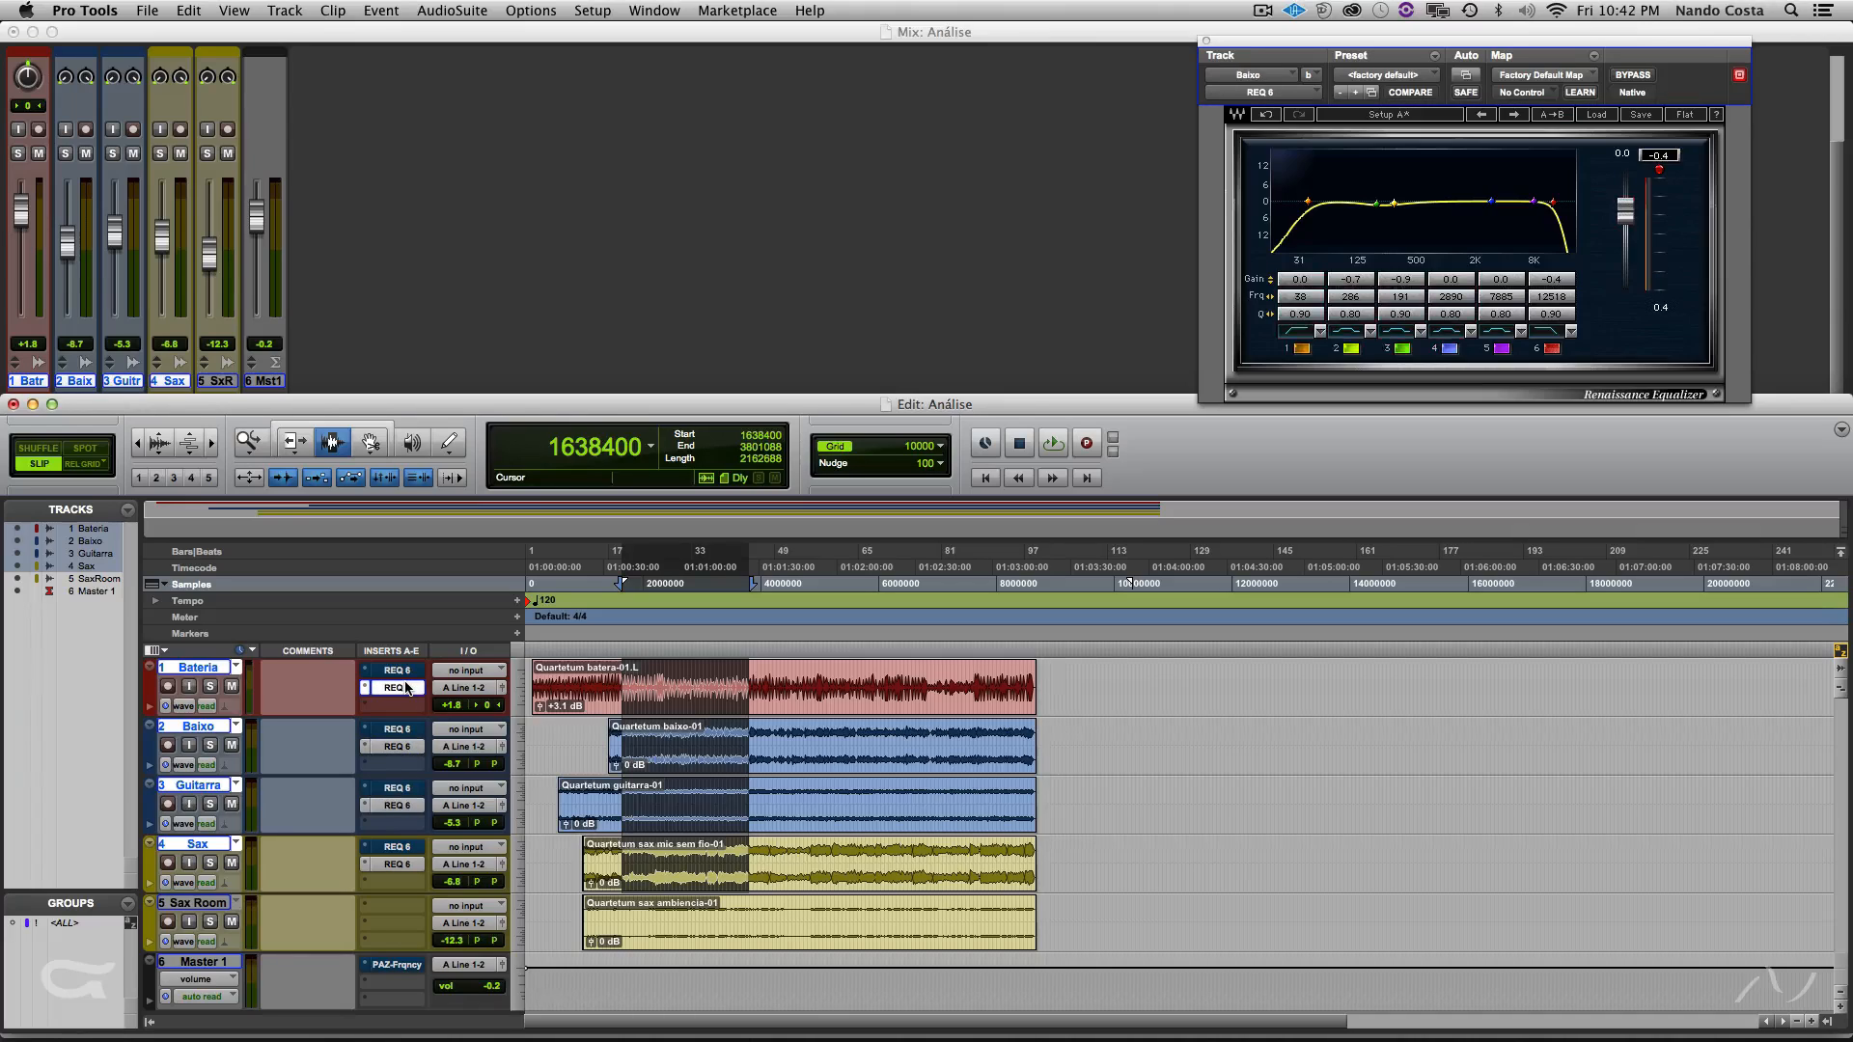